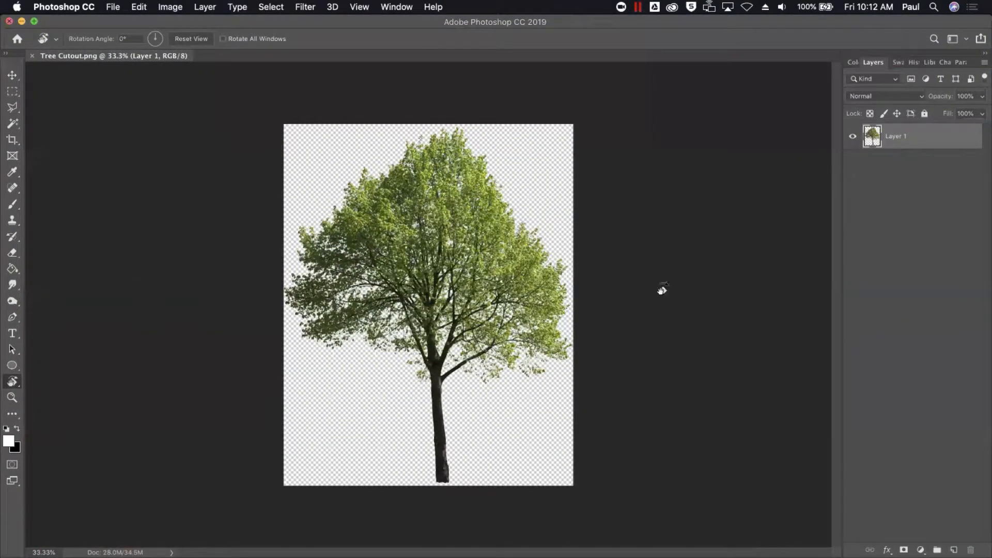
Add a new layer beneath the tree layer and fill it with white.
{"action": "left_click", "coordinate": [12, 205]}
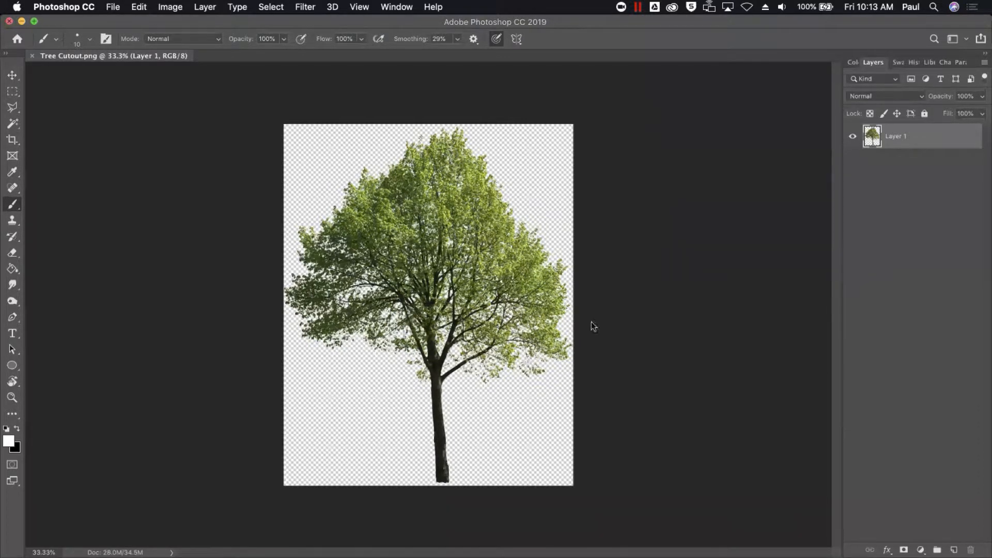
{"action": "key", "text": "super+alt+shift+n"}
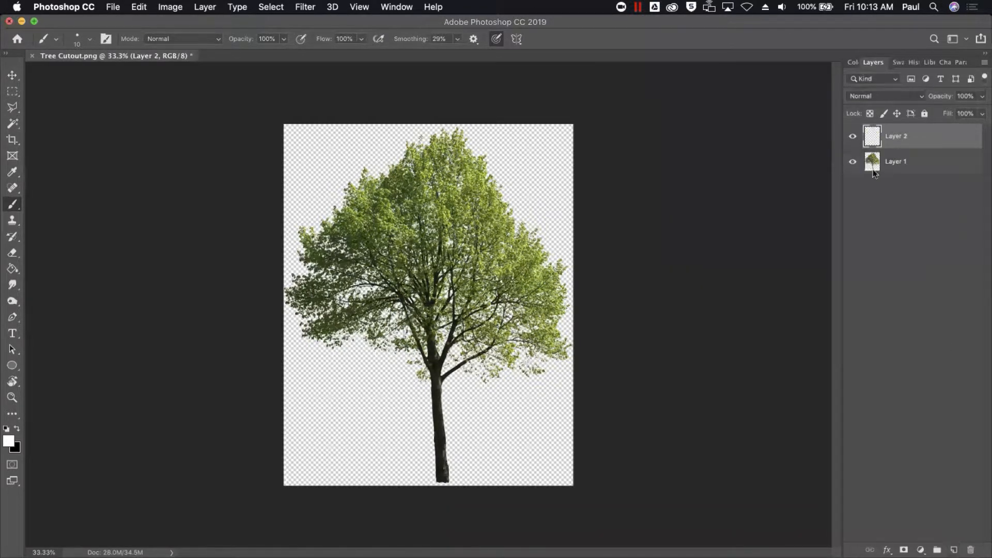
{"action": "left_click_drag", "start_coordinate": [913, 136], "coordinate": [913, 169]}
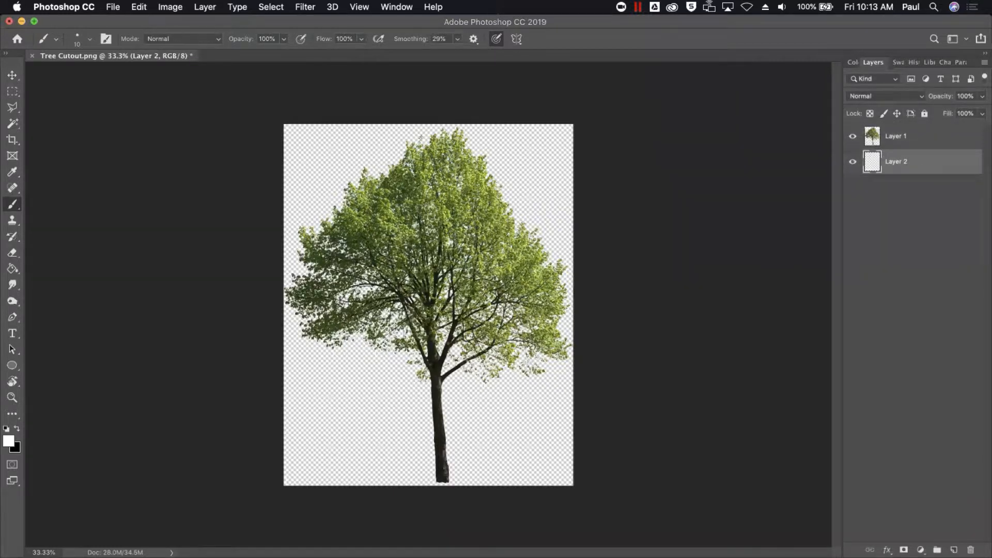
{"action": "left_click", "coordinate": [12, 269]}
{"action": "left_click", "coordinate": [313, 198]}
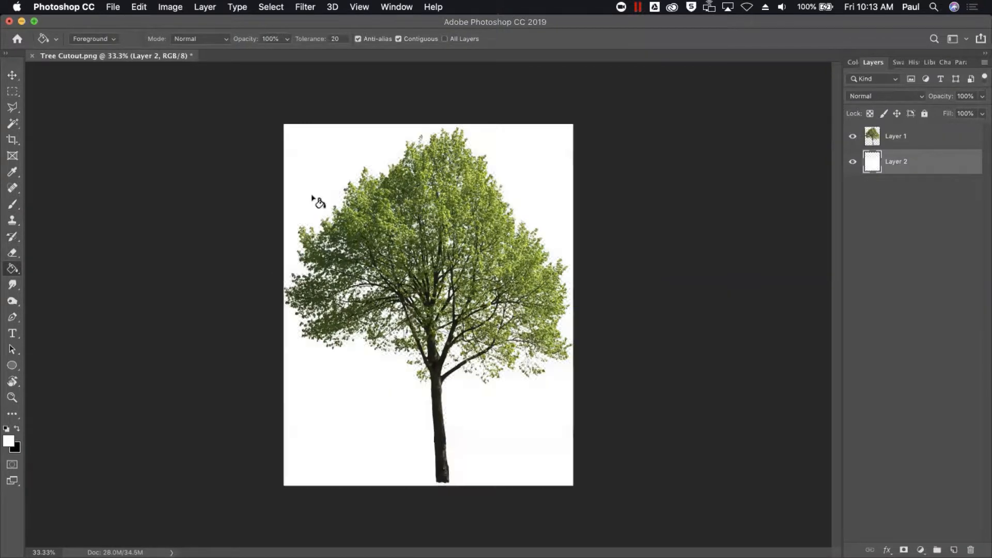
Merge the tree layer down into the white background layer and duplicate the merged layer.
{"action": "left_click", "coordinate": [915, 138]}
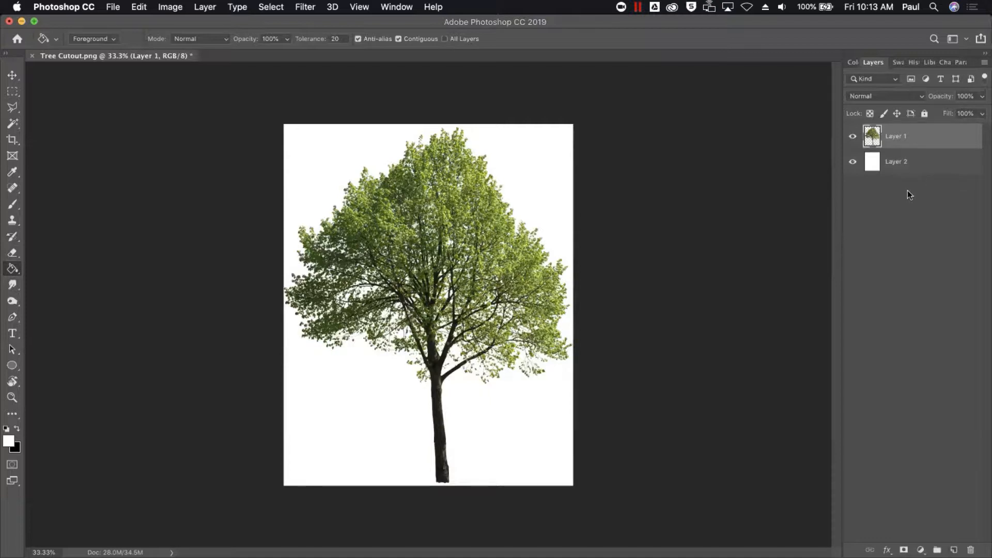
{"action": "key", "text": "super+e"}
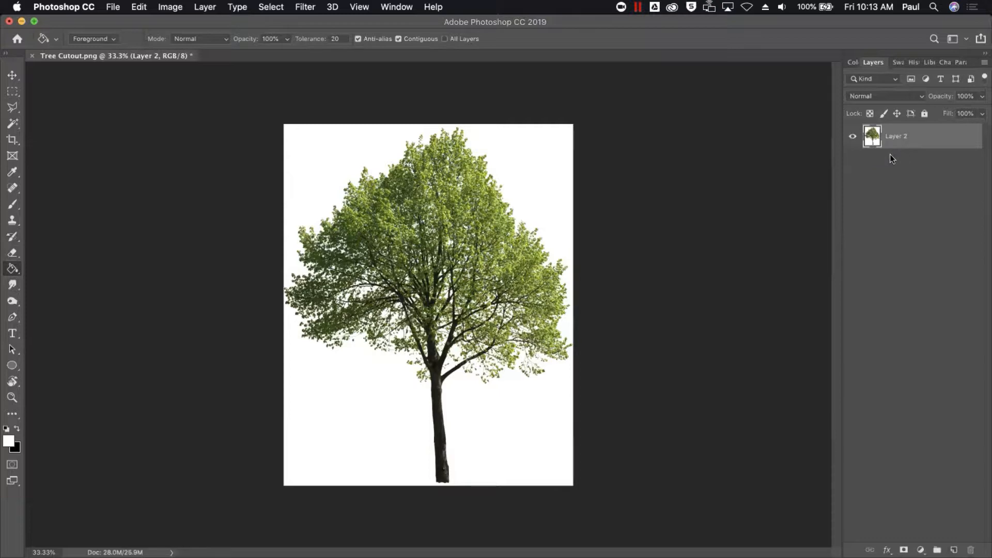
{"action": "key", "text": "super+j"}
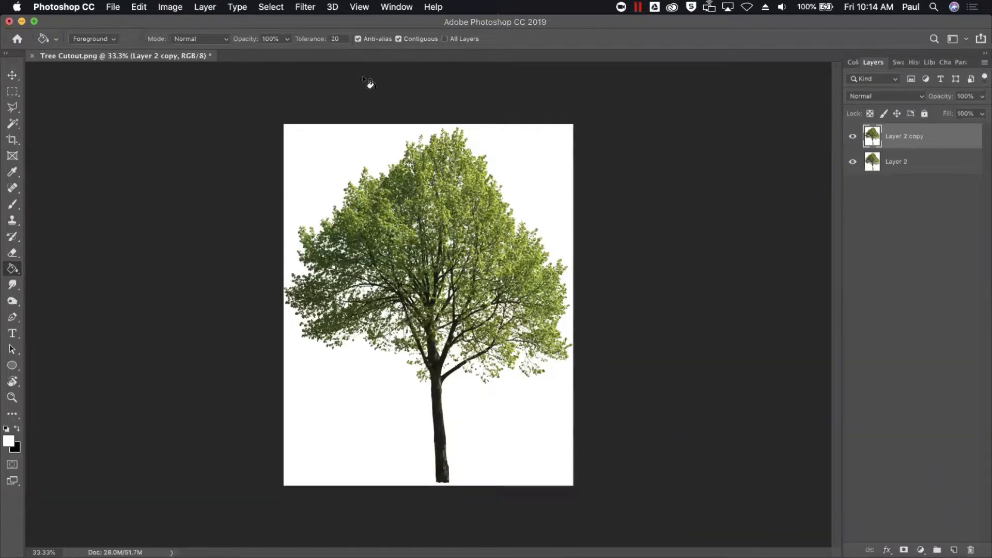
Open the Filter Gallery's Cutout effect on the duplicated layer with the whole tree in the preview.
{"action": "left_click", "coordinate": [310, 8]}
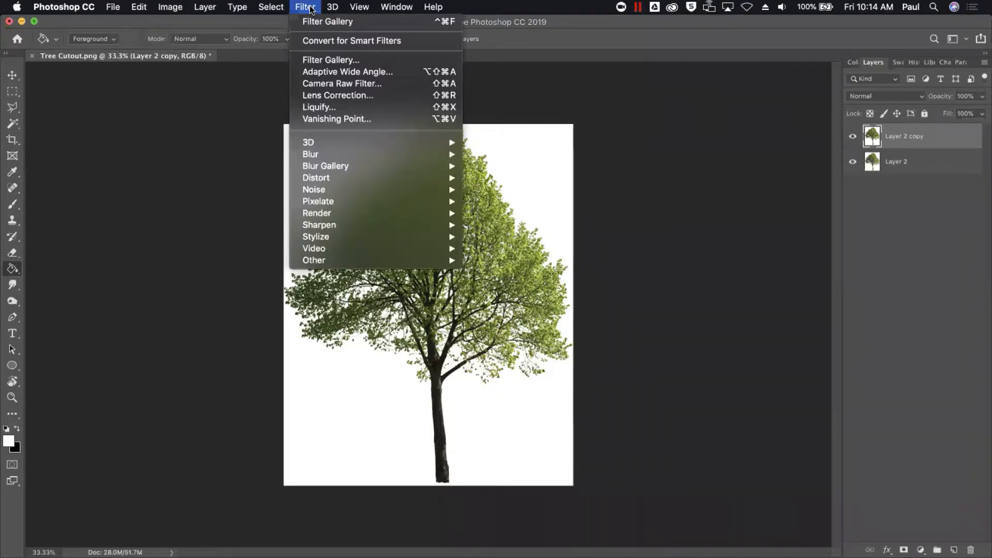
{"action": "left_click", "coordinate": [341, 60]}
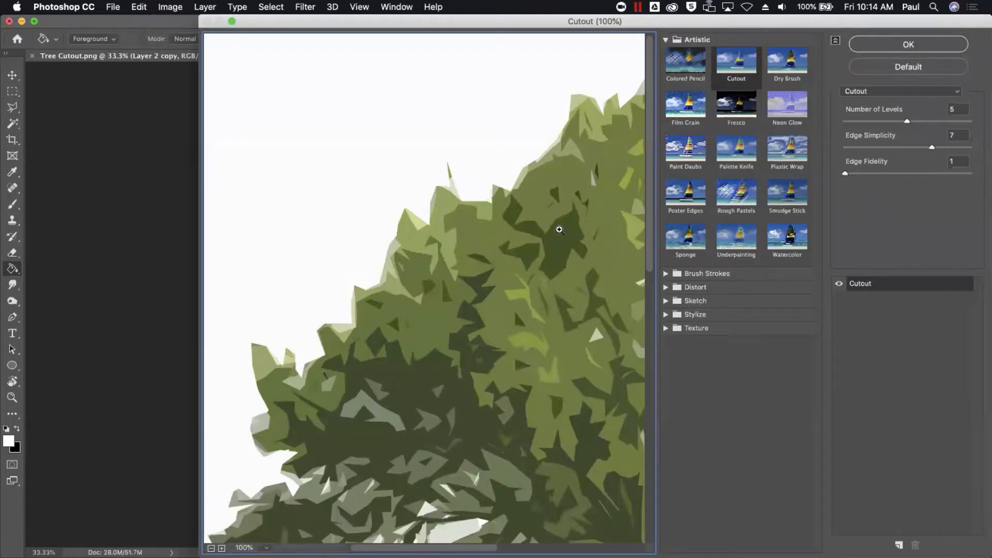
{"action": "scroll", "coordinate": [559, 233], "scroll_direction": "down", "scroll_amount": 1, "text": "alt"}
{"action": "scroll", "coordinate": [560, 233], "scroll_direction": "down", "scroll_amount": 1, "text": "alt"}
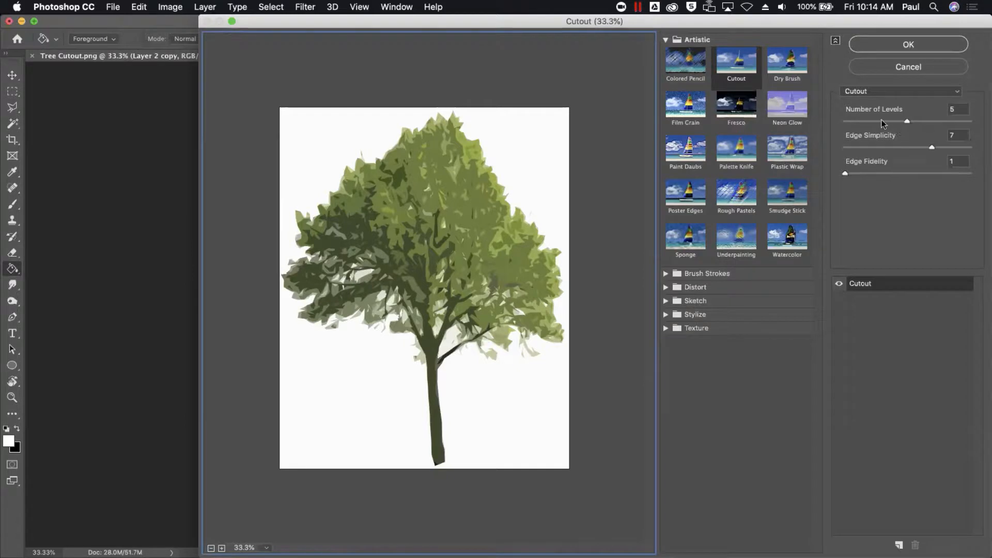
Try the Cutout effect with Number of Levels 8 and Edge Simplicity 5.
{"action": "left_click_drag", "start_coordinate": [907, 121], "coordinate": [963, 122]}
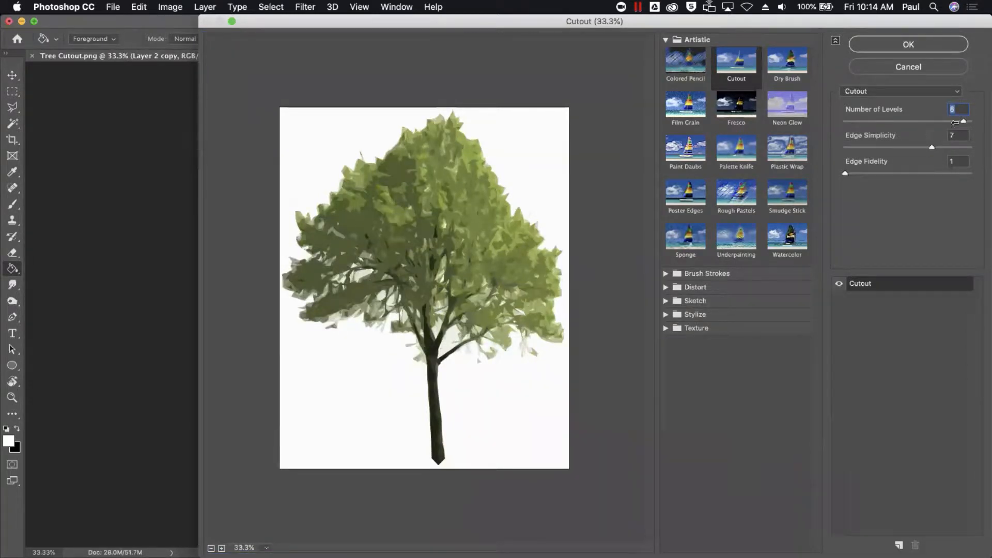
{"action": "left_click", "coordinate": [906, 147]}
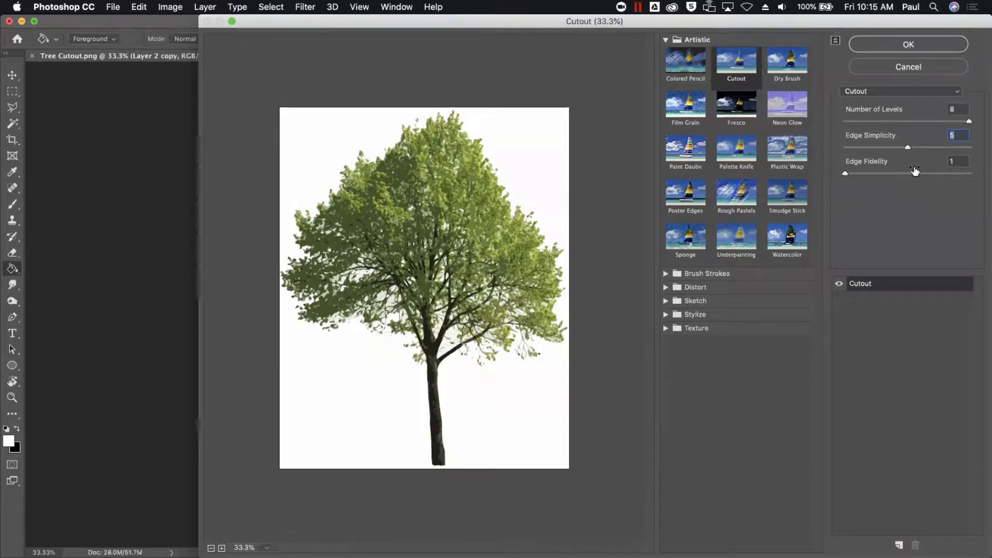
Apply the Cutout filter with Number of Levels 5, Edge Simplicity 7 and Edge Fidelity 1.
{"action": "left_click", "coordinate": [925, 122]}
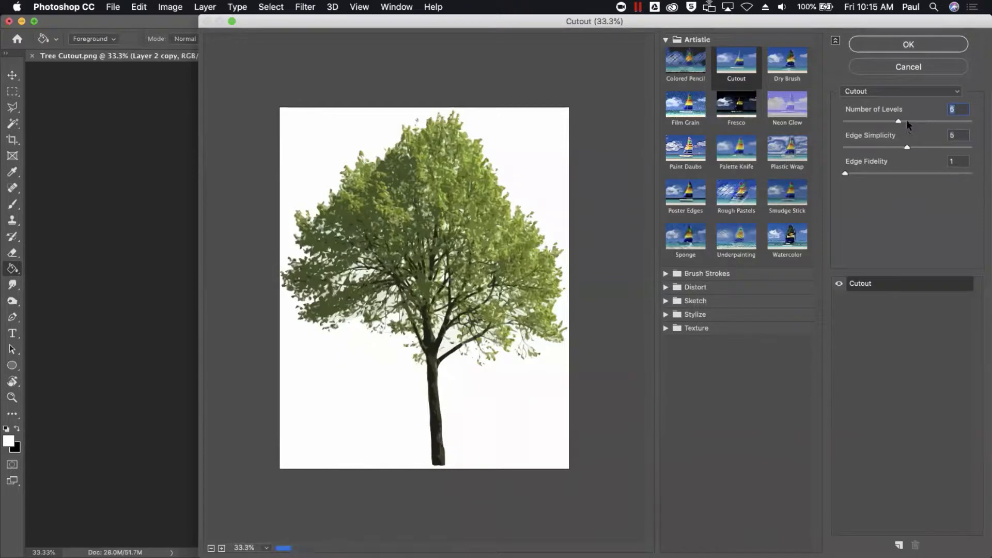
{"action": "left_click", "coordinate": [907, 120]}
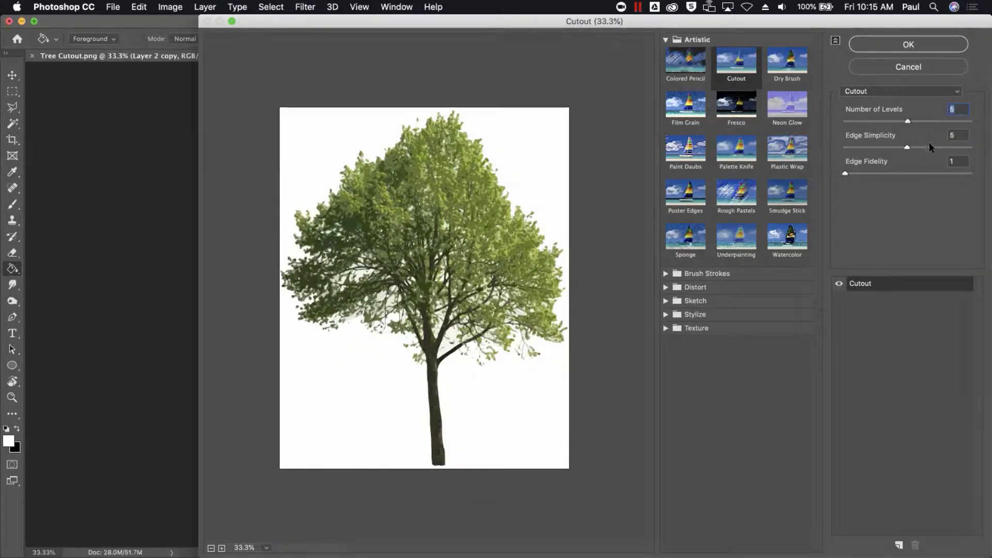
{"action": "left_click", "coordinate": [937, 147]}
{"action": "left_click", "coordinate": [933, 147]}
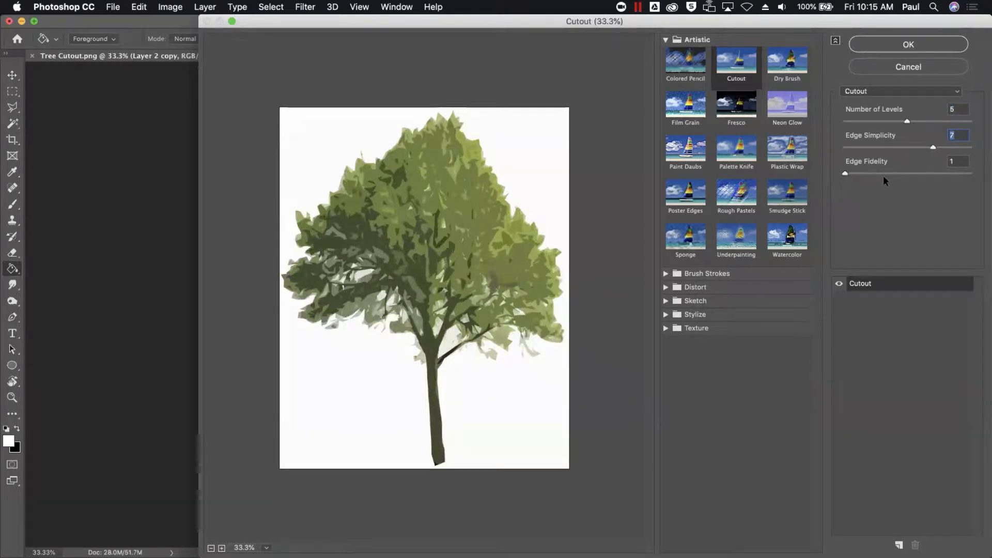
{"action": "left_click", "coordinate": [903, 47]}
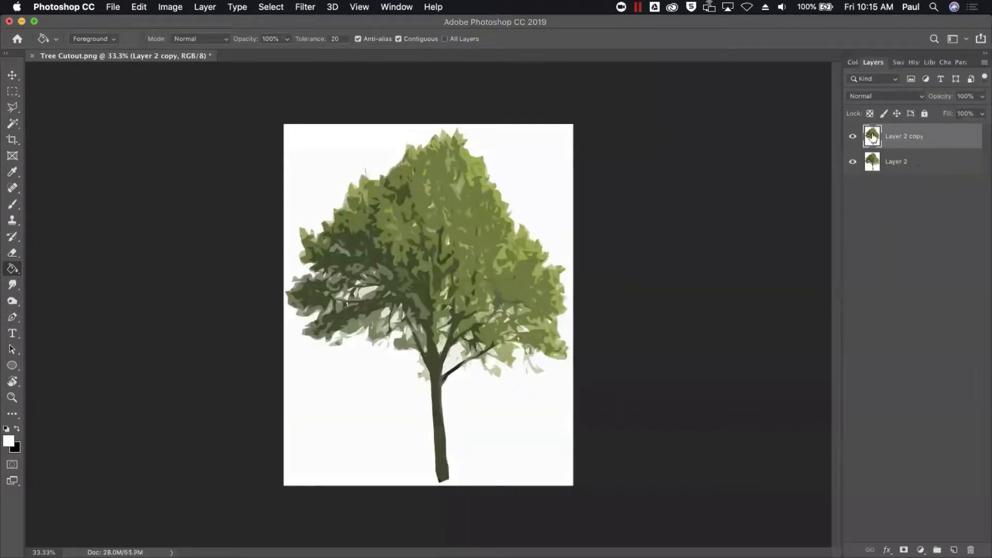
Hide the Cutout-filtered copy and duplicate the unfiltered Layer 2.
{"action": "left_click", "coordinate": [853, 136]}
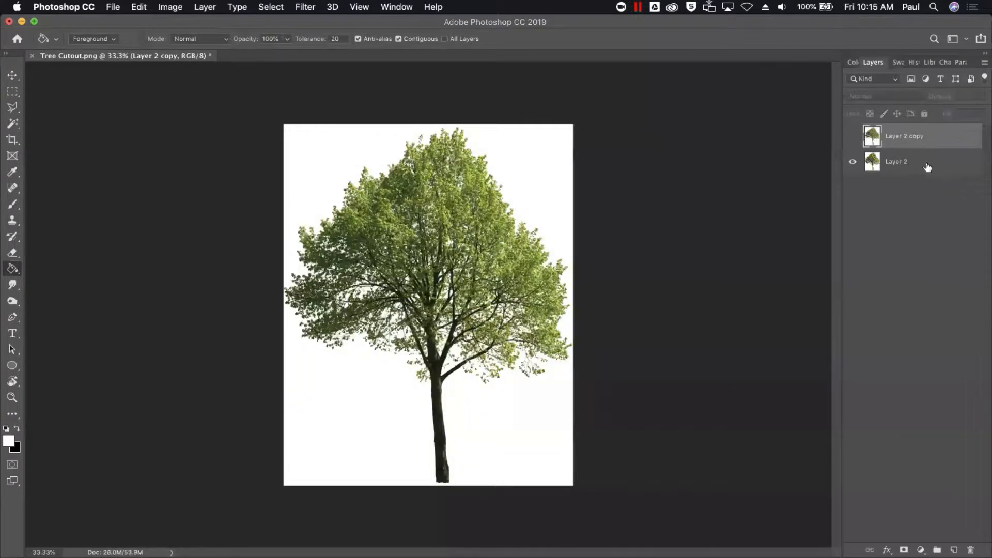
{"action": "left_click", "coordinate": [925, 164]}
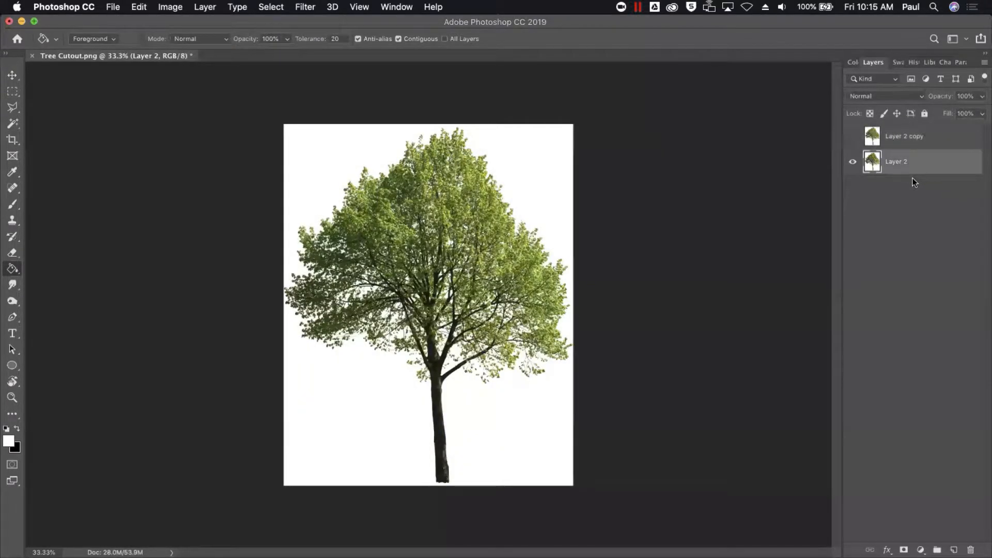
{"action": "key", "text": "super+j"}
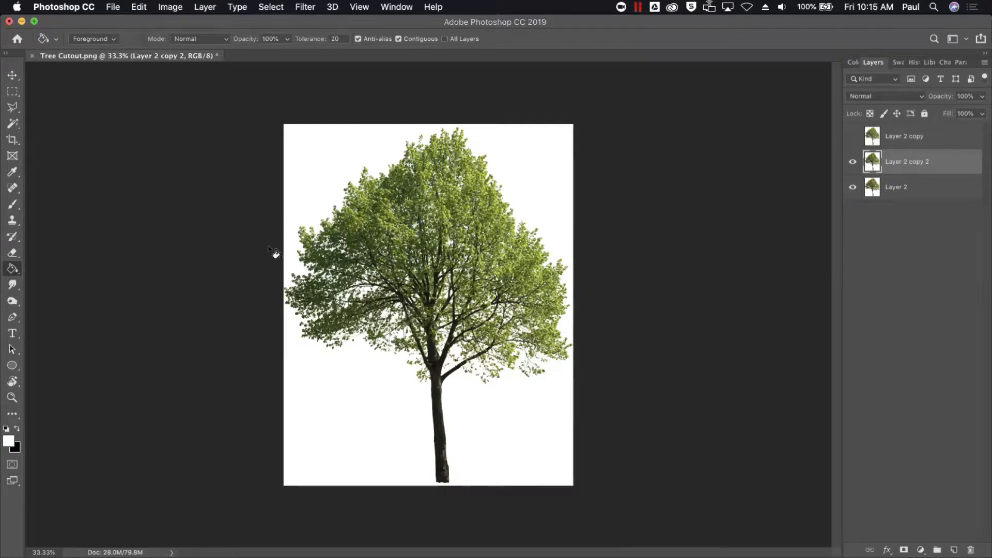
Apply a slight Gaussian Blur to the new copy of the unfiltered tree layer.
{"action": "left_click", "coordinate": [303, 8]}
{"action": "mouse_move", "coordinate": [371, 157]}
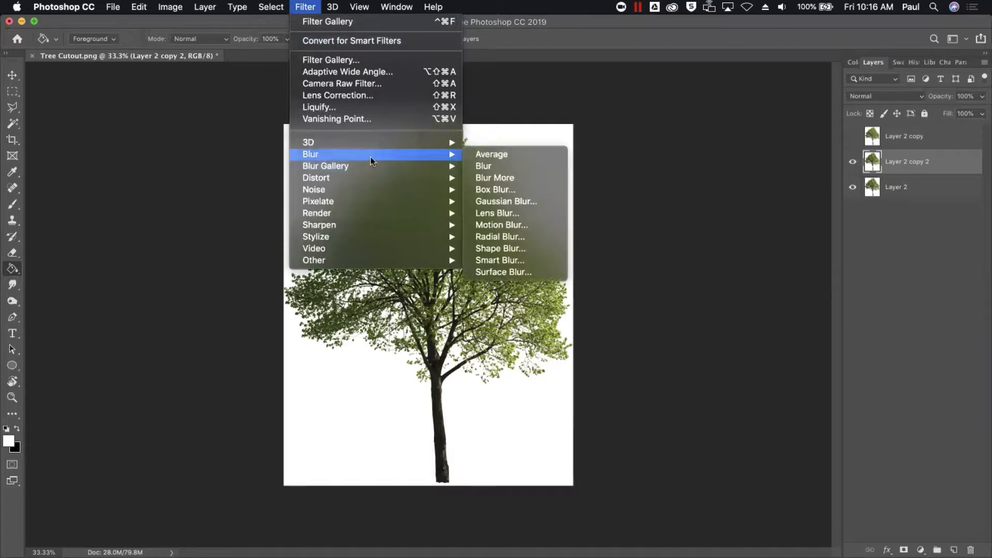
{"action": "left_click", "coordinate": [528, 200]}
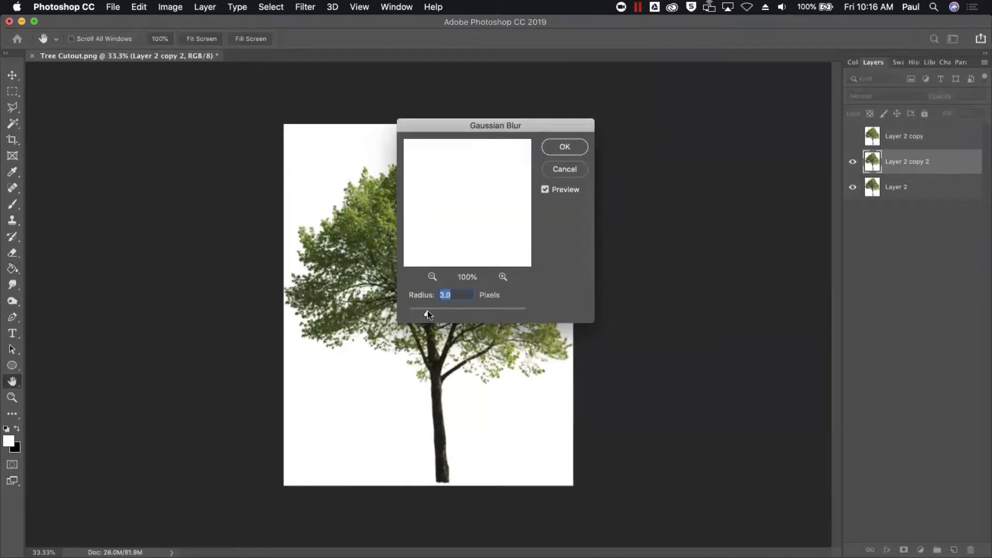
{"action": "left_click_drag", "start_coordinate": [427, 312], "coordinate": [433, 314]}
{"action": "left_click", "coordinate": [563, 146]}
{"action": "key", "text": "g"}
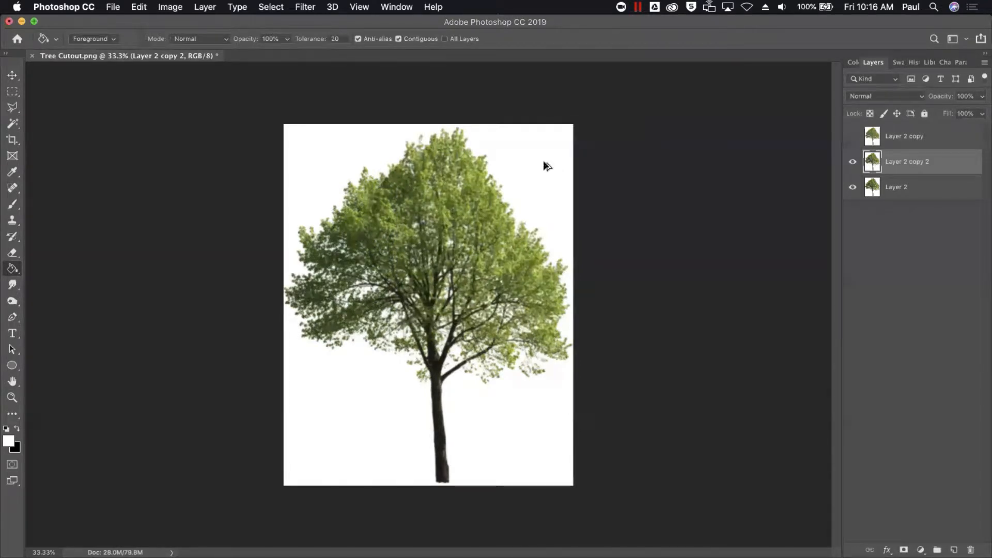
Check the image's pixel dimensions and resolution in the Image Size settings.
{"action": "key", "text": "super+alt+i"}
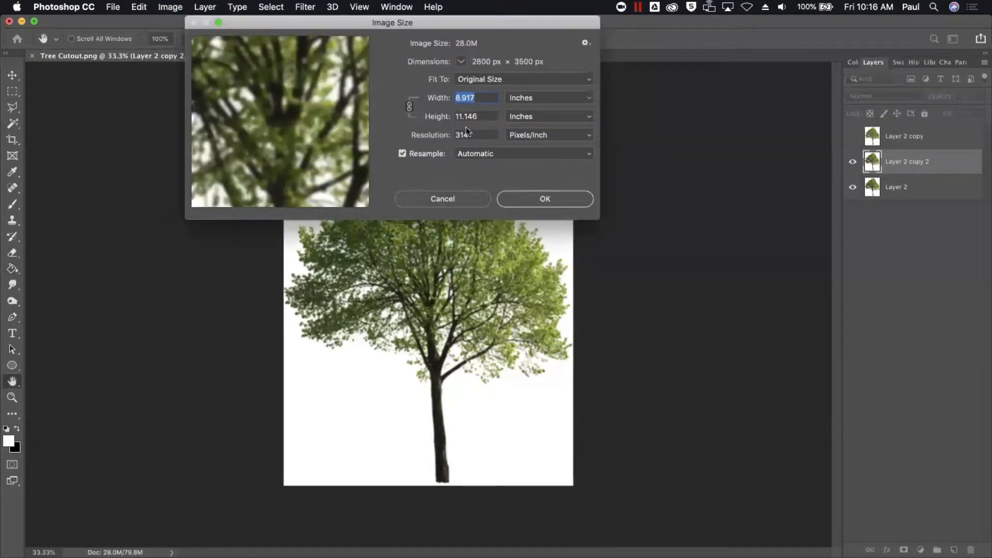
{"action": "left_click_drag", "start_coordinate": [332, 18], "coordinate": [340, 79]}
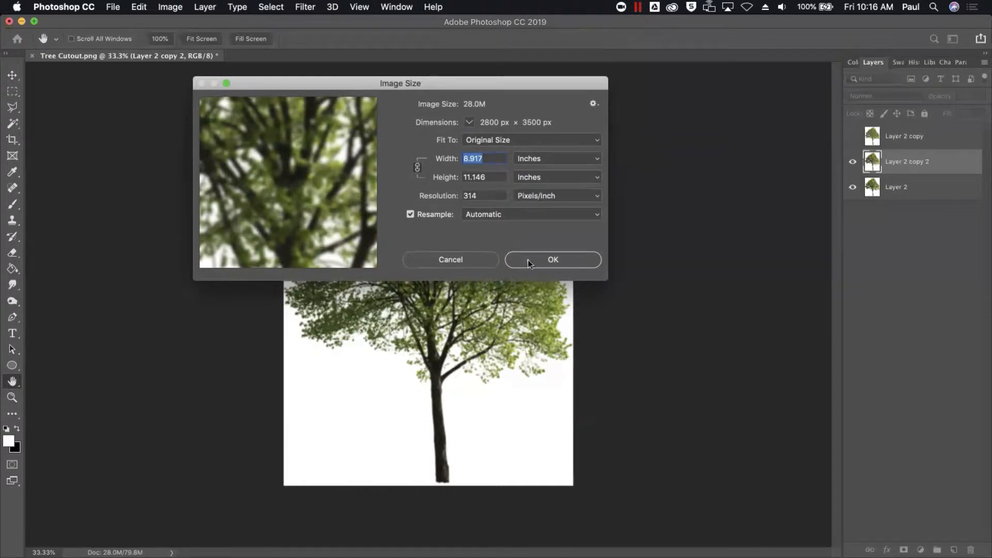
{"action": "left_click", "coordinate": [554, 263]}
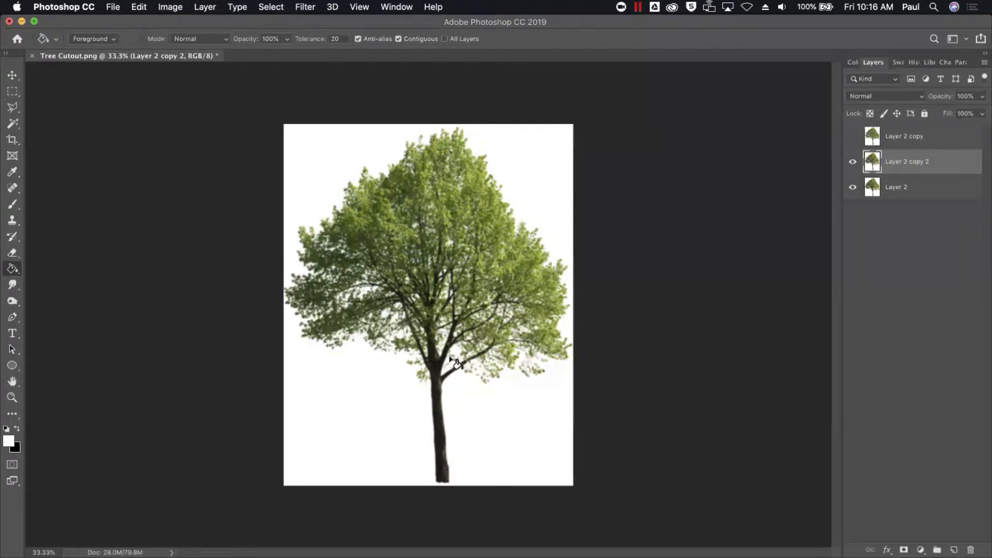
Try the Cutout filter on the blurred copy with Number of Levels 6 and Edge Simplicity 6.
{"action": "left_click", "coordinate": [304, 7]}
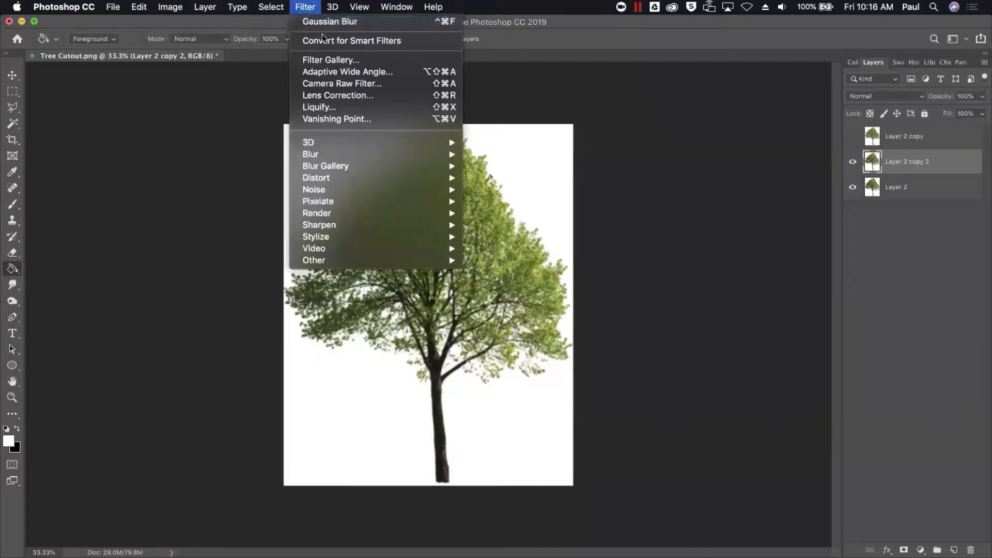
{"action": "left_click", "coordinate": [341, 81]}
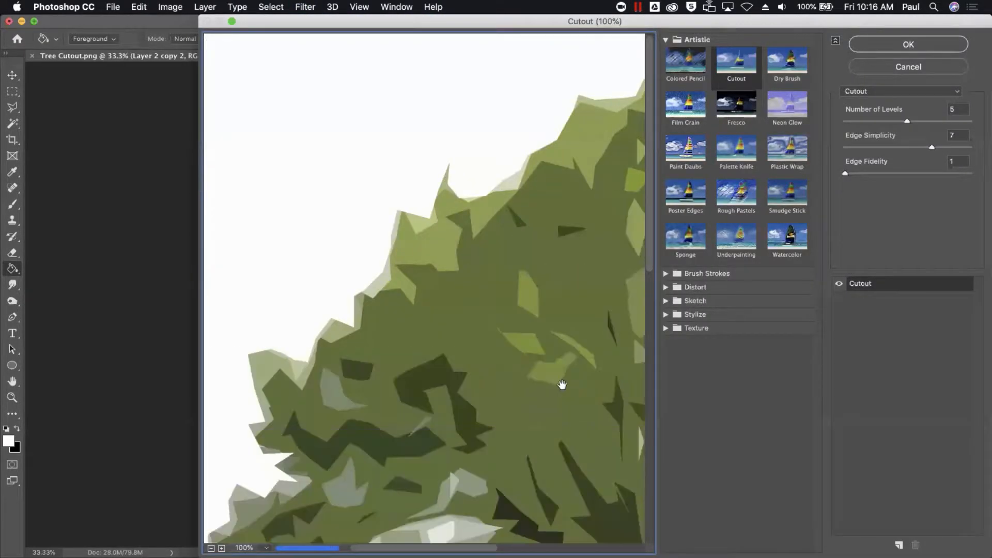
{"action": "left_click", "coordinate": [562, 385], "text": "alt"}
{"action": "left_click", "coordinate": [562, 385], "text": "alt"}
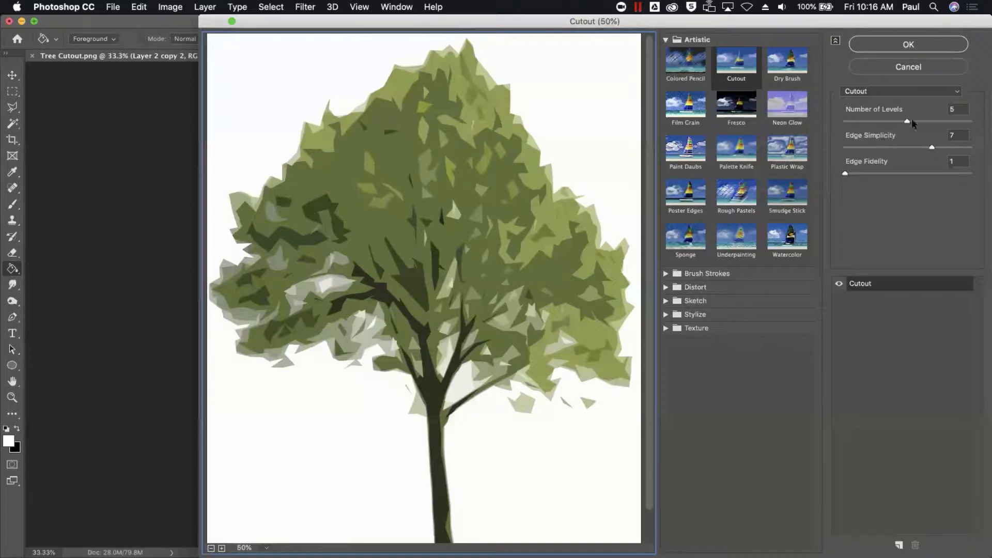
{"action": "left_click_drag", "start_coordinate": [912, 120], "coordinate": [918, 121]}
{"action": "left_click", "coordinate": [905, 147]}
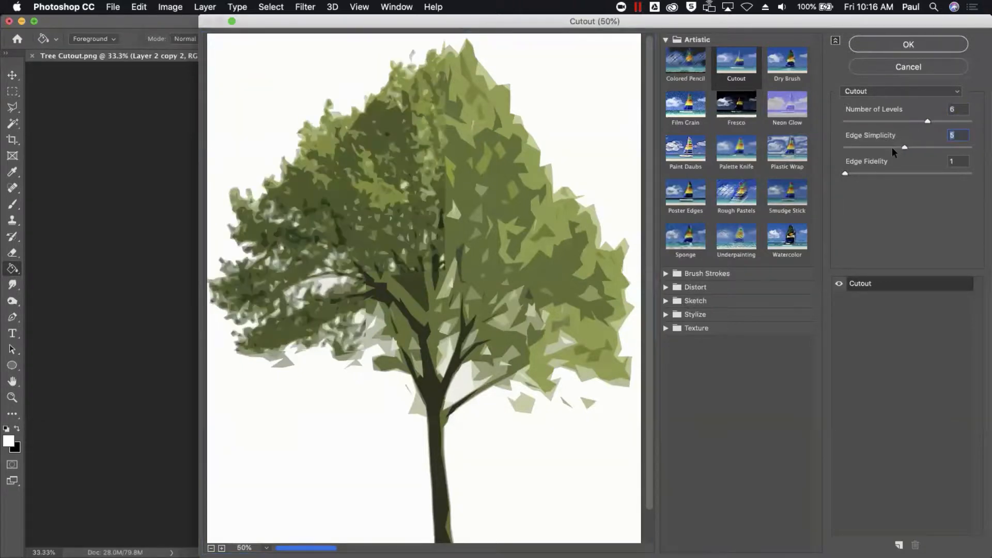
{"action": "left_click", "coordinate": [919, 147]}
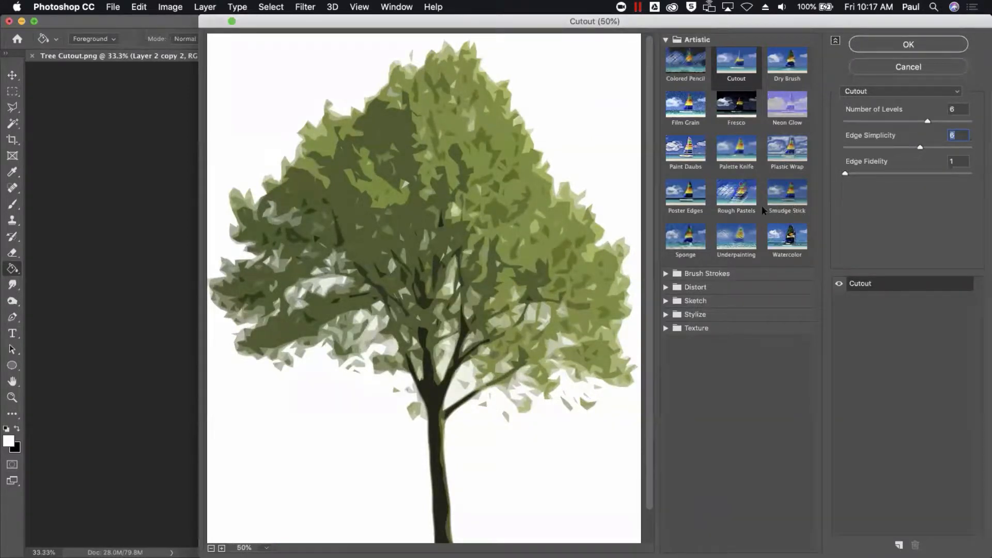
{"action": "left_click", "coordinate": [889, 65]}
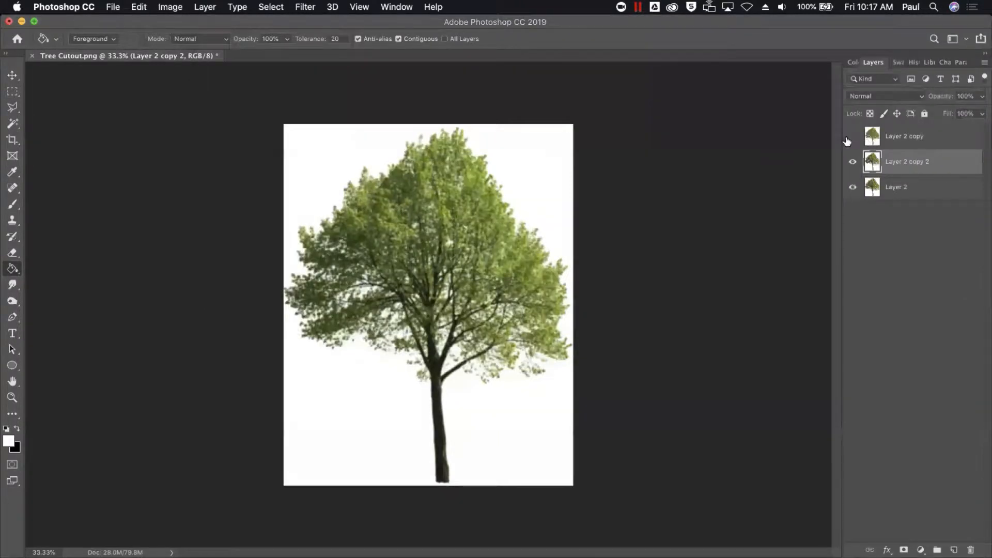
Show the Cutout-filtered layer again and paint white over the stray leaf fragments below the tree's lower-right foliage with an enlarged brush.
{"action": "left_click", "coordinate": [852, 138]}
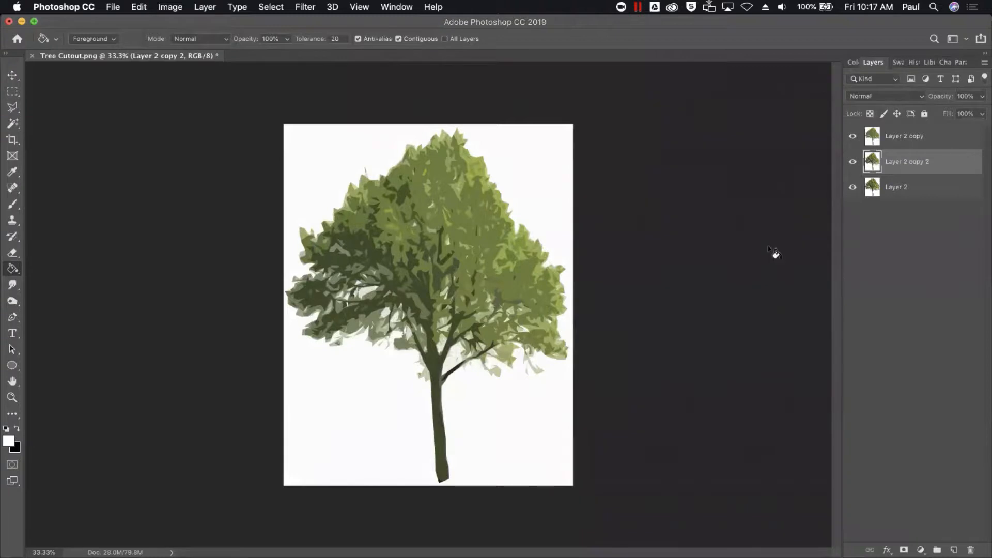
{"action": "left_click", "coordinate": [922, 137]}
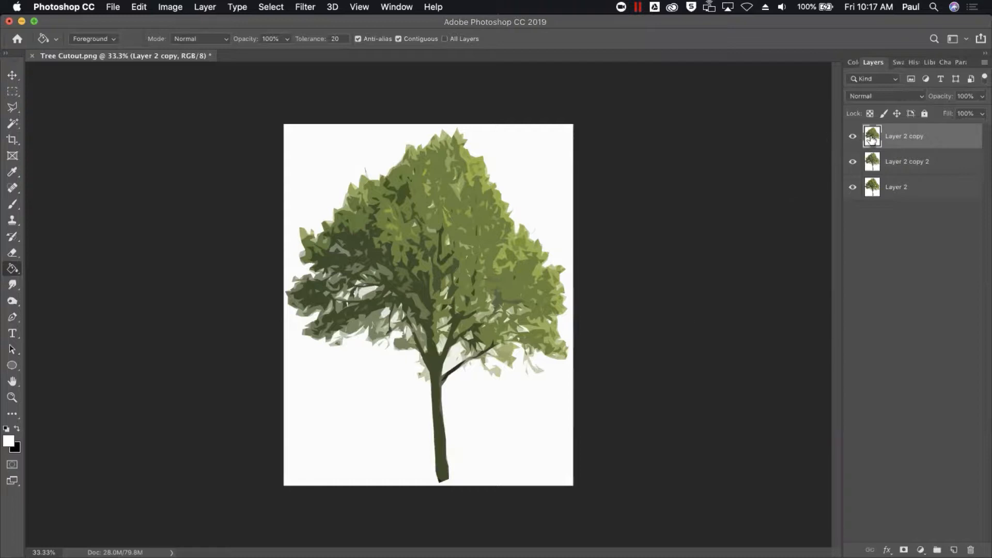
{"action": "key", "text": "b"}
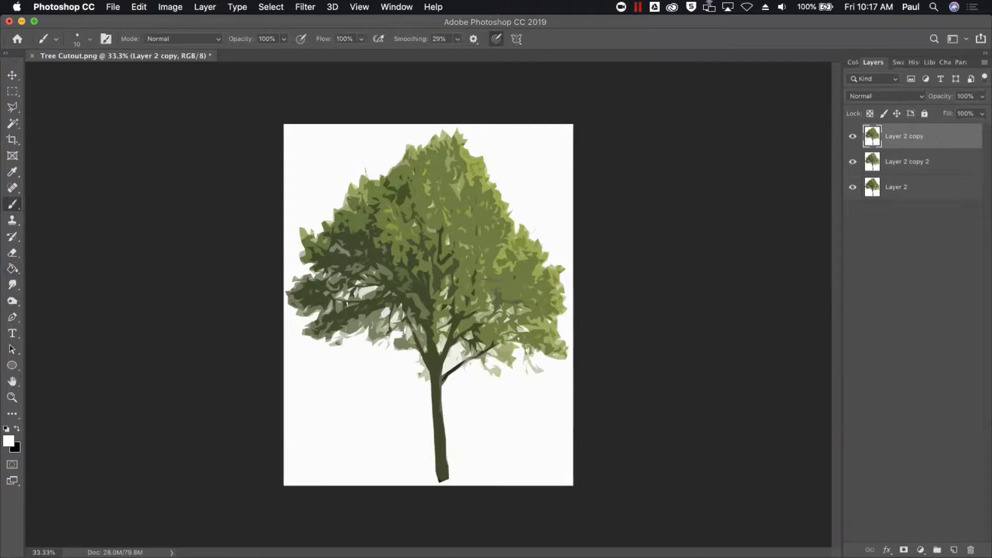
{"action": "key", "text": "bracketright"}
{"action": "key", "text": "bracketright"}
{"action": "key", "text": "bracketright"}
{"action": "key", "text": "bracketright"}
{"action": "key", "text": "bracketright"}
{"action": "key", "text": "bracketright"}
{"action": "key", "text": "bracketright"}
{"action": "key", "text": "bracketright"}
{"action": "key", "text": "bracketright"}
{"action": "key", "text": "bracketright"}
{"action": "key", "text": "bracketright"}
{"action": "mouse_move", "coordinate": [532, 371]}
{"action": "left_mouse_down"}
{"action": "mouse_move", "coordinate": [529, 390]}
{"action": "mouse_move", "coordinate": [538, 388]}
{"action": "mouse_move", "coordinate": [520, 391]}
{"action": "left_mouse_up"}
Select the off-white background around the tree with the Magic Wand at tolerance 20, fill it with pure white, and deselect.
{"action": "left_click", "coordinate": [12, 123]}
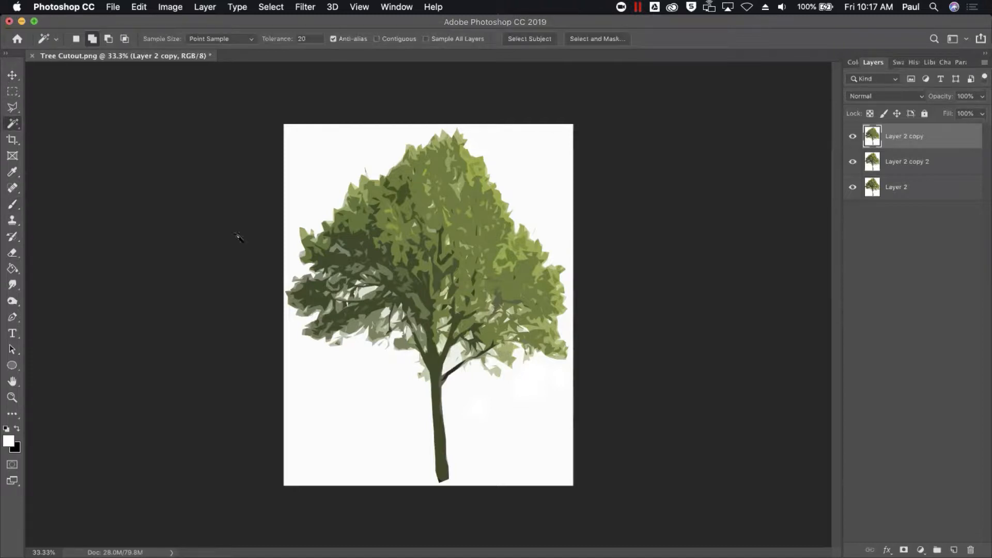
{"action": "left_click", "coordinate": [543, 424]}
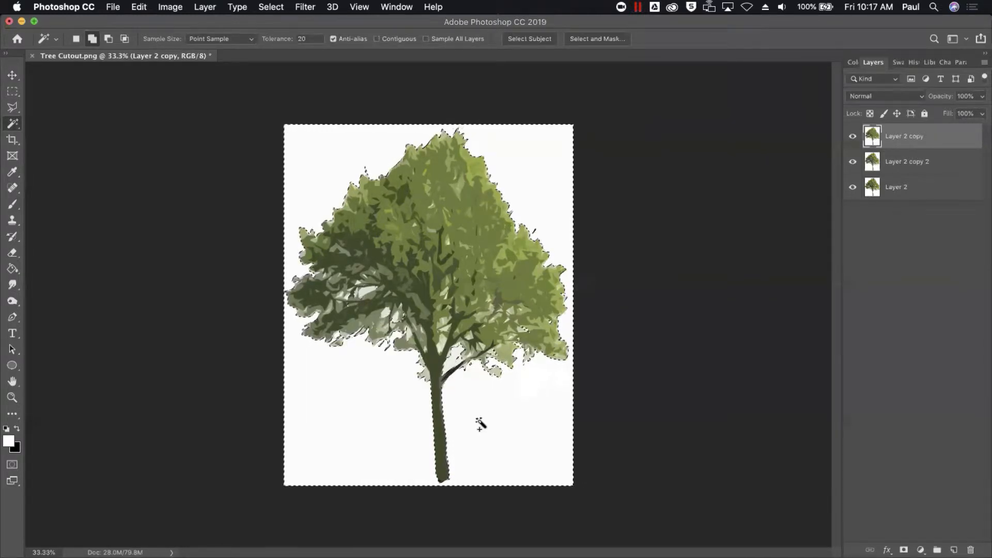
{"action": "key", "text": "g"}
{"action": "left_click", "coordinate": [511, 452]}
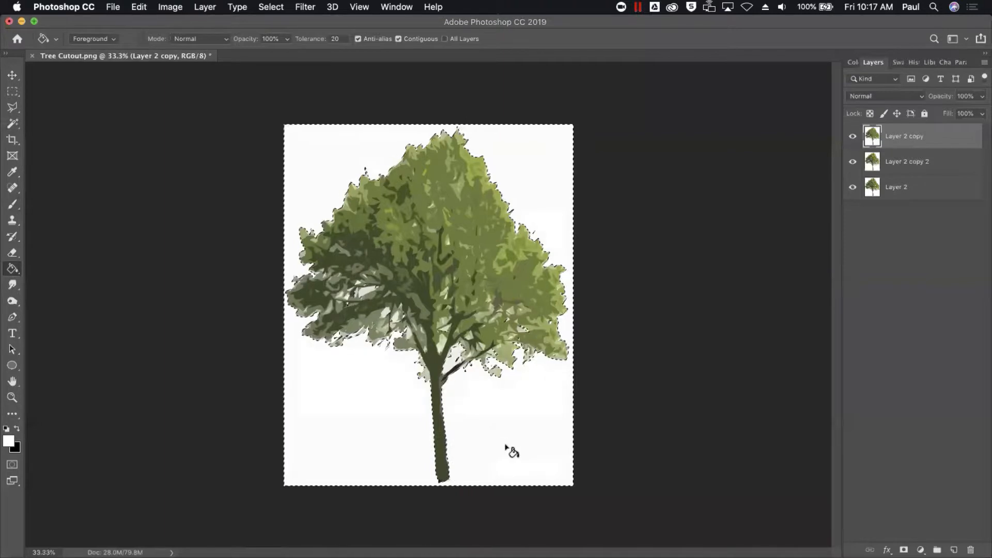
{"action": "key", "text": "super+d"}
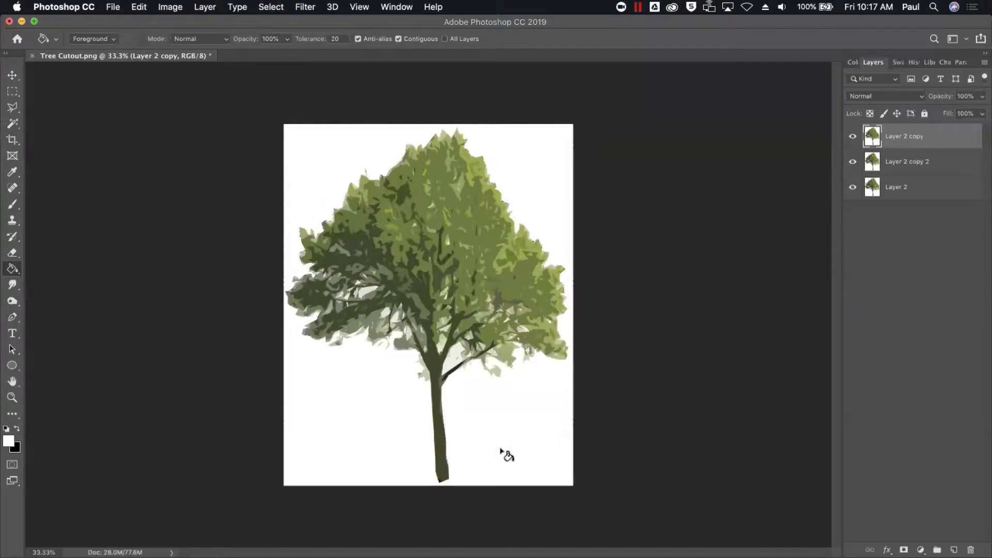
Paint white over stray leaves under the lower-right foliage and refill the wand-selected background with white, with the Paint Bucket's Contiguous option off.
{"action": "key", "text": "b"}
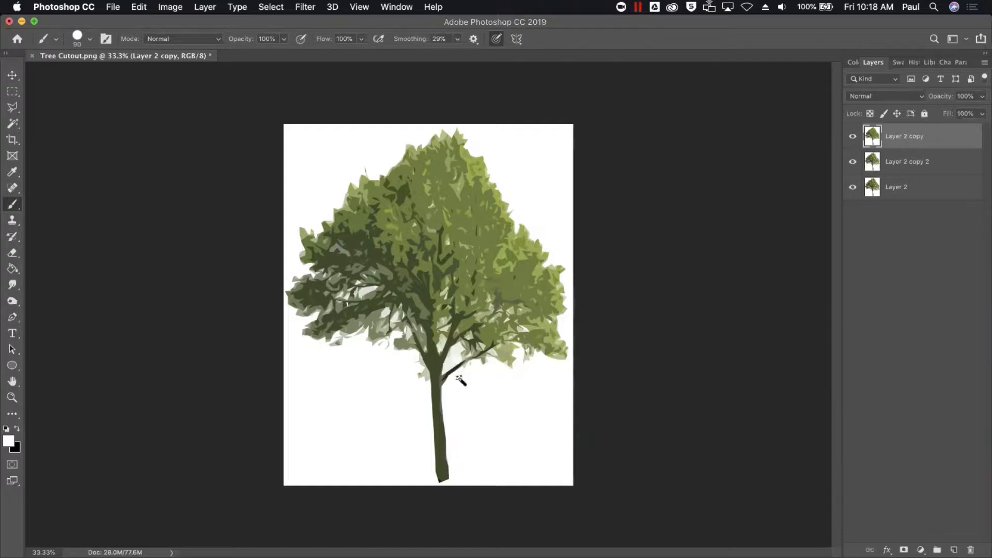
{"action": "key", "text": "w"}
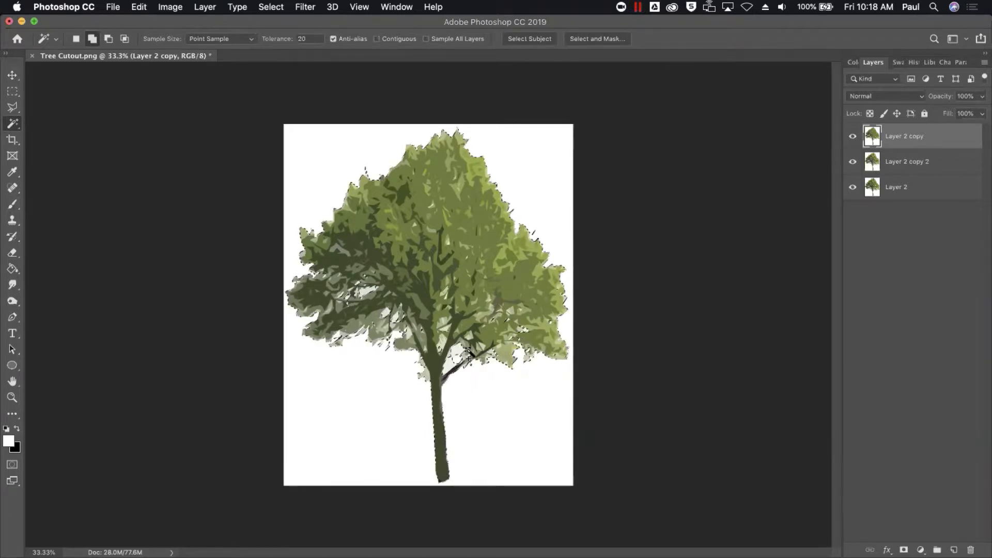
{"action": "key", "text": "g"}
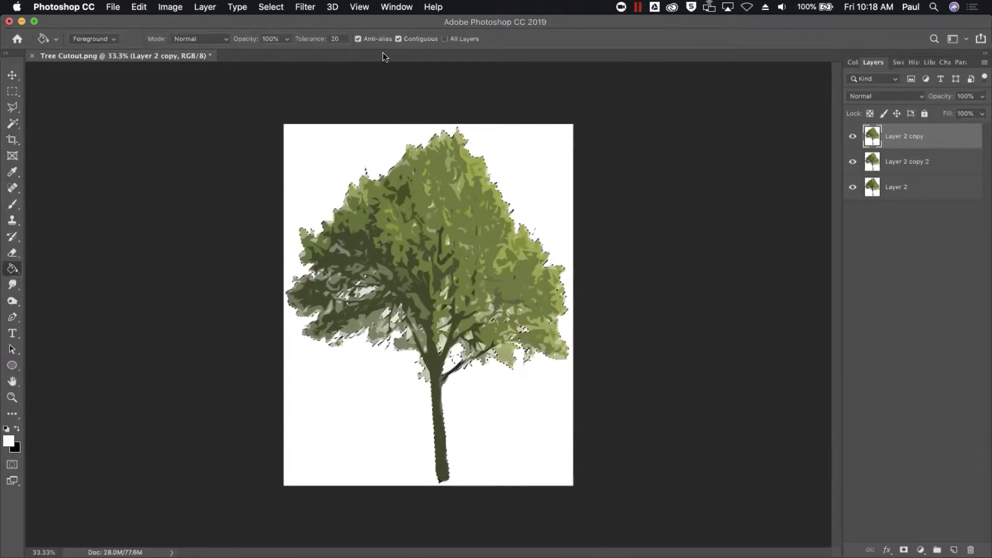
{"action": "left_click", "coordinate": [400, 39]}
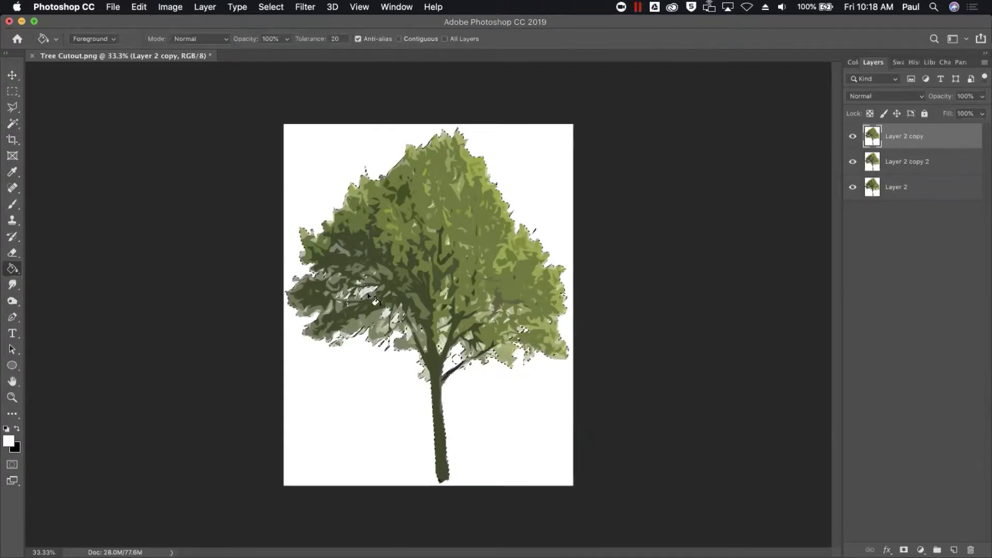
{"action": "key", "text": "super+d"}
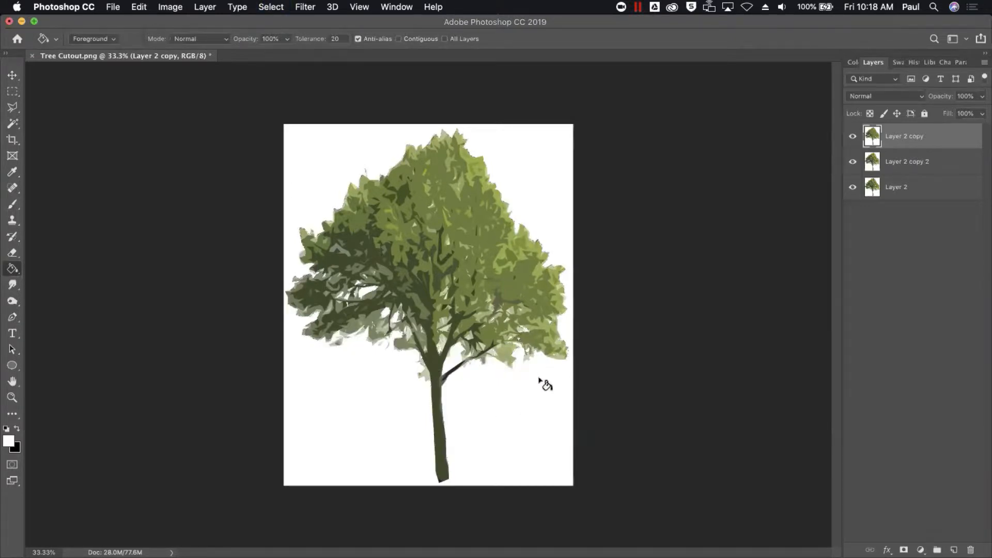
Paint white over the lowest side branch and the trunk below the foliage, enlarging the brush to 200.
{"action": "key", "text": "b"}
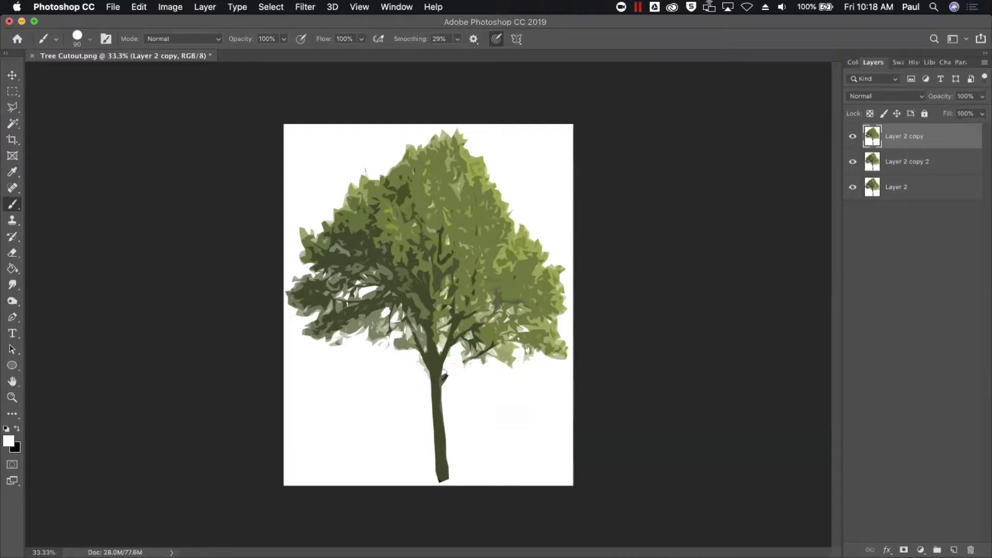
{"action": "left_click_drag", "start_coordinate": [429, 372], "coordinate": [443, 375]}
{"action": "key", "text": "bracketright"}
{"action": "key", "text": "bracketright"}
{"action": "key", "text": "bracketright"}
{"action": "key", "text": "bracketright"}
{"action": "left_click_drag", "start_coordinate": [437, 385], "coordinate": [437, 472]}
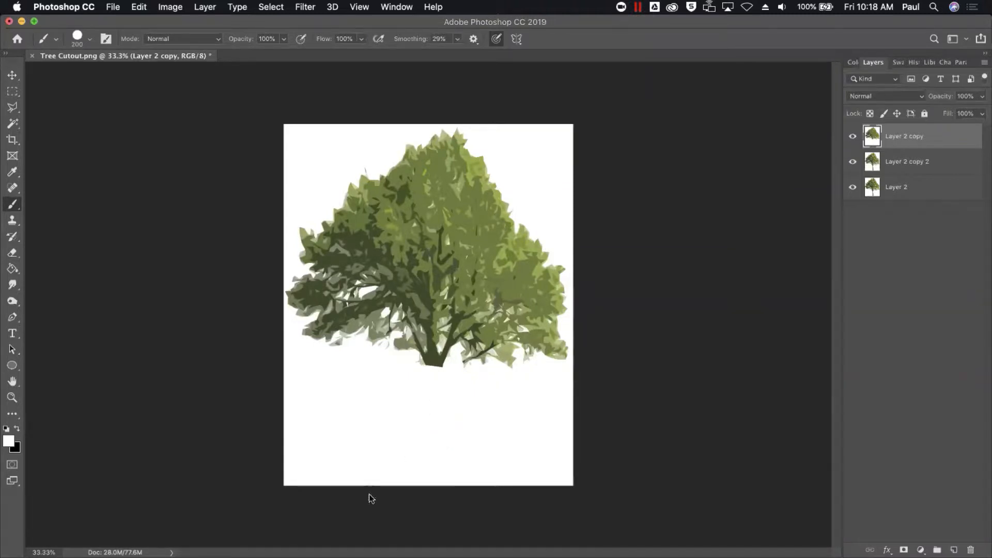
Place Branches.png from the file browser at its original size over the tree as a new layer.
{"action": "key", "text": "super+Tab"}
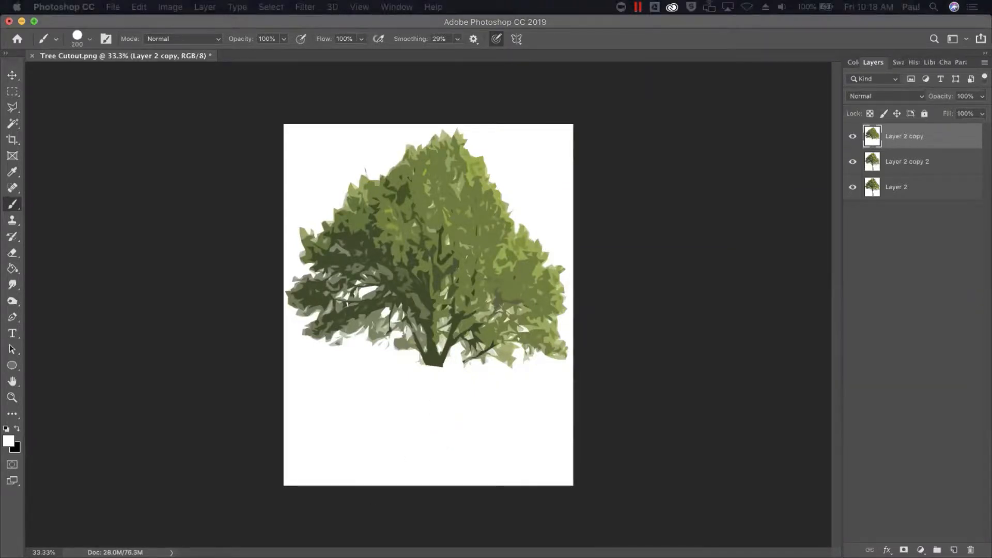
{"action": "left_click_drag", "start_coordinate": [496, 515], "coordinate": [447, 371]}
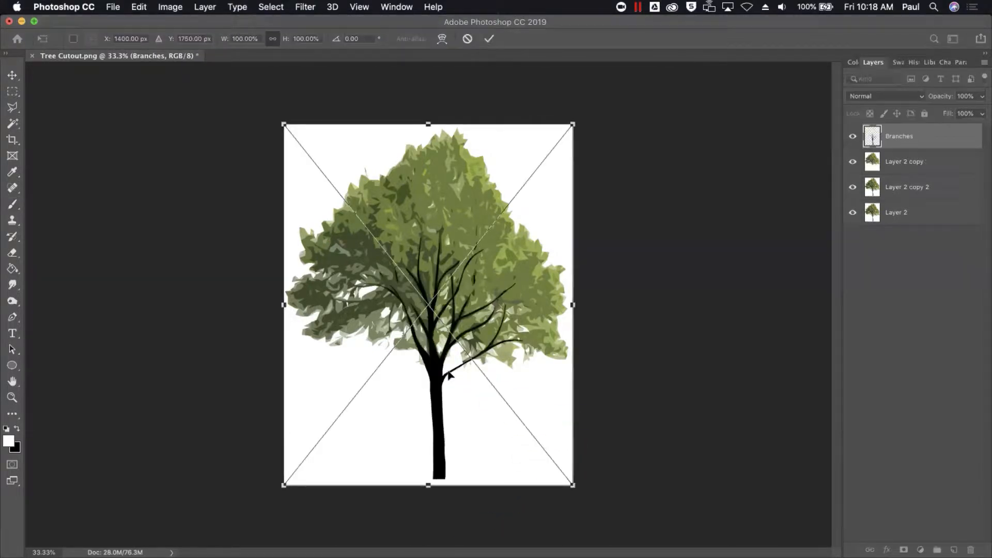
{"action": "key", "text": "Return"}
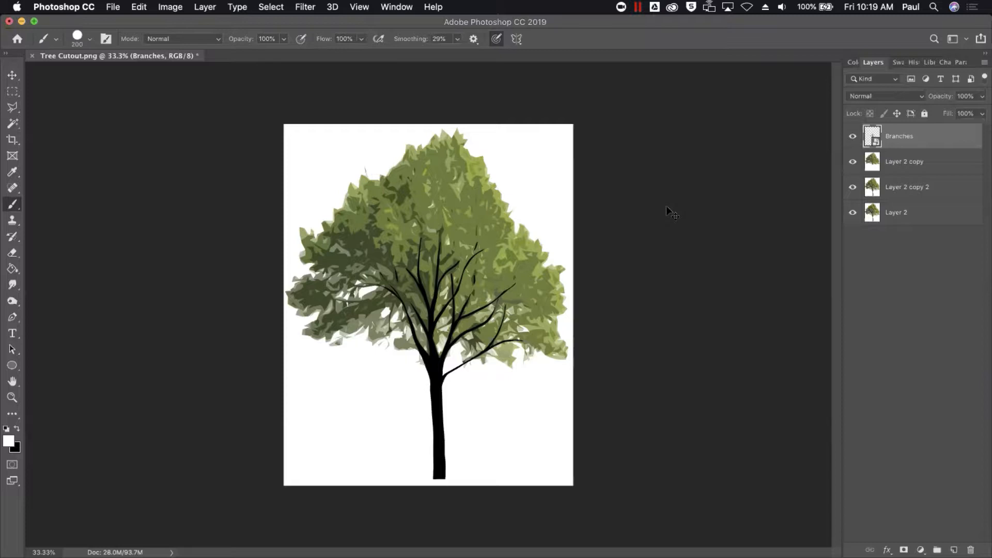
Start saving the document as a PNG in the _Presentation folder within Webinar- Rock Out.
{"action": "key", "text": "super+s"}
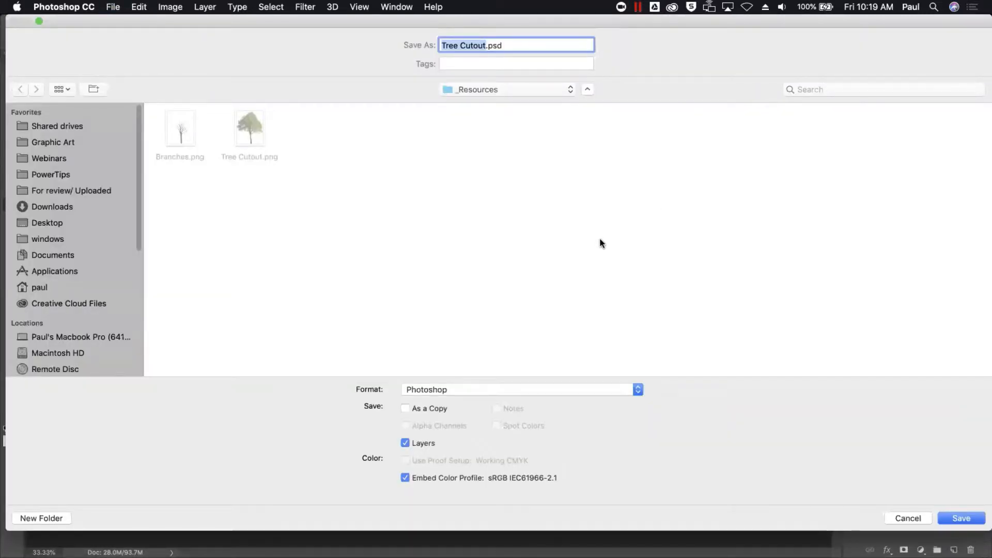
{"action": "left_click", "coordinate": [517, 92]}
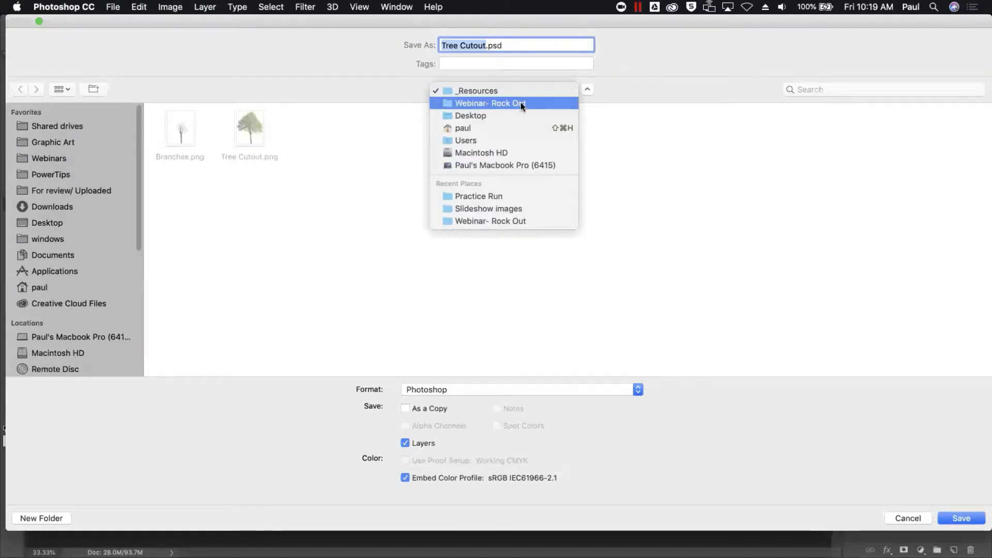
{"action": "left_click", "coordinate": [520, 103]}
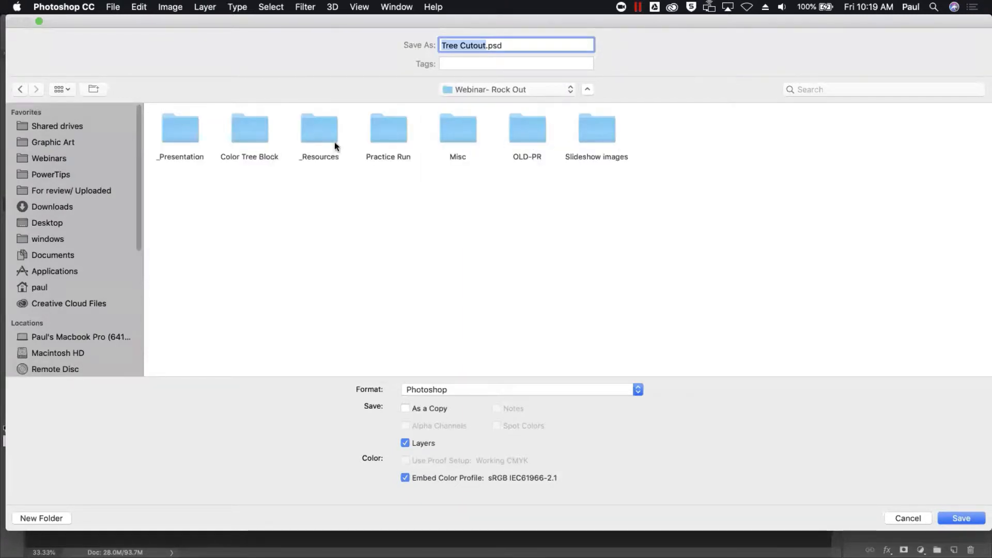
{"action": "double_click", "coordinate": [177, 130]}
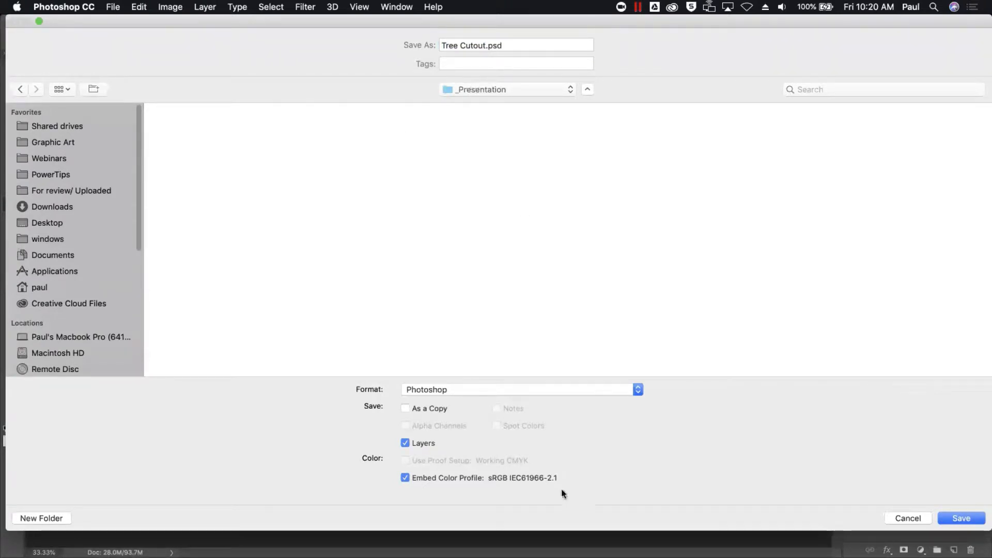
{"action": "left_click", "coordinate": [458, 390]}
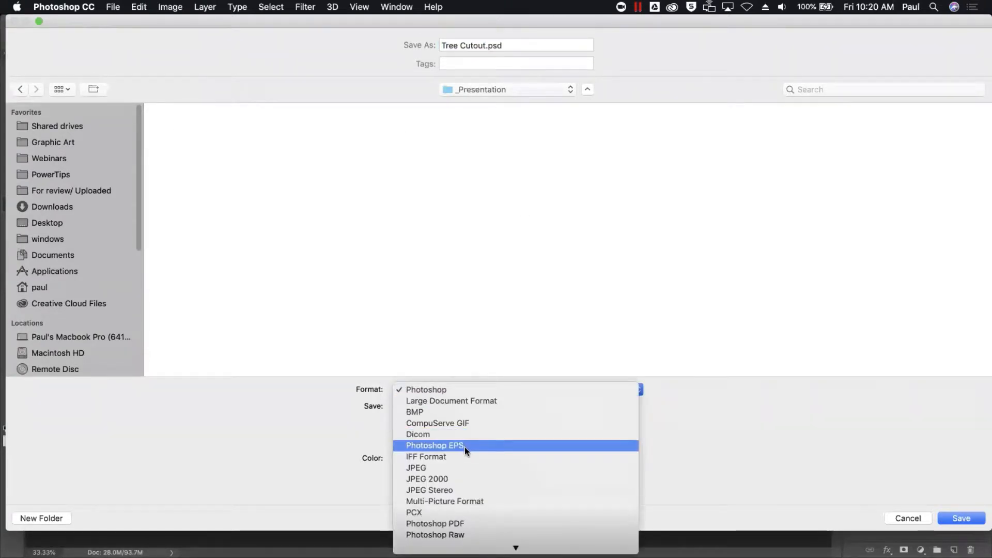
{"action": "scroll", "coordinate": [467, 472], "scroll_direction": "down", "scroll_amount": 3}
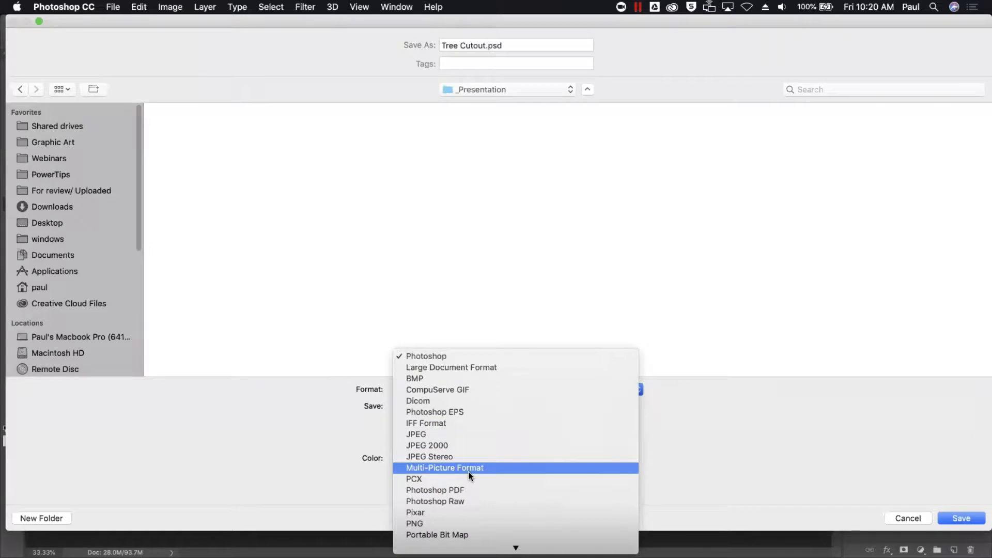
{"action": "left_click", "coordinate": [468, 523]}
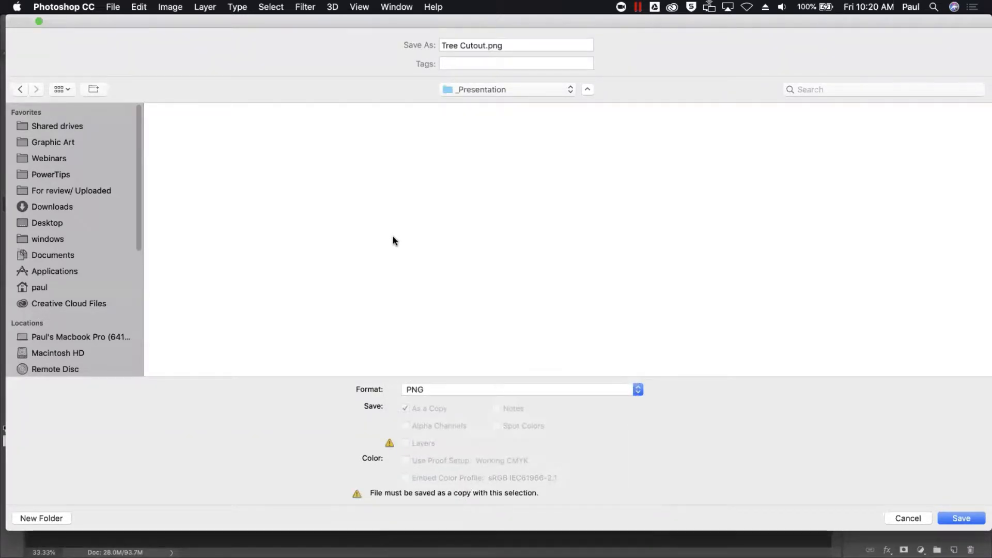
Name the PNG 01-Tree and save it with the Large file size (Fastest saving) option.
{"action": "left_click", "coordinate": [485, 46]}
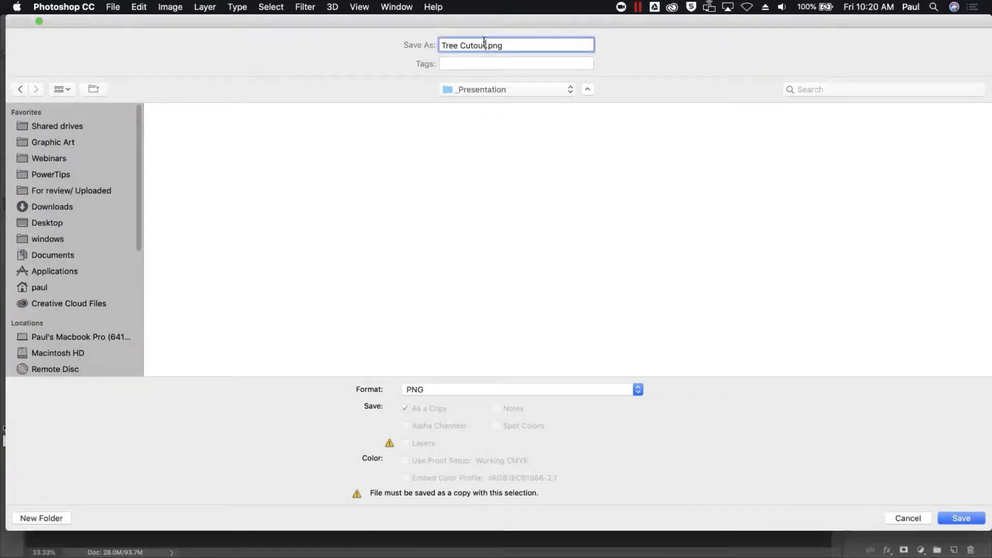
{"action": "left_click_drag", "start_coordinate": [485, 45], "coordinate": [405, 46]}
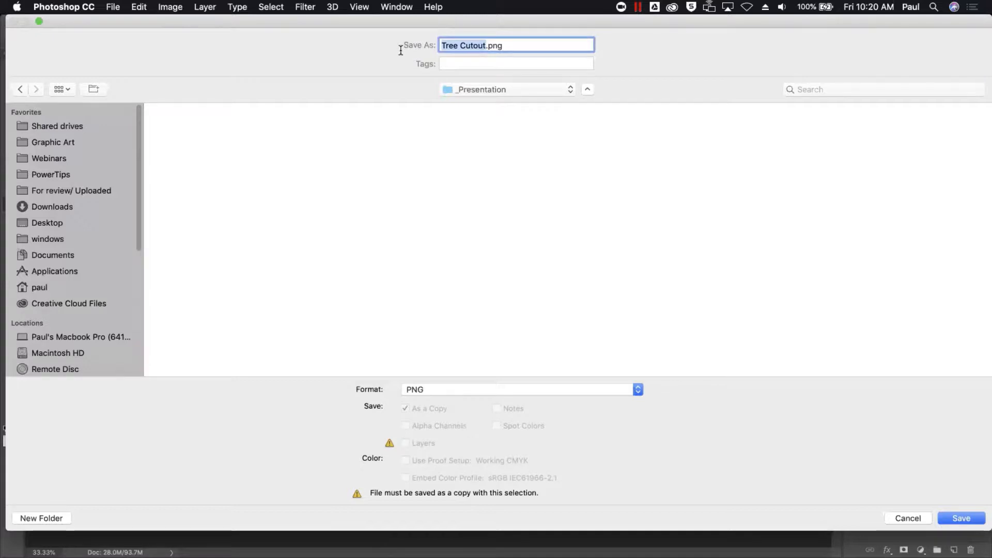
{"action": "type", "text": "01-Tree"}
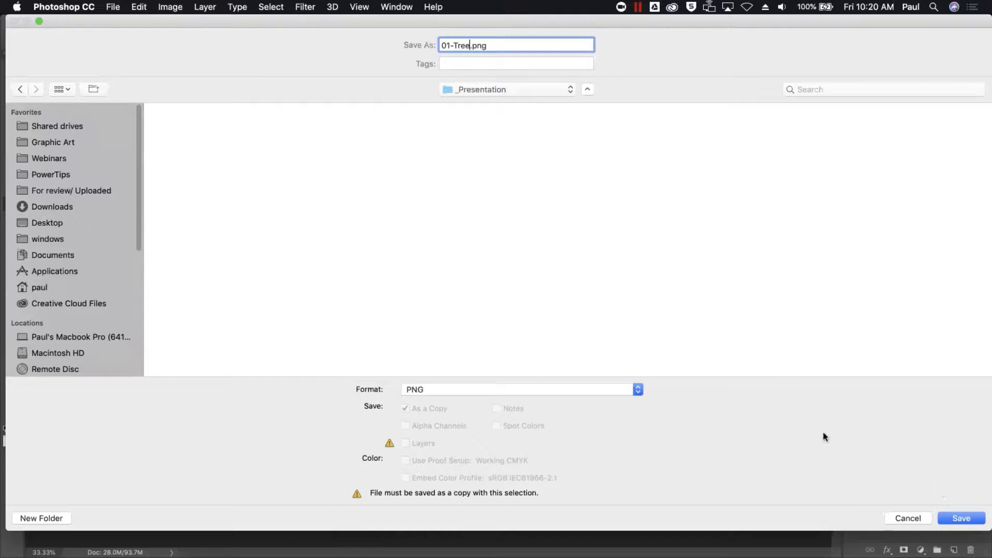
{"action": "left_click", "coordinate": [967, 518]}
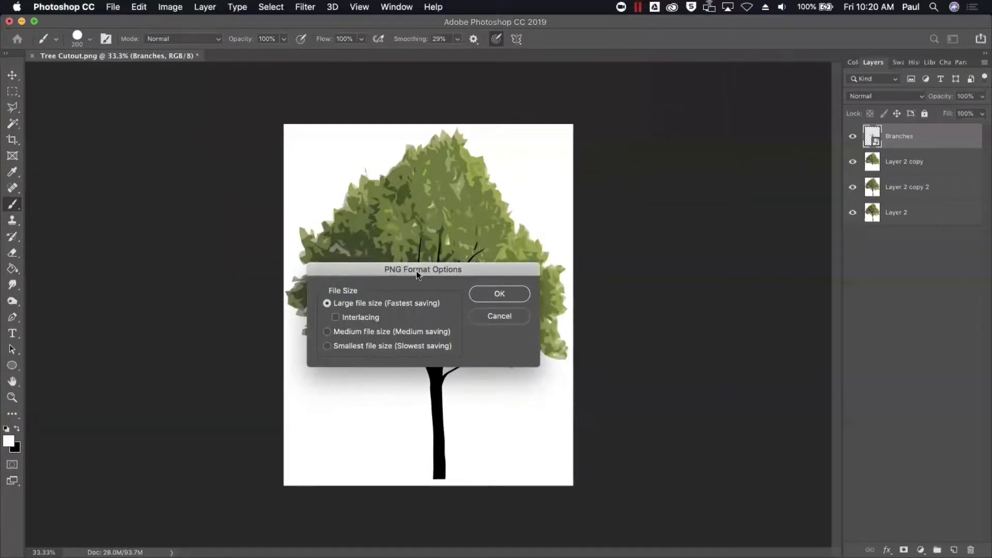
{"action": "left_click", "coordinate": [500, 294]}
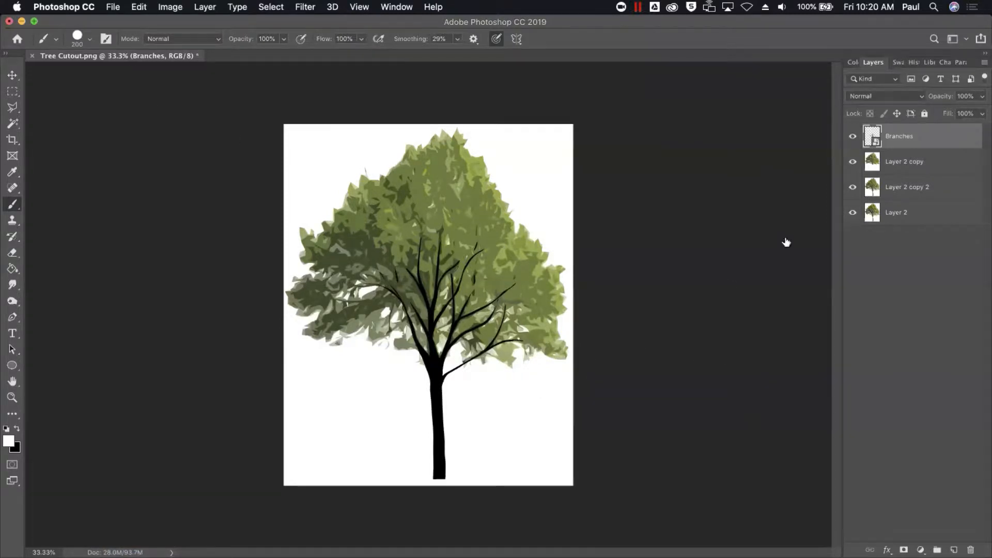
Switch to Illustrator with 01-Tree.png open, enlarge its window and close the floating Image Trace panel.
{"action": "mouse_move", "coordinate": [987, 5]}
{"action": "key", "text": "super+Tab"}
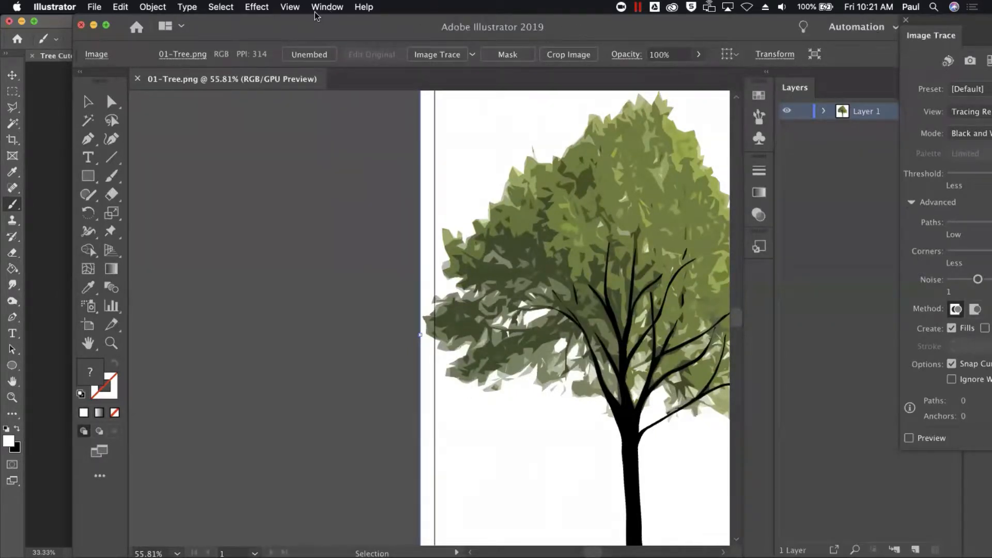
{"action": "left_click", "coordinate": [106, 25]}
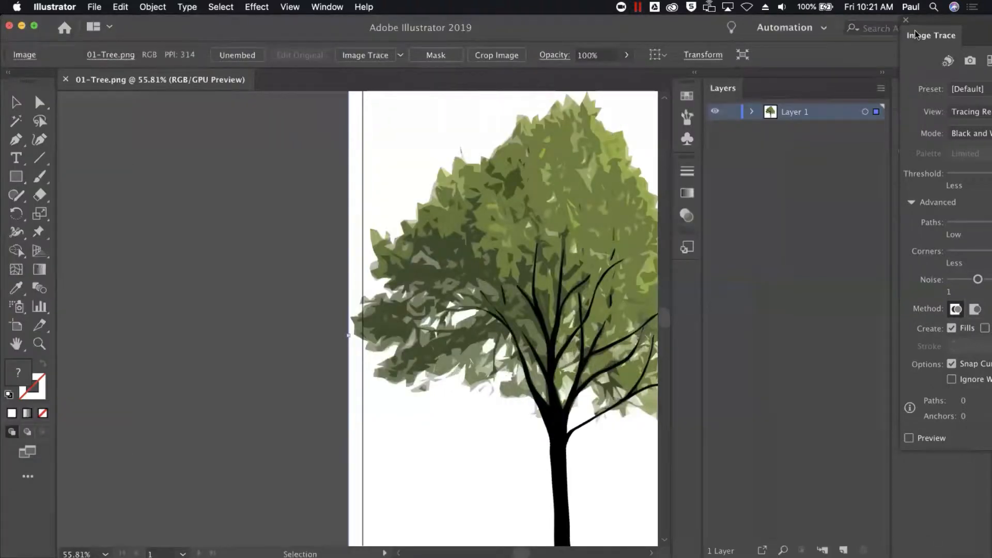
{"action": "left_click", "coordinate": [904, 21]}
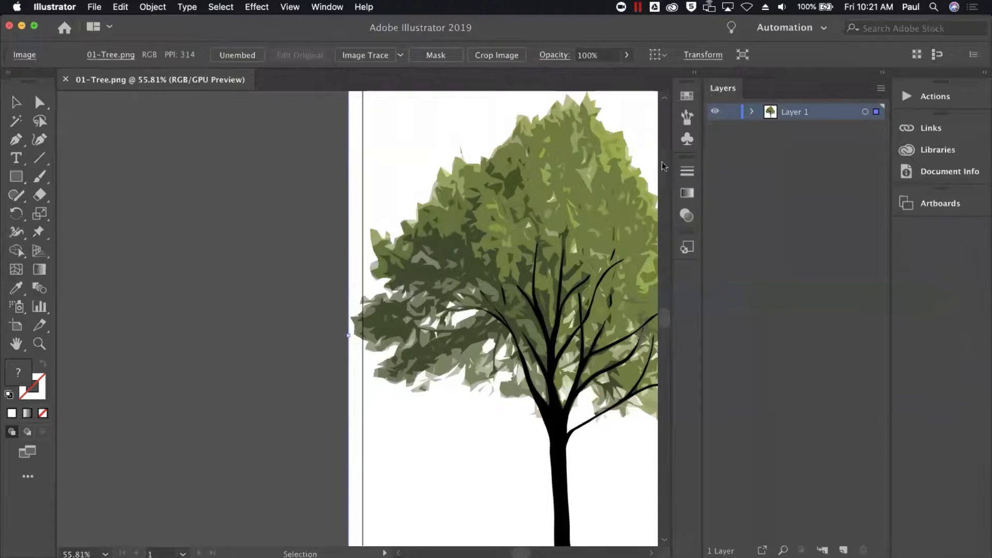
Scale the tree image down proportionally to fit within the artboard's width, move it slightly upward, and deselect it.
{"action": "left_click_drag", "start_coordinate": [543, 237], "coordinate": [313, 205]}
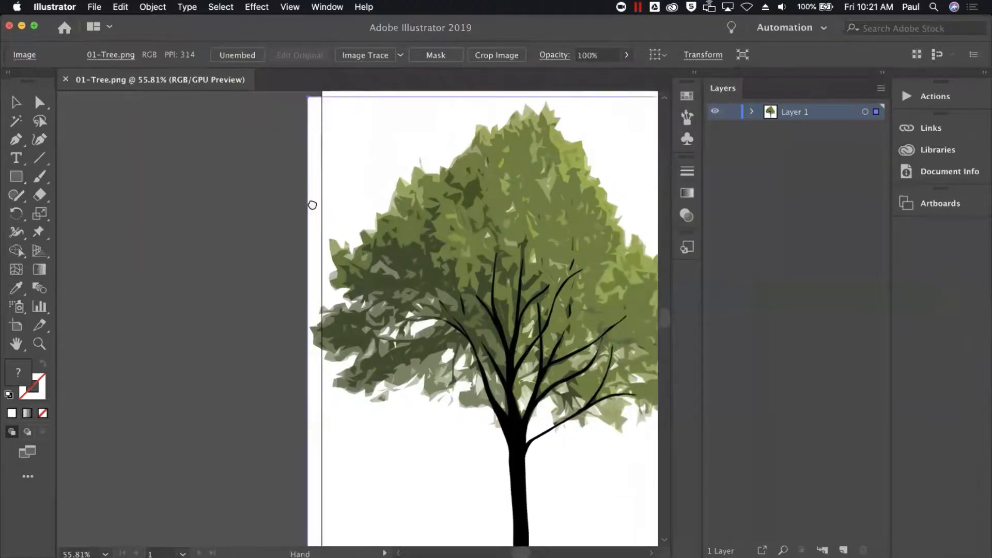
{"action": "scroll", "coordinate": [312, 205], "scroll_direction": "right", "scroll_amount": 7}
{"action": "scroll", "coordinate": [312, 205], "scroll_direction": "down", "scroll_amount": 2}
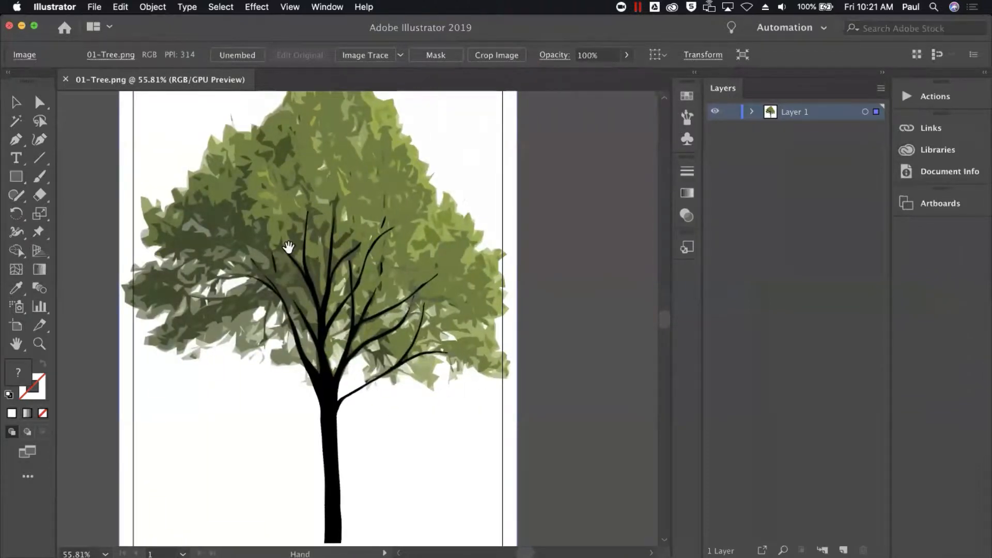
{"action": "left_click_drag", "start_coordinate": [330, 288], "coordinate": [301, 269]}
{"action": "key", "text": "super+minus"}
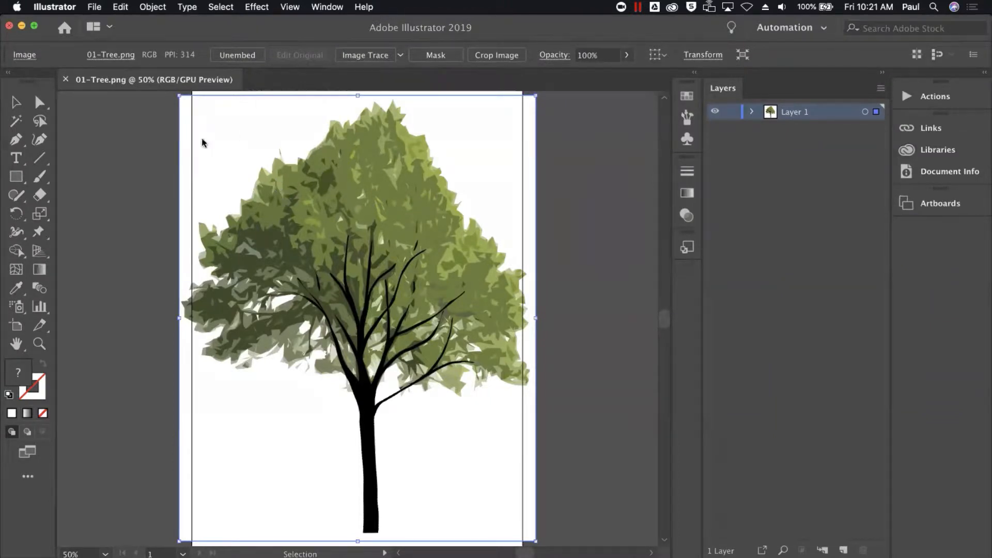
{"action": "left_click_drag", "start_coordinate": [179, 96], "coordinate": [198, 118]}
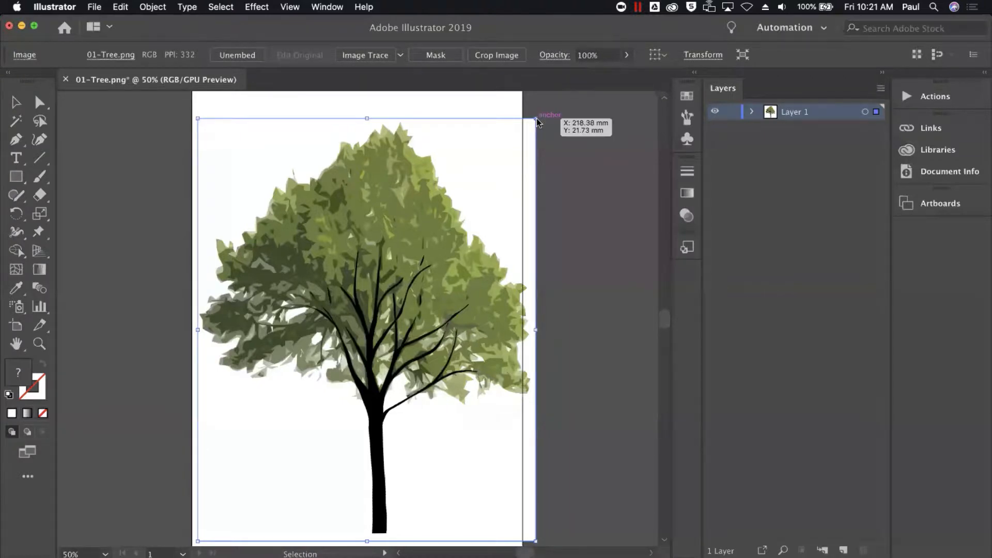
{"action": "left_click_drag", "start_coordinate": [538, 122], "coordinate": [508, 153]}
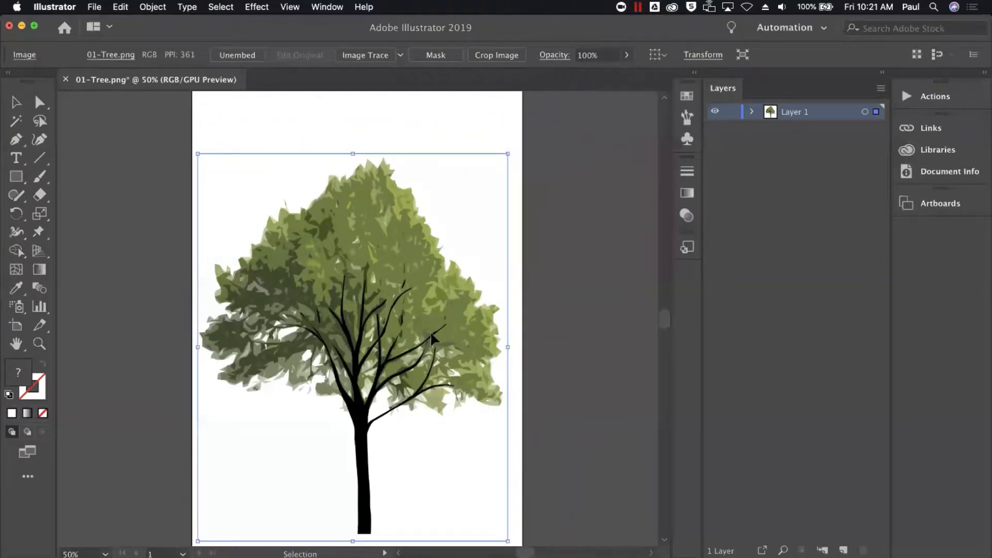
{"action": "left_click_drag", "start_coordinate": [432, 338], "coordinate": [432, 309]}
{"action": "left_click", "coordinate": [527, 359]}
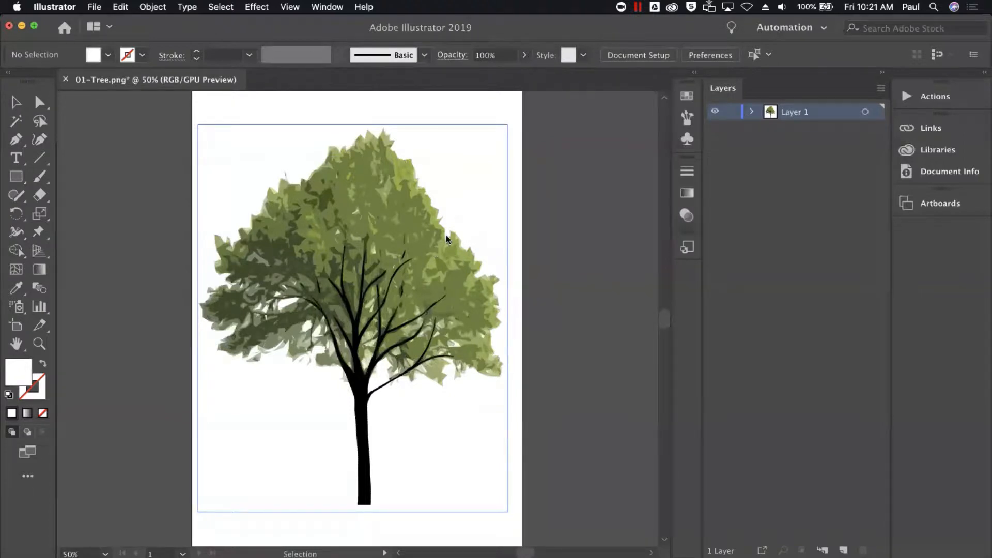
Select the placed tree image, show the Image Trace settings and position them beside the artboard, keeping the image selected.
{"action": "left_click", "coordinate": [410, 255]}
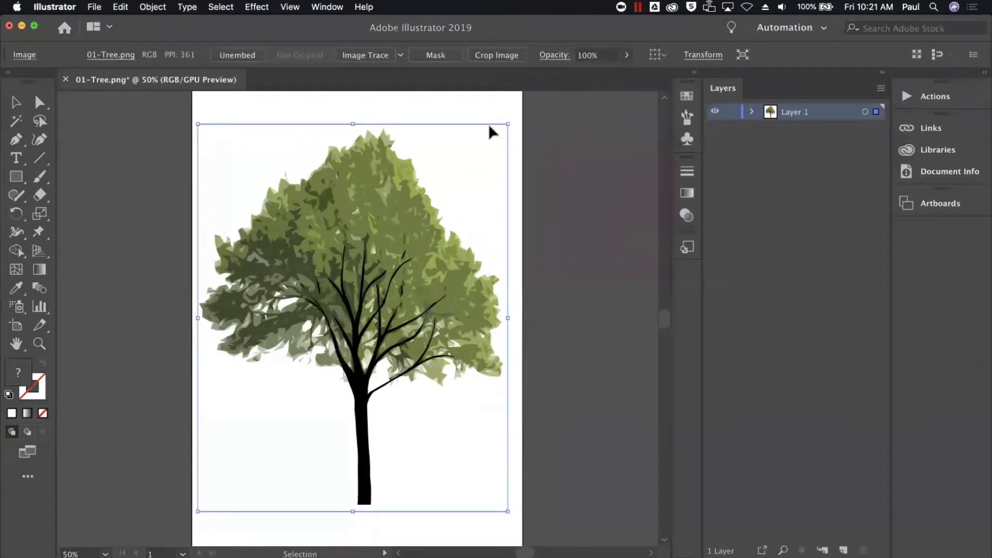
{"action": "left_click", "coordinate": [327, 7]}
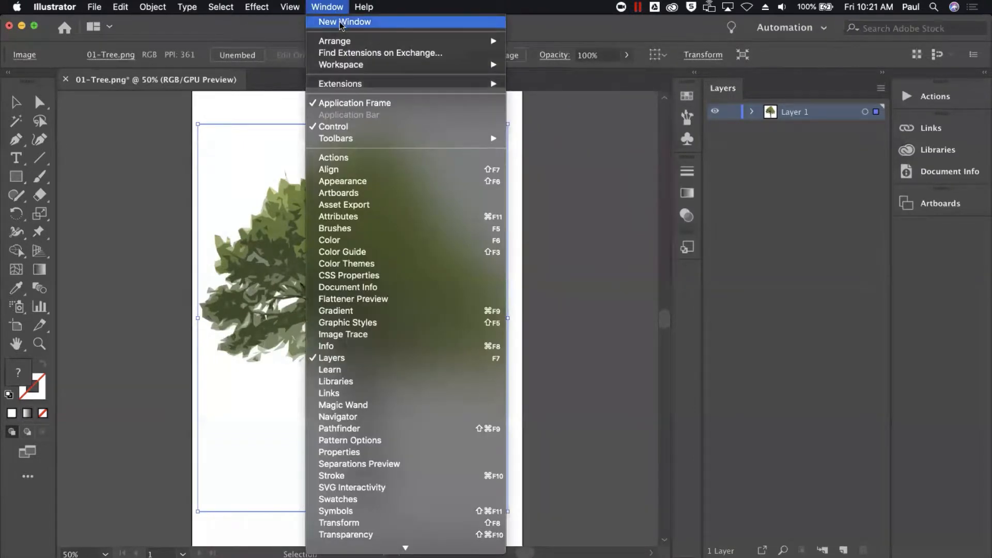
{"action": "left_click", "coordinate": [372, 334]}
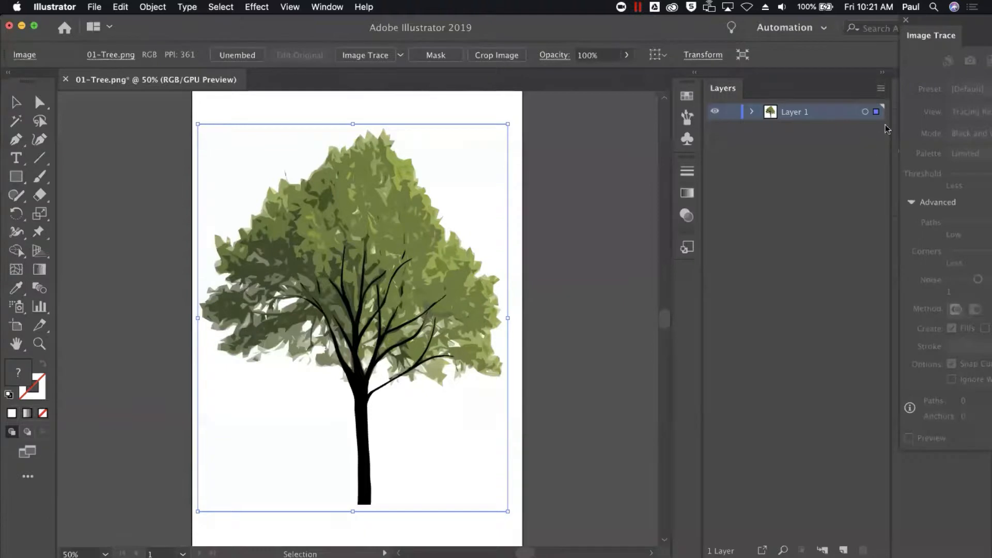
{"action": "mouse_move", "coordinate": [918, 24]}
{"action": "left_mouse_down"}
{"action": "mouse_move", "coordinate": [749, 117]}
{"action": "mouse_move", "coordinate": [604, 83]}
{"action": "mouse_move", "coordinate": [586, 90]}
{"action": "left_mouse_up"}
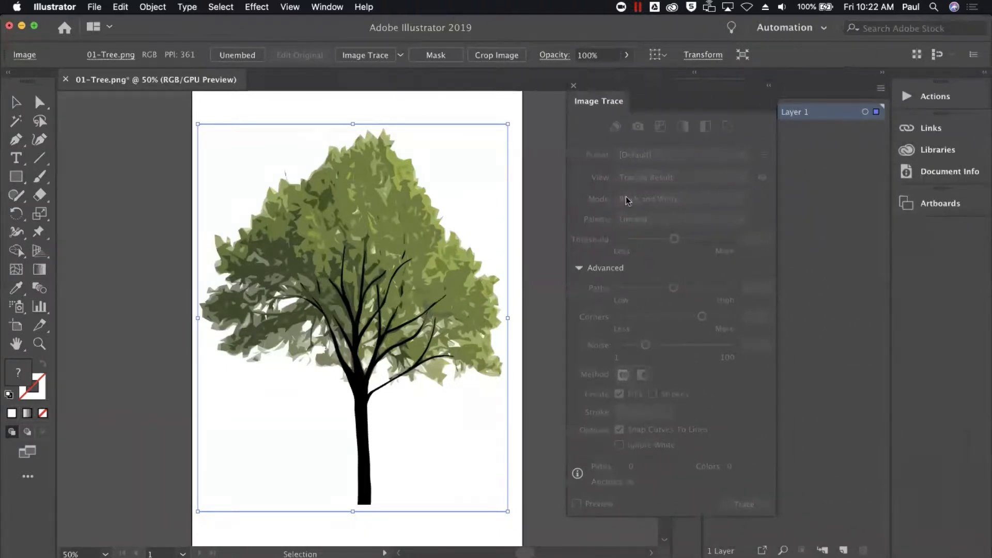
{"action": "left_click", "coordinate": [429, 114]}
{"action": "left_click", "coordinate": [405, 228]}
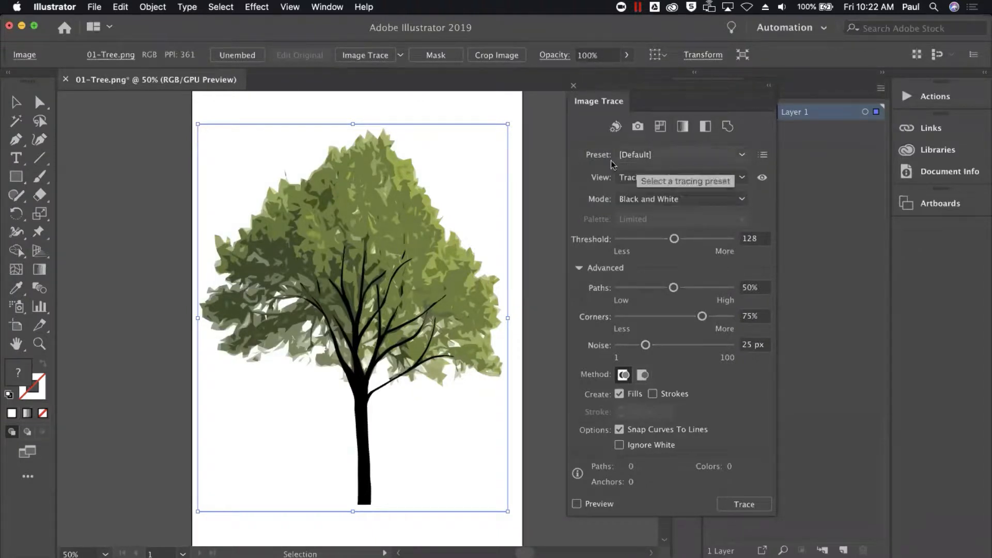
Configure the image trace for Color mode with a limited palette of 5 colors and white ignored.
{"action": "left_click", "coordinate": [644, 199]}
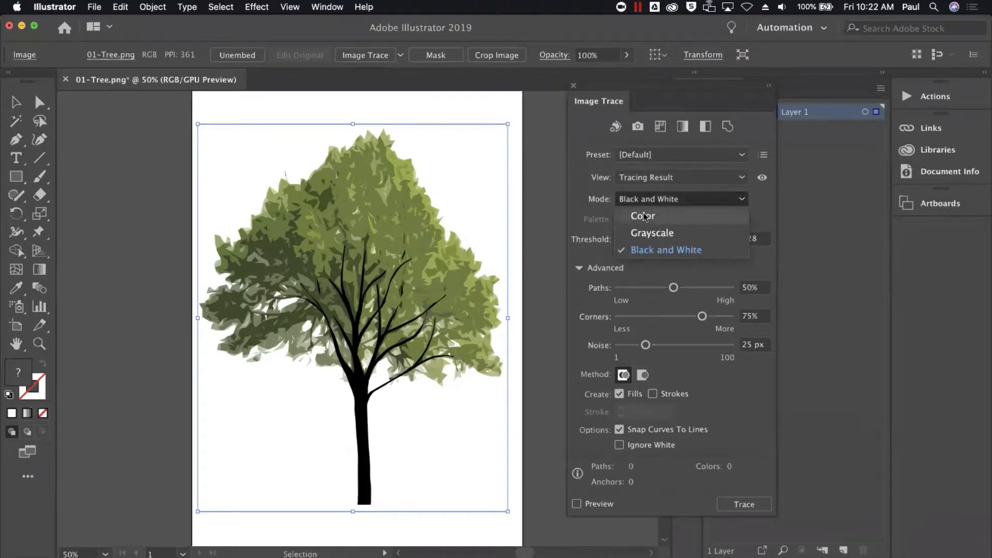
{"action": "left_click", "coordinate": [643, 215]}
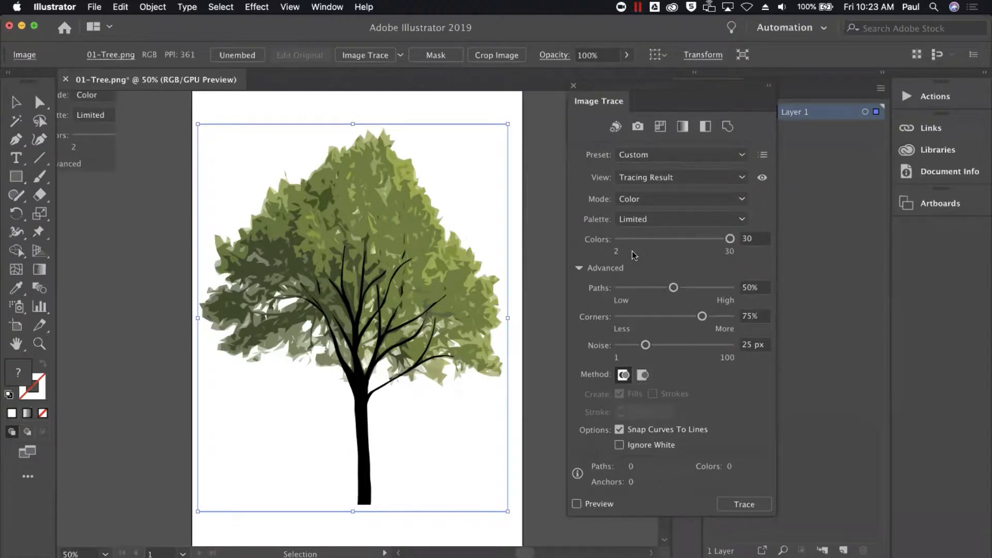
{"action": "left_click_drag", "start_coordinate": [627, 240], "coordinate": [618, 240]}
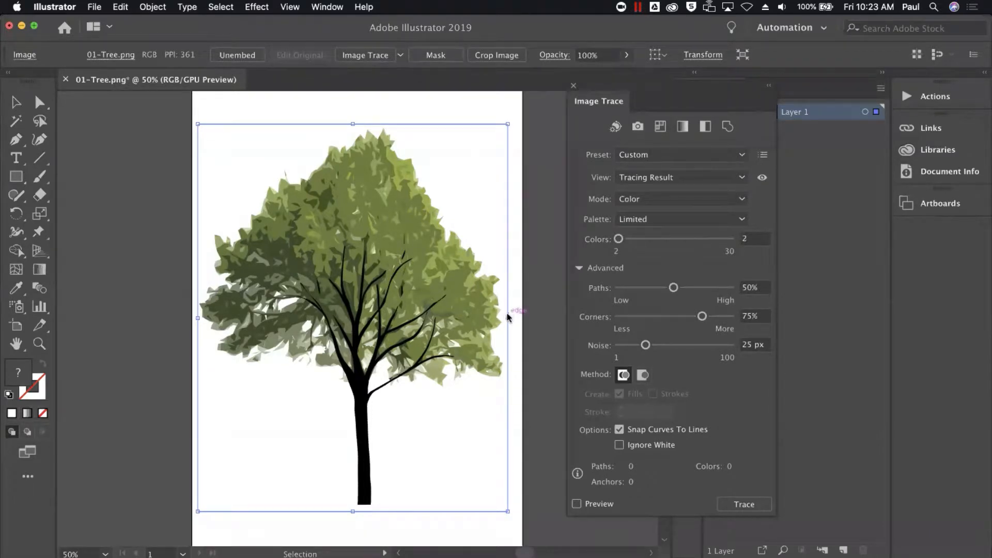
{"action": "left_click_drag", "start_coordinate": [618, 240], "coordinate": [630, 241]}
{"action": "left_click", "coordinate": [619, 445]}
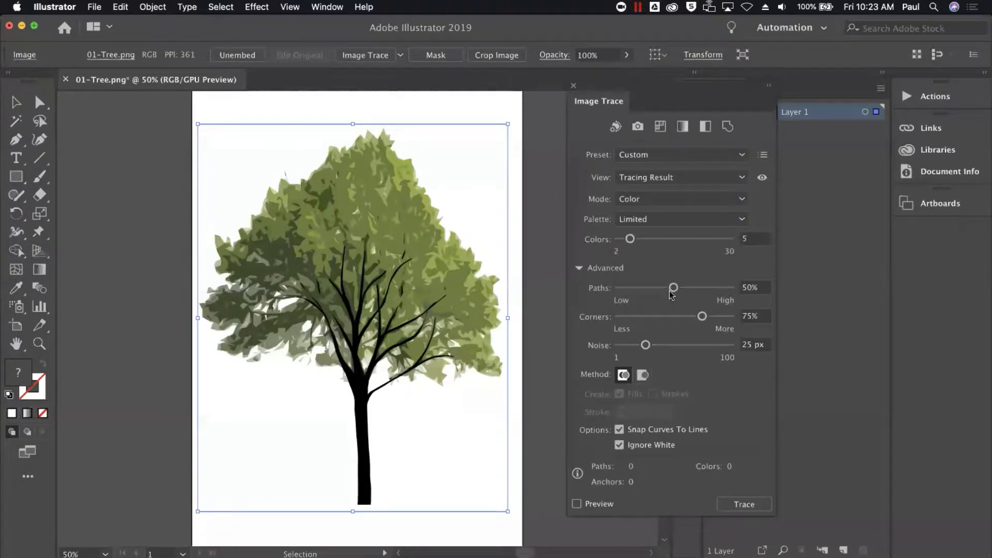
Set the trace's Paths to 1%, Corners to 0% and Noise to 1 px, and trace the tree with the preview on.
{"action": "left_click_drag", "start_coordinate": [672, 287], "coordinate": [624, 287]}
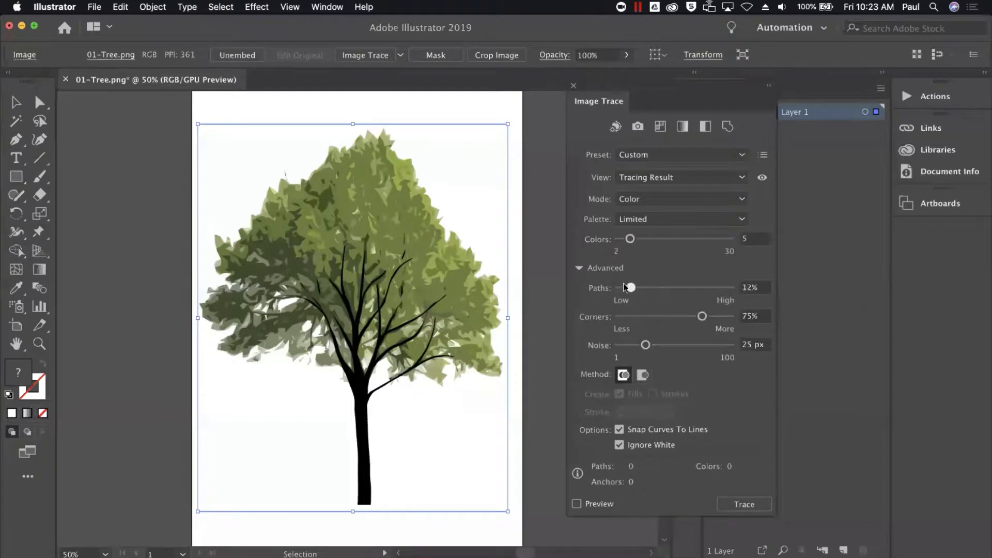
{"action": "left_click_drag", "start_coordinate": [702, 316], "coordinate": [617, 313]}
{"action": "left_click_drag", "start_coordinate": [645, 344], "coordinate": [606, 345]}
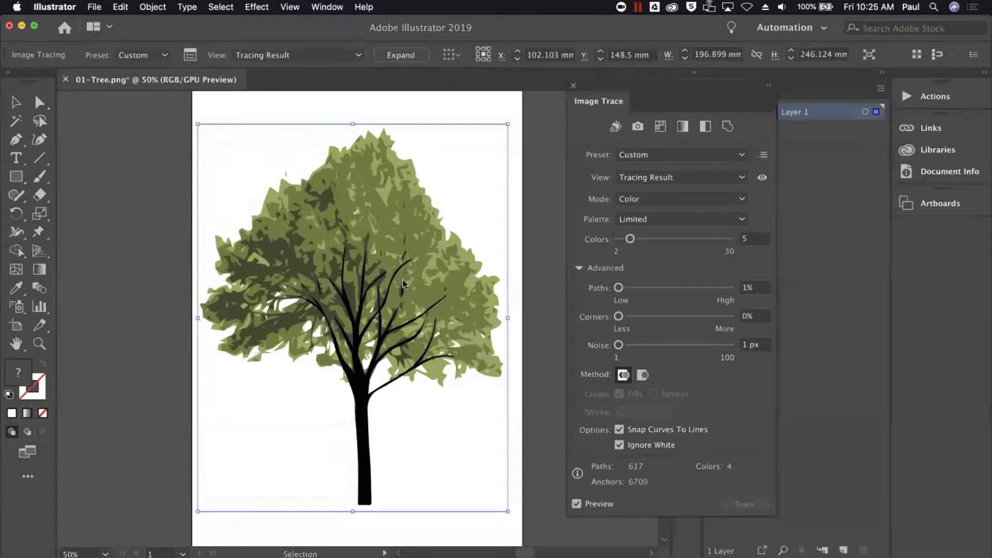
Export the traced tree to the _Presentation folder as AutoCAD Drawing 02-Tree.dwg, accepting the offered DXF/DWG export options.
{"action": "left_click", "coordinate": [94, 7]}
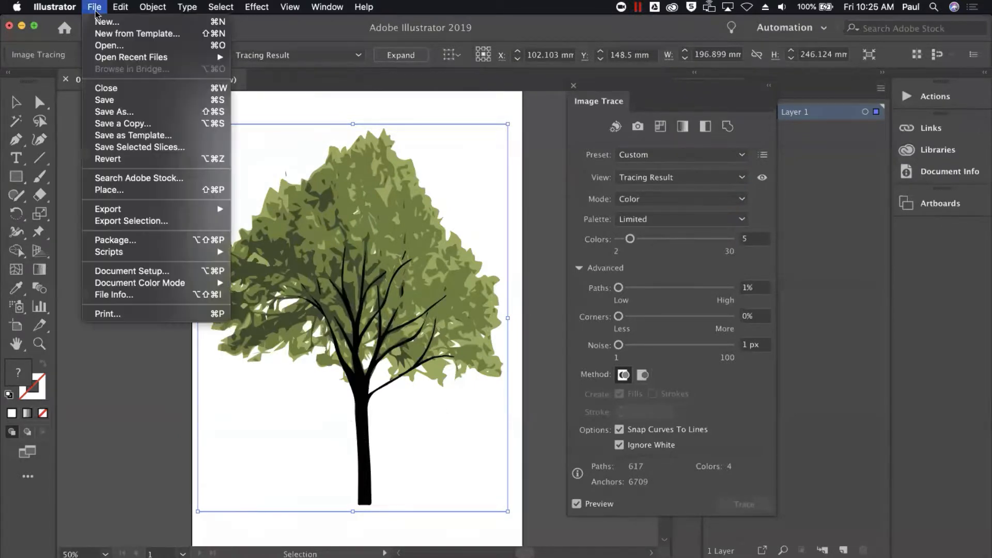
{"action": "mouse_move", "coordinate": [164, 208]}
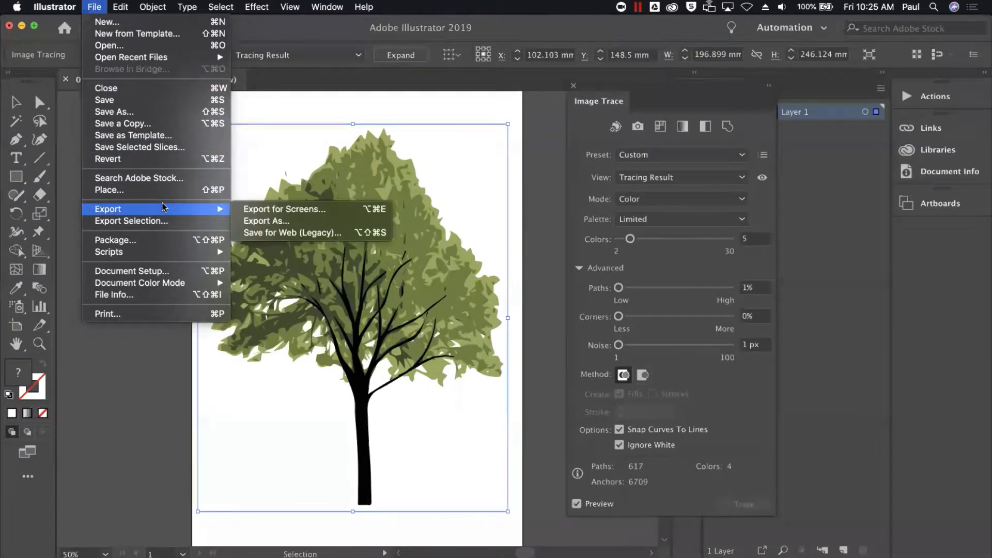
{"action": "left_click", "coordinate": [282, 226]}
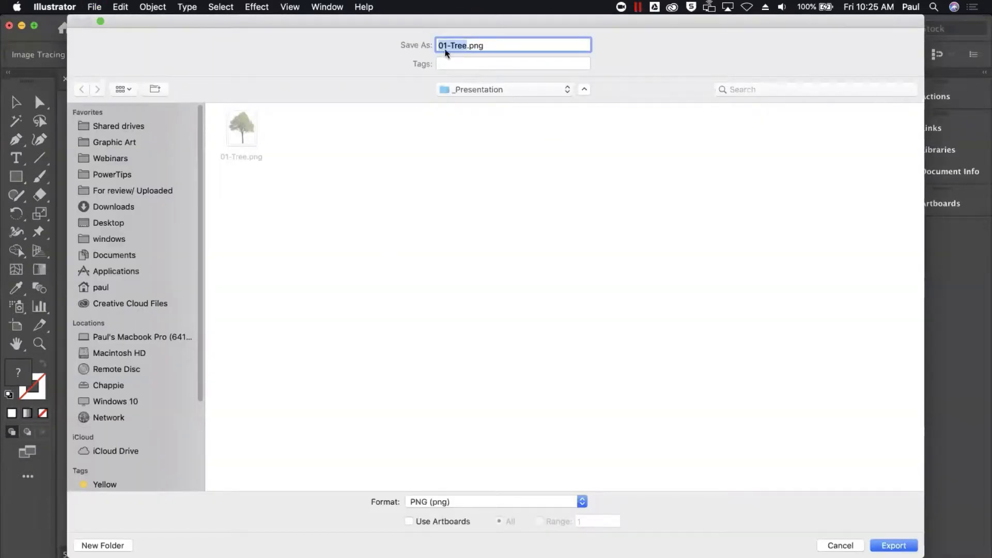
{"action": "key", "text": "BackSpace"}
{"action": "type", "text": "2"}
{"action": "left_click", "coordinate": [449, 504]}
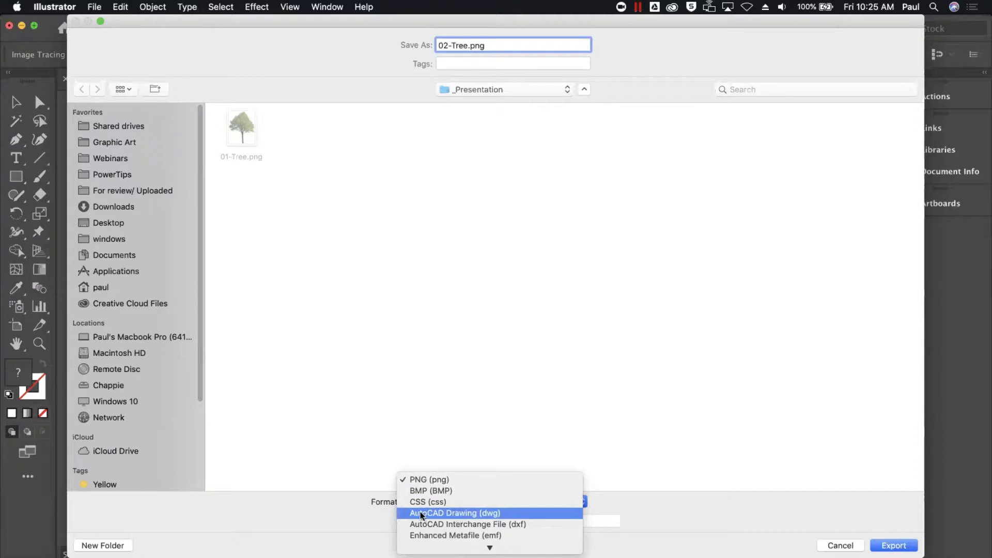
{"action": "left_click", "coordinate": [481, 512]}
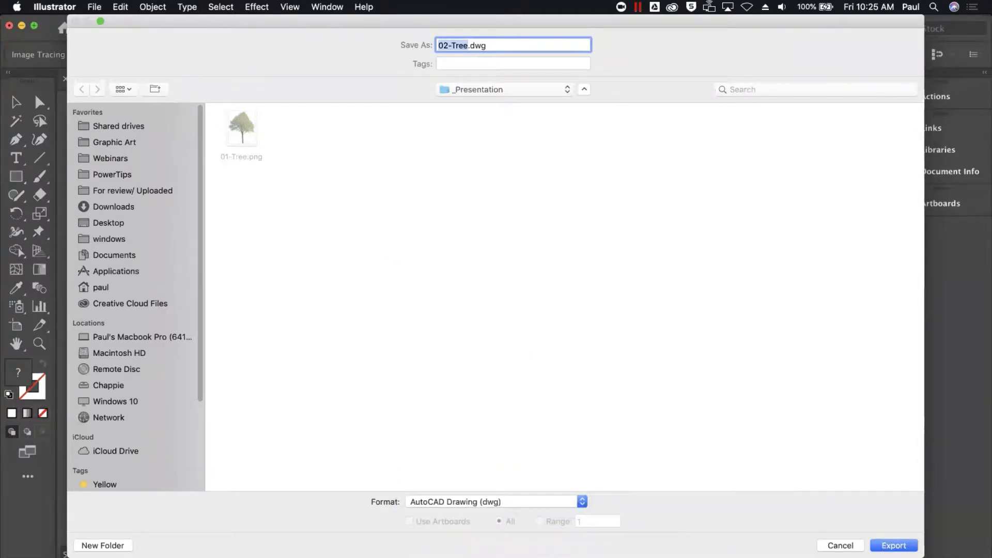
{"action": "left_click", "coordinate": [894, 545]}
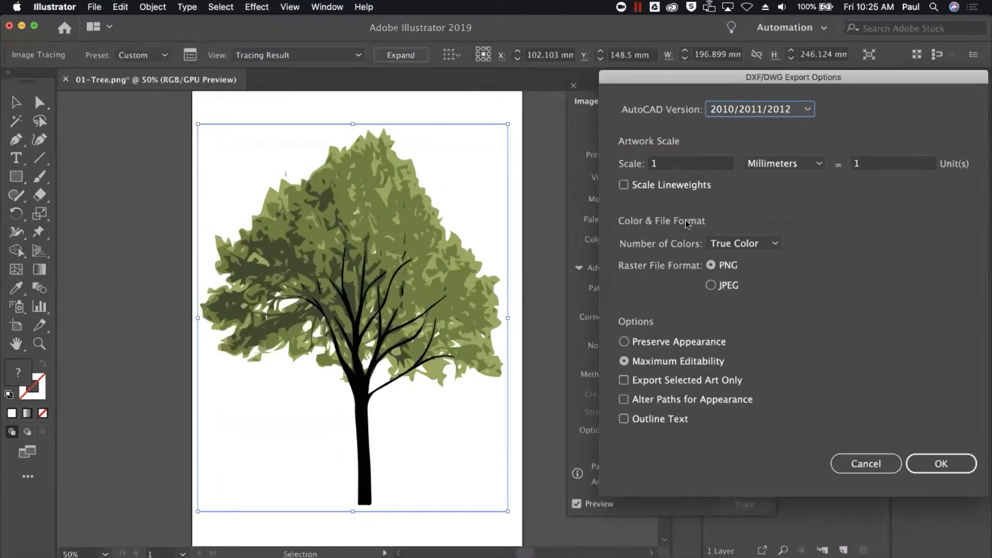
{"action": "left_click", "coordinate": [921, 459]}
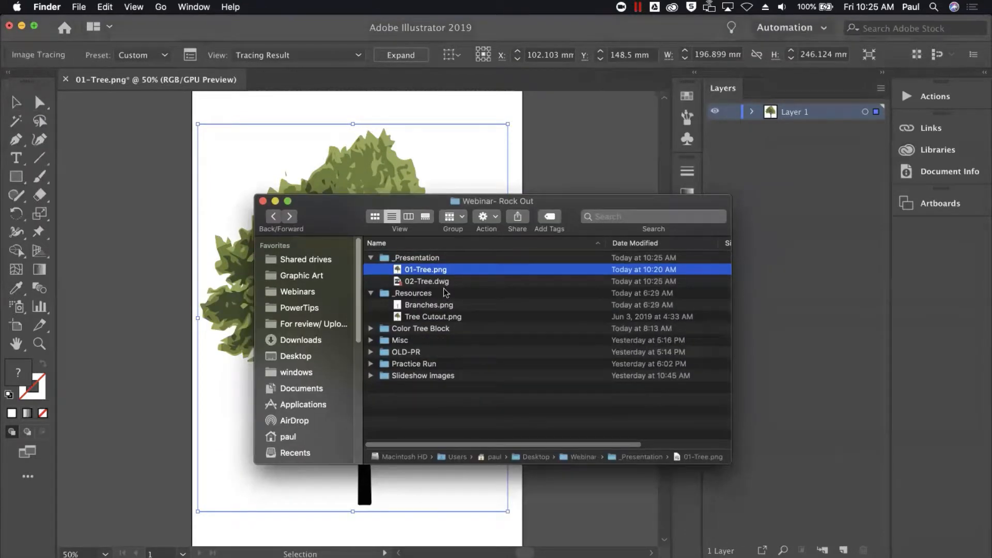
Open 02-Tree.dwg from the _Presentation folder in F/X CAD, continuing past the missing NLS files alert.
{"action": "left_click", "coordinate": [443, 283]}
{"action": "double_click", "coordinate": [442, 282]}
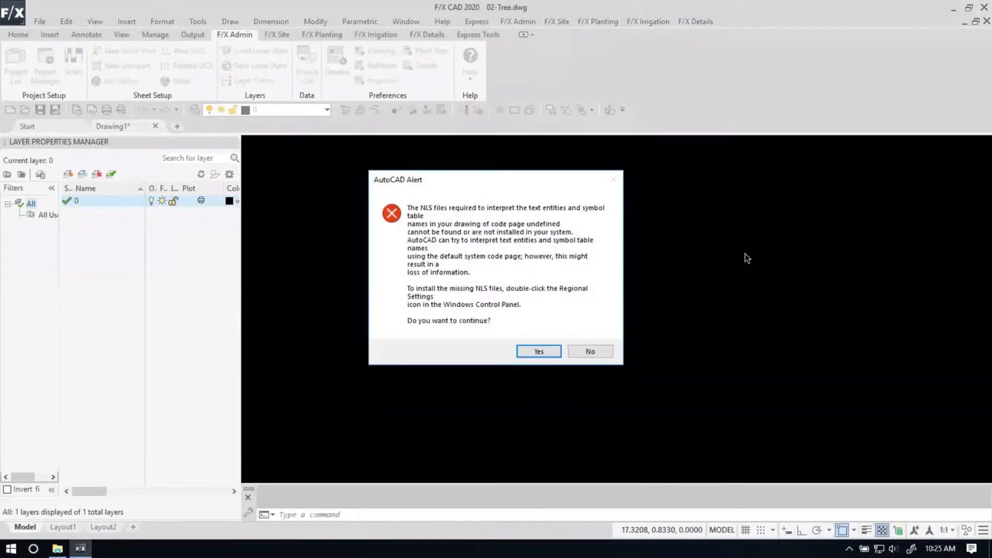
{"action": "left_click", "coordinate": [539, 351]}
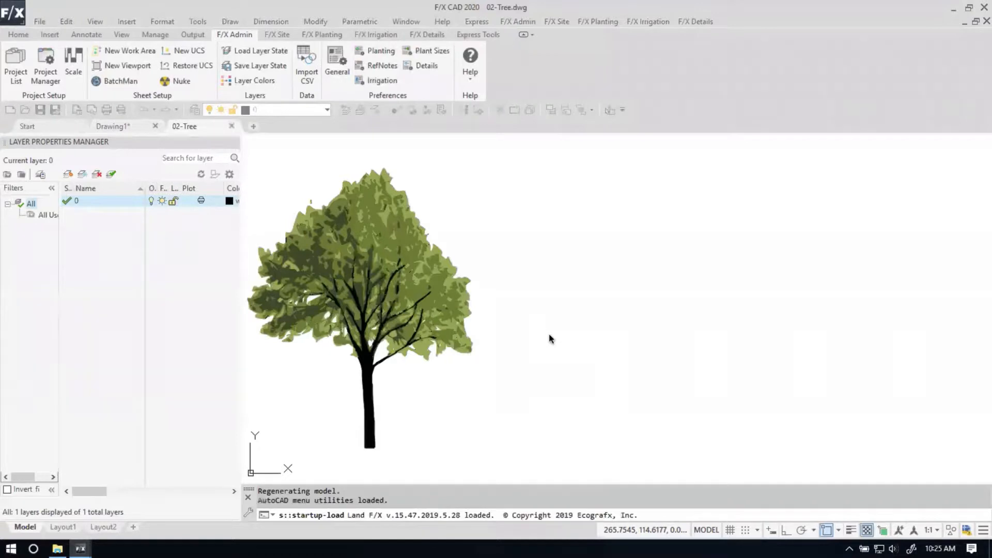
Examine the imported tree's branches and leaf shapes up close and then as a whole.
{"action": "scroll", "coordinate": [356, 332], "scroll_direction": "down", "scroll_amount": 4}
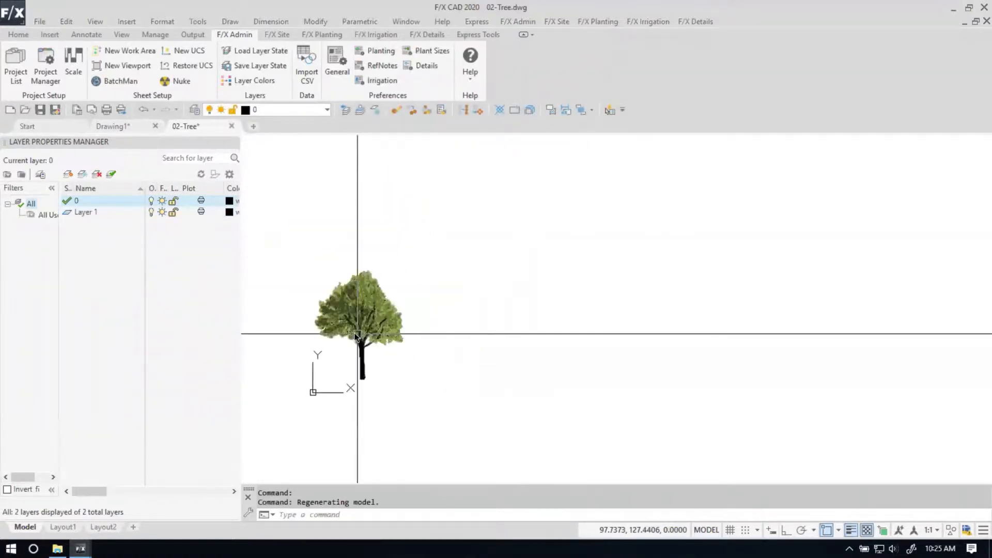
{"action": "scroll", "coordinate": [545, 336], "scroll_direction": "up", "scroll_amount": 8}
{"action": "scroll", "coordinate": [548, 340], "scroll_direction": "up", "scroll_amount": 2}
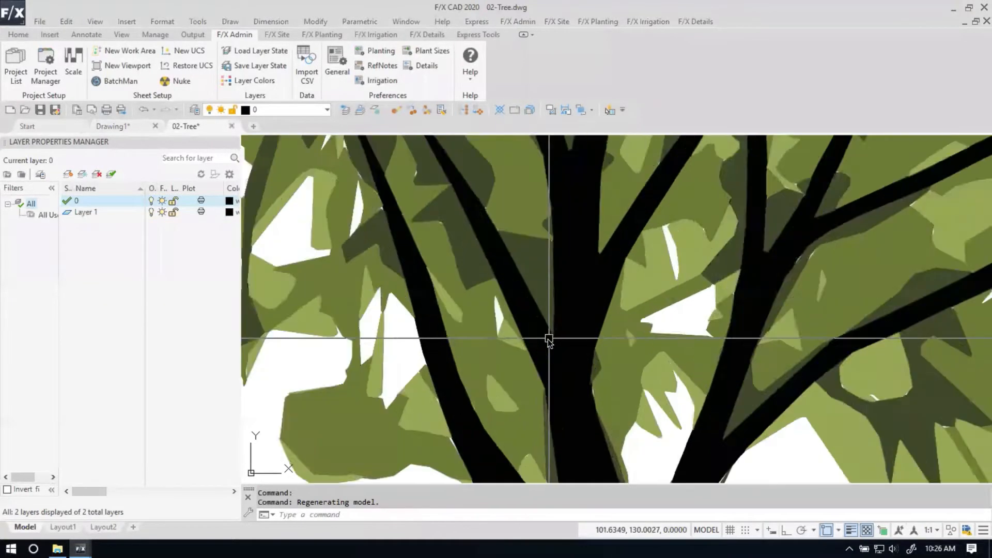
{"action": "scroll", "coordinate": [548, 339], "scroll_direction": "down", "scroll_amount": 10}
{"action": "scroll", "coordinate": [532, 310], "scroll_direction": "down", "scroll_amount": 1}
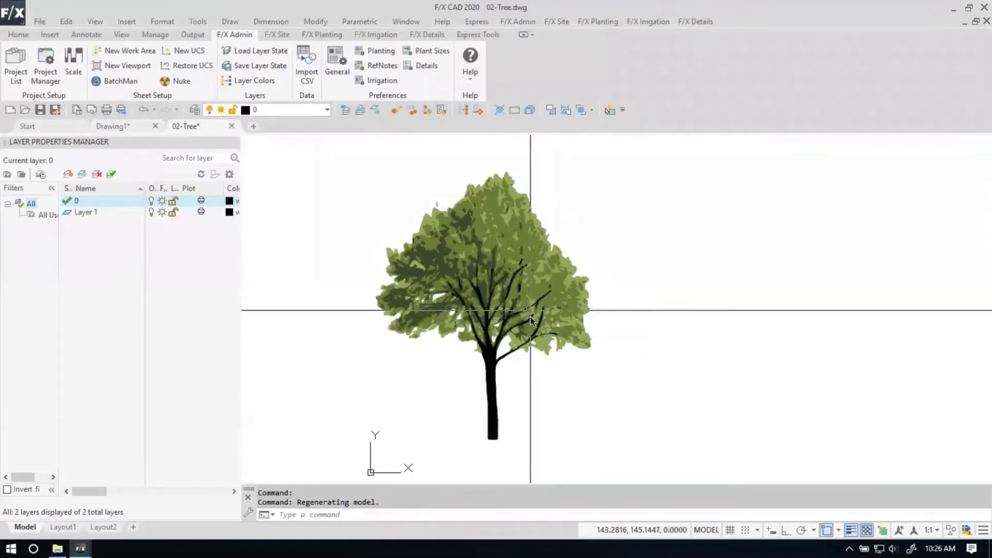
{"action": "scroll", "coordinate": [524, 321], "scroll_direction": "up", "scroll_amount": 3}
{"action": "scroll", "coordinate": [528, 322], "scroll_direction": "down", "scroll_amount": 1}
{"action": "scroll", "coordinate": [528, 320], "scroll_direction": "down", "scroll_amount": 3}
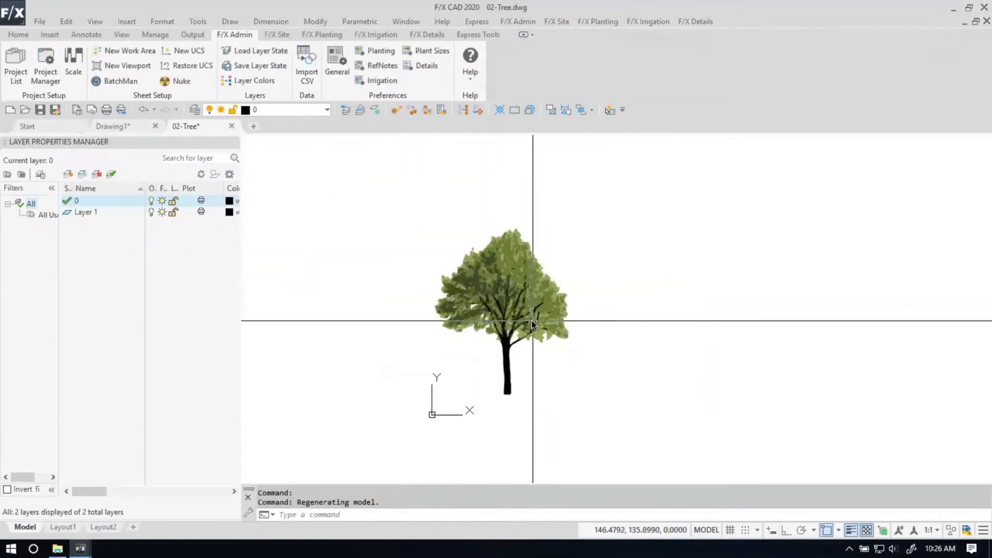
Set the drawing's length units to Architectural in the Drawing Units settings.
{"action": "mouse_move", "coordinate": [535, 307]}
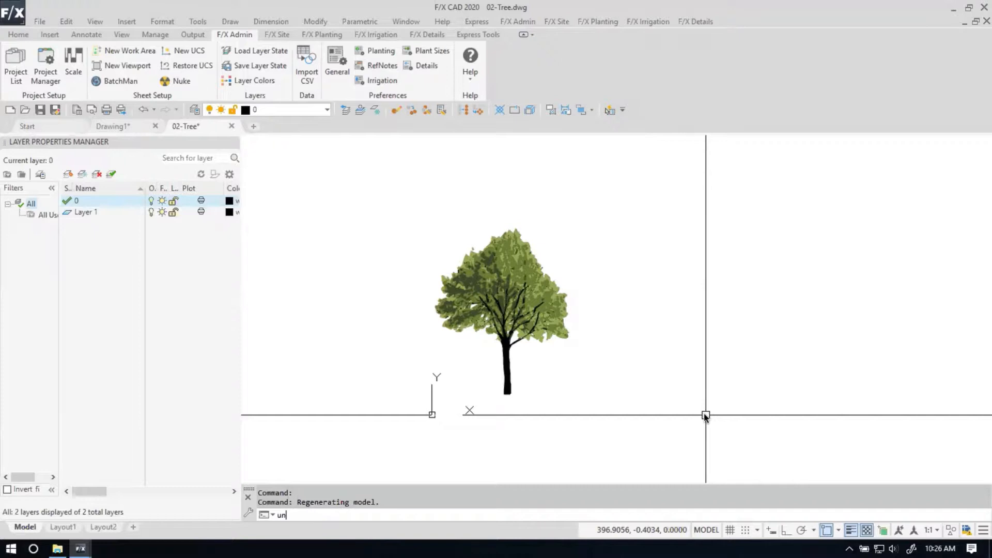
{"action": "key", "text": "Return"}
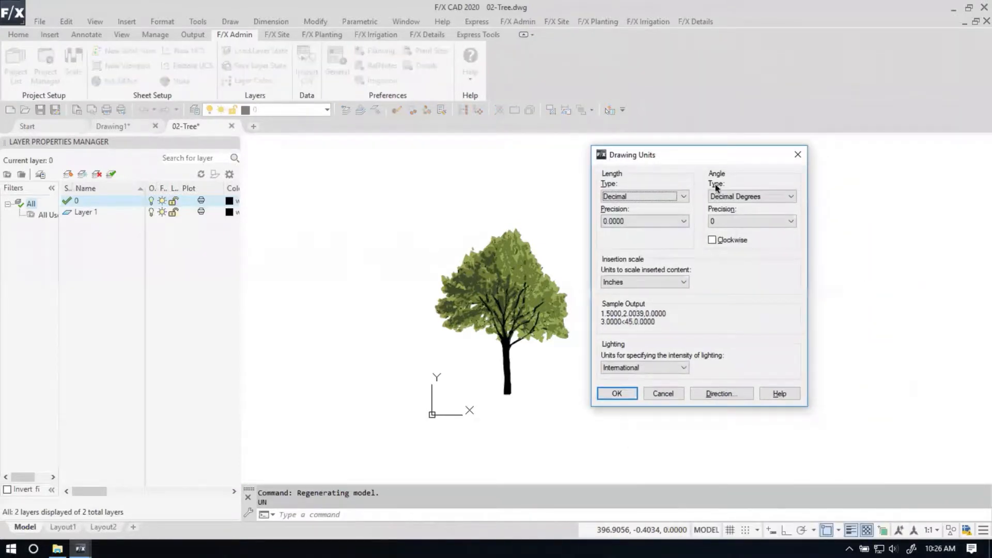
{"action": "left_click", "coordinate": [620, 197]}
{"action": "left_click", "coordinate": [629, 207]}
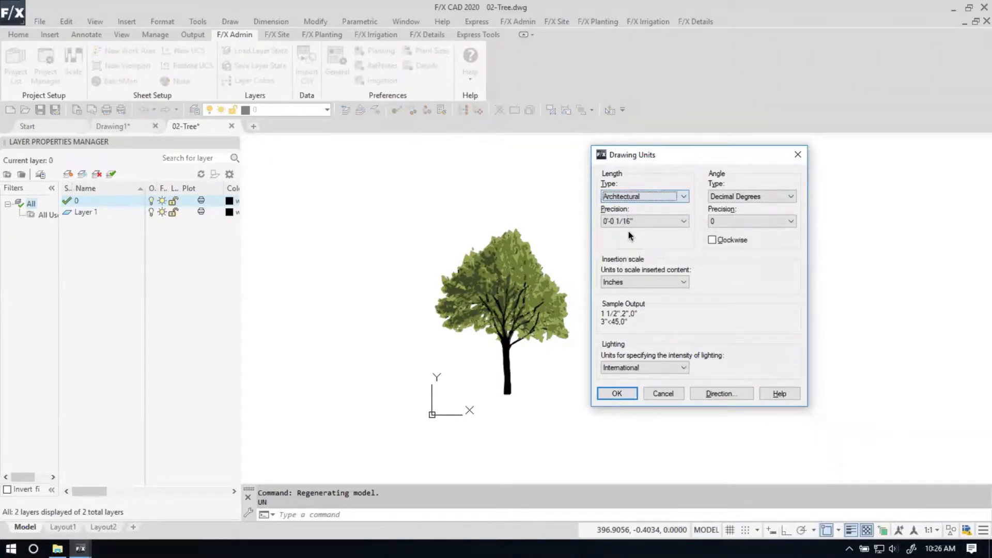
{"action": "left_click", "coordinate": [619, 393]}
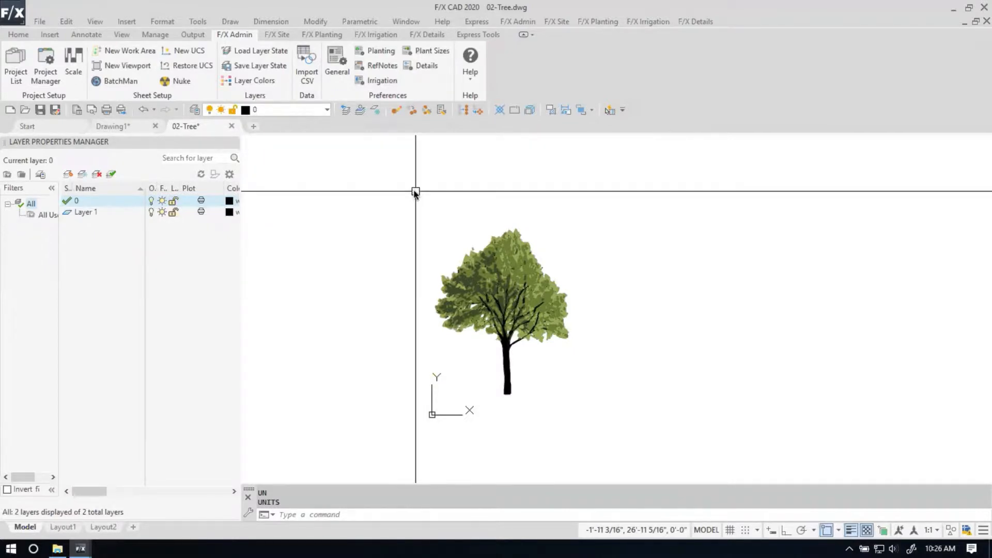
Scale the whole tree by reference from a point near its lower-left base, using its vertical crown-to-trunk height and a new length of 240.
{"action": "left_click", "coordinate": [416, 192]}
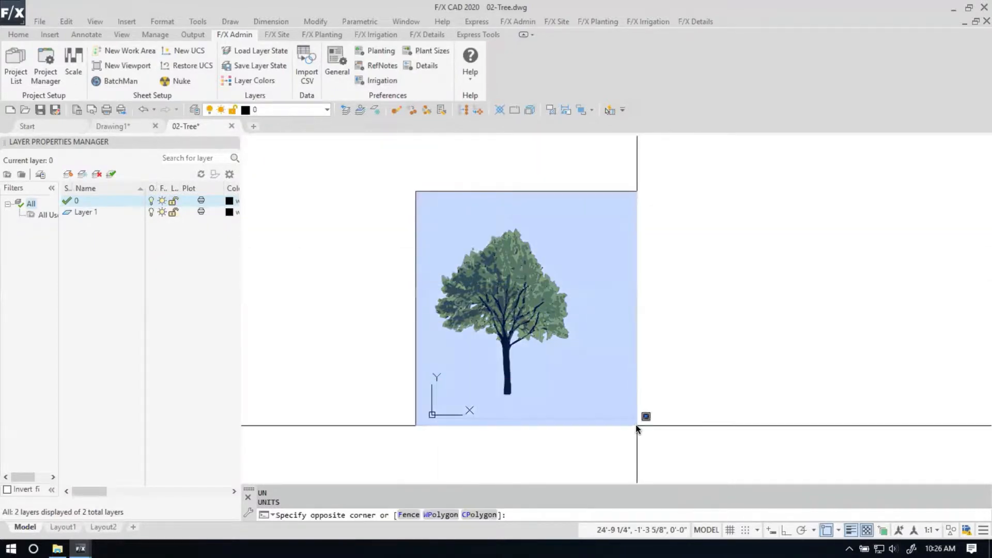
{"action": "left_click", "coordinate": [636, 425]}
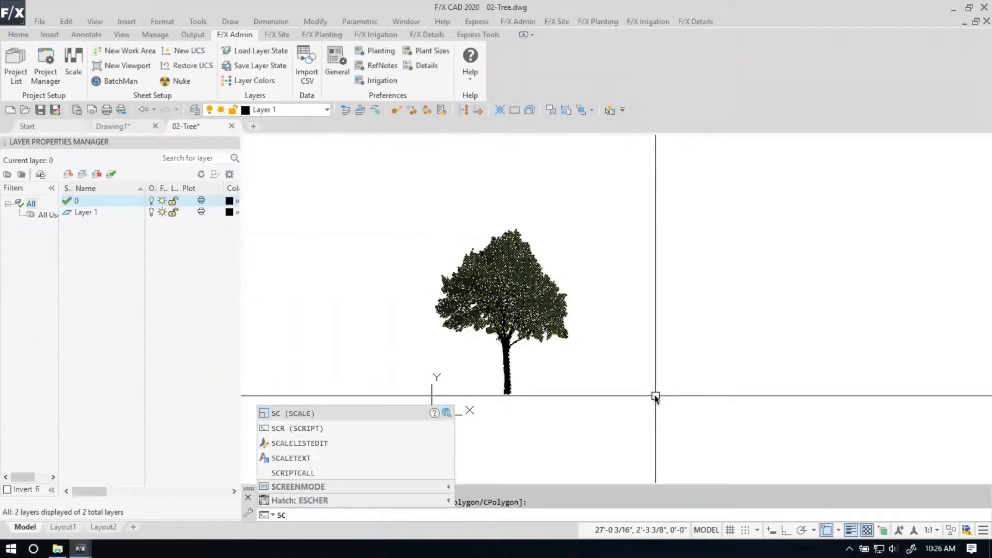
{"action": "key", "text": "Return"}
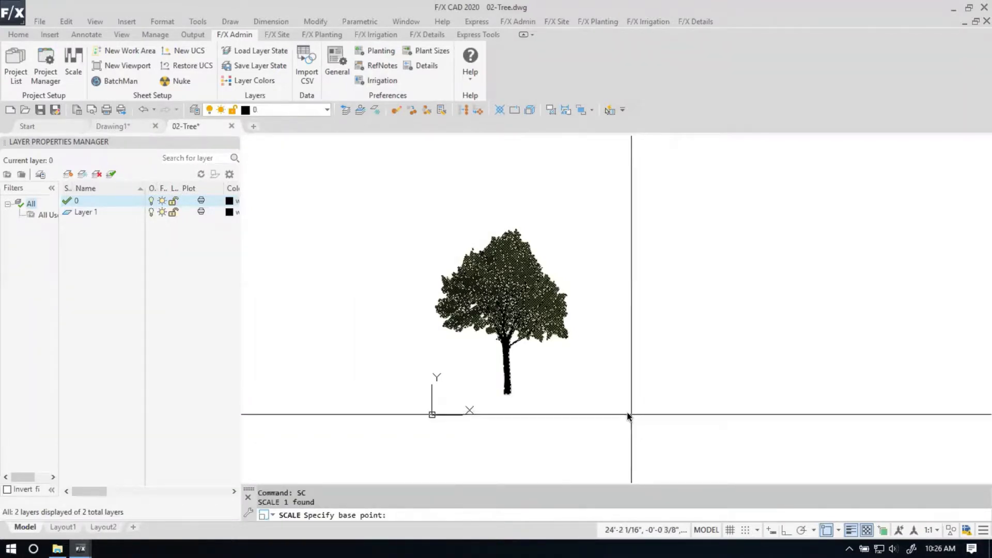
{"action": "left_click", "coordinate": [449, 409]}
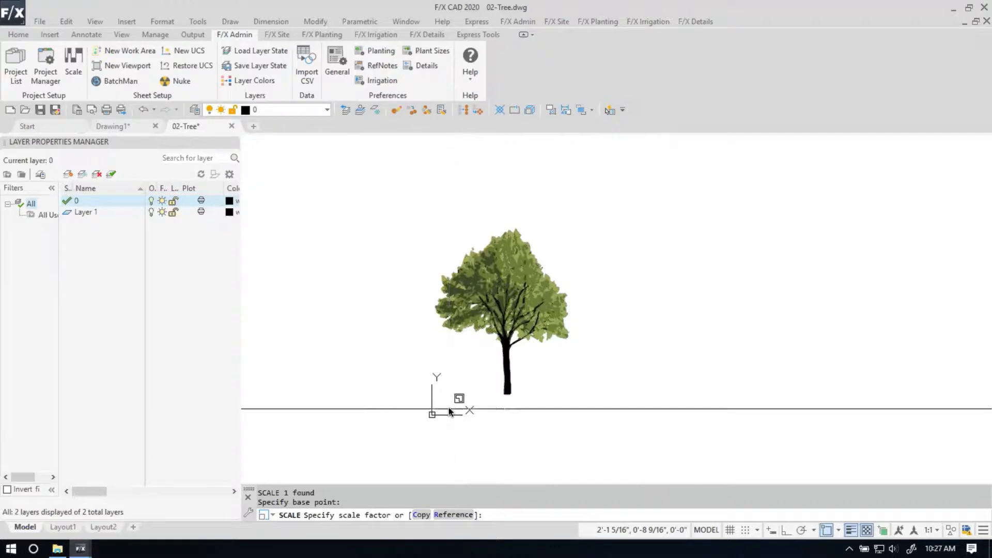
{"action": "type", "text": "r"}
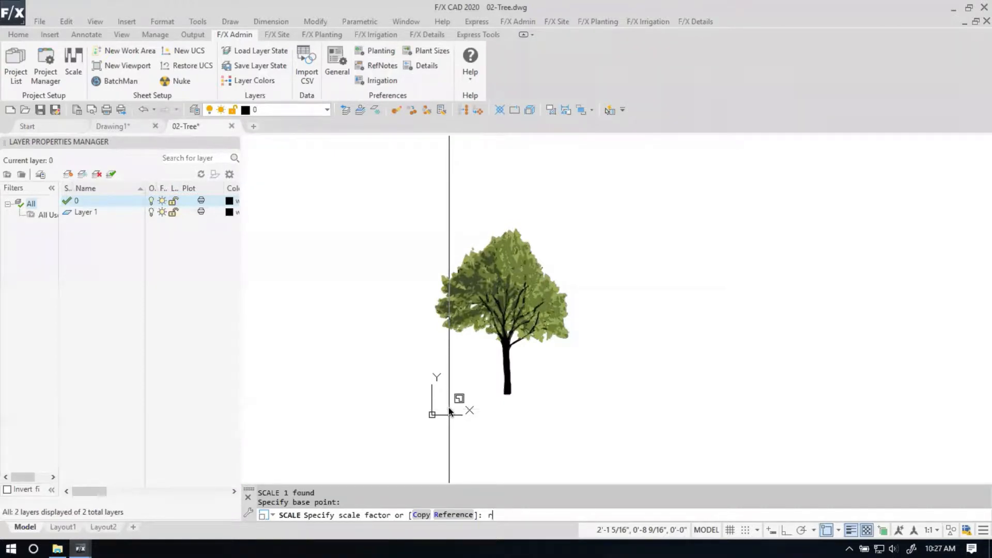
{"action": "key", "text": "Return"}
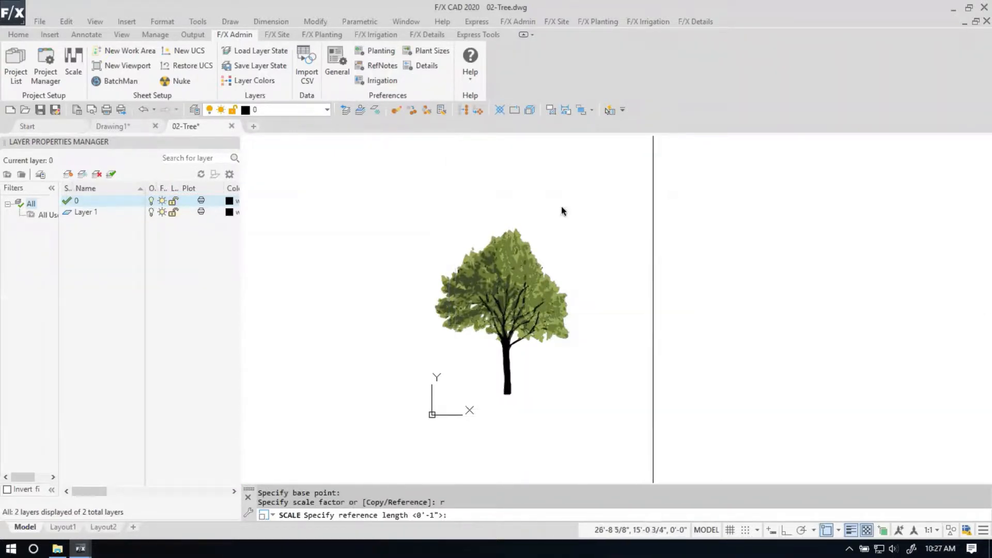
{"action": "left_click", "coordinate": [600, 228]}
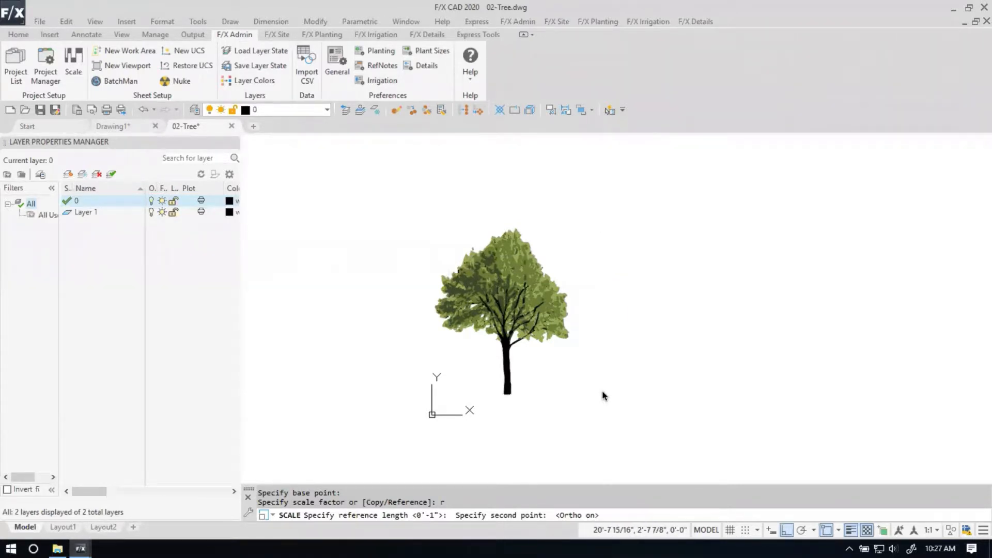
{"action": "key", "text": "F8"}
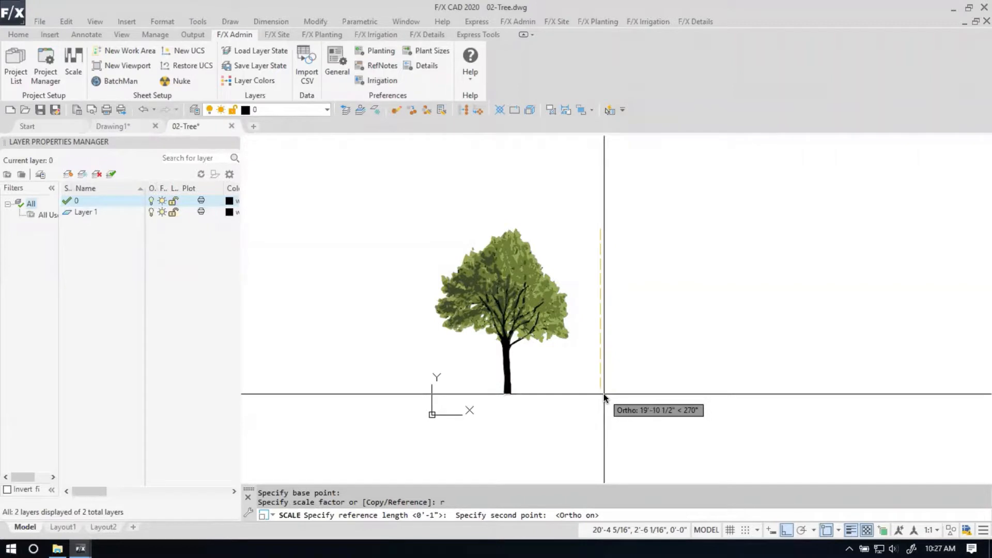
{"action": "left_click", "coordinate": [604, 395]}
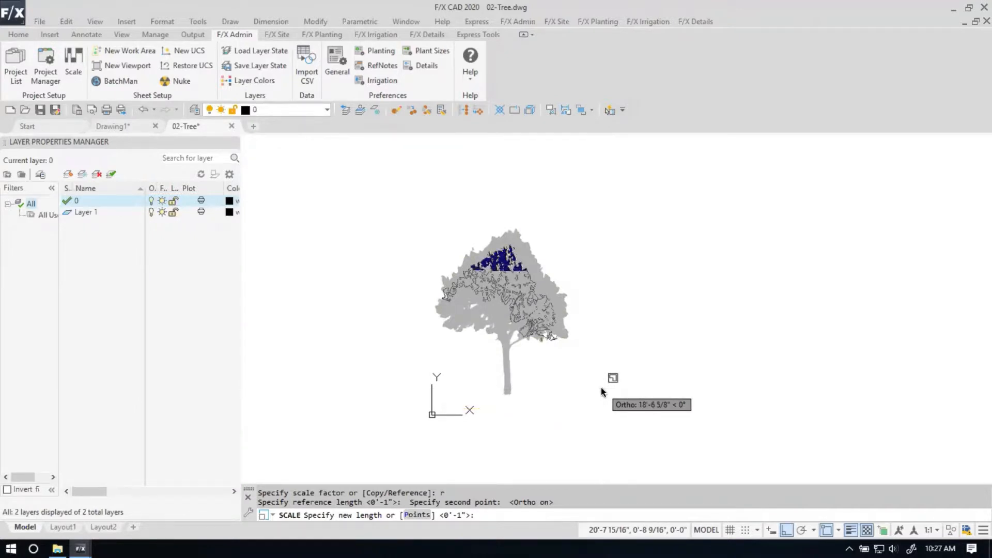
{"action": "type", "text": "240"}
{"action": "key", "text": "Return"}
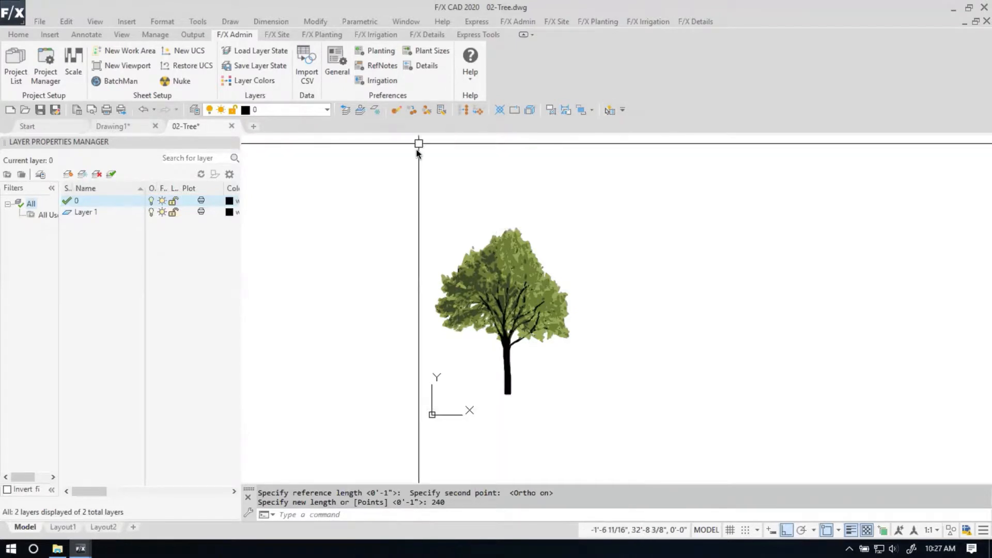
Clean Export the scaled tree as 02-Tree-CLEANED.dwg in the _Presentation folder and close 02-Tree.dwg without saving.
{"action": "left_click", "coordinate": [149, 35]}
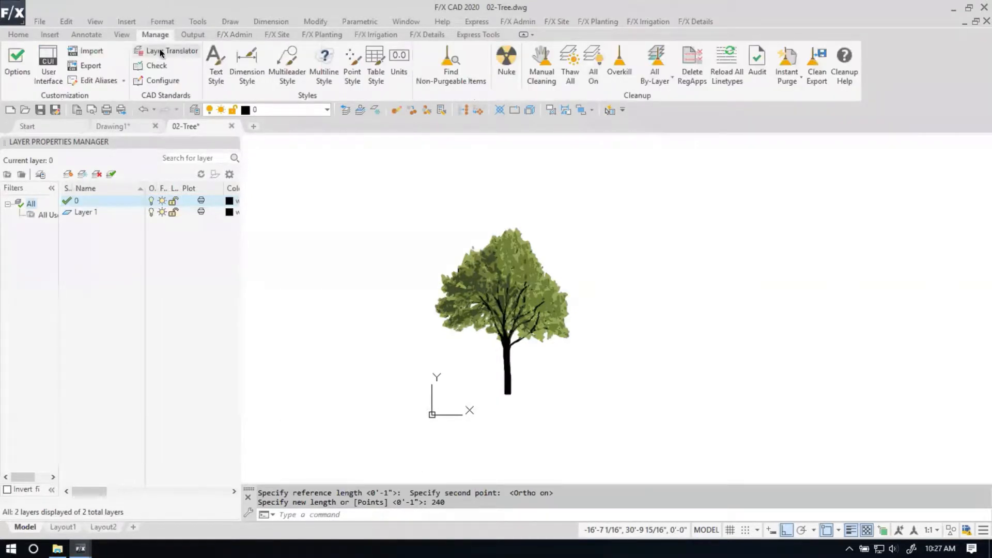
{"action": "left_click", "coordinate": [821, 67]}
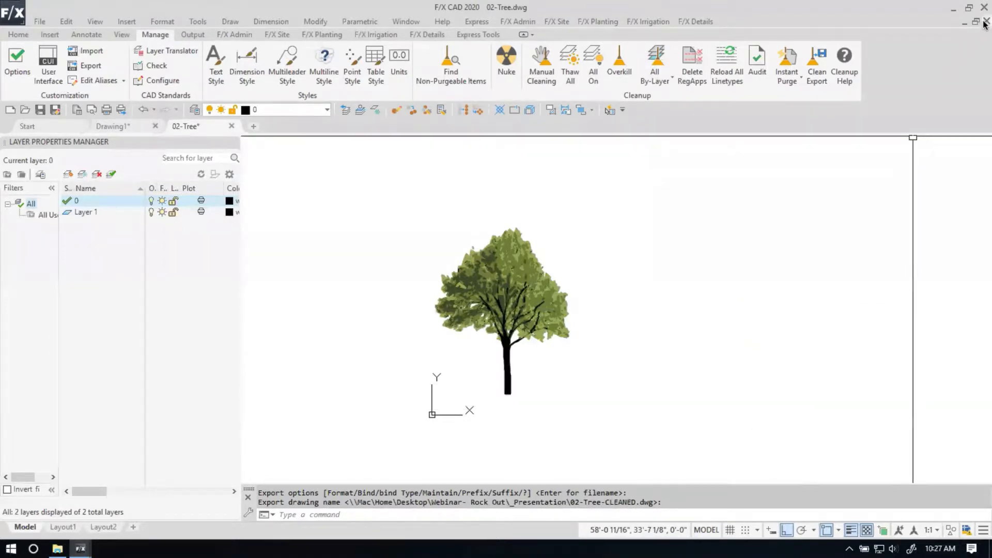
{"action": "left_click", "coordinate": [231, 126]}
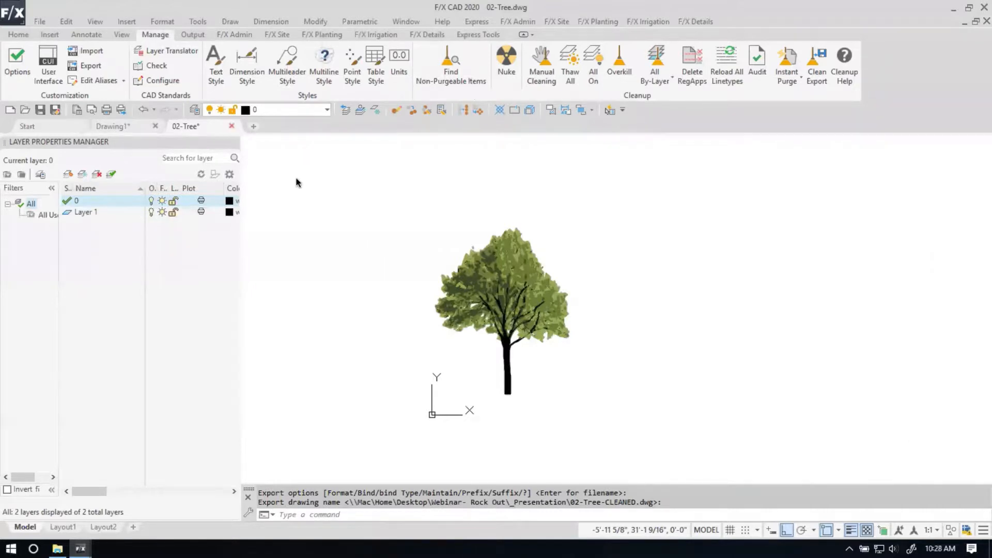
{"action": "left_click", "coordinate": [536, 303]}
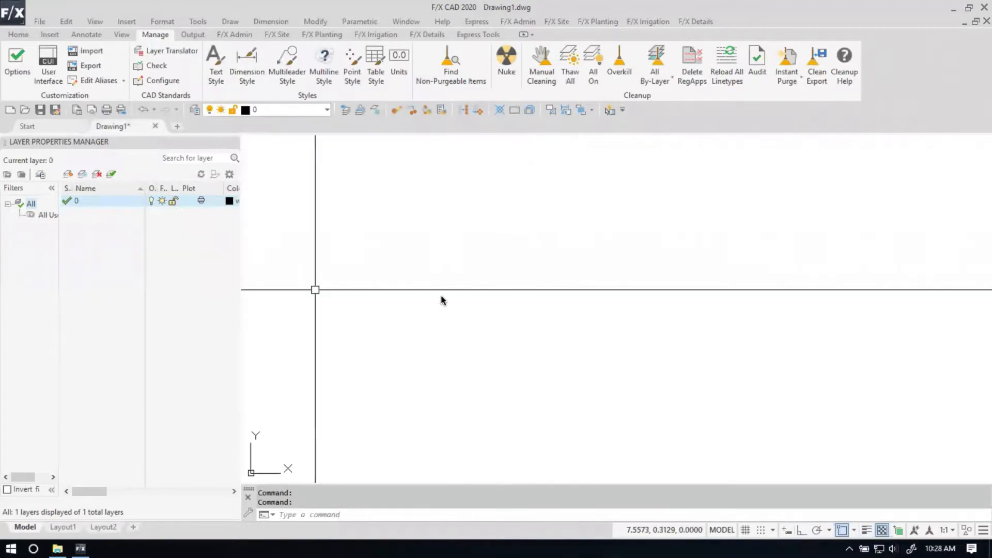
Open 02-Tree-CLEANED.dwg from the _Presentation folder in F/X CAD.
{"action": "key", "text": "ctrl+Up"}
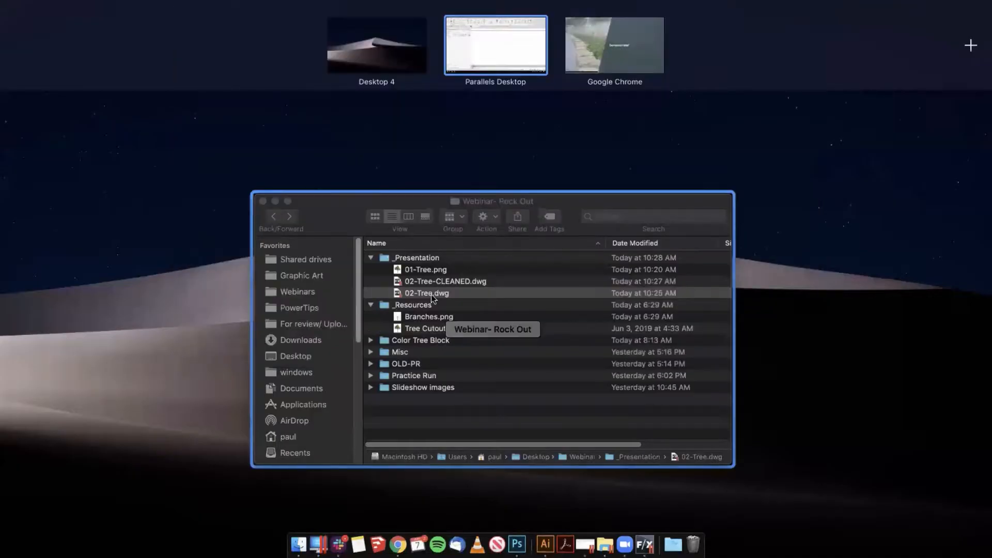
{"action": "left_click", "coordinate": [447, 288]}
{"action": "left_click", "coordinate": [448, 283]}
{"action": "key", "text": "ctrl+Right"}
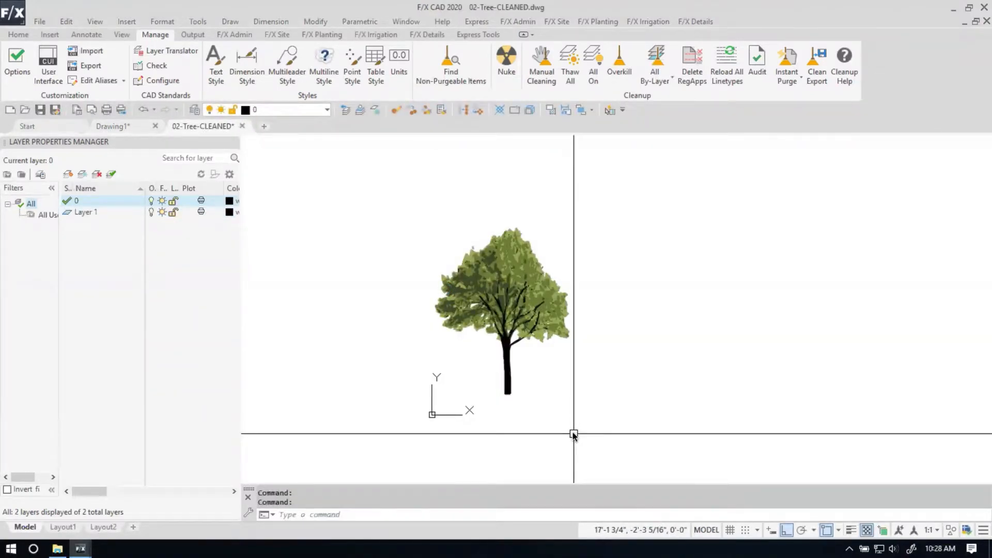
Show the tree block's properties and explode both the outer block and the block nested inside it.
{"action": "scroll", "coordinate": [651, 409], "scroll_direction": "up", "scroll_amount": 2}
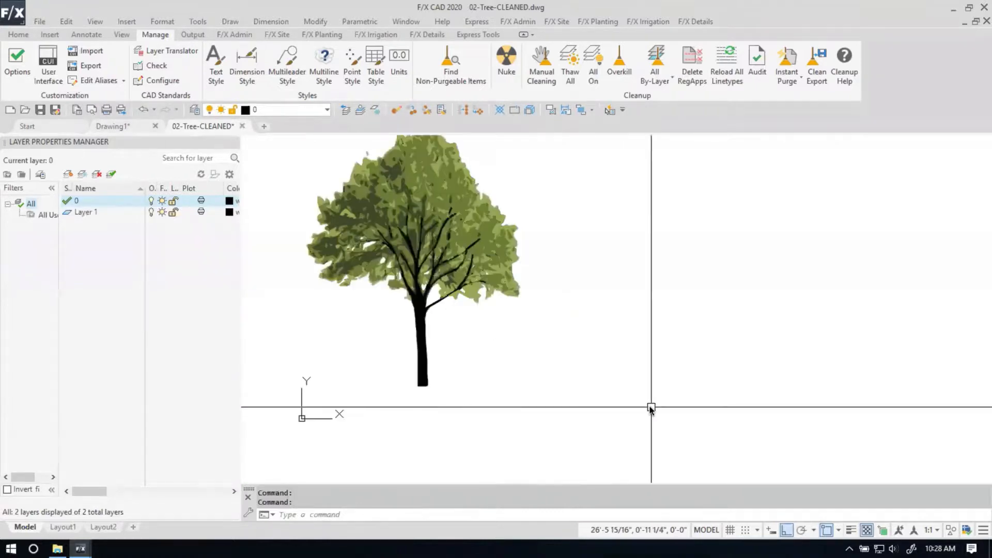
{"action": "middle_click_drag", "start_coordinate": [563, 293], "coordinate": [666, 359]}
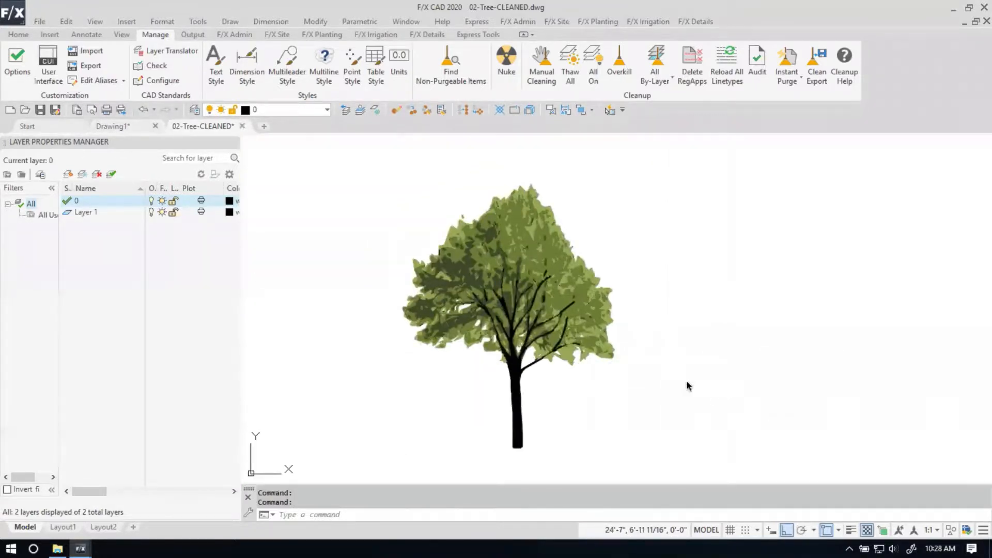
{"action": "scroll", "coordinate": [643, 372], "scroll_direction": "up", "scroll_amount": 3}
{"action": "scroll", "coordinate": [558, 345], "scroll_direction": "down", "scroll_amount": 2}
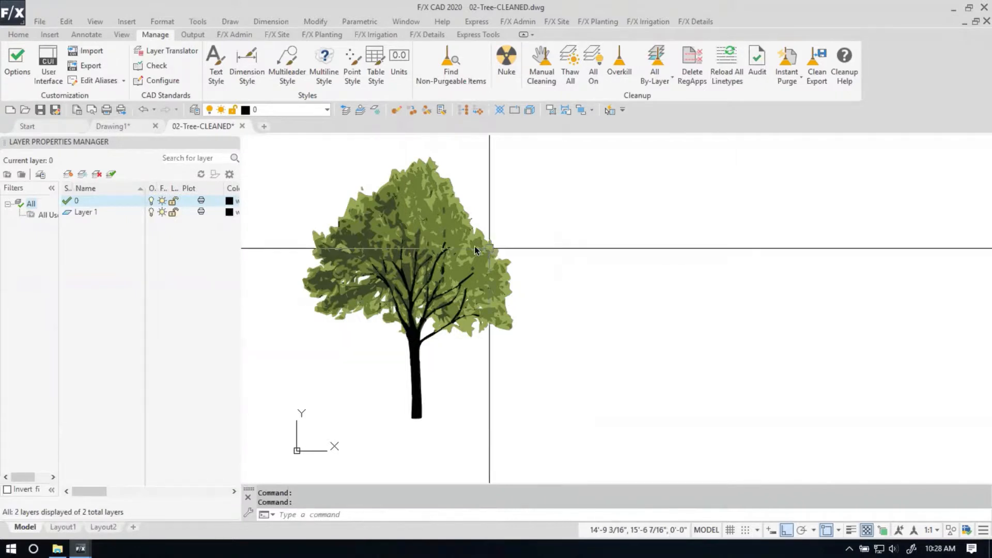
{"action": "left_click", "coordinate": [406, 275]}
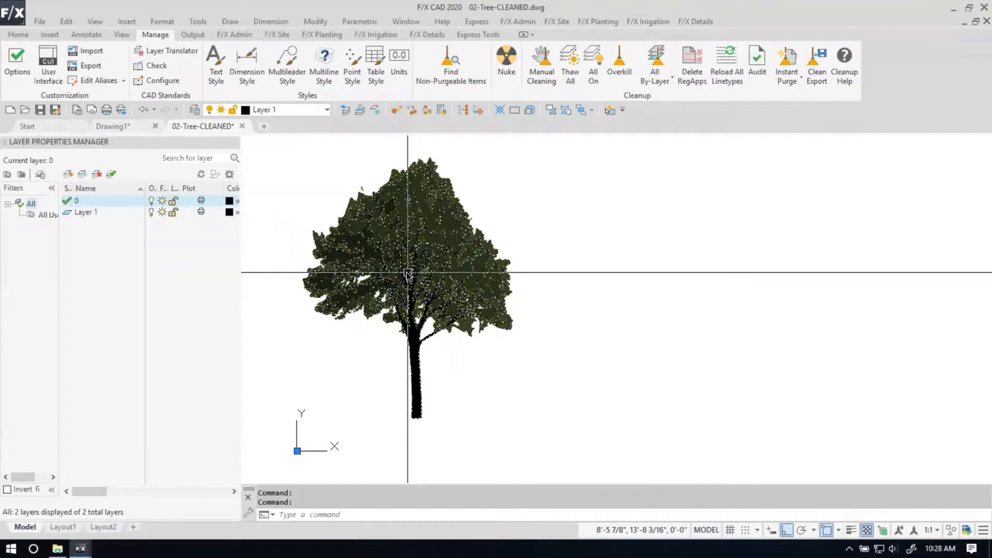
{"action": "type", "text": "pr"}
{"action": "key", "text": "Return"}
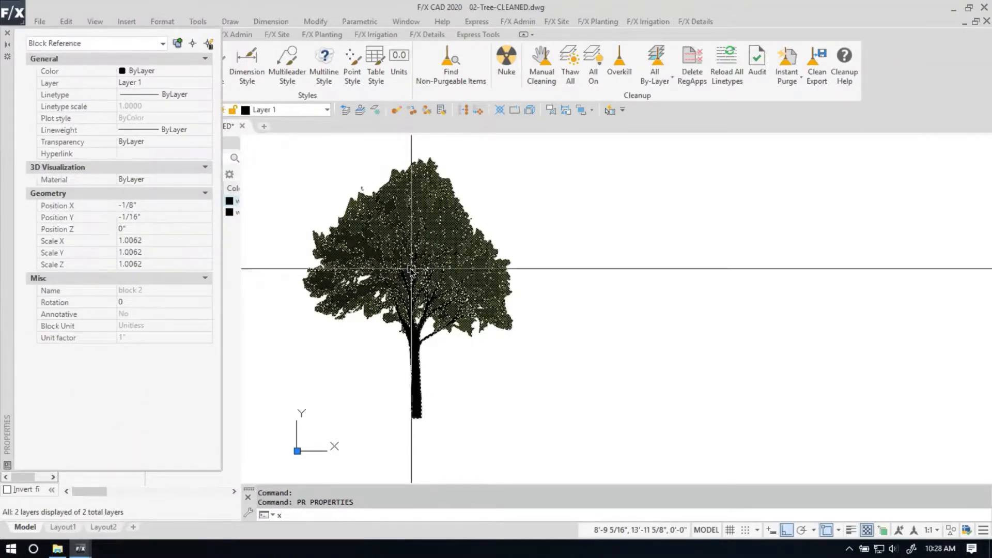
{"action": "type", "text": "x"}
{"action": "key", "text": "Return"}
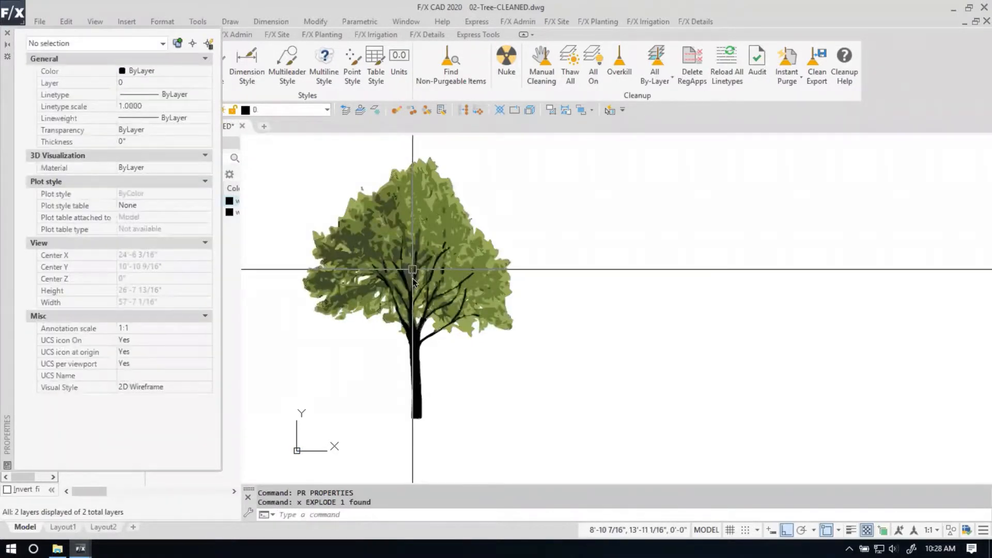
{"action": "left_click", "coordinate": [474, 263]}
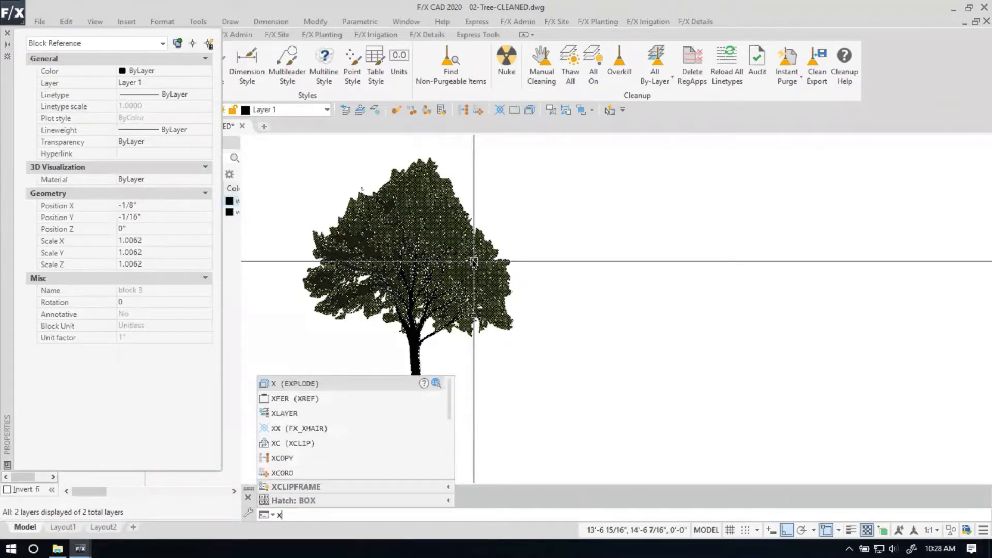
{"action": "type", "text": "x"}
{"action": "key", "text": "Return"}
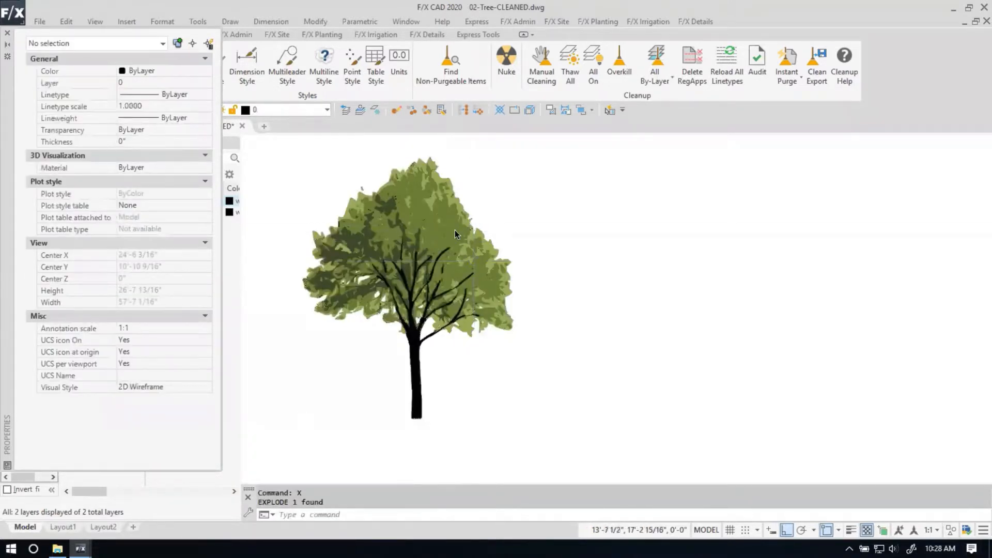
Inspect the properties of the light green leaf hatch along the canopy's right edge and clear the selection.
{"action": "scroll", "coordinate": [455, 231], "scroll_direction": "up", "scroll_amount": 4}
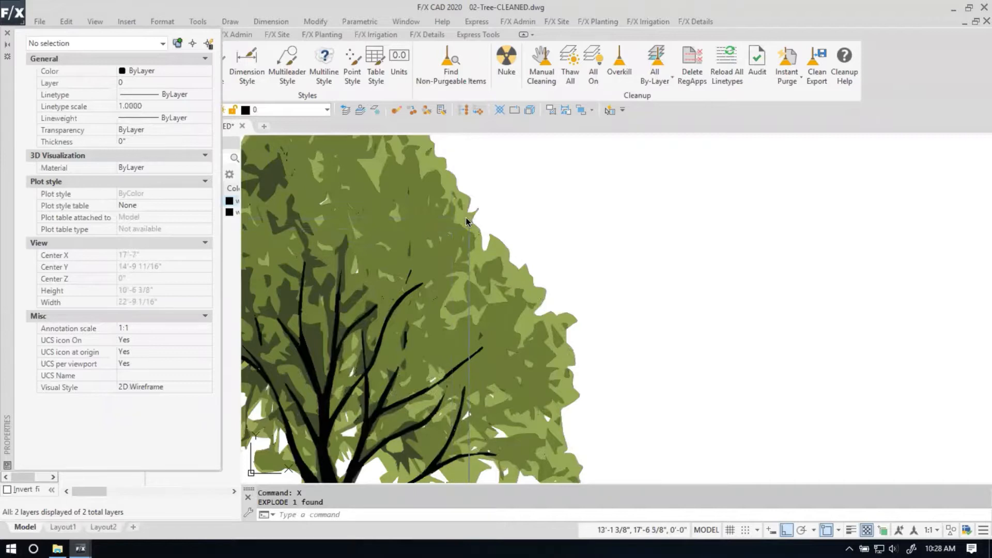
{"action": "left_click", "coordinate": [468, 217]}
{"action": "left_click", "coordinate": [470, 220]}
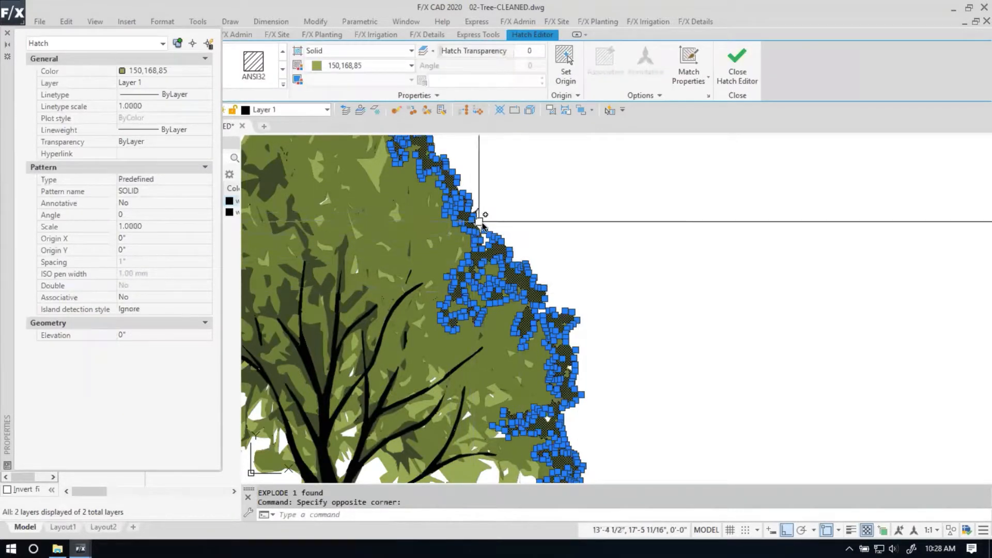
{"action": "scroll", "coordinate": [538, 249], "scroll_direction": "down", "scroll_amount": 4}
{"action": "key", "text": "Escape"}
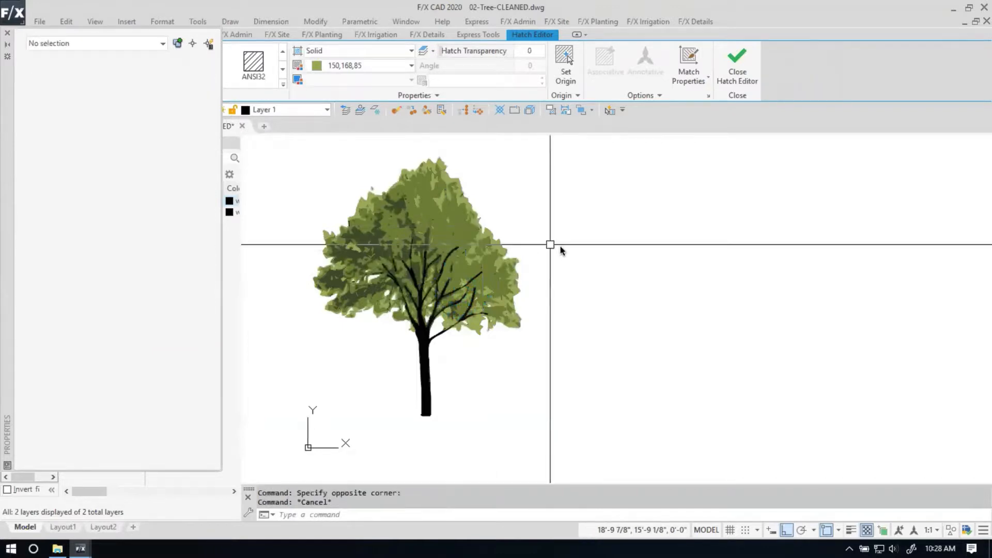
{"action": "middle_click_drag", "start_coordinate": [554, 274], "coordinate": [546, 288]}
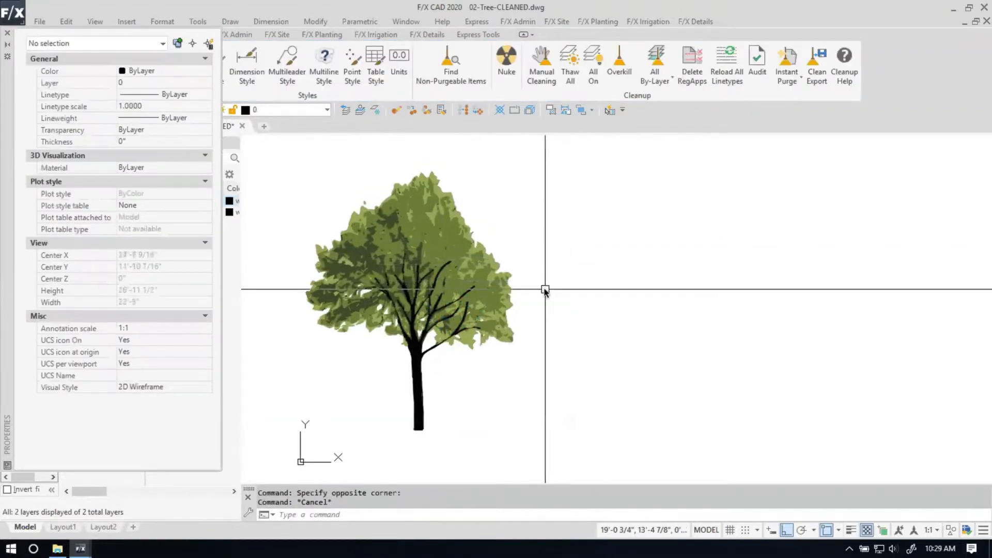
Delete the stray leaf fragment floating above the canopy's upper-left edge.
{"action": "scroll", "coordinate": [373, 210], "scroll_direction": "up", "scroll_amount": 8}
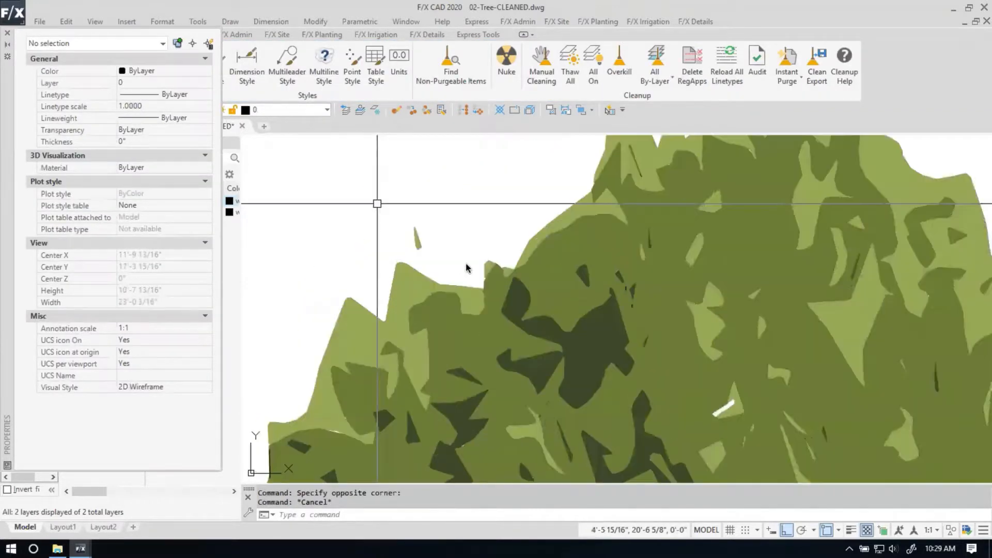
{"action": "left_click_drag", "start_coordinate": [432, 249], "coordinate": [397, 225]}
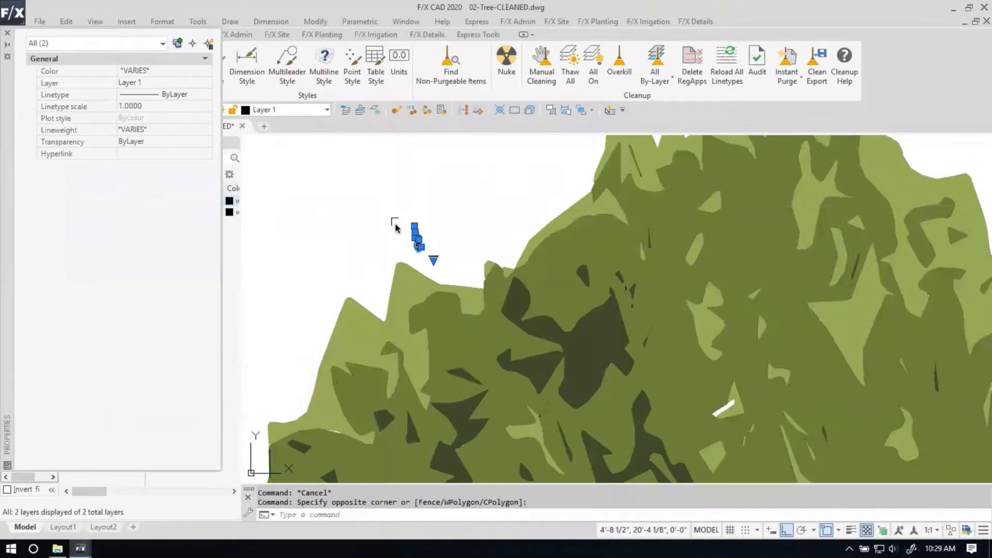
{"action": "key", "text": "Delete"}
{"action": "scroll", "coordinate": [398, 227], "scroll_direction": "down", "scroll_amount": 6}
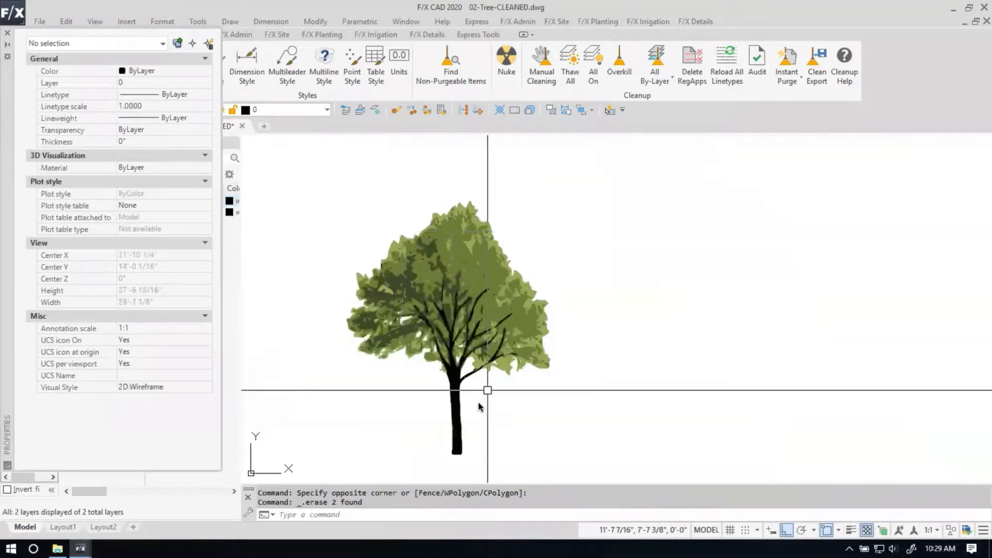
Examine the cleaned tree's branches and canopy up close and as a whole for remaining stray pieces.
{"action": "scroll", "coordinate": [485, 361], "scroll_direction": "up", "scroll_amount": 4}
{"action": "scroll", "coordinate": [484, 331], "scroll_direction": "up", "scroll_amount": 2}
{"action": "scroll", "coordinate": [484, 331], "scroll_direction": "down", "scroll_amount": 5}
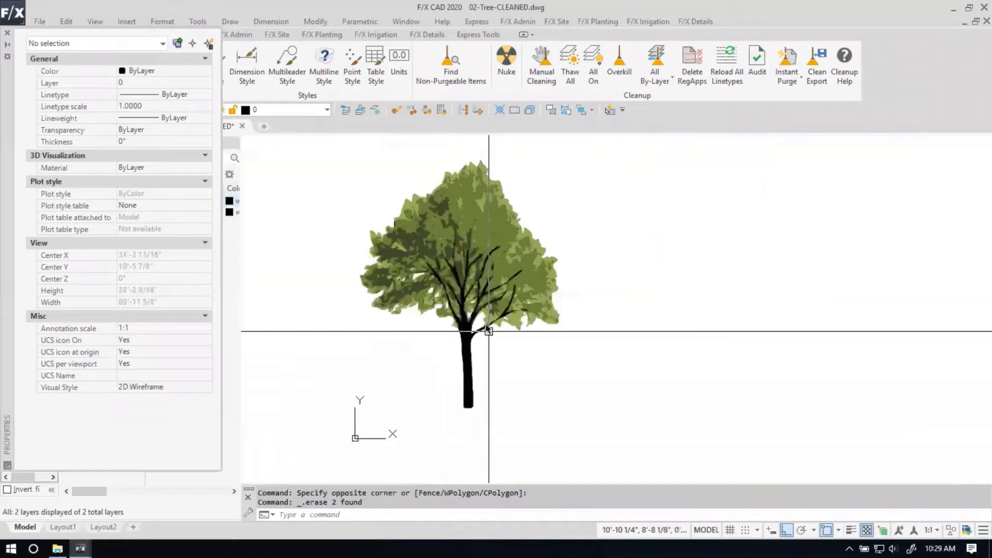
{"action": "middle_click_drag", "start_coordinate": [481, 309], "coordinate": [439, 352]}
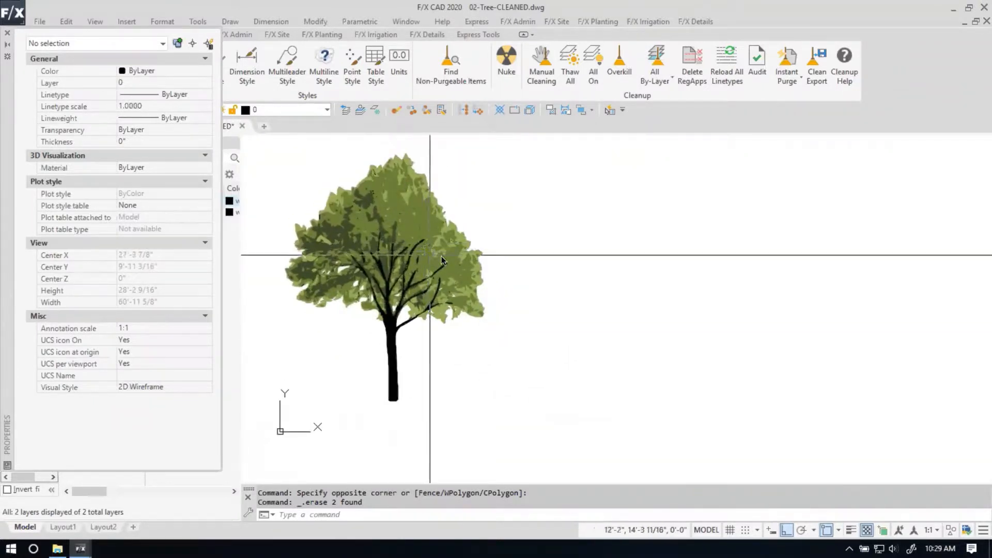
{"action": "scroll", "coordinate": [442, 256], "scroll_direction": "up", "scroll_amount": 3}
{"action": "scroll", "coordinate": [392, 246], "scroll_direction": "down", "scroll_amount": 3}
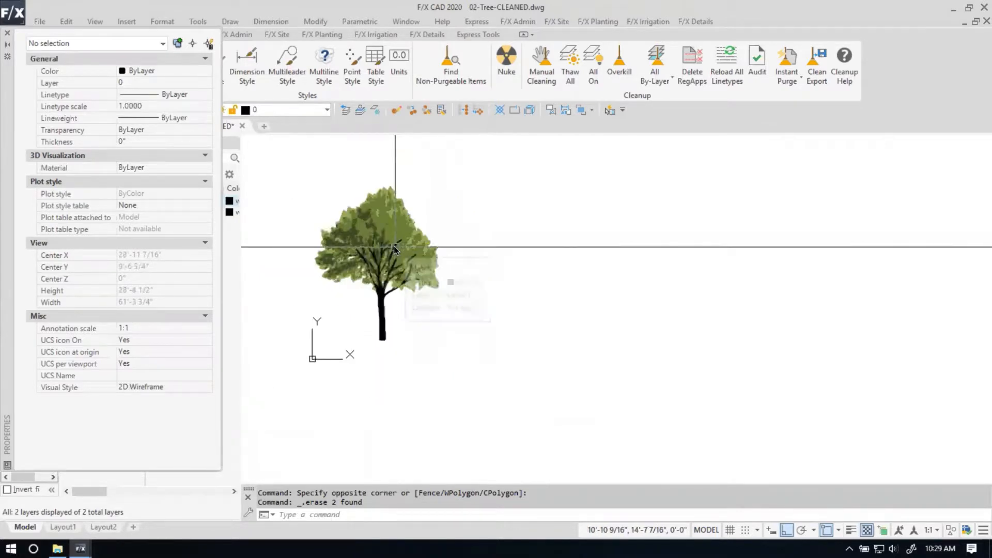
{"action": "scroll", "coordinate": [395, 254], "scroll_direction": "up", "scroll_amount": 2}
{"action": "mouse_move", "coordinate": [397, 250]}
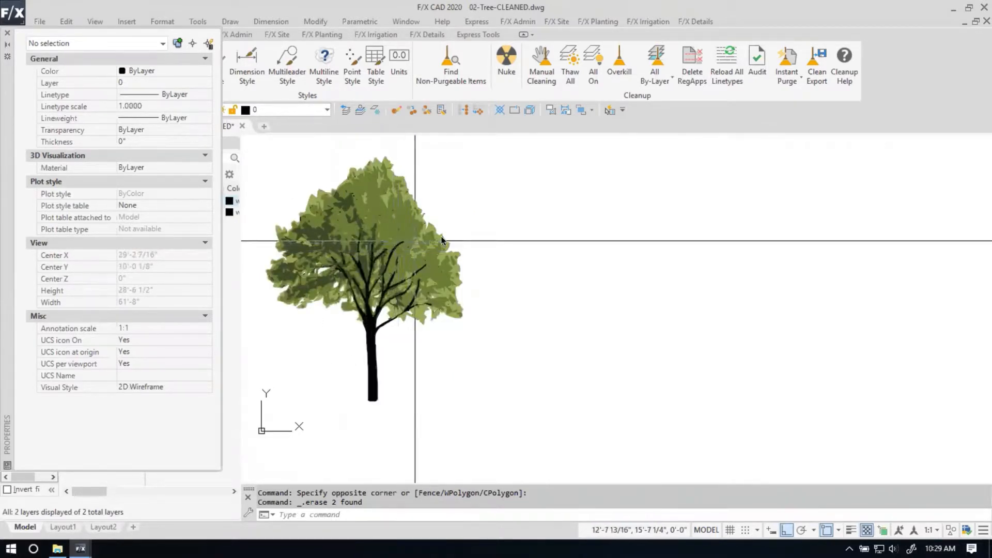
Select the light green leaf hatch along the canopy's right edge to read its colour, and close the Properties palette.
{"action": "scroll", "coordinate": [436, 236], "scroll_direction": "up", "scroll_amount": 4}
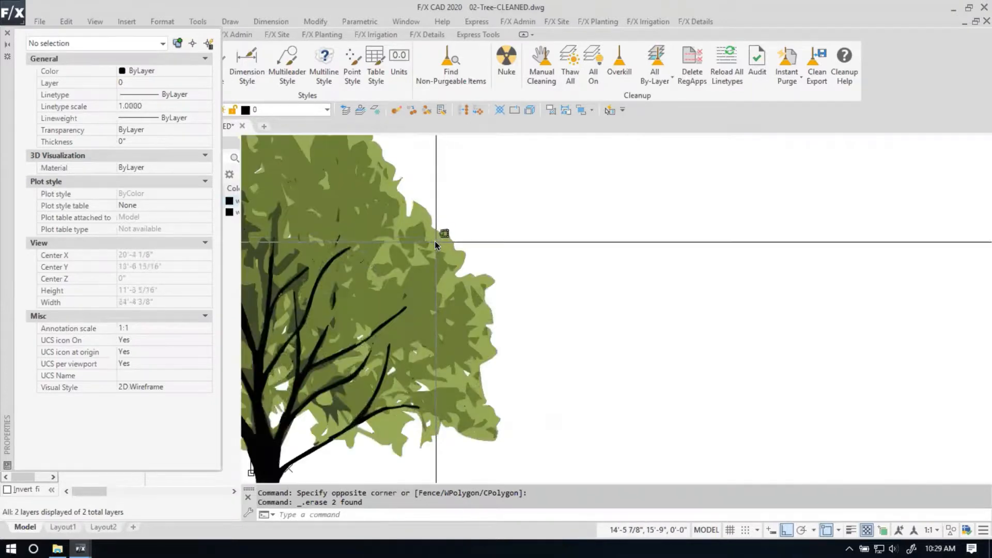
{"action": "left_click", "coordinate": [436, 241]}
{"action": "scroll", "coordinate": [444, 285], "scroll_direction": "down", "scroll_amount": 2}
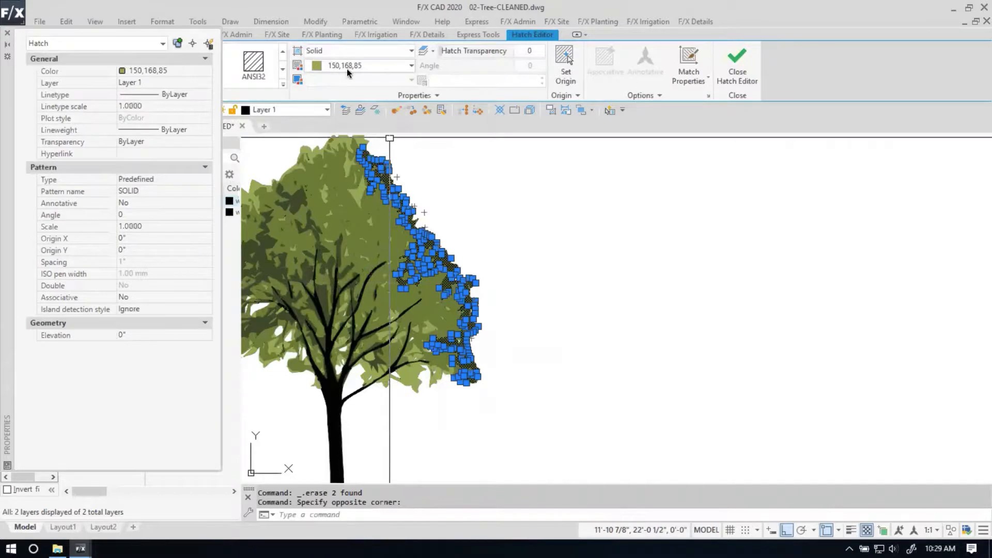
{"action": "left_click", "coordinate": [7, 32]}
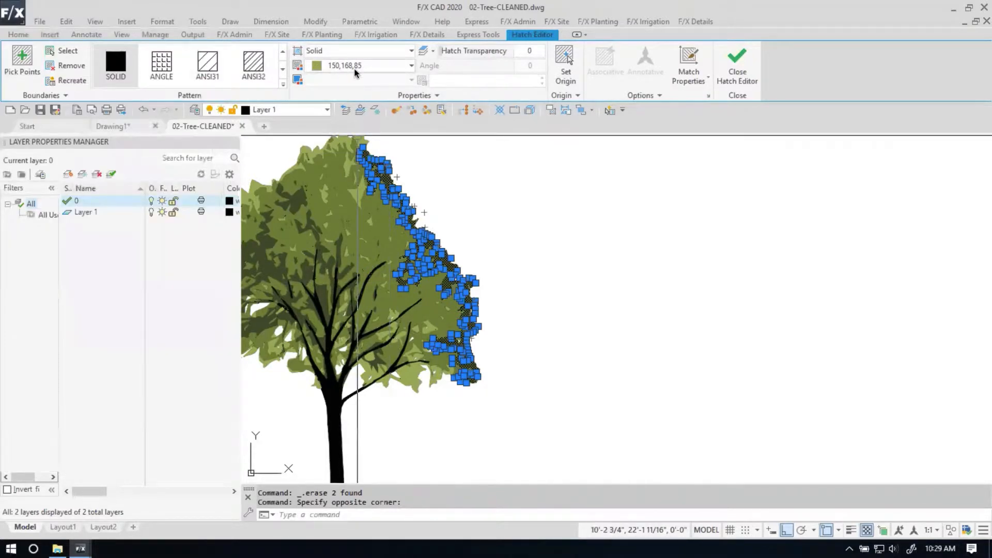
{"action": "middle_click_drag", "start_coordinate": [494, 213], "coordinate": [571, 218]}
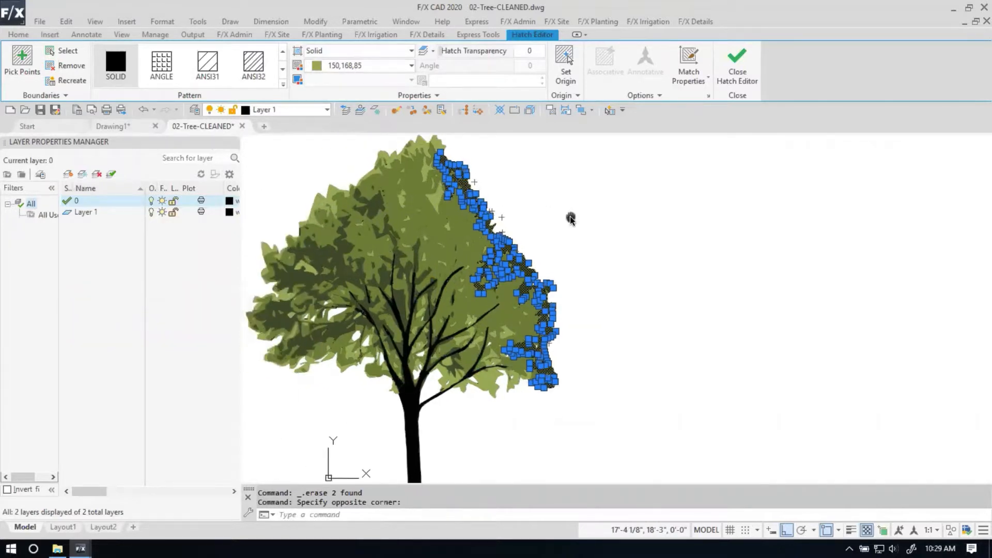
{"action": "scroll", "coordinate": [571, 218], "scroll_direction": "down", "scroll_amount": 2}
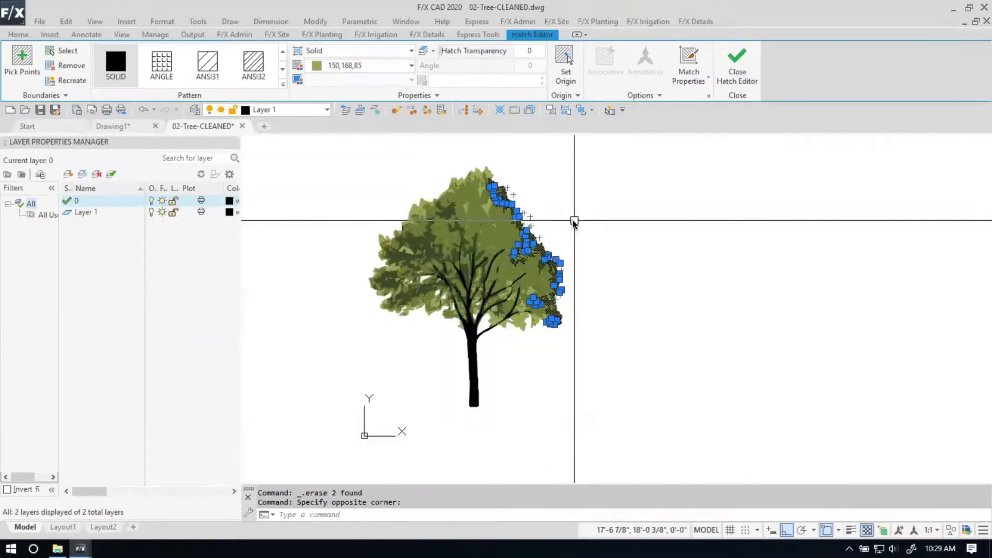
Run Quick Select on the current hatch selection, filtering by Color equal to 150,168,85.
{"action": "type", "text": "QSELECT"}
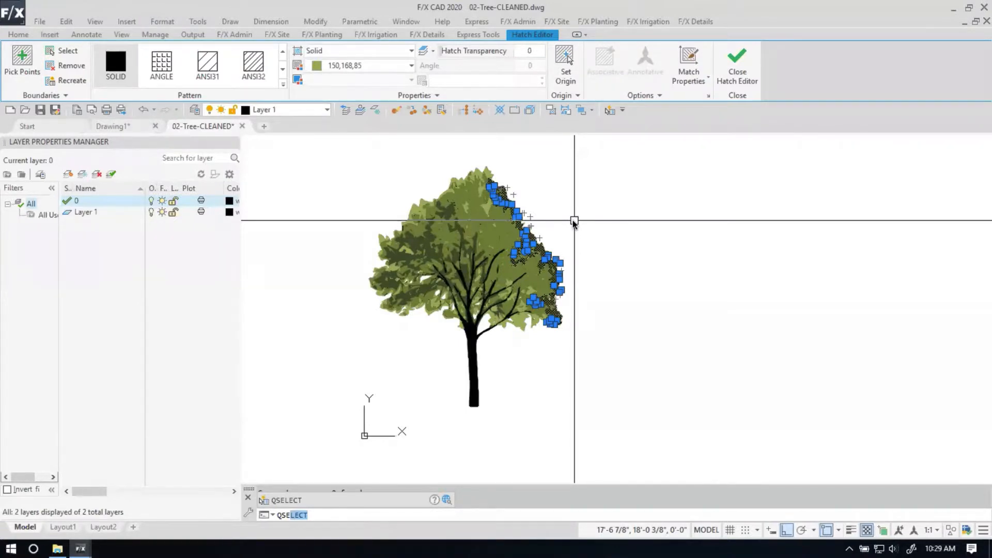
{"action": "key", "text": "Return"}
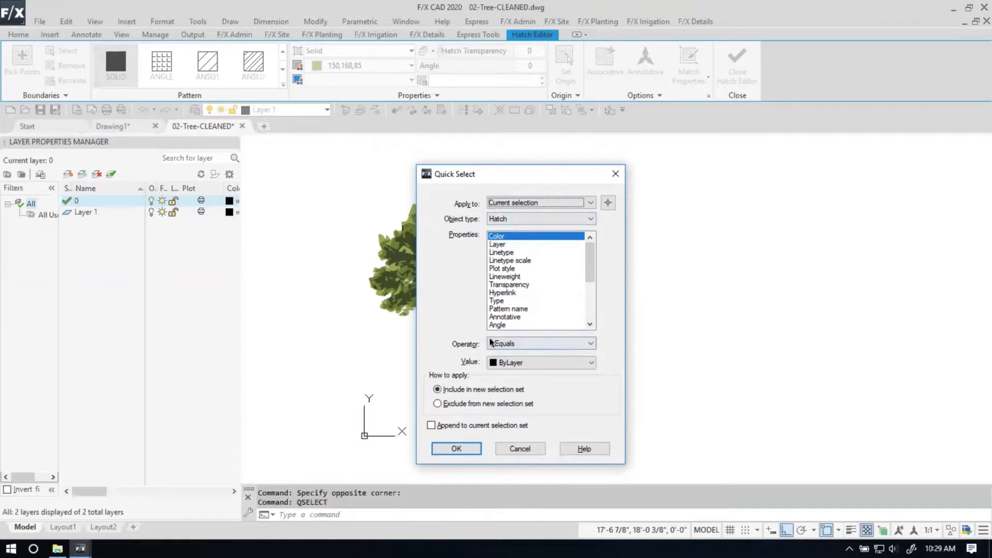
{"action": "left_click", "coordinate": [534, 363]}
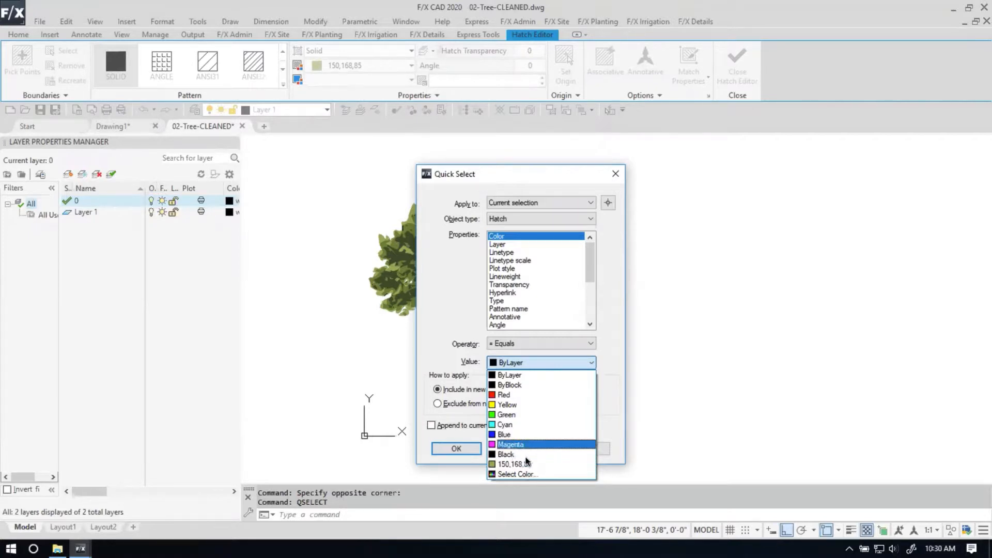
{"action": "left_click", "coordinate": [523, 474]}
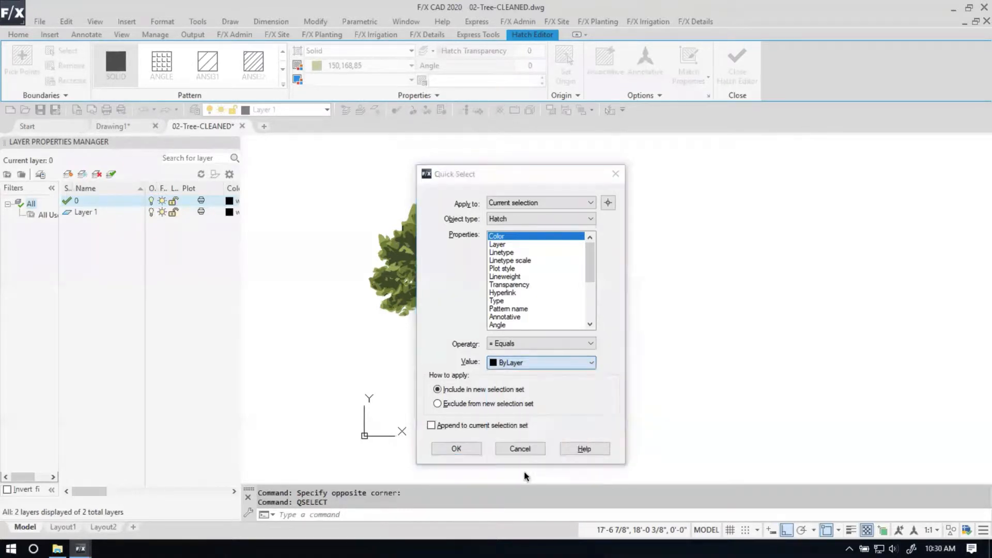
{"action": "left_click", "coordinate": [499, 229]}
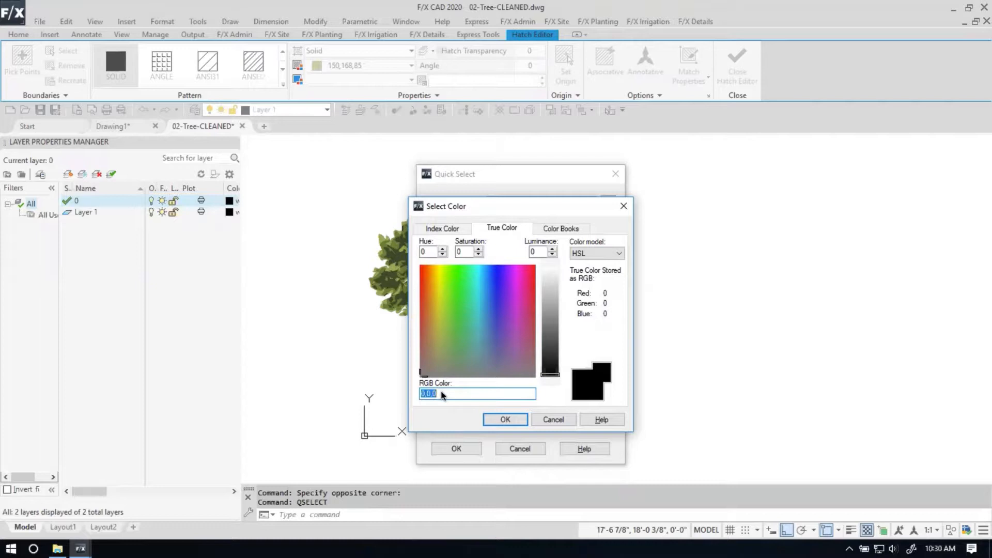
{"action": "left_click", "coordinate": [559, 421]}
{"action": "left_click", "coordinate": [549, 361]}
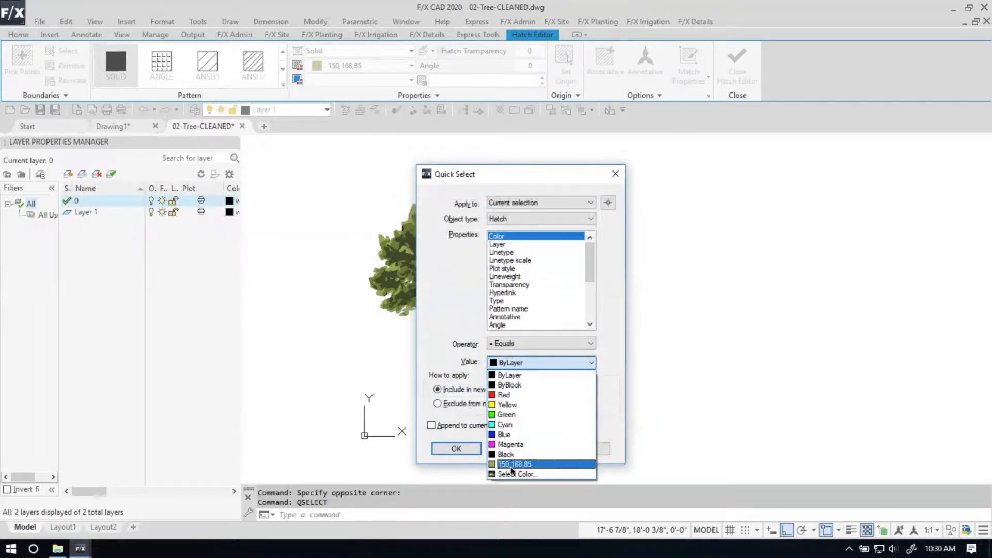
{"action": "left_click", "coordinate": [513, 463]}
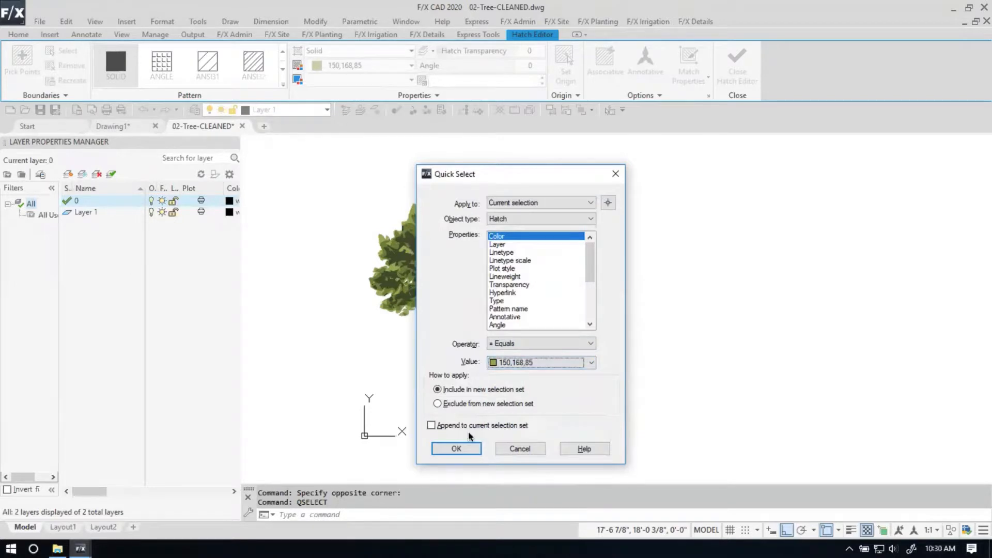
{"action": "left_click", "coordinate": [466, 448]}
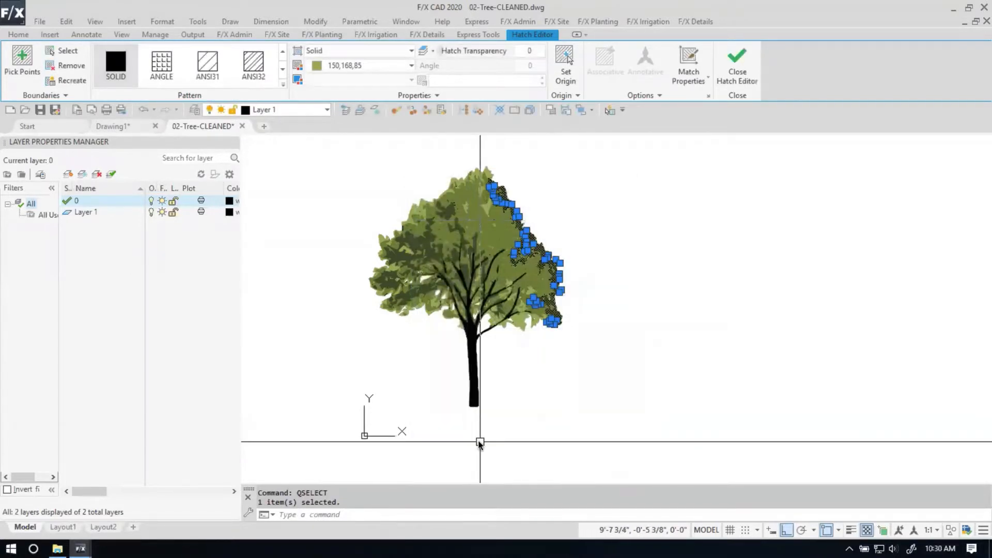
Try the same colour-based Quick Select again on the already selected hatch.
{"action": "type", "text": "qs"}
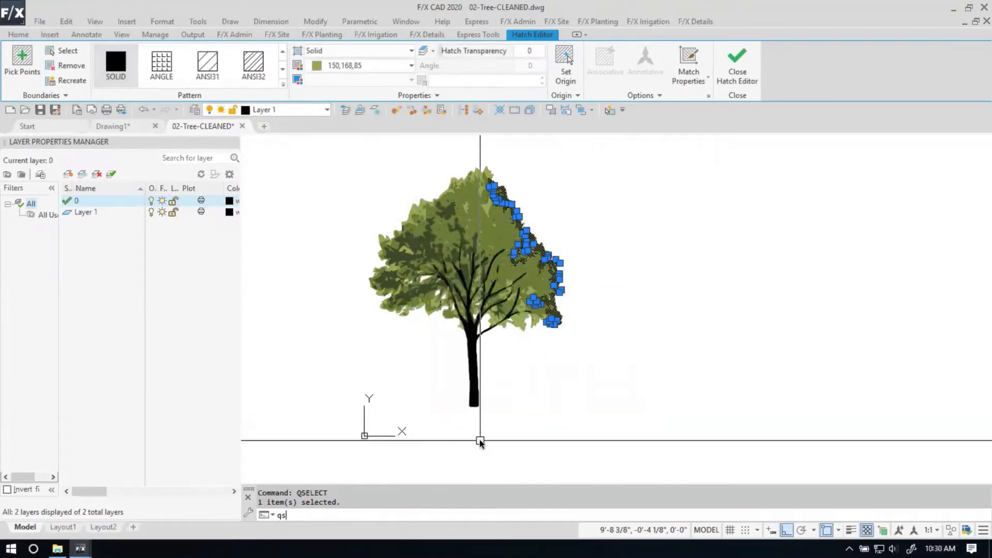
{"action": "key", "text": "Return"}
{"action": "type", "text": "qselect"}
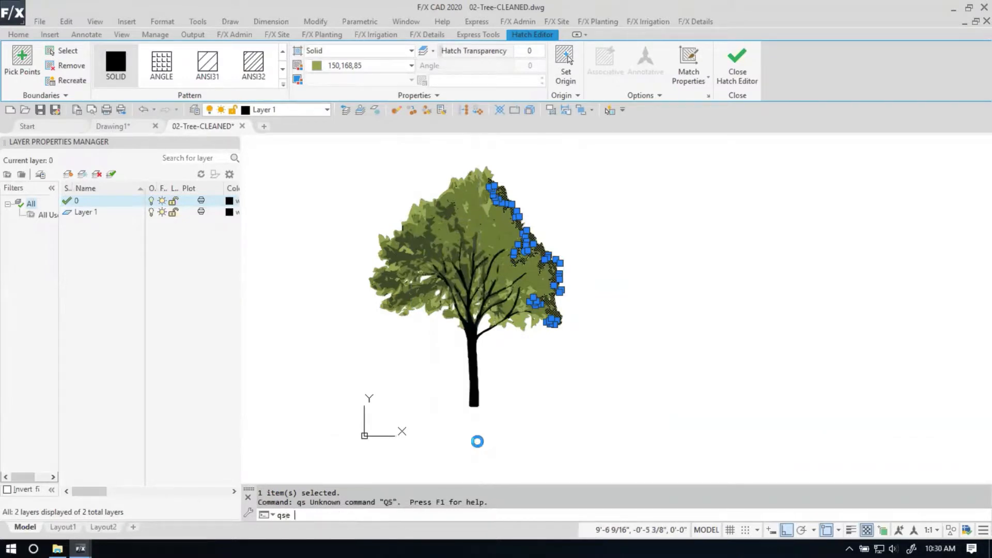
{"action": "key", "text": "Return"}
{"action": "left_click", "coordinate": [462, 449]}
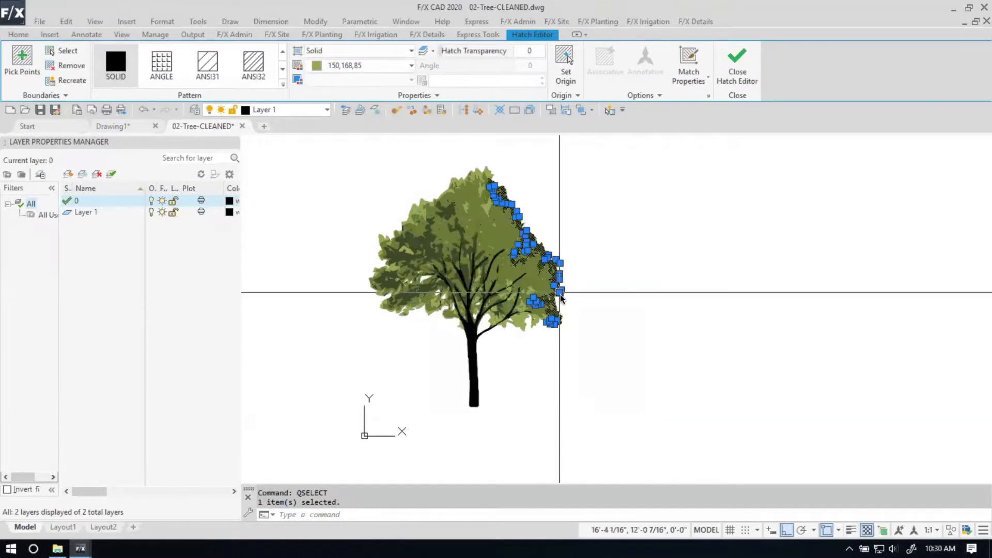
Clear the selection and quick-select every object coloured 150,168,85 in the entire drawing.
{"action": "key", "text": "Escape"}
{"action": "scroll", "coordinate": [488, 200], "scroll_direction": "up", "scroll_amount": 1}
{"action": "scroll", "coordinate": [470, 193], "scroll_direction": "down", "scroll_amount": 1}
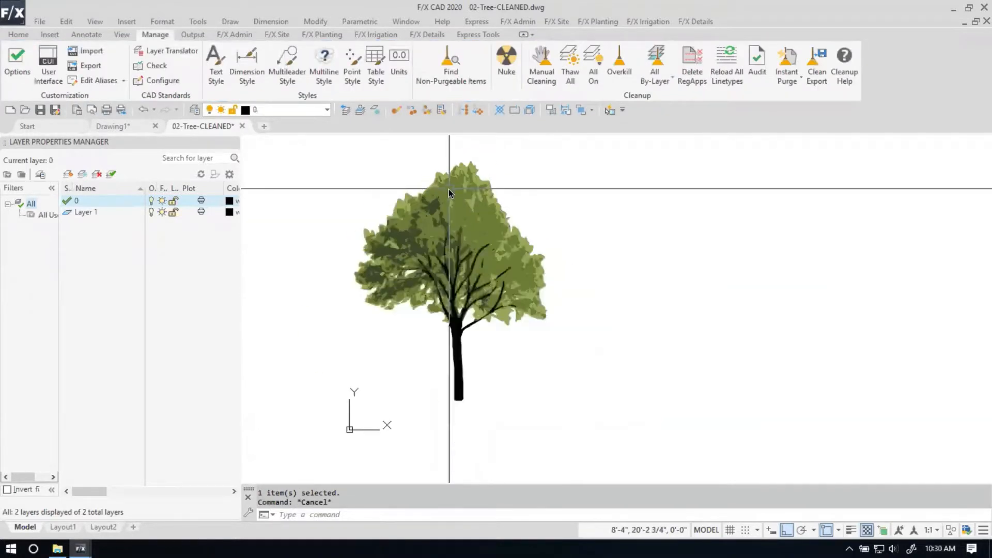
{"action": "type", "text": "QSE"}
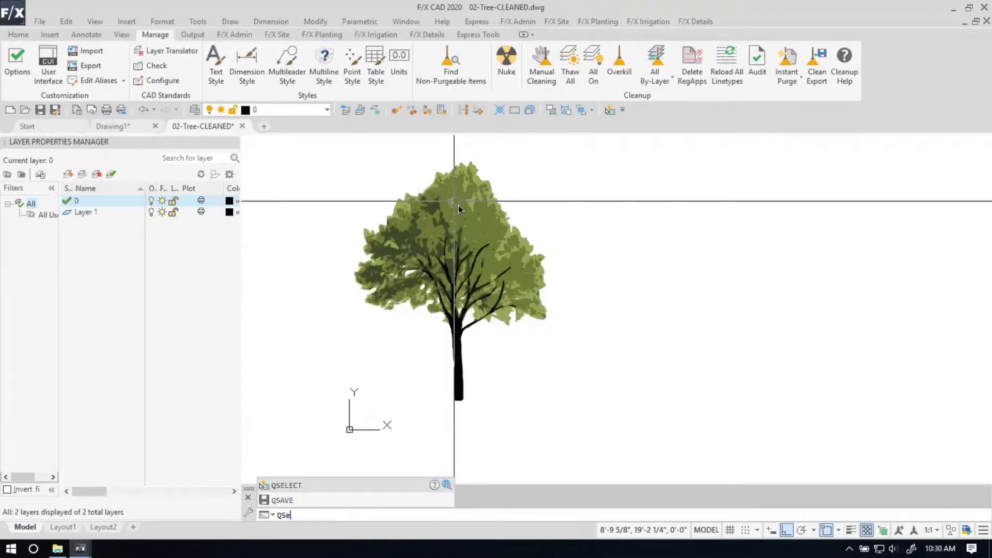
{"action": "key", "text": "Return"}
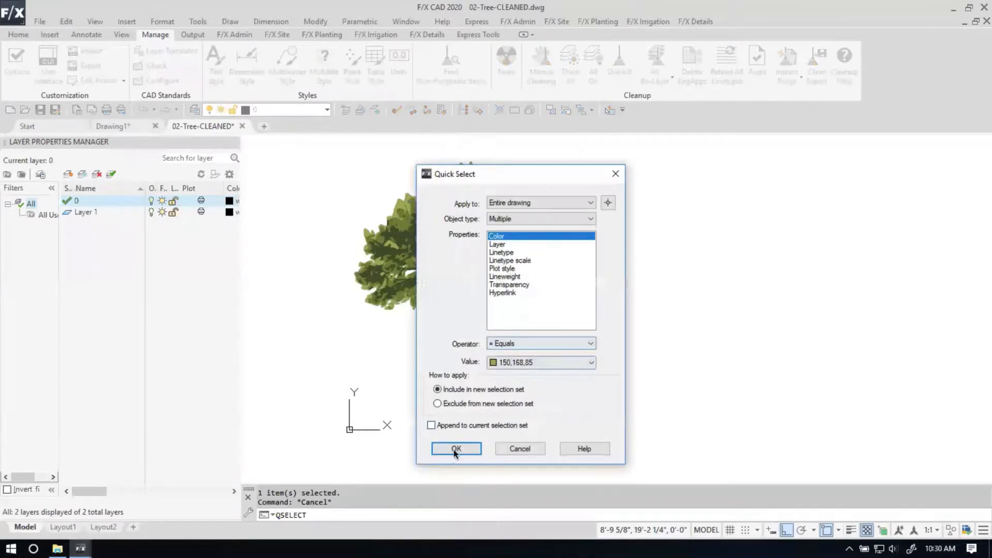
{"action": "left_click", "coordinate": [454, 448]}
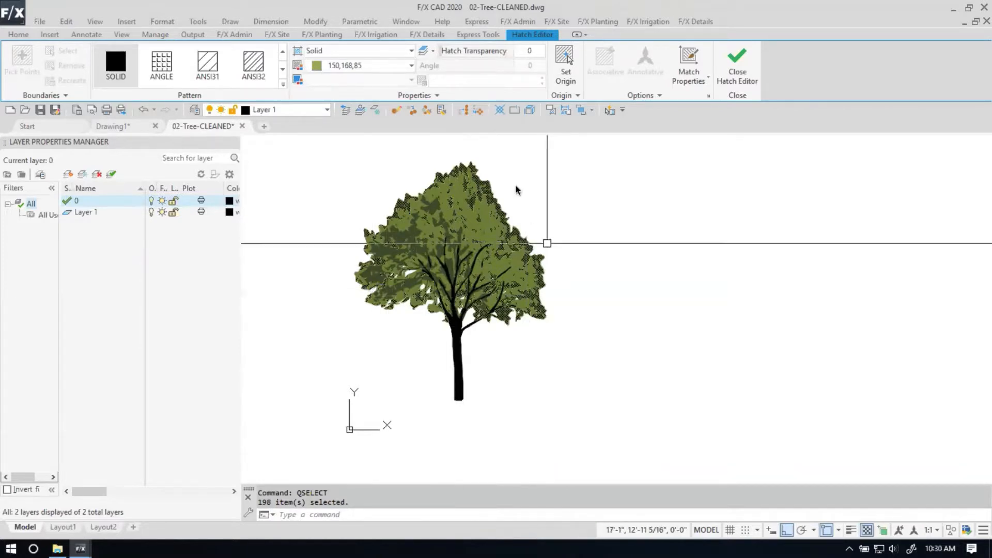
Copy the selected light green leaf hatches 200 units horizontally to the right of the tree.
{"action": "mouse_move", "coordinate": [516, 403]}
{"action": "middle_mouse_down"}
{"action": "mouse_move", "coordinate": [549, 339]}
{"action": "mouse_move", "coordinate": [436, 342]}
{"action": "mouse_move", "coordinate": [458, 331]}
{"action": "middle_mouse_up"}
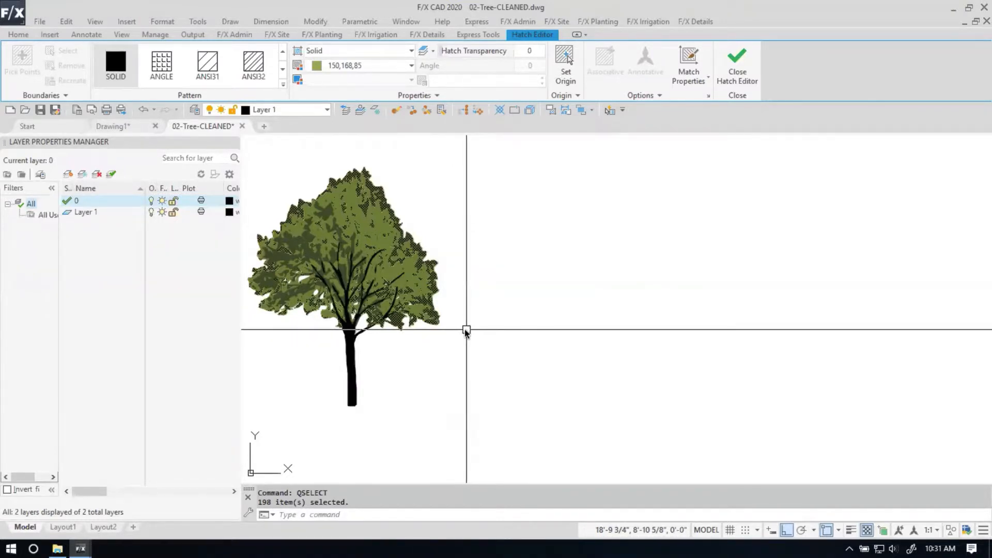
{"action": "type", "text": "c"}
{"action": "key", "text": "Return"}
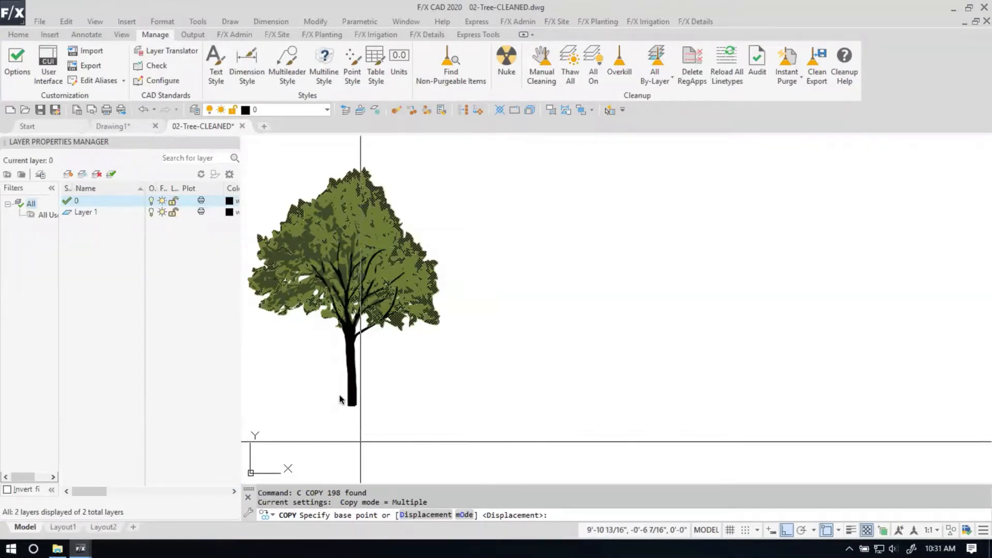
{"action": "left_click", "coordinate": [450, 444]}
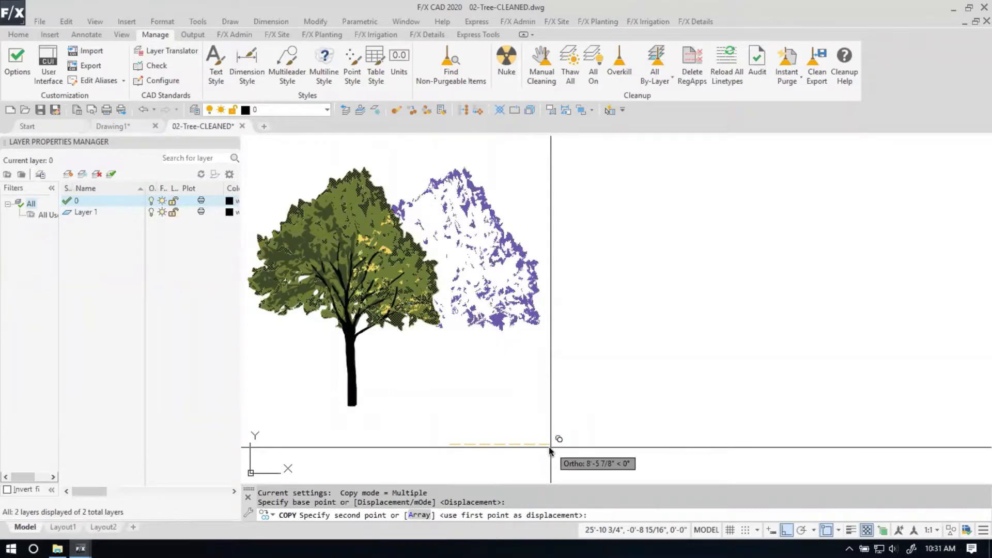
{"action": "type", "text": "200"}
{"action": "key", "text": "Return"}
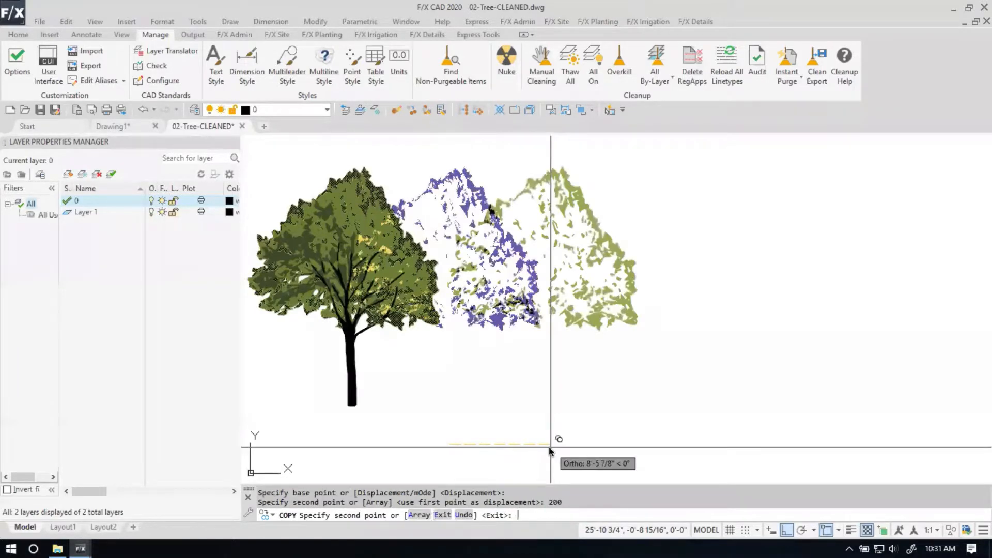
{"action": "key", "text": "Escape"}
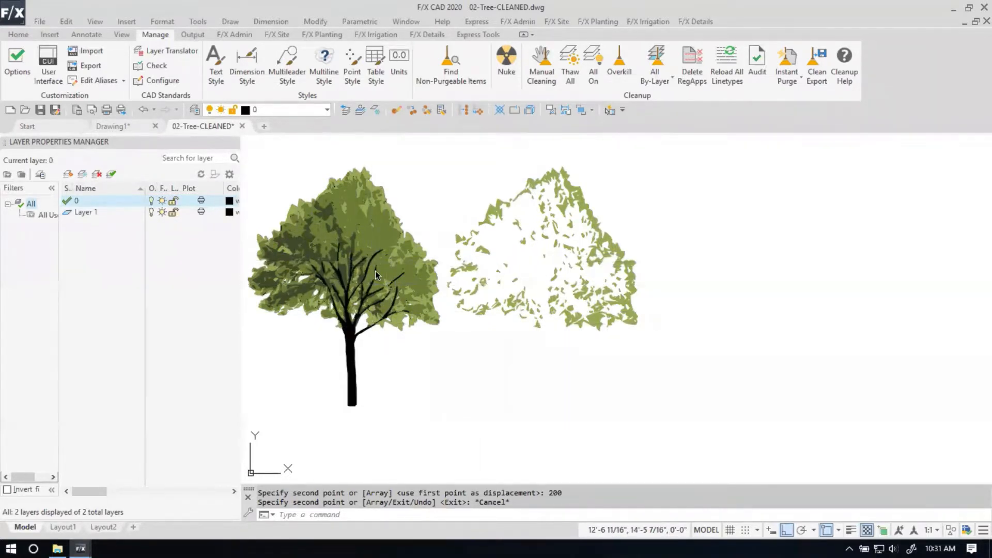
Select the mid-green canopy hatch and run Quick Select on the current selection with Color equal to 107,125,55.
{"action": "scroll", "coordinate": [375, 270], "scroll_direction": "up", "scroll_amount": 2}
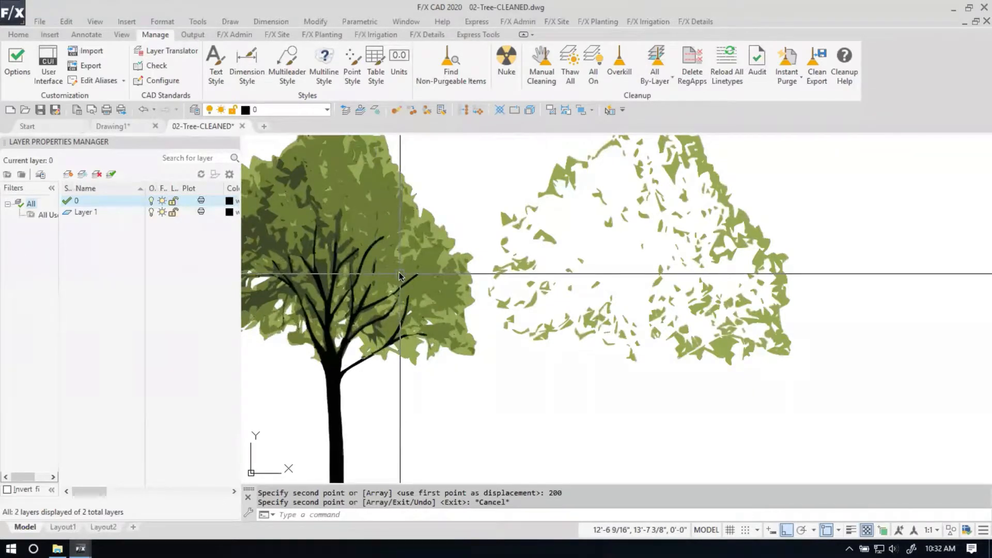
{"action": "left_click", "coordinate": [399, 274]}
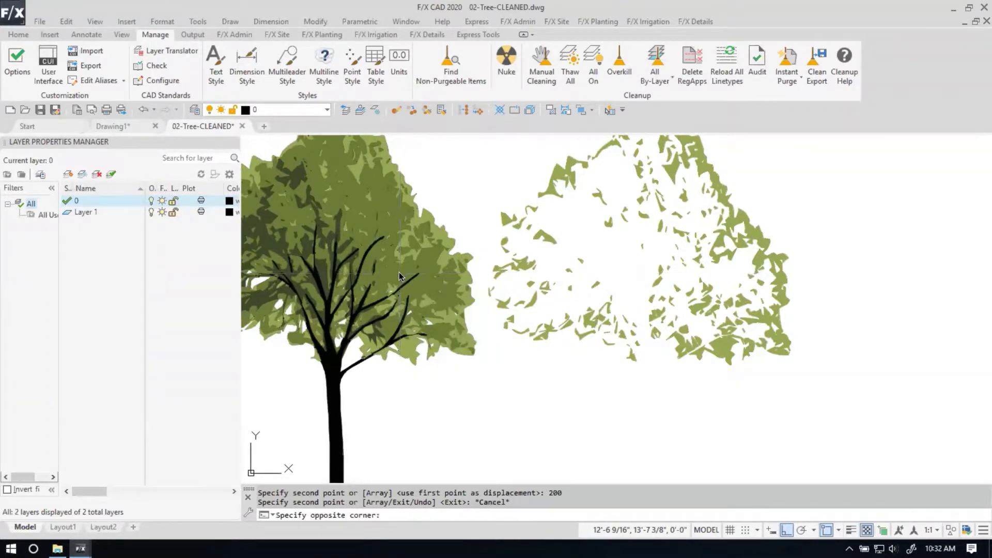
{"action": "left_click", "coordinate": [501, 294]}
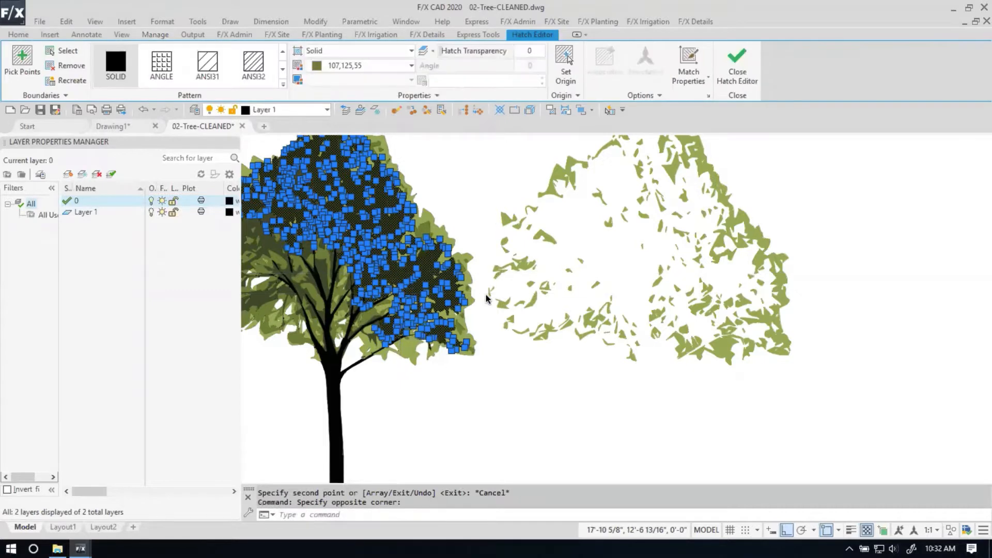
{"action": "scroll", "coordinate": [485, 298], "scroll_direction": "down", "scroll_amount": 3}
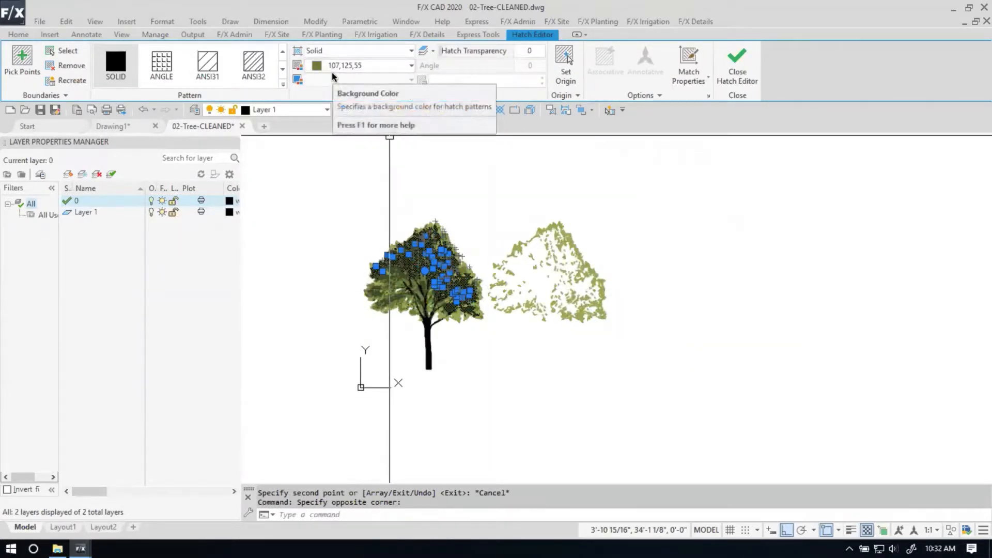
{"action": "type", "text": "qse"}
{"action": "key", "text": "Return"}
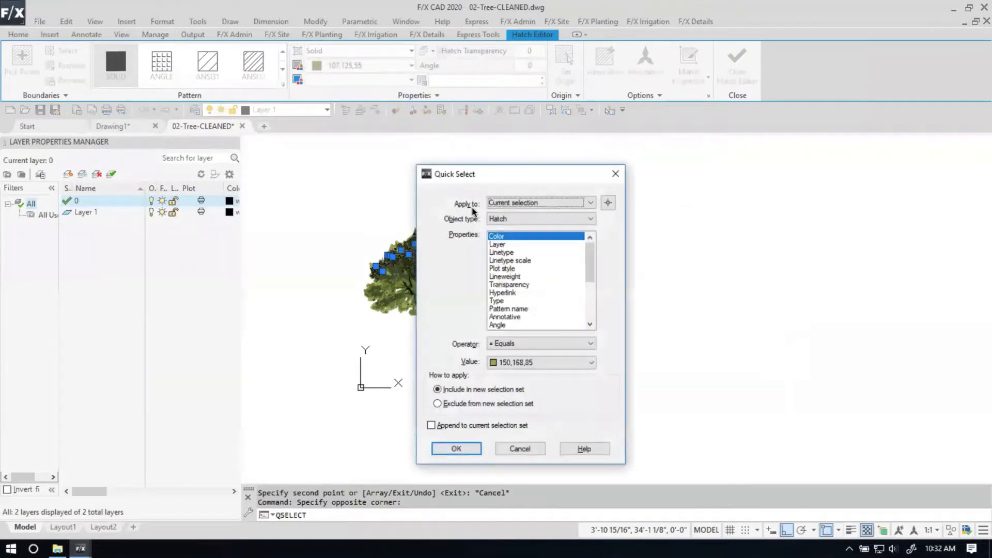
{"action": "left_click", "coordinate": [532, 362]}
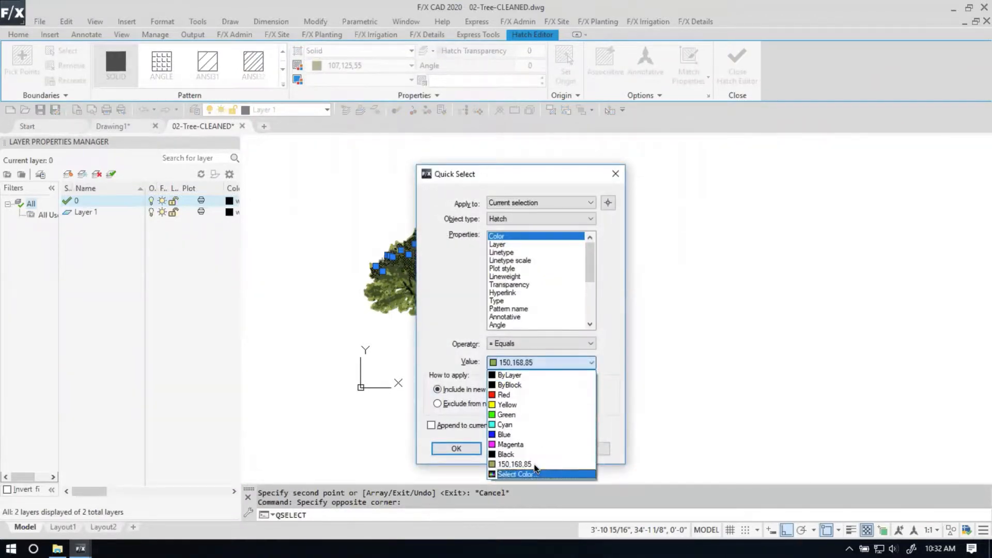
{"action": "left_click", "coordinate": [534, 475]}
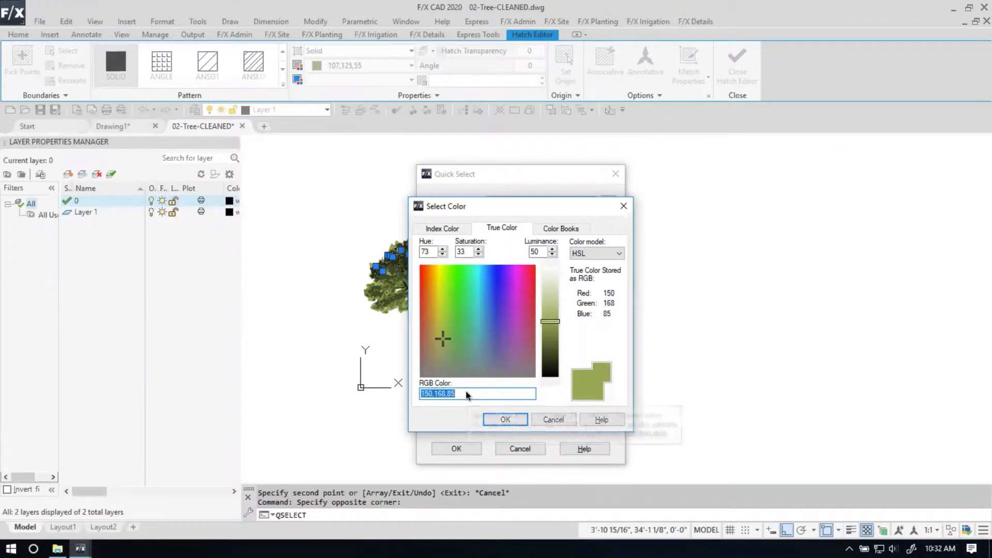
{"action": "type", "text": "107,"}
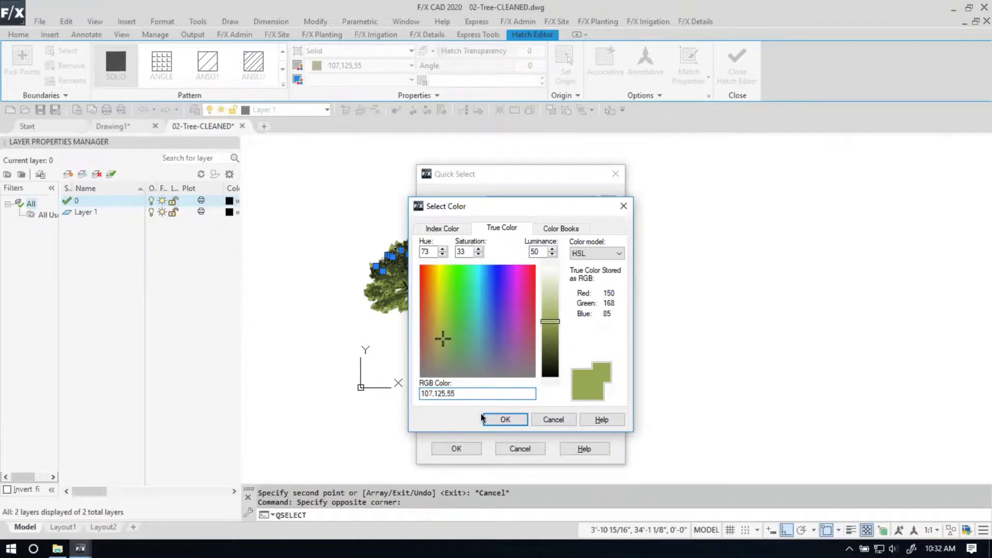
{"action": "left_click", "coordinate": [498, 420]}
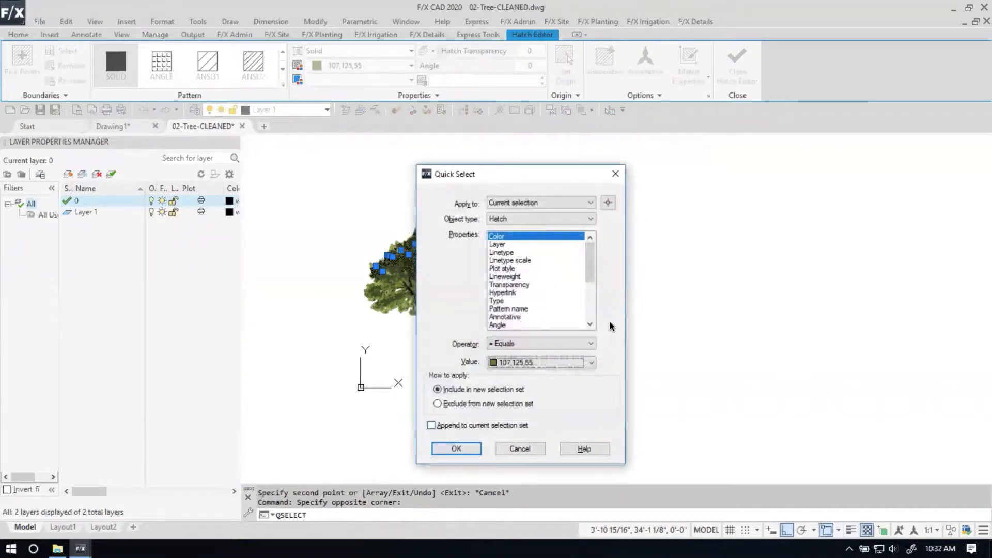
{"action": "left_click", "coordinate": [452, 447]}
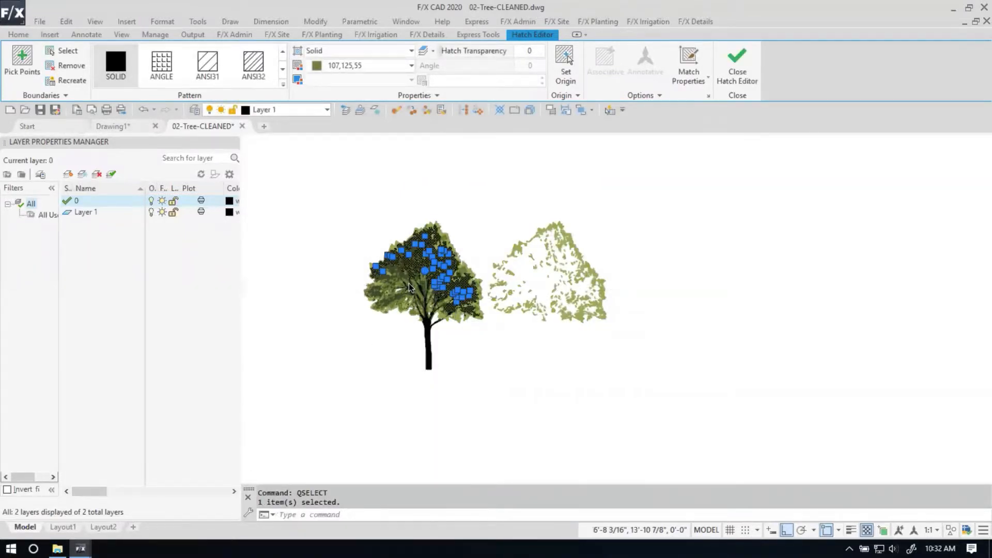
Add the mid-green hatch between the central branches to the selection and Quick Select hatches coloured 107,125,55 within the current selection.
{"action": "scroll", "coordinate": [408, 283], "scroll_direction": "up", "scroll_amount": 2}
{"action": "scroll", "coordinate": [408, 284], "scroll_direction": "up", "scroll_amount": 2}
{"action": "scroll", "coordinate": [414, 283], "scroll_direction": "up", "scroll_amount": 2}
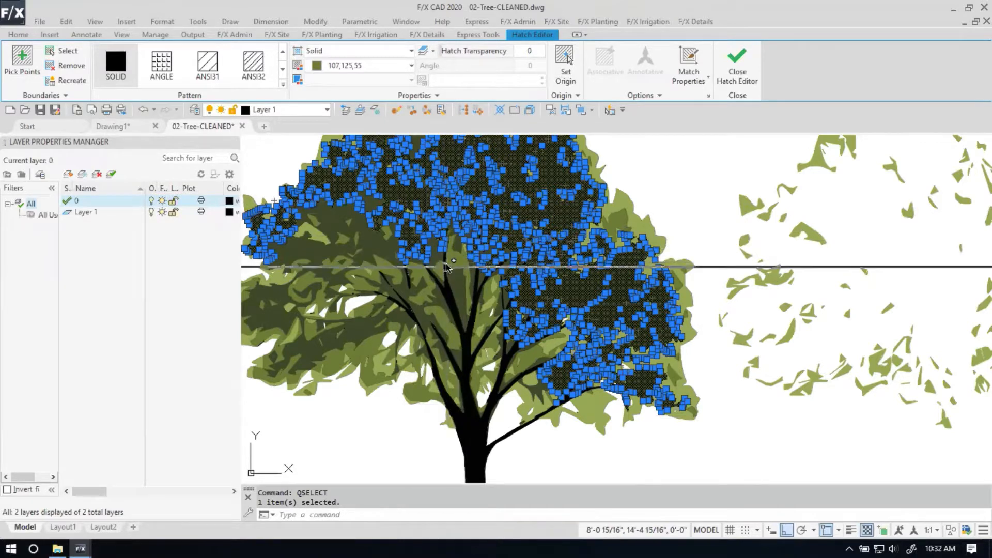
{"action": "left_click", "coordinate": [456, 259]}
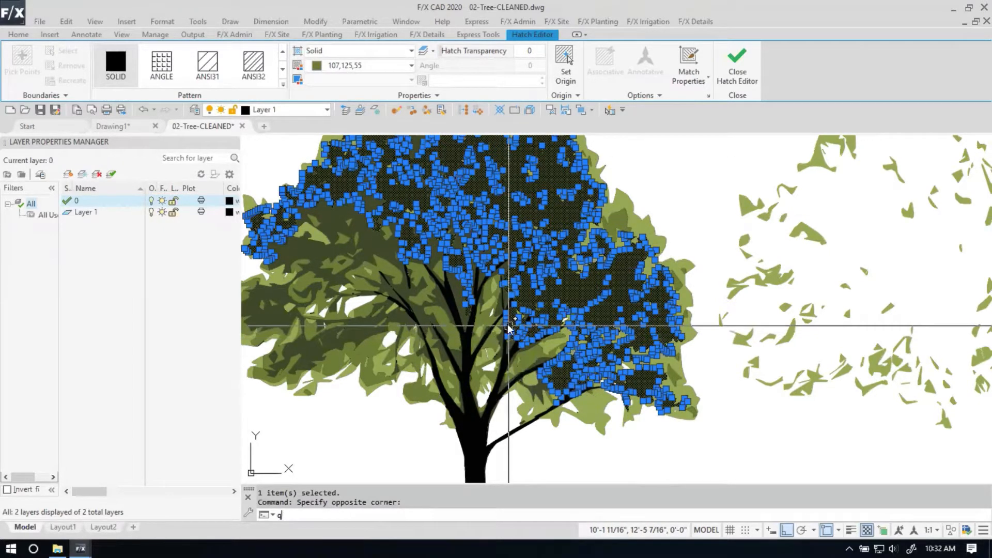
{"action": "mouse_move", "coordinate": [509, 327]}
{"action": "type", "text": "s"}
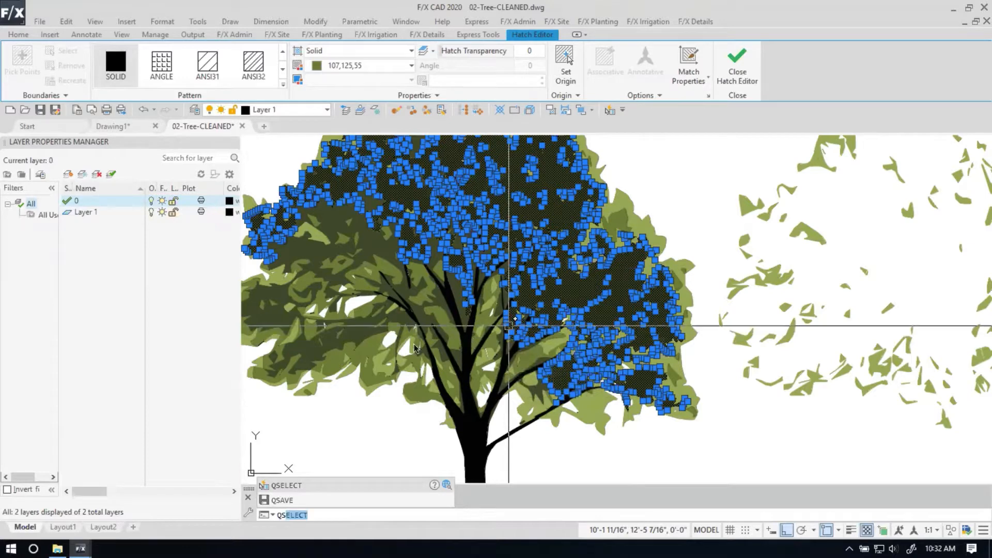
{"action": "left_click", "coordinate": [294, 485]}
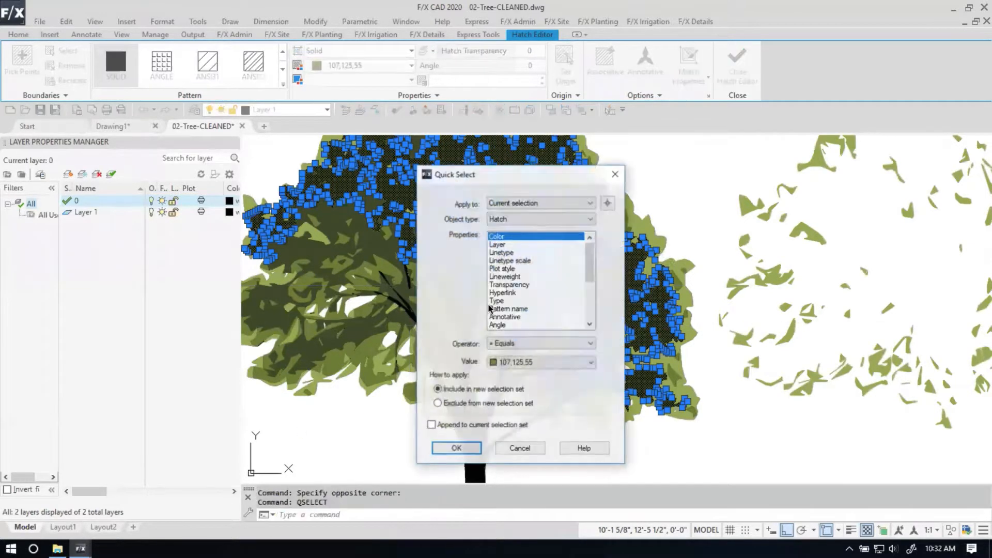
{"action": "left_click", "coordinate": [461, 448]}
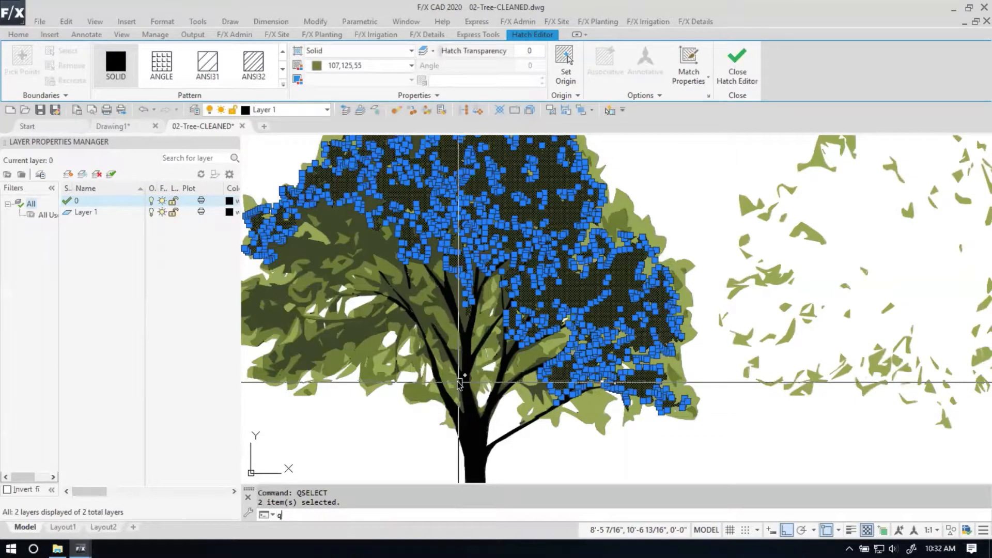
Run Quick Select once more on the two selected mid-green hatches with the same colour criterion.
{"action": "type", "text": "qswe"}
{"action": "key", "text": "BackSpace"}
{"action": "key", "text": "BackSpace"}
{"action": "type", "text": "se"}
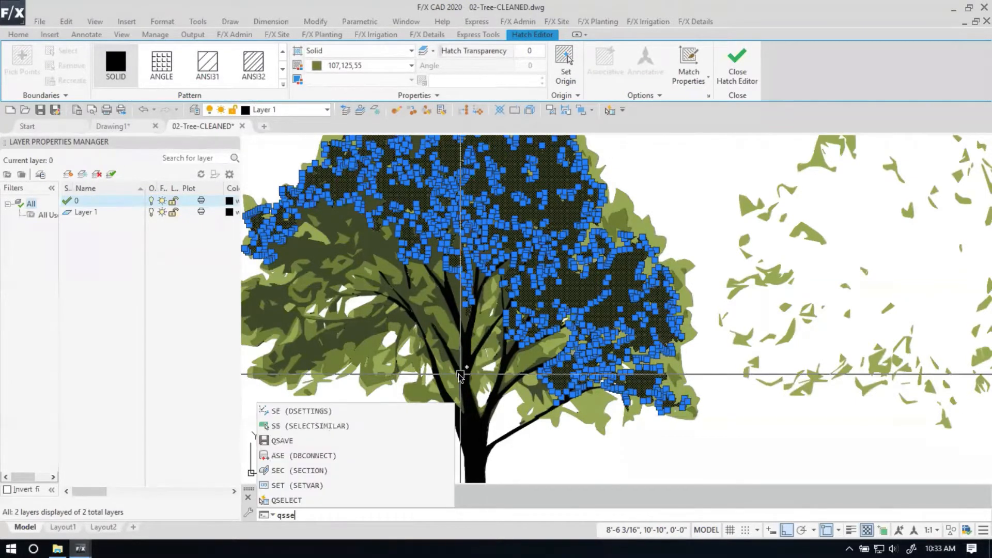
{"action": "key", "text": "BackSpace"}
{"action": "key", "text": "BackSpace"}
{"action": "type", "text": "e"}
{"action": "key", "text": "Return"}
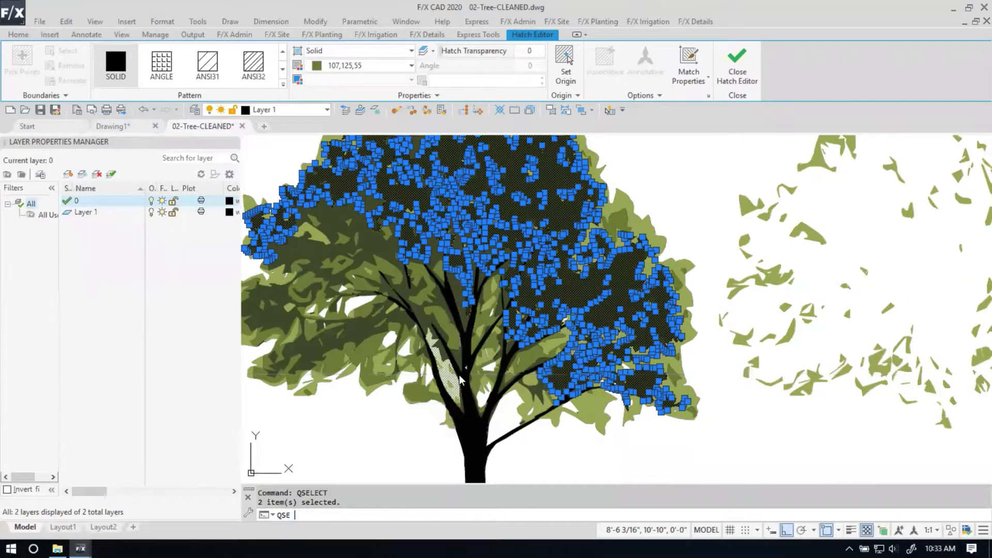
{"action": "left_click", "coordinate": [464, 446]}
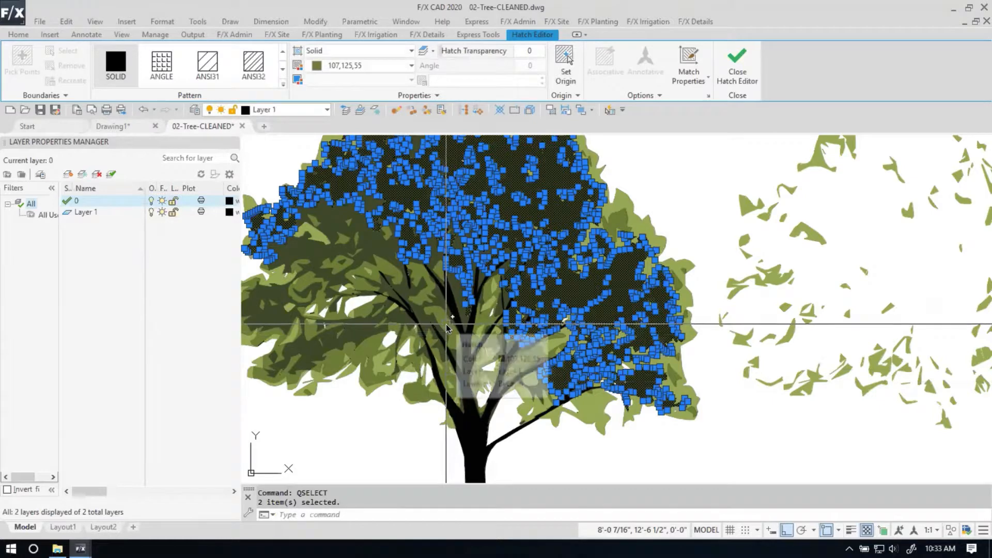
Copy the two selected mid-green hatches 400 units horizontally to the right of the tree.
{"action": "scroll", "coordinate": [445, 324], "scroll_direction": "down", "scroll_amount": 6}
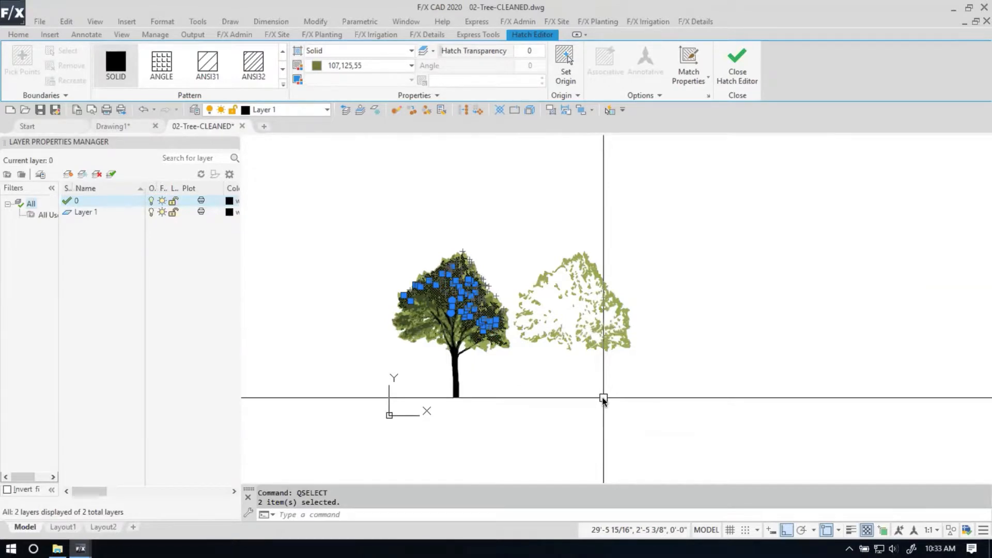
{"action": "type", "text": "c"}
{"action": "key", "text": "Return"}
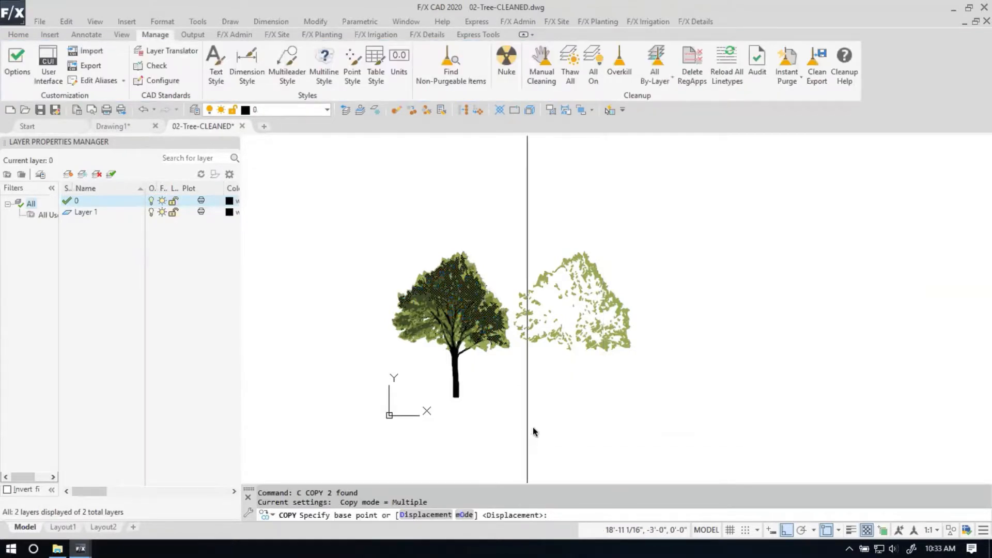
{"action": "left_click", "coordinate": [537, 425]}
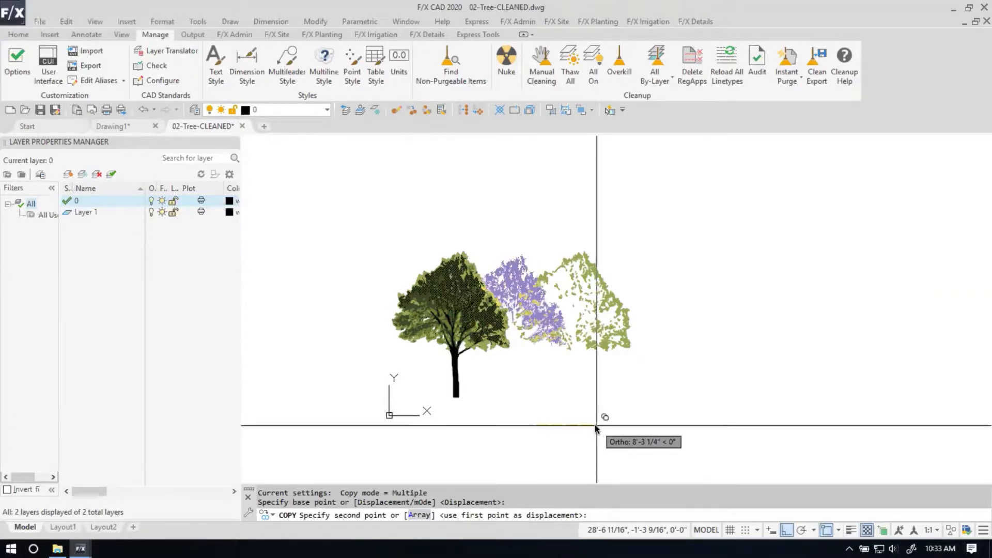
{"action": "type", "text": "400"}
{"action": "key", "text": "Return"}
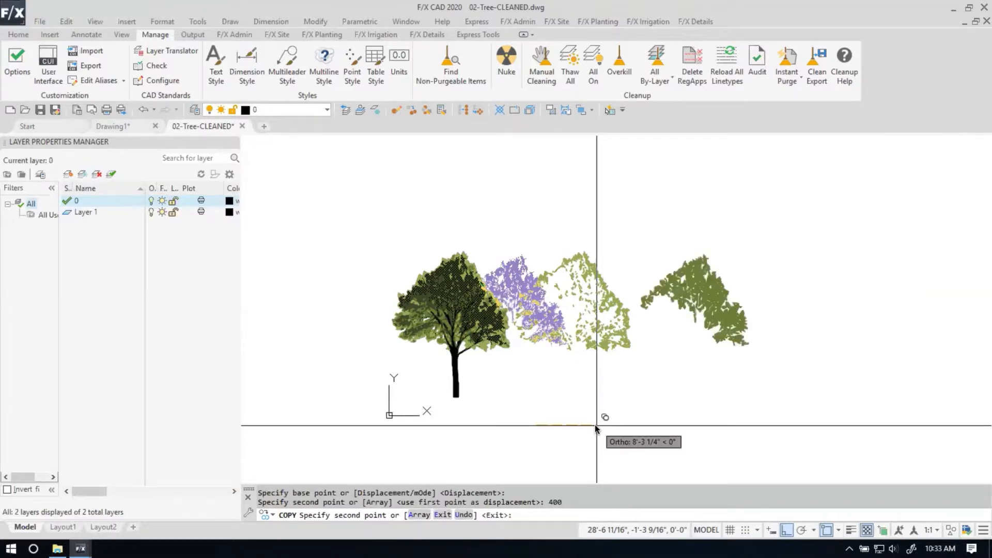
{"action": "key", "text": "Escape"}
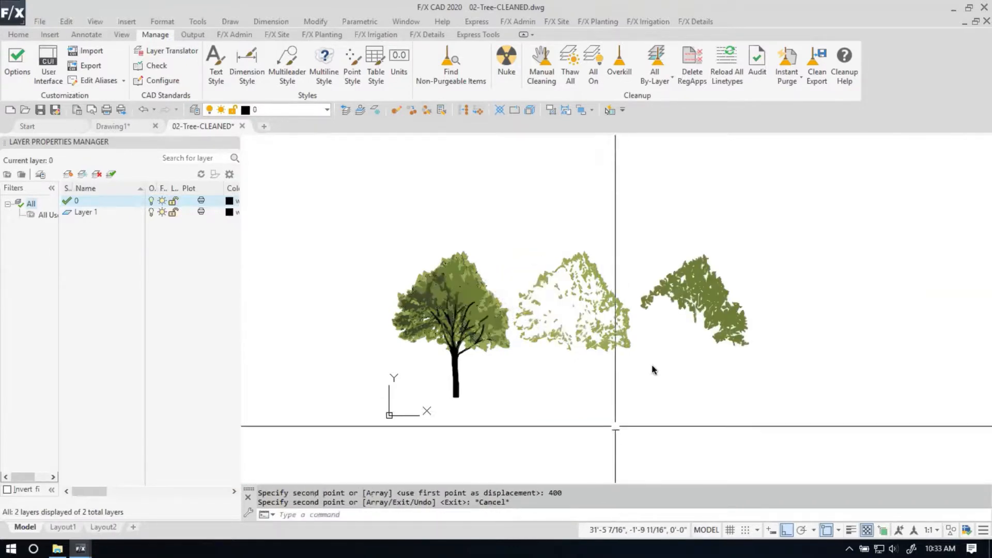
Select the mid-green hatch on the canopy's lower left and try Quick Select by Color 107,125,55 on the current selection.
{"action": "scroll", "coordinate": [429, 331], "scroll_direction": "up", "scroll_amount": 6}
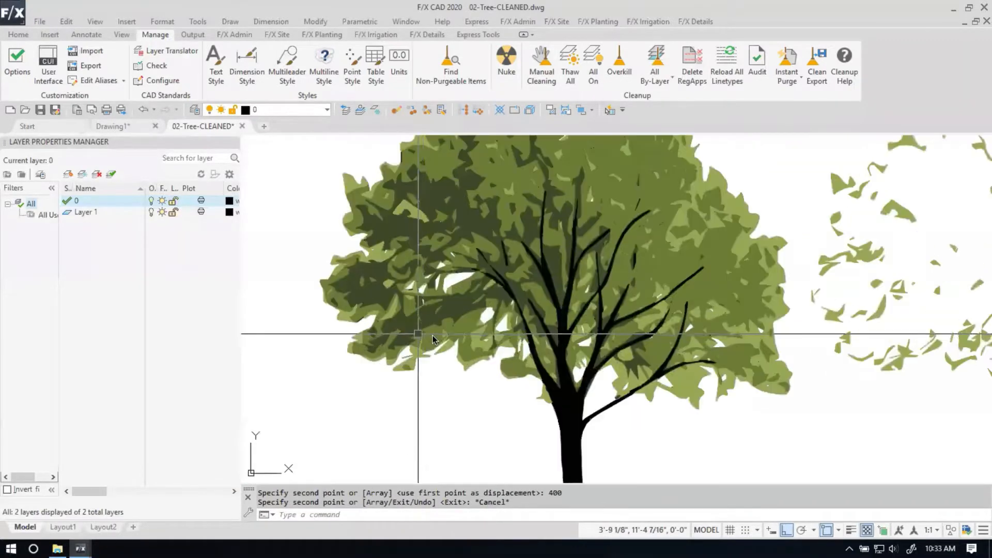
{"action": "left_click", "coordinate": [433, 334]}
{"action": "left_click", "coordinate": [435, 335]}
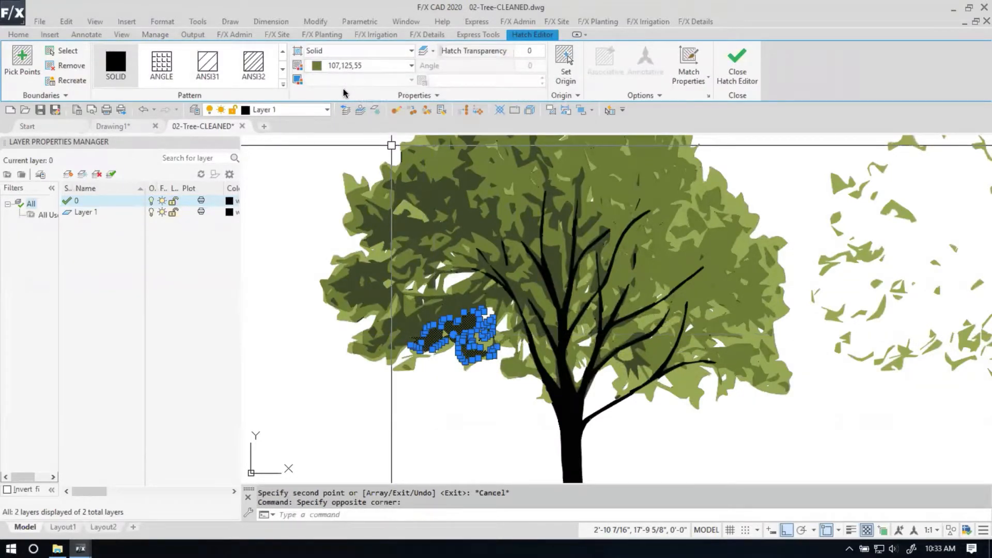
{"action": "scroll", "coordinate": [336, 199], "scroll_direction": "down", "scroll_amount": 4}
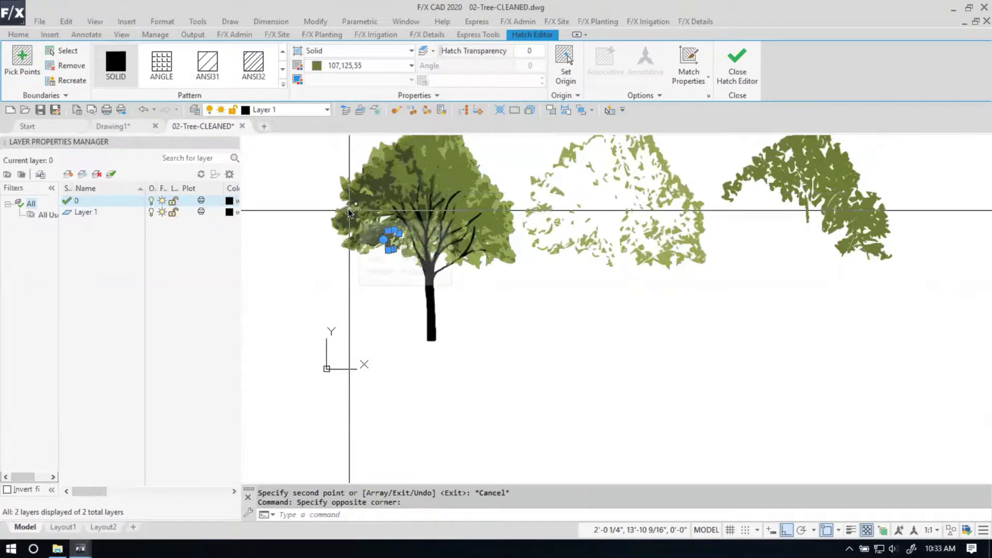
{"action": "type", "text": "qse"}
{"action": "key", "text": "Return"}
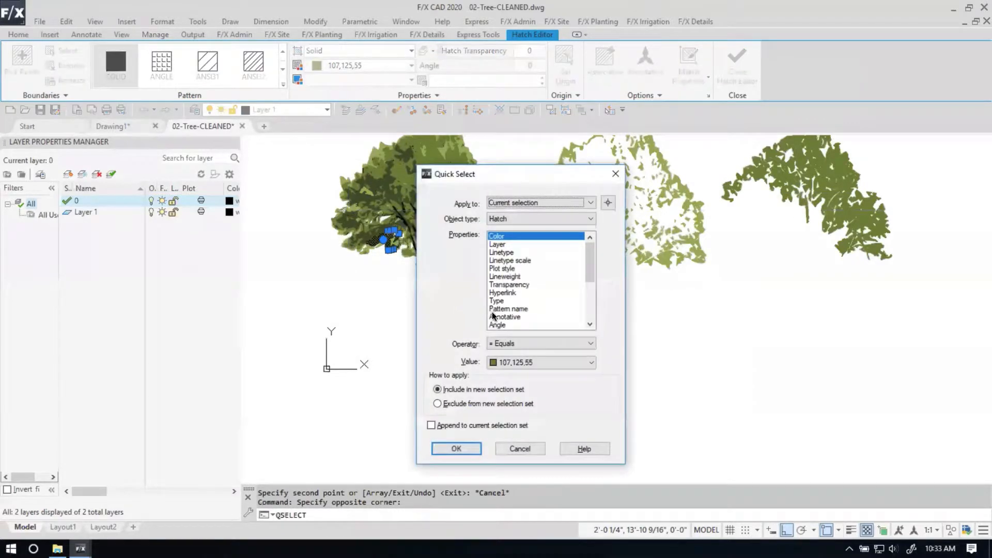
{"action": "left_click", "coordinate": [456, 449]}
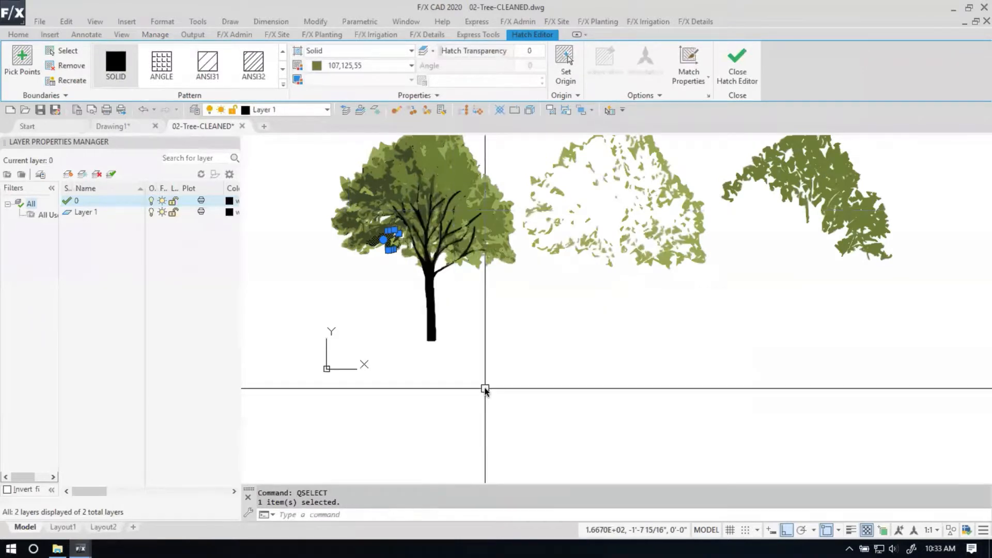
{"action": "key", "text": "Escape"}
{"action": "scroll", "coordinate": [398, 265], "scroll_direction": "up", "scroll_amount": 4}
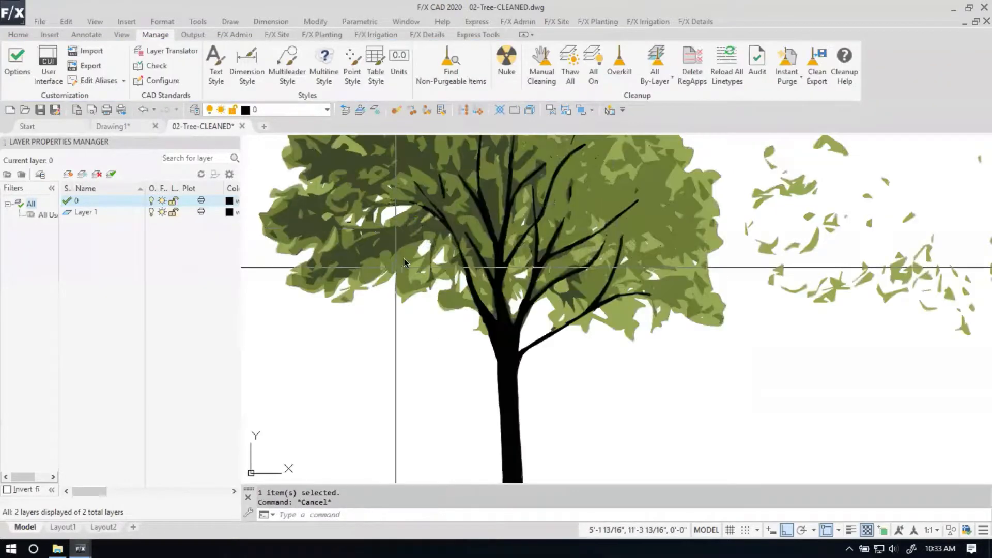
{"action": "scroll", "coordinate": [404, 262], "scroll_direction": "up", "scroll_amount": 2}
{"action": "left_click", "coordinate": [405, 253]}
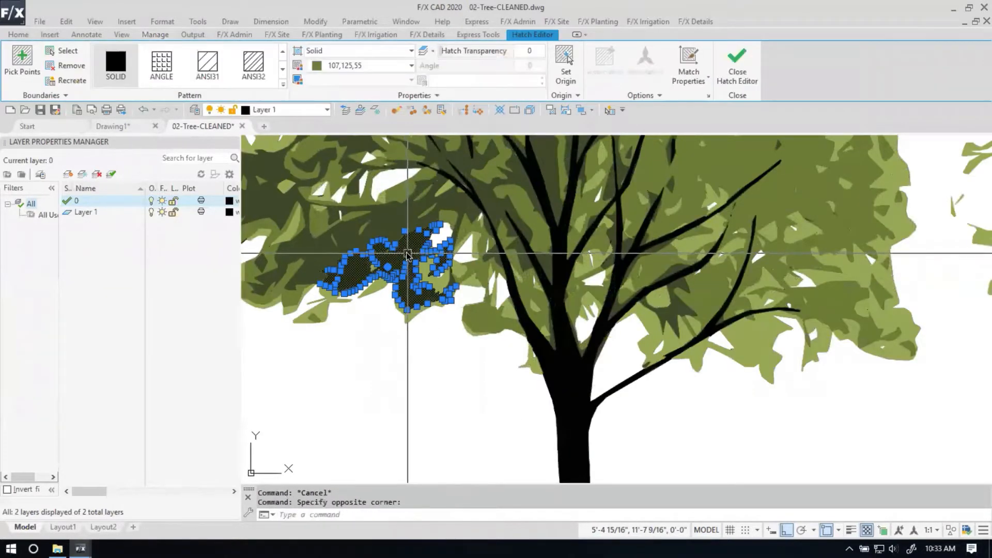
{"action": "key", "text": "Escape"}
Quick-select every hatch in the entire drawing whose Color equals 107,125,55.
{"action": "type", "text": "qs"}
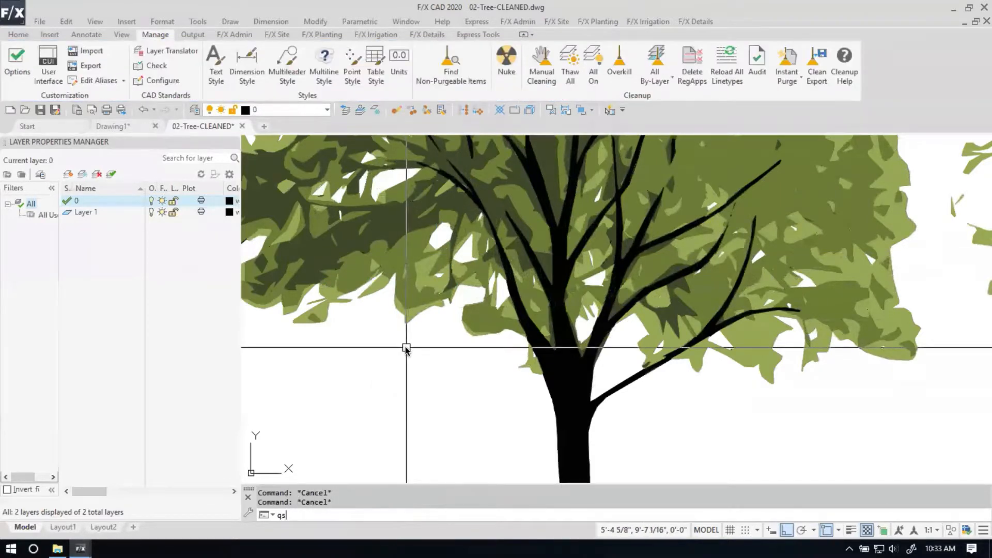
{"action": "key", "text": "Return"}
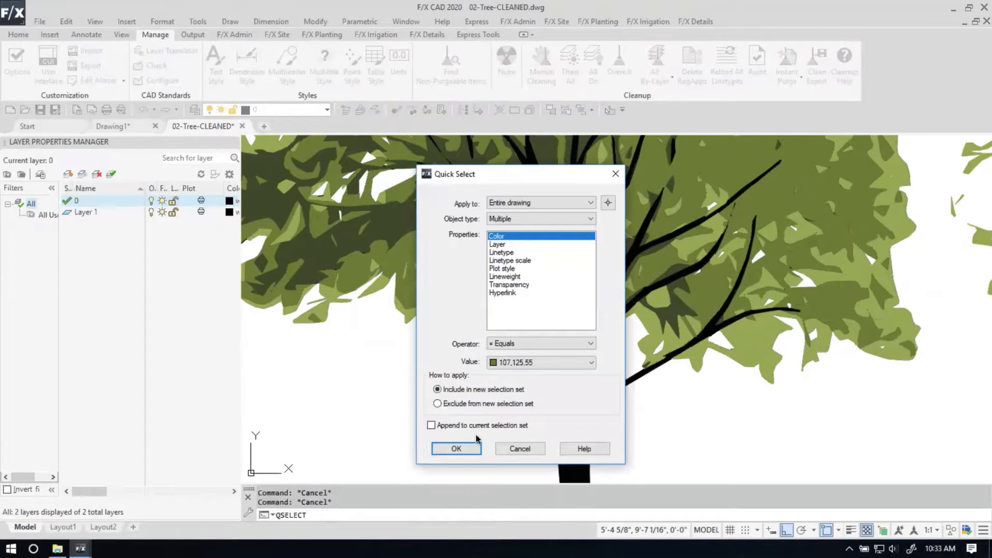
{"action": "left_click", "coordinate": [527, 221]}
{"action": "left_click", "coordinate": [527, 253]}
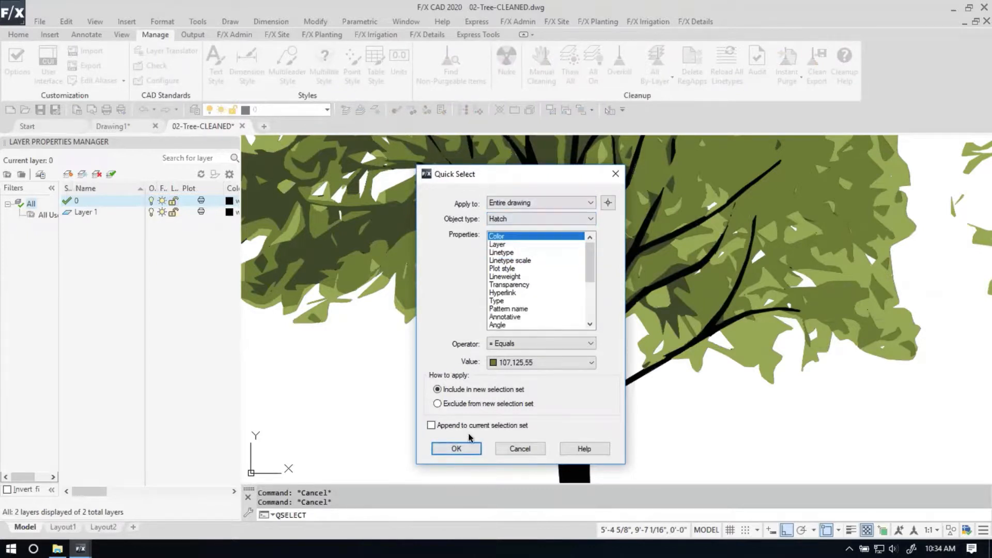
{"action": "left_click", "coordinate": [456, 448]}
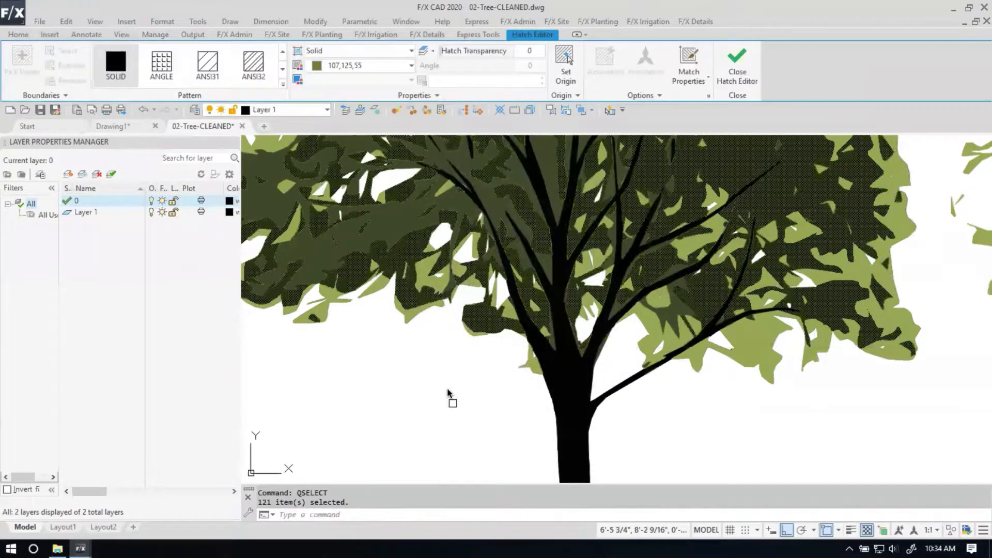
Copy all the selected mid-green hatches 600 units horizontally to the right.
{"action": "scroll", "coordinate": [448, 390], "scroll_direction": "down", "scroll_amount": 5}
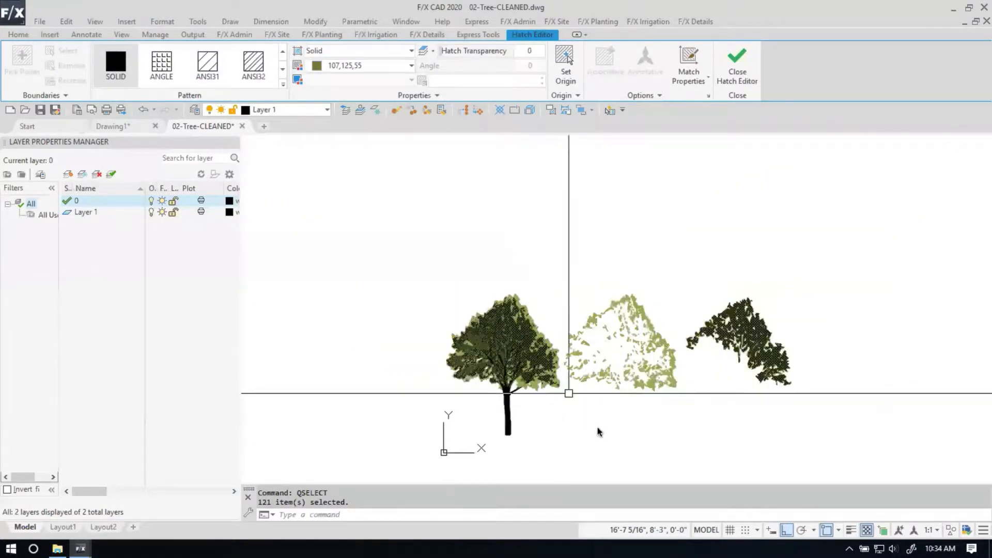
{"action": "type", "text": "c"}
{"action": "key", "text": "Return"}
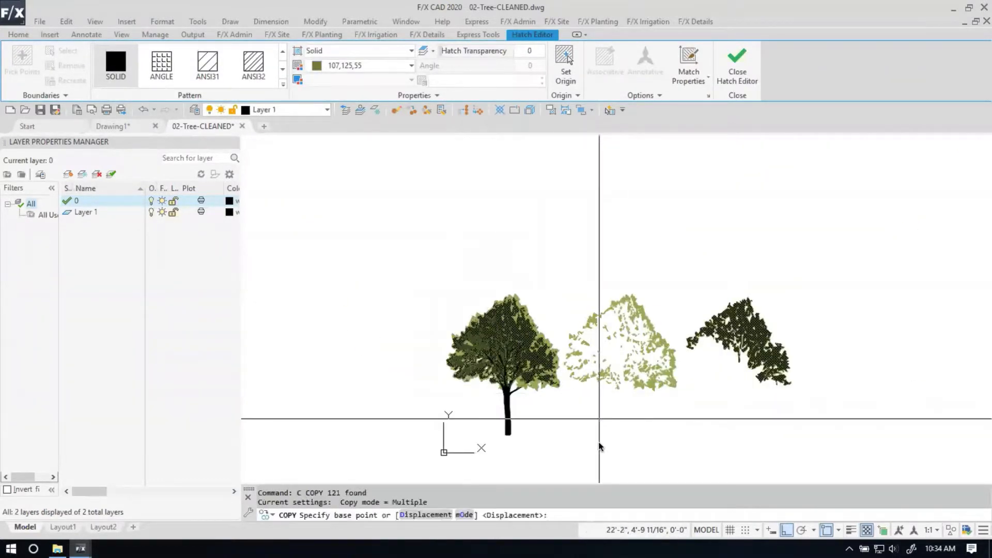
{"action": "left_click", "coordinate": [600, 448]}
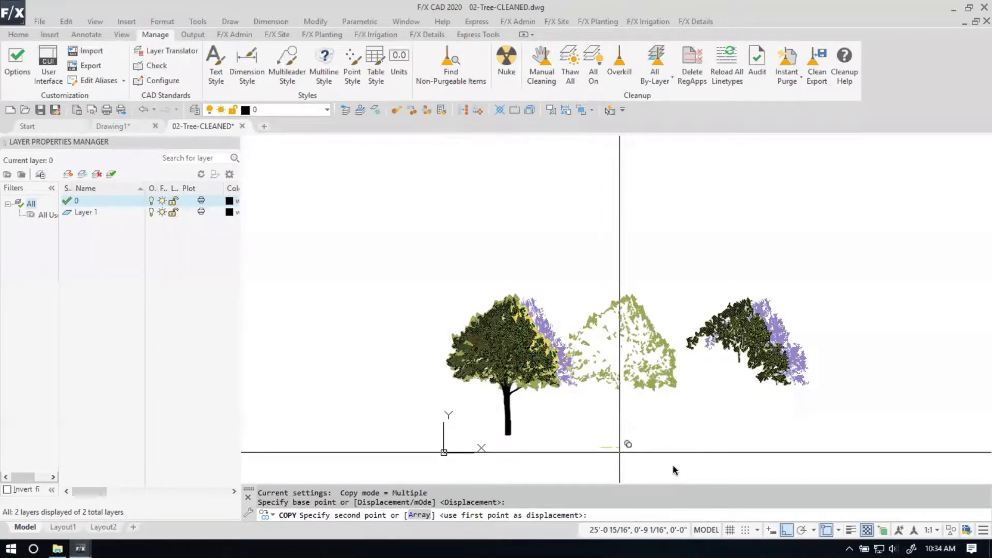
{"action": "type", "text": "600"}
{"action": "key", "text": "Return"}
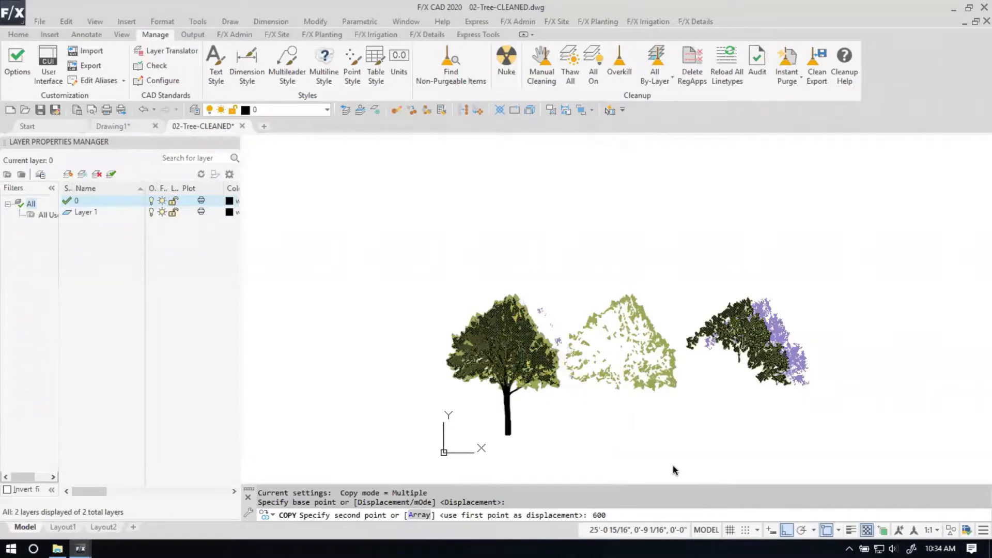
{"action": "key", "text": "Escape"}
Delete the two partial mid-green canopy copies on either side of the complete mid-green copy.
{"action": "middle_click_drag", "start_coordinate": [799, 379], "coordinate": [706, 365]}
{"action": "scroll", "coordinate": [643, 290], "scroll_direction": "up", "scroll_amount": 2}
{"action": "scroll", "coordinate": [697, 310], "scroll_direction": "down", "scroll_amount": 4}
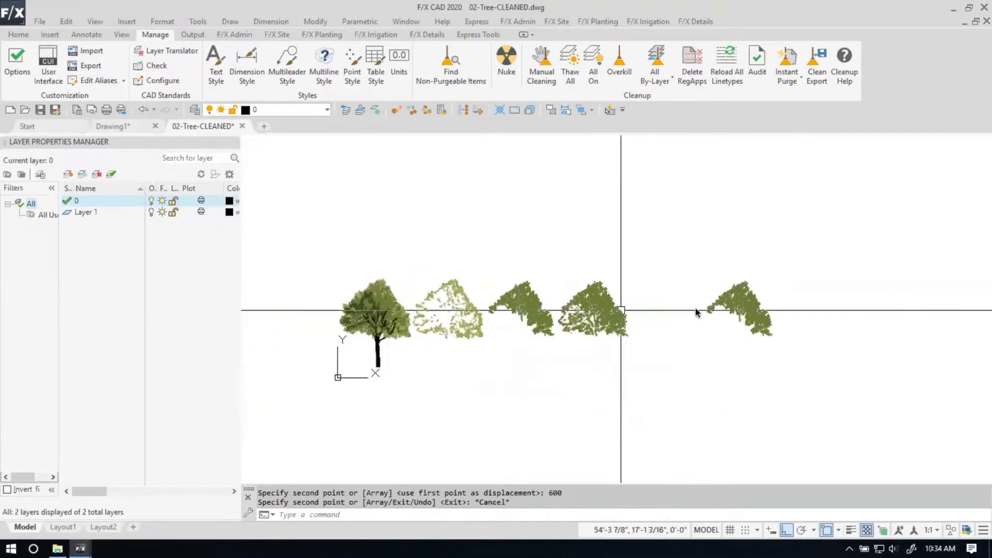
{"action": "left_click", "coordinate": [700, 248]}
{"action": "left_click", "coordinate": [850, 382]}
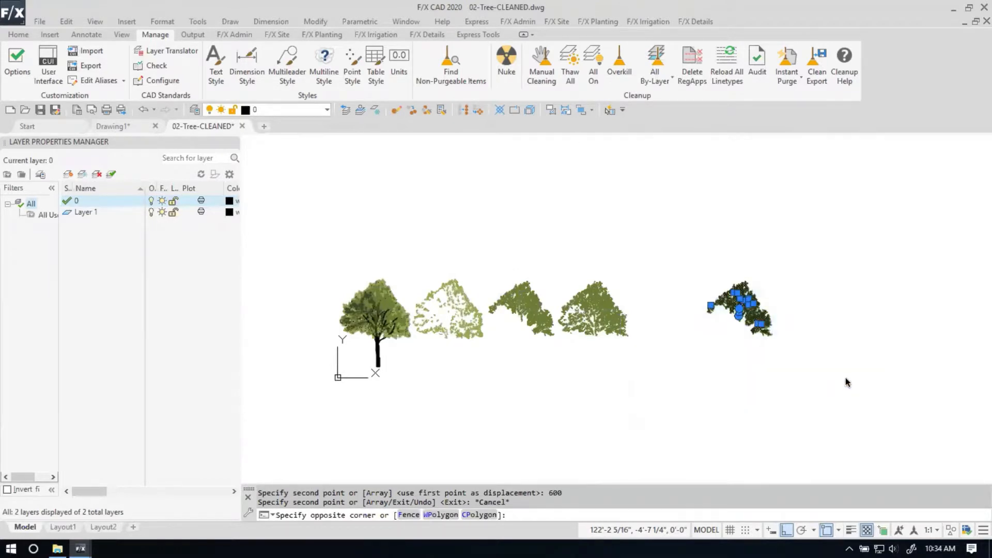
{"action": "key", "text": "Delete"}
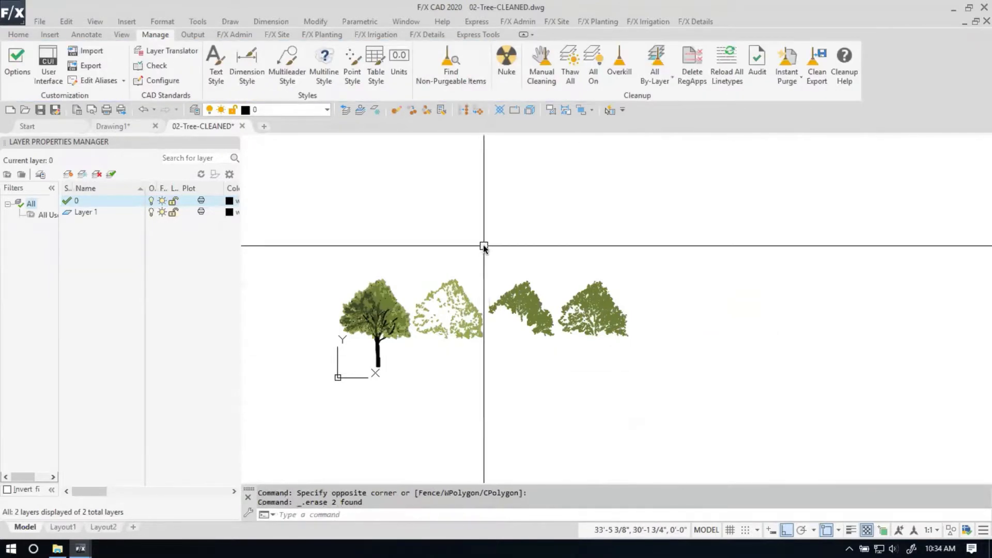
{"action": "left_click", "coordinate": [487, 248]}
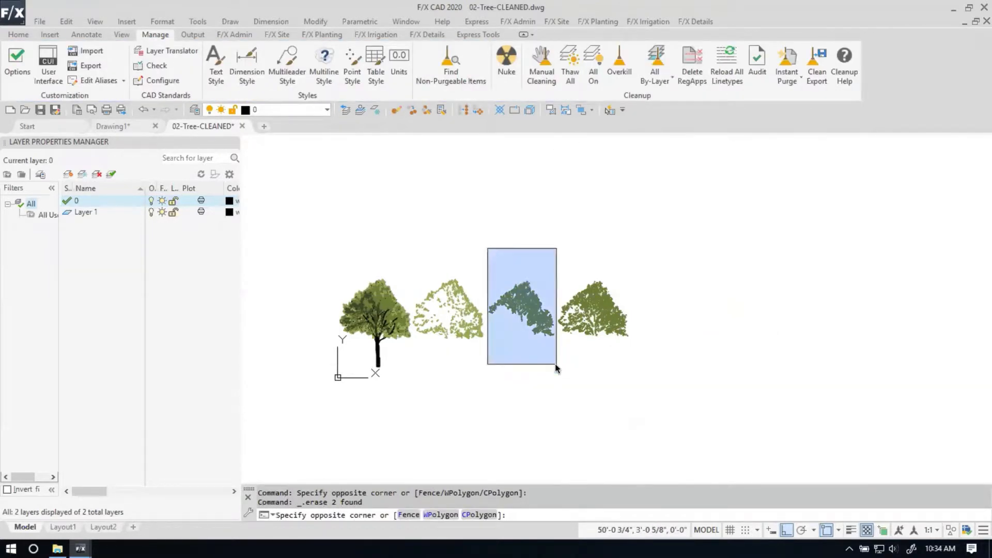
{"action": "left_click", "coordinate": [555, 364]}
{"action": "key", "text": "Delete"}
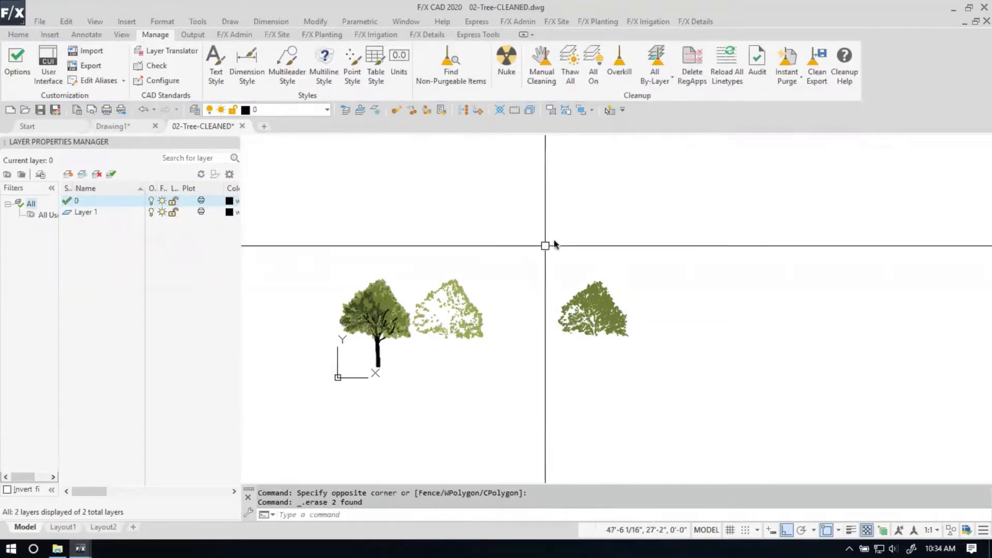
Move the complete mid-green canopy copy 200 units horizontally to the left, beside the light-green copy.
{"action": "left_click", "coordinate": [546, 237]}
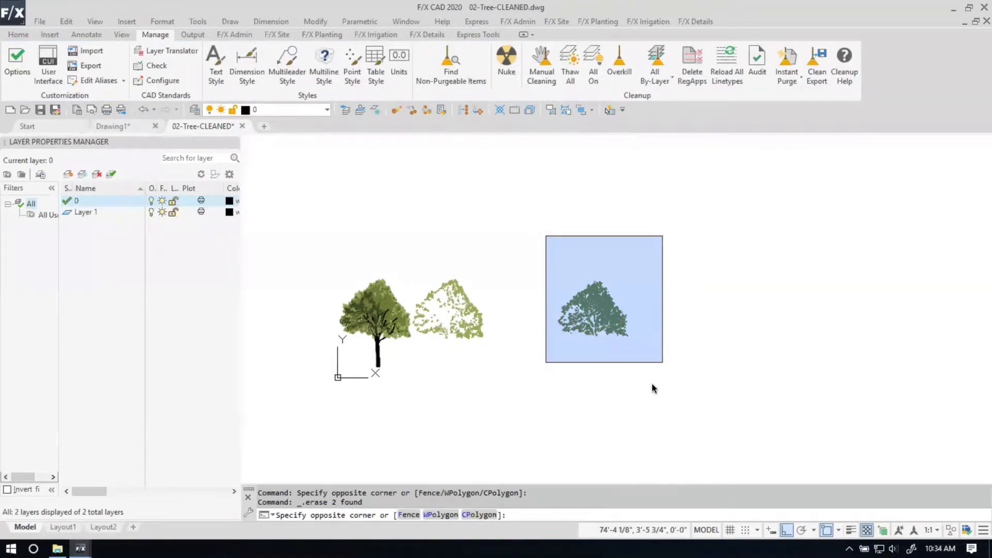
{"action": "left_click", "coordinate": [652, 389]}
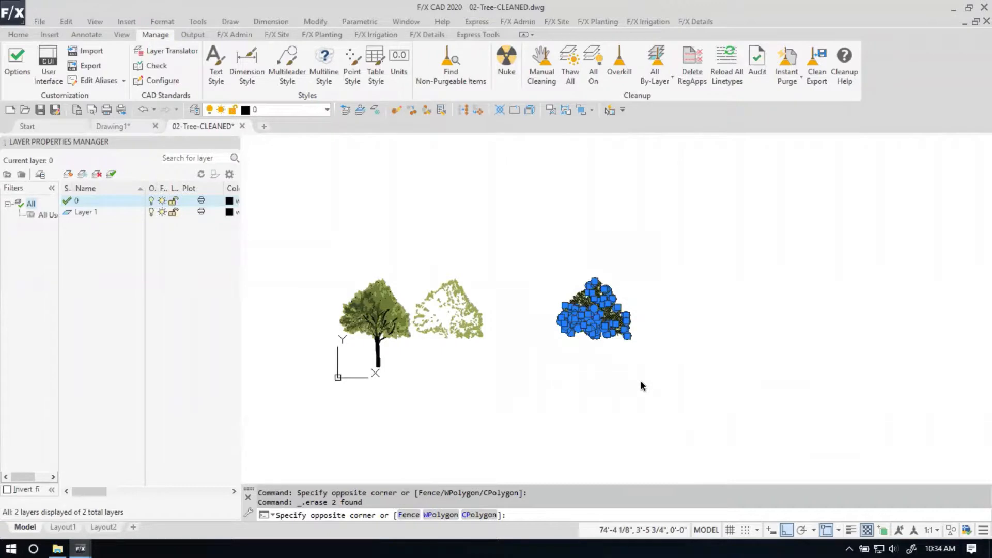
{"action": "type", "text": "m"}
{"action": "key", "text": "Return"}
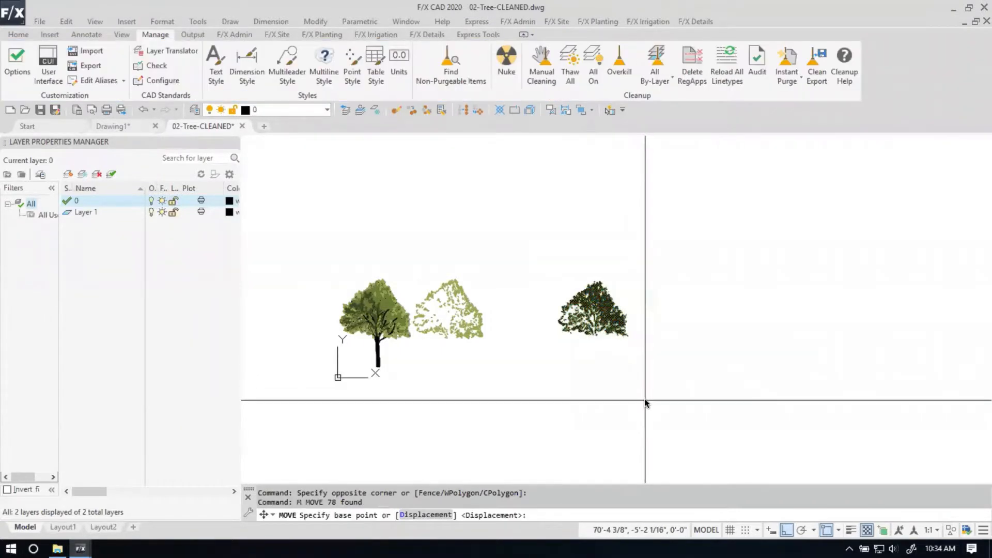
{"action": "left_click", "coordinate": [644, 398]}
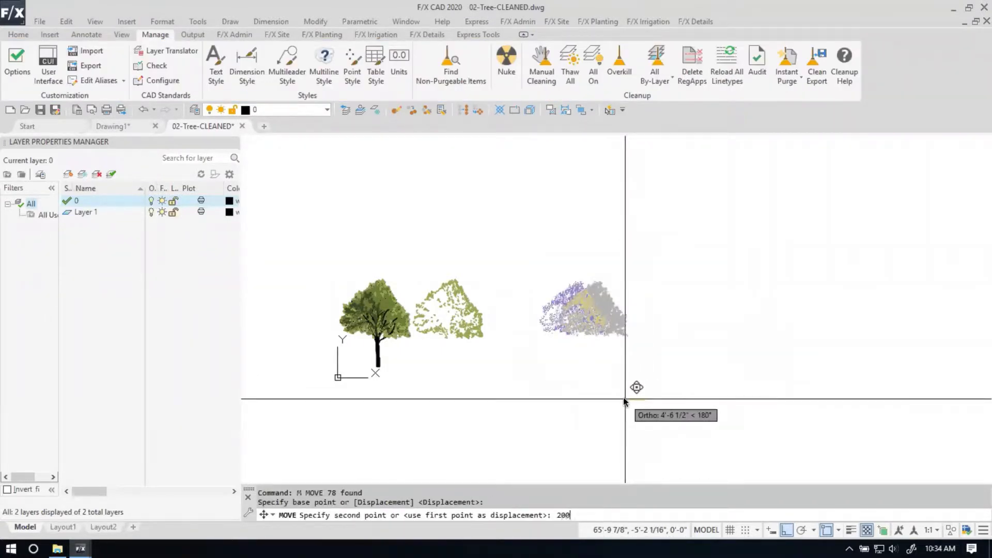
{"action": "key", "text": "Return"}
{"action": "key", "text": "Escape"}
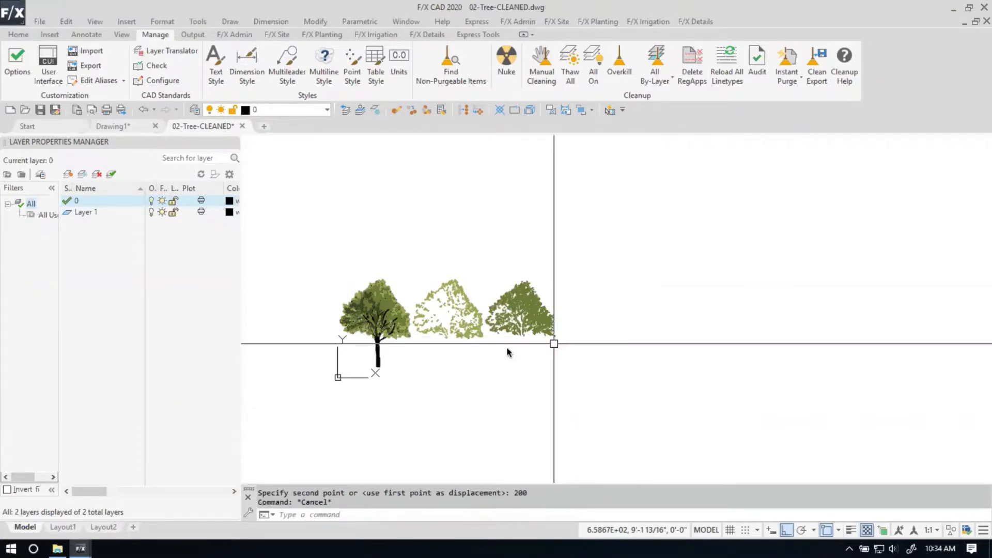
Select the dark-green hatch on the left side of the original tree's canopy to read its color.
{"action": "scroll", "coordinate": [509, 348], "scroll_direction": "up", "scroll_amount": 4}
{"action": "middle_click_drag", "start_coordinate": [393, 267], "coordinate": [436, 265]}
{"action": "scroll", "coordinate": [439, 265], "scroll_direction": "down", "scroll_amount": 2}
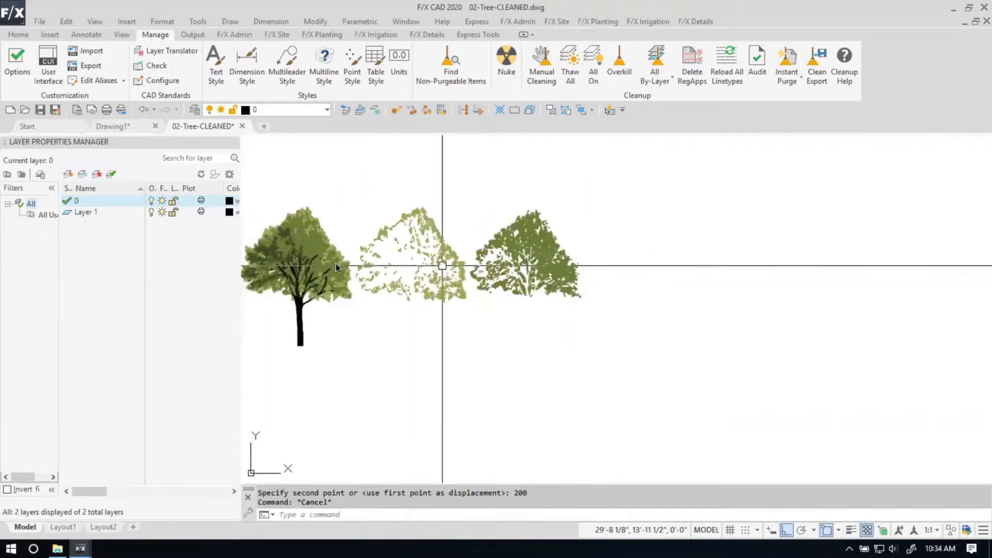
{"action": "middle_click_drag", "start_coordinate": [336, 267], "coordinate": [371, 268]}
{"action": "scroll", "coordinate": [371, 268], "scroll_direction": "up", "scroll_amount": 5}
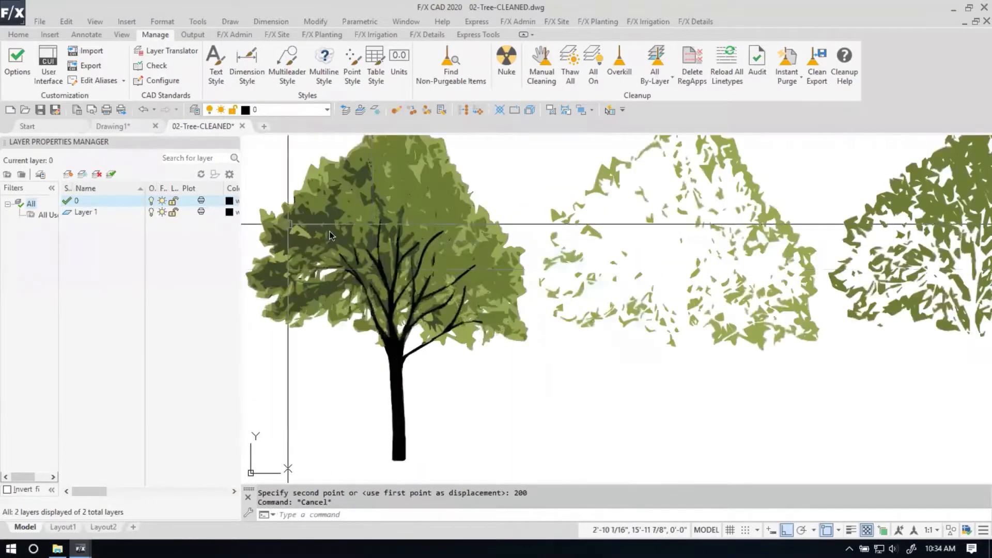
{"action": "scroll", "coordinate": [331, 236], "scroll_direction": "up", "scroll_amount": 2}
{"action": "left_click", "coordinate": [352, 227]}
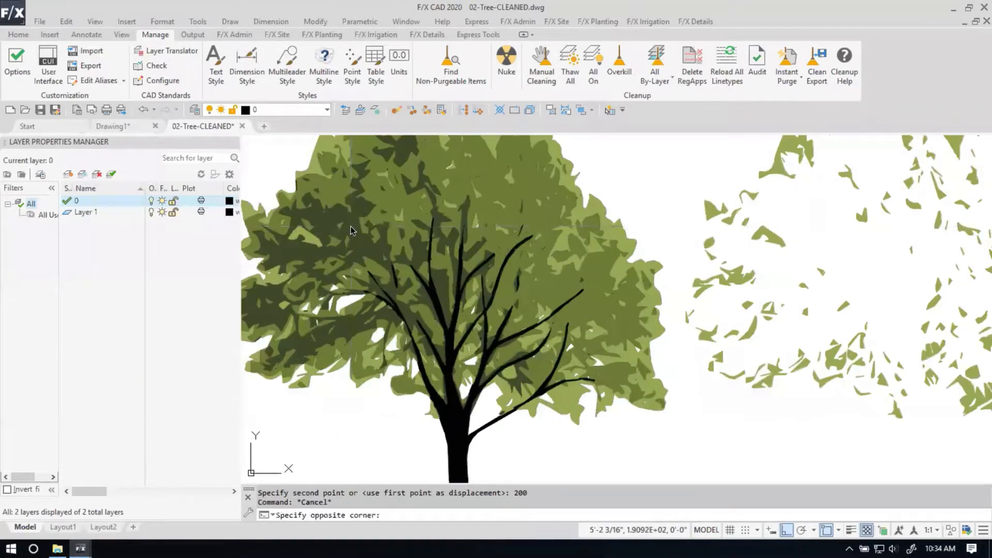
{"action": "left_click", "coordinate": [352, 227]}
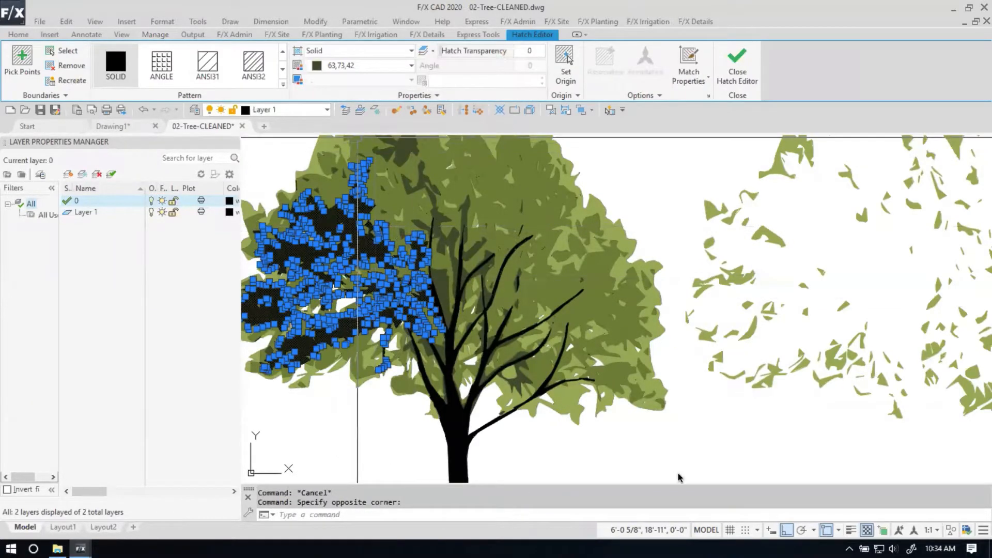
{"action": "scroll", "coordinate": [496, 367], "scroll_direction": "down", "scroll_amount": 3}
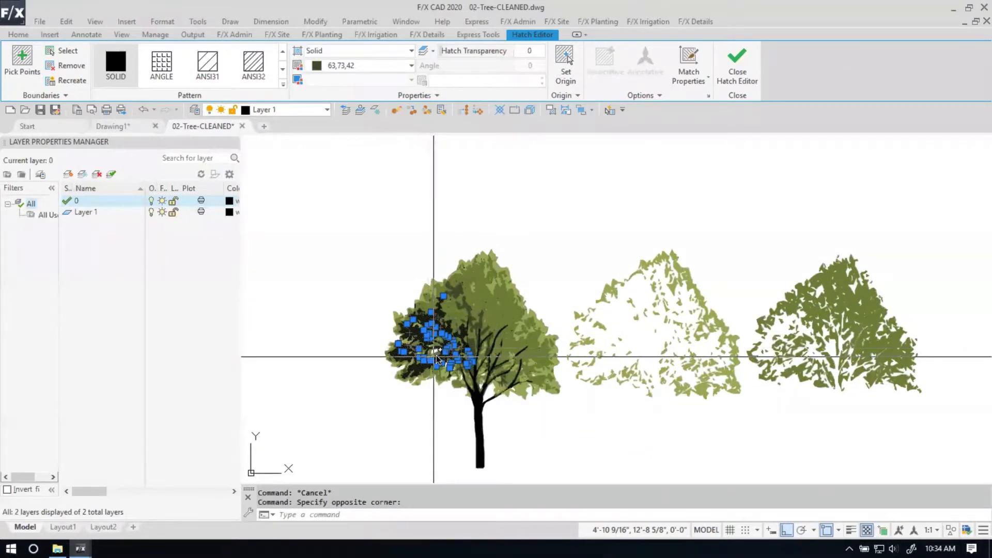
Try Quick Select on the current selection for hatches whose Color equals 36,73,42.
{"action": "type", "text": "e"}
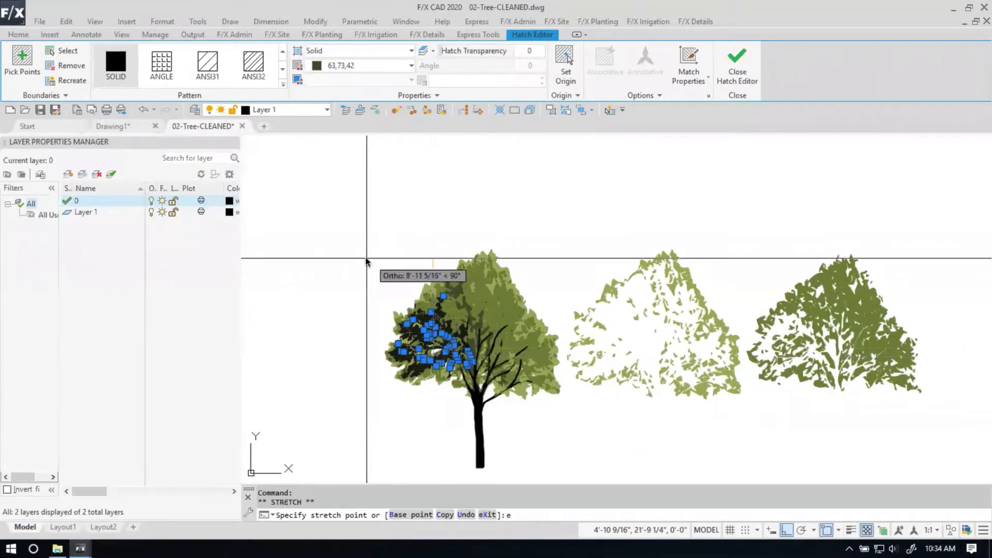
{"action": "key", "text": "Escape"}
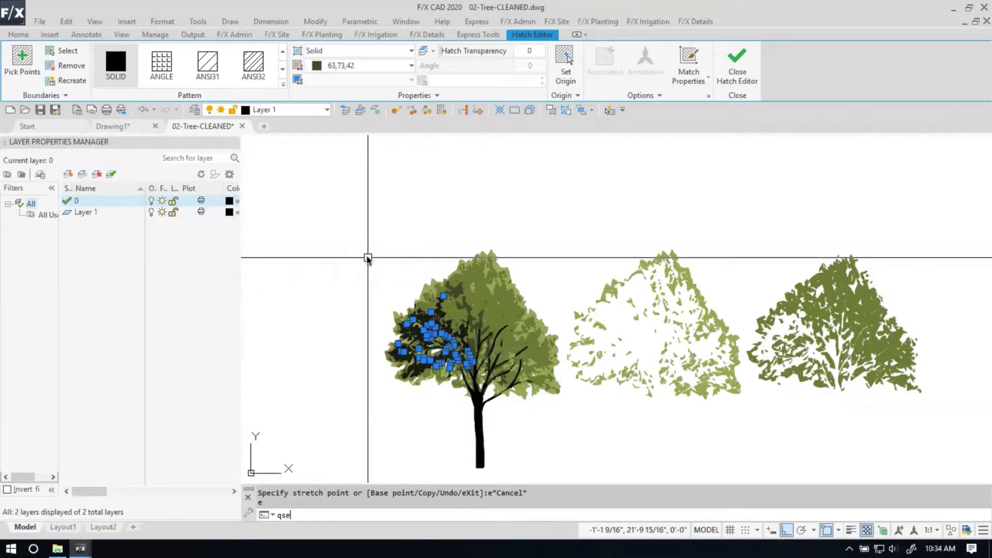
{"action": "key", "text": "Return"}
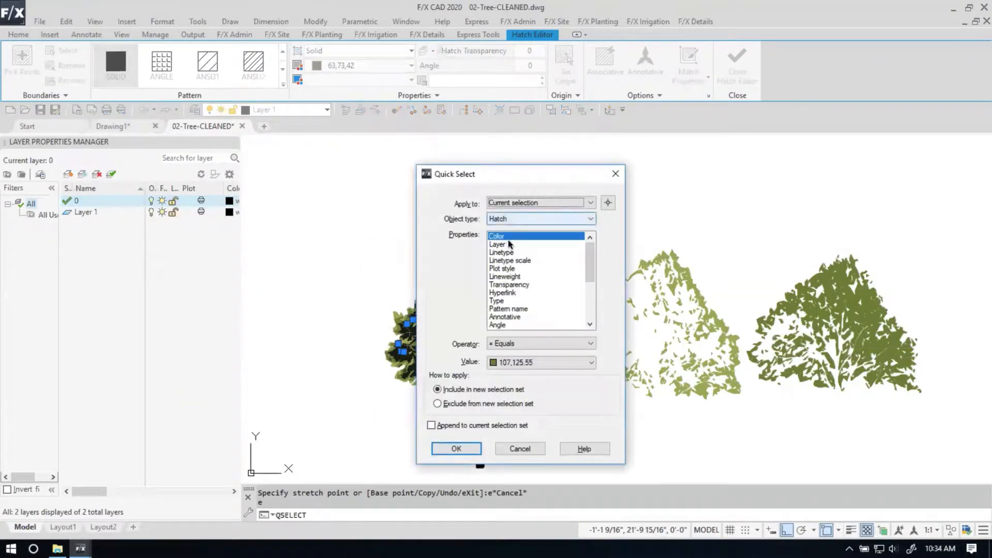
{"action": "left_click", "coordinate": [566, 361]}
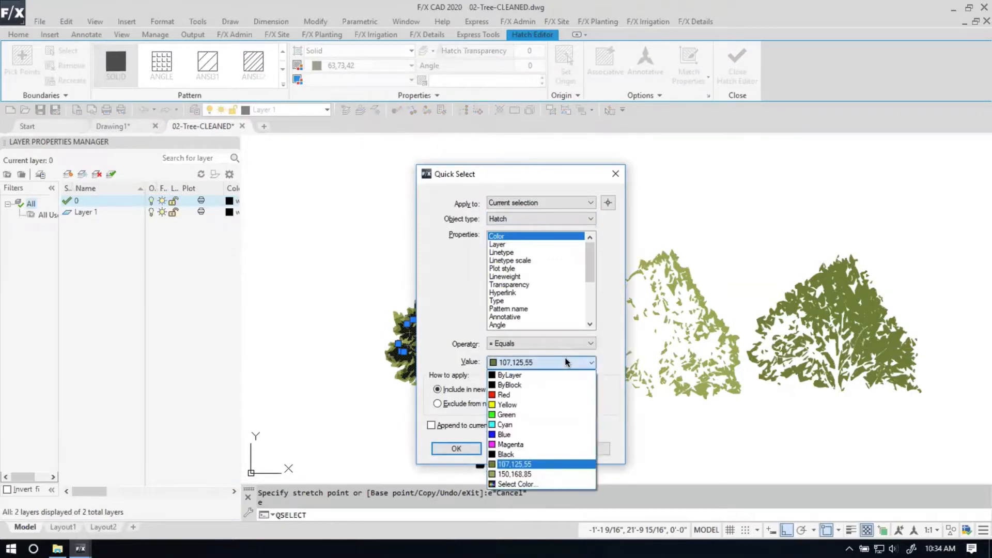
{"action": "left_click", "coordinate": [526, 485]}
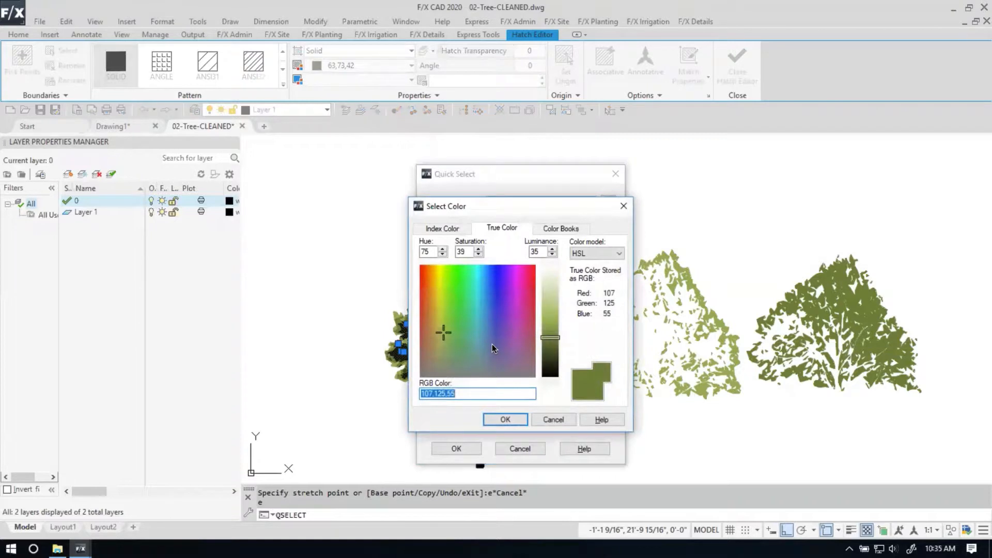
{"action": "type", "text": "36,73,42"}
{"action": "left_click", "coordinate": [505, 419]}
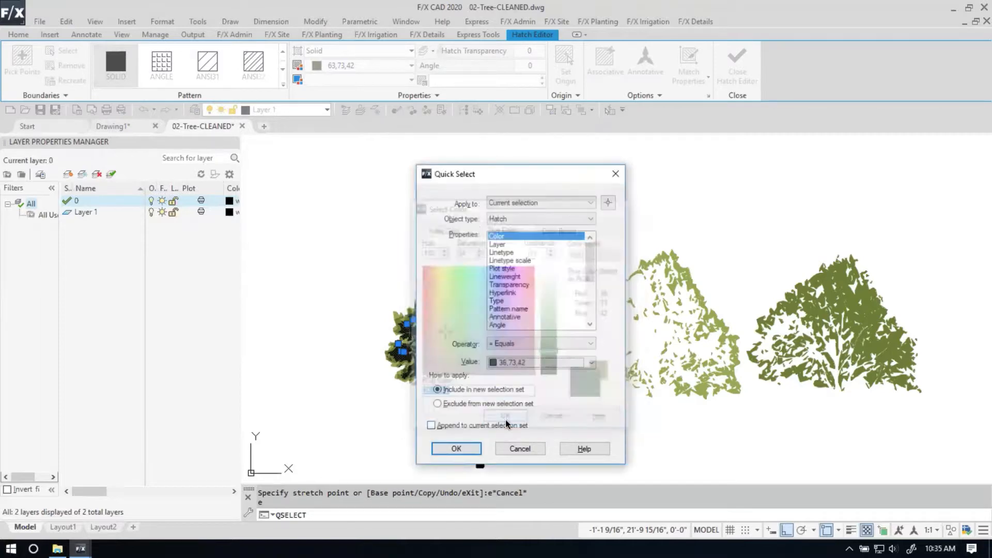
{"action": "left_click", "coordinate": [474, 448]}
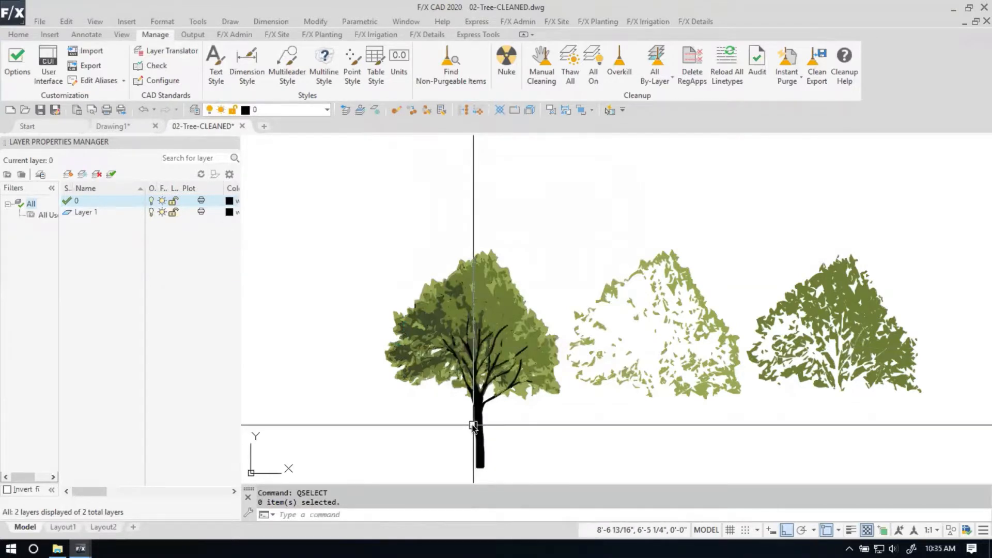
Try Quick Select on the entire drawing for Color 36,73,42, once with object type Multiple and once with Hatch.
{"action": "type", "text": "qsel"}
{"action": "key", "text": "Return"}
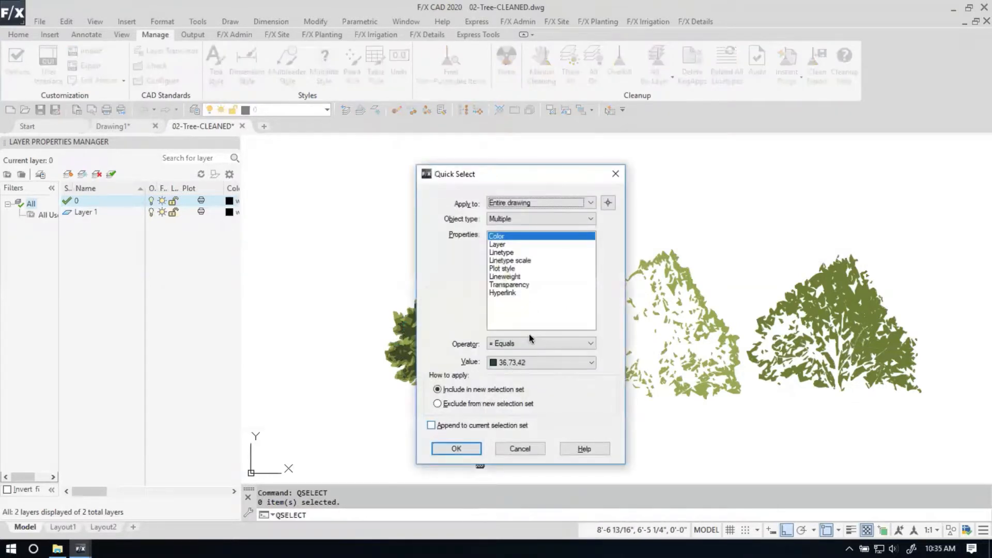
{"action": "left_click", "coordinate": [456, 448]}
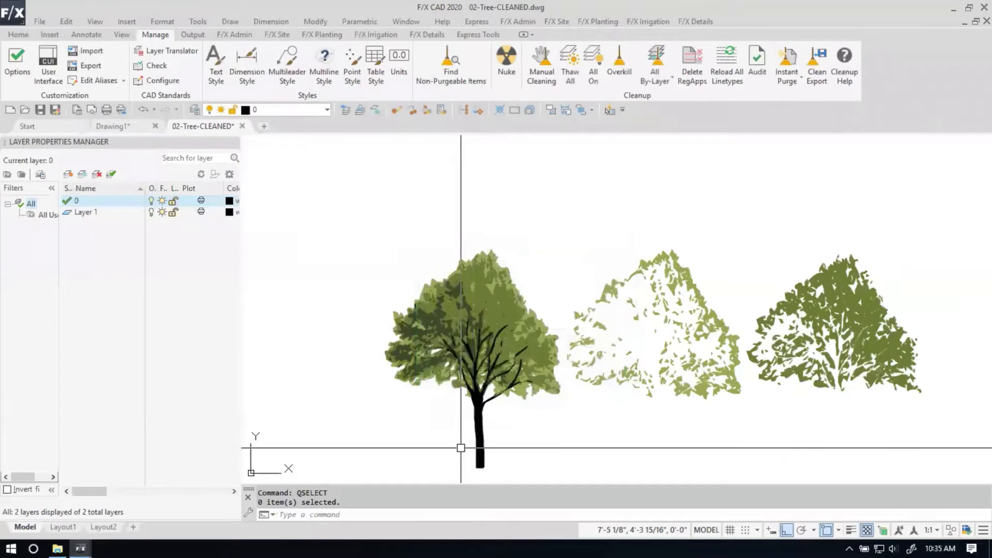
{"action": "key", "text": "Escape"}
{"action": "type", "text": "qsel"}
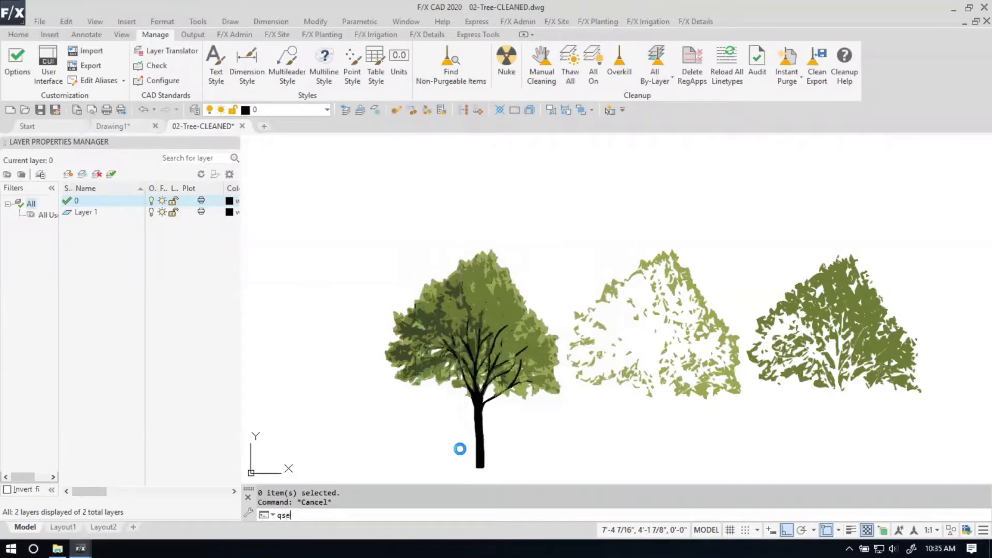
{"action": "key", "text": "Return"}
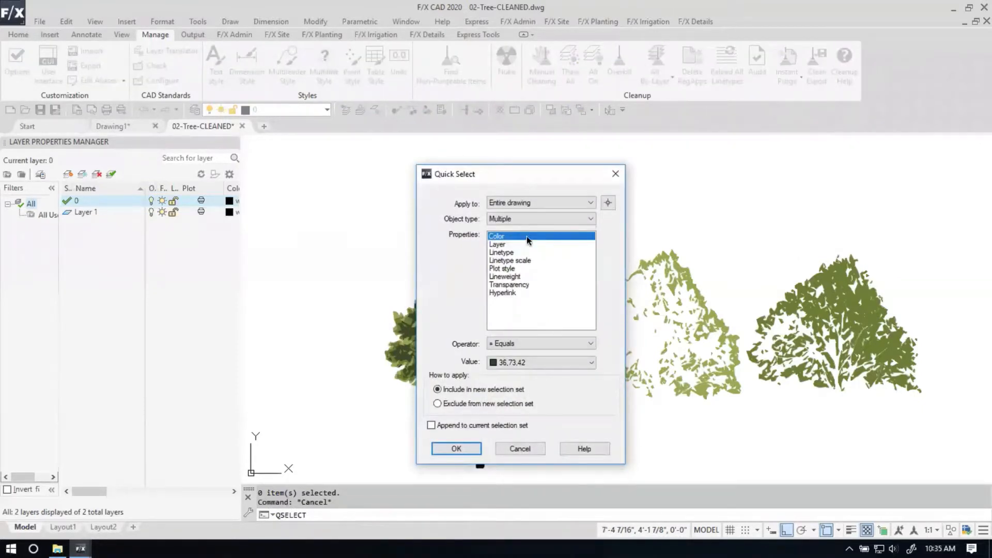
{"action": "left_click", "coordinate": [526, 218]}
{"action": "left_click", "coordinate": [532, 251]}
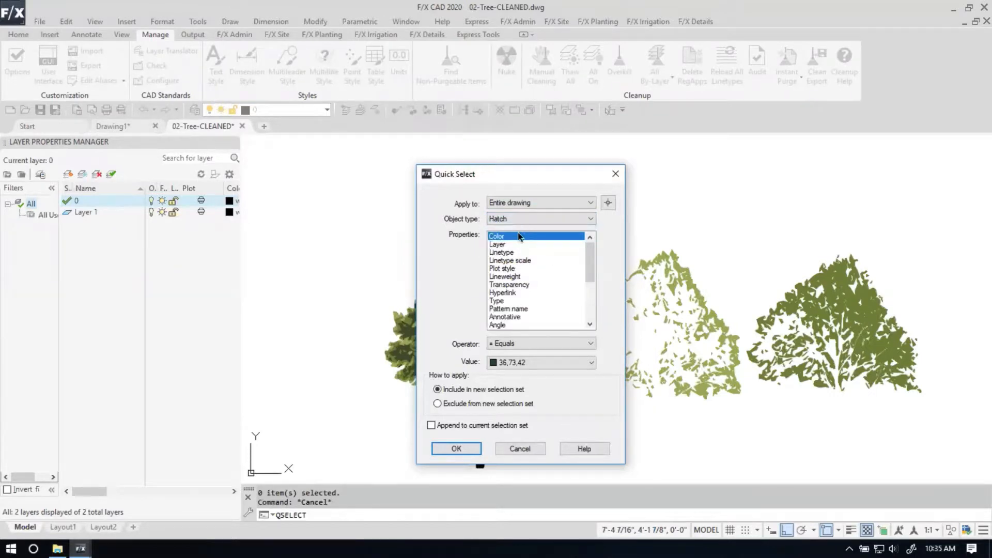
{"action": "left_click", "coordinate": [455, 449]}
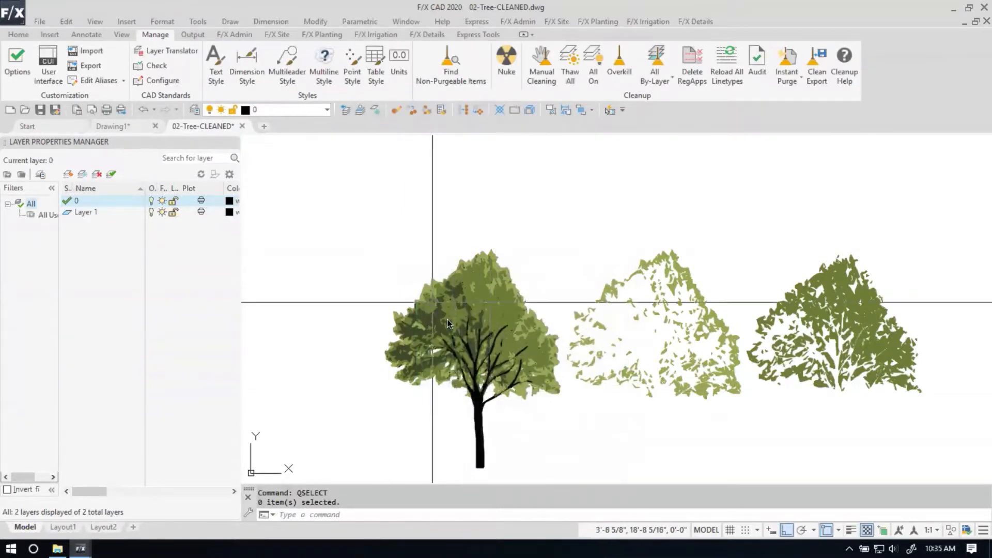
Reselect the dark-green canopy hatch and set the Quick Select Color value to 63,73,42.
{"action": "scroll", "coordinate": [447, 318], "scroll_direction": "up", "scroll_amount": 3}
{"action": "left_click", "coordinate": [434, 303]}
{"action": "left_click", "coordinate": [426, 309]}
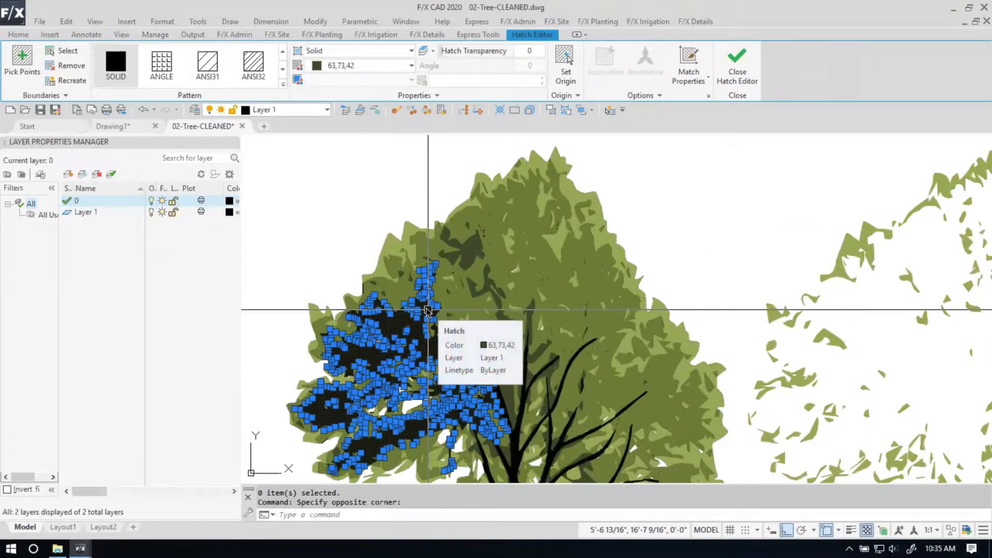
{"action": "type", "text": "qselect"}
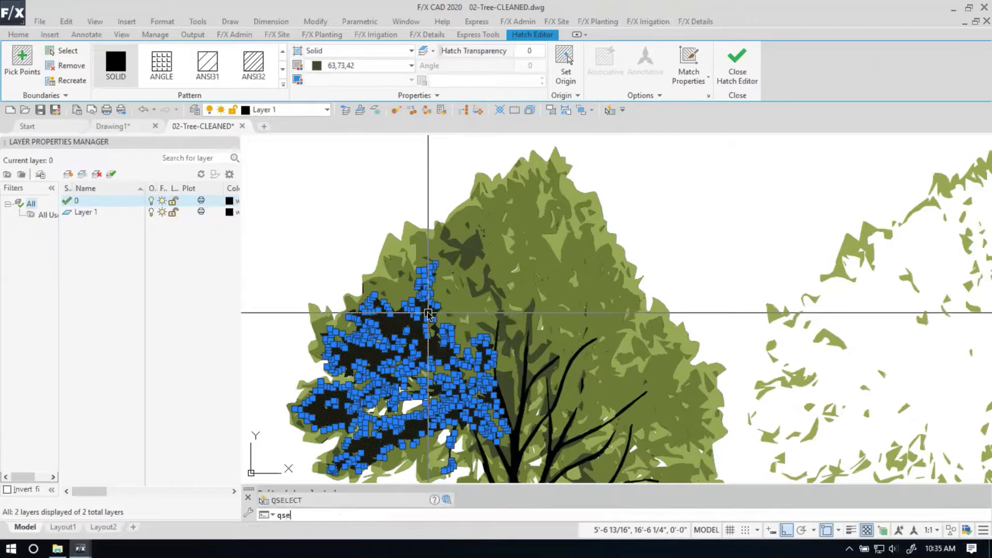
{"action": "key", "text": "Return"}
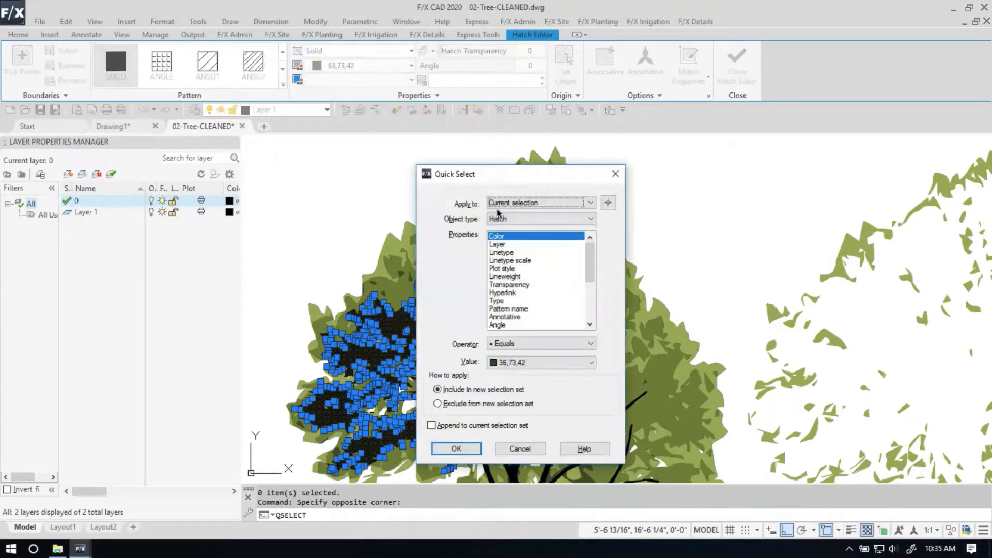
{"action": "left_click", "coordinate": [505, 361]}
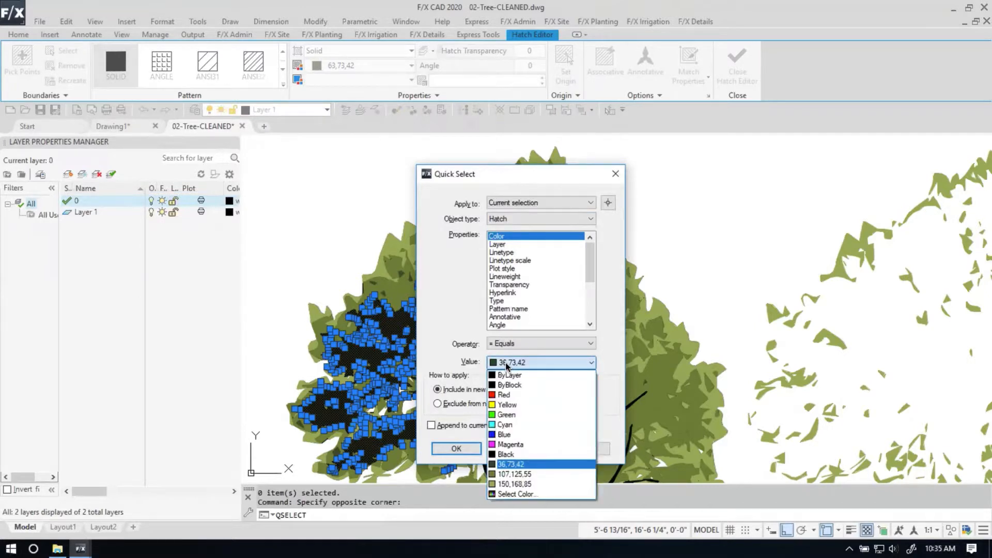
{"action": "left_click", "coordinate": [515, 493]}
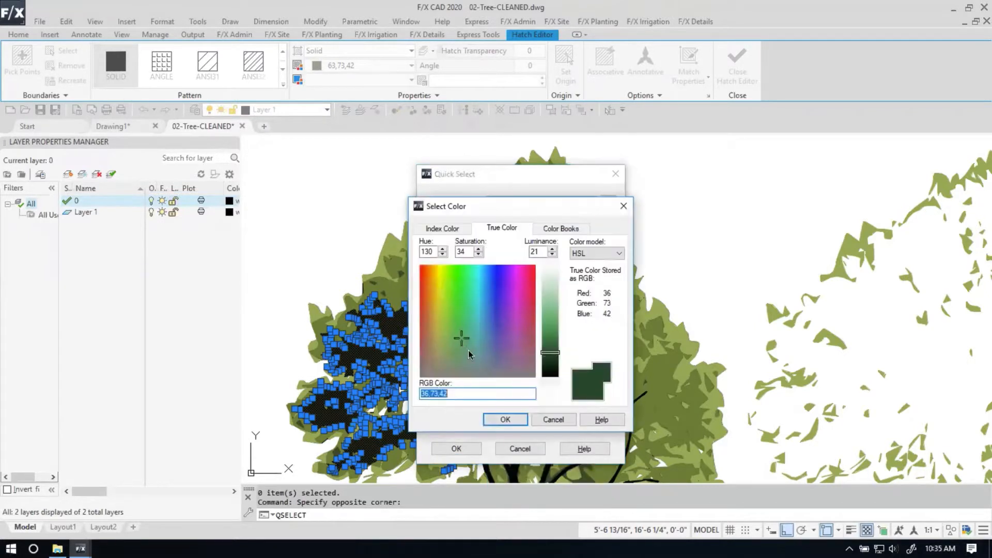
{"action": "type", "text": "63,73,52"}
{"action": "key", "text": "BackSpace"}
{"action": "key", "text": "BackSpace"}
{"action": "type", "text": "4"}
{"action": "left_click", "coordinate": [501, 419]}
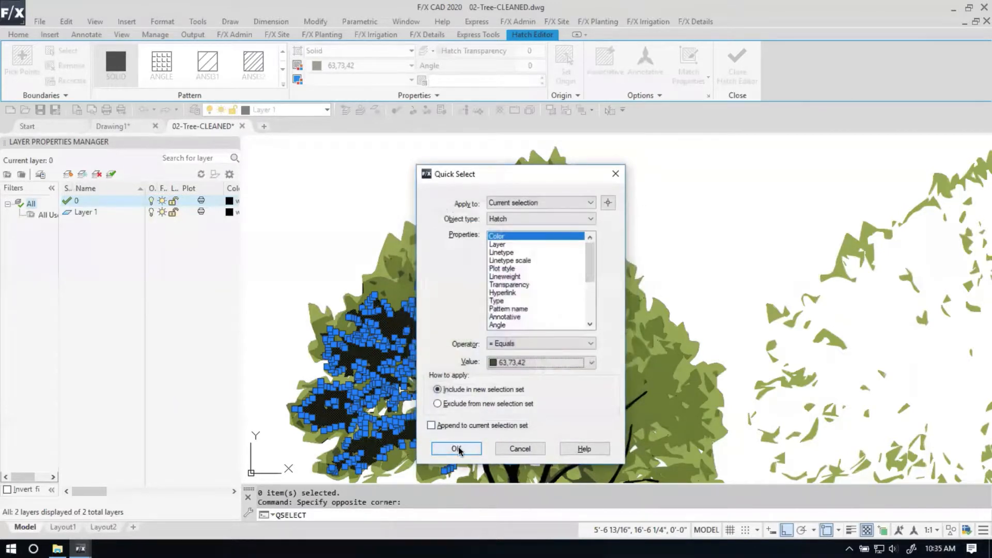
Apply Quick Select to the current selection, and clear the selected dark-green hatch.
{"action": "left_click", "coordinate": [456, 448]}
{"action": "mouse_move", "coordinate": [472, 421]}
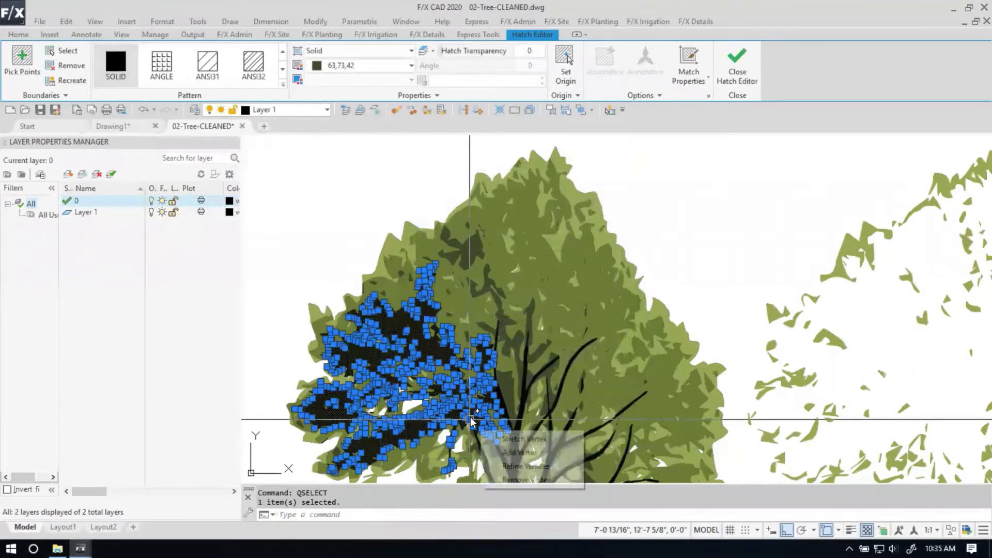
{"action": "key", "text": "Escape"}
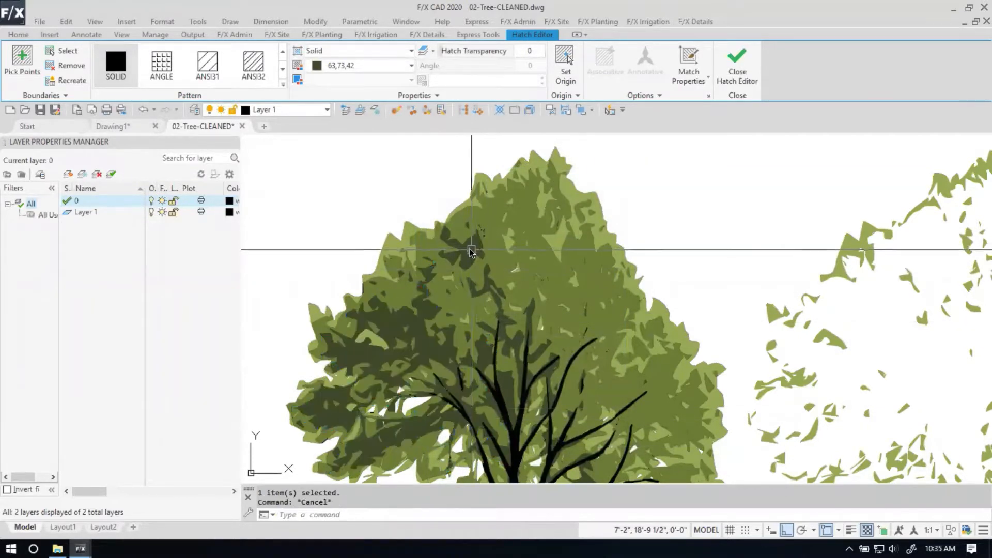
{"action": "left_click", "coordinate": [471, 251]}
{"action": "key", "text": "Escape"}
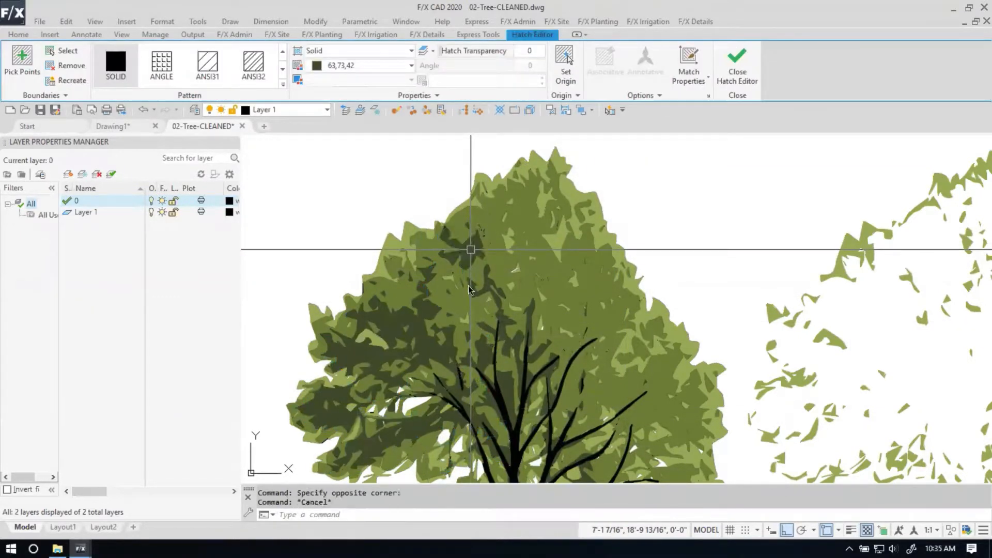
Use Quick Select on the entire drawing to select all objects whose Color equals 63,73,42.
{"action": "scroll", "coordinate": [470, 289], "scroll_direction": "down", "scroll_amount": 3}
{"action": "type", "text": "qse"}
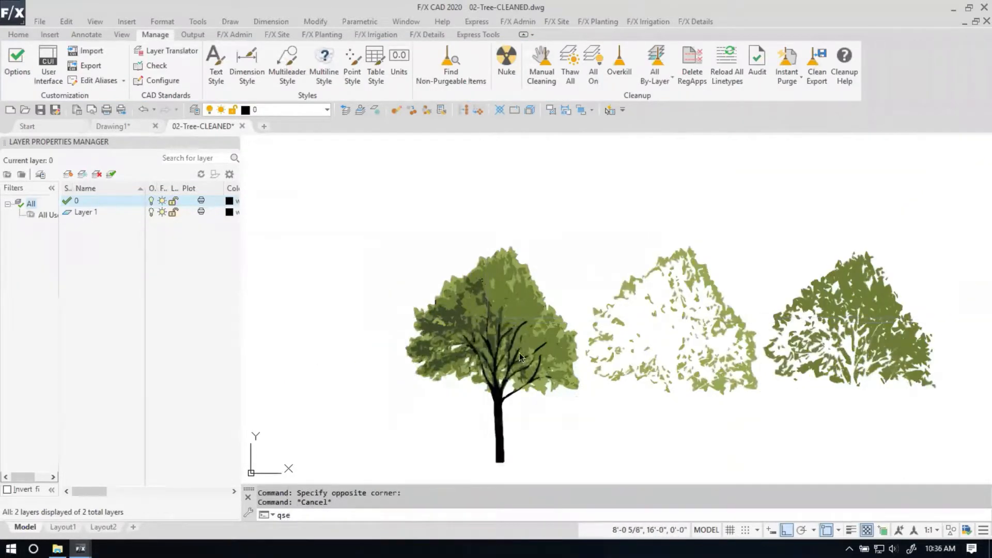
{"action": "key", "text": "Return"}
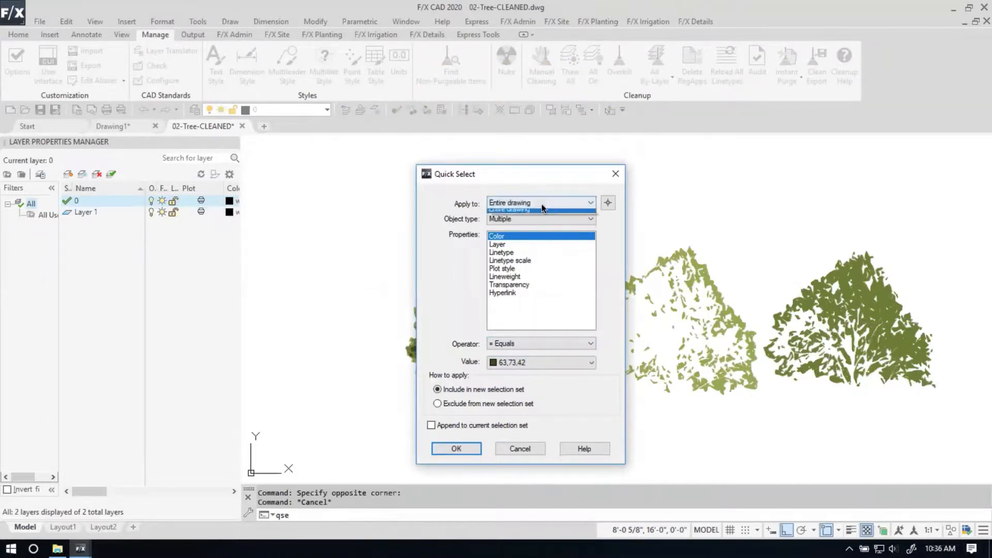
{"action": "left_click", "coordinate": [529, 217]}
{"action": "left_click", "coordinate": [530, 216]}
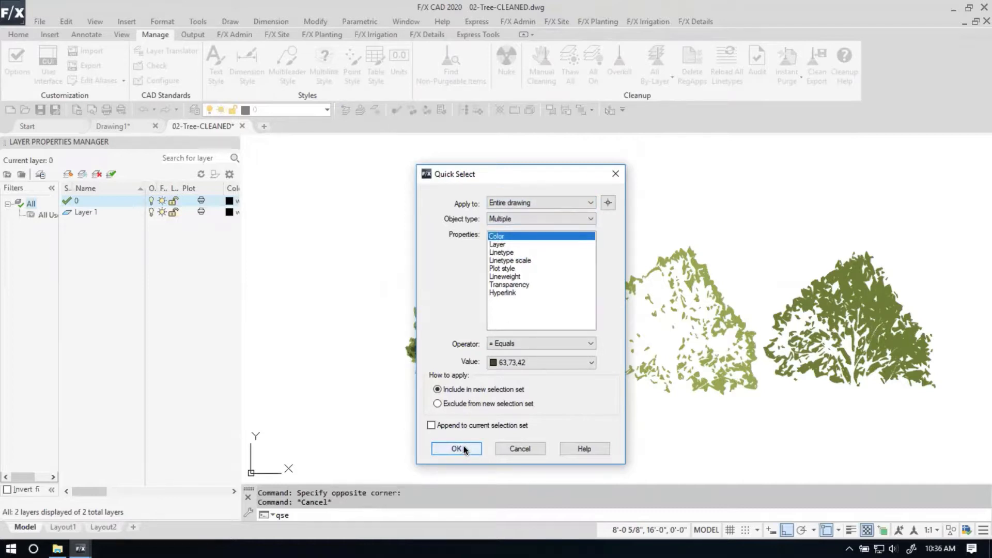
{"action": "left_click", "coordinate": [456, 449]}
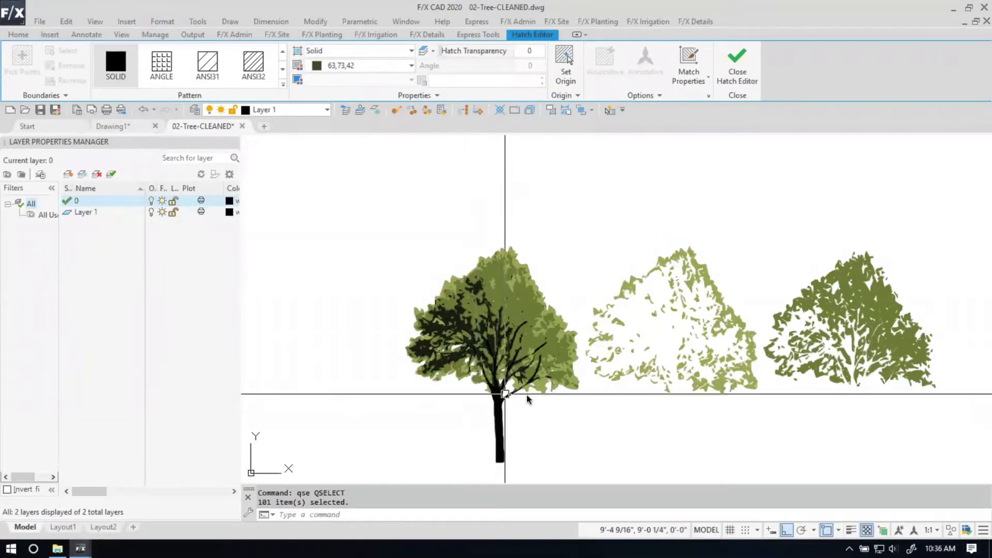
Copy the selected dark-green hatches 600 units horizontally, placing them beyond the mid-green canopy copy.
{"action": "scroll", "coordinate": [511, 414], "scroll_direction": "down", "scroll_amount": 2}
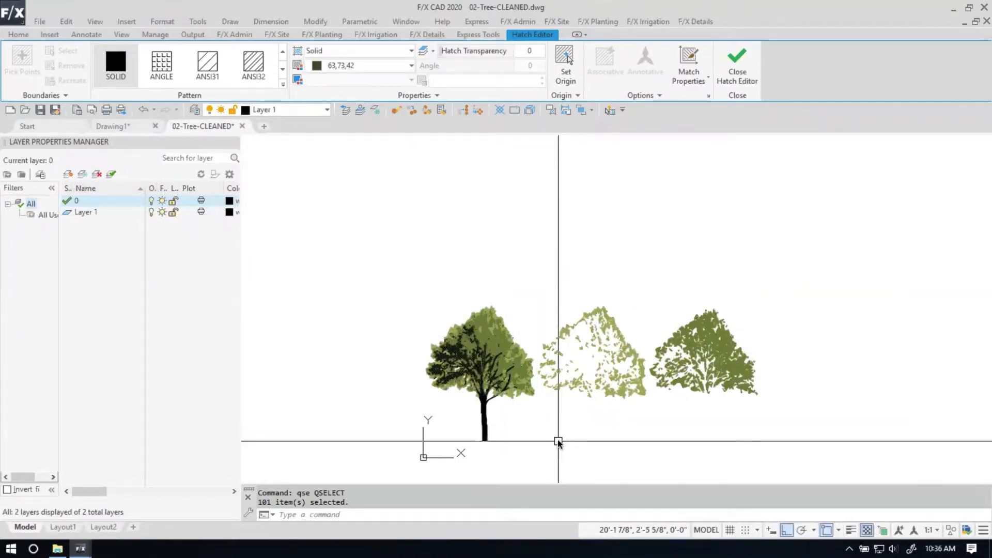
{"action": "type", "text": "C"}
{"action": "key", "text": "Return"}
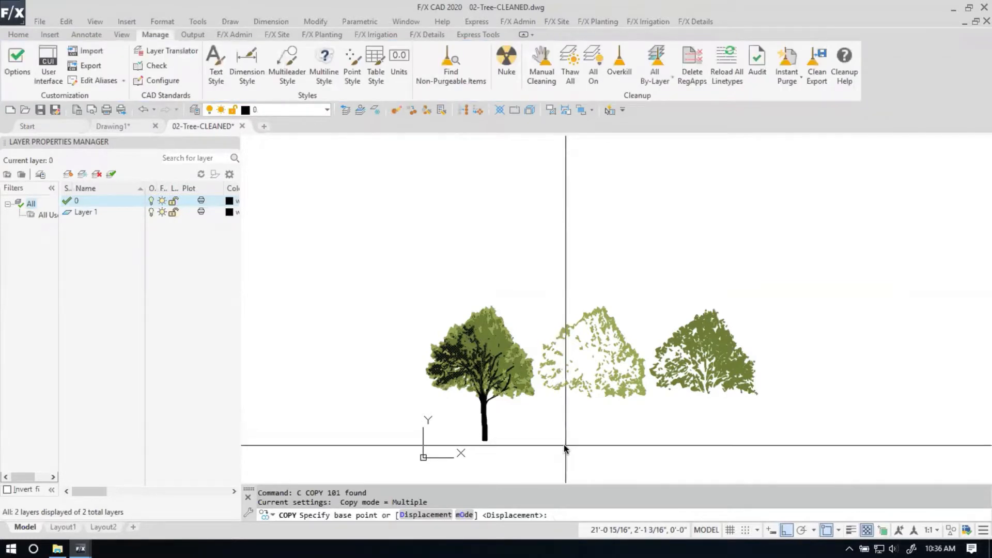
{"action": "left_click", "coordinate": [565, 447]}
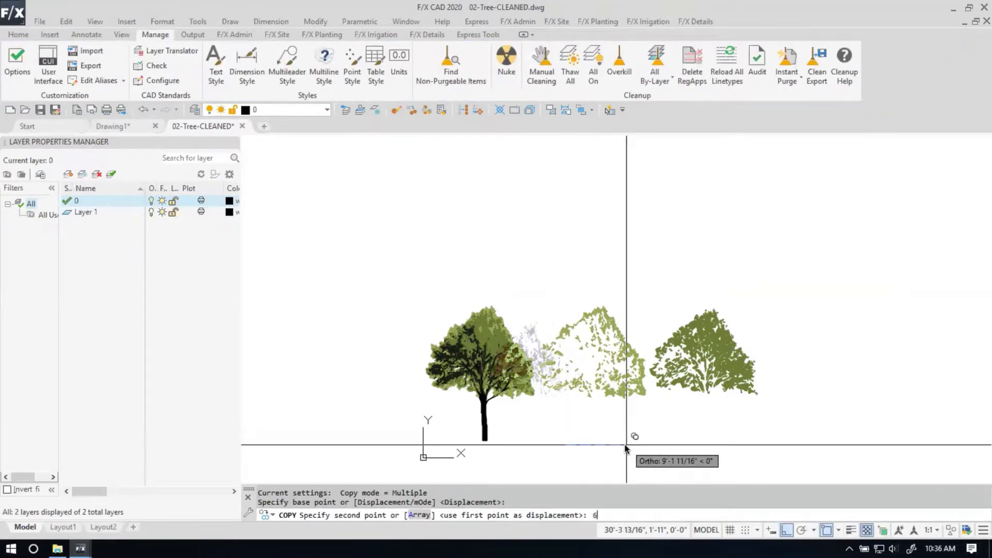
{"action": "key", "text": "Return"}
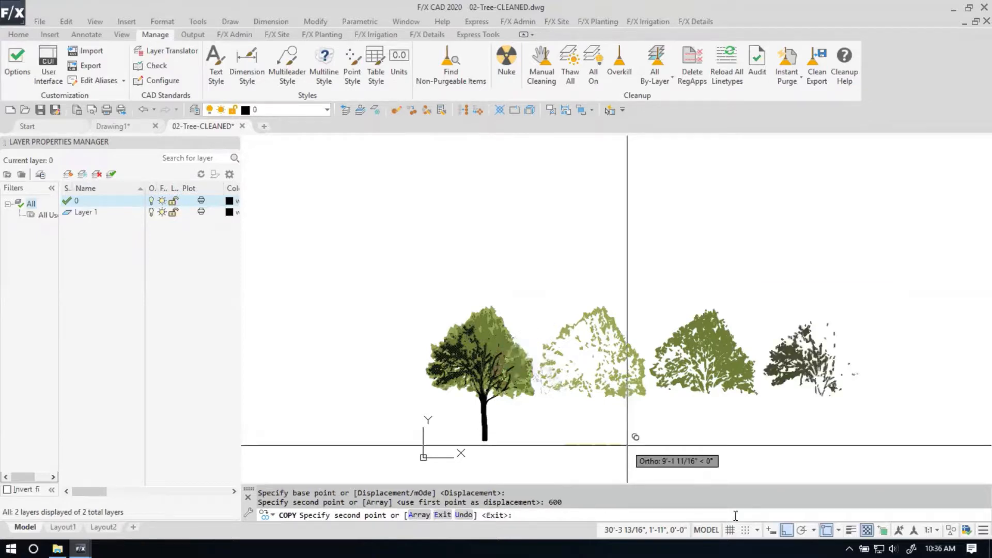
{"action": "key", "text": "Escape"}
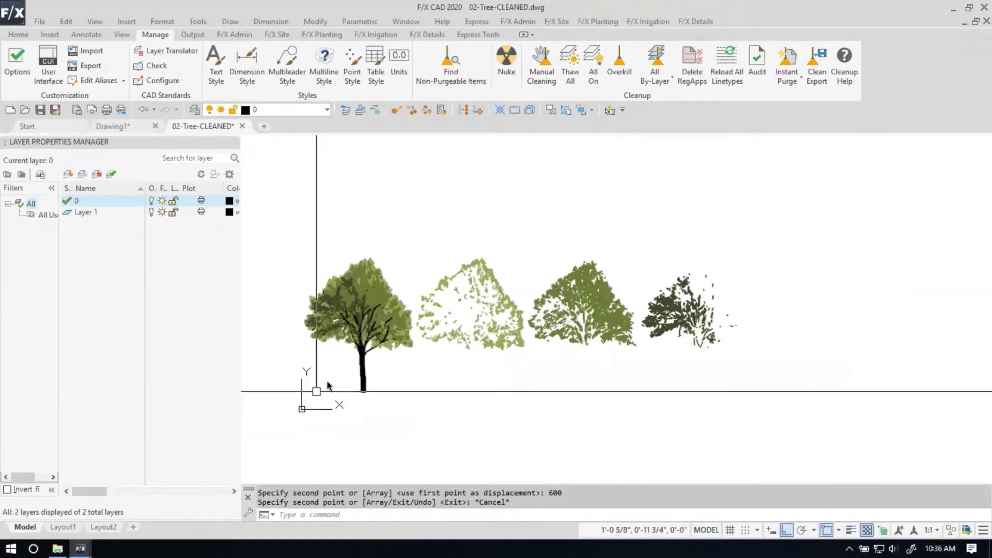
Select the original tree's black trunk hatch and start Quick Select, applied to the entire drawing.
{"action": "scroll", "coordinate": [317, 390], "scroll_direction": "up", "scroll_amount": 4}
{"action": "left_click", "coordinate": [414, 314]}
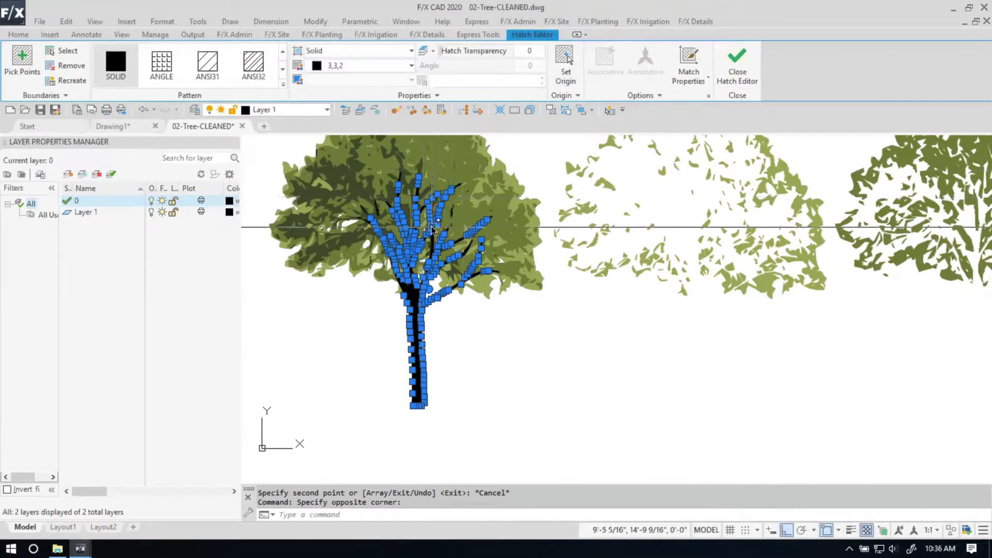
{"action": "mouse_move", "coordinate": [434, 232]}
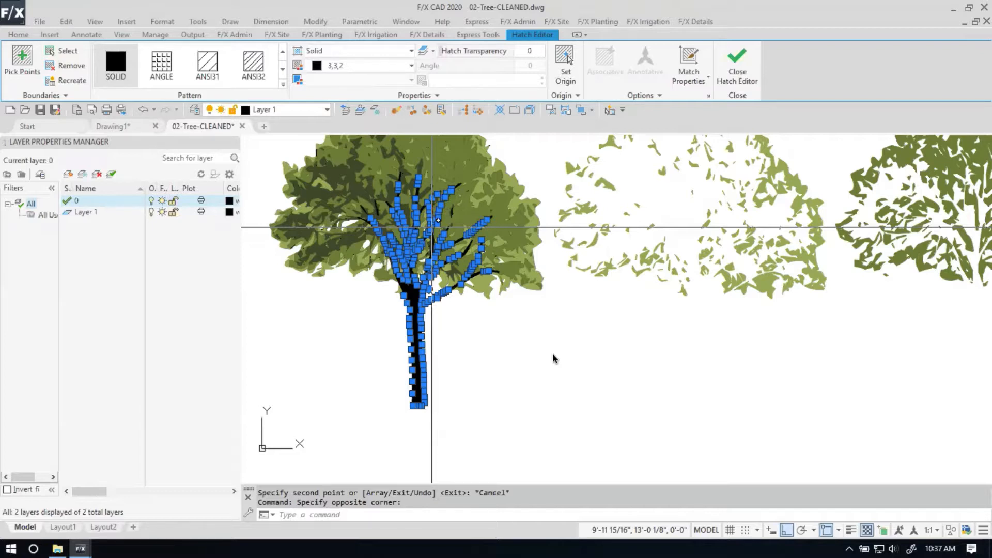
{"action": "key", "text": "Escape"}
{"action": "type", "text": "e"}
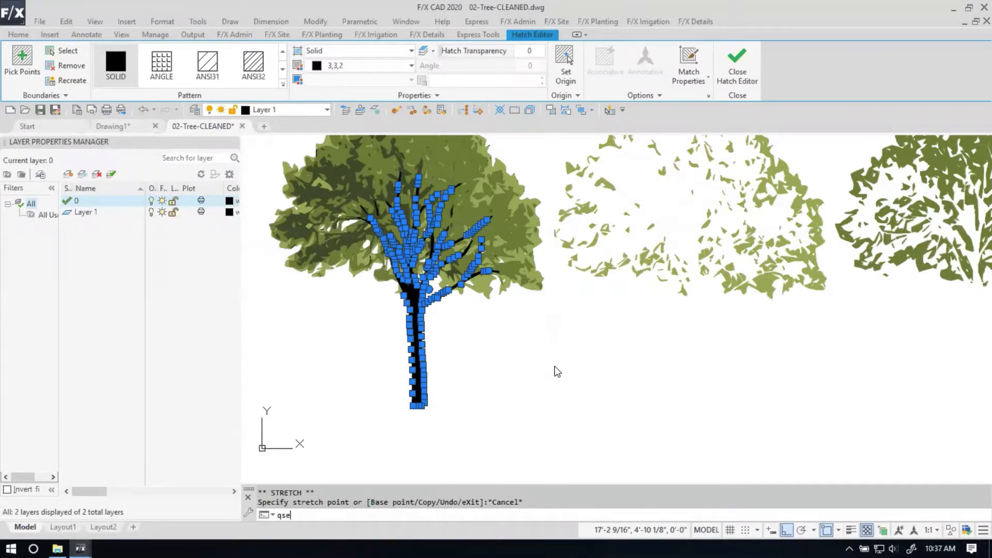
{"action": "key", "text": "Return"}
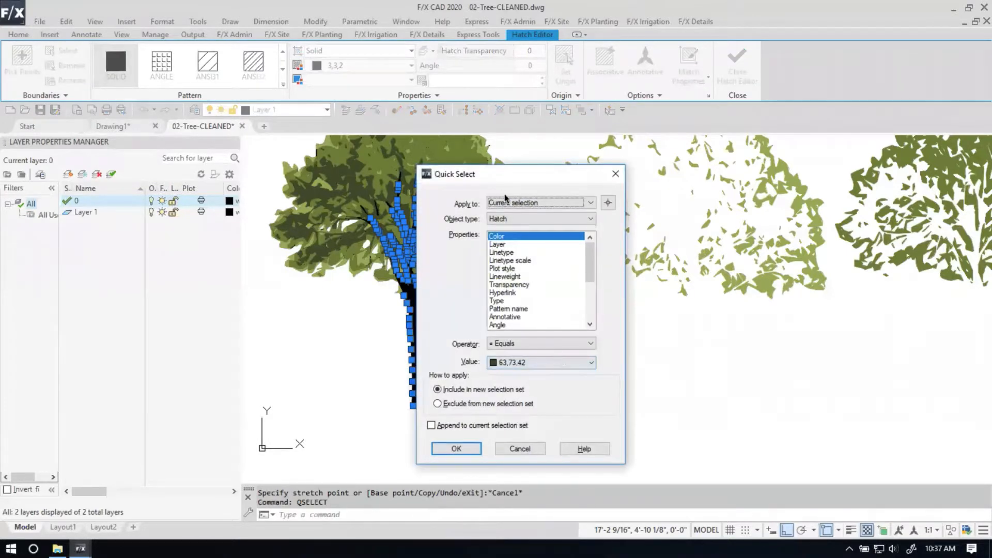
{"action": "left_click", "coordinate": [505, 201]}
{"action": "left_click", "coordinate": [512, 211]}
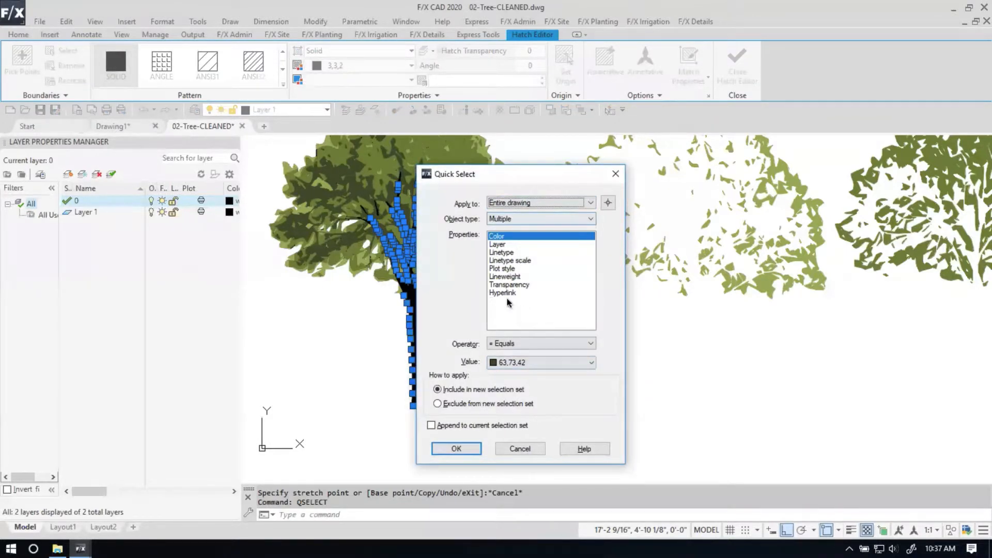
Quick Select all objects of type Hatch whose Color equals the true color 3,3,2.
{"action": "left_click", "coordinate": [533, 362]}
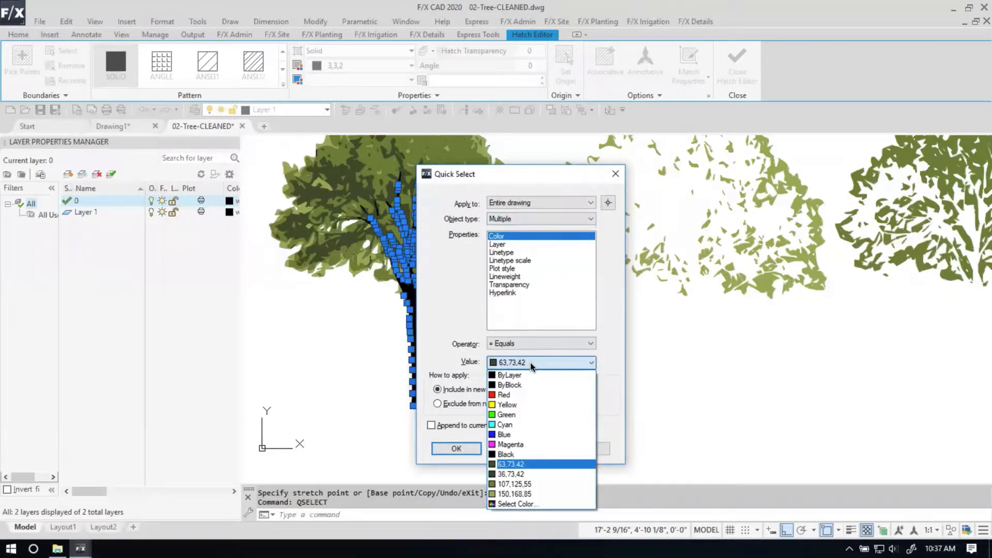
{"action": "left_click", "coordinate": [537, 504]}
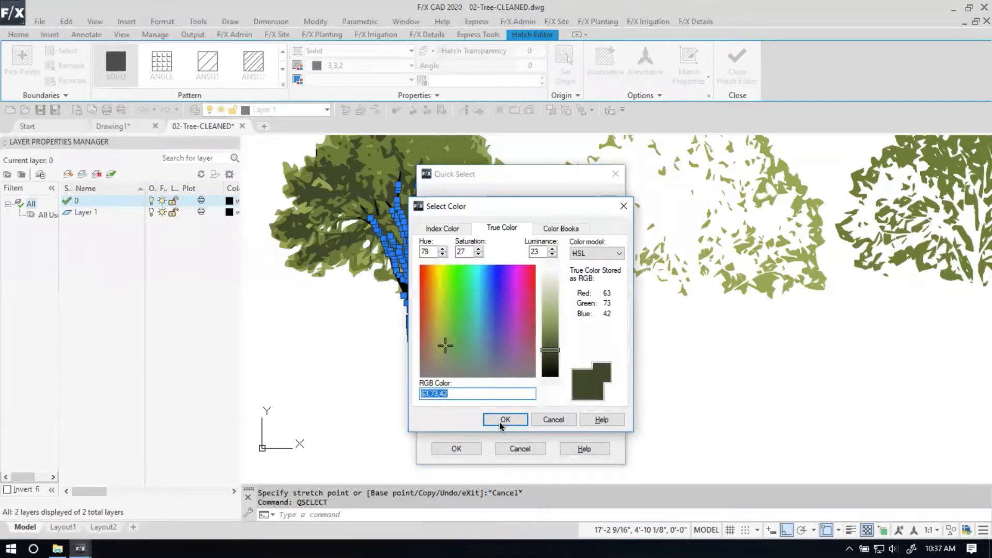
{"action": "type", "text": "3,"}
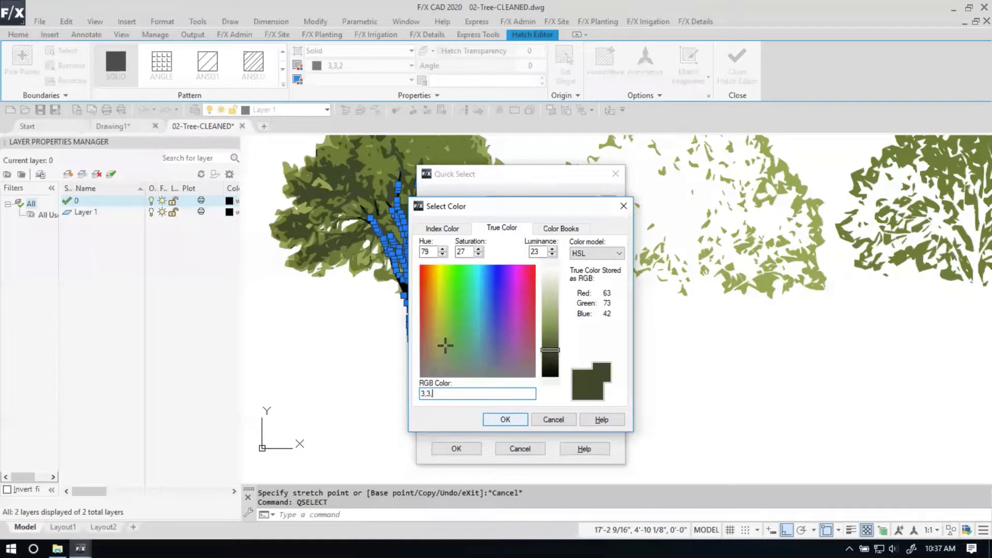
{"action": "left_click", "coordinate": [500, 421]}
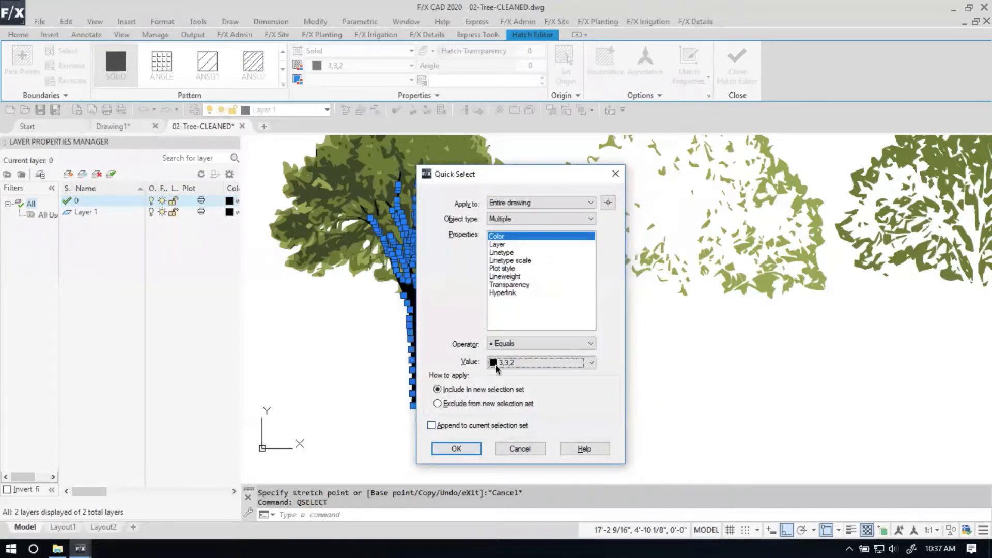
{"action": "left_click", "coordinate": [525, 222]}
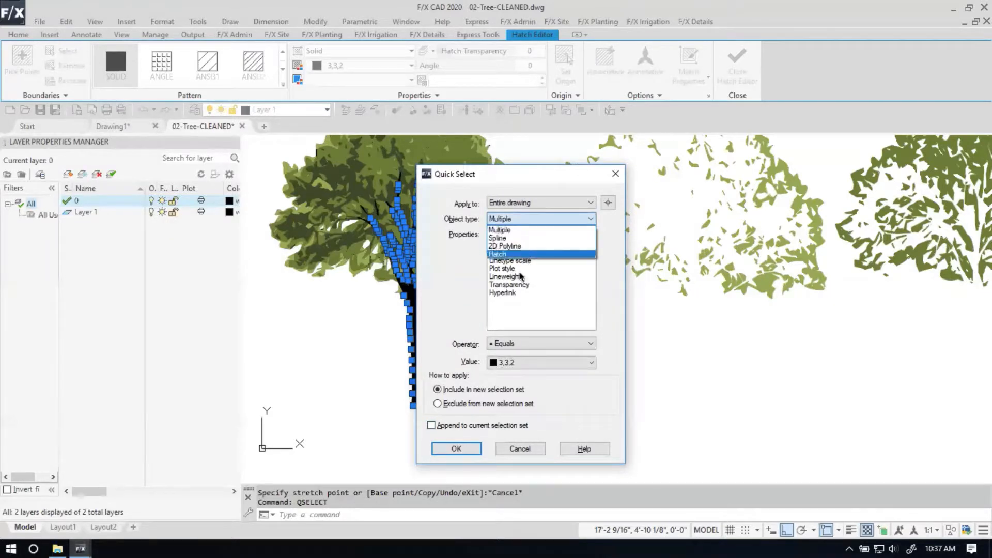
{"action": "left_click", "coordinate": [519, 273]}
{"action": "left_click", "coordinate": [460, 453]}
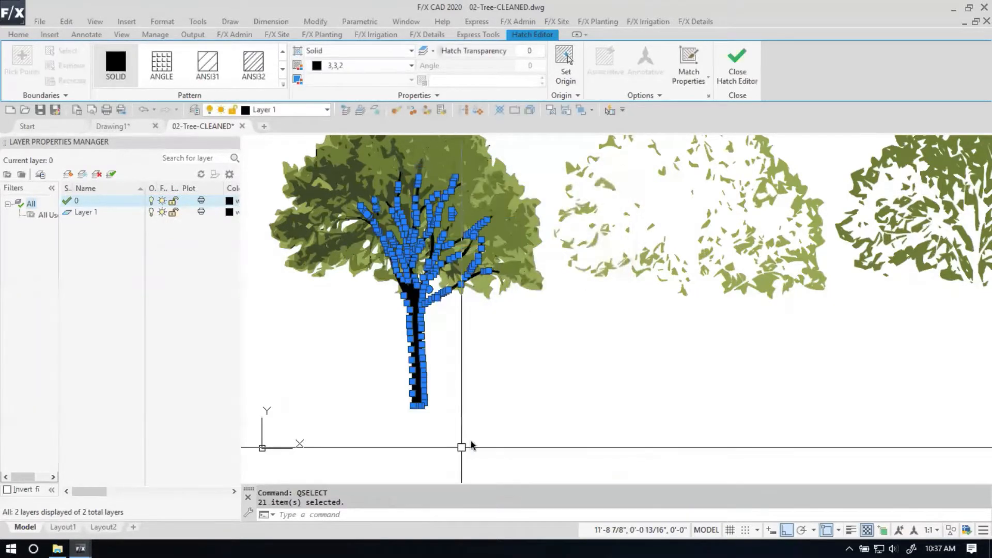
Copy the selected black trunk and branch hatches 800 units horizontally, beyond the dark-green canopy copy.
{"action": "scroll", "coordinate": [503, 408], "scroll_direction": "down", "scroll_amount": 3}
{"action": "scroll", "coordinate": [503, 409], "scroll_direction": "down", "scroll_amount": 2}
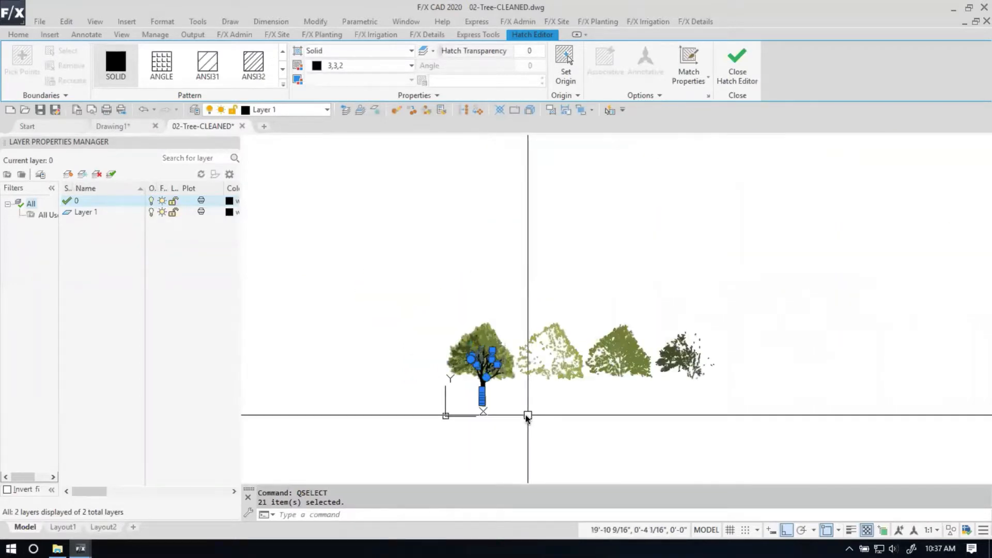
{"action": "type", "text": "c"}
{"action": "key", "text": "Return"}
{"action": "left_click", "coordinate": [527, 439]}
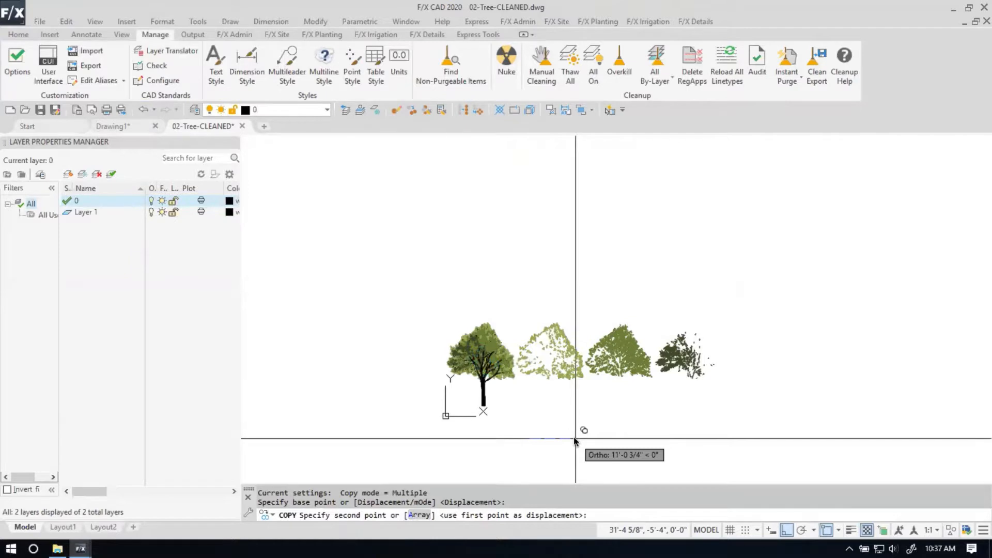
{"action": "type", "text": "800"}
{"action": "key", "text": "Return"}
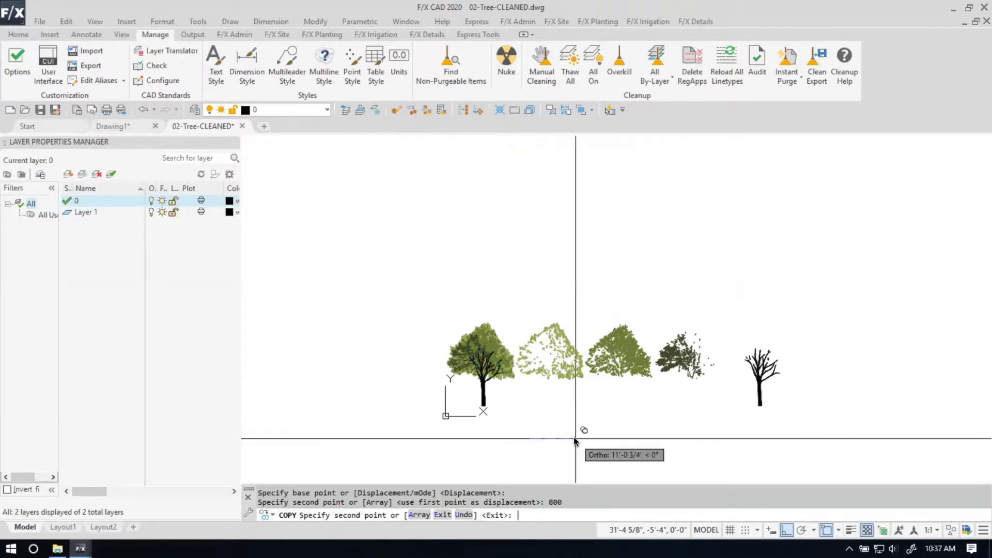
{"action": "key", "text": "Escape"}
Examine the separated light-green, mid-green, dark-green and trunk copies up close beside the original tree.
{"action": "scroll", "coordinate": [547, 378], "scroll_direction": "up", "scroll_amount": 4}
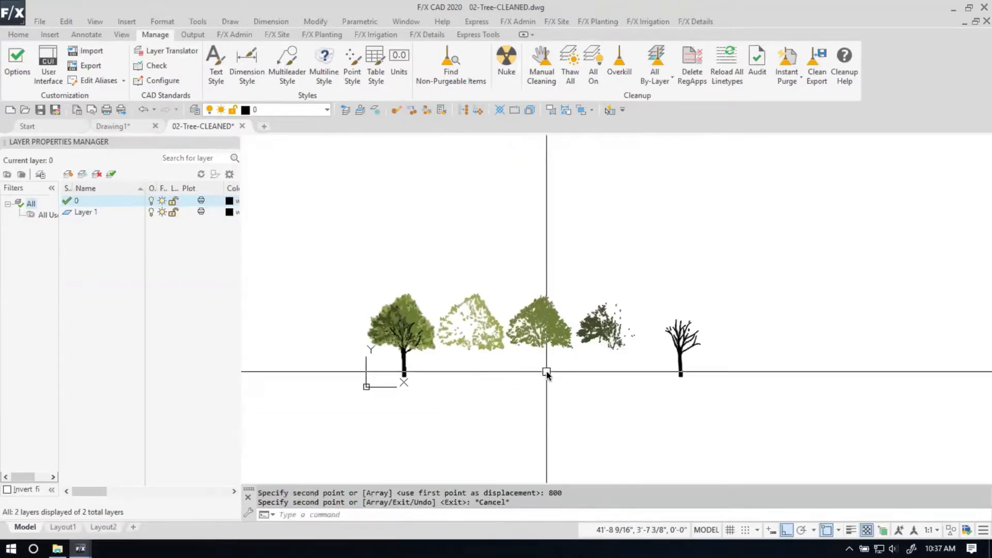
{"action": "scroll", "coordinate": [488, 368], "scroll_direction": "down", "scroll_amount": 2}
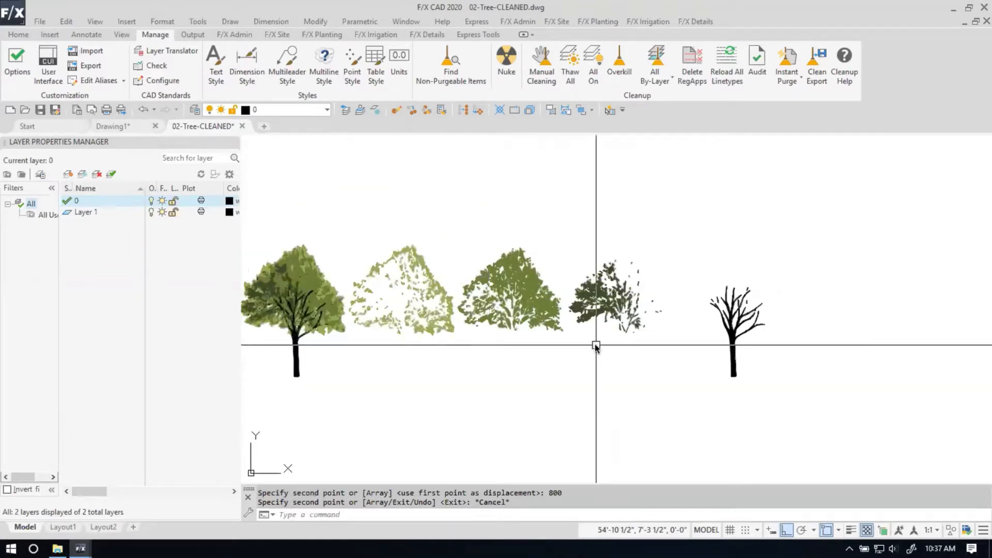
{"action": "scroll", "coordinate": [561, 335], "scroll_direction": "up", "scroll_amount": 3}
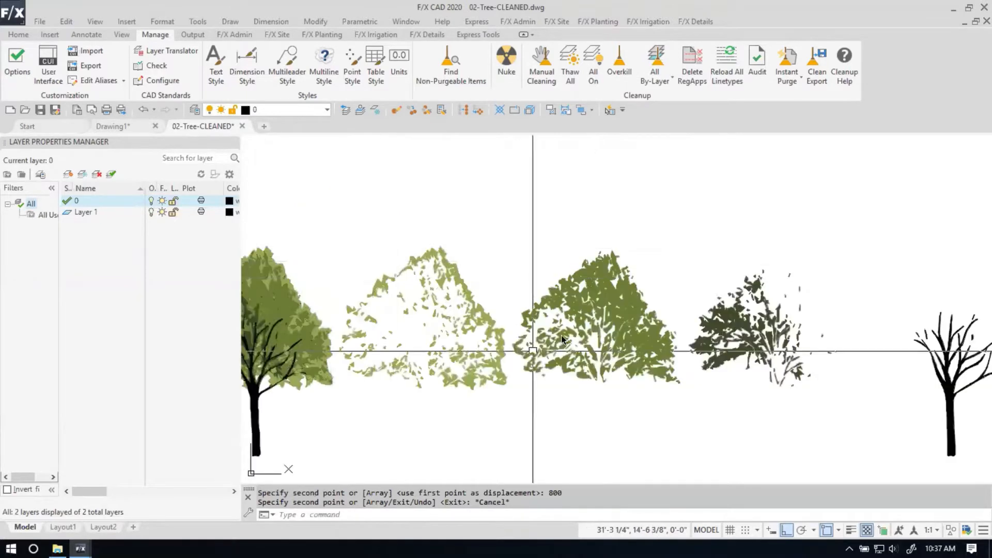
{"action": "scroll", "coordinate": [561, 333], "scroll_direction": "up", "scroll_amount": 2}
{"action": "scroll", "coordinate": [563, 328], "scroll_direction": "down", "scroll_amount": 2}
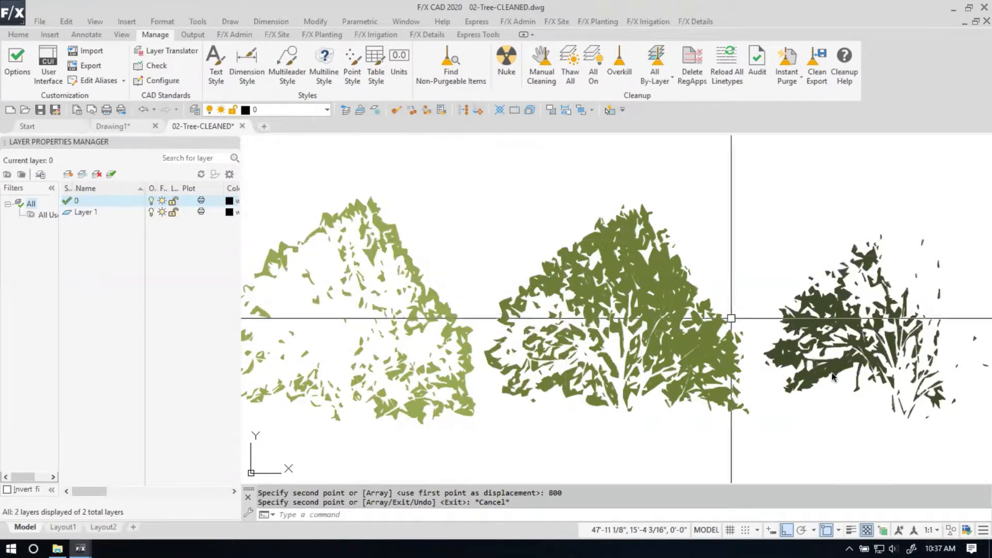
{"action": "scroll", "coordinate": [822, 349], "scroll_direction": "down", "scroll_amount": 2}
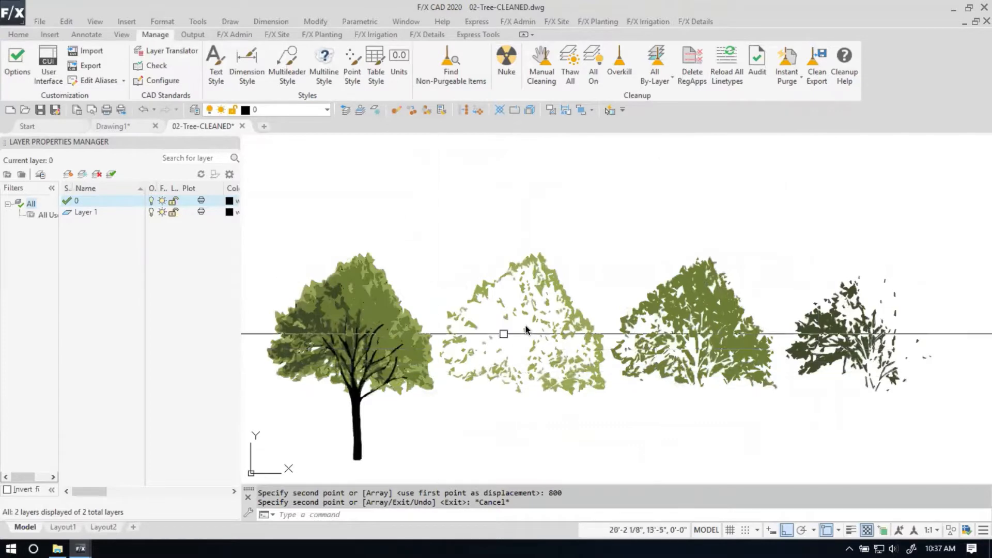
{"action": "scroll", "coordinate": [516, 325], "scroll_direction": "up", "scroll_amount": 3}
{"action": "scroll", "coordinate": [566, 310], "scroll_direction": "up", "scroll_amount": 2}
{"action": "scroll", "coordinate": [581, 310], "scroll_direction": "down", "scroll_amount": 2}
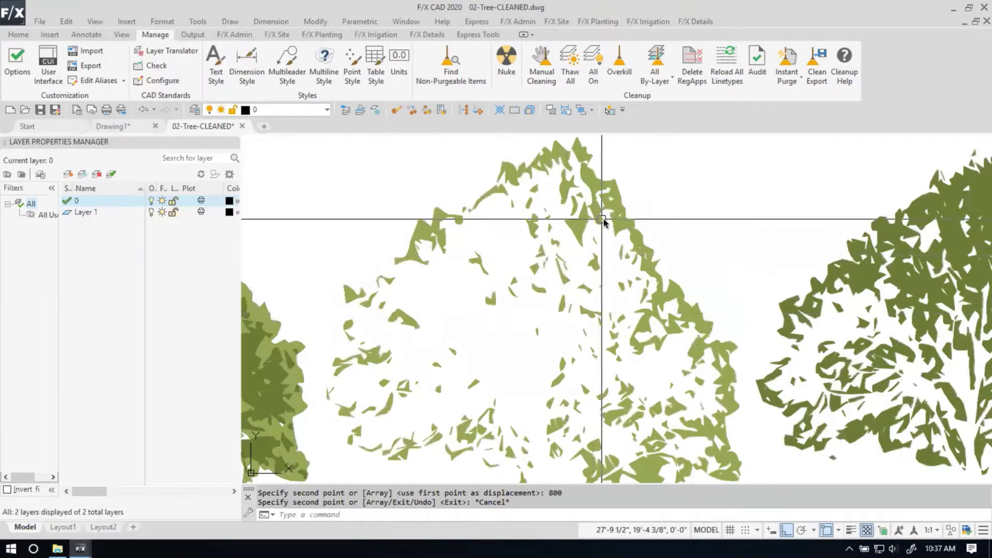
{"action": "scroll", "coordinate": [604, 238], "scroll_direction": "down", "scroll_amount": 4}
{"action": "scroll", "coordinate": [424, 248], "scroll_direction": "up", "scroll_amount": 3}
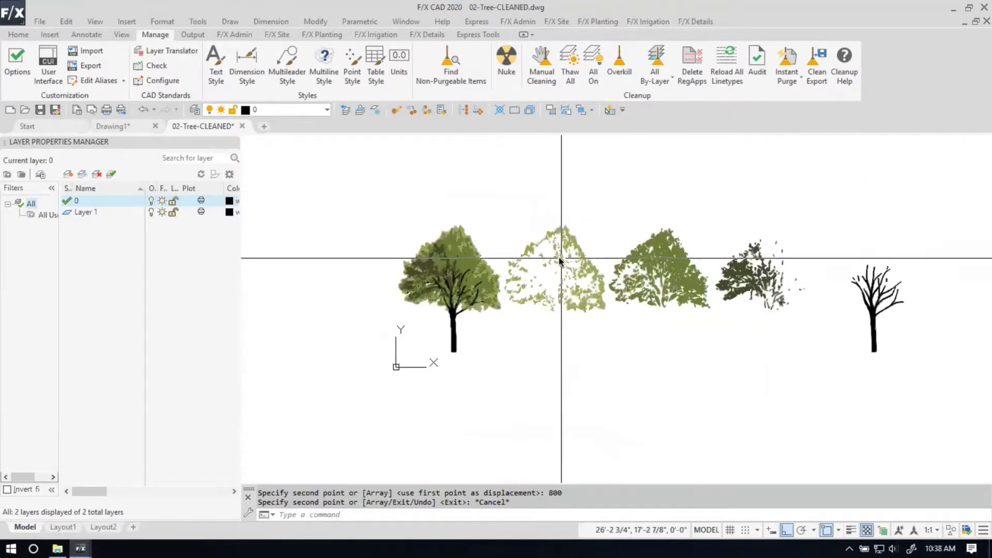
Window-select the four separated colour copies and generate boundaries for their hatches with HATCHGENERATEBOUNDARY.
{"action": "middle_click_drag", "start_coordinate": [558, 260], "coordinate": [413, 261]}
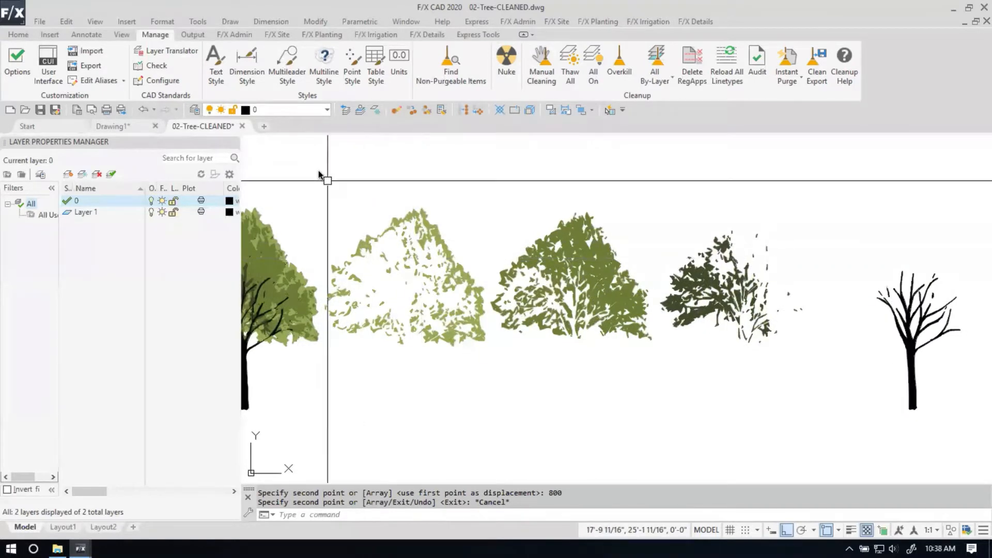
{"action": "left_click", "coordinate": [320, 157]}
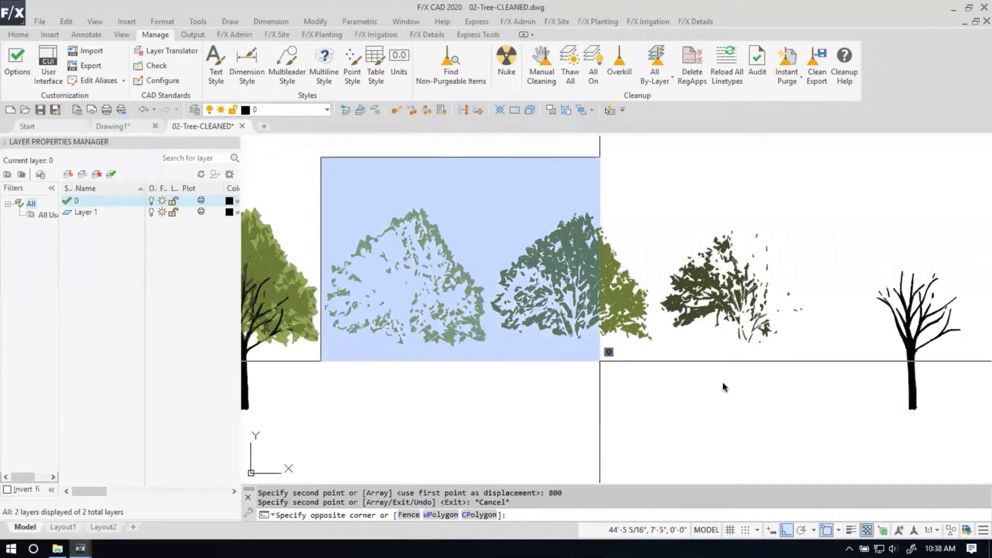
{"action": "left_click", "coordinate": [964, 428]}
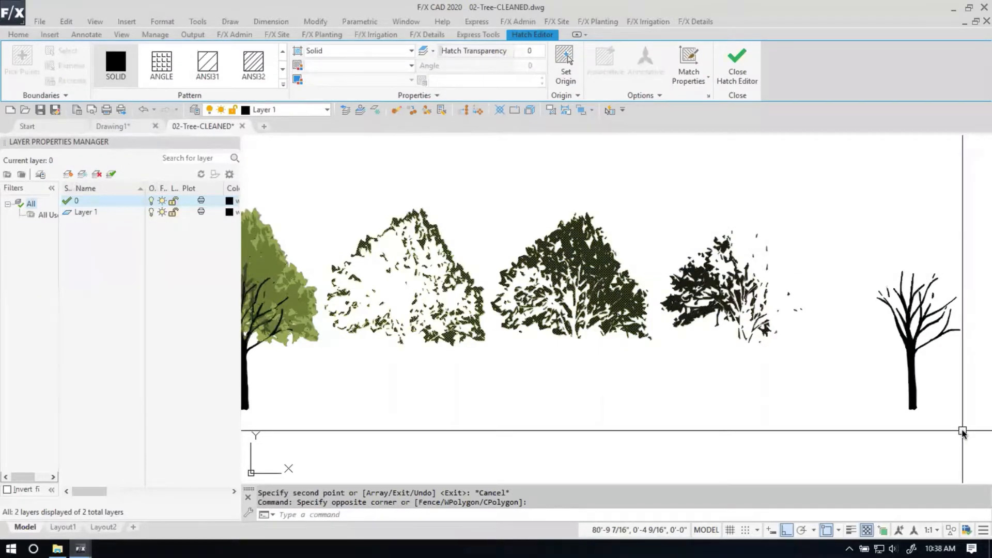
{"action": "type", "text": "hatchge"}
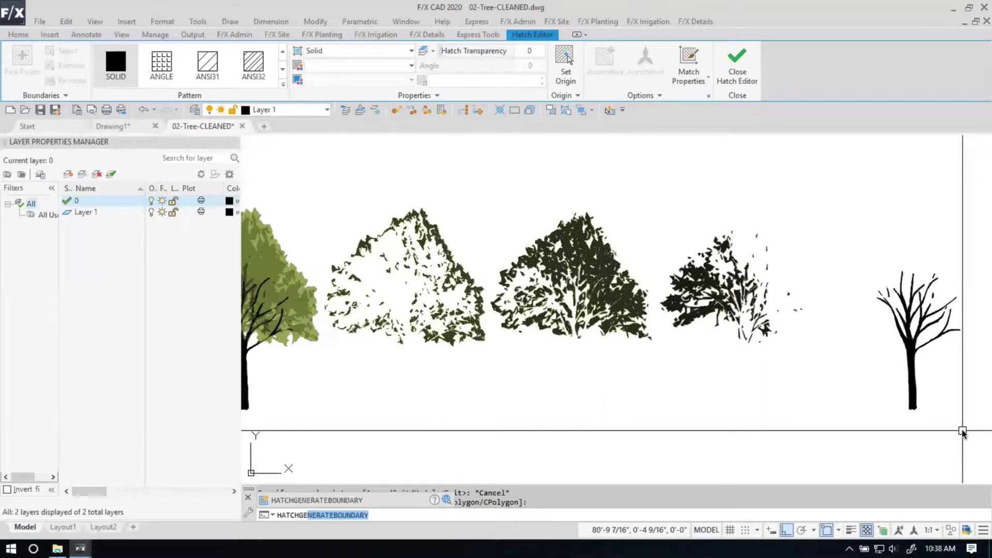
{"action": "key", "text": "Return"}
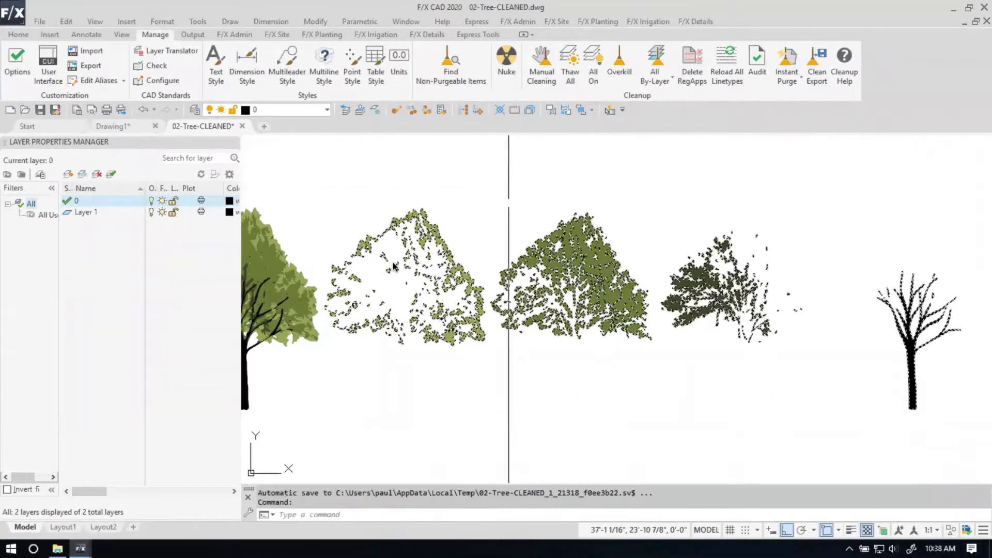
{"action": "key", "text": "Escape"}
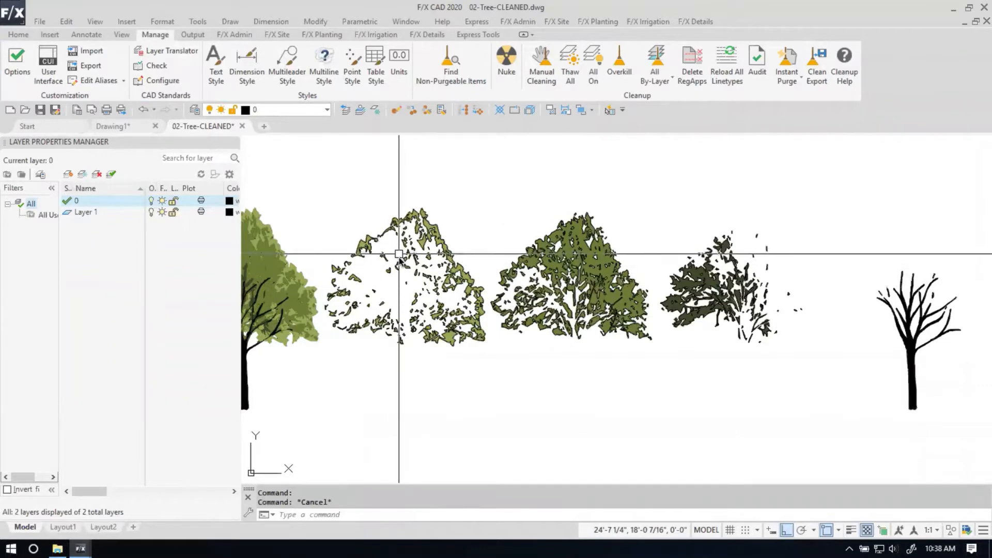
{"action": "scroll", "coordinate": [362, 246], "scroll_direction": "up", "scroll_amount": 6}
{"action": "left_click", "coordinate": [368, 254]}
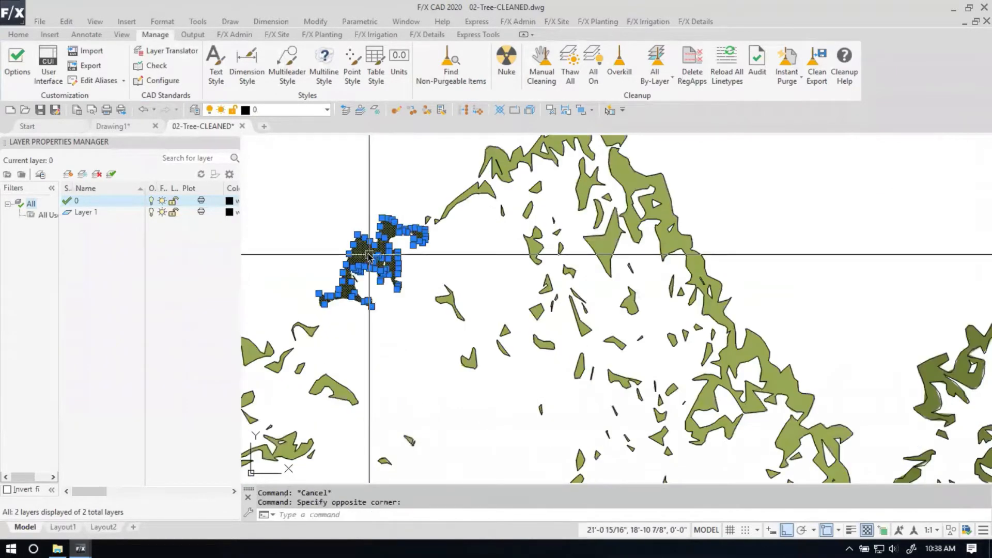
{"action": "right_click", "coordinate": [369, 255]}
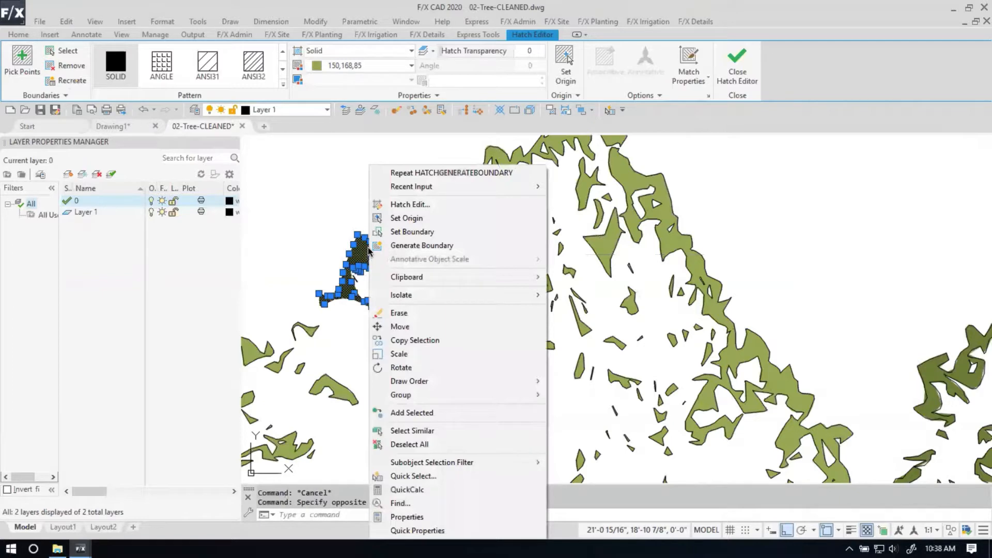
{"action": "key", "text": "Escape"}
{"action": "key", "text": "Escape"}
{"action": "scroll", "coordinate": [350, 210], "scroll_direction": "down", "scroll_amount": 6}
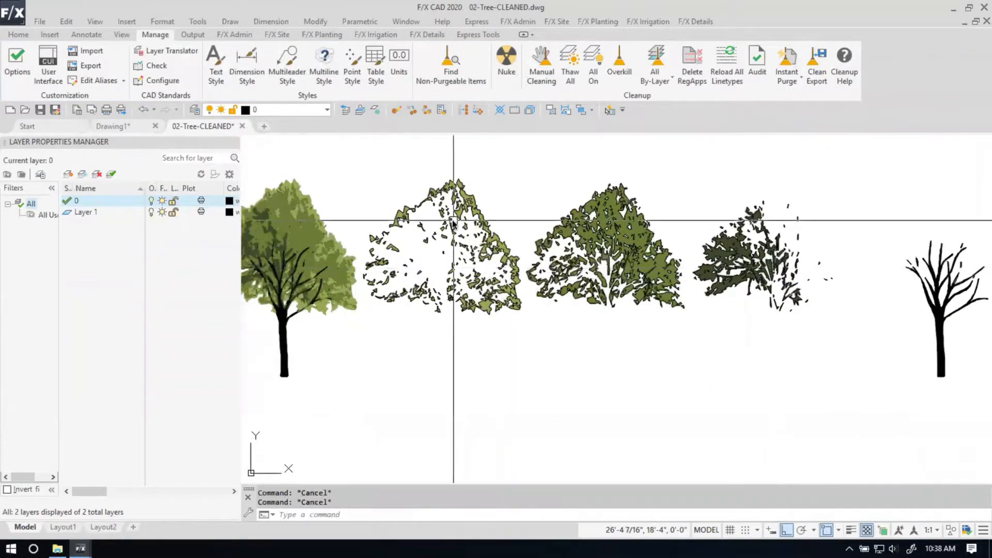
Draw a small rectangle with RECTANG below the light-green canopy copy as its colour swatch outline.
{"action": "left_click", "coordinate": [229, 34]}
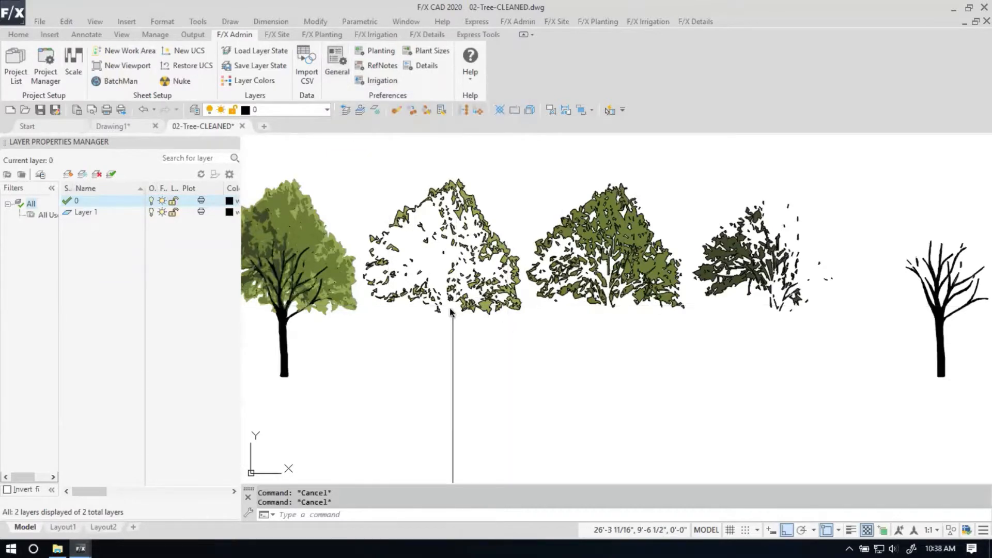
{"action": "type", "text": "rec"}
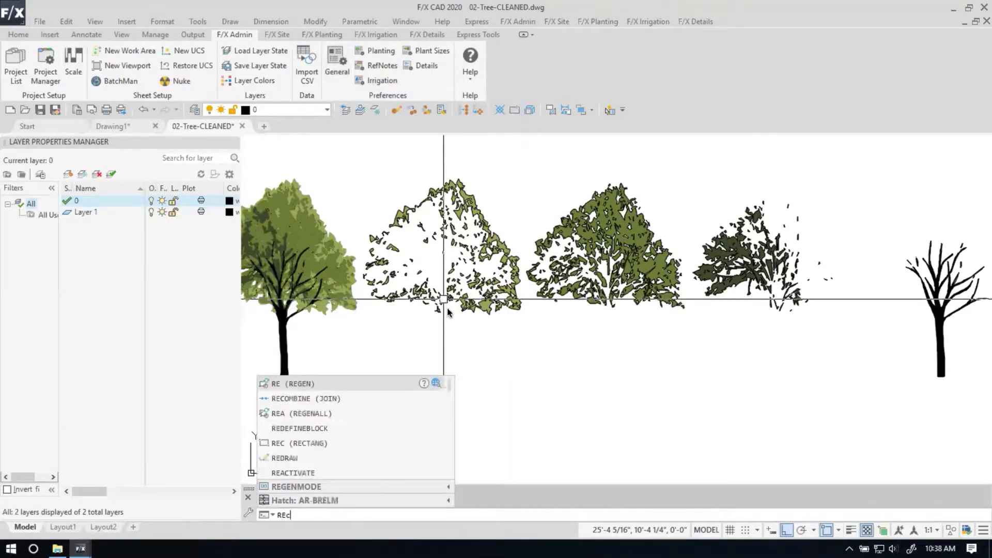
{"action": "key", "text": "Return"}
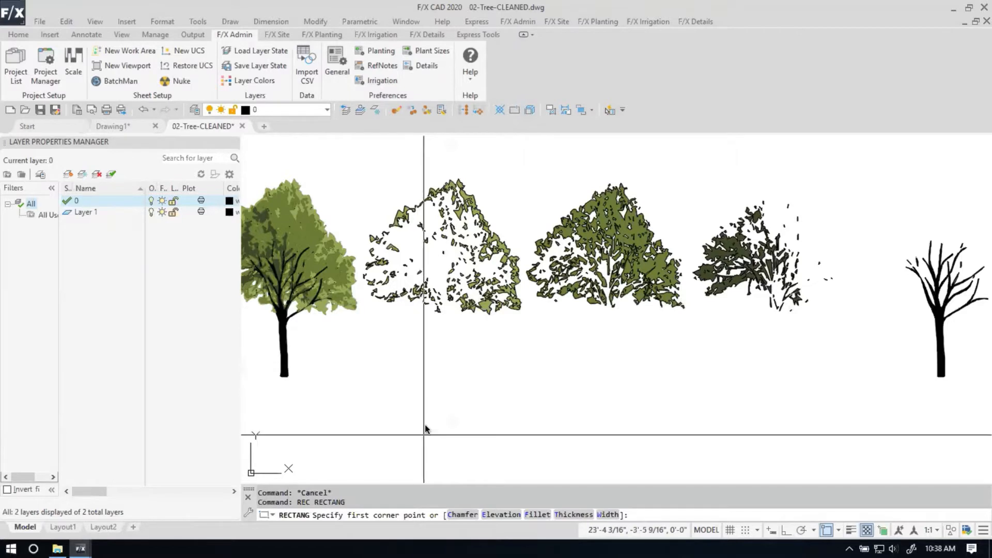
{"action": "left_click", "coordinate": [423, 414]}
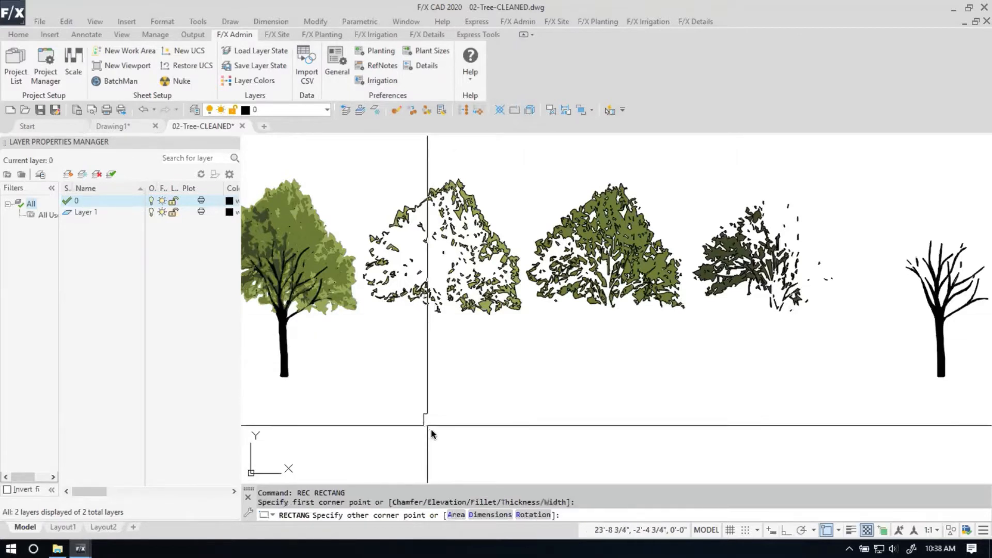
{"action": "left_click", "coordinate": [446, 427]}
Copy the swatch rectangle and paste it below each of the mid-green, dark-green and trunk copies.
{"action": "left_click", "coordinate": [447, 432]}
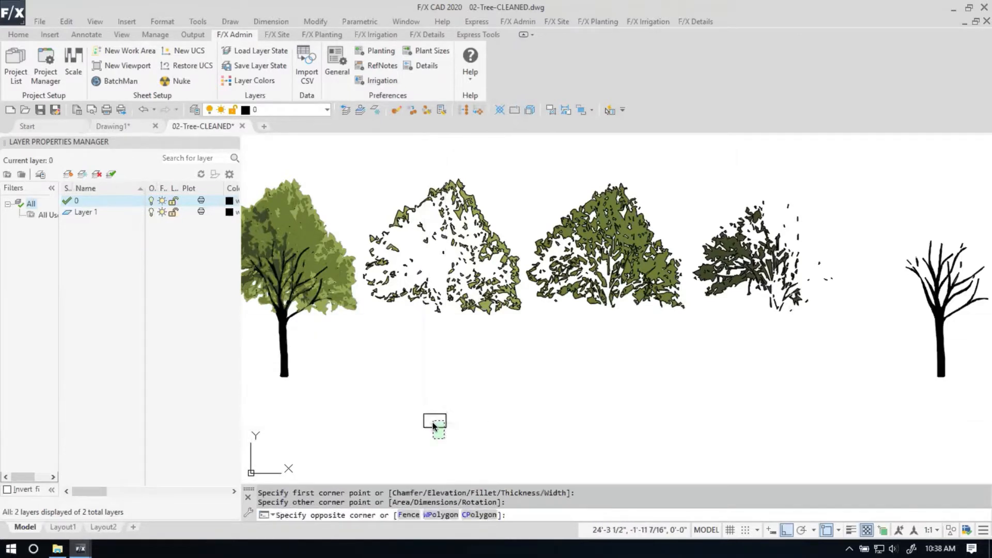
{"action": "left_click", "coordinate": [427, 413]}
{"action": "key", "text": "ctrl+c"}
{"action": "key", "text": "ctrl+v"}
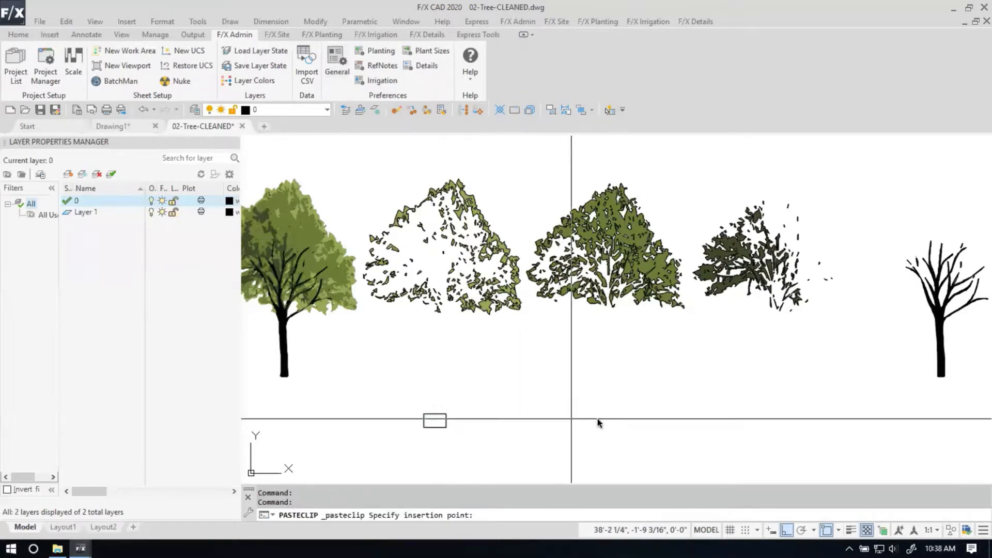
{"action": "left_click", "coordinate": [613, 427]}
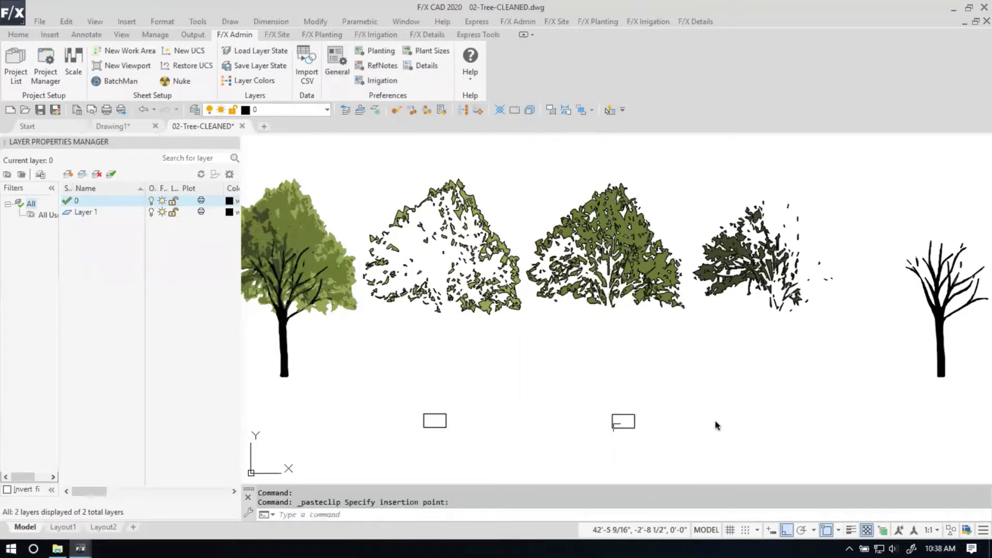
{"action": "key", "text": "Return"}
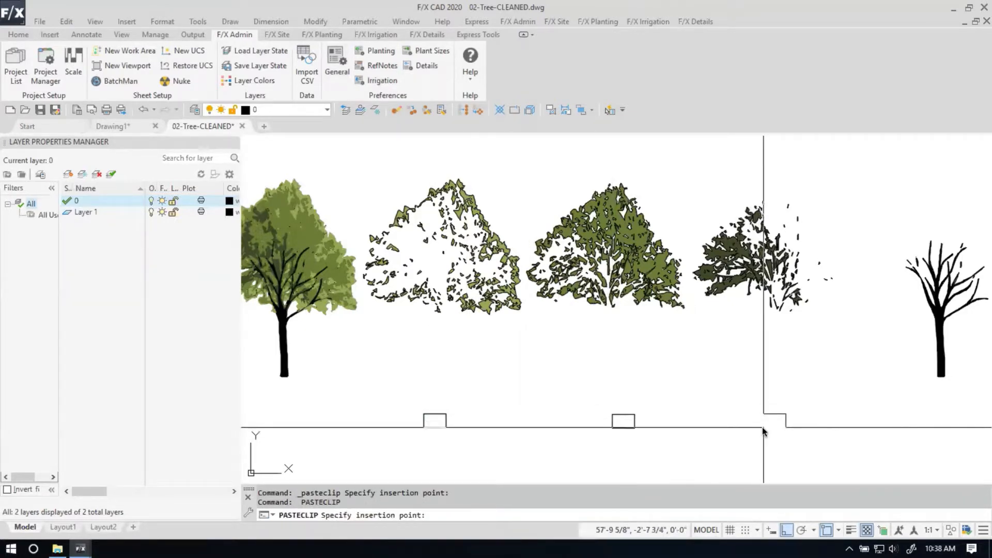
{"action": "left_click", "coordinate": [763, 428]}
{"action": "key", "text": "Return"}
{"action": "left_click", "coordinate": [937, 427]}
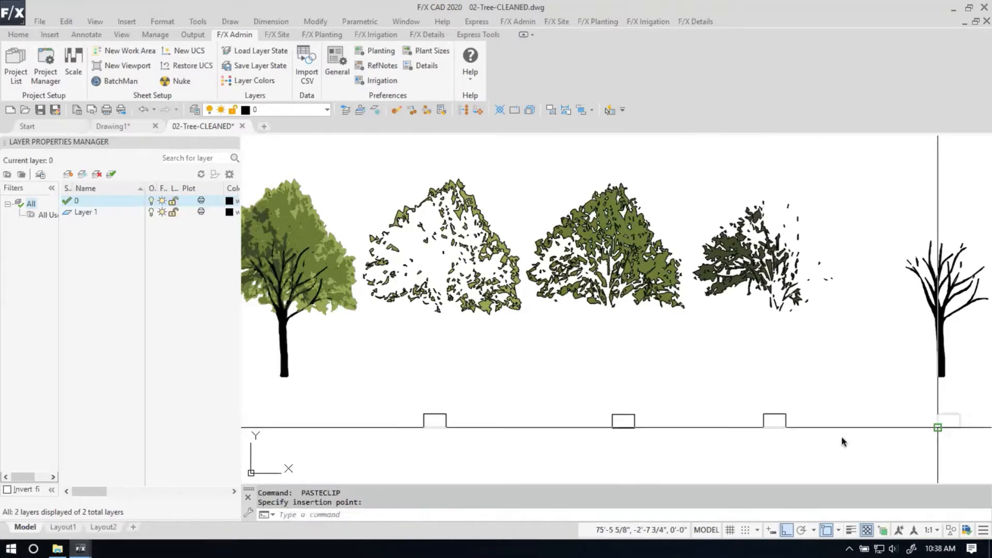
{"action": "key", "text": "Return"}
{"action": "key", "text": "Escape"}
{"action": "scroll", "coordinate": [634, 399], "scroll_direction": "down", "scroll_amount": 2}
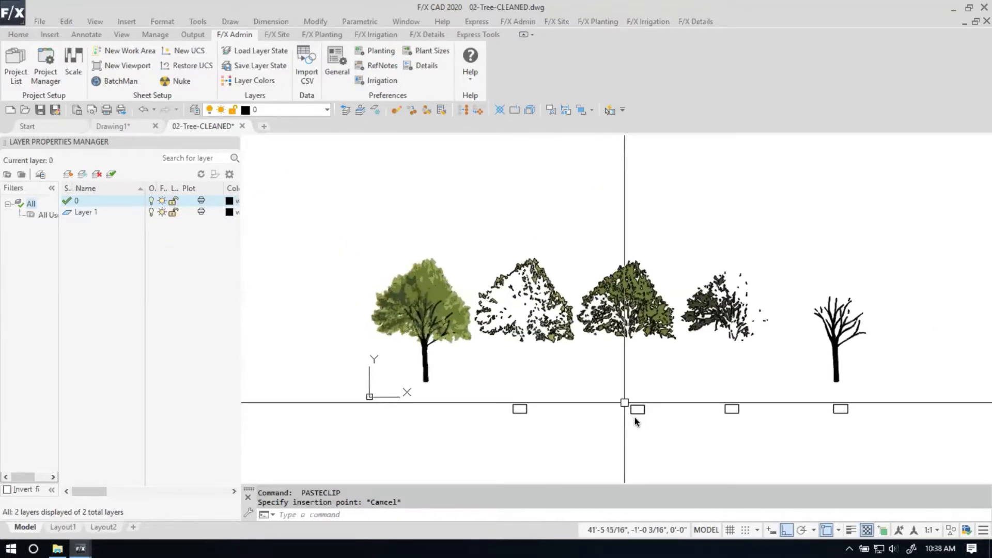
Close the Layer Properties Manager and start the SITECOLOR command.
{"action": "left_click", "coordinate": [231, 141]}
{"action": "type", "text": "s"}
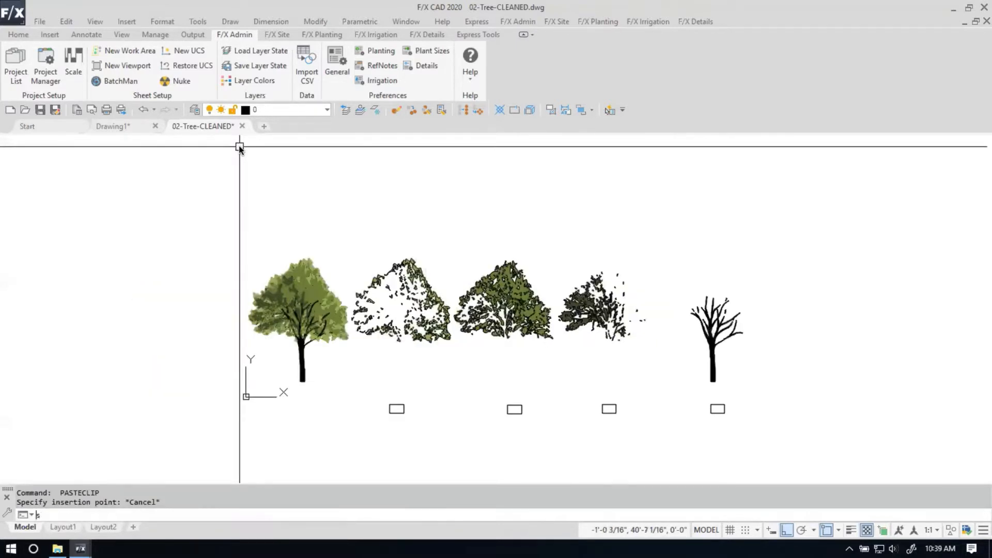
{"action": "type", "text": "itecol"}
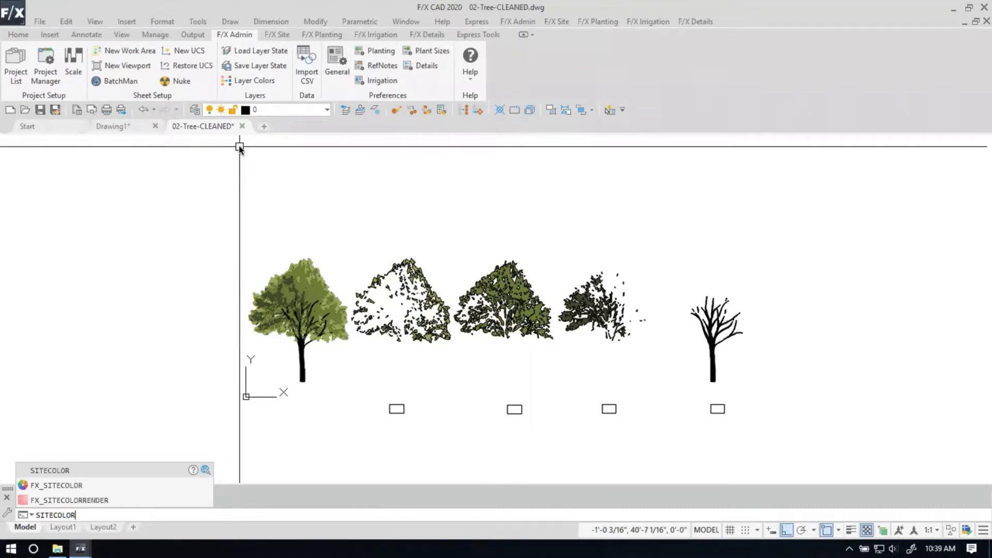
{"action": "key", "text": "Return"}
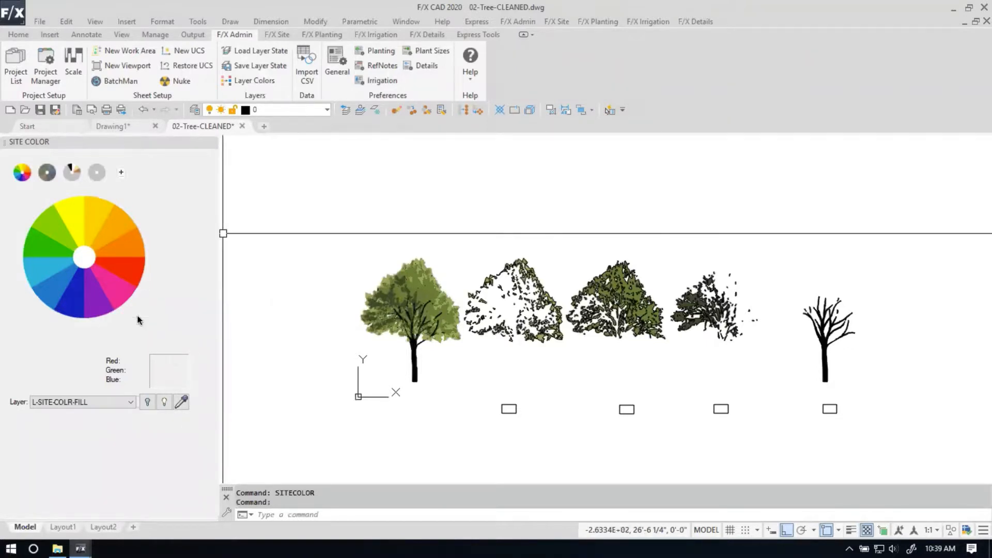
Sample colour 150,168,85 from a light-green hatch and fill the rectangle below that copy on layer L-SITE-COLR-FILL.
{"action": "left_click", "coordinate": [181, 403]}
{"action": "scroll", "coordinate": [556, 334], "scroll_direction": "up", "scroll_amount": 4}
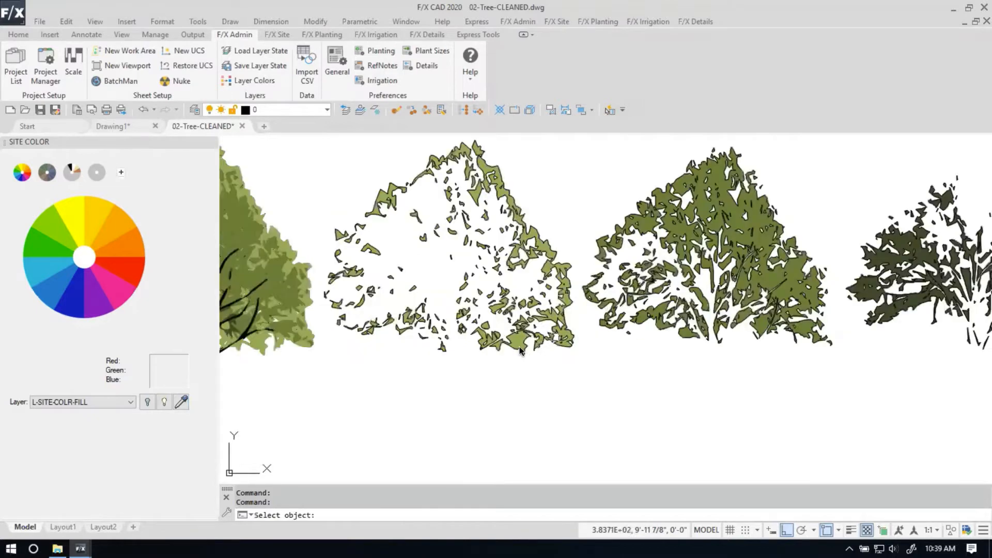
{"action": "left_click", "coordinate": [518, 342]}
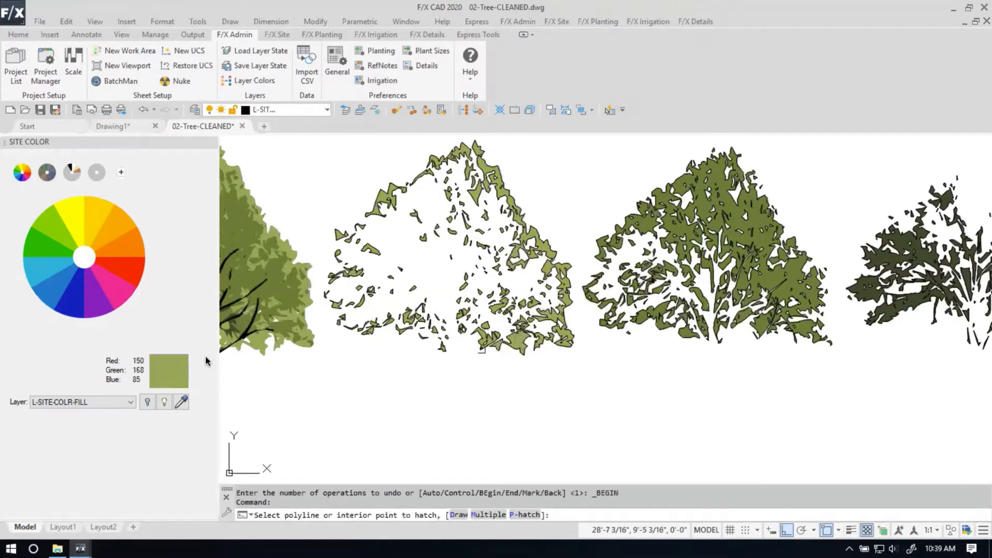
{"action": "scroll", "coordinate": [386, 387], "scroll_direction": "down", "scroll_amount": 4}
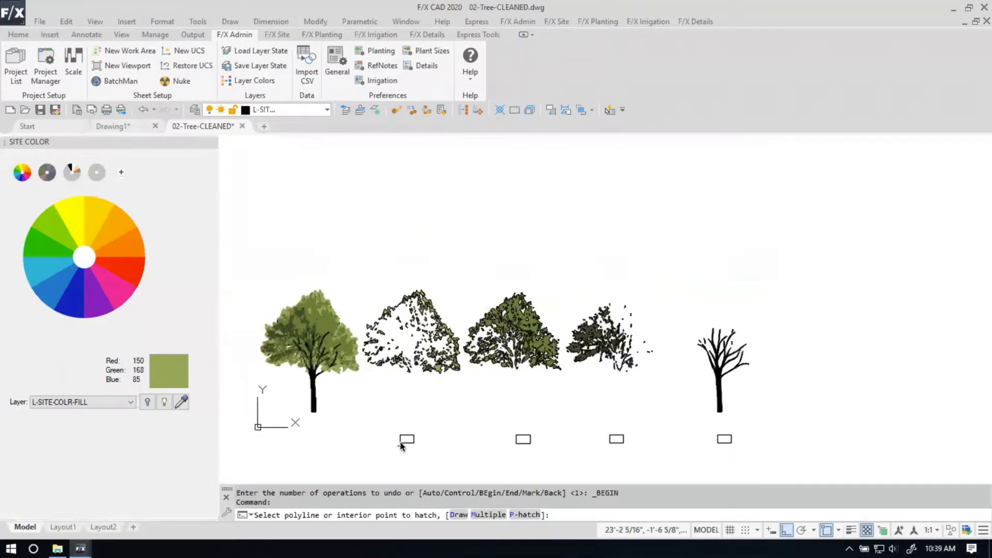
{"action": "left_click", "coordinate": [413, 439]}
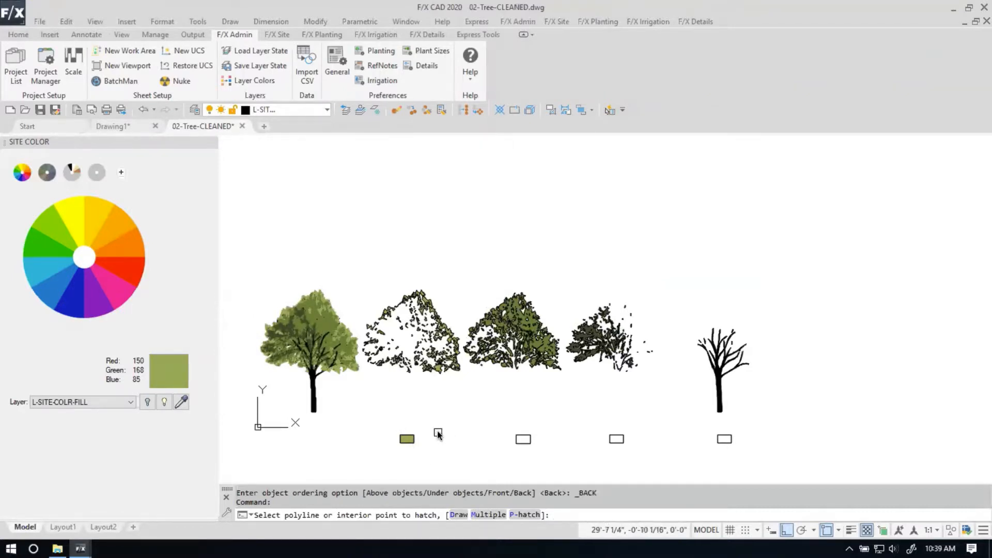
Sample colour 107,125,55 from the mid-green canopy hatch and fill the rectangle below that copy.
{"action": "left_click", "coordinate": [181, 402]}
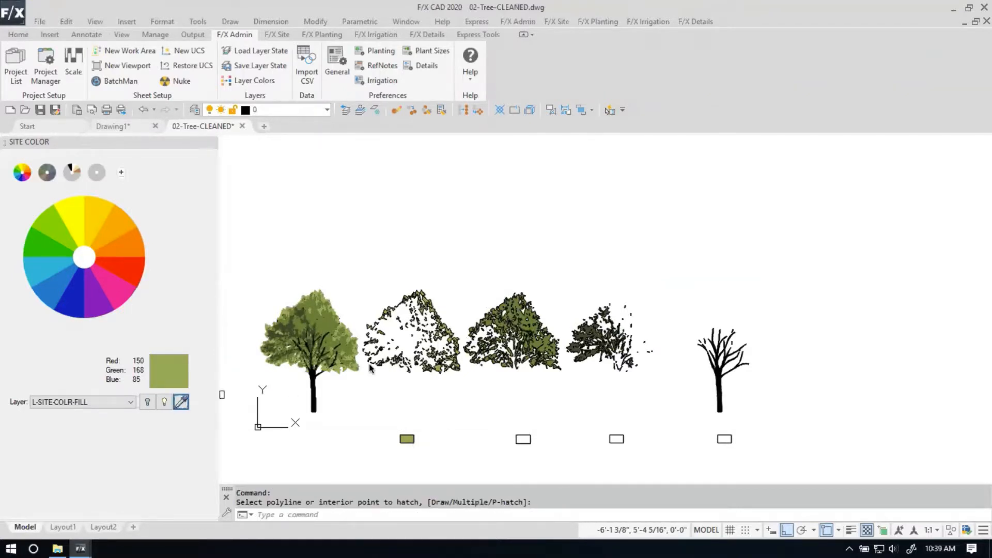
{"action": "scroll", "coordinate": [523, 336], "scroll_direction": "up", "scroll_amount": 5}
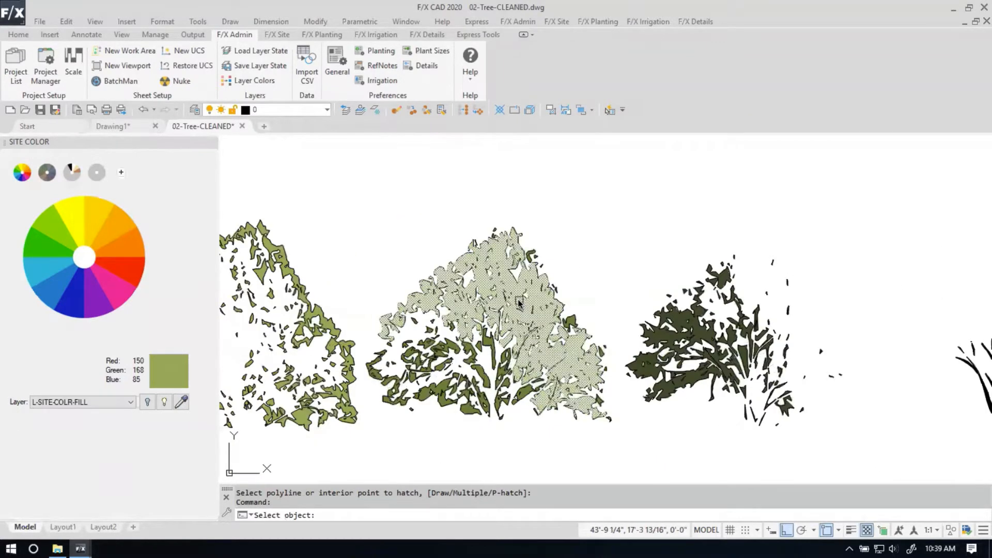
{"action": "left_click", "coordinate": [520, 306]}
{"action": "scroll", "coordinate": [520, 312], "scroll_direction": "down", "scroll_amount": 4}
{"action": "left_click", "coordinate": [519, 421]}
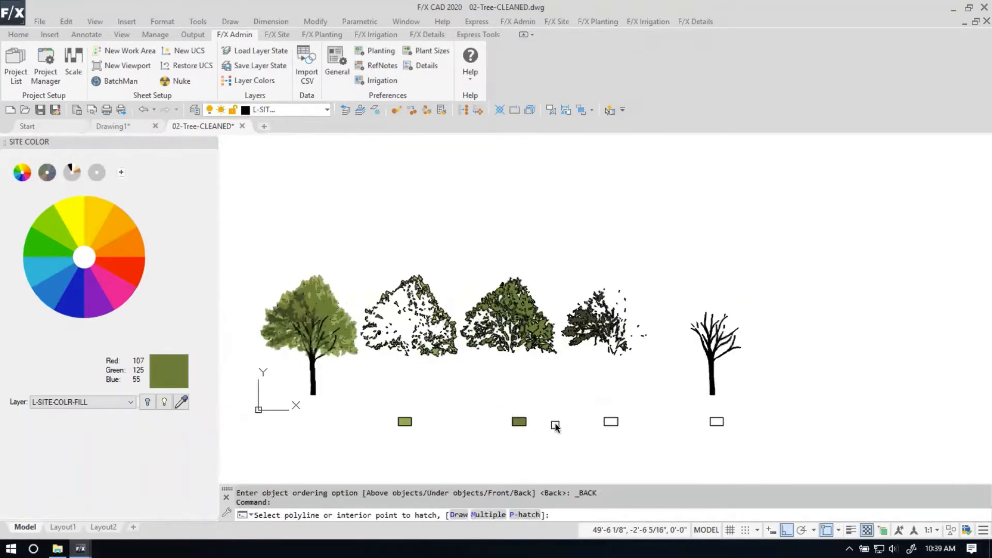
Sample colour 63,73,42 from the dark-green canopy hatch and fill the rectangle below that copy.
{"action": "left_click", "coordinate": [181, 402]}
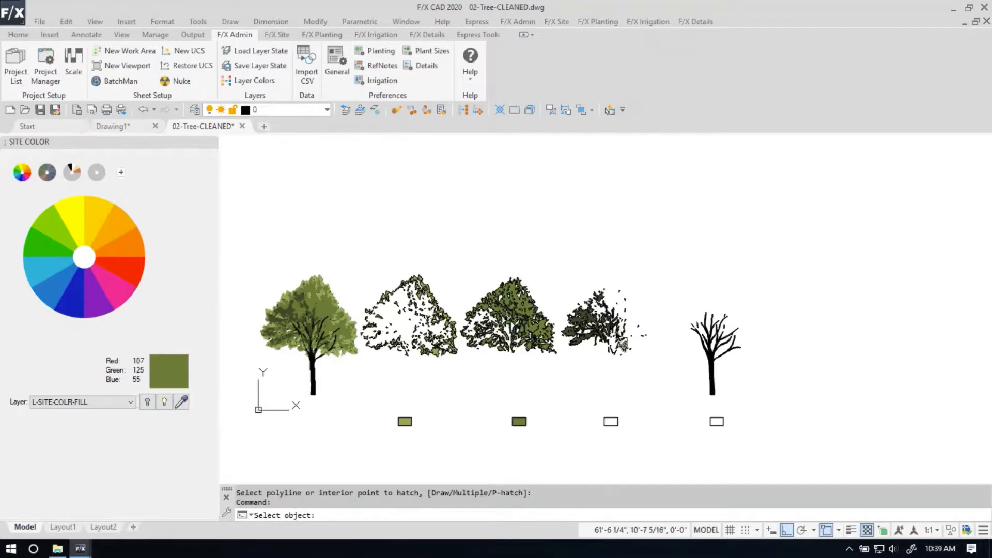
{"action": "scroll", "coordinate": [623, 335], "scroll_direction": "up", "scroll_amount": 5}
{"action": "left_click", "coordinate": [507, 280]}
{"action": "scroll", "coordinate": [548, 386], "scroll_direction": "down", "scroll_amount": 3}
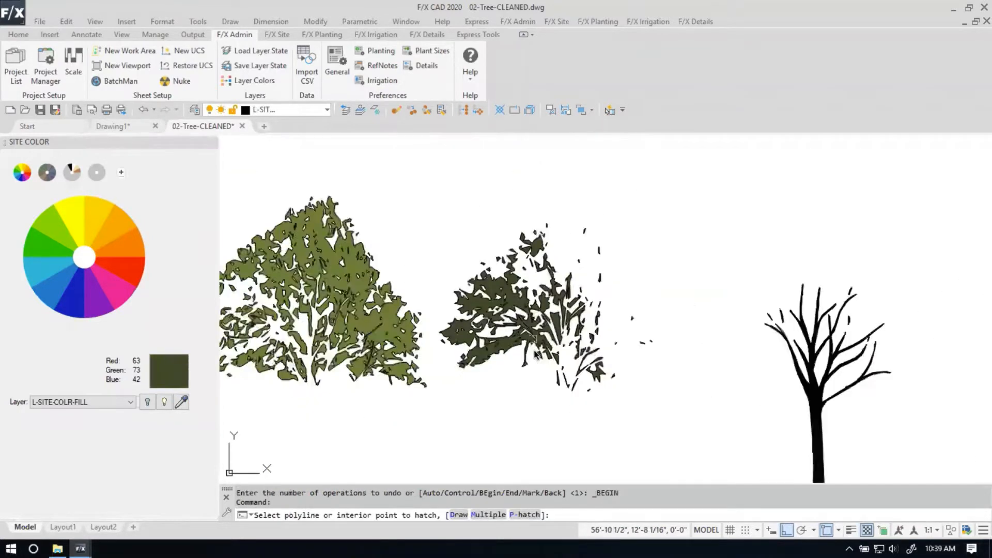
{"action": "scroll", "coordinate": [547, 430], "scroll_direction": "up", "scroll_amount": 2}
{"action": "left_click", "coordinate": [546, 404]}
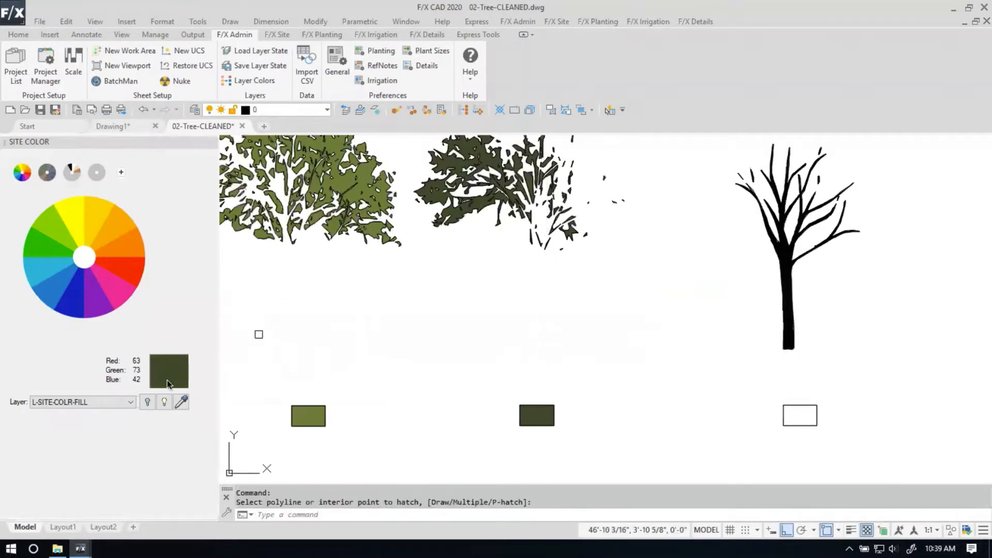
Sample colour 3,3,2 from the black trunk hatch and fill the rectangle below that copy.
{"action": "left_click", "coordinate": [181, 402]}
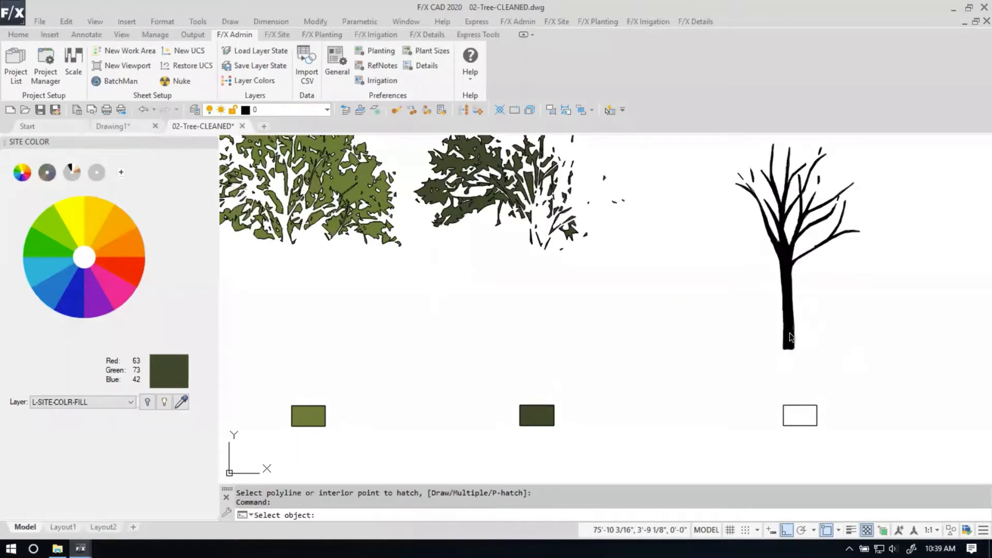
{"action": "left_click", "coordinate": [789, 335]}
{"action": "left_click", "coordinate": [802, 413]}
{"action": "scroll", "coordinate": [736, 408], "scroll_direction": "down", "scroll_amount": 4}
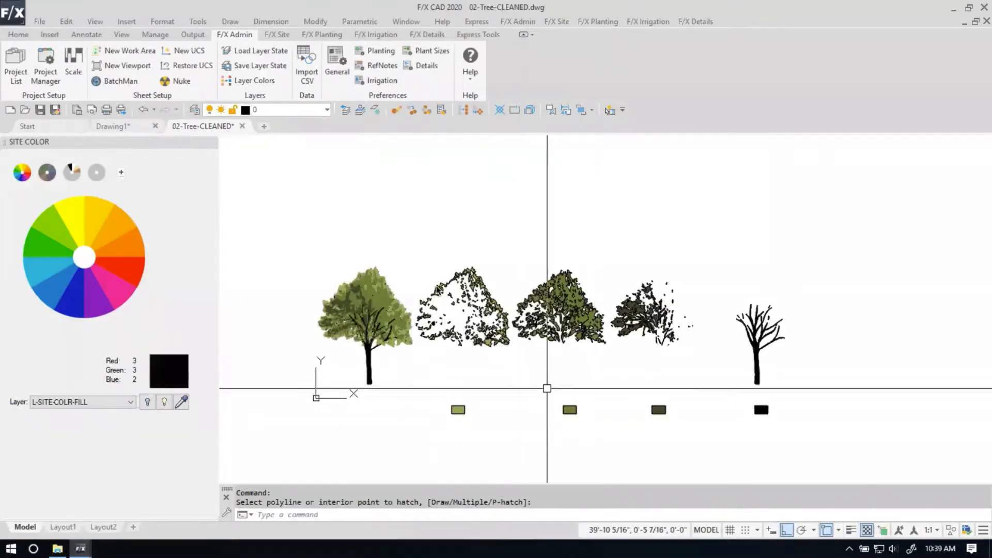
{"action": "scroll", "coordinate": [509, 295], "scroll_direction": "up", "scroll_amount": 4}
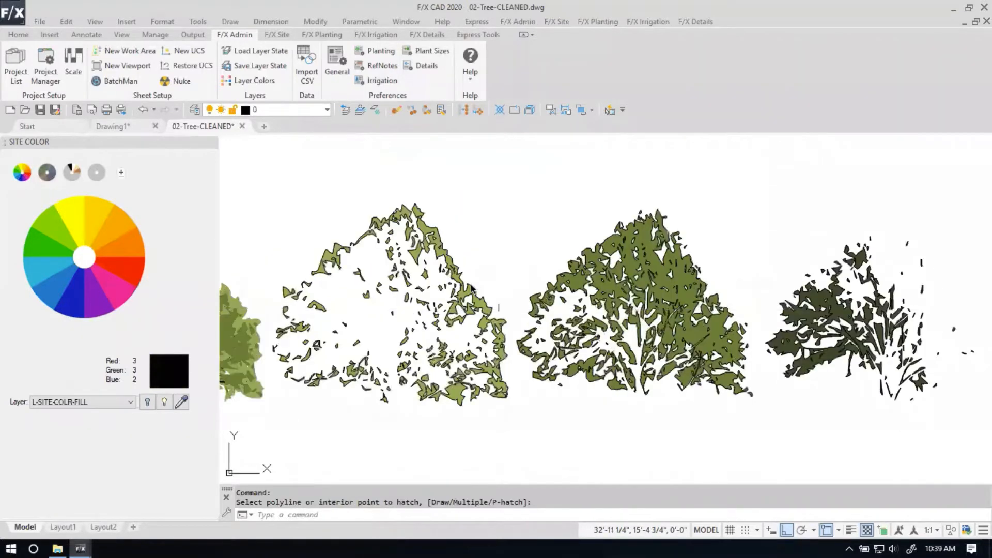
{"action": "scroll", "coordinate": [471, 287], "scroll_direction": "up", "scroll_amount": 2}
{"action": "left_click", "coordinate": [467, 296]}
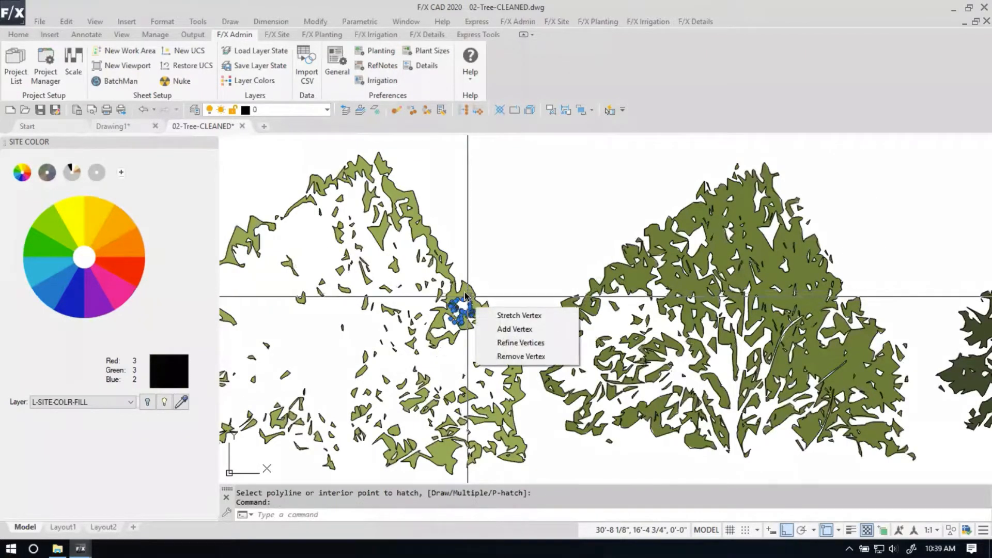
{"action": "key", "text": "Escape"}
{"action": "scroll", "coordinate": [467, 288], "scroll_direction": "up", "scroll_amount": 2}
{"action": "left_click", "coordinate": [467, 288]}
{"action": "key", "text": "Escape"}
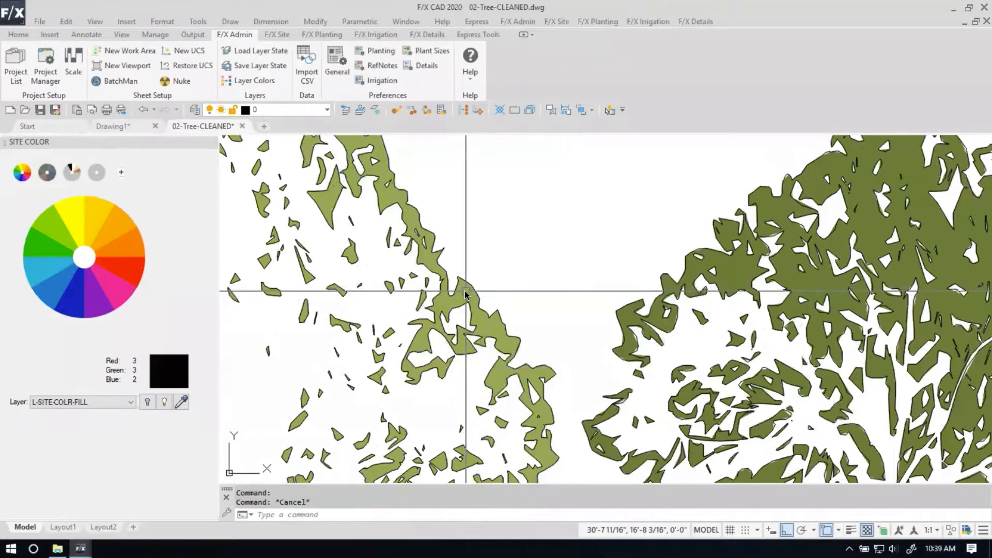
Pick one hatch on the edge of the light-green canopy copy and select all similar hatches with Select Similar.
{"action": "scroll", "coordinate": [465, 291], "scroll_direction": "up", "scroll_amount": 3}
{"action": "left_click", "coordinate": [464, 290]}
{"action": "left_click", "coordinate": [465, 290]}
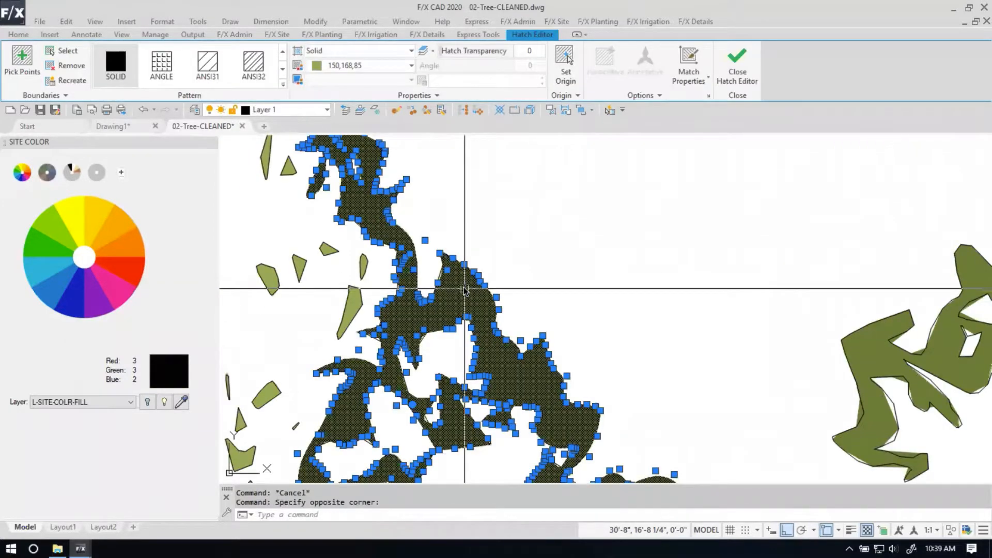
{"action": "right_click", "coordinate": [465, 291]}
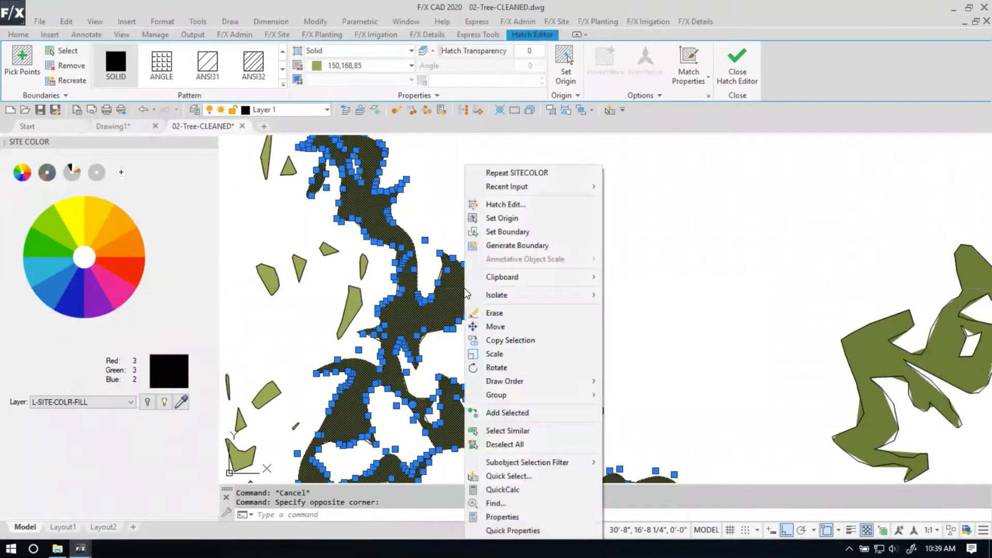
{"action": "left_click", "coordinate": [528, 431]}
{"action": "scroll", "coordinate": [563, 287], "scroll_direction": "down", "scroll_amount": 10}
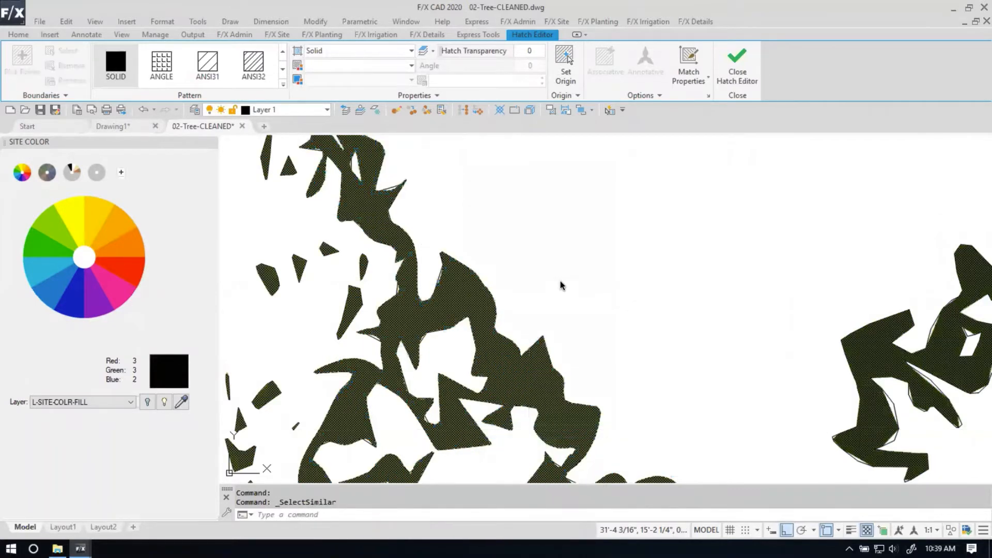
Remove the original tree from the selected hatches and erase the hatches in the four separated colour copies.
{"action": "scroll", "coordinate": [568, 294], "scroll_direction": "down", "scroll_amount": 2}
{"action": "scroll", "coordinate": [503, 310], "scroll_direction": "up", "scroll_amount": 2}
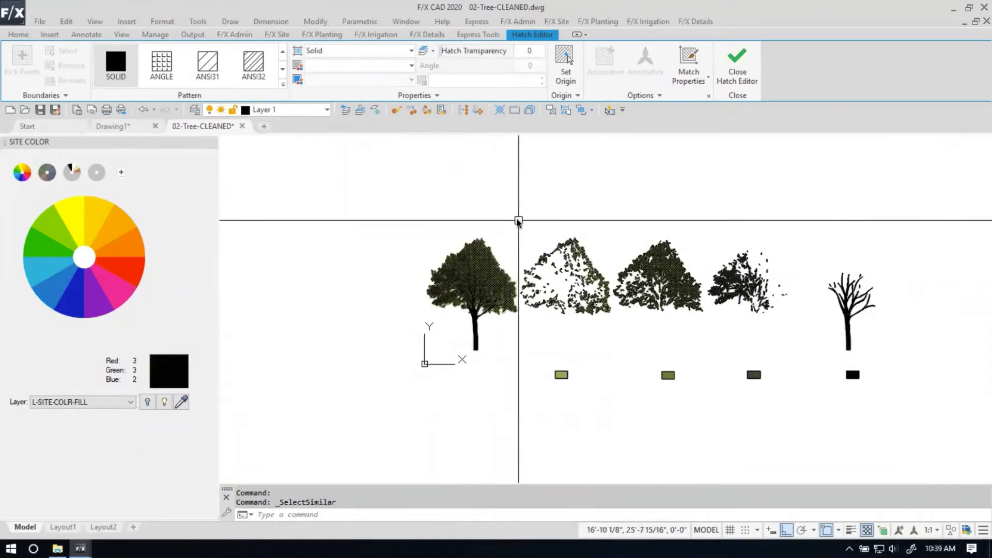
{"action": "left_click", "coordinate": [517, 219]}
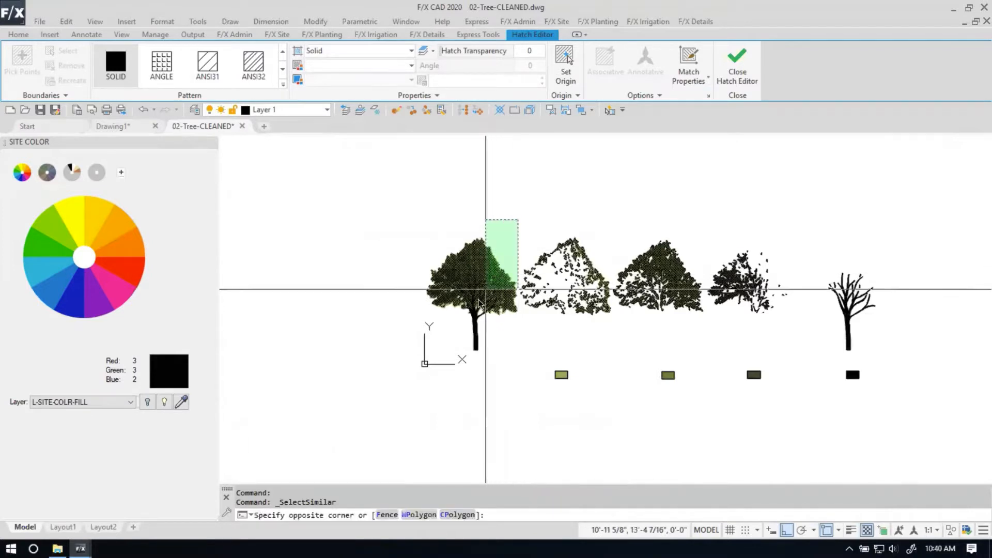
{"action": "left_click", "coordinate": [407, 377]}
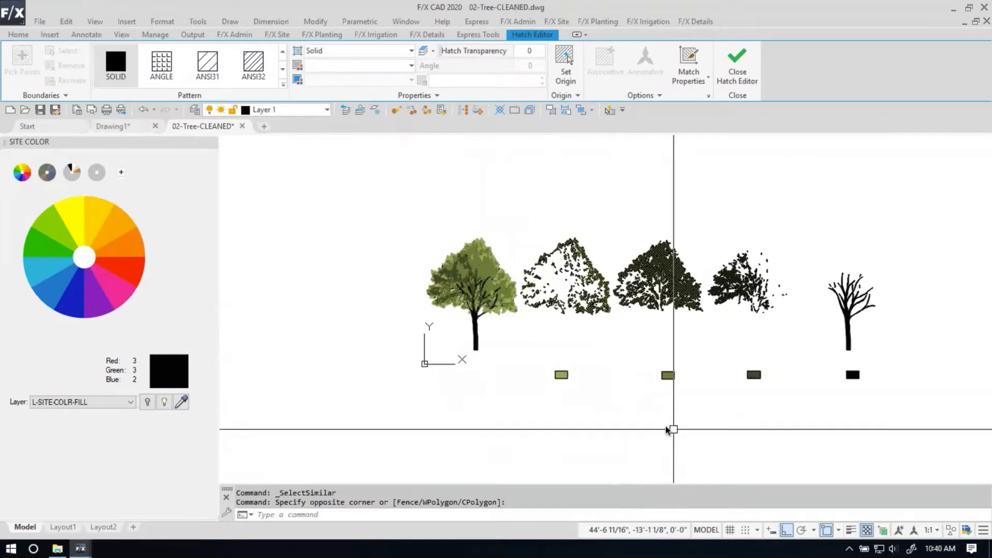
{"action": "mouse_move", "coordinate": [671, 434]}
{"action": "middle_mouse_down"}
{"action": "mouse_move", "coordinate": [406, 434]}
{"action": "mouse_move", "coordinate": [481, 401]}
{"action": "middle_mouse_up"}
{"action": "scroll", "coordinate": [408, 432], "scroll_direction": "down", "scroll_amount": 2}
{"action": "scroll", "coordinate": [409, 432], "scroll_direction": "up", "scroll_amount": 2}
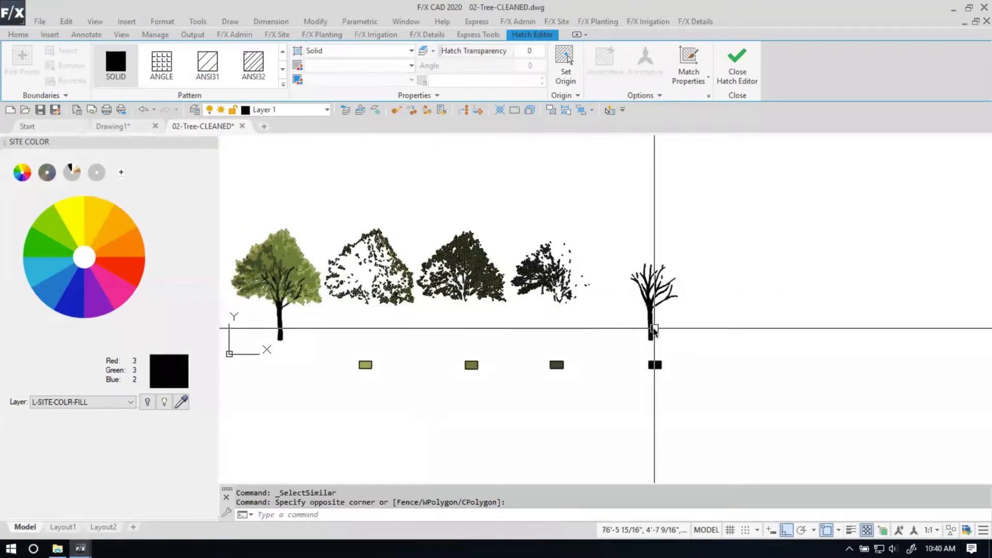
{"action": "key", "text": "Delete"}
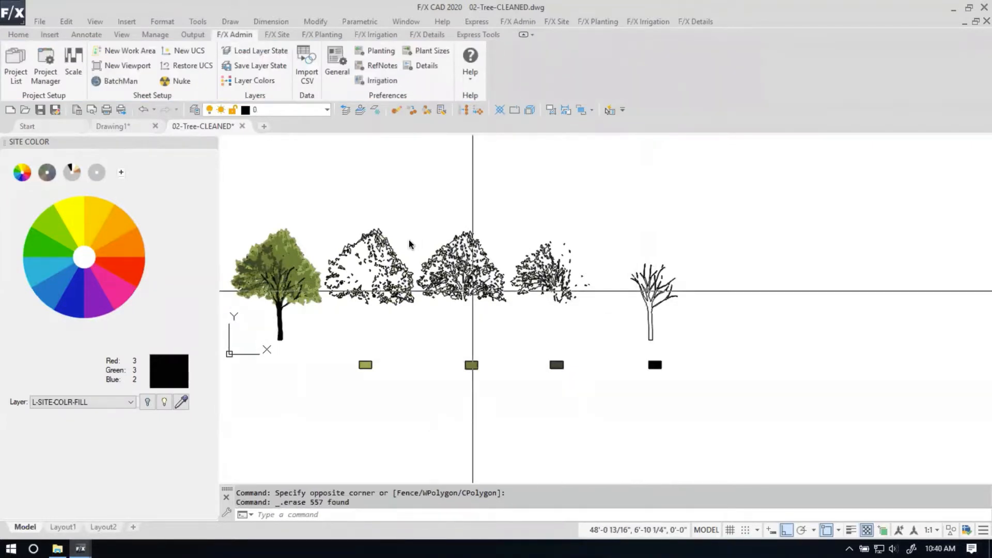
Convert the boundary outlines of all four colour copies to polylines with PEDIT Multiple, using a spline conversion precision of 1.
{"action": "scroll", "coordinate": [412, 243], "scroll_direction": "up", "scroll_amount": 2}
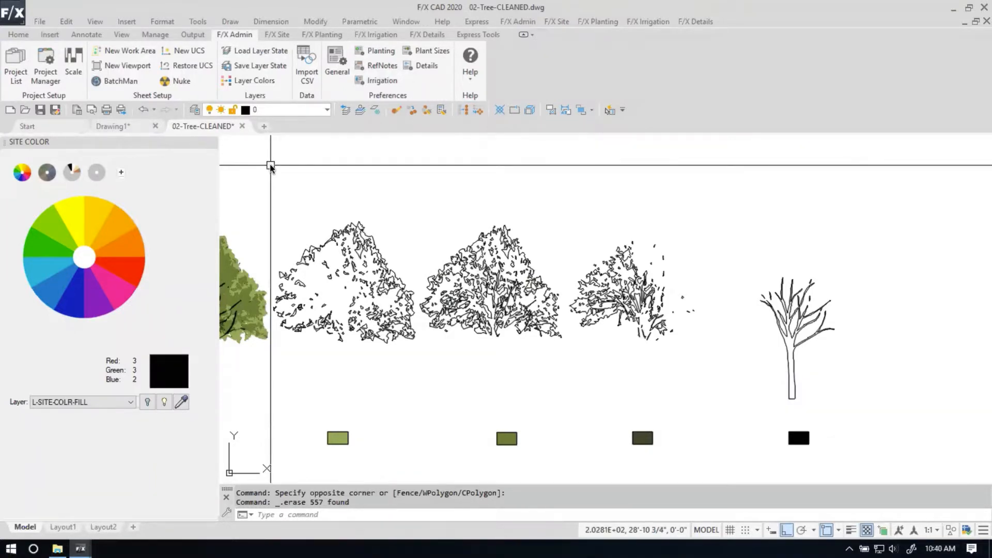
{"action": "type", "text": "edit"}
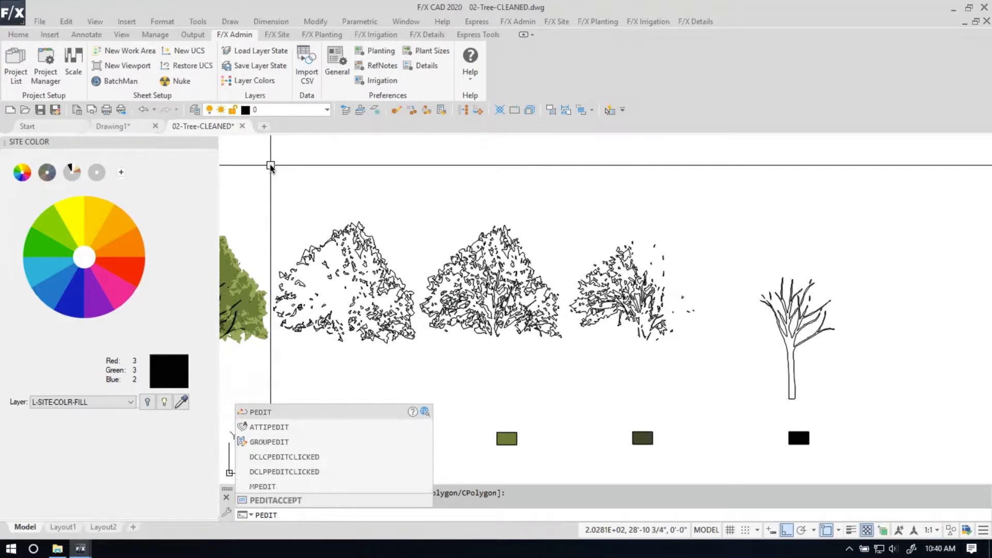
{"action": "key", "text": "Return"}
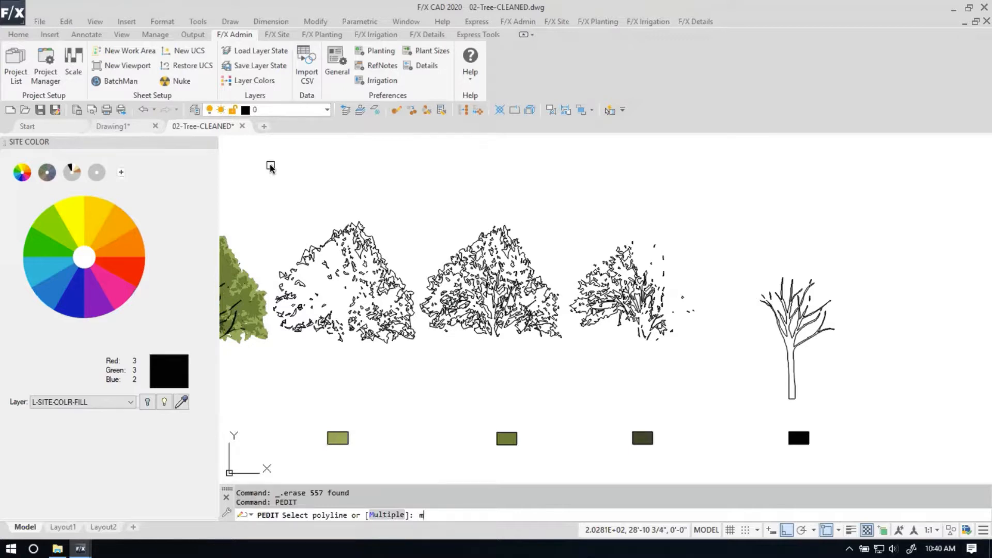
{"action": "type", "text": "m"}
{"action": "key", "text": "Return"}
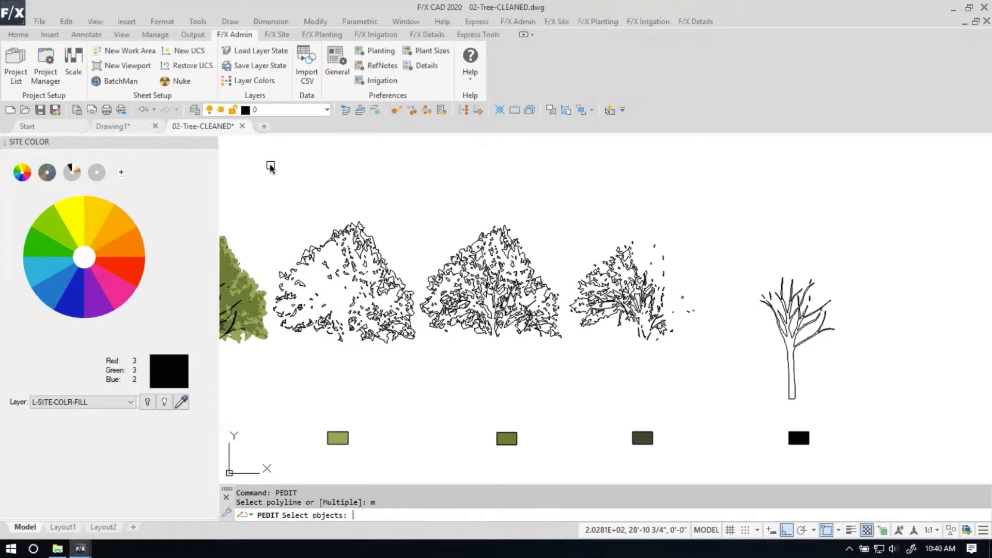
{"action": "left_click", "coordinate": [272, 192]}
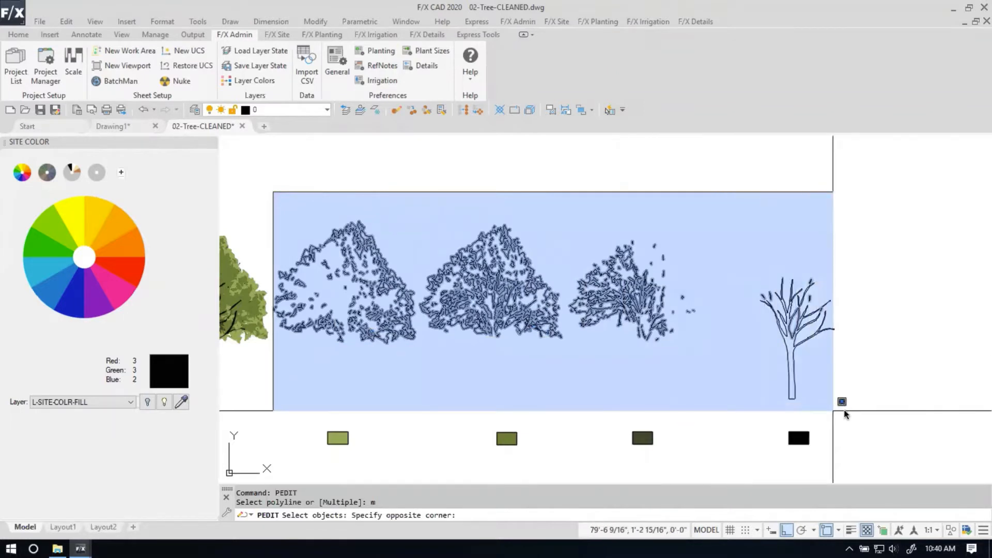
{"action": "left_click", "coordinate": [849, 412]}
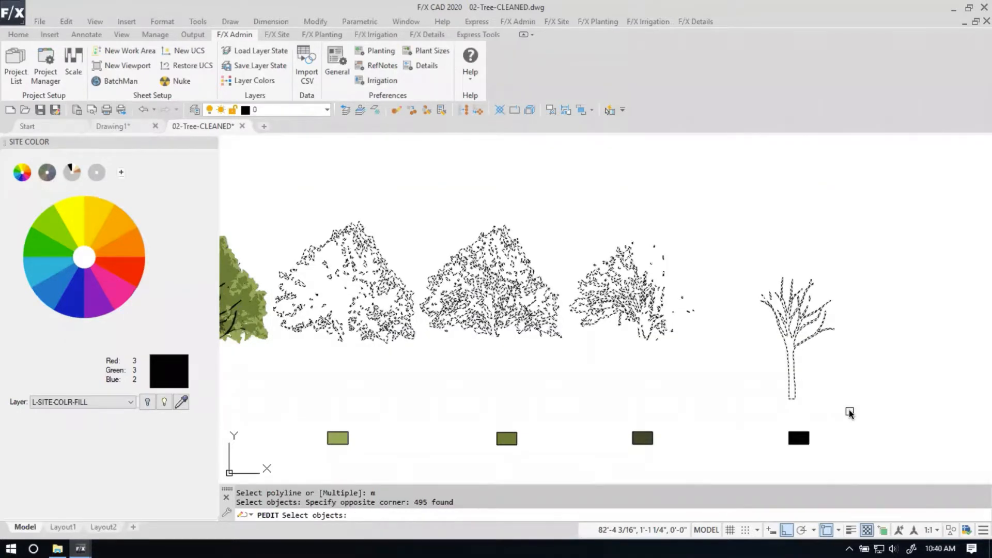
{"action": "key", "text": "Return"}
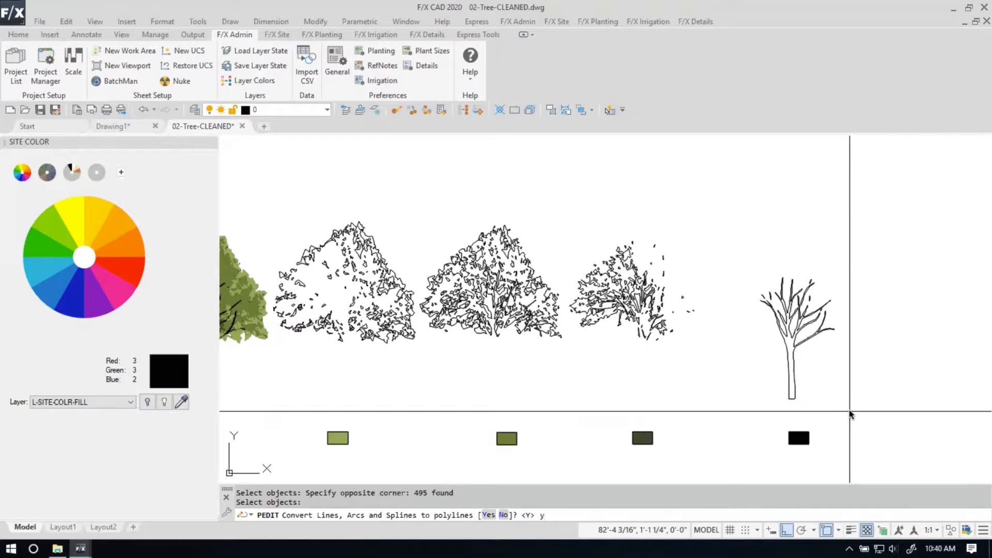
{"action": "key", "text": "Return"}
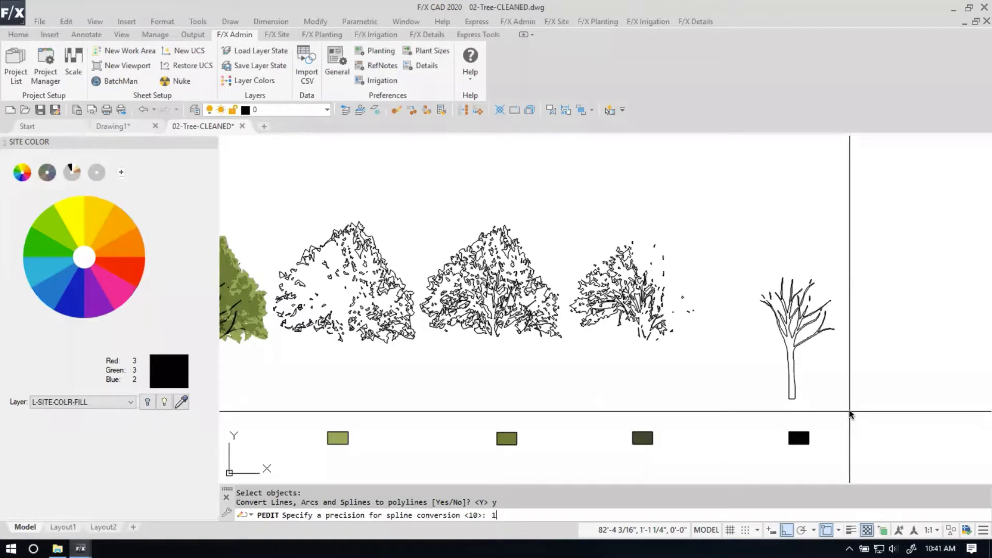
{"action": "key", "text": "Return"}
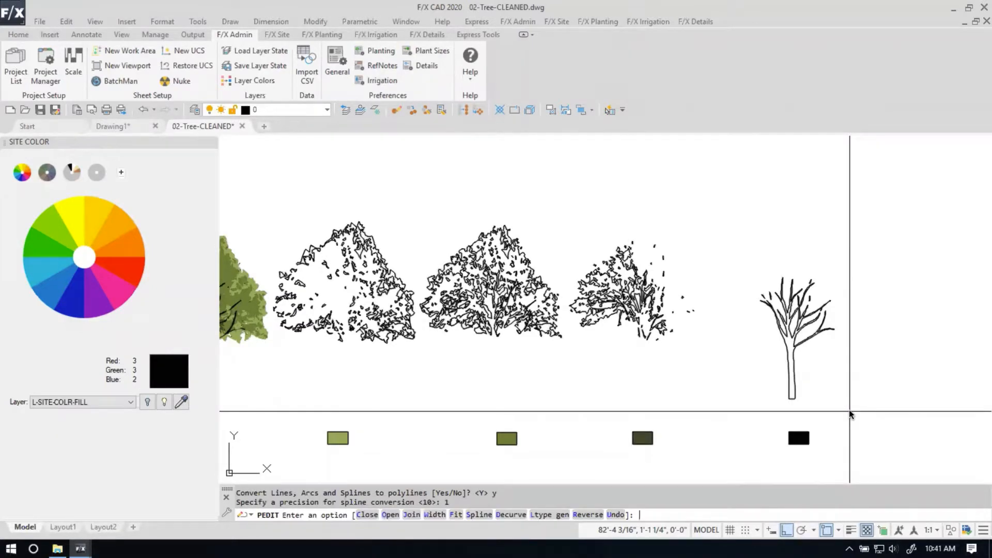
{"action": "key", "text": "Return"}
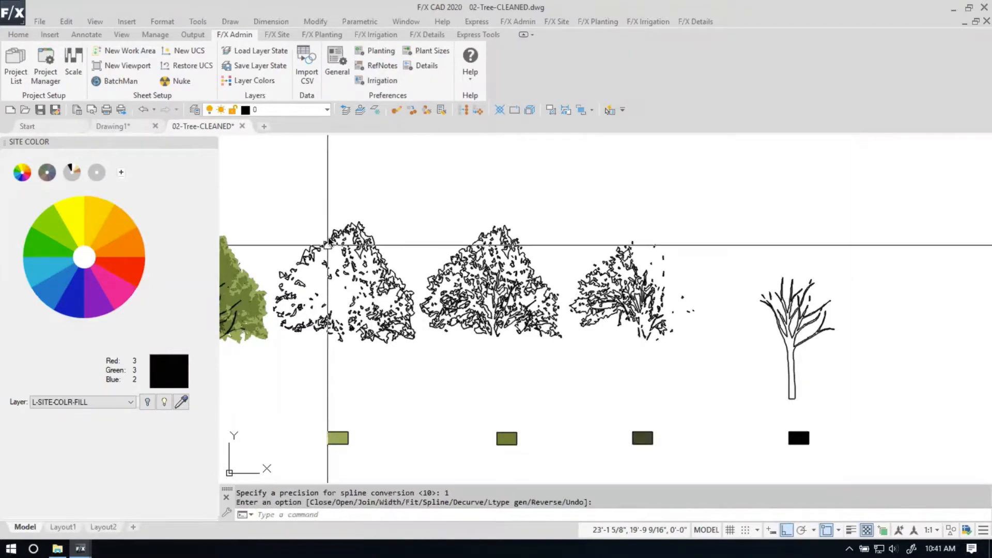
Select all leftover duplicate splines with Select Similar, remove the original tree from the selection, and erase the rest.
{"action": "scroll", "coordinate": [332, 144], "scroll_direction": "up", "scroll_amount": 6}
{"action": "scroll", "coordinate": [344, 232], "scroll_direction": "up", "scroll_amount": 5}
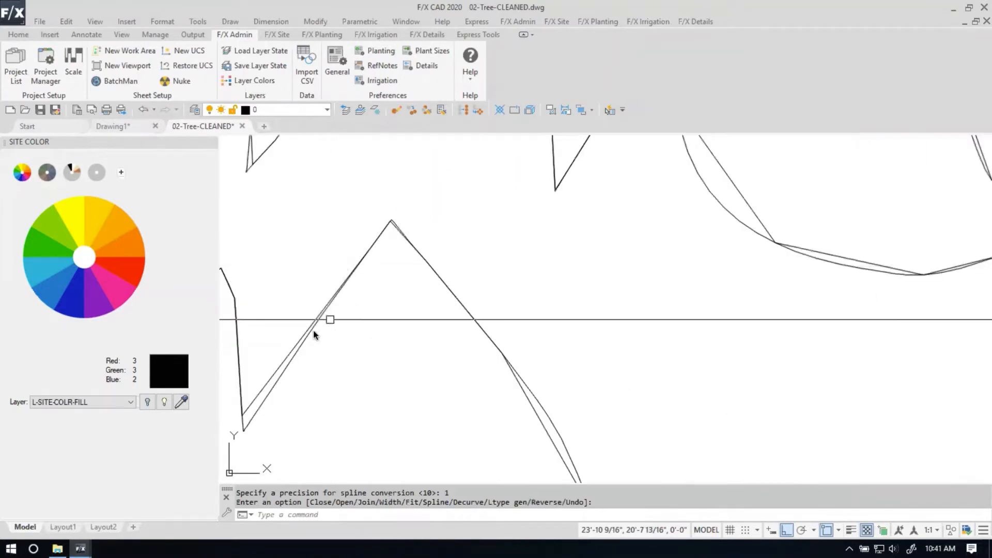
{"action": "left_click", "coordinate": [292, 360]}
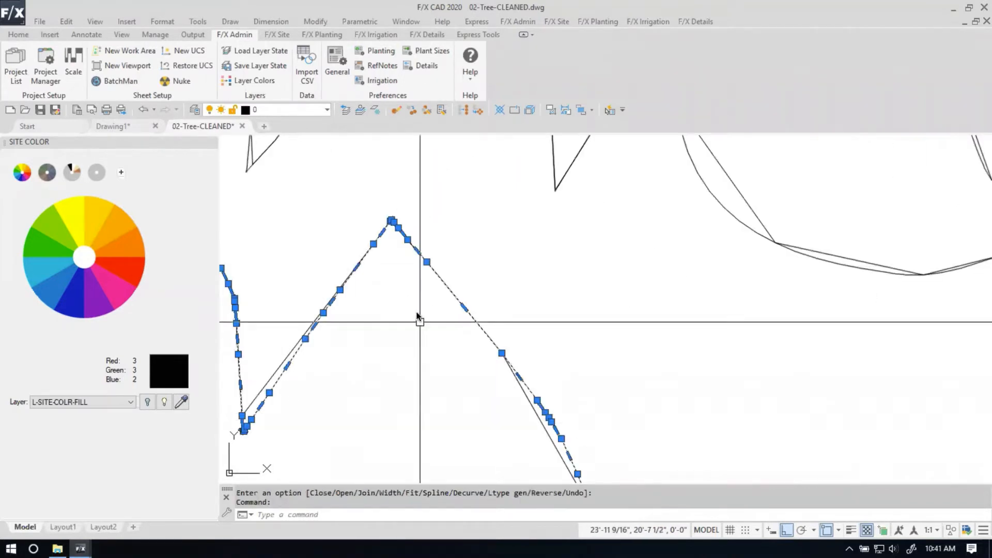
{"action": "key", "text": "Escape"}
{"action": "left_click", "coordinate": [266, 392]}
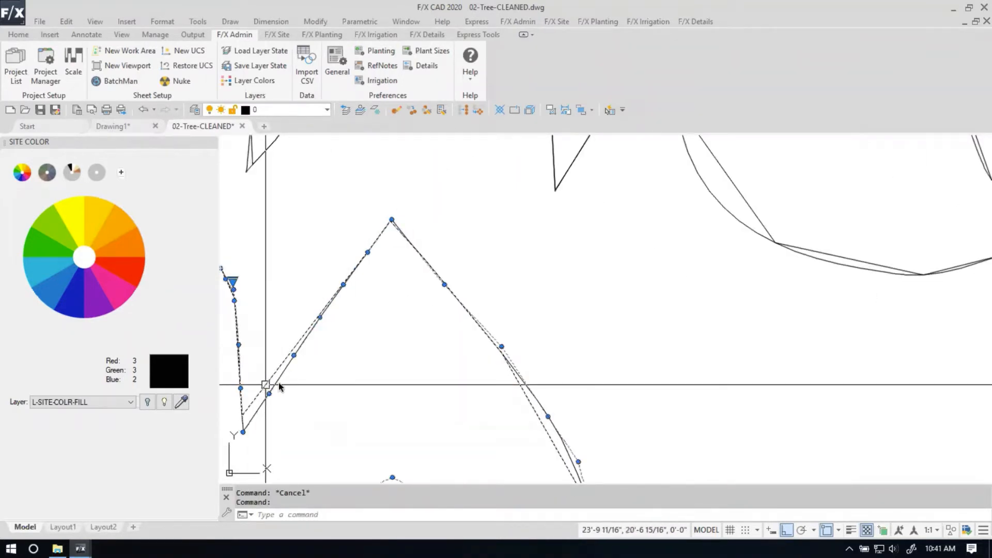
{"action": "scroll", "coordinate": [287, 381], "scroll_direction": "down", "scroll_amount": 3}
{"action": "scroll", "coordinate": [288, 381], "scroll_direction": "up", "scroll_amount": 2}
{"action": "right_click", "coordinate": [286, 380]}
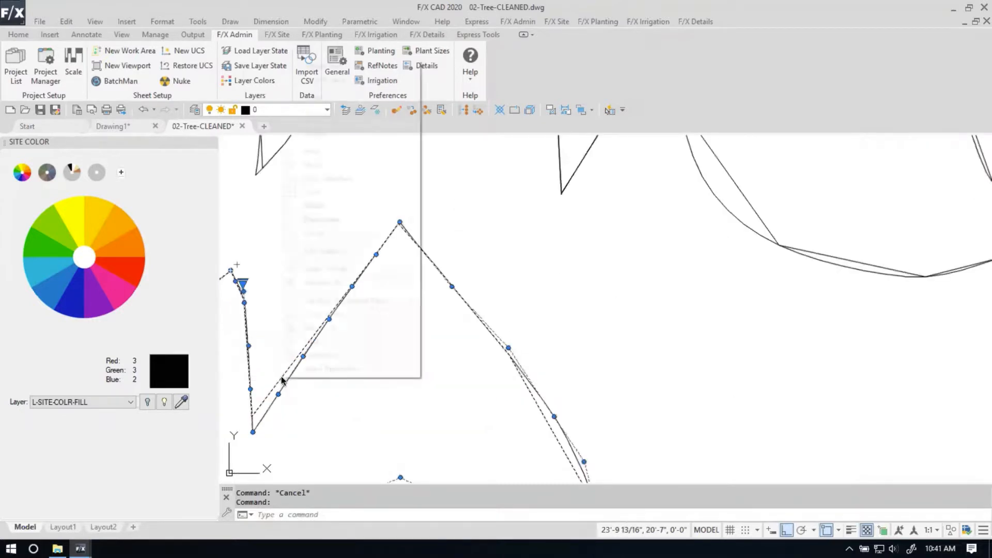
{"action": "left_click", "coordinate": [326, 269]}
{"action": "scroll", "coordinate": [350, 292], "scroll_direction": "down", "scroll_amount": 8}
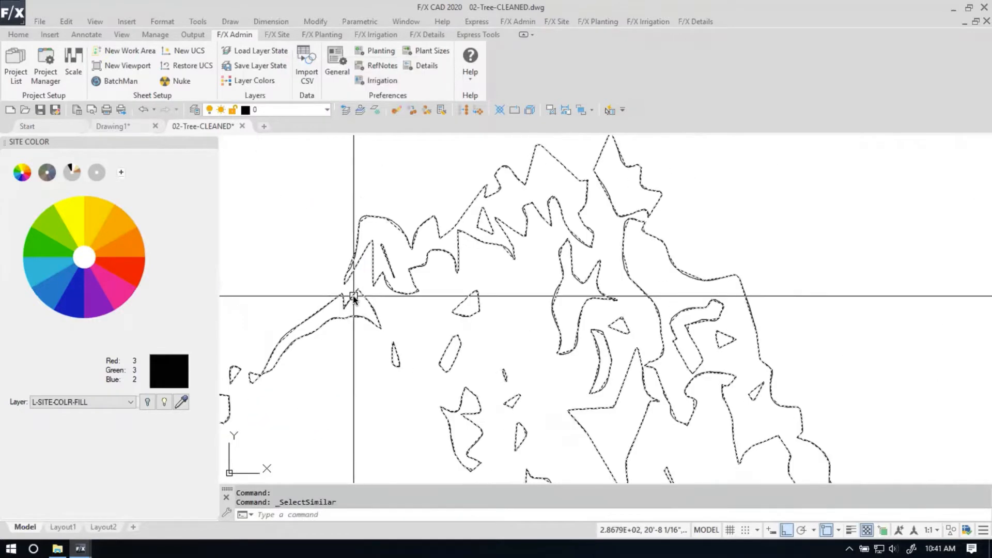
{"action": "scroll", "coordinate": [332, 316], "scroll_direction": "up", "scroll_amount": 4}
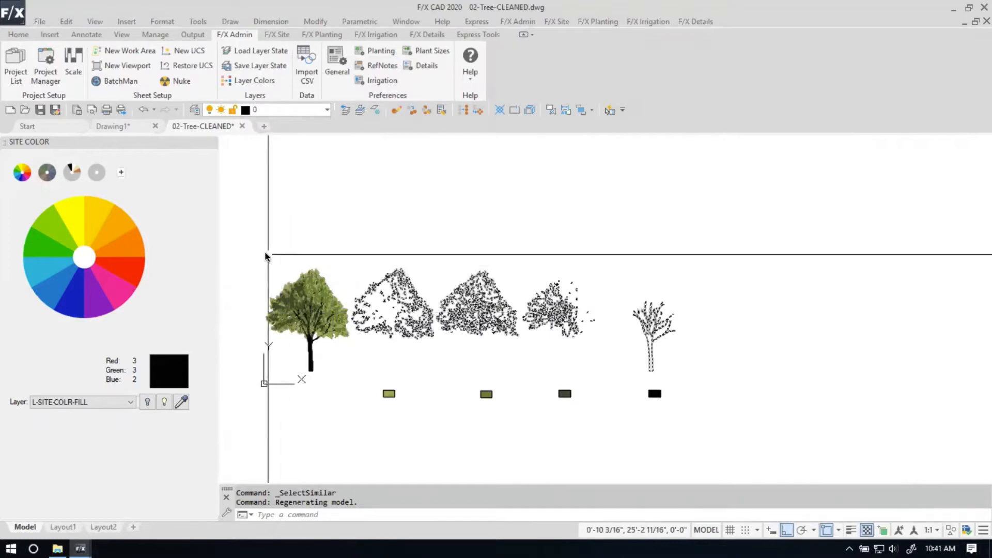
{"action": "left_click", "coordinate": [263, 251]}
{"action": "left_click", "coordinate": [351, 389]}
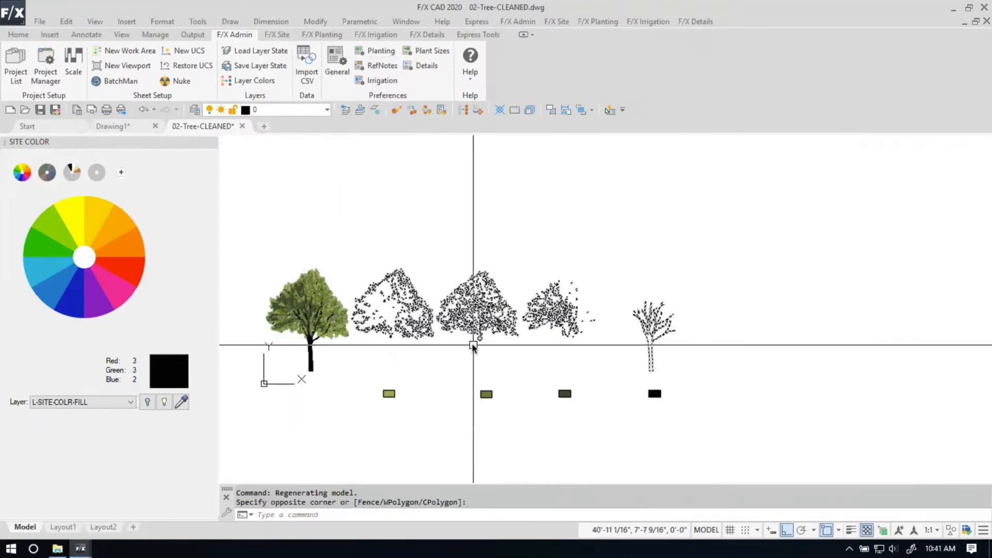
{"action": "key", "text": "Delete"}
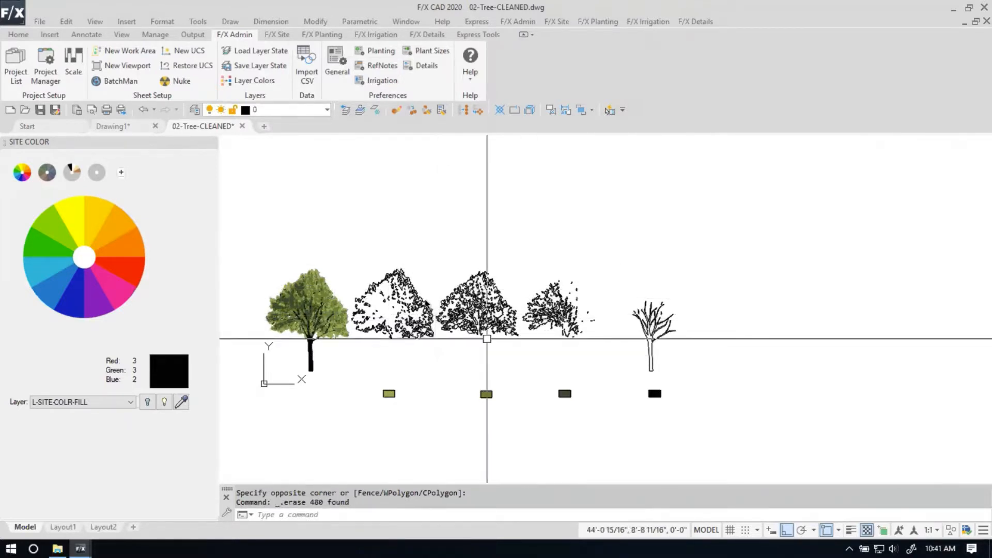
Examine the canopy copies' outlines up close to check that only single polyline boundaries remain.
{"action": "scroll", "coordinate": [421, 304], "scroll_direction": "up", "scroll_amount": 2}
{"action": "scroll", "coordinate": [421, 303], "scroll_direction": "up", "scroll_amount": 6}
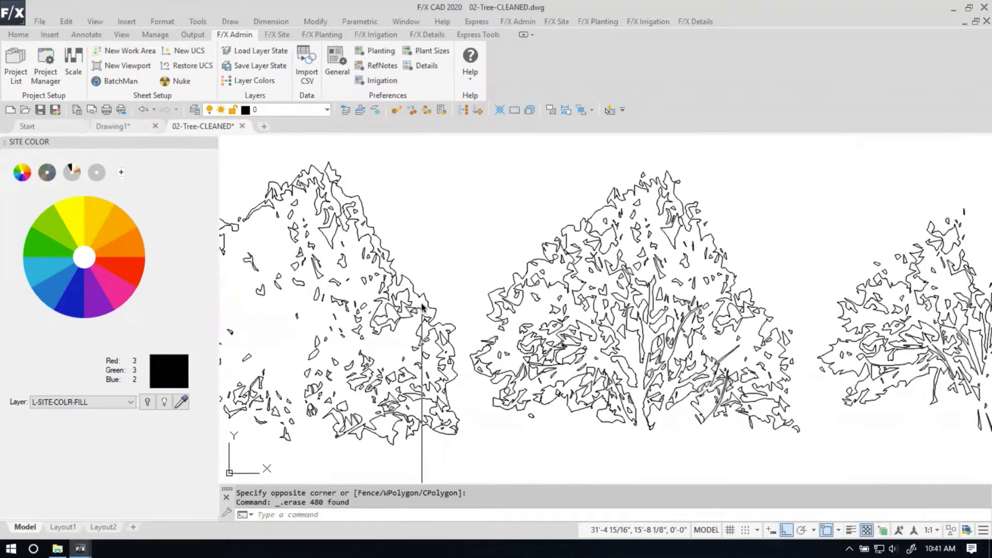
{"action": "scroll", "coordinate": [421, 304], "scroll_direction": "down", "scroll_amount": 7}
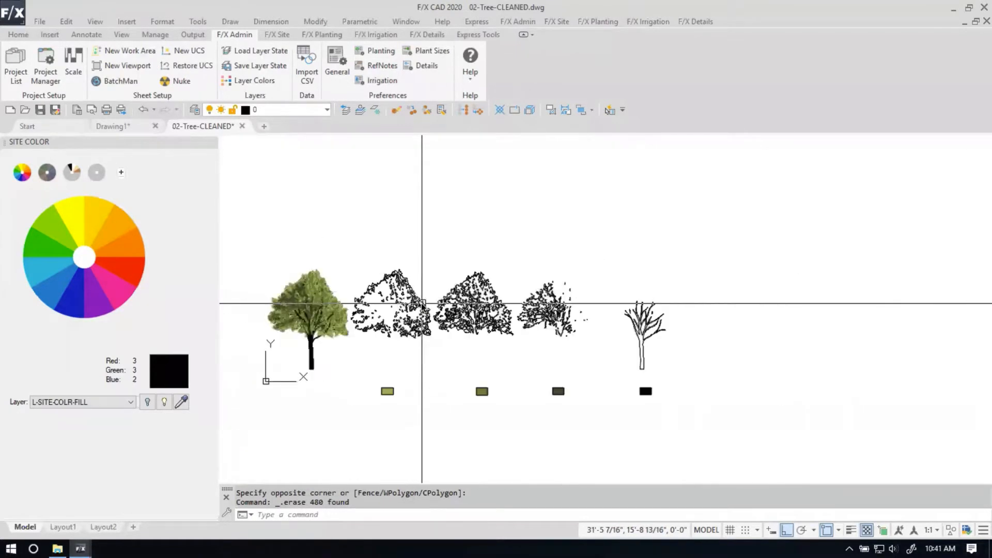
{"action": "scroll", "coordinate": [392, 312], "scroll_direction": "up", "scroll_amount": 4}
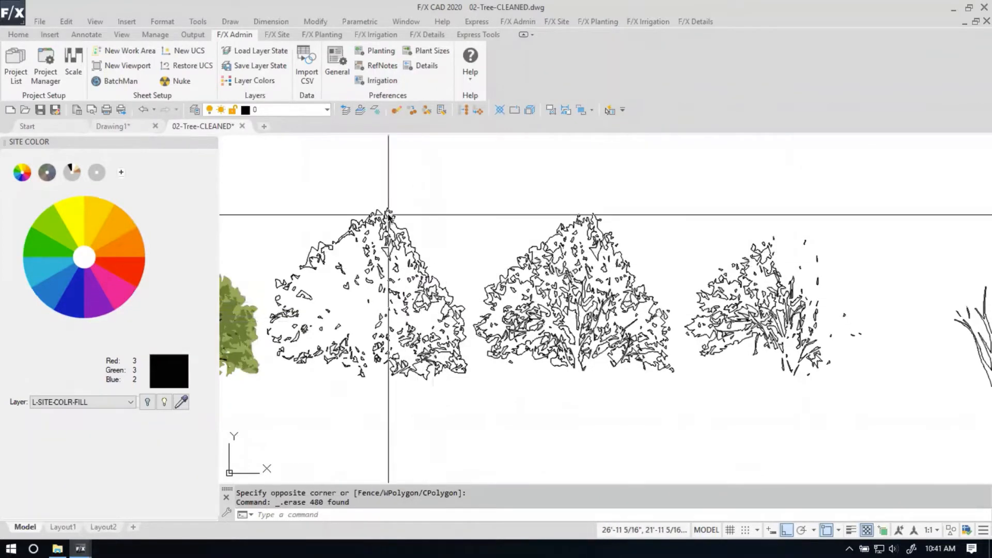
{"action": "scroll", "coordinate": [392, 222], "scroll_direction": "up", "scroll_amount": 5}
{"action": "scroll", "coordinate": [412, 257], "scroll_direction": "up", "scroll_amount": 2}
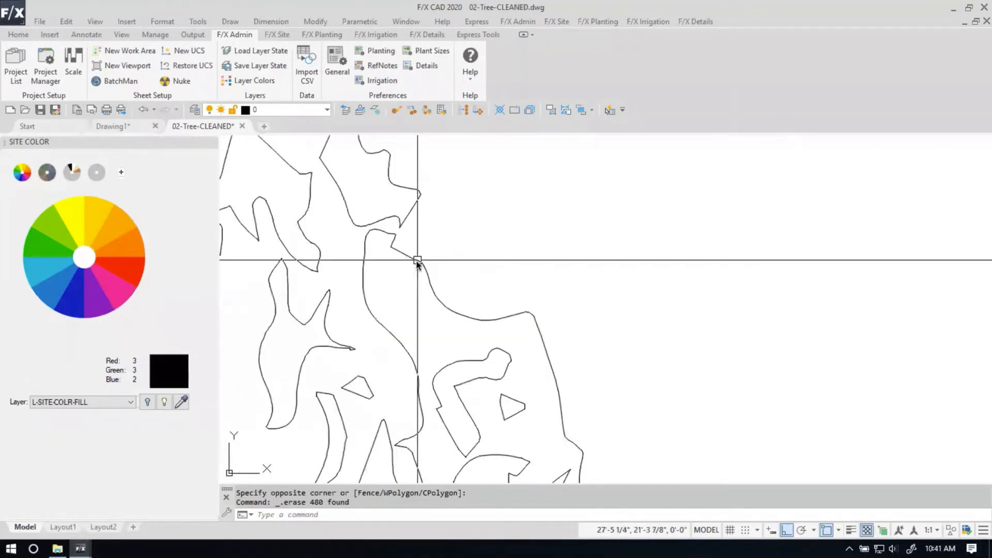
{"action": "scroll", "coordinate": [411, 277], "scroll_direction": "down", "scroll_amount": 4}
{"action": "scroll", "coordinate": [387, 352], "scroll_direction": "down", "scroll_amount": 6}
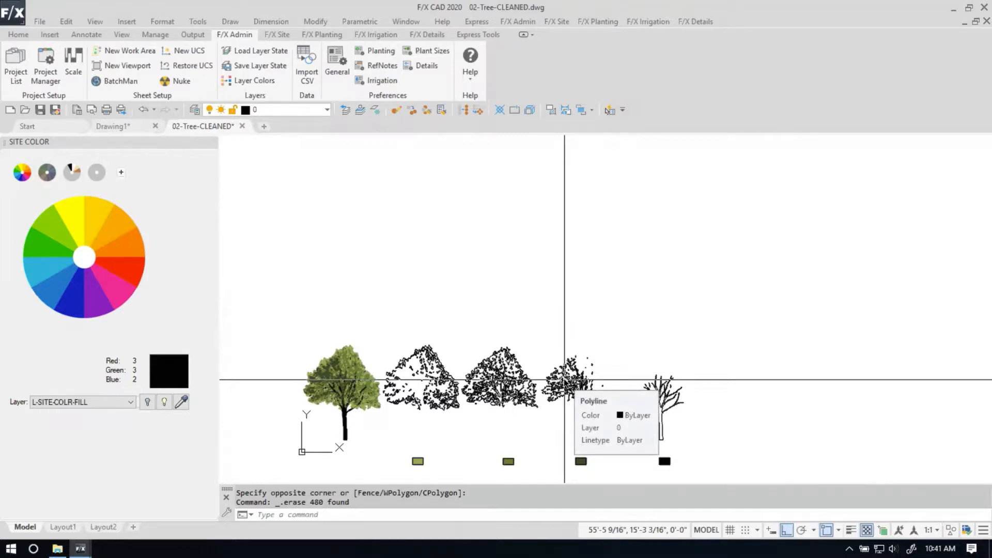
{"action": "scroll", "coordinate": [434, 431], "scroll_direction": "up", "scroll_amount": 3}
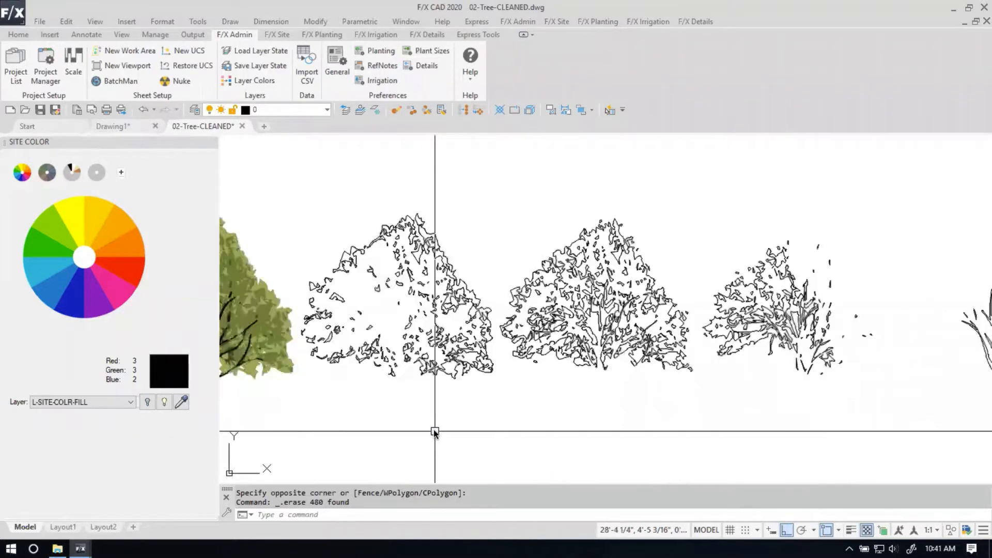
{"action": "scroll", "coordinate": [435, 431], "scroll_direction": "down", "scroll_amount": 1}
{"action": "scroll", "coordinate": [443, 430], "scroll_direction": "down", "scroll_amount": 2}
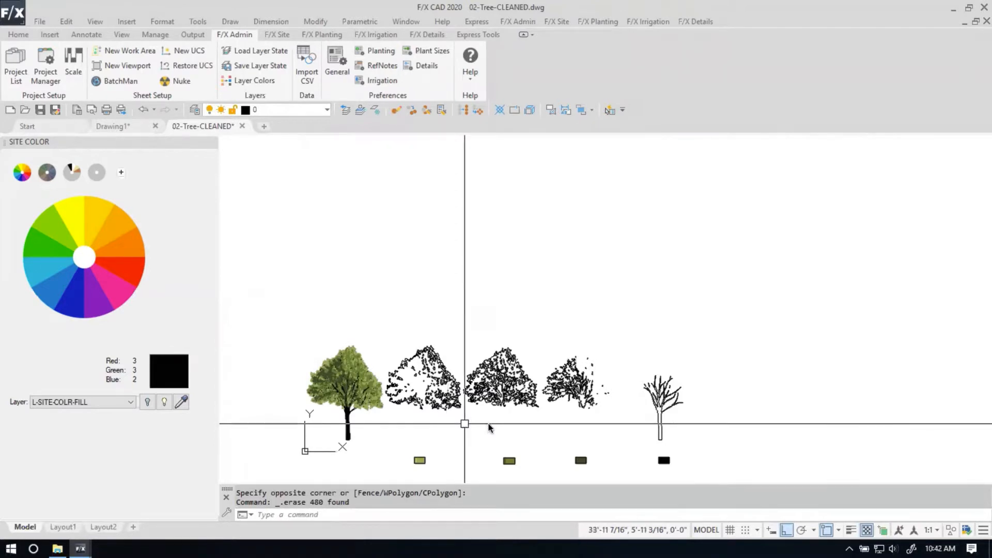
Simplify the polylines of the three canopy copies with POLYSIMPLIFY, leaving out the original tree and the trunk copy.
{"action": "scroll", "coordinate": [455, 428], "scroll_direction": "up", "scroll_amount": 3}
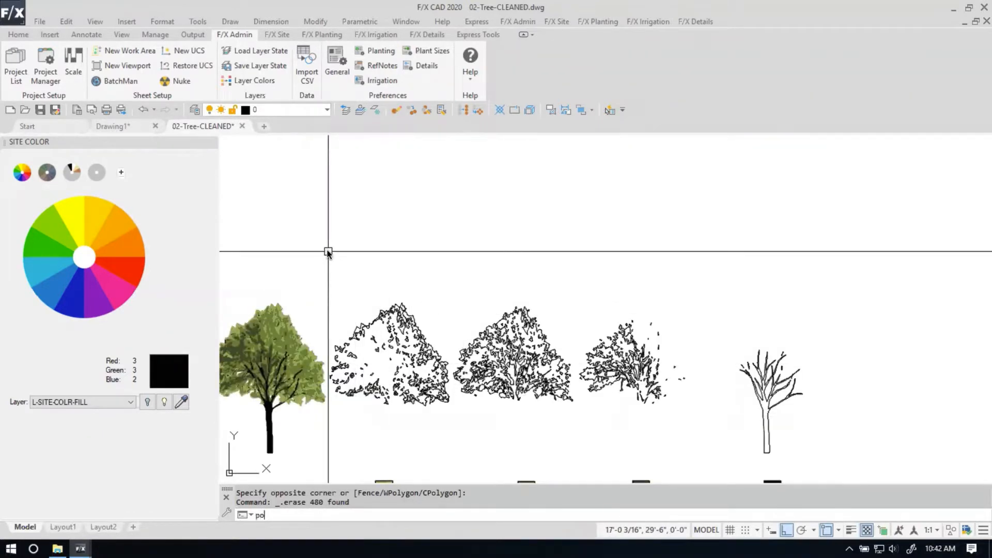
{"action": "type", "text": "SIMPLIFY"}
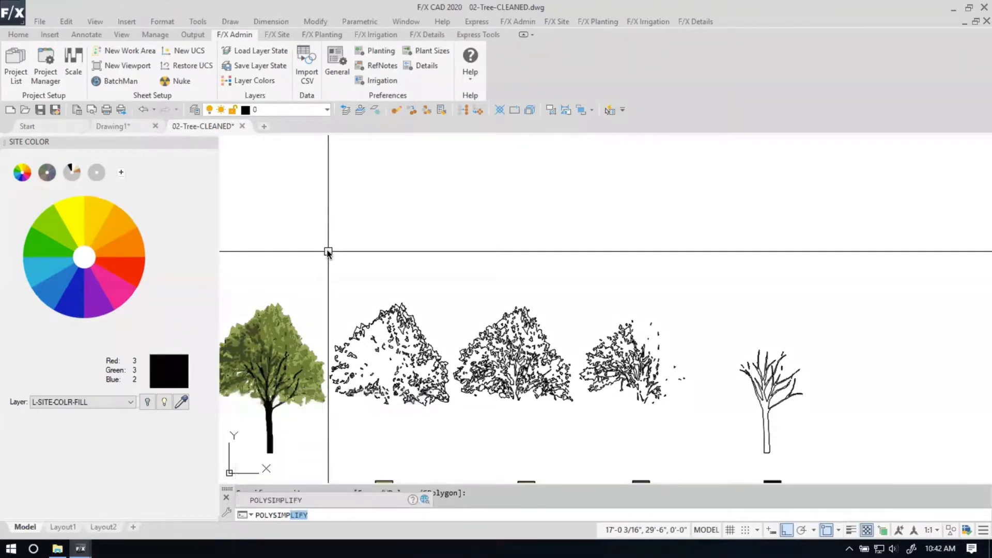
{"action": "key", "text": "Return"}
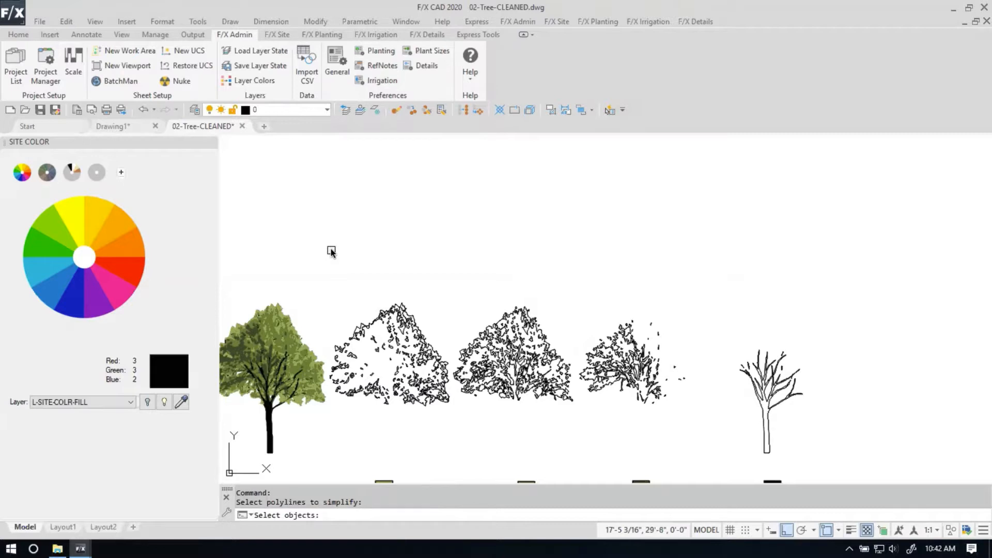
{"action": "left_click", "coordinate": [329, 249]}
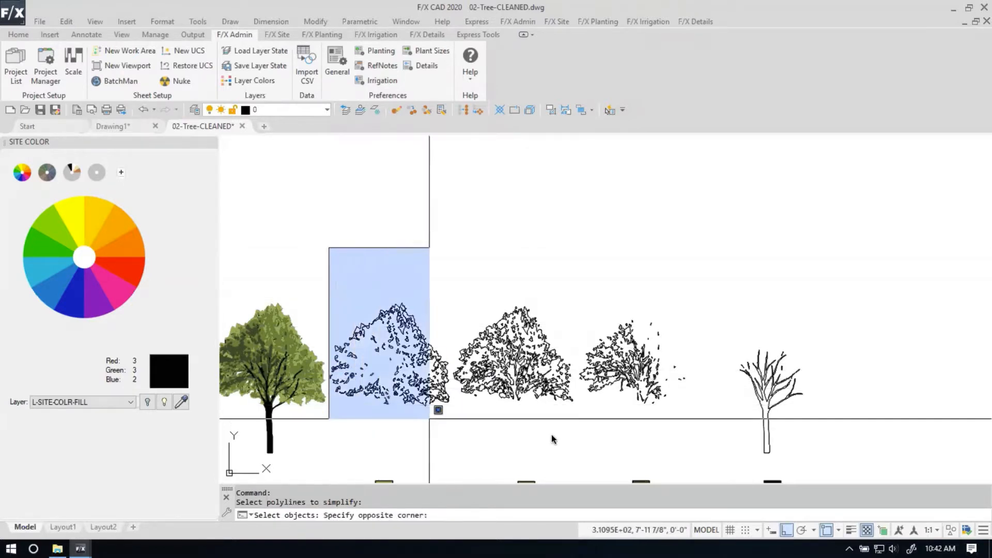
{"action": "left_click", "coordinate": [706, 434]}
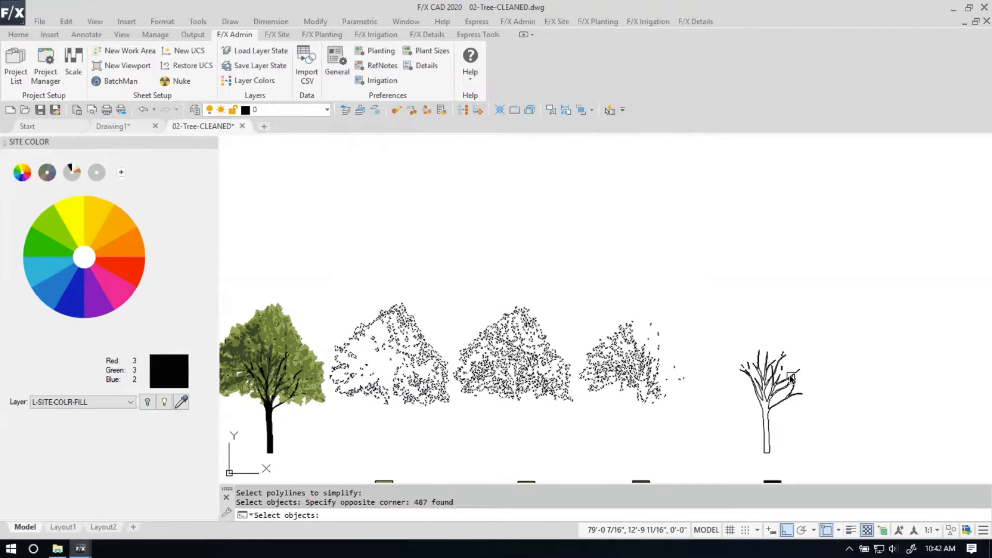
{"action": "key", "text": "Return"}
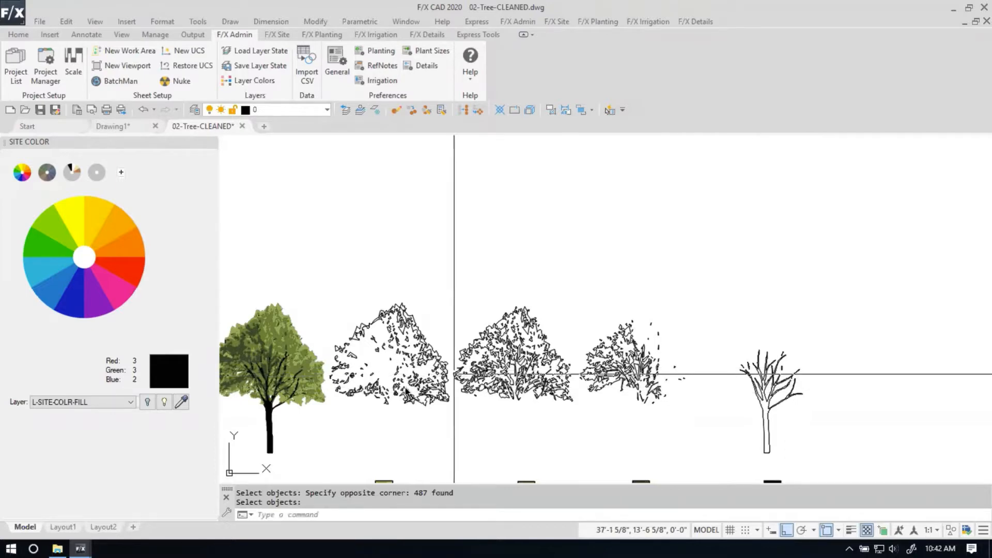
Erase the dot-sized leftover polyline inside the pointed outline in the lower right part of the first canopy copy.
{"action": "scroll", "coordinate": [411, 391], "scroll_direction": "up", "scroll_amount": 2}
{"action": "scroll", "coordinate": [411, 391], "scroll_direction": "up", "scroll_amount": 3}
{"action": "scroll", "coordinate": [421, 388], "scroll_direction": "down", "scroll_amount": 3}
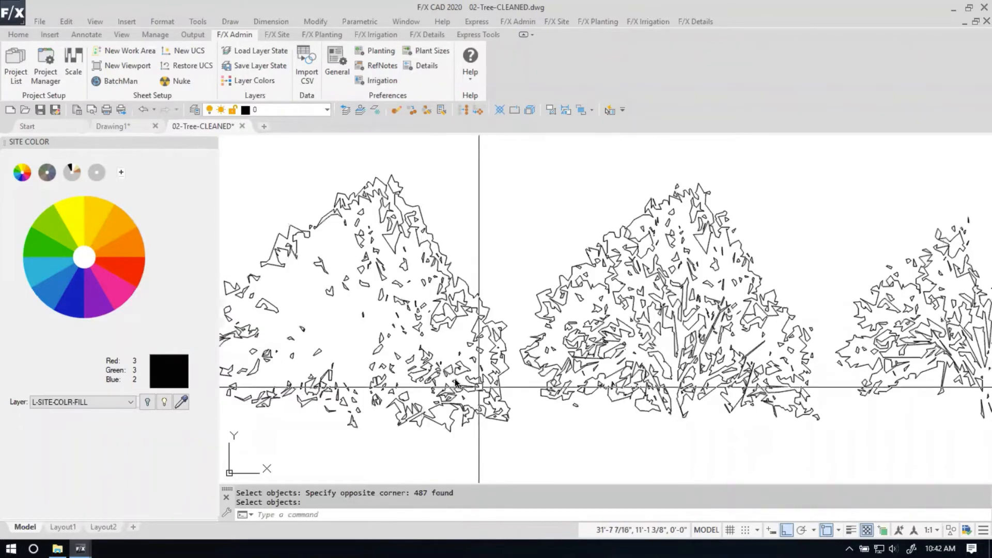
{"action": "scroll", "coordinate": [439, 385], "scroll_direction": "up", "scroll_amount": 3}
{"action": "scroll", "coordinate": [456, 383], "scroll_direction": "up", "scroll_amount": 5}
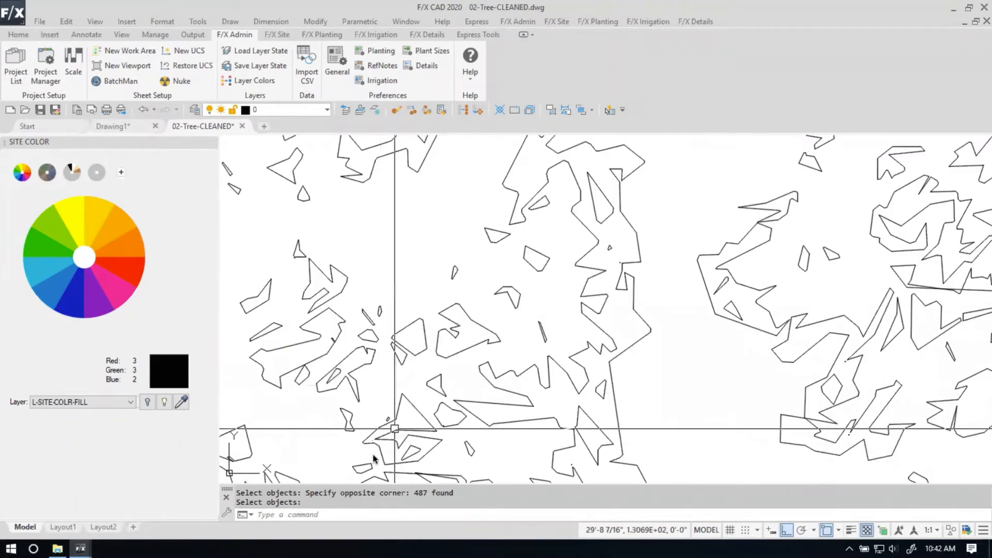
{"action": "left_click", "coordinate": [367, 382]}
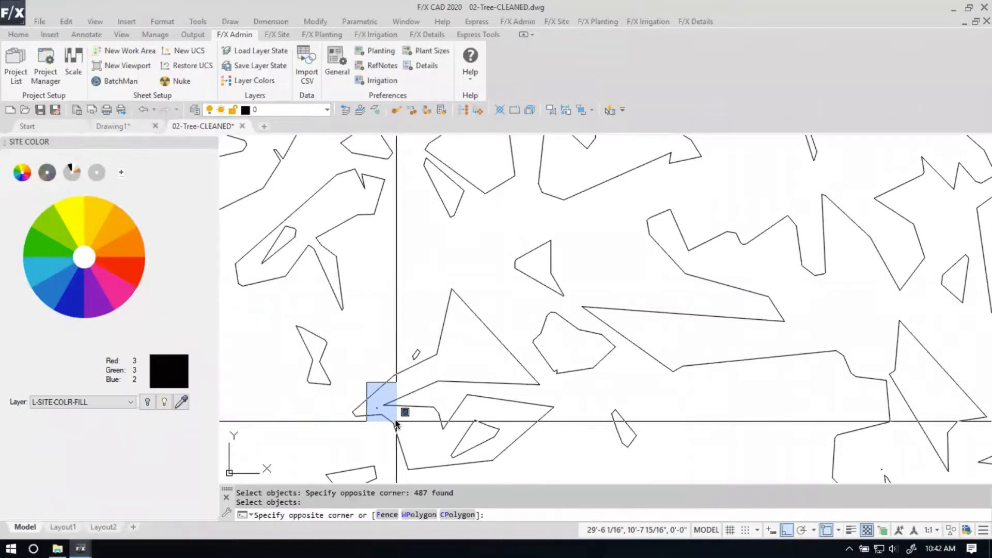
{"action": "left_click", "coordinate": [395, 419]}
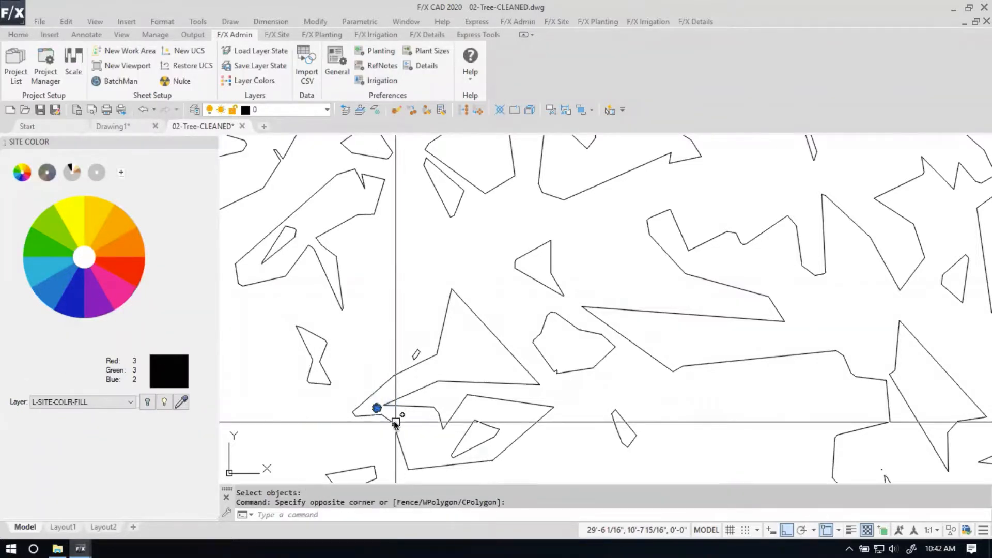
{"action": "key", "text": "Delete"}
Erase the dot-sized leftover polyline beside the right edge of the first canopy copy.
{"action": "scroll", "coordinate": [438, 409], "scroll_direction": "down", "scroll_amount": 5}
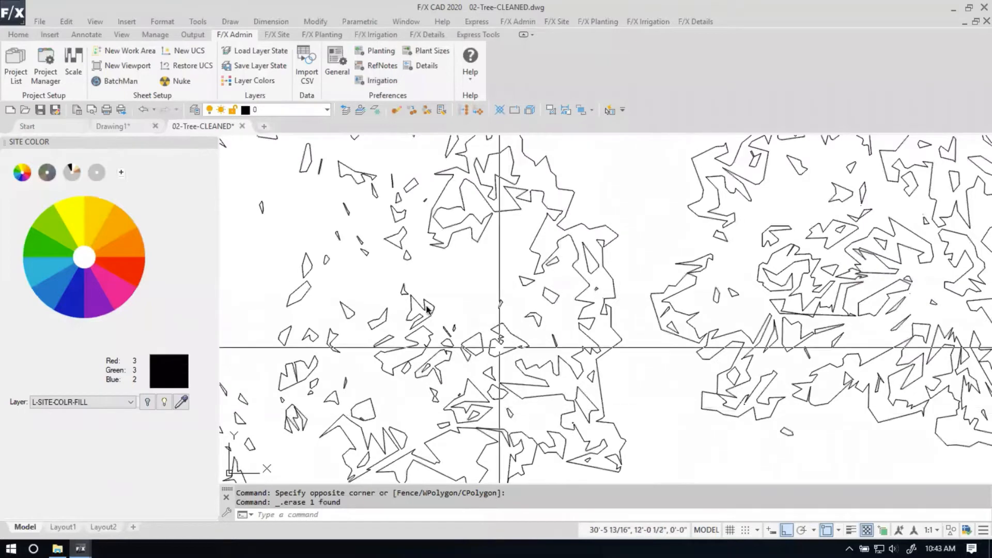
{"action": "scroll", "coordinate": [616, 300], "scroll_direction": "up", "scroll_amount": 5}
{"action": "left_click", "coordinate": [525, 303]}
{"action": "left_click", "coordinate": [574, 338]}
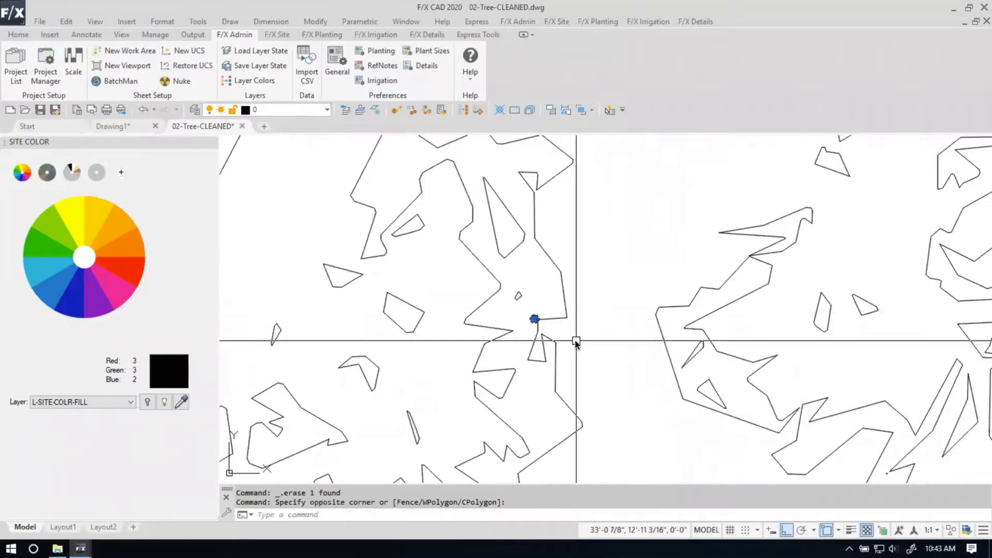
{"action": "key", "text": "Delete"}
{"action": "scroll", "coordinate": [567, 351], "scroll_direction": "down", "scroll_amount": 3}
{"action": "scroll", "coordinate": [309, 330], "scroll_direction": "up", "scroll_amount": 2}
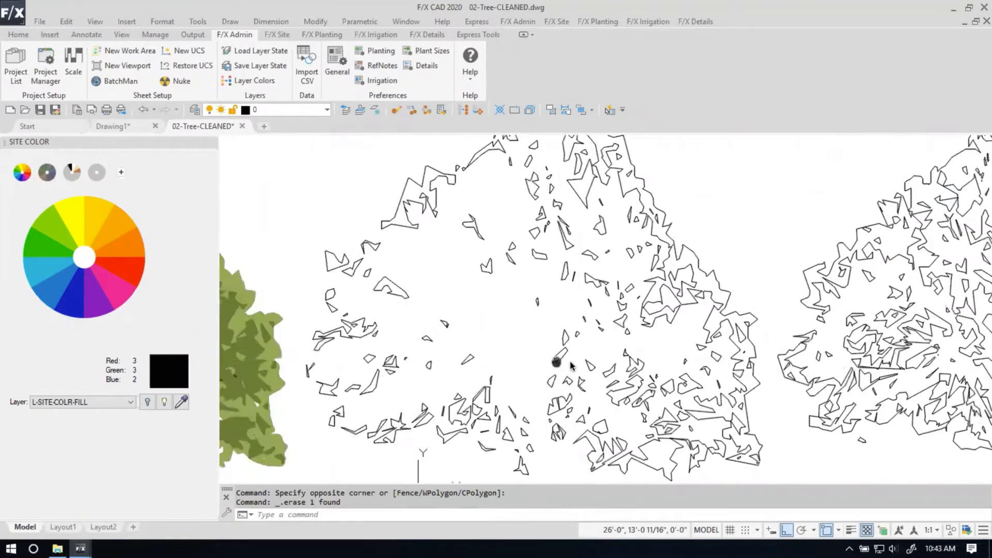
Erase the dot-sized leftover polyline among the branch outlines at the lower middle of the second canopy copy.
{"action": "scroll", "coordinate": [336, 348], "scroll_direction": "up", "scroll_amount": 2}
{"action": "scroll", "coordinate": [336, 348], "scroll_direction": "down", "scroll_amount": 6}
{"action": "scroll", "coordinate": [628, 335], "scroll_direction": "up", "scroll_amount": 5}
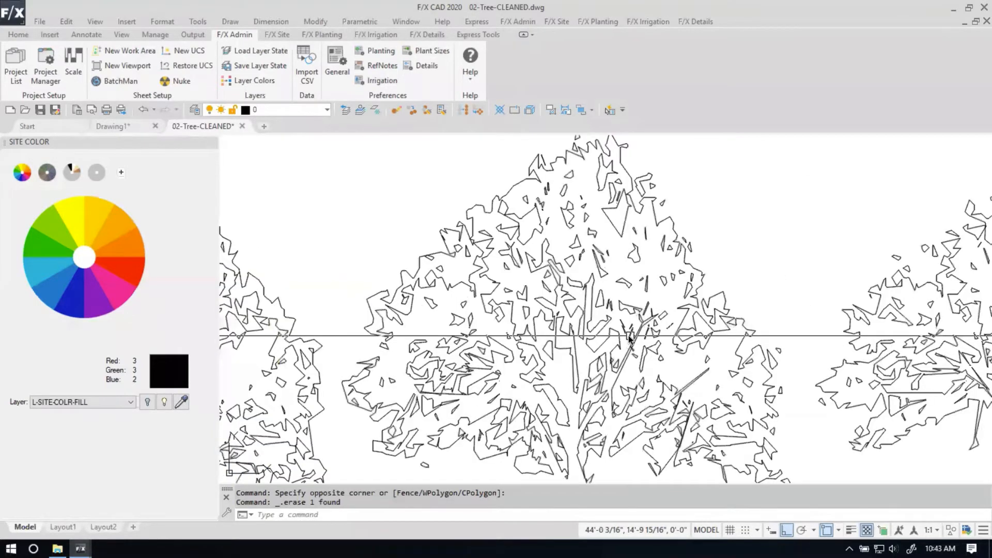
{"action": "middle_click_drag", "start_coordinate": [629, 336], "coordinate": [509, 311]}
{"action": "scroll", "coordinate": [587, 402], "scroll_direction": "up", "scroll_amount": 2}
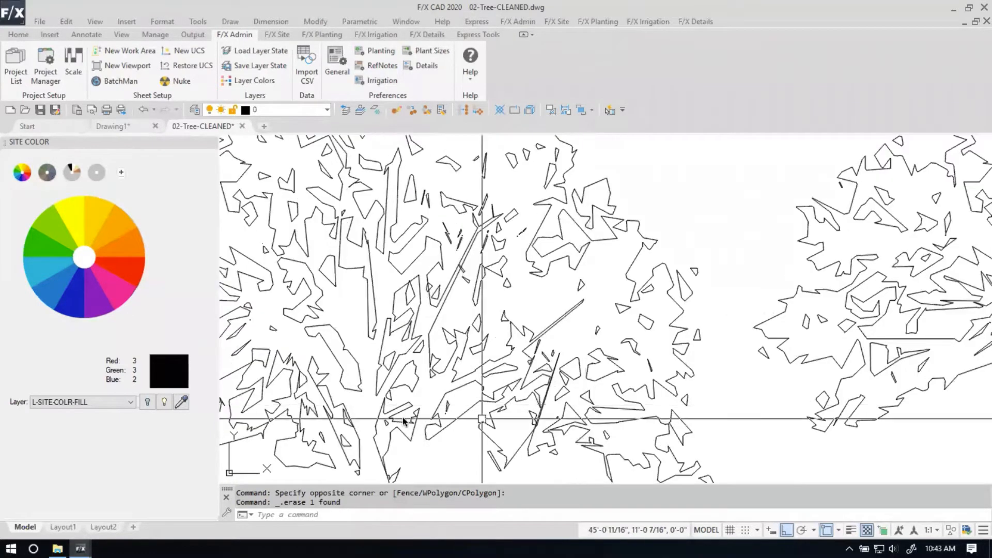
{"action": "scroll", "coordinate": [407, 416], "scroll_direction": "up", "scroll_amount": 4}
{"action": "left_click", "coordinate": [455, 392]}
{"action": "left_click", "coordinate": [560, 420]}
{"action": "scroll", "coordinate": [558, 419], "scroll_direction": "down", "scroll_amount": 5}
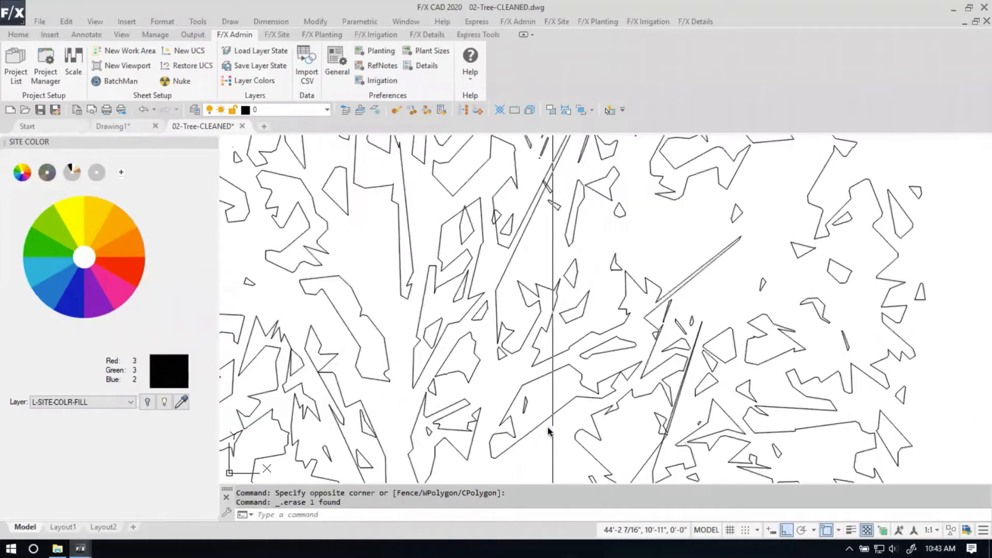
Erase the two dot-sized leftover polylines in the left half of the second canopy copy.
{"action": "scroll", "coordinate": [405, 269], "scroll_direction": "up", "scroll_amount": 4}
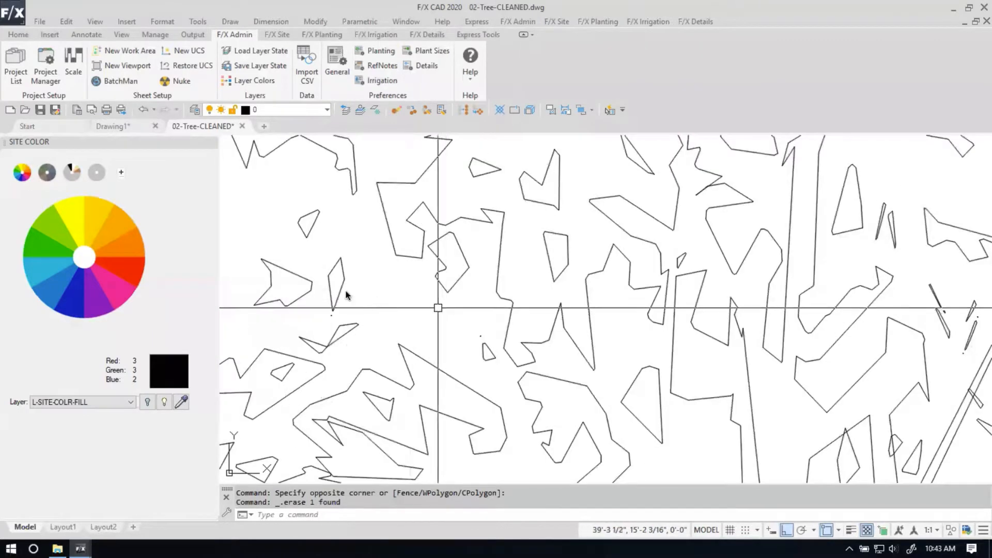
{"action": "left_click", "coordinate": [323, 303]}
{"action": "left_click", "coordinate": [509, 351]}
{"action": "key", "text": "Delete"}
{"action": "scroll", "coordinate": [505, 348], "scroll_direction": "down", "scroll_amount": 4}
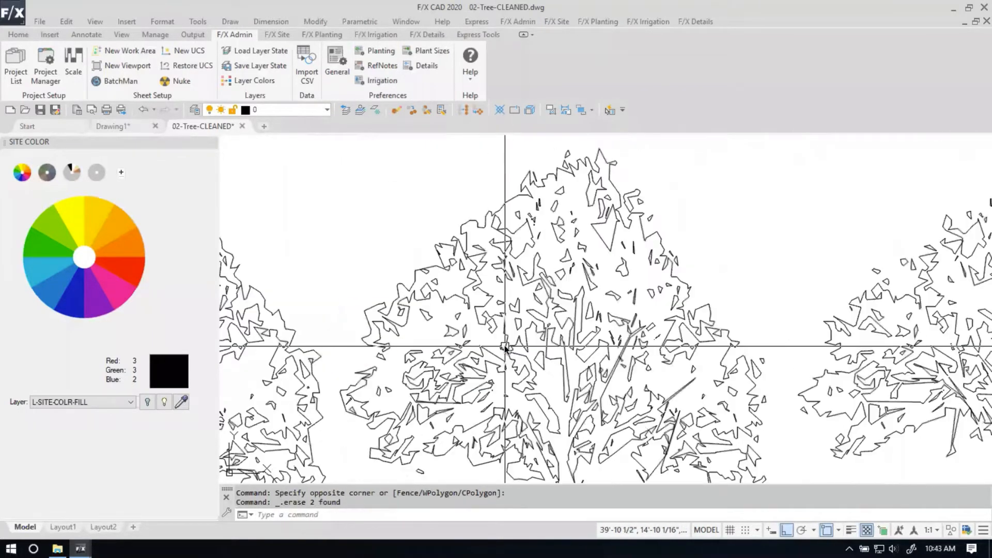
Erase the dot-sized leftover polyline near the lower left edge of the second canopy copy.
{"action": "scroll", "coordinate": [465, 279], "scroll_direction": "up", "scroll_amount": 6}
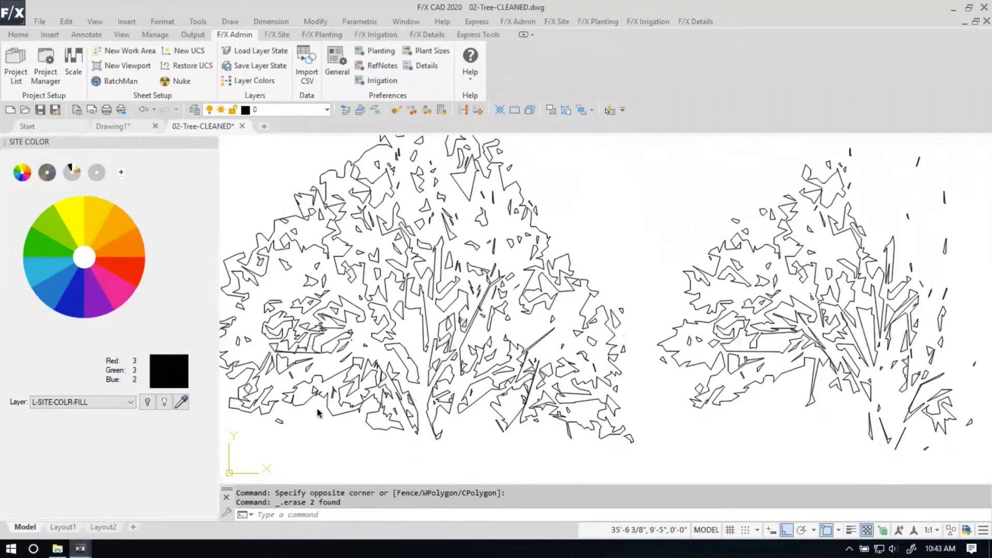
{"action": "left_click", "coordinate": [300, 314]}
{"action": "left_click", "coordinate": [337, 375]}
{"action": "key", "text": "Delete"}
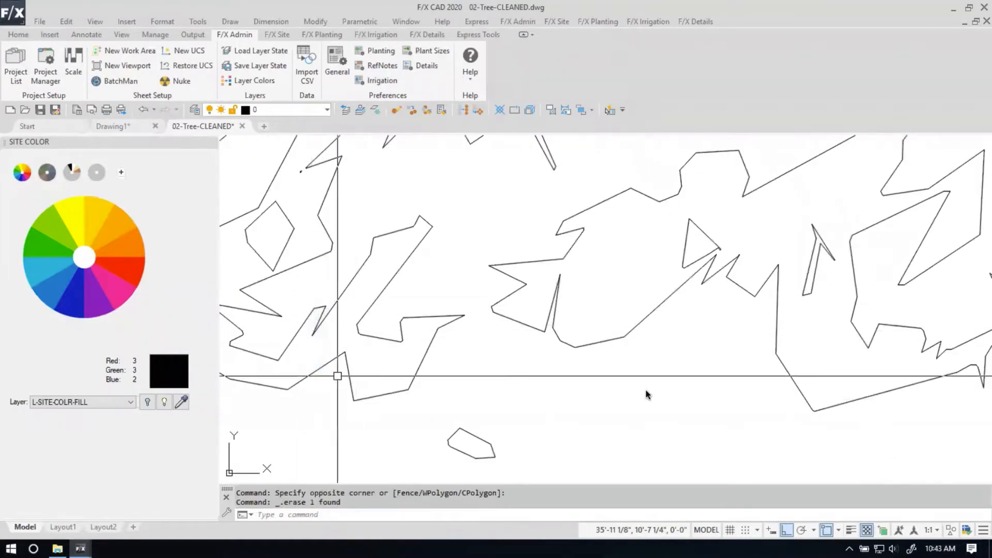
{"action": "scroll", "coordinate": [647, 390], "scroll_direction": "down", "scroll_amount": 5}
{"action": "scroll", "coordinate": [664, 393], "scroll_direction": "down", "scroll_amount": 4}
{"action": "scroll", "coordinate": [597, 343], "scroll_direction": "up", "scroll_amount": 5}
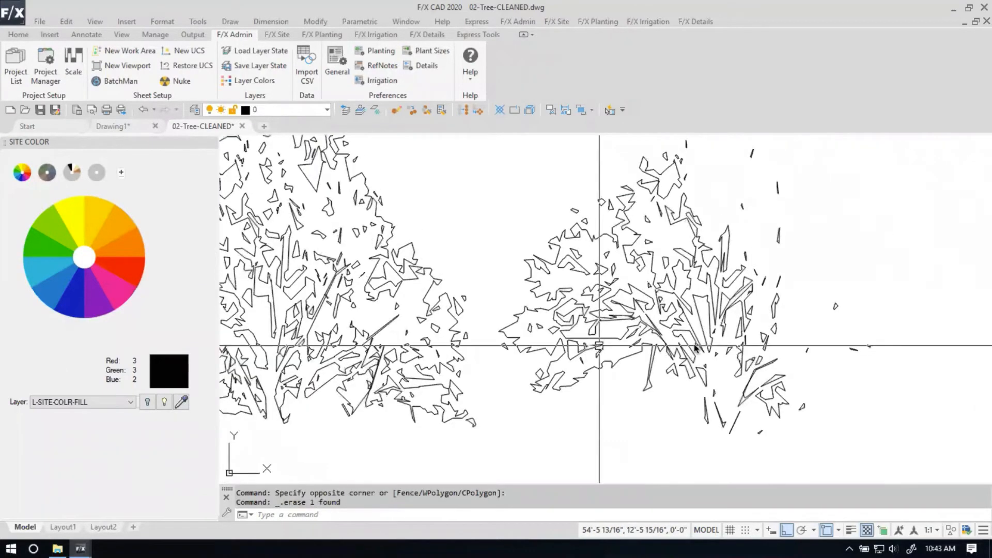
{"action": "scroll", "coordinate": [713, 341], "scroll_direction": "down", "scroll_amount": 3}
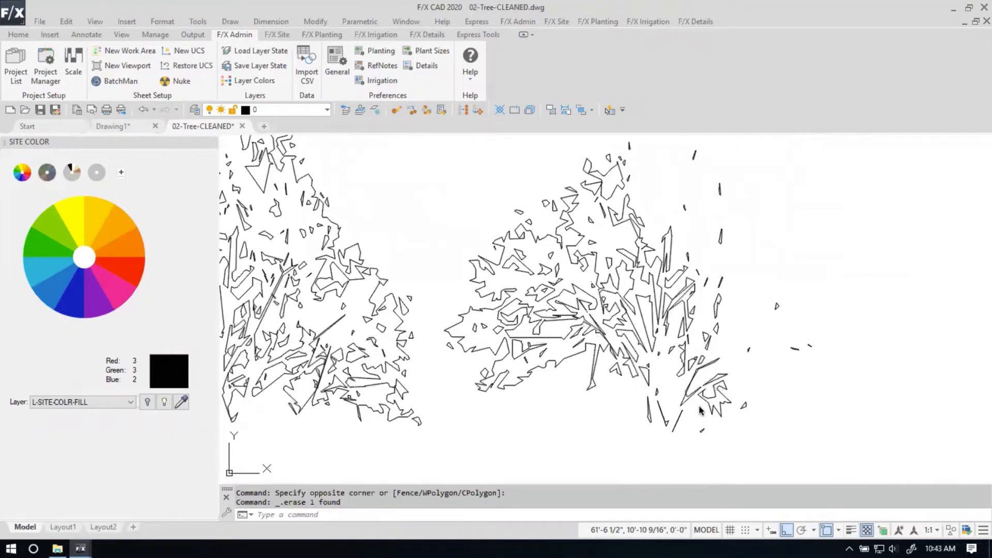
Erase the stray specks among the leaf outlines in the middle of the sparse third tree canopy.
{"action": "middle_click_drag", "start_coordinate": [790, 291], "coordinate": [727, 345]}
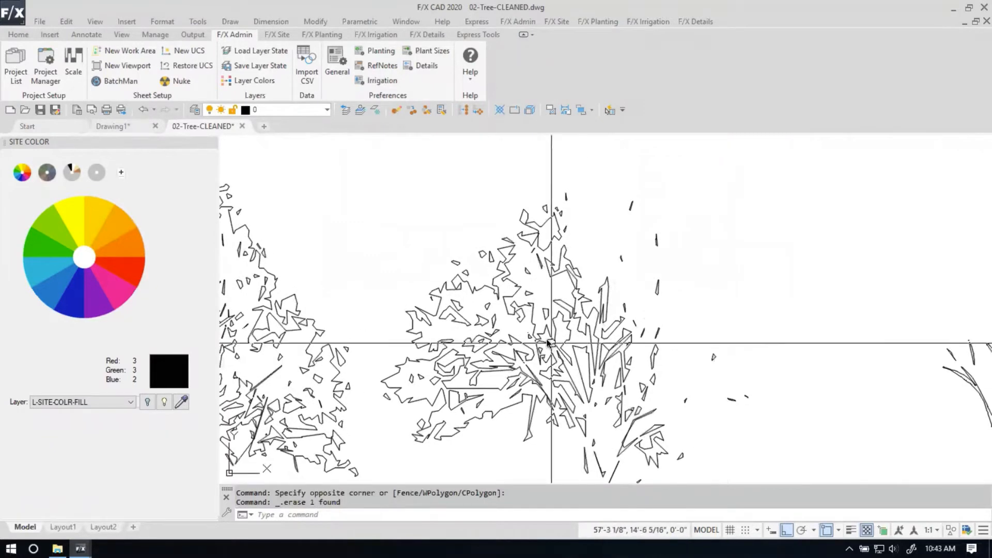
{"action": "scroll", "coordinate": [511, 333], "scroll_direction": "up", "scroll_amount": 4}
{"action": "left_click", "coordinate": [546, 321]}
{"action": "left_click", "coordinate": [569, 334]}
{"action": "key", "text": "Delete"}
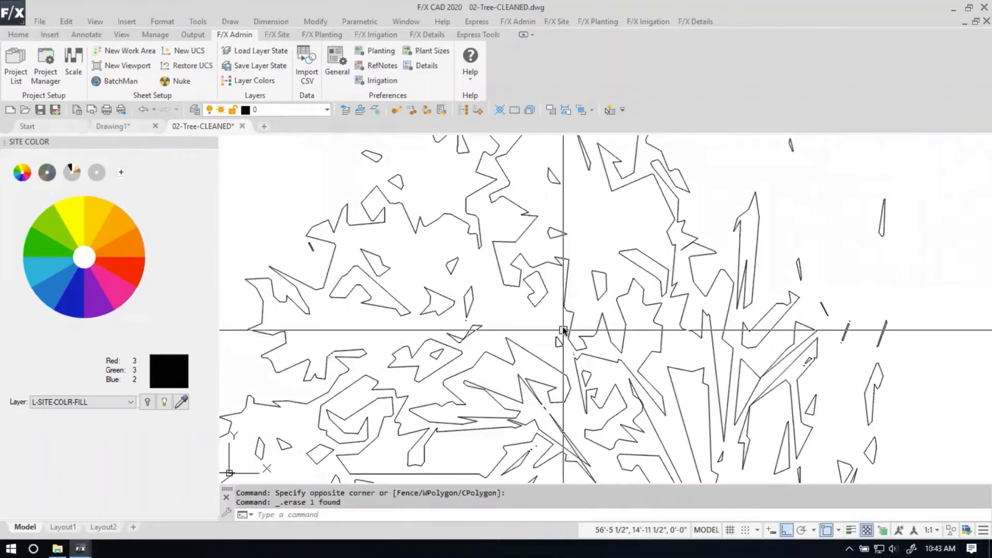
{"action": "left_click", "coordinate": [565, 323]}
{"action": "left_click", "coordinate": [581, 358]}
{"action": "key", "text": "Delete"}
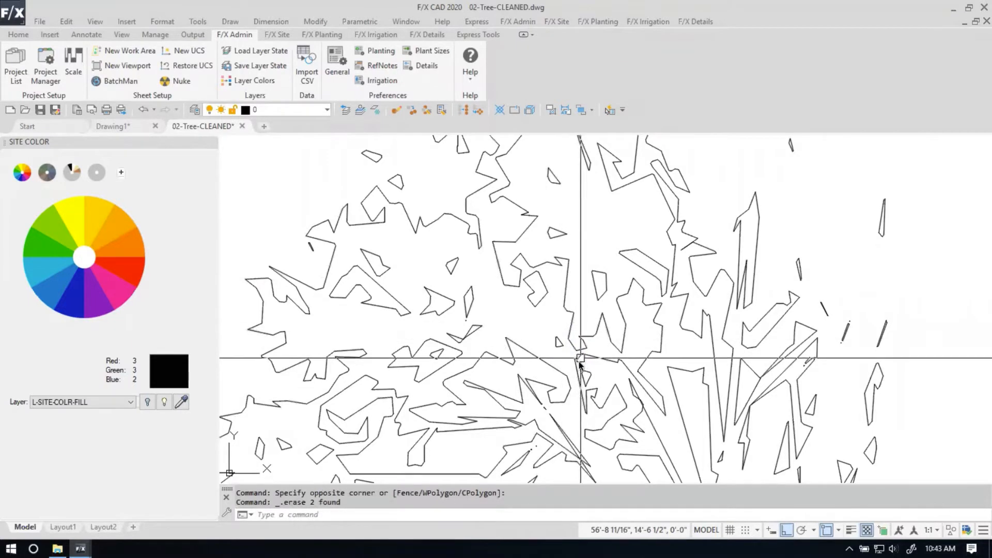
Erase the tiny fragments between the branch outlines just below the middle of the third canopy.
{"action": "scroll", "coordinate": [570, 399], "scroll_direction": "down", "scroll_amount": 3}
{"action": "scroll", "coordinate": [569, 399], "scroll_direction": "up", "scroll_amount": 5}
{"action": "left_click", "coordinate": [479, 336]}
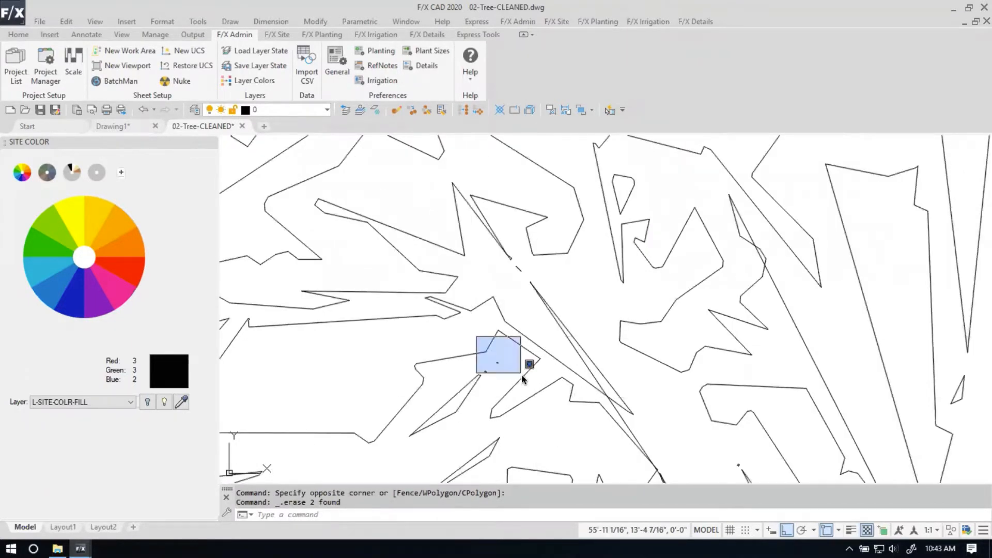
{"action": "left_click", "coordinate": [523, 377]}
{"action": "key", "text": "Delete"}
{"action": "left_click", "coordinate": [478, 233]}
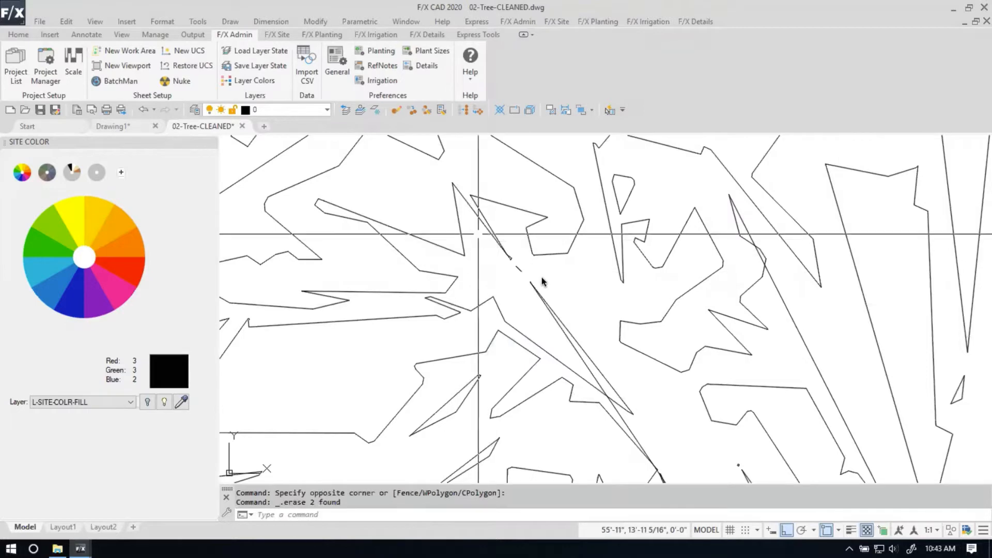
{"action": "left_click", "coordinate": [569, 299]}
{"action": "key", "text": "Delete"}
Erase the speck directly beneath the narrow diamond-shaped leaf in the third canopy's left half.
{"action": "scroll", "coordinate": [568, 299], "scroll_direction": "down", "scroll_amount": 4}
{"action": "scroll", "coordinate": [594, 318], "scroll_direction": "up", "scroll_amount": 1}
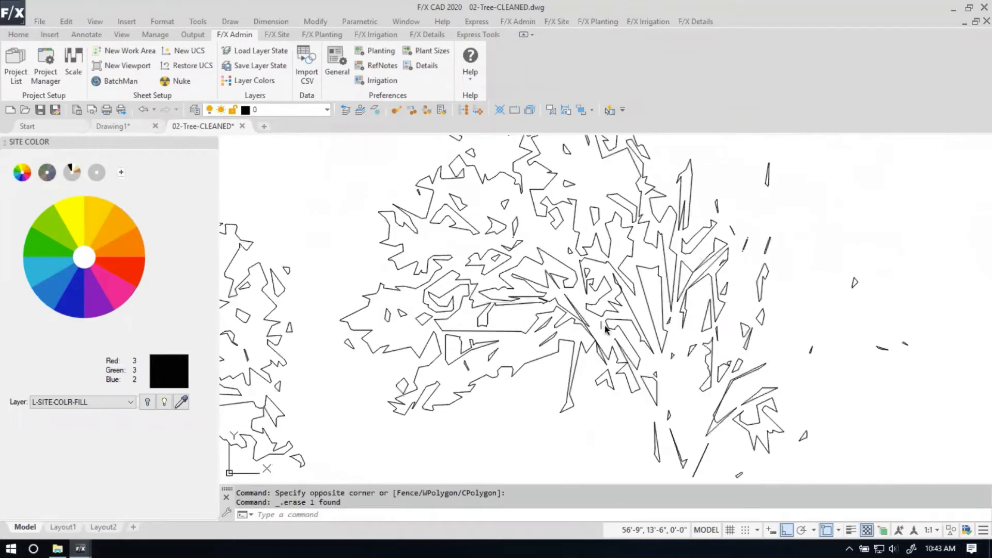
{"action": "scroll", "coordinate": [606, 328], "scroll_direction": "down", "scroll_amount": 3}
{"action": "scroll", "coordinate": [610, 315], "scroll_direction": "up", "scroll_amount": 2}
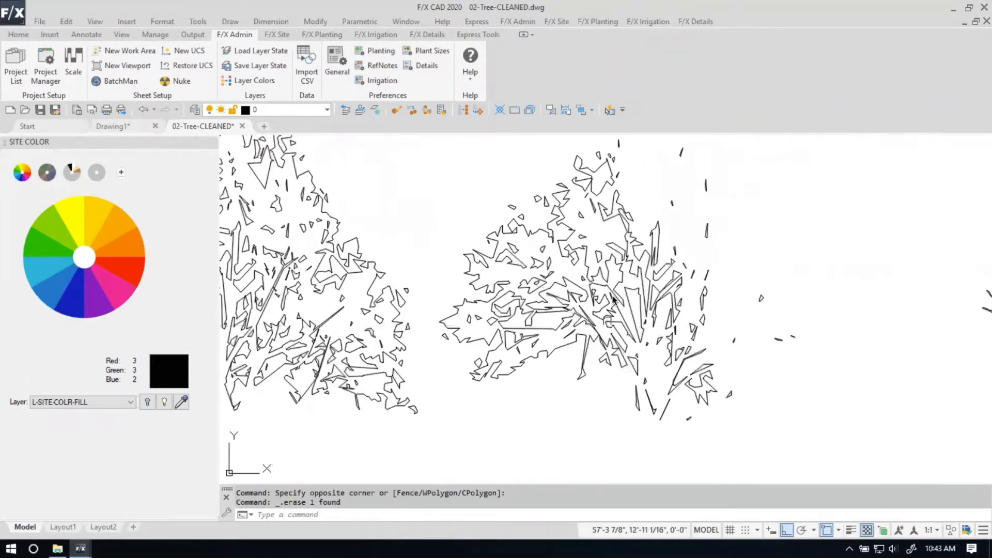
{"action": "scroll", "coordinate": [568, 216], "scroll_direction": "up", "scroll_amount": 3}
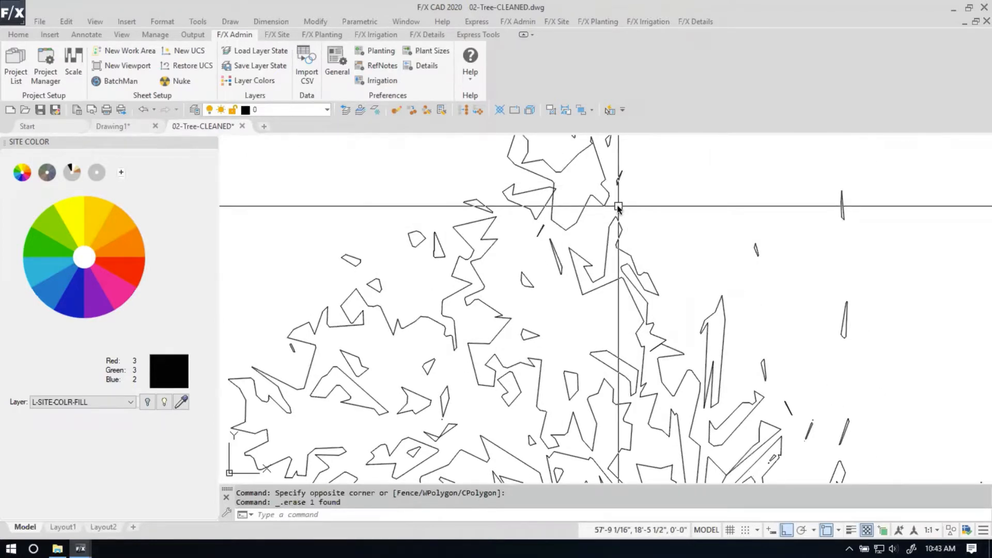
{"action": "scroll", "coordinate": [413, 408], "scroll_direction": "up", "scroll_amount": 3}
{"action": "left_click", "coordinate": [421, 406]}
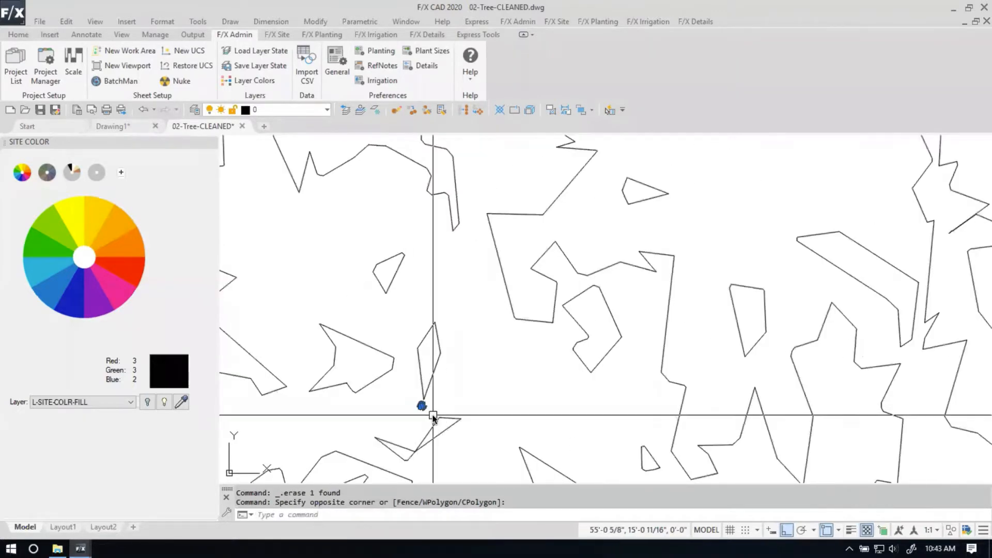
{"action": "left_click", "coordinate": [438, 412]}
{"action": "key", "text": "Delete"}
{"action": "scroll", "coordinate": [618, 385], "scroll_direction": "down", "scroll_amount": 3}
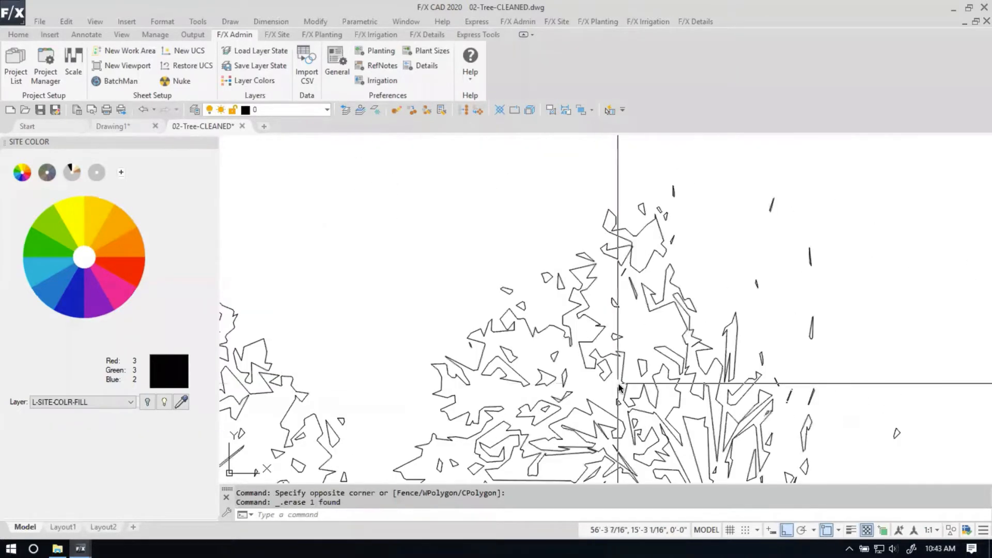
Erase the tiny dots beside the thin slivers along the third canopy's right edge, keeping the slivers themselves.
{"action": "scroll", "coordinate": [618, 383], "scroll_direction": "down", "scroll_amount": 3}
{"action": "scroll", "coordinate": [559, 402], "scroll_direction": "up", "scroll_amount": 5}
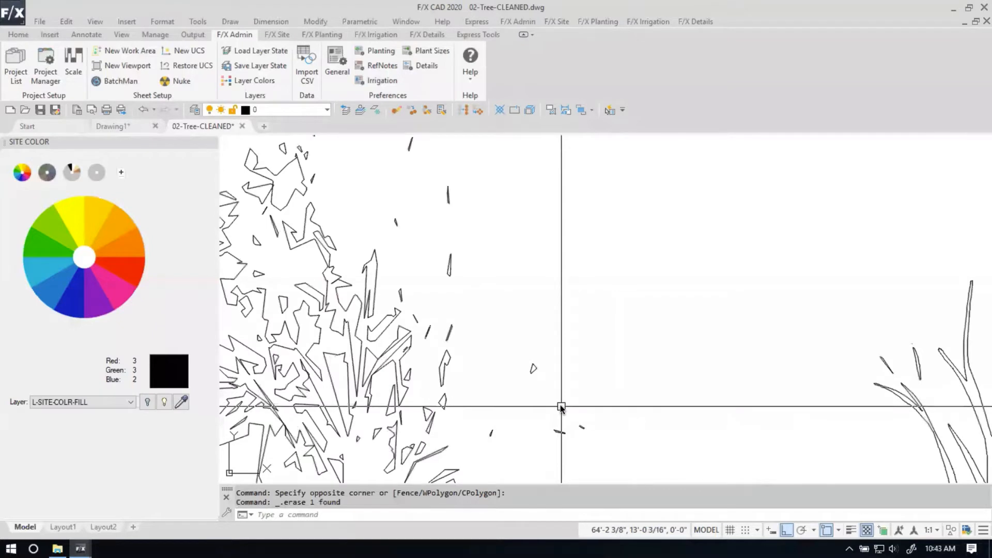
{"action": "scroll", "coordinate": [404, 357], "scroll_direction": "up", "scroll_amount": 4}
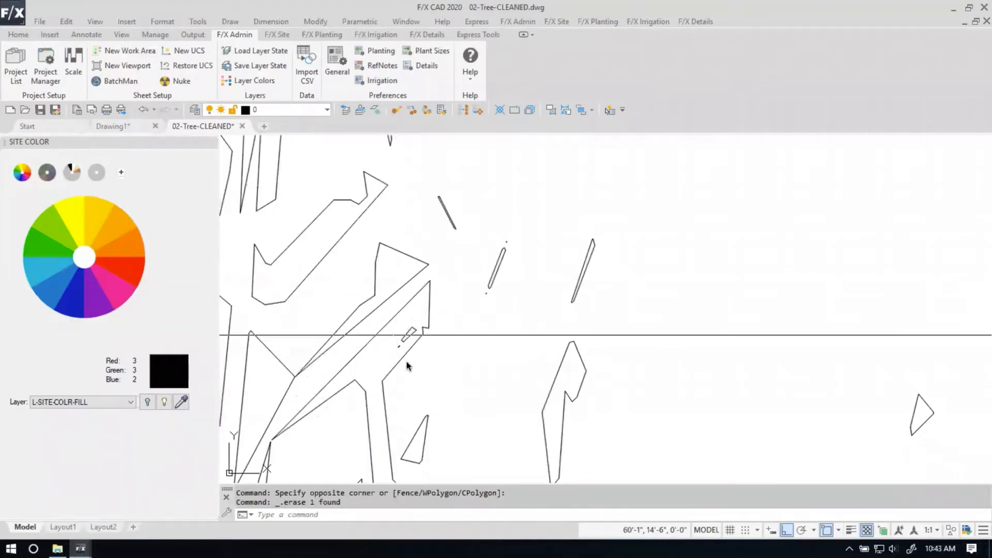
{"action": "left_click", "coordinate": [387, 335]}
{"action": "left_click", "coordinate": [410, 365]}
{"action": "key", "text": "Delete"}
{"action": "left_click", "coordinate": [460, 276]}
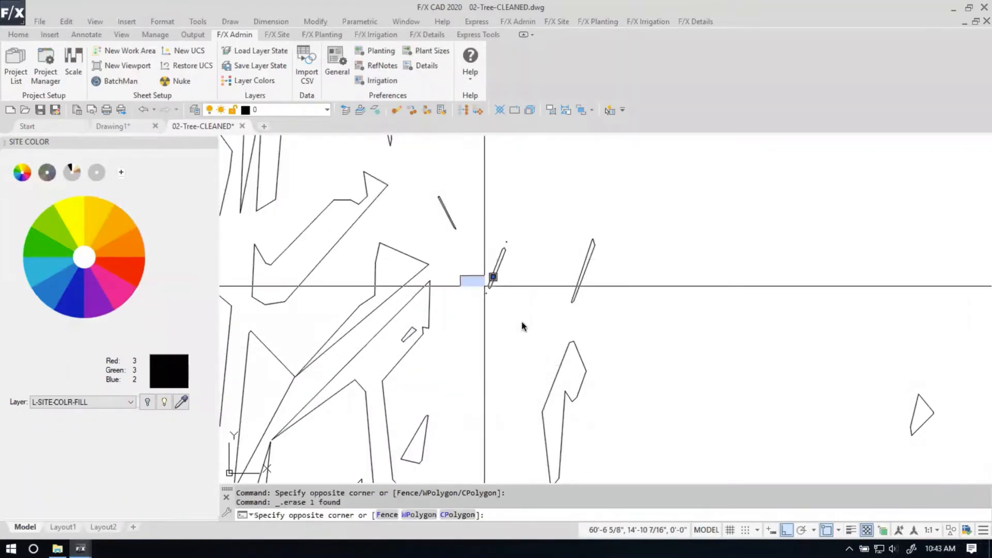
{"action": "left_click", "coordinate": [522, 323]}
{"action": "key", "text": "Delete"}
{"action": "left_click", "coordinate": [497, 223]}
{"action": "left_click", "coordinate": [524, 247]}
{"action": "key", "text": "Delete"}
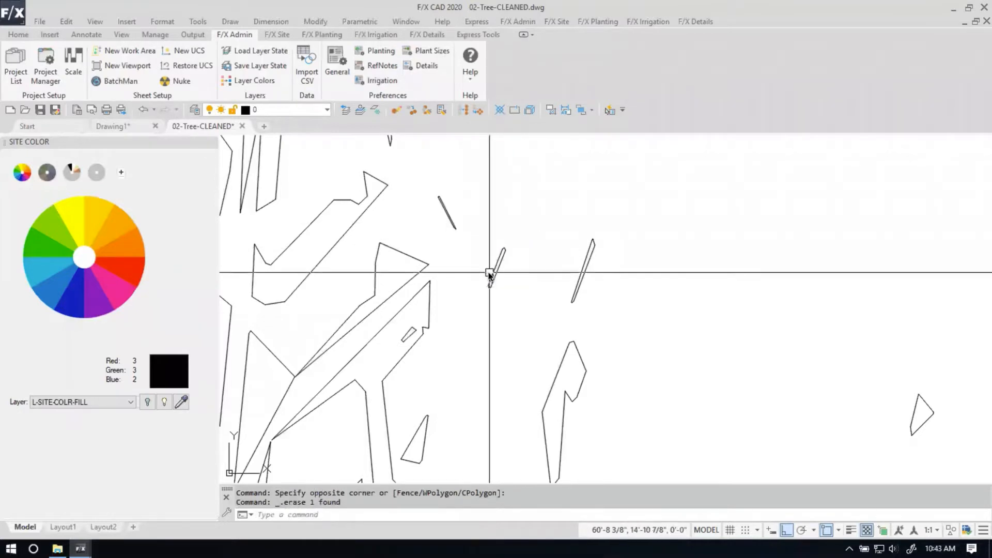
Erase the speck just above the tip of the narrow spike in the third canopy's lower centre.
{"action": "scroll", "coordinate": [489, 274], "scroll_direction": "down", "scroll_amount": 3}
{"action": "scroll", "coordinate": [282, 424], "scroll_direction": "up", "scroll_amount": 3}
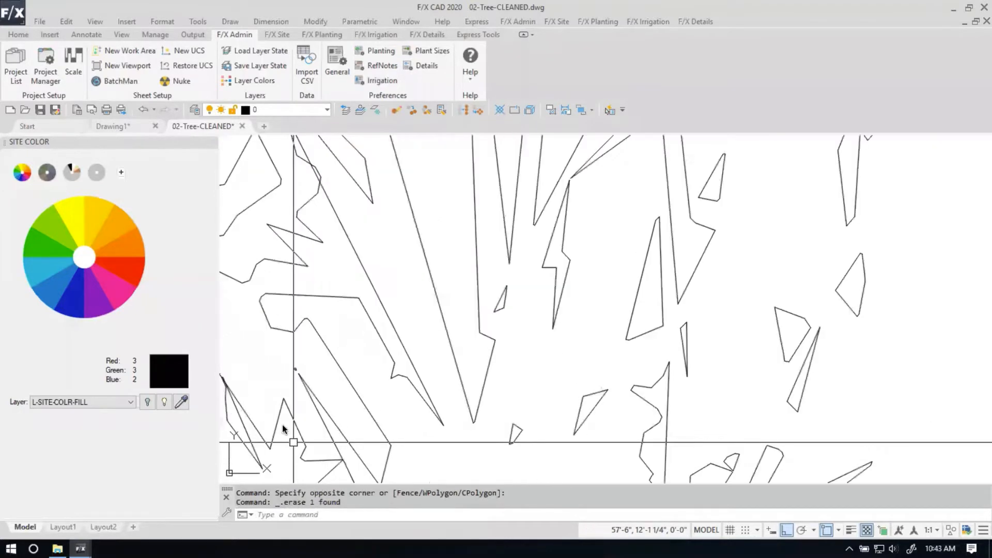
{"action": "scroll", "coordinate": [282, 424], "scroll_direction": "up", "scroll_amount": 5}
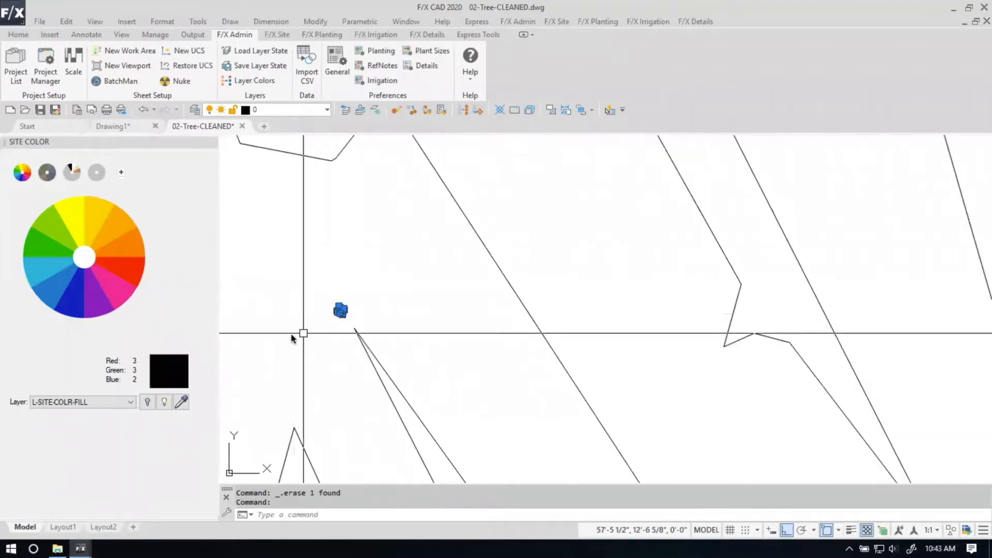
{"action": "left_click", "coordinate": [305, 285]}
{"action": "left_click", "coordinate": [355, 326]}
{"action": "key", "text": "Delete"}
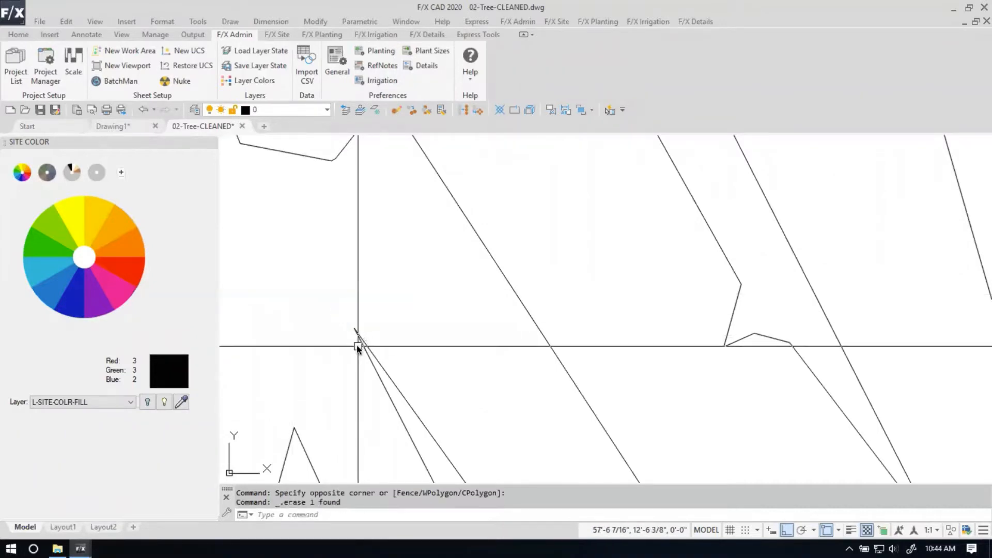
Erase the stray dot above the upper-left twigs of the bare trunk-and-branch outline.
{"action": "scroll", "coordinate": [358, 346], "scroll_direction": "down", "scroll_amount": 5}
{"action": "scroll", "coordinate": [695, 396], "scroll_direction": "up", "scroll_amount": 5}
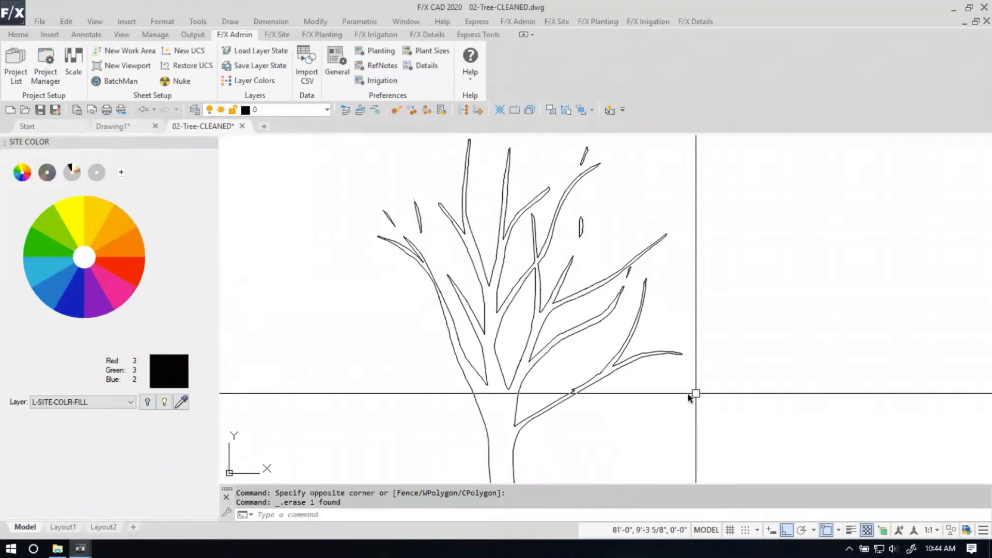
{"action": "left_click", "coordinate": [410, 177]}
{"action": "left_click", "coordinate": [433, 202]}
{"action": "key", "text": "Delete"}
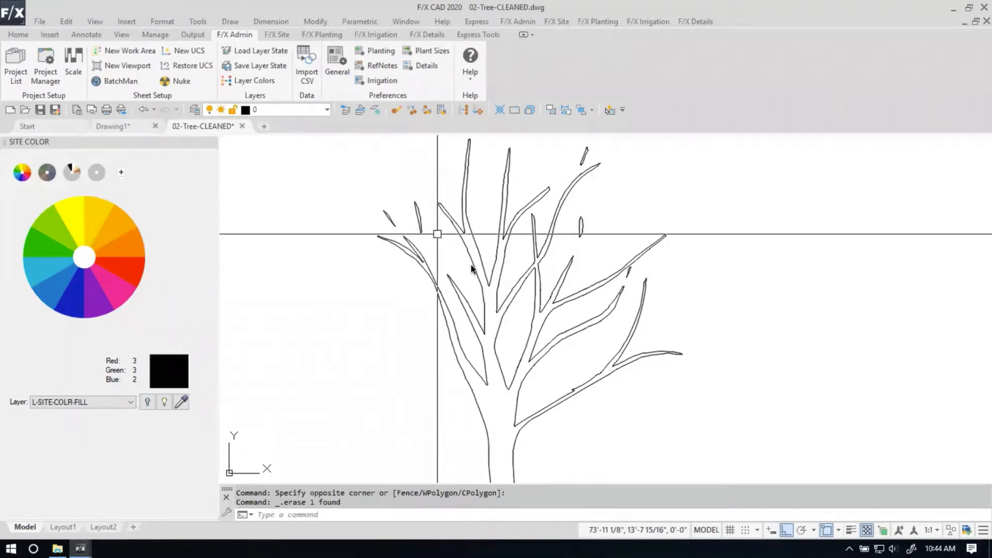
Start a solid Hatch and set its colour to the light green 150,168,85.
{"action": "scroll", "coordinate": [492, 274], "scroll_direction": "down", "scroll_amount": 4}
{"action": "scroll", "coordinate": [453, 313], "scroll_direction": "down", "scroll_amount": 4}
{"action": "middle_click_drag", "start_coordinate": [377, 326], "coordinate": [440, 326]}
{"action": "scroll", "coordinate": [448, 326], "scroll_direction": "up", "scroll_amount": 2}
{"action": "middle_click_drag", "start_coordinate": [258, 286], "coordinate": [545, 297]}
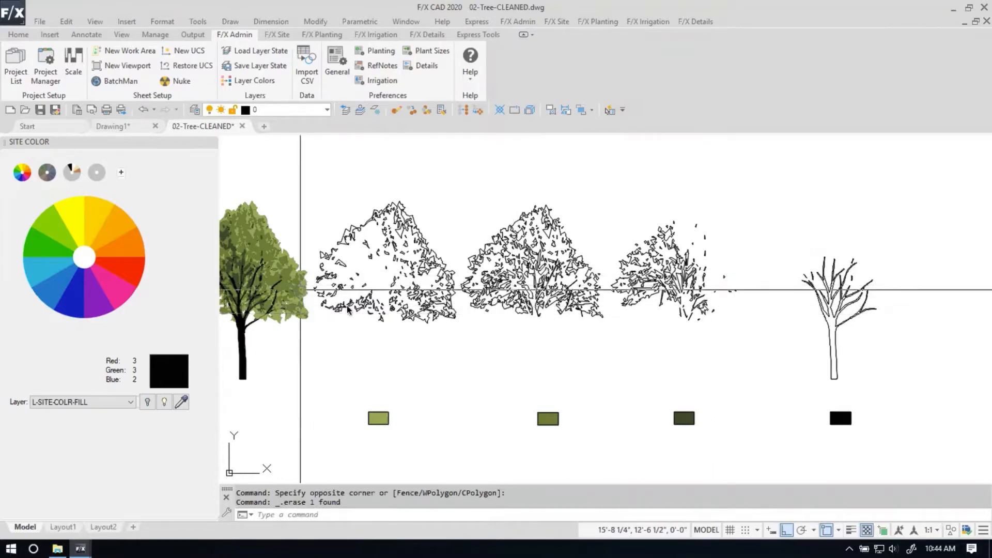
{"action": "scroll", "coordinate": [556, 359], "scroll_direction": "down", "scroll_amount": 2}
{"action": "scroll", "coordinate": [556, 359], "scroll_direction": "up", "scroll_amount": 2}
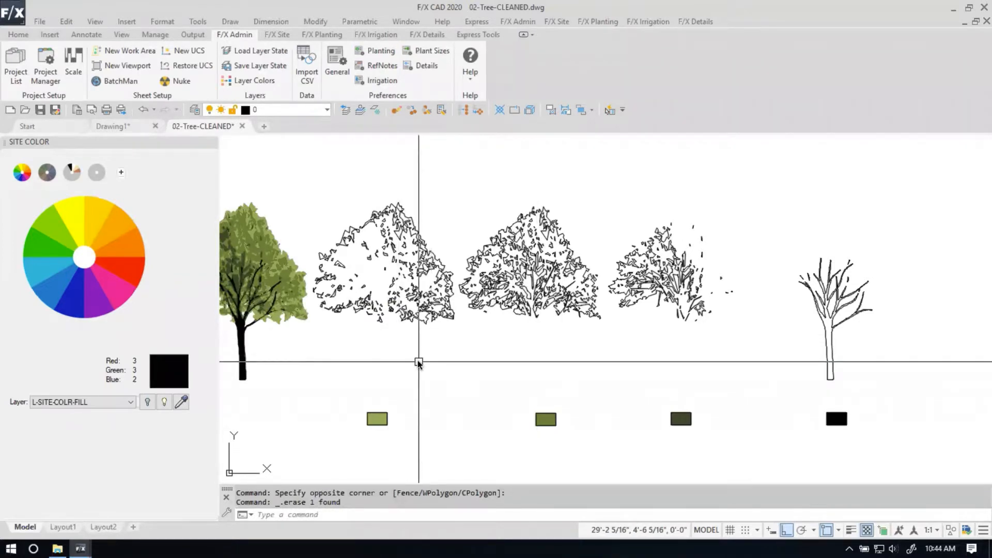
{"action": "type", "text": "h"}
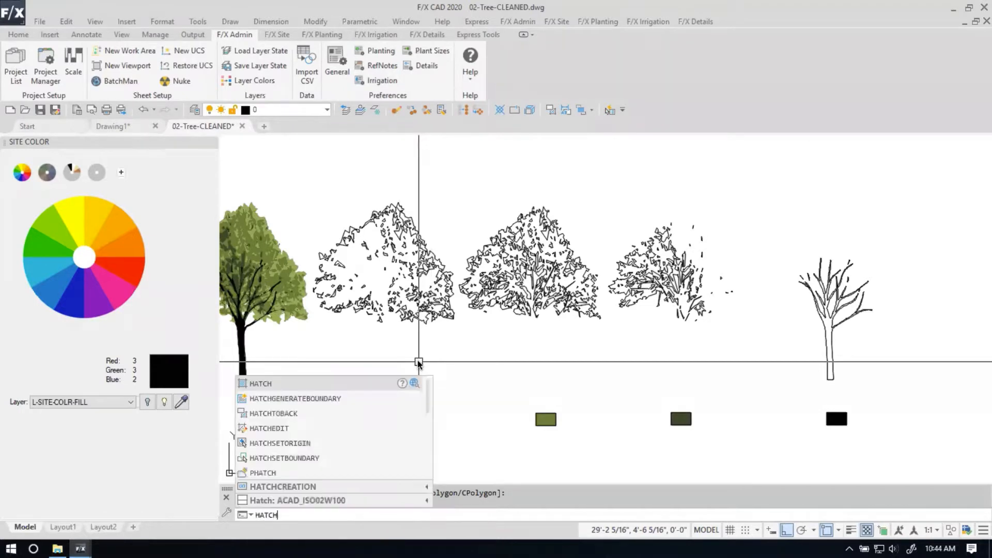
{"action": "key", "text": "Return"}
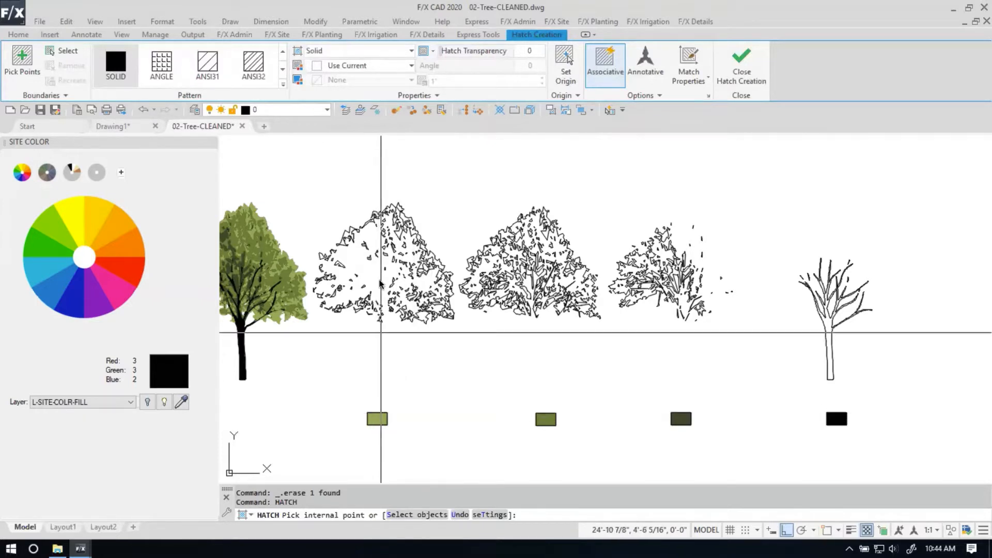
{"action": "left_click", "coordinate": [324, 112]}
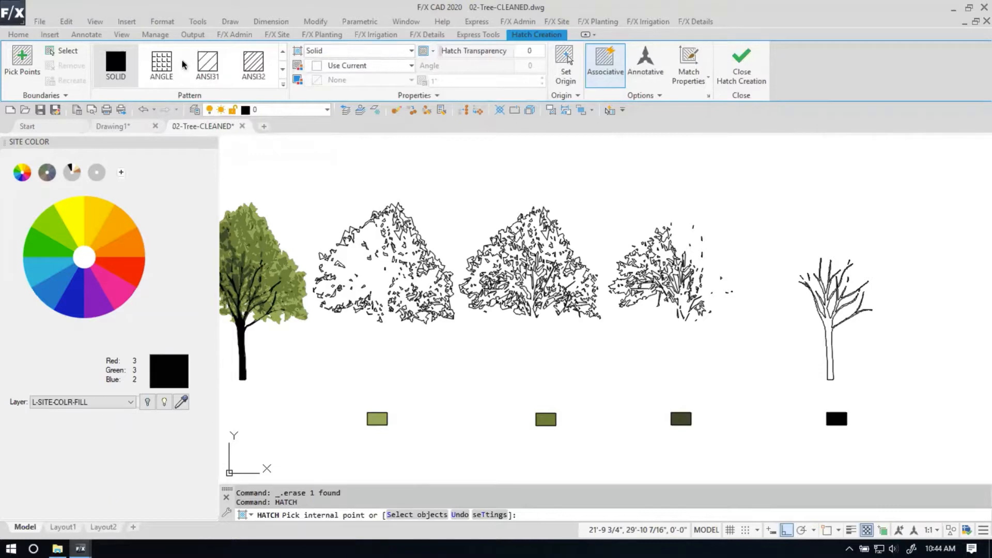
{"action": "left_click", "coordinate": [394, 67]}
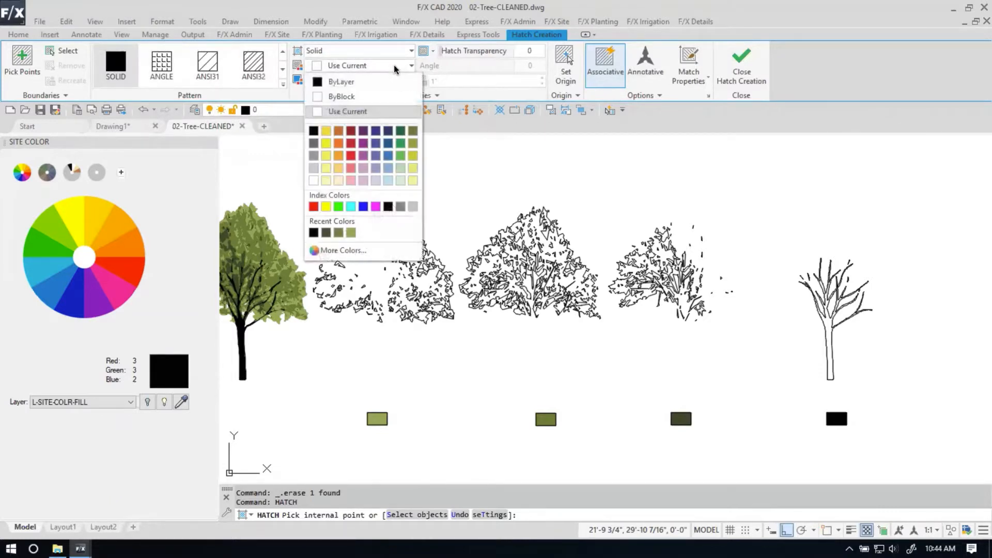
{"action": "left_click", "coordinate": [351, 233]}
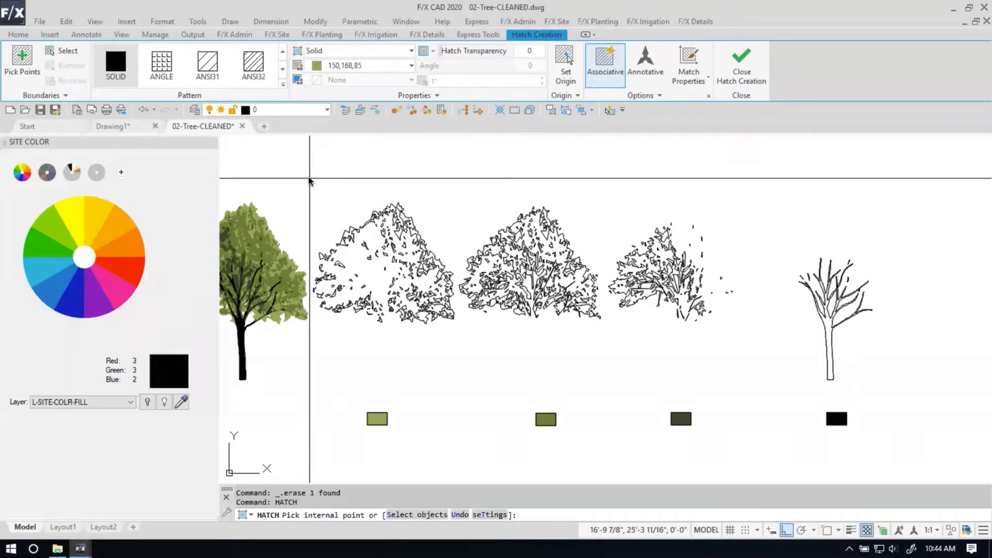
{"action": "left_click", "coordinate": [322, 197]}
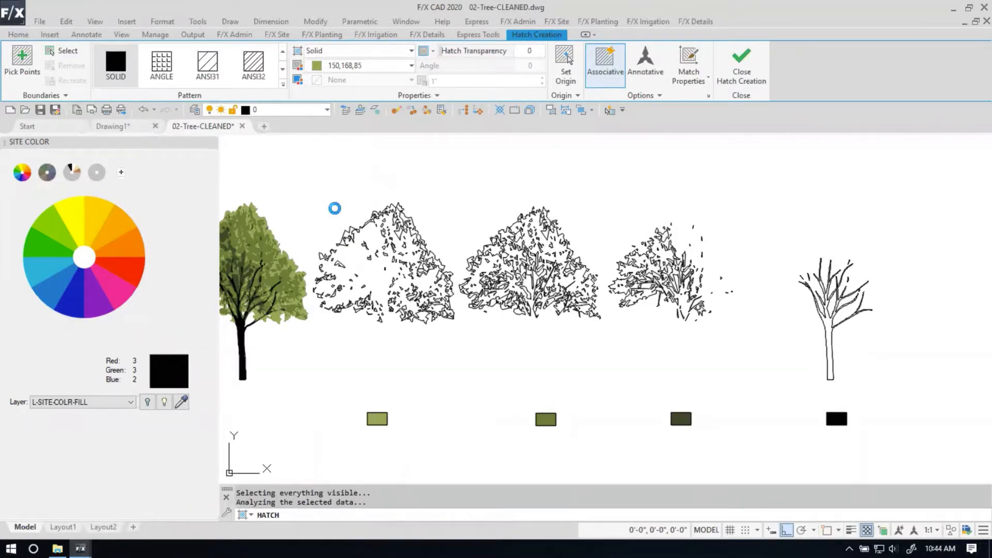
{"action": "key", "text": "Escape"}
{"action": "key", "text": "Escape"}
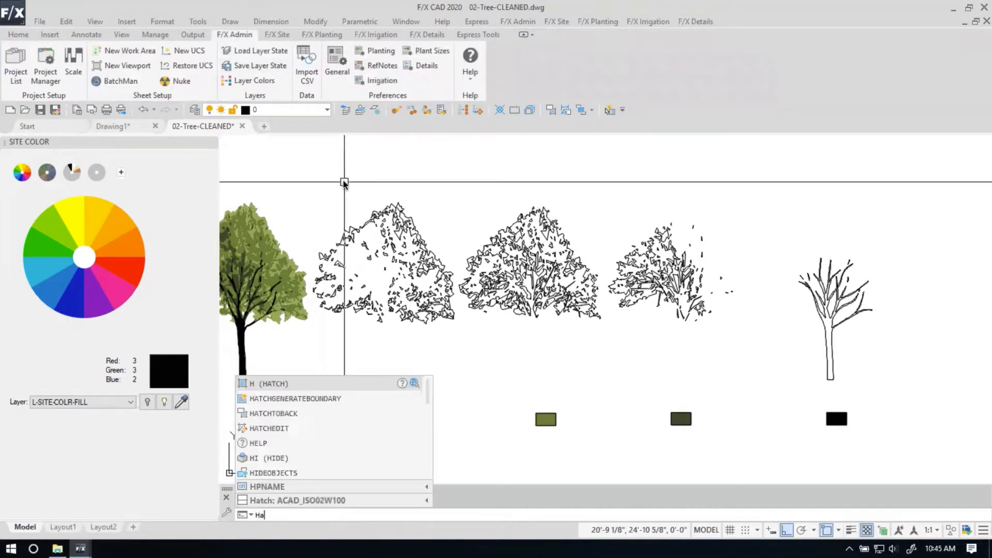
Fill the first canopy's leaf outlines with the solid 150,168,85 hatch, selecting all its outlines as boundary objects.
{"action": "type", "text": "Tcvhh"}
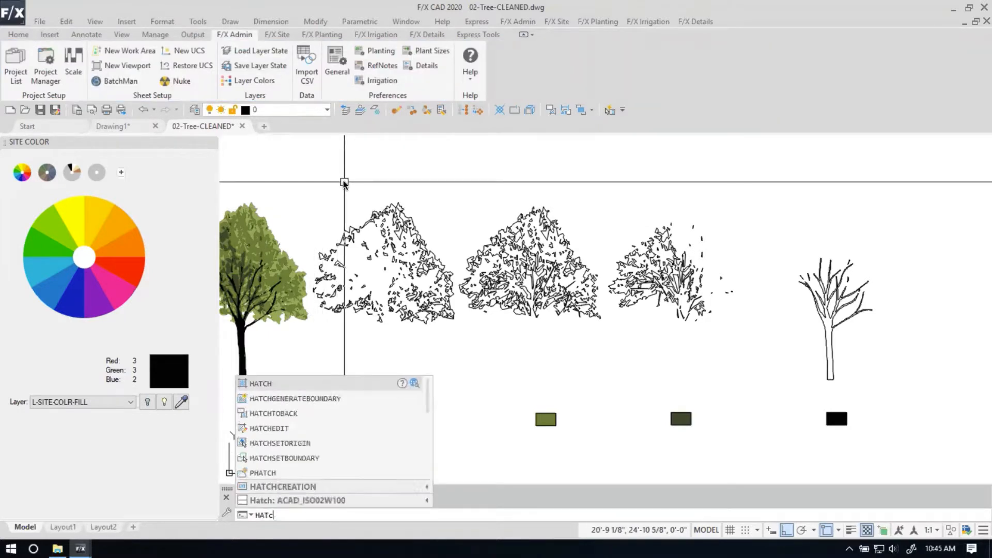
{"action": "key", "text": "Return"}
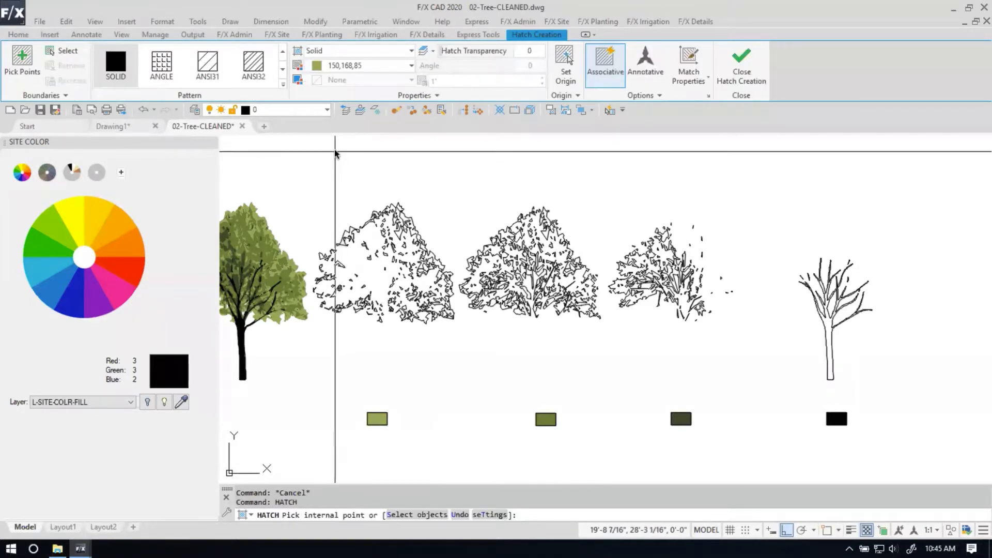
{"action": "left_click", "coordinate": [416, 516]}
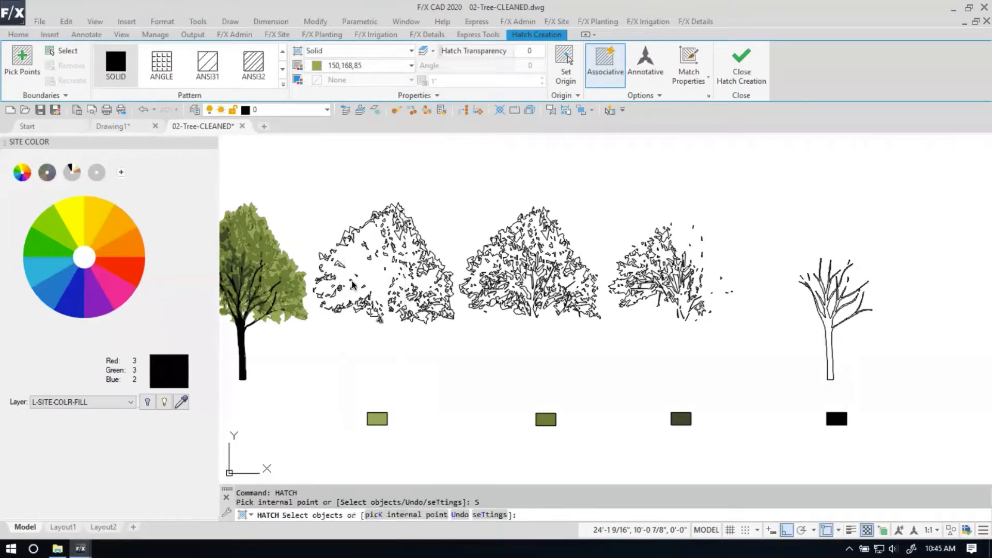
{"action": "left_click", "coordinate": [309, 169]}
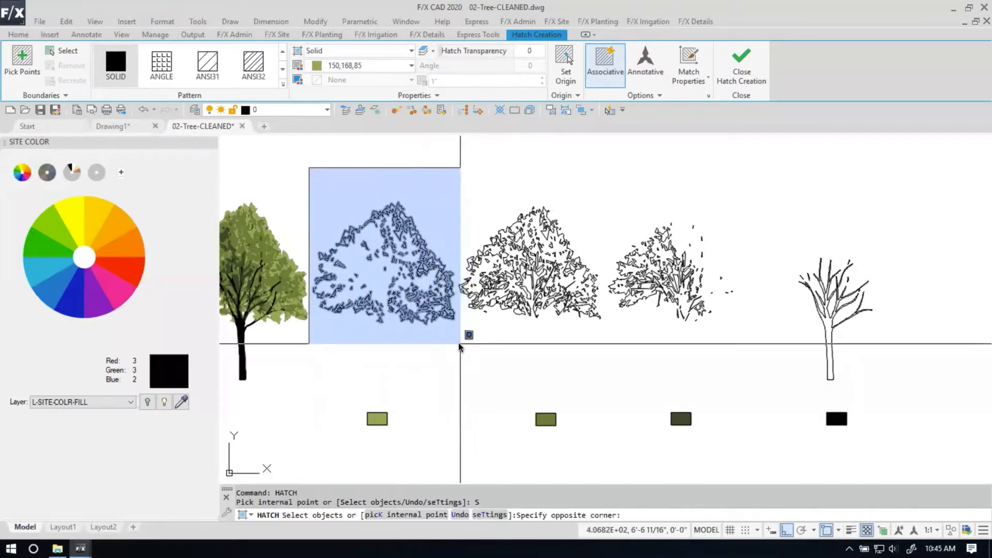
{"action": "left_click", "coordinate": [458, 345]}
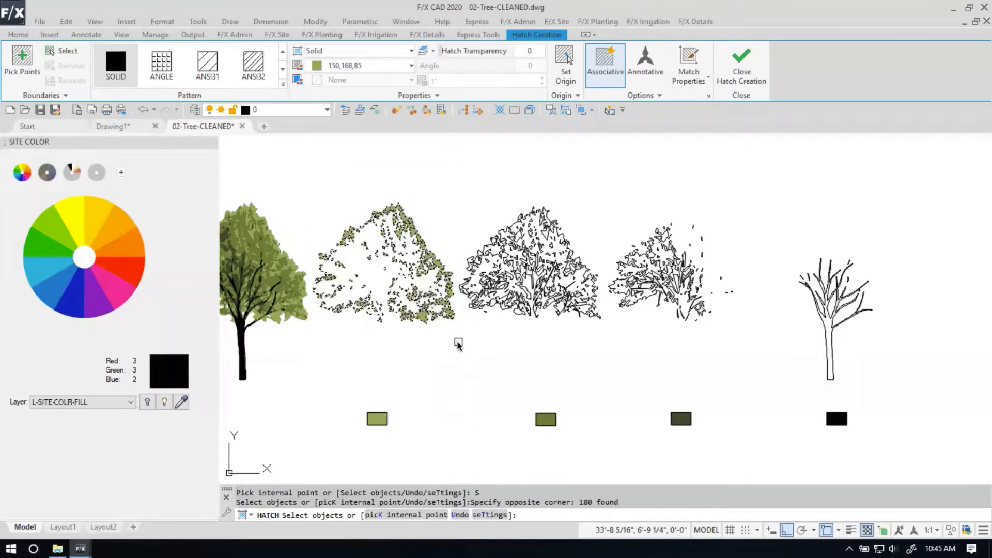
{"action": "scroll", "coordinate": [418, 259], "scroll_direction": "up", "scroll_amount": 6}
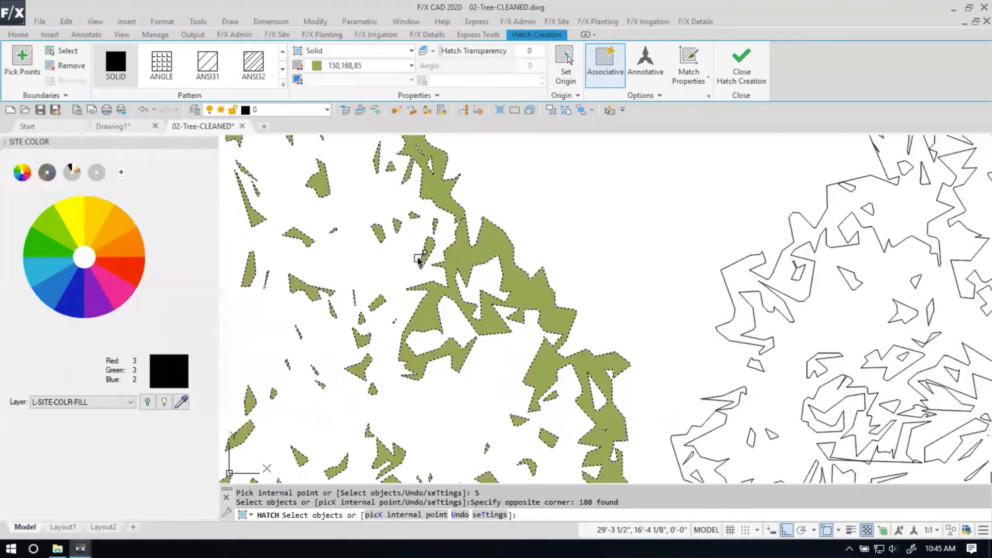
{"action": "scroll", "coordinate": [434, 284], "scroll_direction": "down", "scroll_amount": 4}
{"action": "scroll", "coordinate": [436, 291], "scroll_direction": "down", "scroll_amount": 3}
{"action": "key", "text": "Escape"}
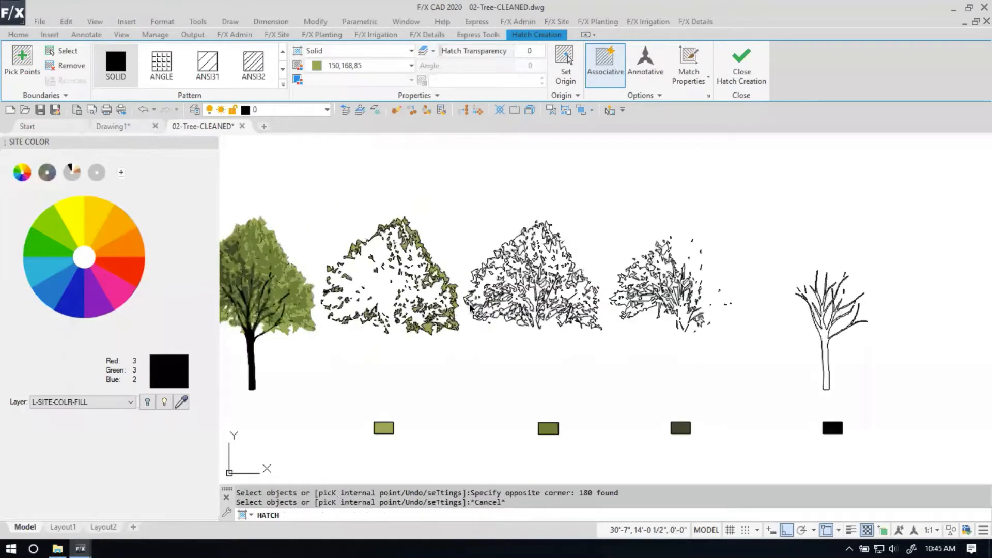
Fill the second canopy's leaf outlines with a solid 107,125,55 hatch, window-selecting its outlines as boundary objects.
{"action": "scroll", "coordinate": [558, 351], "scroll_direction": "up", "scroll_amount": 2}
{"action": "middle_click_drag", "start_coordinate": [558, 352], "coordinate": [455, 349]}
{"action": "scroll", "coordinate": [454, 350], "scroll_direction": "down", "scroll_amount": 2}
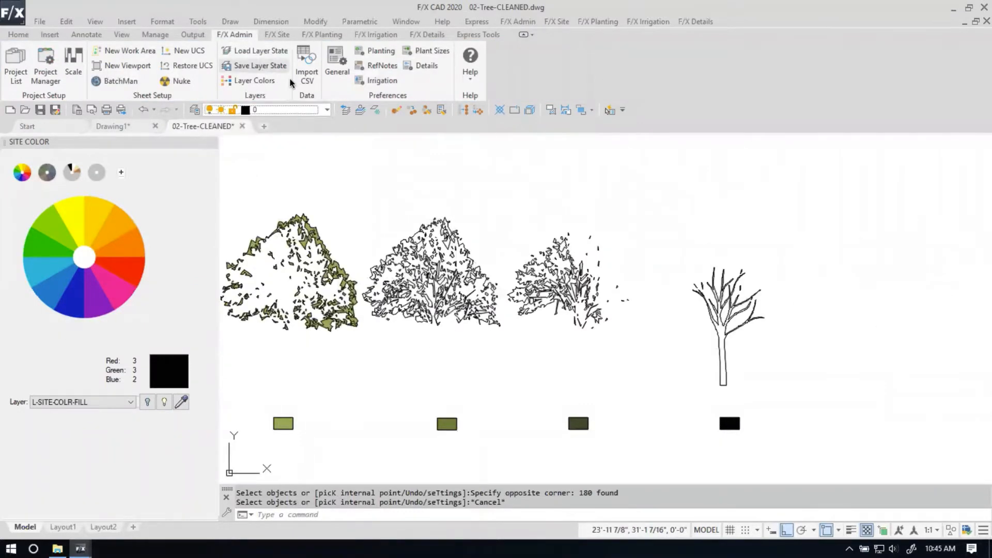
{"action": "type", "text": "hatch"}
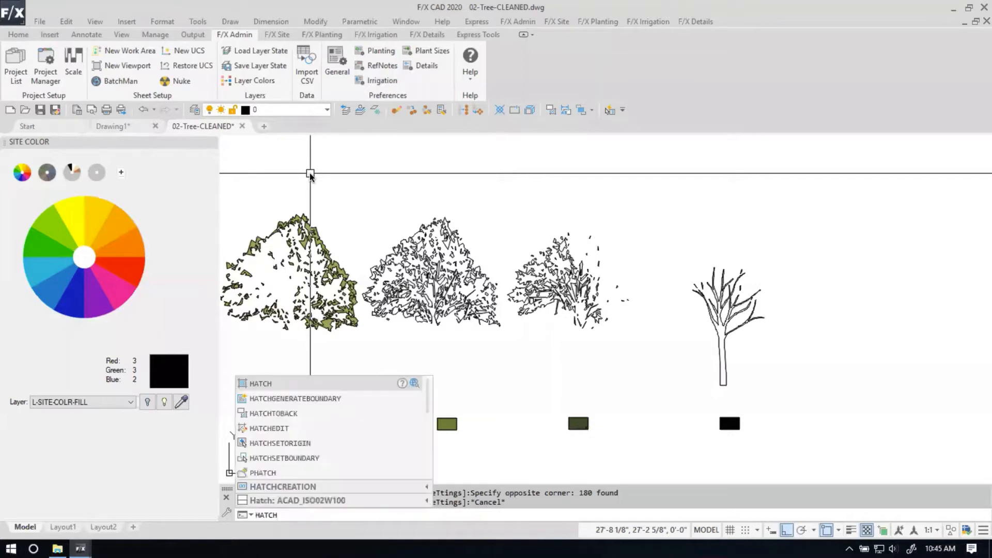
{"action": "key", "text": "Return"}
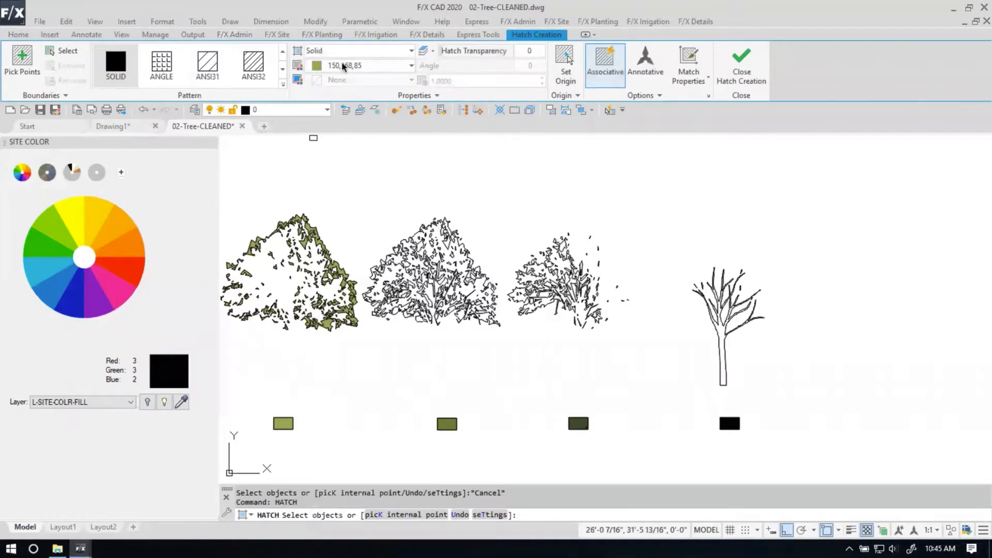
{"action": "left_click", "coordinate": [342, 66]}
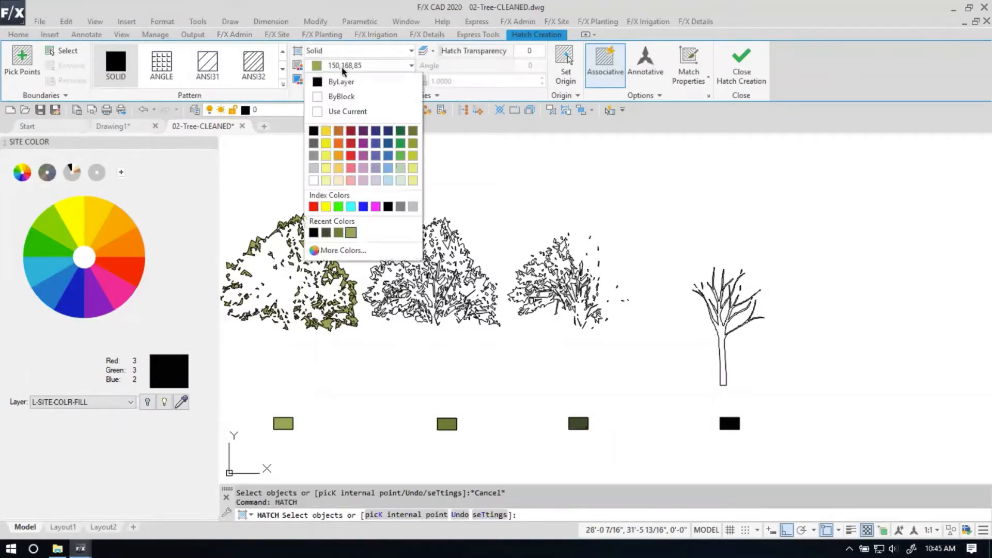
{"action": "left_click", "coordinate": [338, 233]}
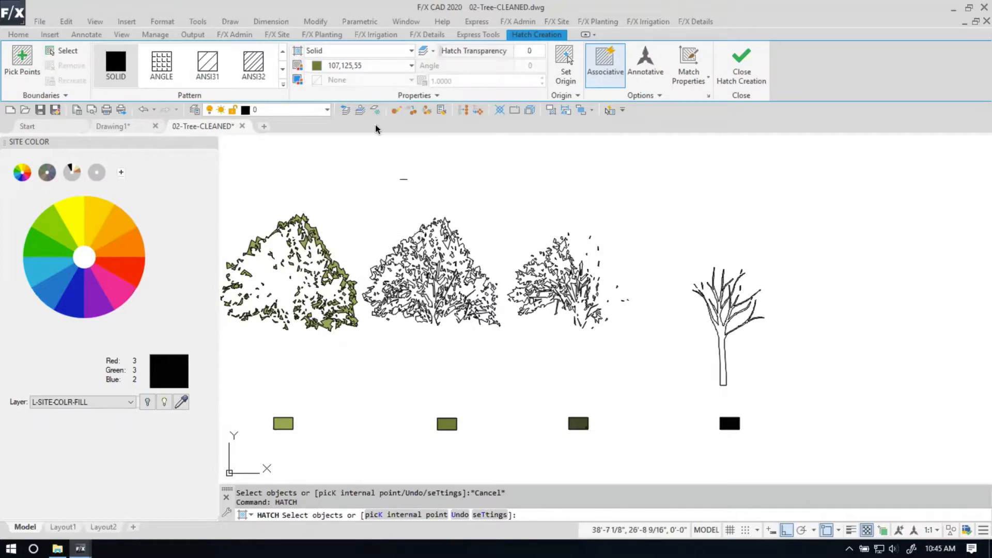
{"action": "left_click", "coordinate": [364, 183]}
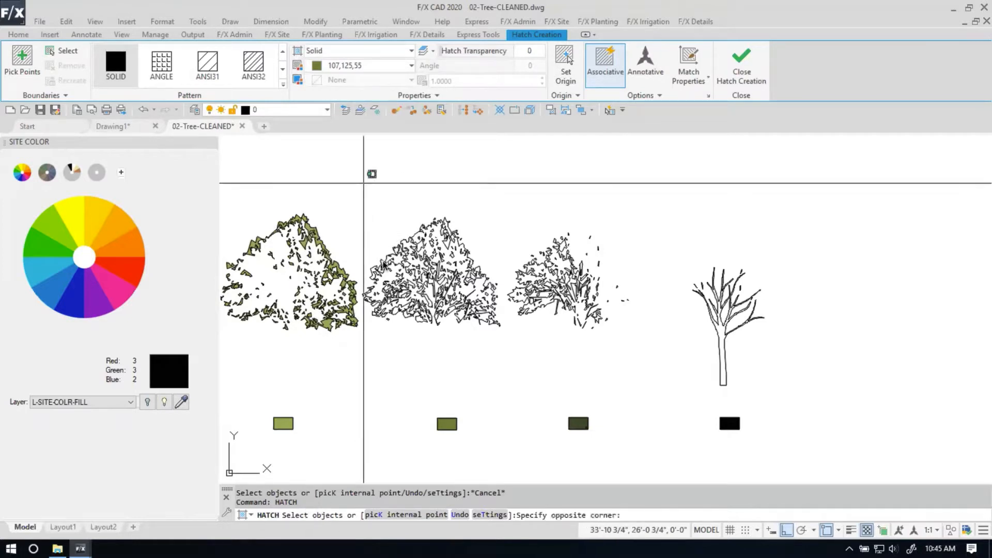
{"action": "left_click", "coordinate": [500, 335]}
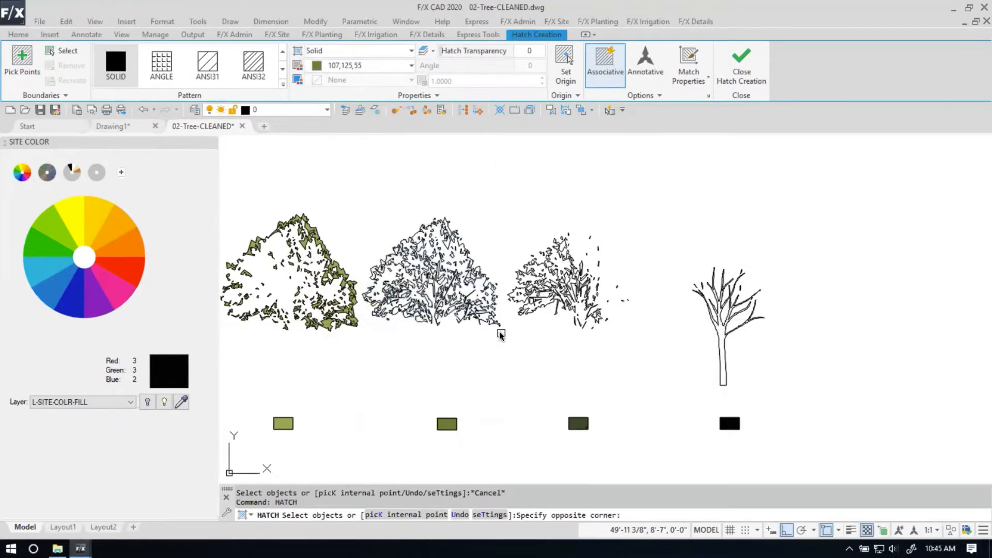
Add the missed leaf outline at the second canopy's left edge to the hatch boundaries and finish the hatch.
{"action": "scroll", "coordinate": [364, 296], "scroll_direction": "up", "scroll_amount": 4}
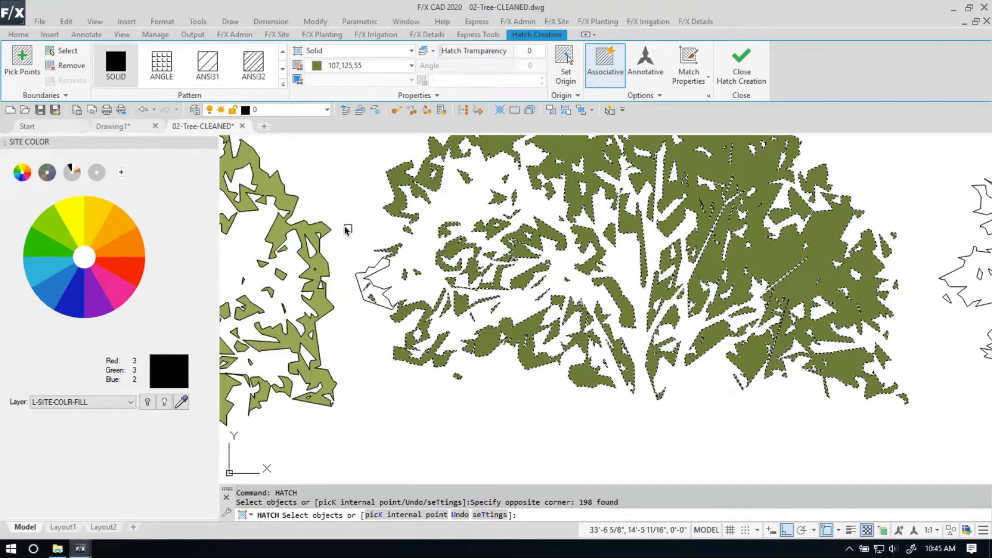
{"action": "left_click", "coordinate": [347, 230]}
{"action": "left_click", "coordinate": [426, 334]}
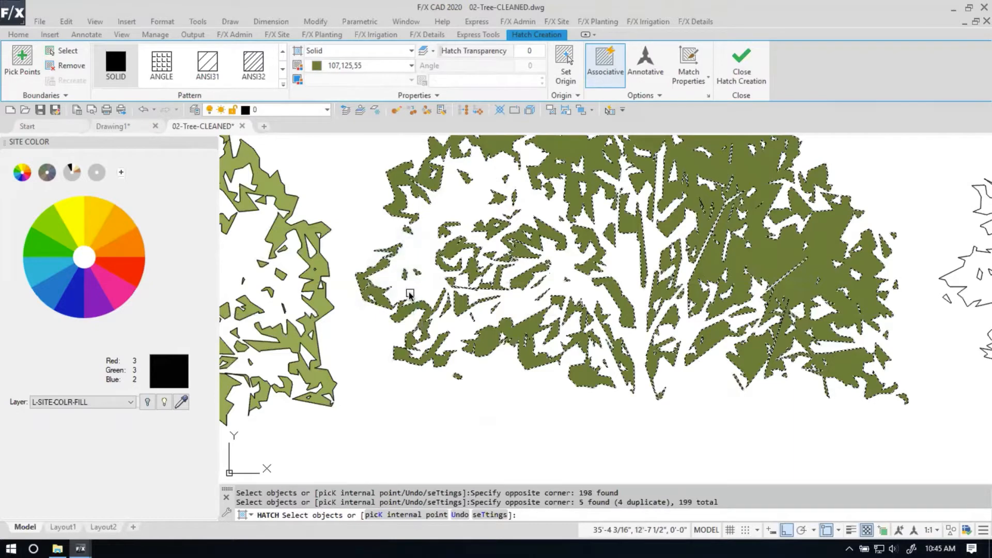
{"action": "scroll", "coordinate": [409, 294], "scroll_direction": "down", "scroll_amount": 4}
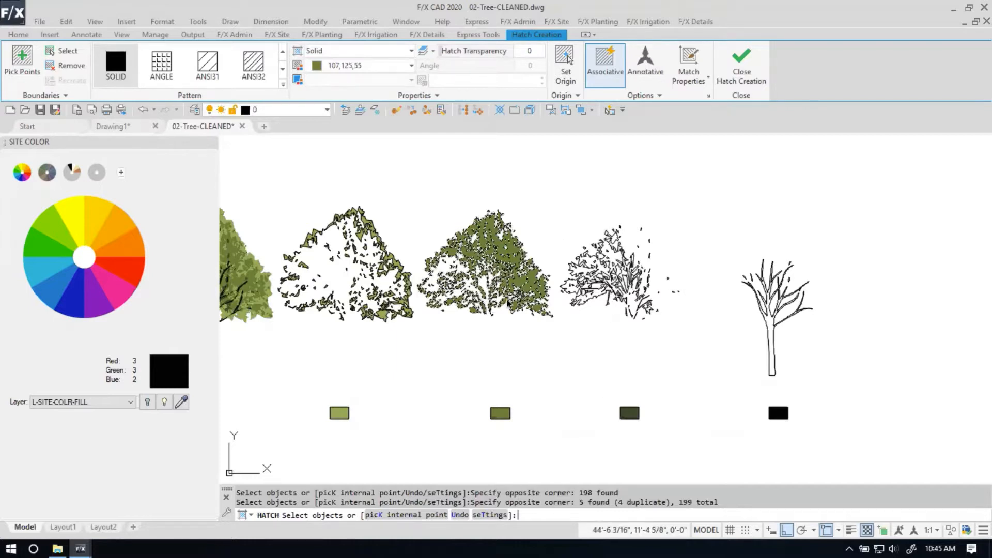
{"action": "key", "text": "Return"}
Fill the third canopy's outlines with a solid 63,73,42 hatch, selecting all its outlines and outlying specks as boundary objects.
{"action": "middle_click_drag", "start_coordinate": [534, 303], "coordinate": [484, 301]}
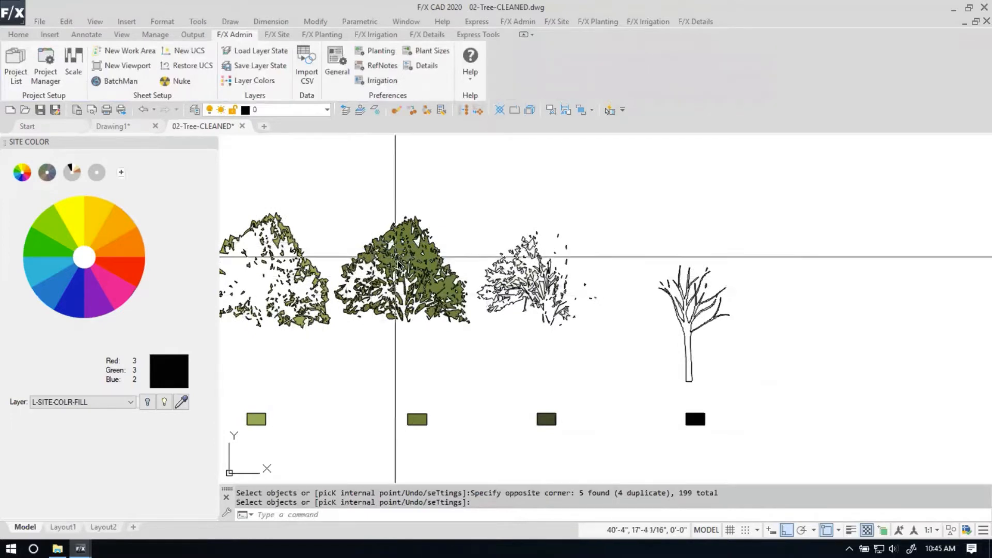
{"action": "middle_click_drag", "start_coordinate": [483, 268], "coordinate": [411, 261]}
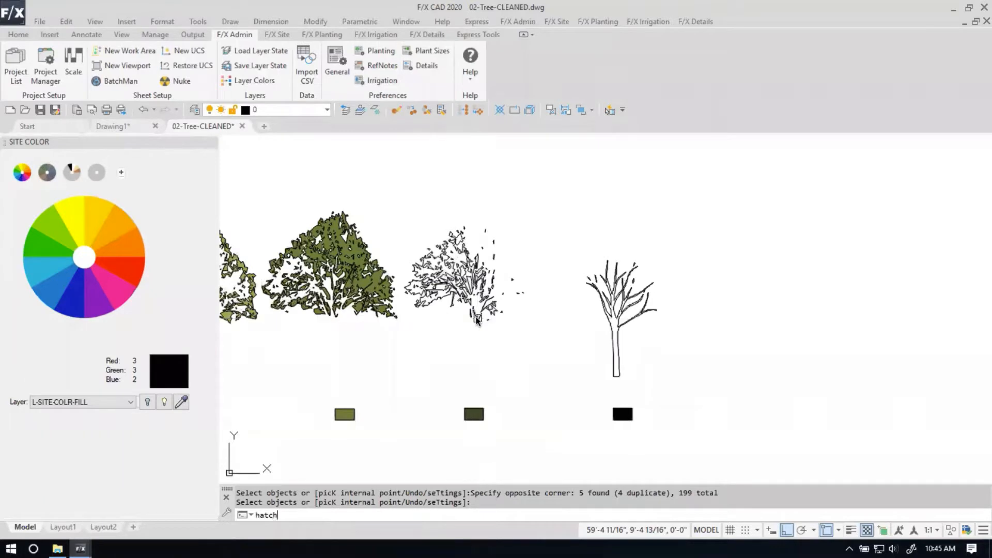
{"action": "key", "text": "Return"}
{"action": "left_click", "coordinate": [365, 68]}
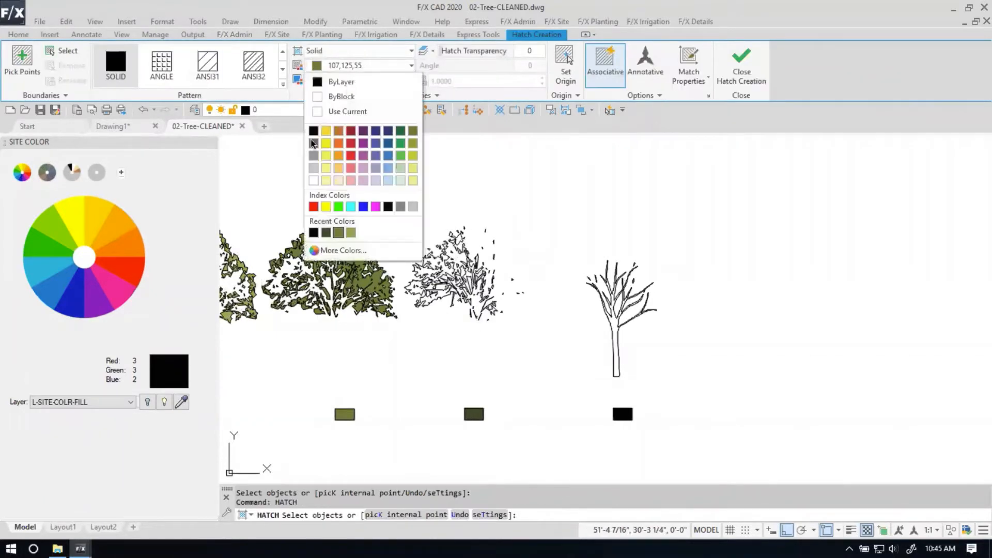
{"action": "left_click", "coordinate": [326, 233]}
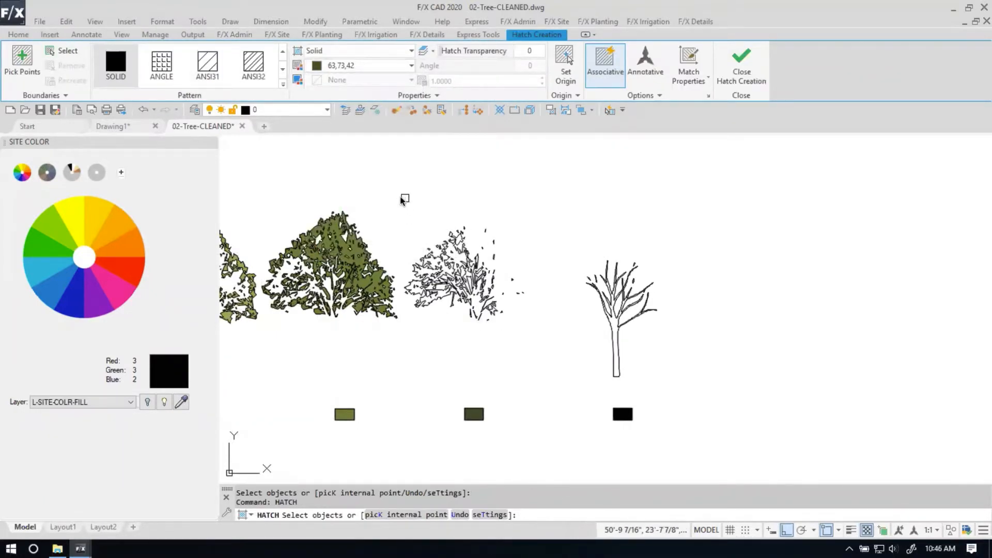
{"action": "left_click", "coordinate": [402, 197]}
{"action": "left_click", "coordinate": [546, 336]}
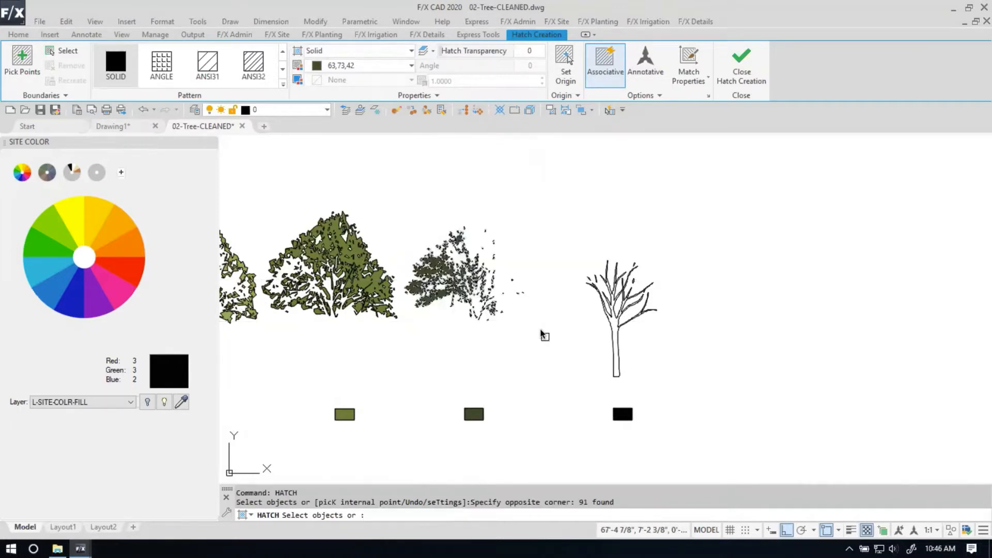
{"action": "key", "text": "Escape"}
Fill the bare trunk-and-branch outlines with a solid 3,3,2 hatch, selecting the whole trunk layer as boundary objects.
{"action": "middle_click_drag", "start_coordinate": [672, 359], "coordinate": [584, 354]}
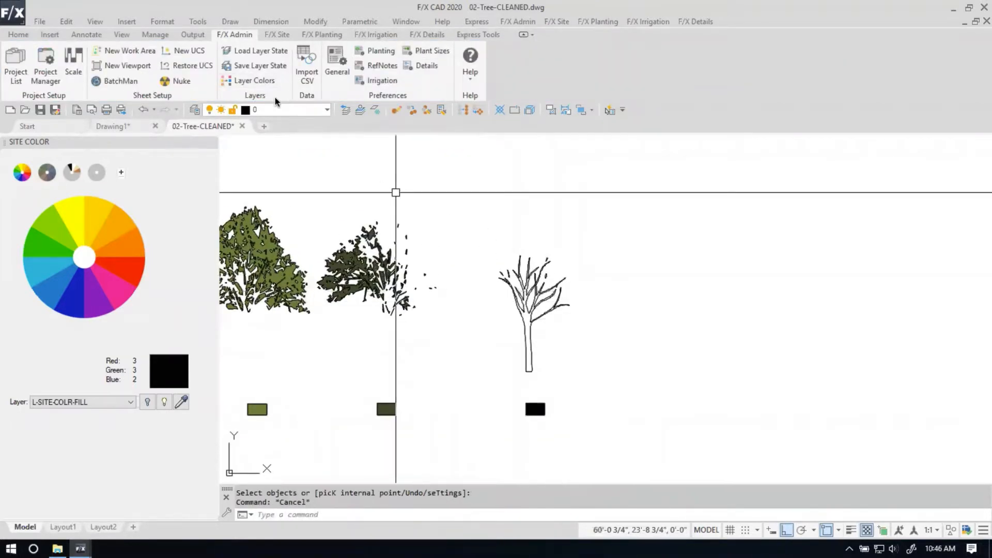
{"action": "type", "text": "hatch"}
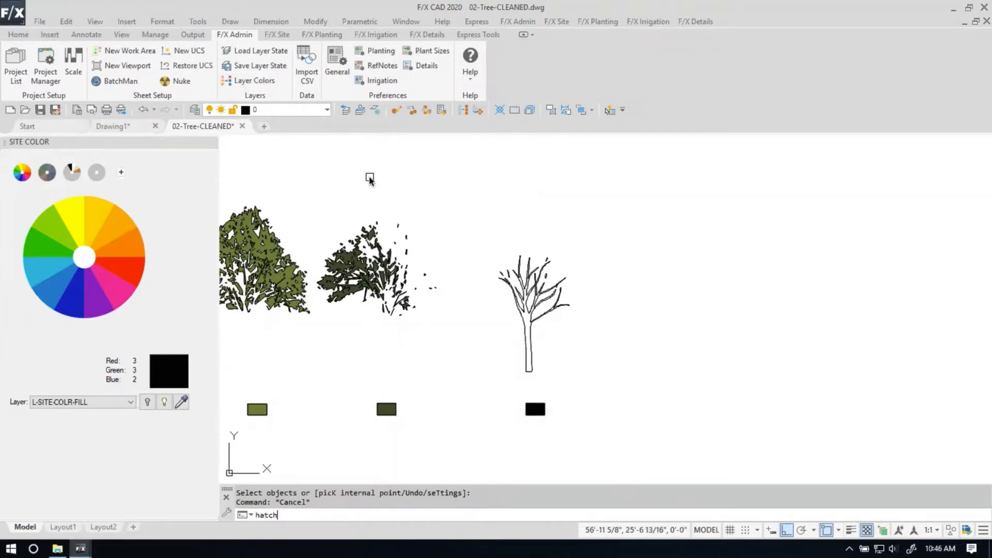
{"action": "key", "text": "Return"}
{"action": "left_click", "coordinate": [388, 66]}
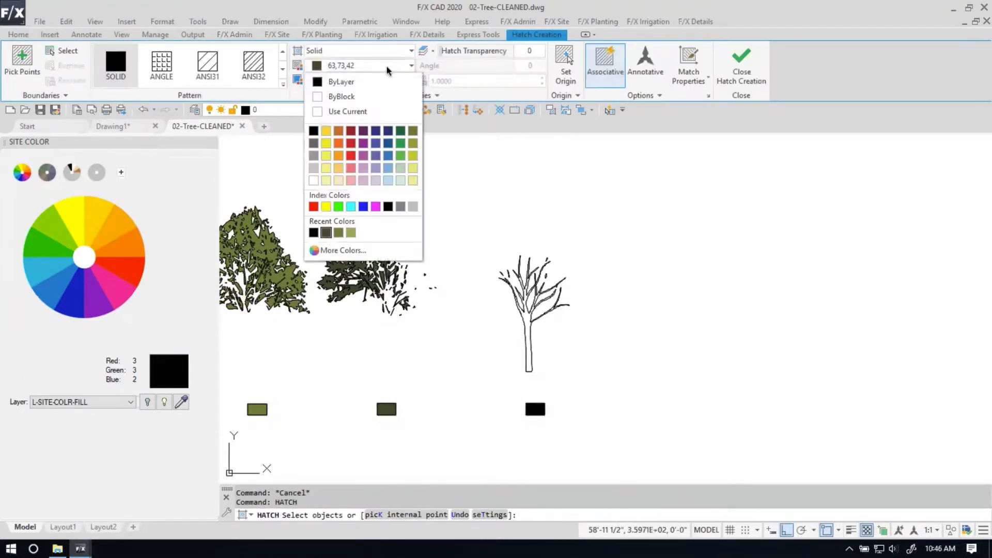
{"action": "left_click", "coordinate": [314, 232]}
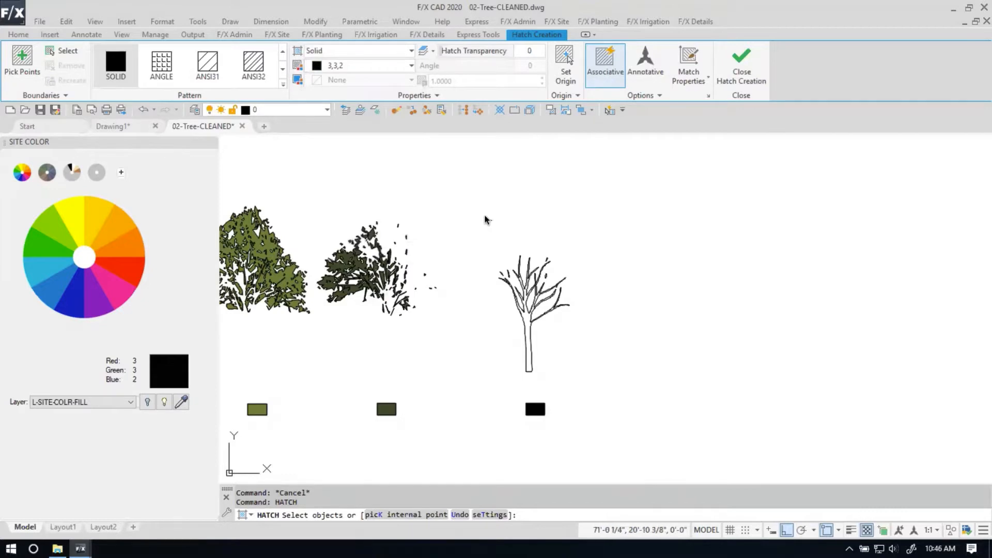
{"action": "left_click", "coordinate": [486, 215]}
{"action": "left_click", "coordinate": [587, 383]}
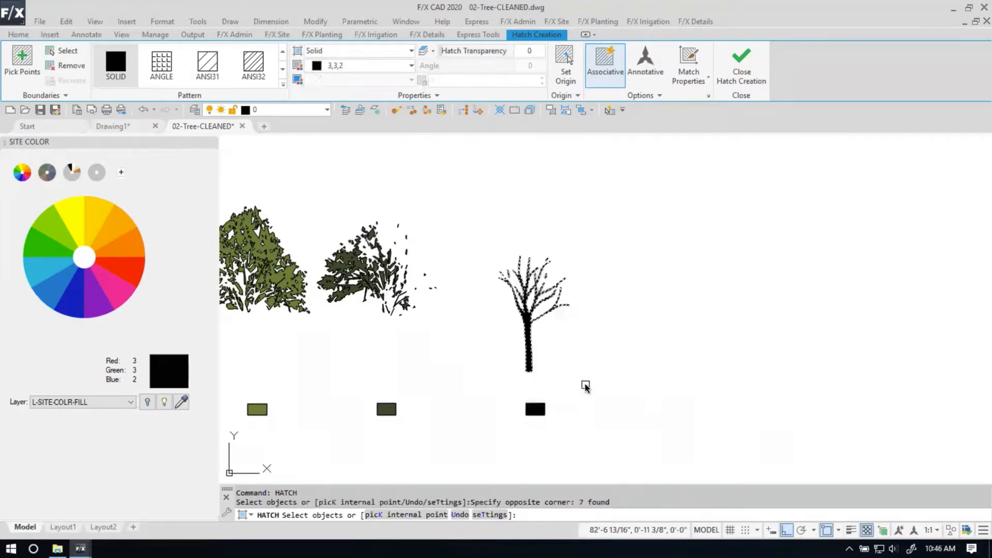
{"action": "key", "text": "Return"}
{"action": "key", "text": "Escape"}
{"action": "scroll", "coordinate": [551, 346], "scroll_direction": "down", "scroll_amount": 3}
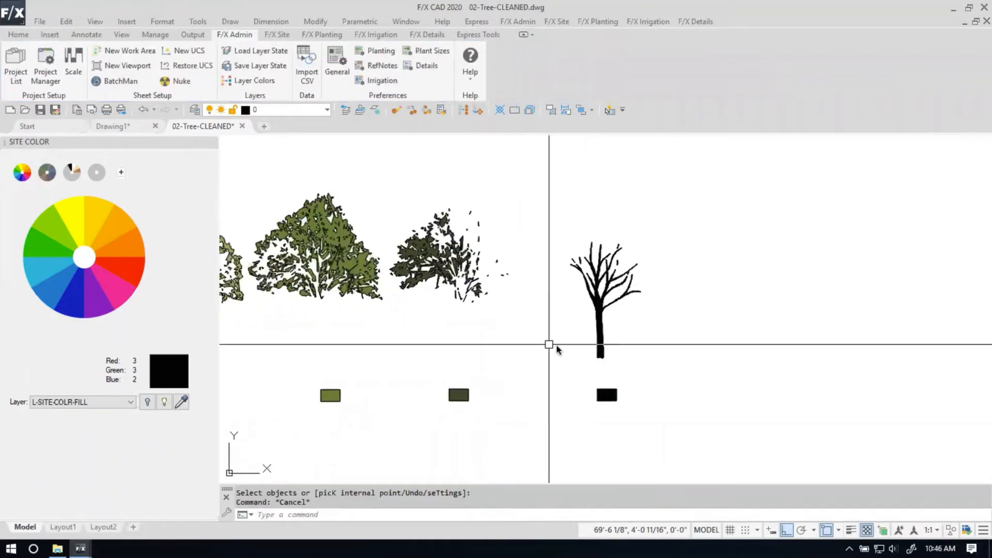
Move the light green first canopy, hatch and outlines together, 200 units horizontally to the right onto the second canopy.
{"action": "scroll", "coordinate": [441, 366], "scroll_direction": "up", "scroll_amount": 4}
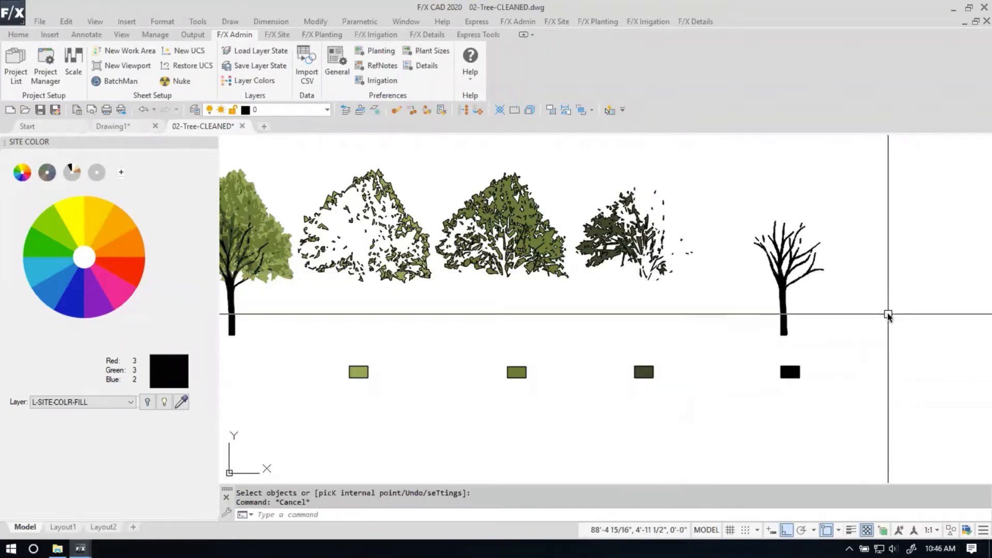
{"action": "scroll", "coordinate": [620, 305], "scroll_direction": "down", "scroll_amount": 2}
{"action": "scroll", "coordinate": [617, 305], "scroll_direction": "up", "scroll_amount": 3}
{"action": "scroll", "coordinate": [646, 308], "scroll_direction": "down", "scroll_amount": 2}
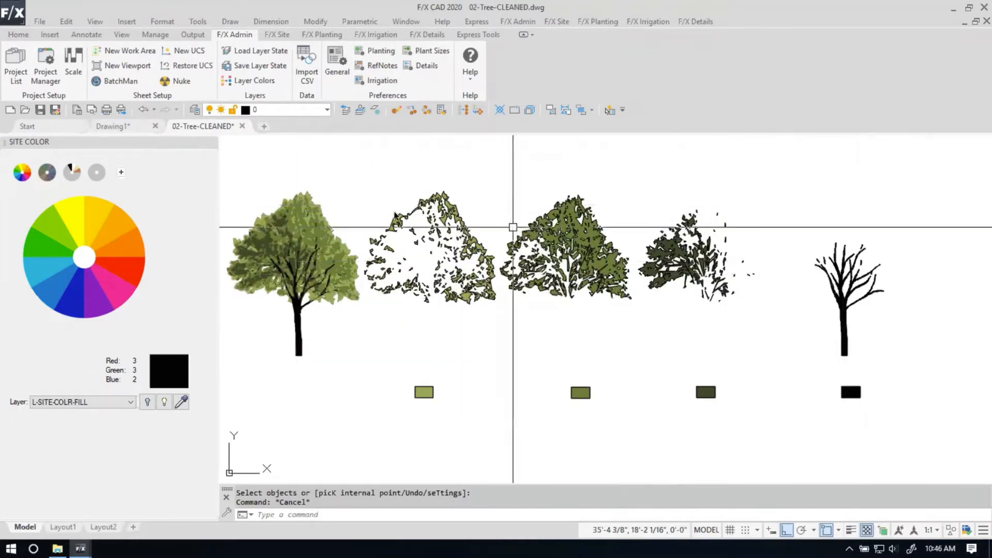
{"action": "left_click", "coordinate": [360, 167]}
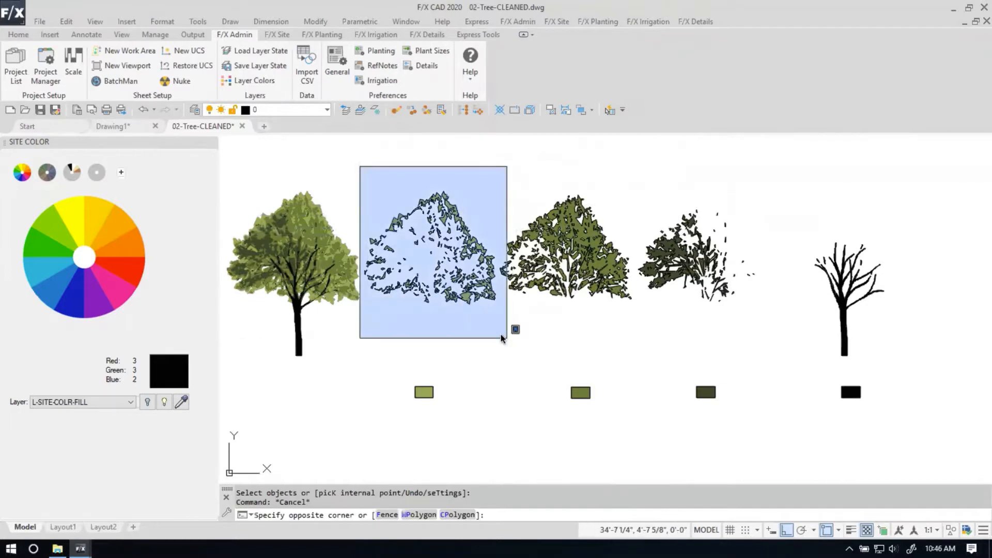
{"action": "left_click", "coordinate": [500, 336]}
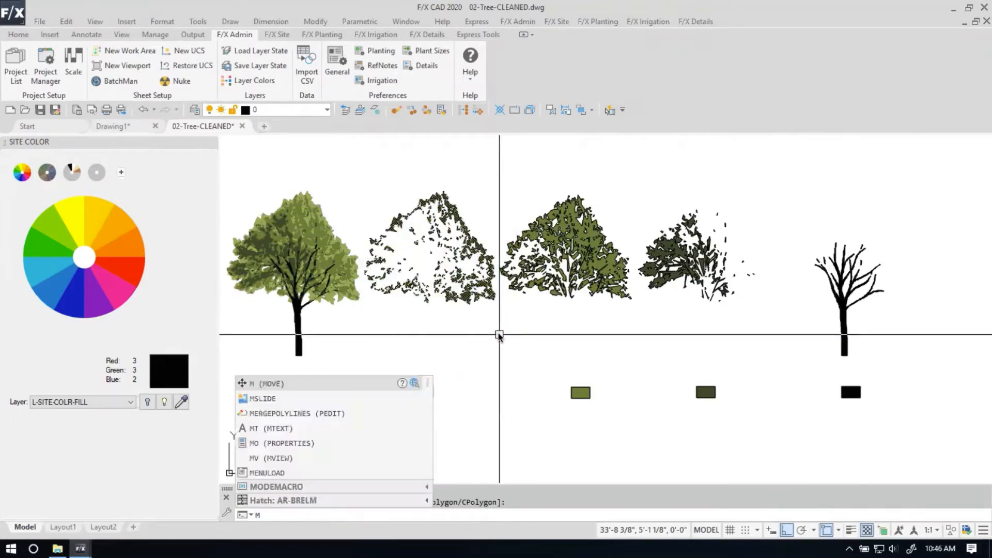
{"action": "key", "text": "Return"}
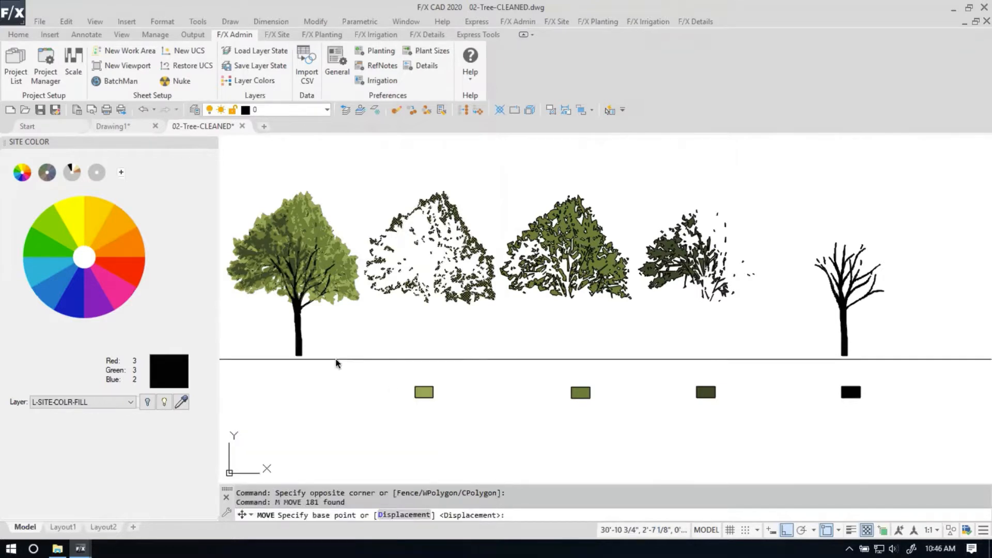
{"action": "left_click", "coordinate": [361, 352]}
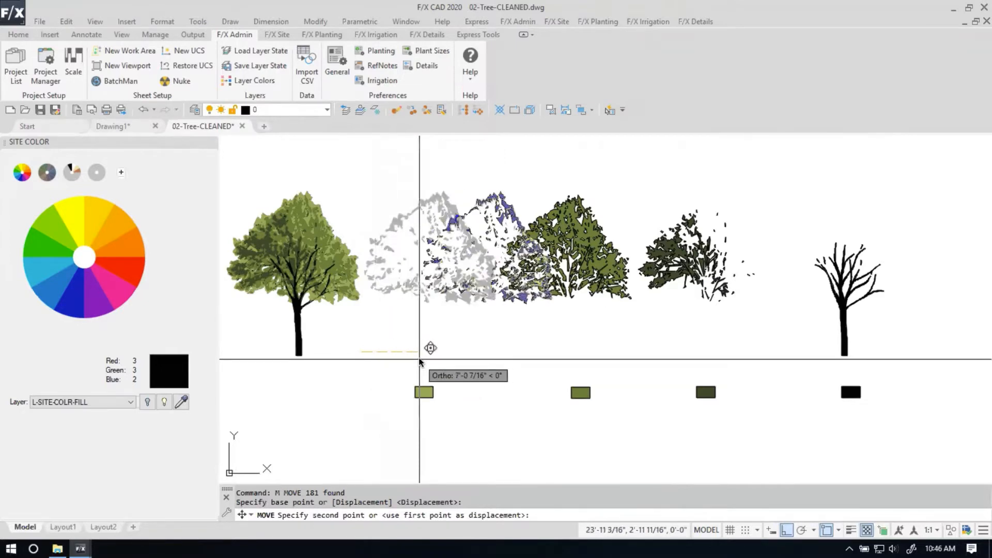
{"action": "key", "text": "Return"}
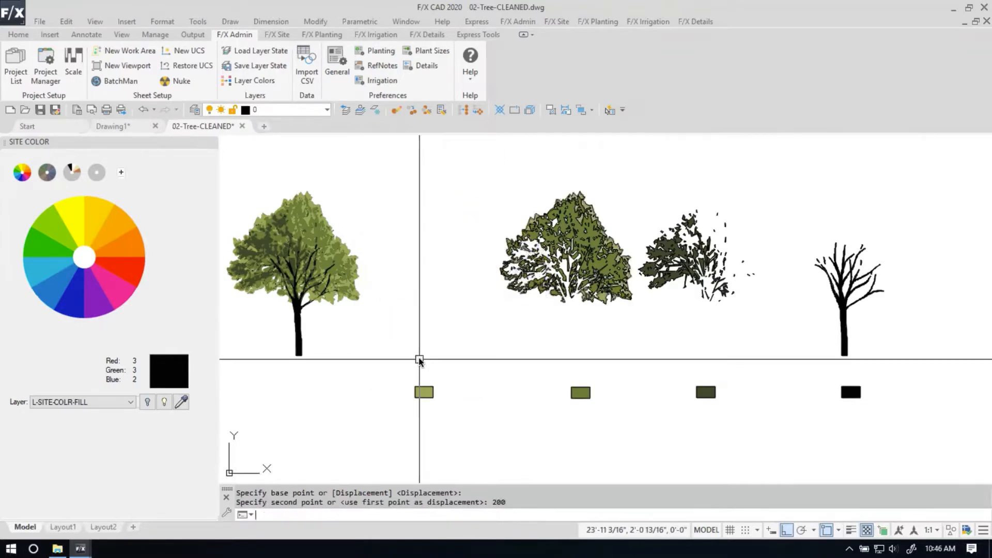
Move the two stacked canopy layers together 200 units horizontally to the right onto the dark third canopy.
{"action": "left_click", "coordinate": [471, 176]}
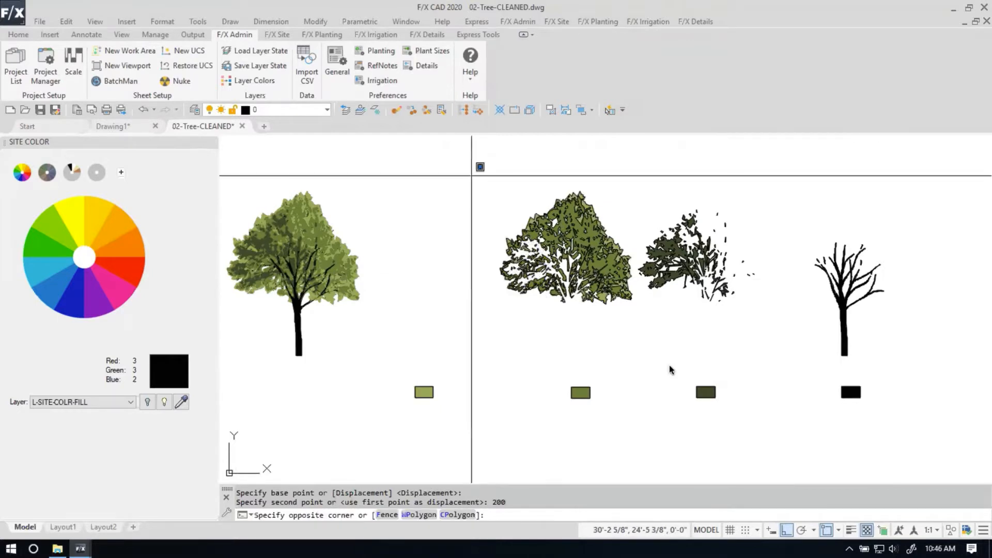
{"action": "left_click", "coordinate": [636, 353]}
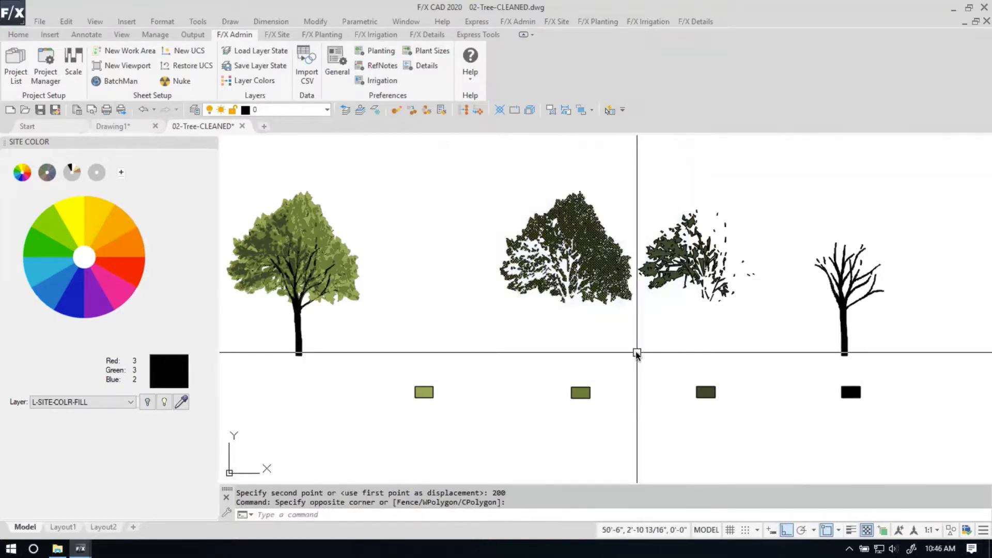
{"action": "type", "text": "m"}
{"action": "key", "text": "Return"}
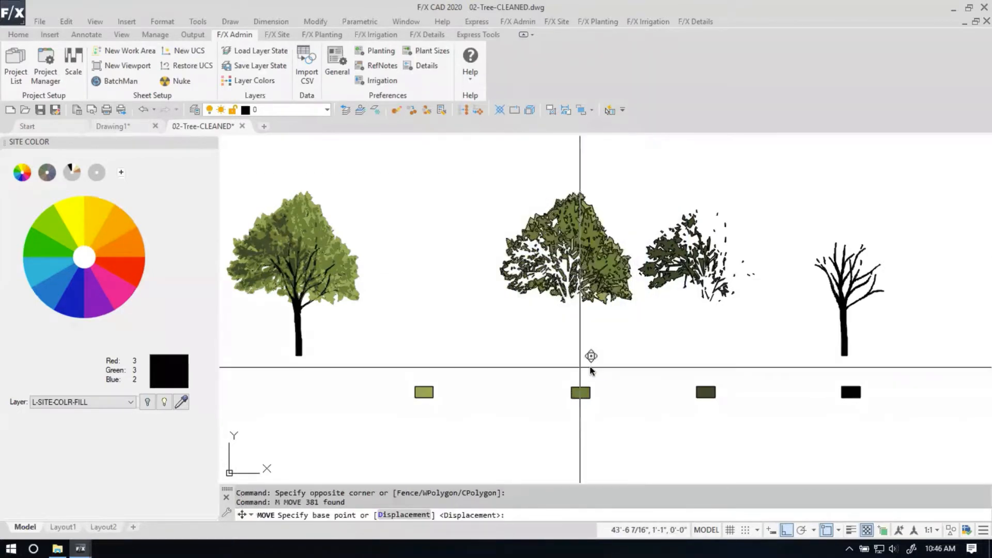
{"action": "left_click", "coordinate": [580, 367]}
{"action": "type", "text": "200"}
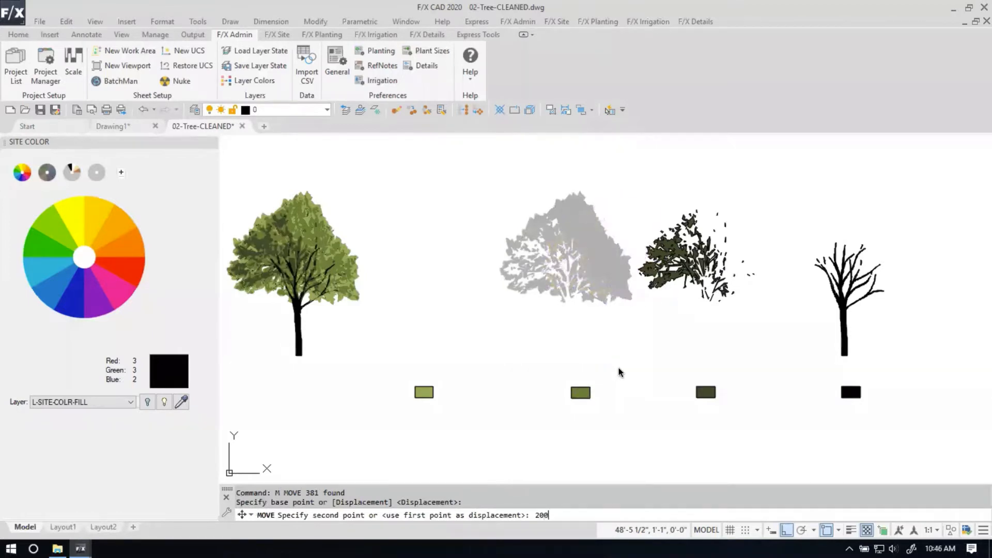
{"action": "key", "text": "Return"}
Move the three stacked canopy layers together 200 units horizontally to the right onto the black trunk and branches.
{"action": "left_click", "coordinate": [642, 145]}
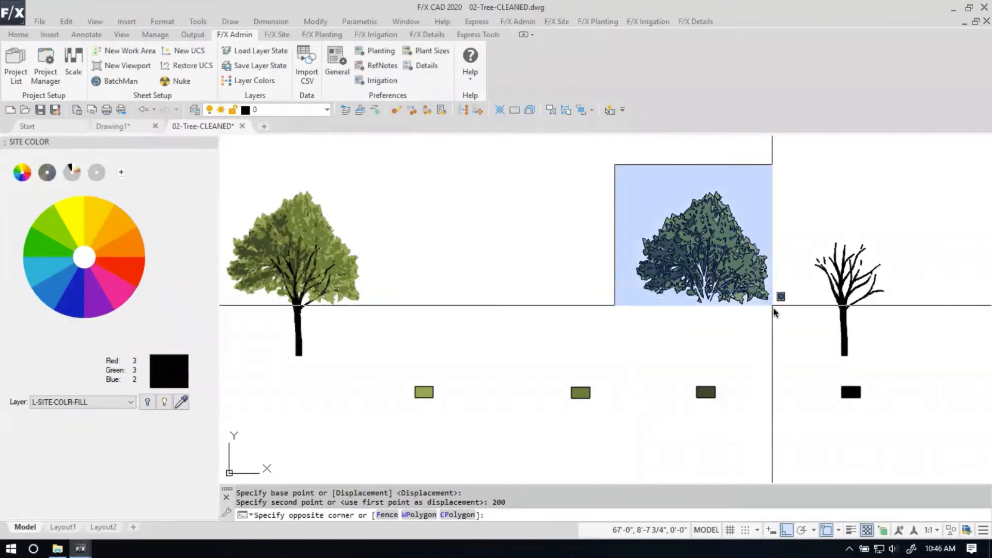
{"action": "left_click", "coordinate": [773, 312]}
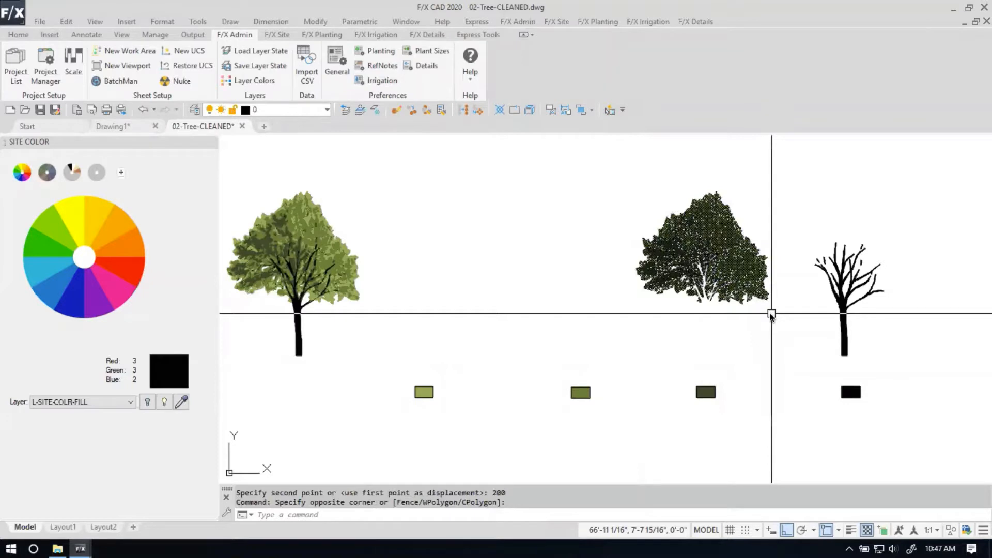
{"action": "type", "text": "m"}
{"action": "key", "text": "Return"}
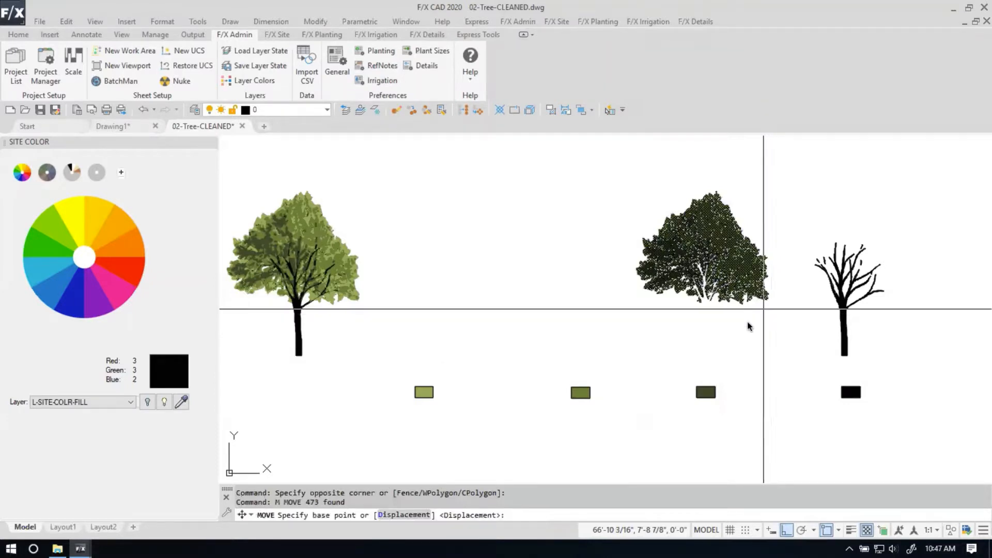
{"action": "left_click", "coordinate": [675, 353]}
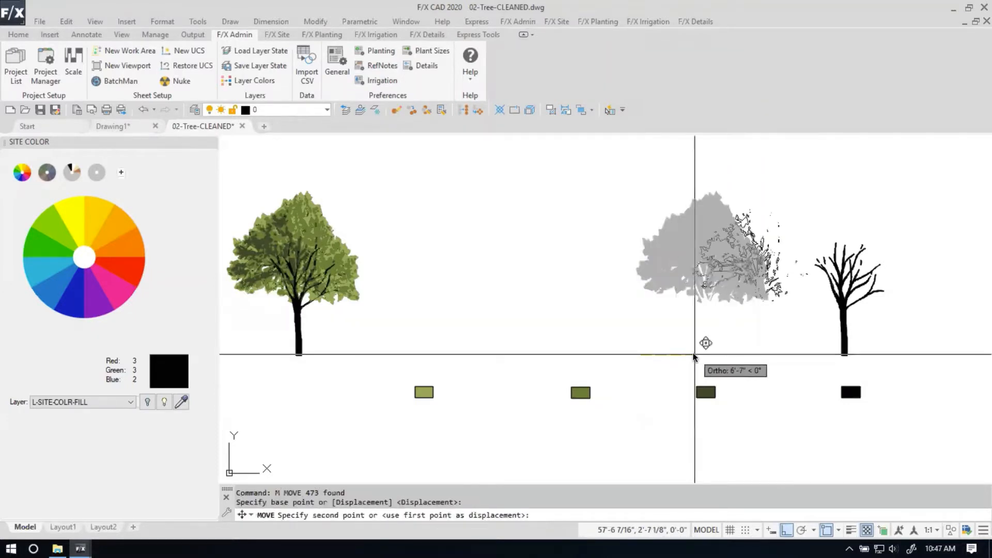
{"action": "type", "text": "200"}
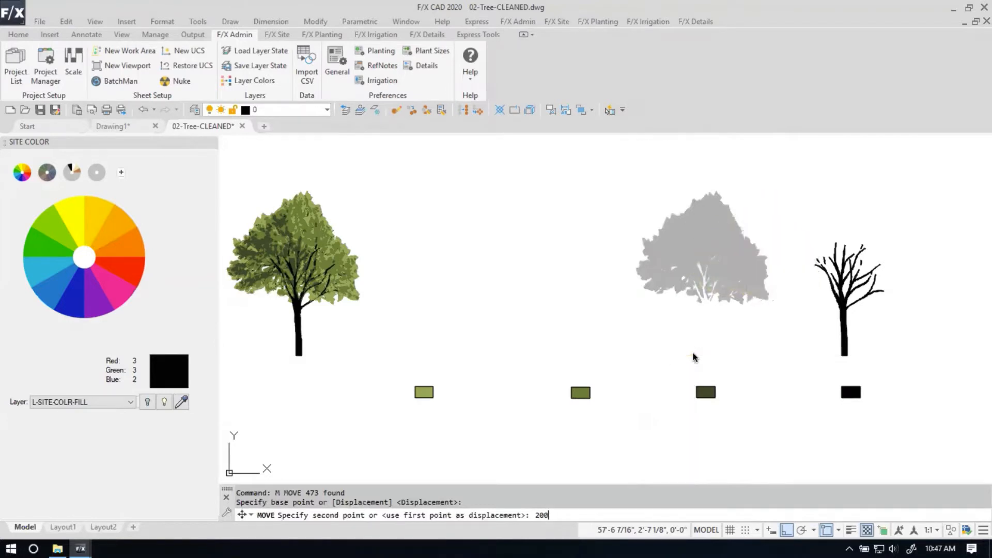
{"action": "key", "text": "Return"}
Examine the assembled tree up close, checking how the canopy colours, outlines and branches overlap.
{"action": "middle_click_drag", "start_coordinate": [870, 330], "coordinate": [455, 372]}
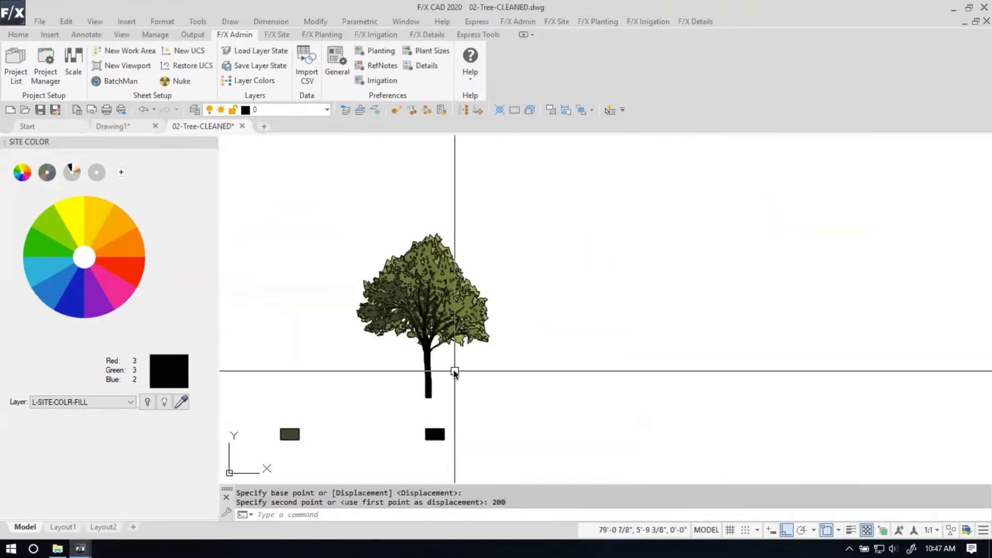
{"action": "scroll", "coordinate": [432, 316], "scroll_direction": "up", "scroll_amount": 4}
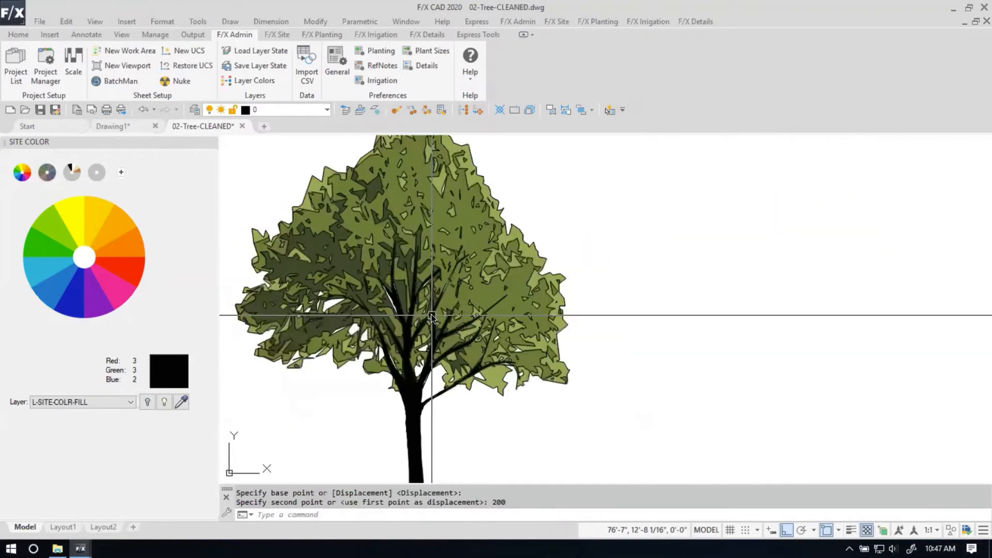
{"action": "scroll", "coordinate": [432, 317], "scroll_direction": "up", "scroll_amount": 2}
{"action": "scroll", "coordinate": [432, 320], "scroll_direction": "down", "scroll_amount": 5}
{"action": "scroll", "coordinate": [432, 330], "scroll_direction": "up", "scroll_amount": 1}
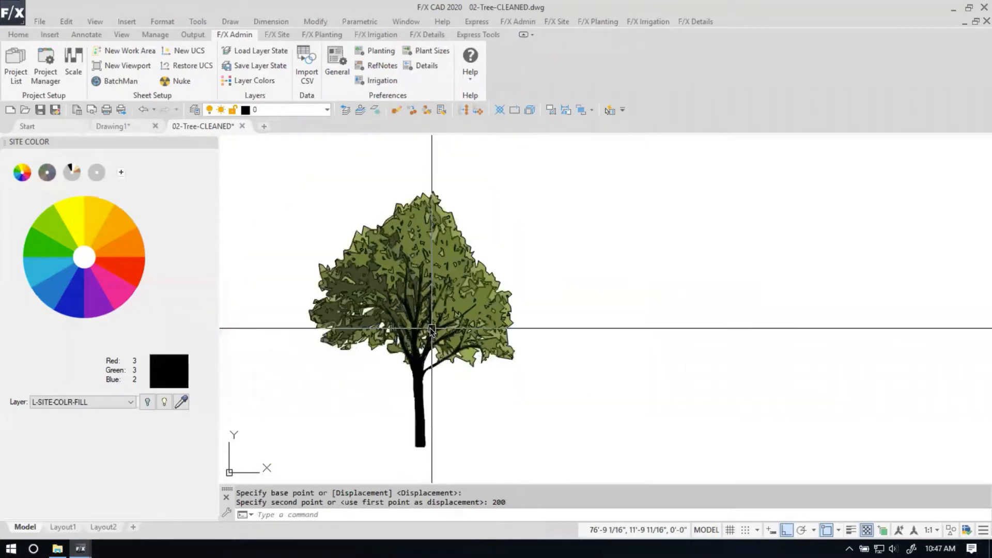
{"action": "scroll", "coordinate": [416, 336], "scroll_direction": "up", "scroll_amount": 2}
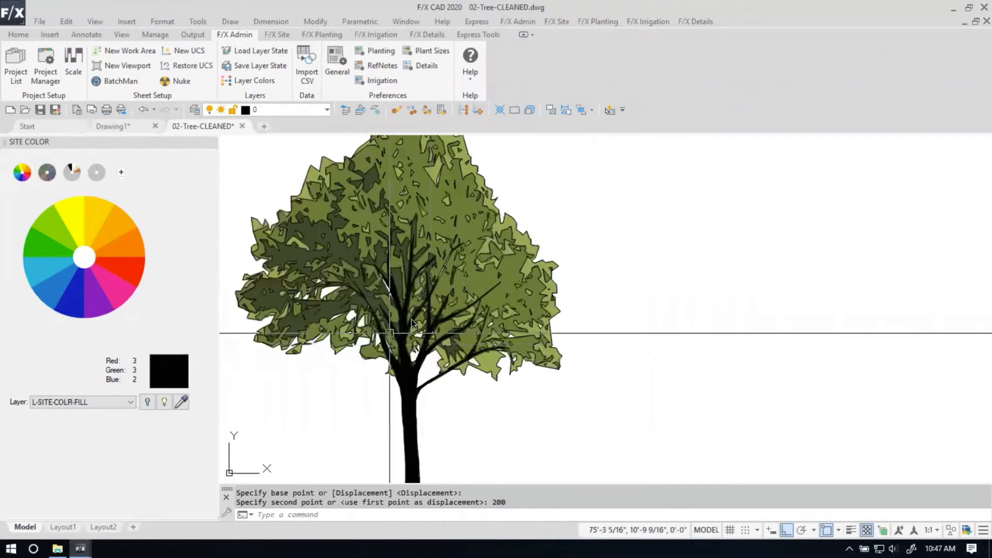
{"action": "scroll", "coordinate": [408, 326], "scroll_direction": "down", "scroll_amount": 2}
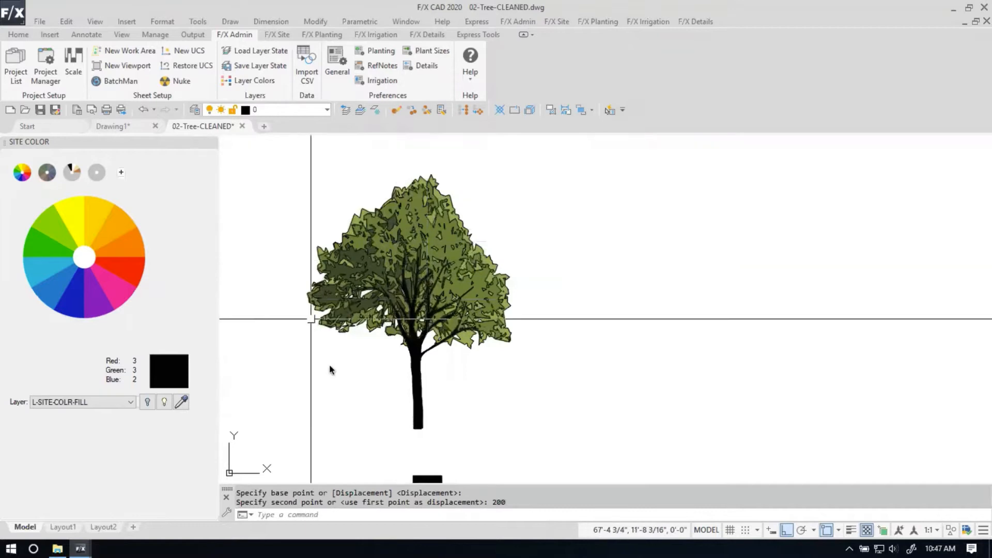
{"action": "scroll", "coordinate": [443, 235], "scroll_direction": "down", "scroll_amount": 5}
{"action": "middle_click_drag", "start_coordinate": [340, 245], "coordinate": [475, 250]}
{"action": "scroll", "coordinate": [653, 328], "scroll_direction": "up", "scroll_amount": 6}
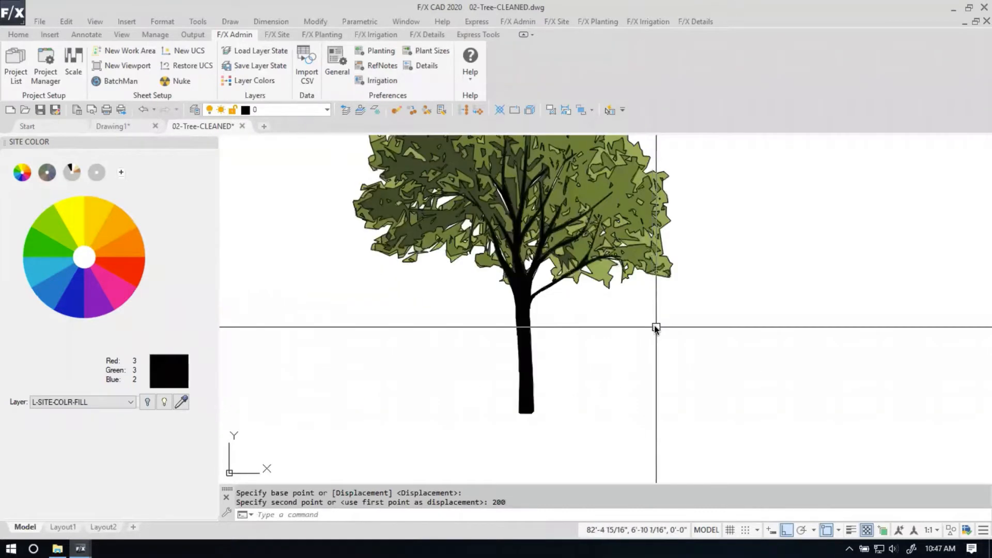
{"action": "scroll", "coordinate": [631, 388], "scroll_direction": "down", "scroll_amount": 2}
{"action": "scroll", "coordinate": [630, 377], "scroll_direction": "up", "scroll_amount": 2}
{"action": "scroll", "coordinate": [630, 372], "scroll_direction": "down", "scroll_amount": 2}
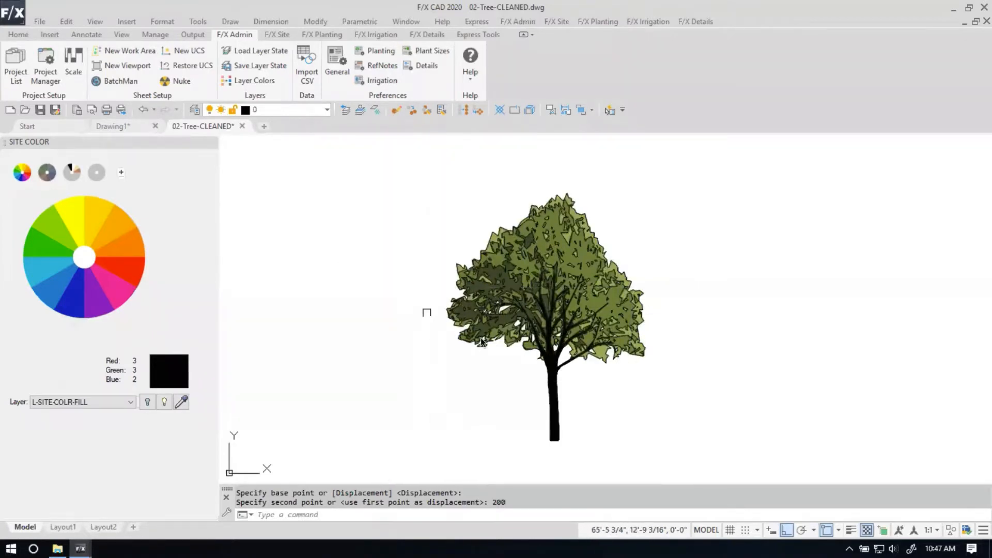
{"action": "scroll", "coordinate": [511, 326], "scroll_direction": "up", "scroll_amount": 3}
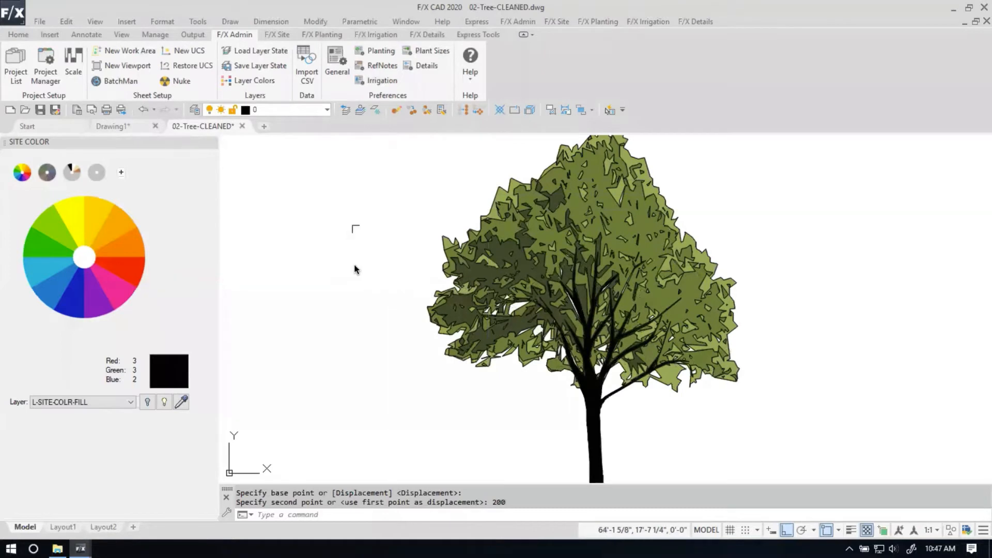
Open the Elevation Graphics block library and display the Trees category under Plants.
{"action": "left_click", "coordinate": [276, 34]}
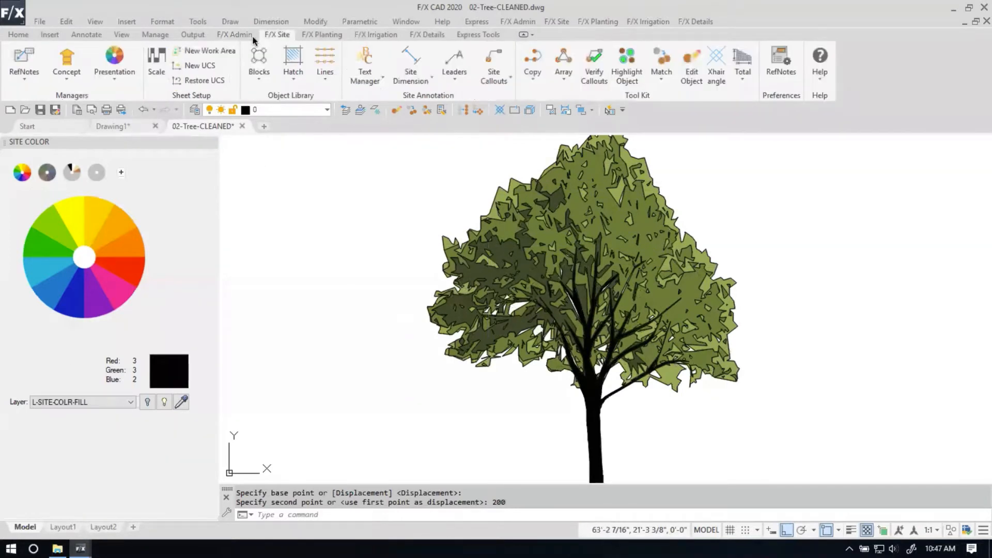
{"action": "left_click", "coordinate": [258, 79]}
{"action": "left_click", "coordinate": [287, 129]}
{"action": "left_click_drag", "start_coordinate": [594, 271], "coordinate": [260, 141]}
{"action": "left_click", "coordinate": [179, 228]}
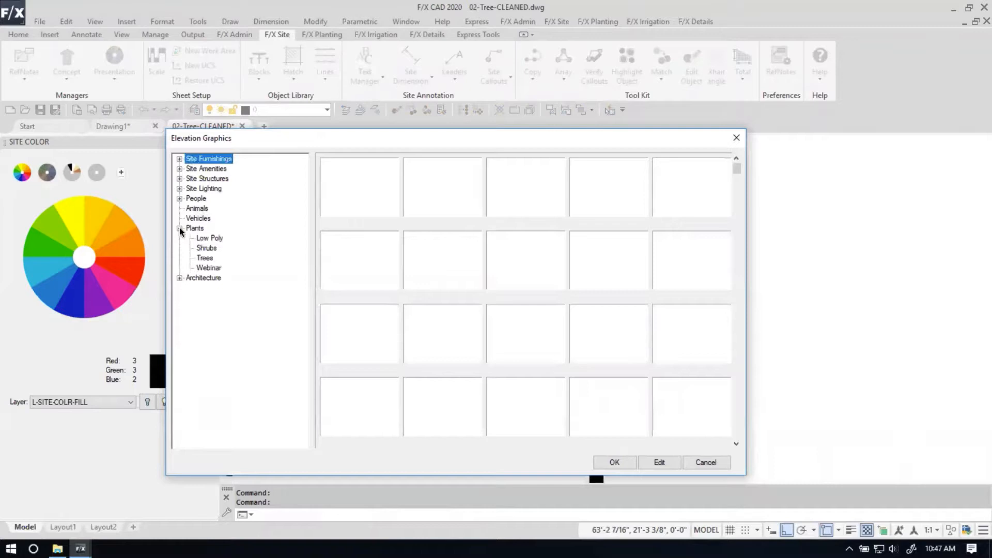
{"action": "left_click", "coordinate": [204, 259]}
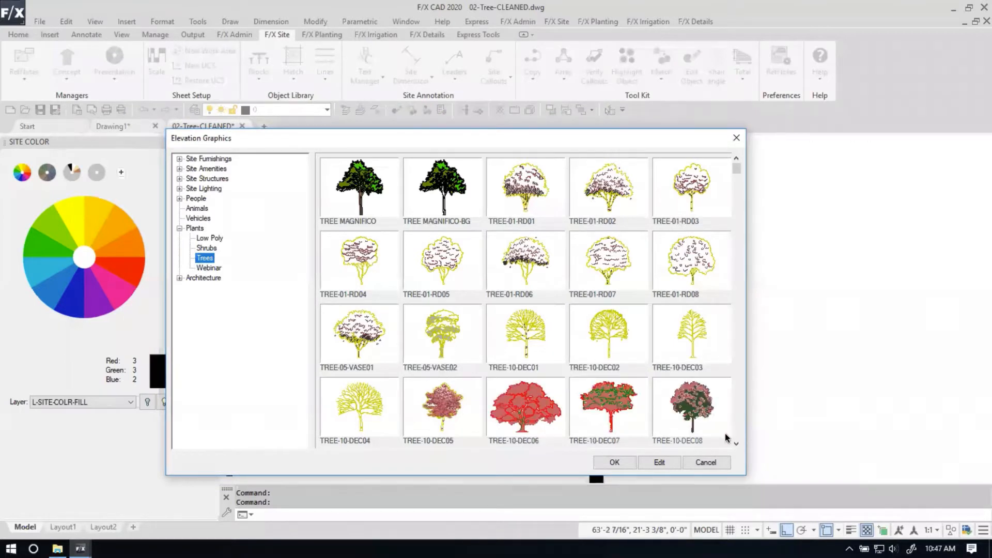
Insert the TREE-10-DEC07 elevation block at rotation 0 beside the assembled tree's trunk.
{"action": "left_click", "coordinate": [686, 417]}
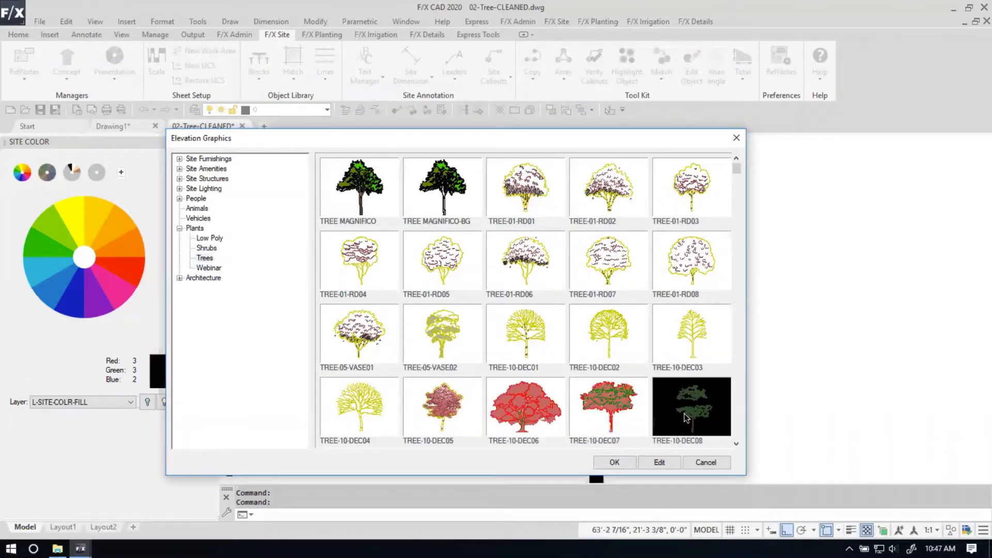
{"action": "left_click", "coordinate": [620, 407]}
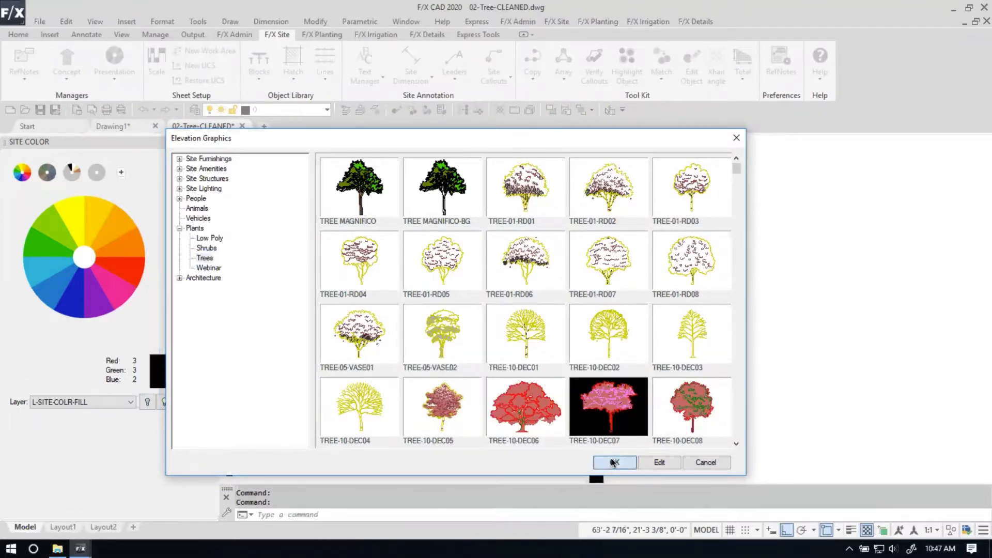
{"action": "left_click", "coordinate": [612, 462]}
{"action": "left_click", "coordinate": [595, 478]}
{"action": "key", "text": "Return"}
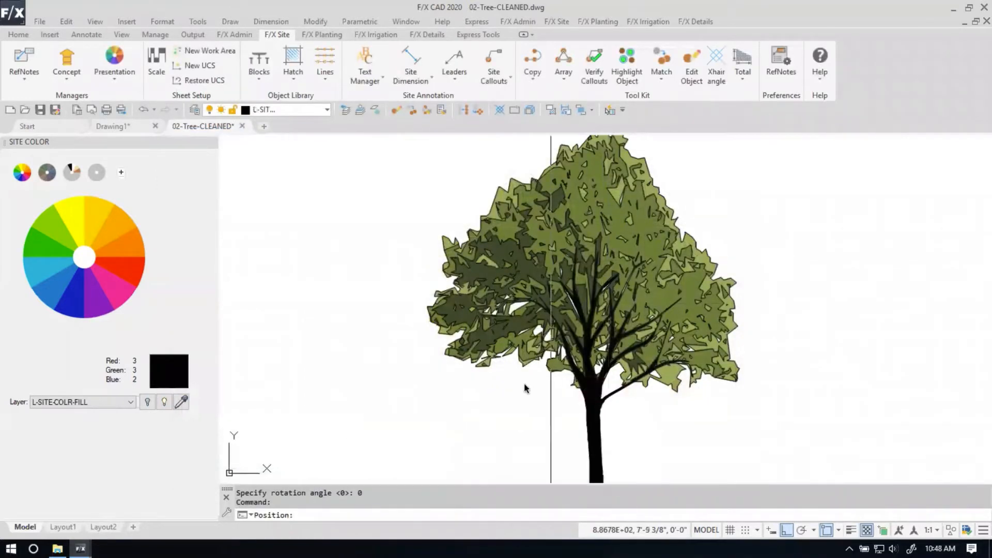
{"action": "left_click", "coordinate": [859, 459]}
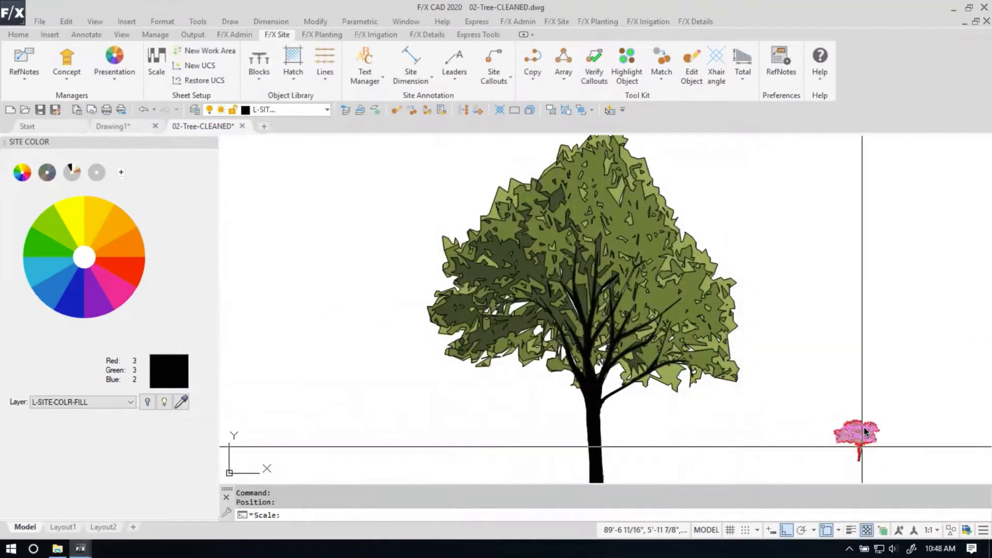
{"action": "middle_click_drag", "start_coordinate": [789, 402], "coordinate": [716, 393]}
{"action": "key", "text": "Escape"}
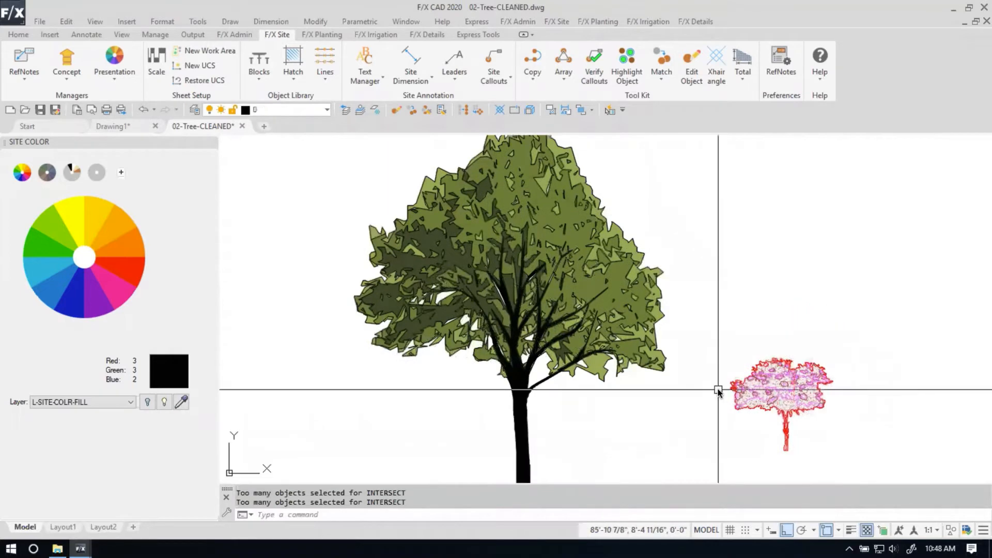
Open the layer manager and review the LK-TREE layers against the outlines of the assembled tree.
{"action": "type", "text": "la"}
{"action": "key", "text": "Return"}
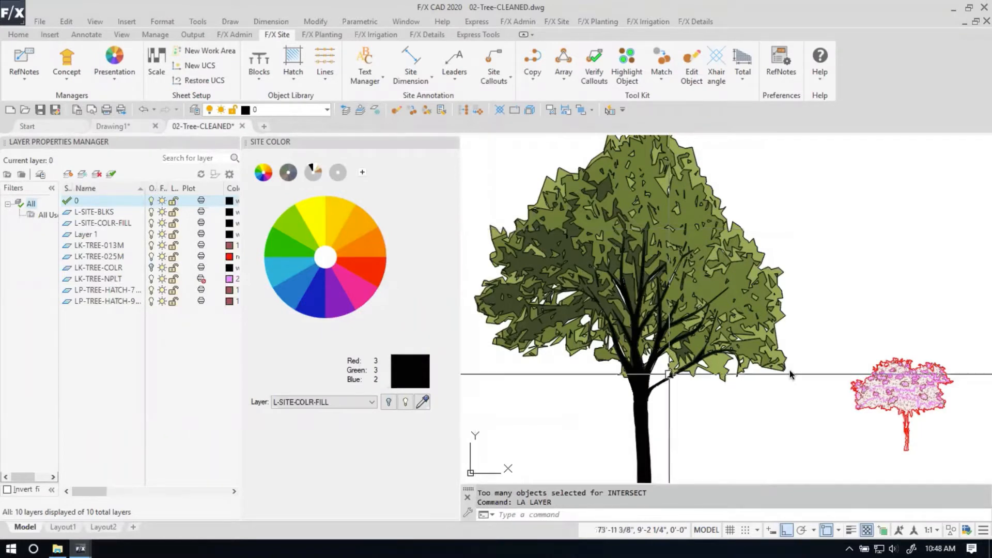
{"action": "scroll", "coordinate": [692, 315], "scroll_direction": "down", "scroll_amount": 2}
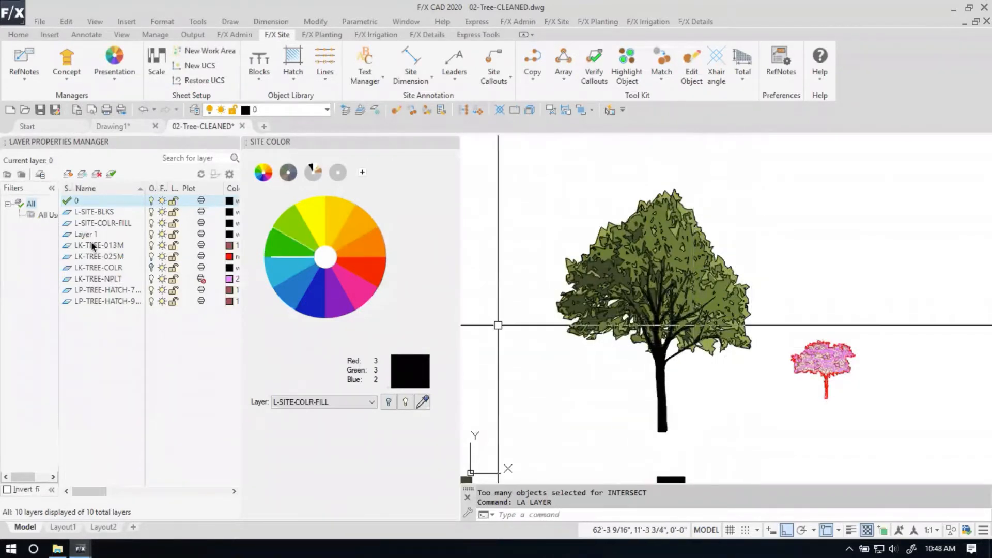
{"action": "scroll", "coordinate": [726, 383], "scroll_direction": "up", "scroll_amount": 3}
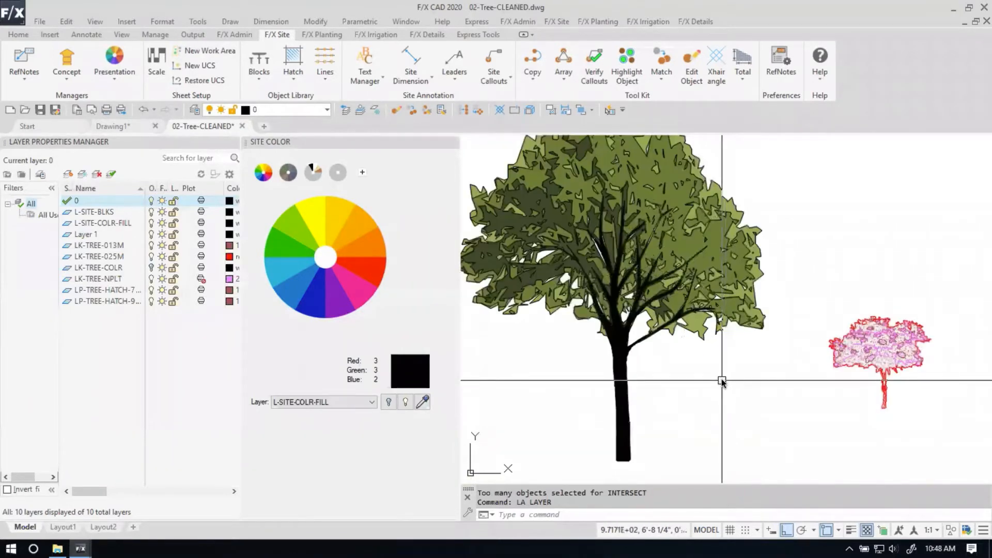
{"action": "scroll", "coordinate": [722, 382], "scroll_direction": "down", "scroll_amount": 2}
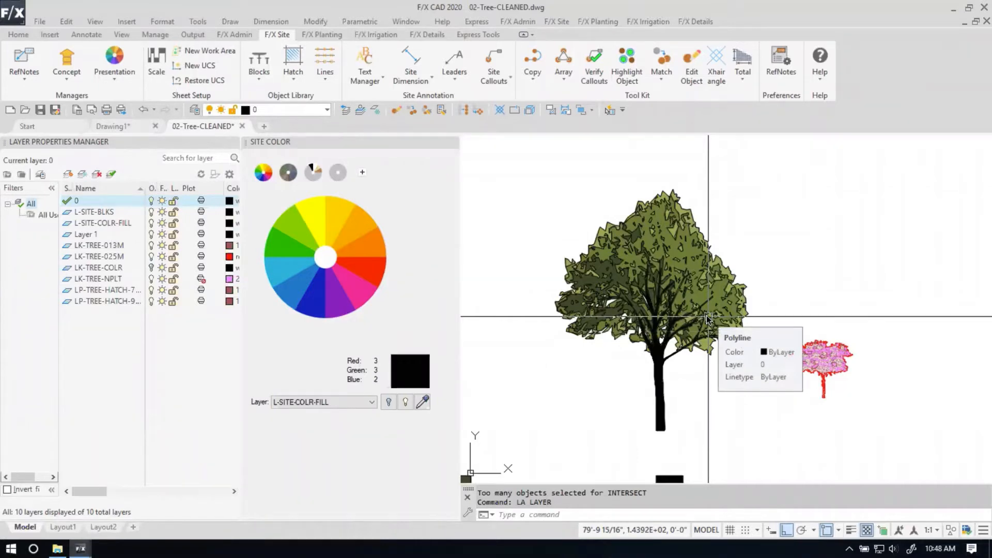
{"action": "scroll", "coordinate": [653, 319], "scroll_direction": "up", "scroll_amount": 2}
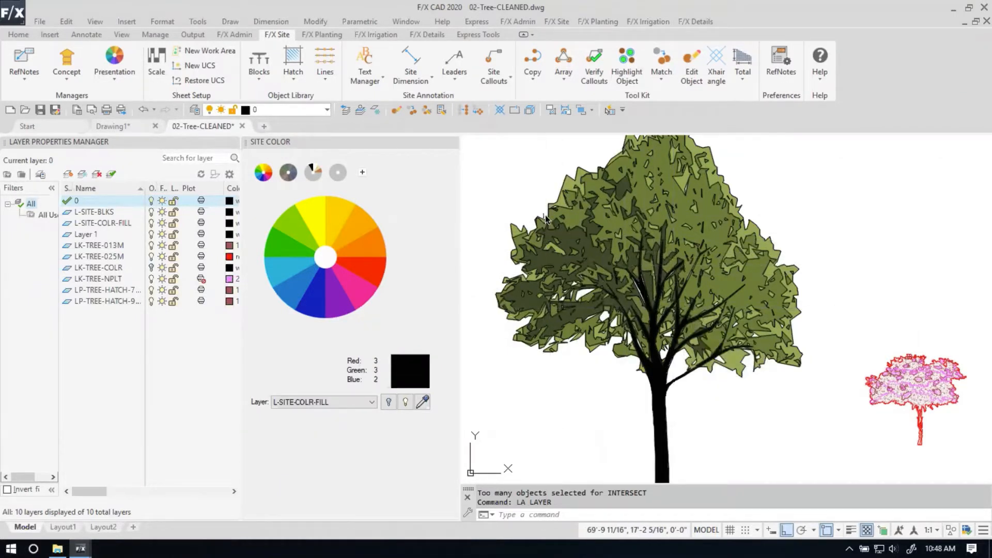
Select one leaf outline on the canopy's edge and extend the selection to all similar polylines.
{"action": "scroll", "coordinate": [536, 219], "scroll_direction": "up", "scroll_amount": 2}
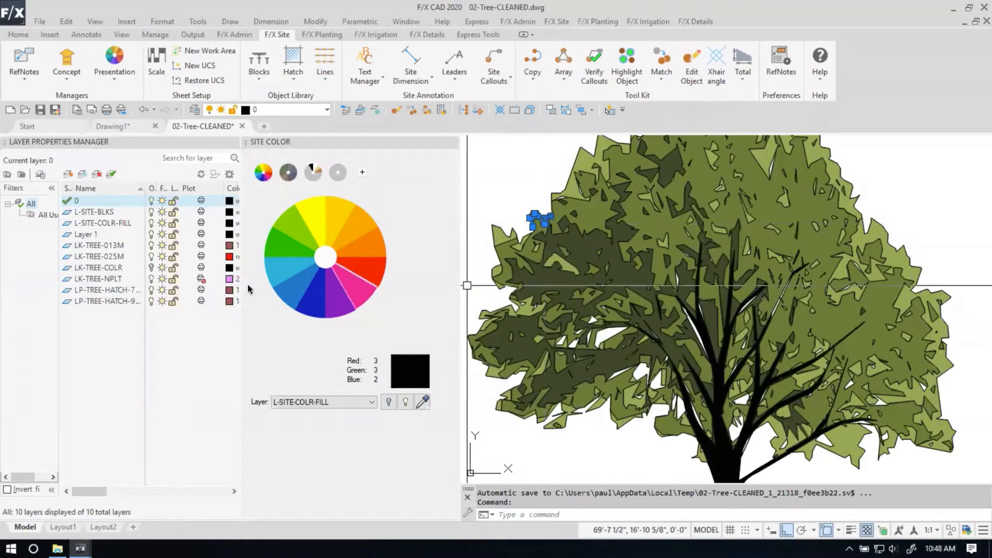
{"action": "scroll", "coordinate": [540, 217], "scroll_direction": "up", "scroll_amount": 5}
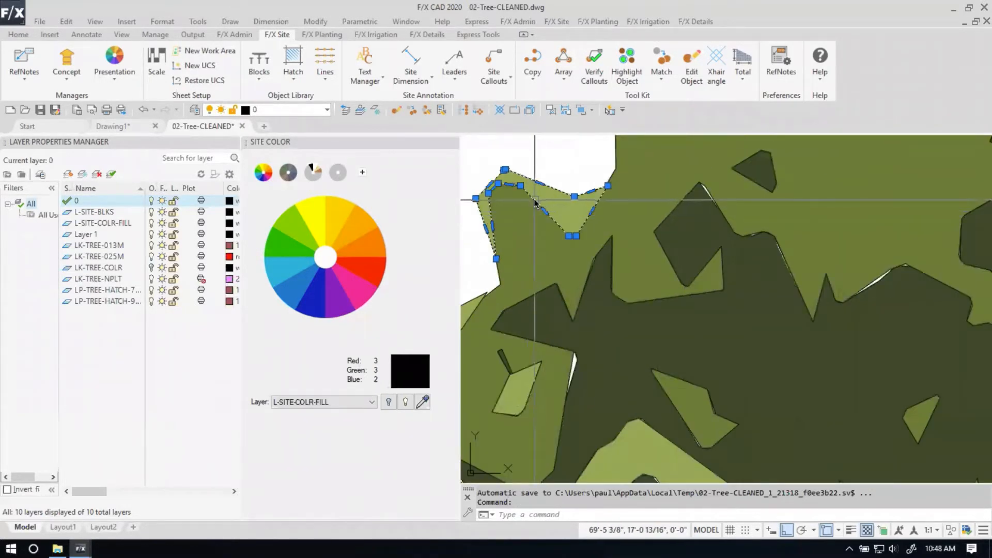
{"action": "right_click", "coordinate": [534, 202]}
{"action": "left_click", "coordinate": [595, 413]}
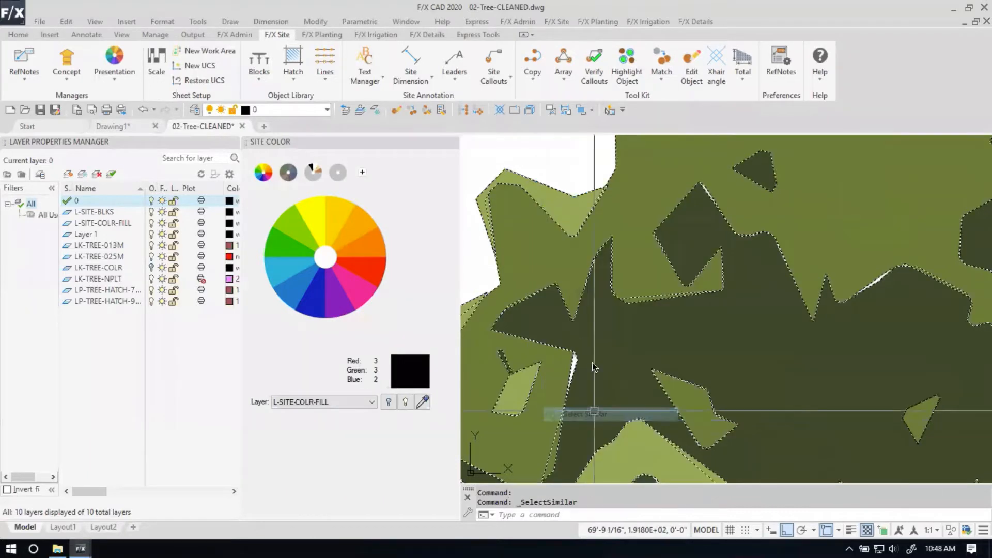
Remove the four colour swatches, the reference tree and the inserted block from the selection, keeping only the assembled tree's outlines.
{"action": "scroll", "coordinate": [568, 382], "scroll_direction": "down", "scroll_amount": 6}
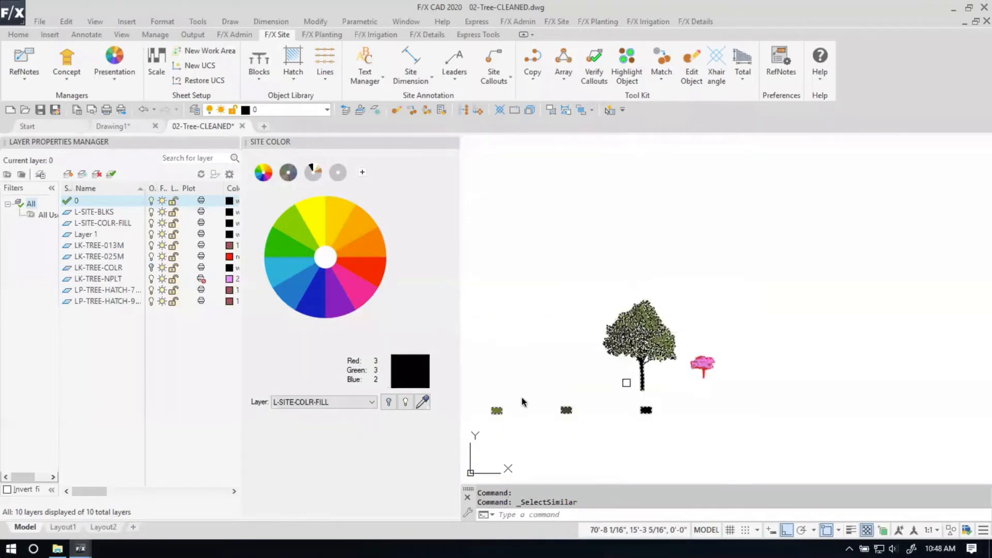
{"action": "middle_click_drag", "start_coordinate": [629, 389], "coordinate": [645, 385]}
{"action": "middle_click_drag", "start_coordinate": [690, 434], "coordinate": [766, 427]}
{"action": "scroll", "coordinate": [766, 427], "scroll_direction": "down", "scroll_amount": 2}
{"action": "left_click", "coordinate": [779, 437]}
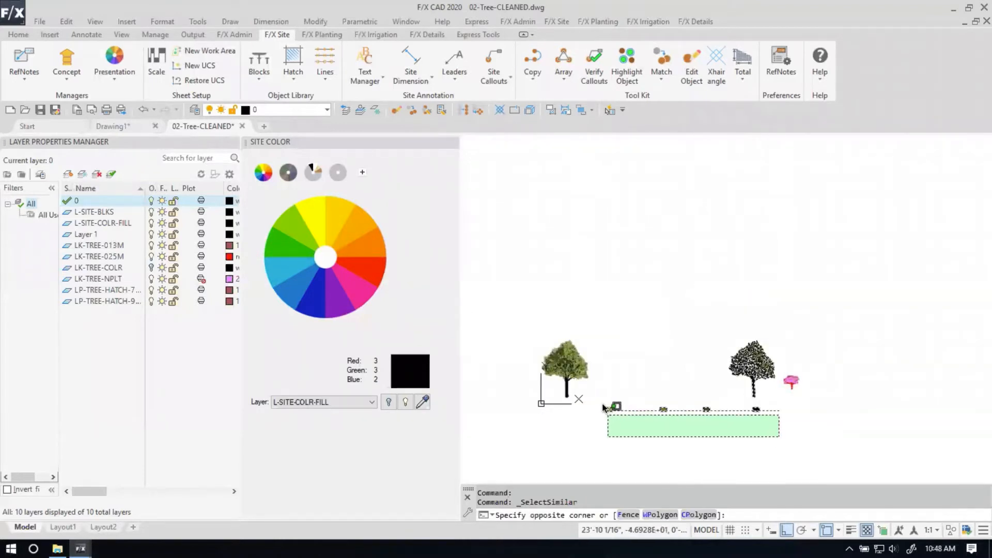
{"action": "left_click", "coordinate": [601, 402], "text": "shift"}
{"action": "left_click", "coordinate": [592, 296], "text": "shift"}
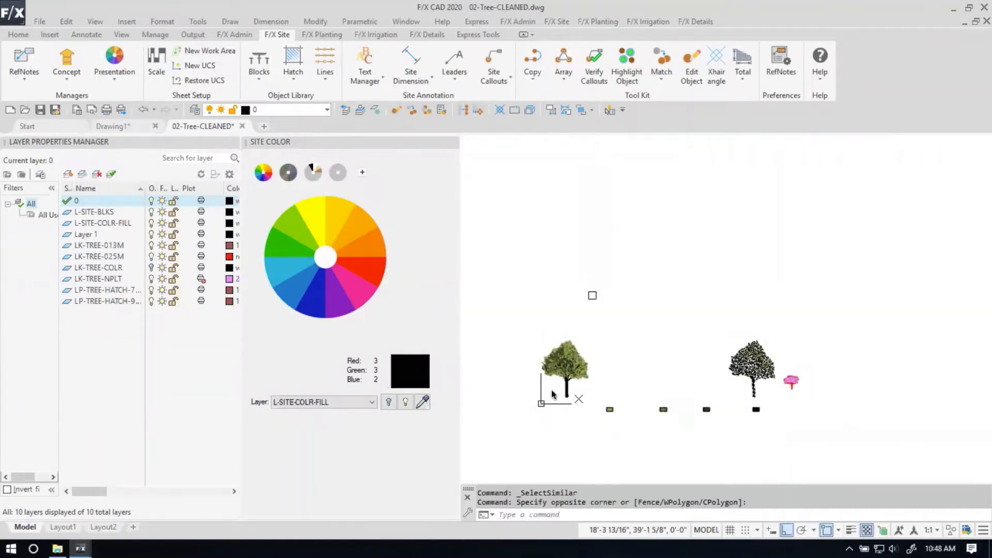
{"action": "left_click", "coordinate": [527, 410], "text": "shift"}
{"action": "left_click", "coordinate": [781, 339], "text": "shift"}
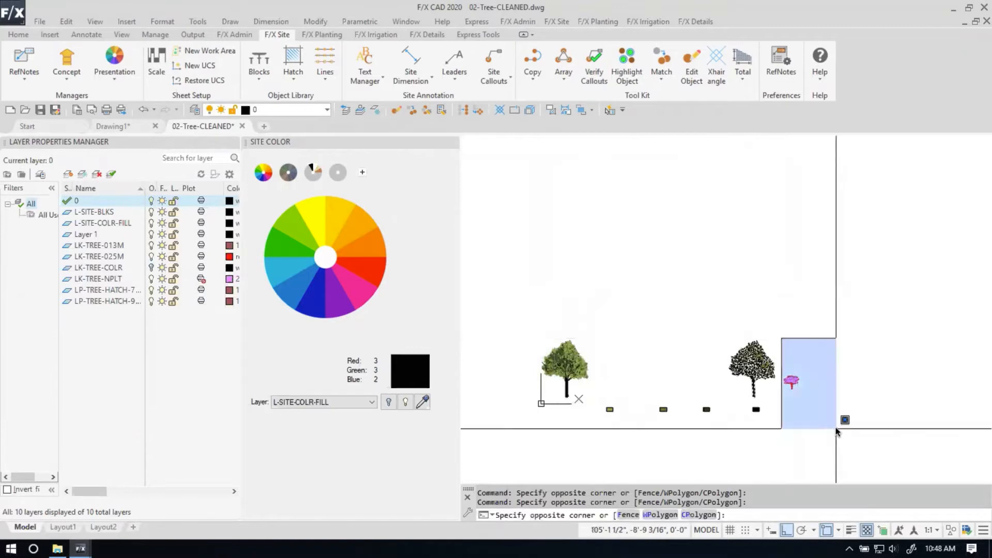
{"action": "left_click", "coordinate": [837, 428], "text": "shift"}
Move the selected outlines of the assembled tree to layer LK-TREE-NPLT and clear the selection.
{"action": "scroll", "coordinate": [811, 385], "scroll_direction": "up", "scroll_amount": 5}
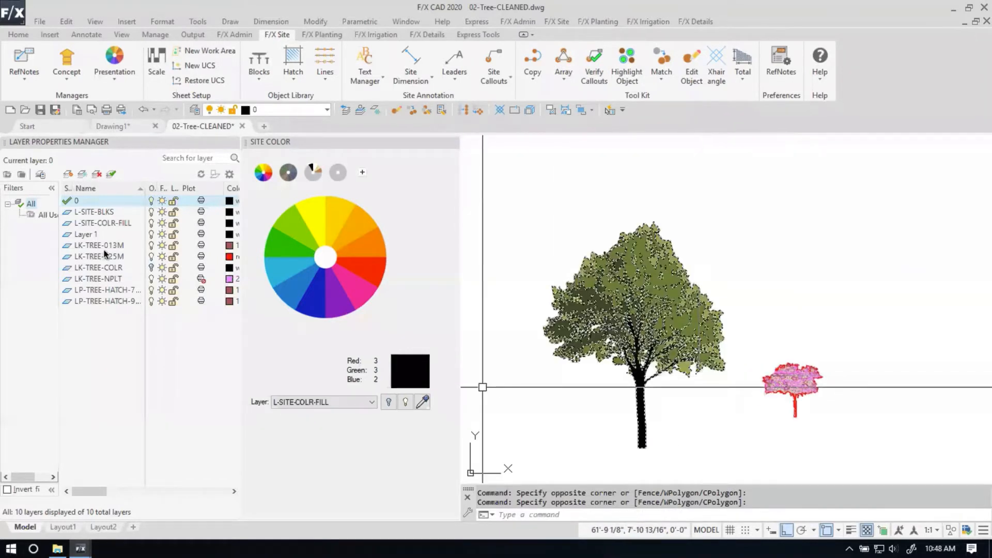
{"action": "left_click", "coordinate": [320, 111]}
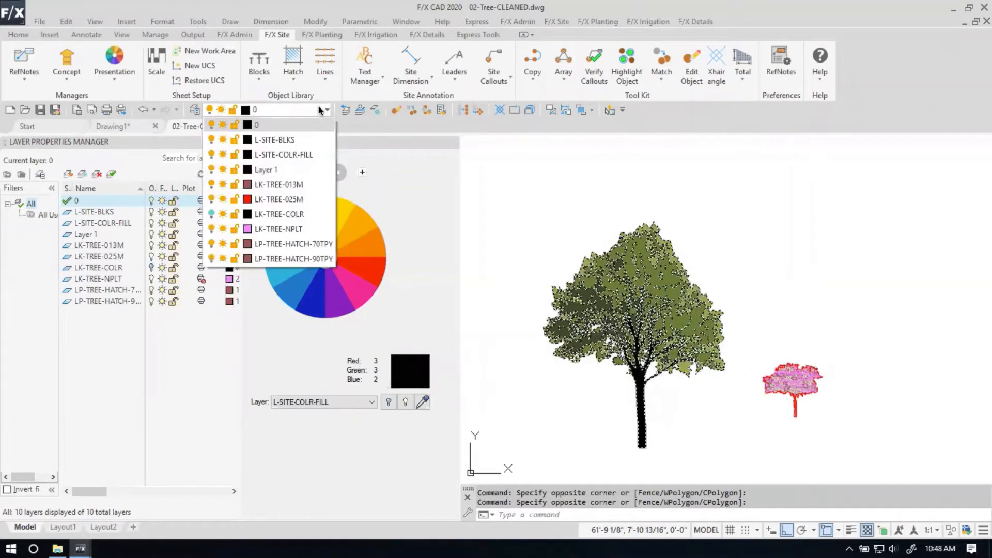
{"action": "key", "text": "Escape"}
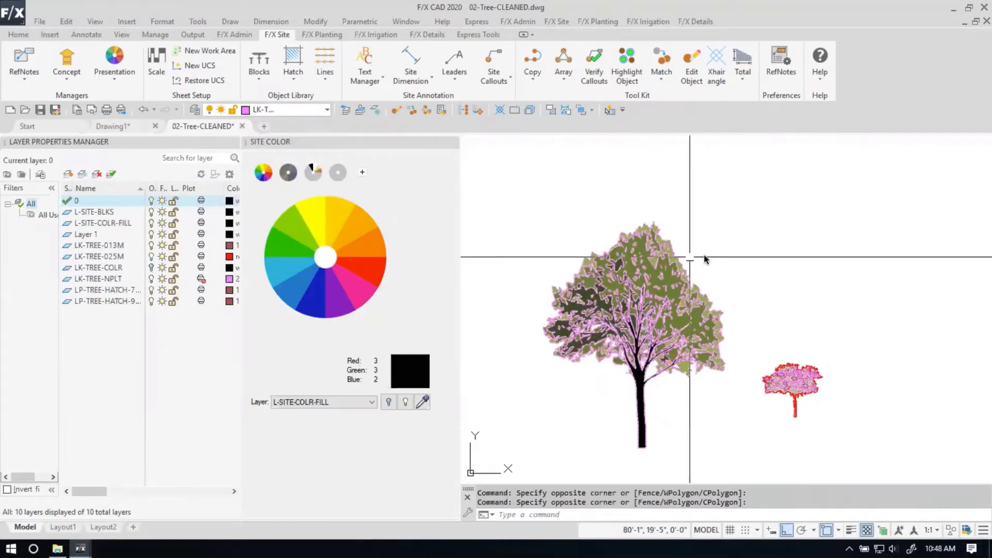
Select one leaf hatch in the assembled tree's canopy and extend the selection to all similar hatches.
{"action": "scroll", "coordinate": [680, 342], "scroll_direction": "up", "scroll_amount": 3}
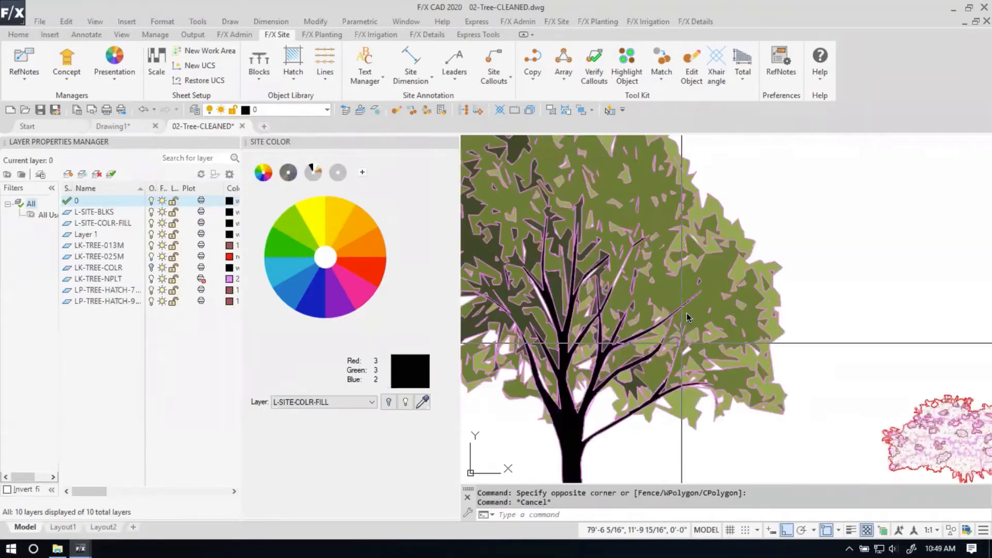
{"action": "left_click", "coordinate": [691, 311]}
{"action": "right_click", "coordinate": [692, 311]}
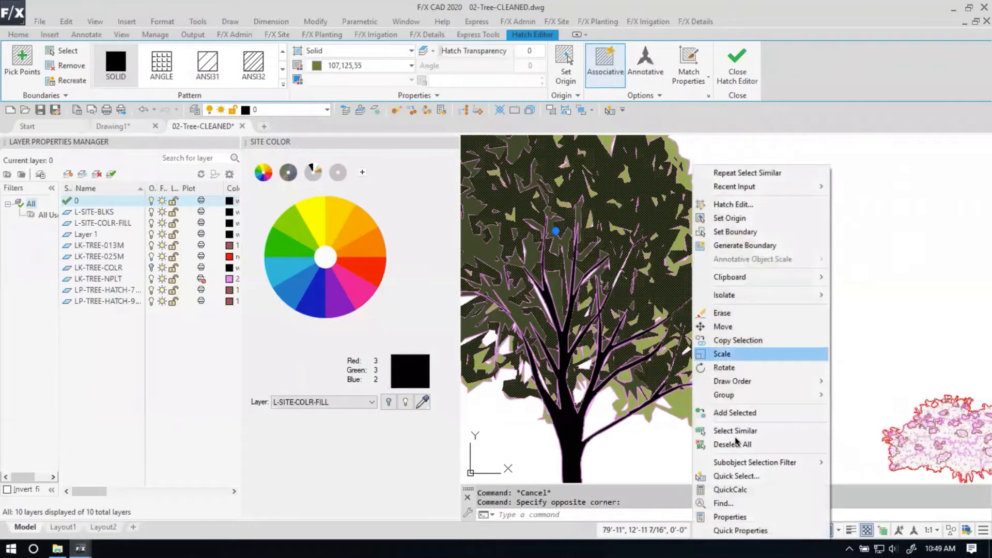
{"action": "left_click", "coordinate": [737, 433]}
Remove the colour swatches and the reference tree from the selection, keeping only the assembled tree's hatches.
{"action": "scroll", "coordinate": [770, 385], "scroll_direction": "down", "scroll_amount": 5}
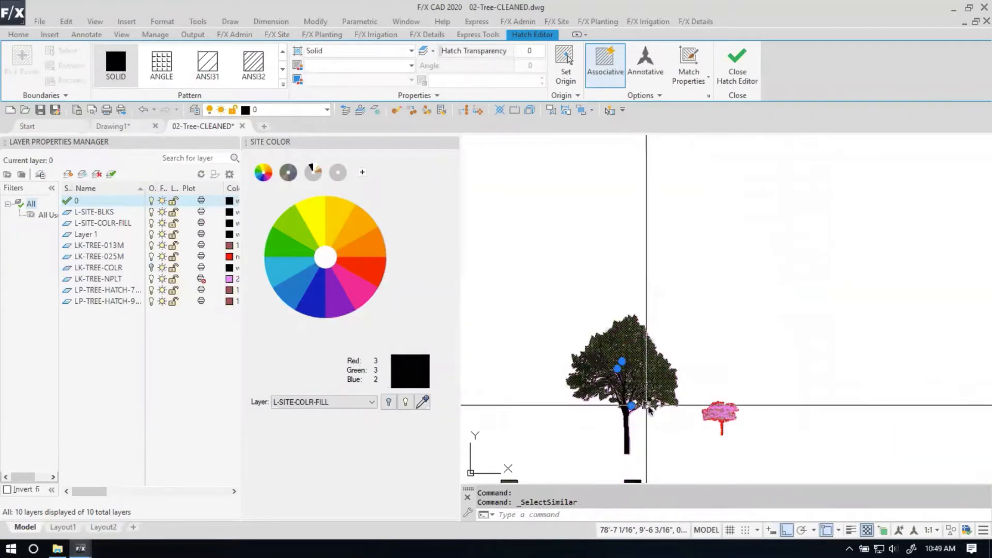
{"action": "mouse_move", "coordinate": [651, 413]}
{"action": "middle_mouse_down"}
{"action": "mouse_move", "coordinate": [770, 385]}
{"action": "mouse_move", "coordinate": [843, 405]}
{"action": "middle_mouse_up"}
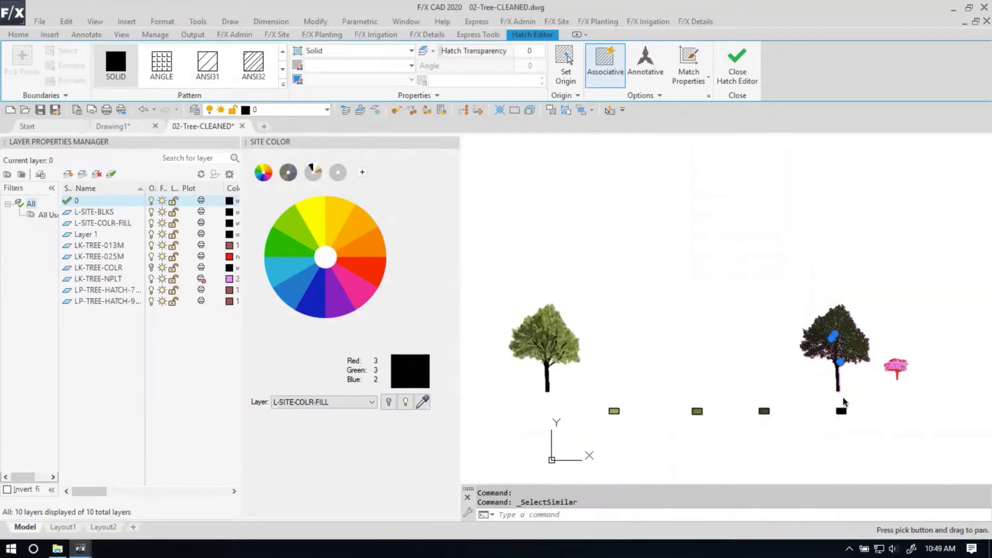
{"action": "left_click", "coordinate": [860, 437]}
{"action": "left_click", "coordinate": [593, 409]}
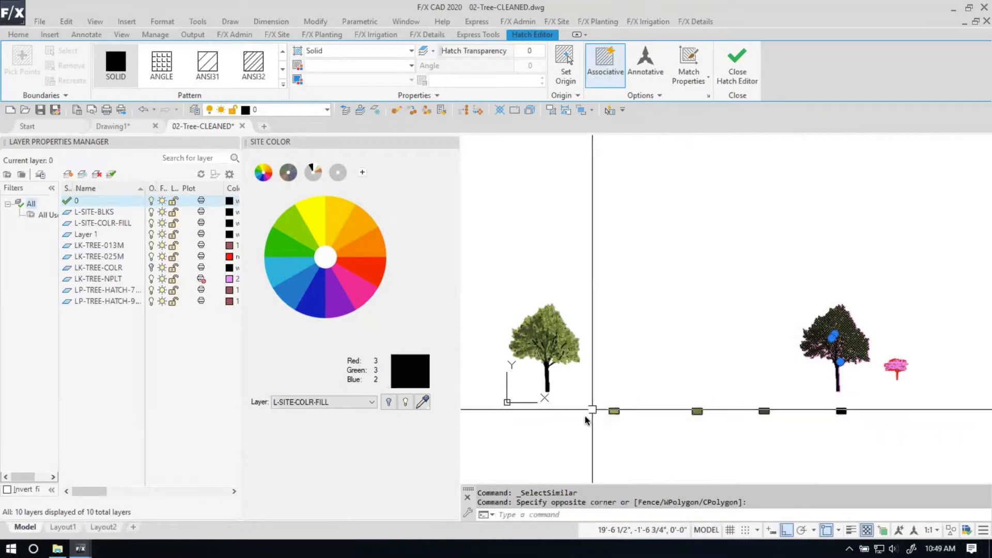
{"action": "left_click", "coordinate": [588, 420]}
{"action": "left_click", "coordinate": [489, 280]}
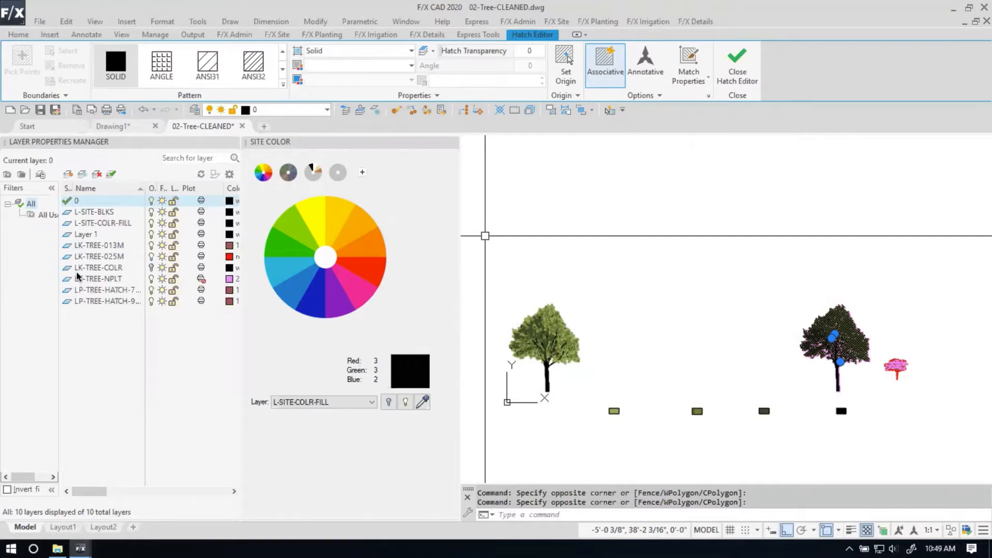
Move the assembled tree's selected hatches to layer LK-TREE-COLR and dismiss the turned-off layer notice.
{"action": "left_click", "coordinate": [283, 111]}
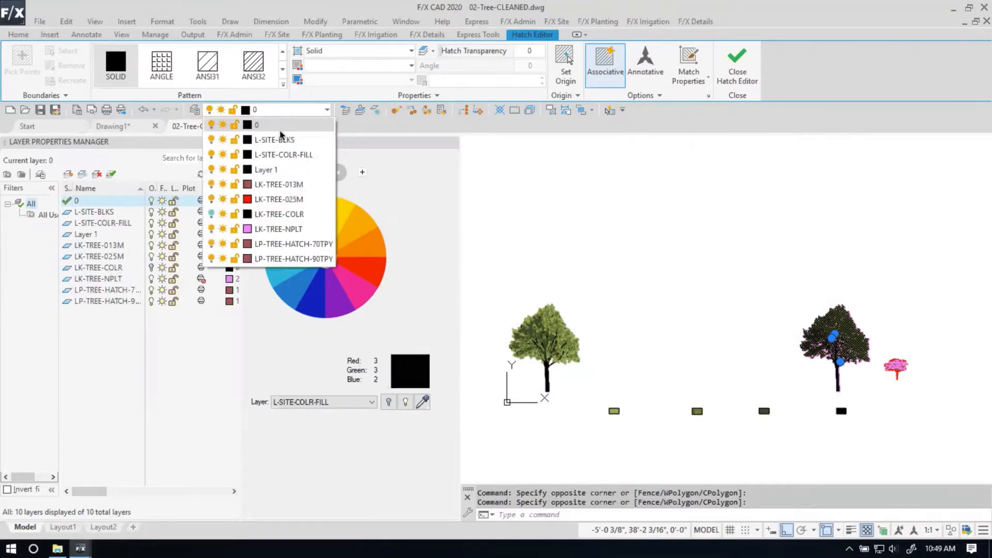
{"action": "left_click", "coordinate": [277, 214]}
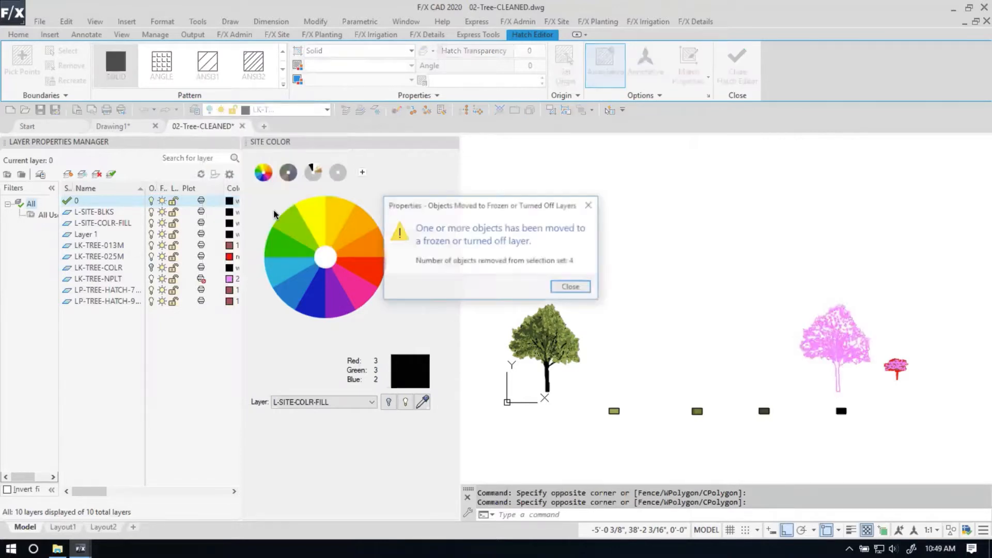
{"action": "left_click", "coordinate": [572, 288]}
Turn the site colour off to check the bare outlines of both trees, and turn all colour back on.
{"action": "middle_click_drag", "start_coordinate": [906, 357], "coordinate": [782, 337]}
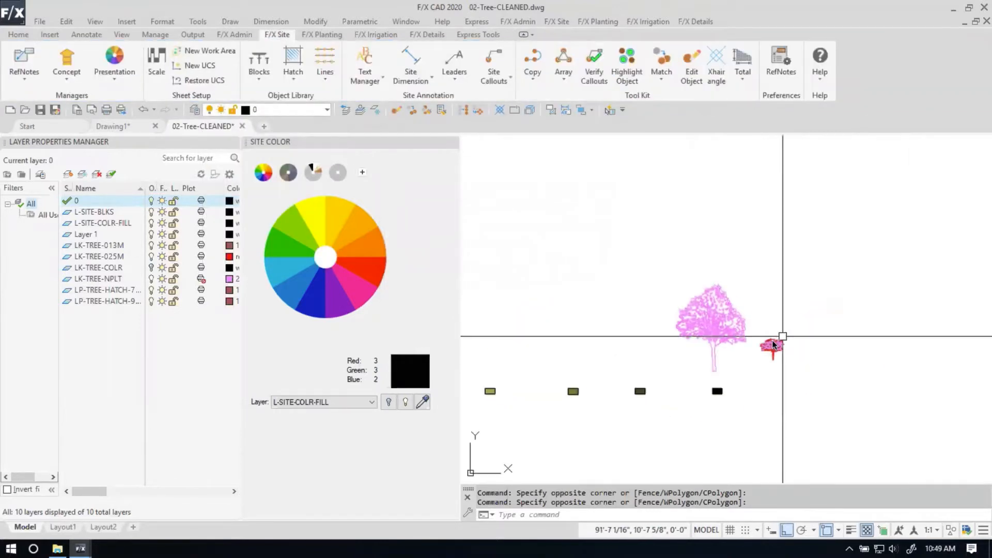
{"action": "left_click", "coordinate": [396, 402]}
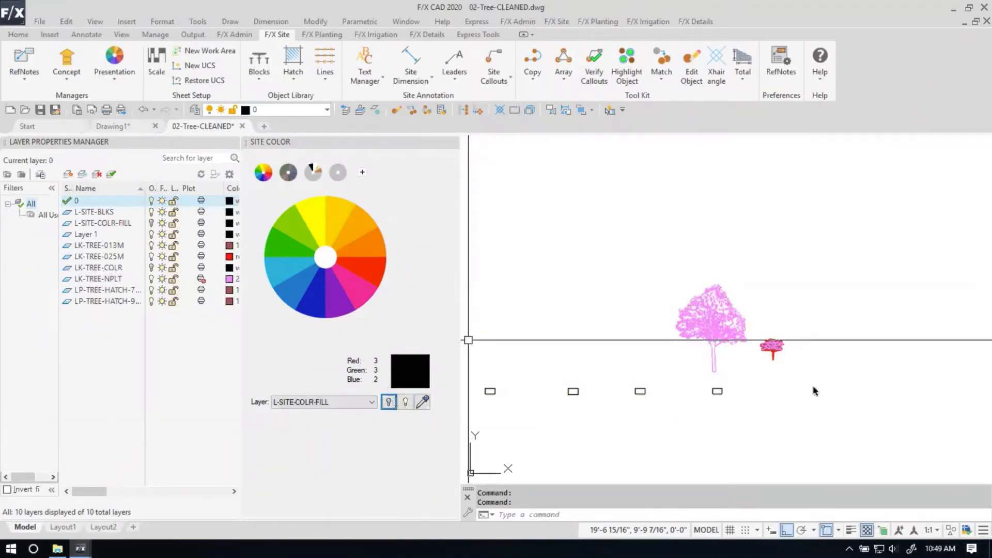
{"action": "scroll", "coordinate": [746, 351], "scroll_direction": "up", "scroll_amount": 6}
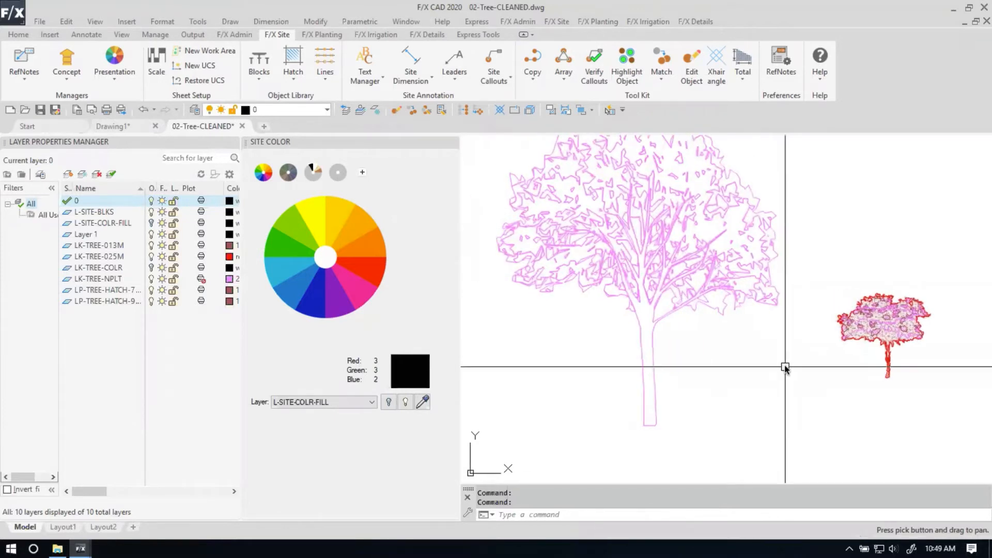
{"action": "scroll", "coordinate": [785, 367], "scroll_direction": "down", "scroll_amount": 4}
{"action": "scroll", "coordinate": [721, 343], "scroll_direction": "up", "scroll_amount": 8}
{"action": "scroll", "coordinate": [721, 343], "scroll_direction": "down", "scroll_amount": 4}
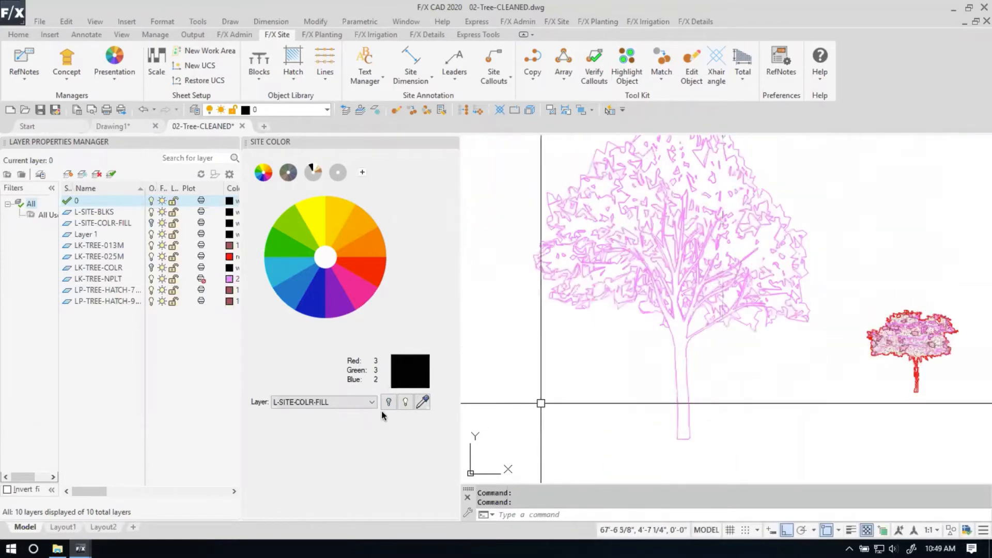
{"action": "scroll", "coordinate": [566, 418], "scroll_direction": "down", "scroll_amount": 3}
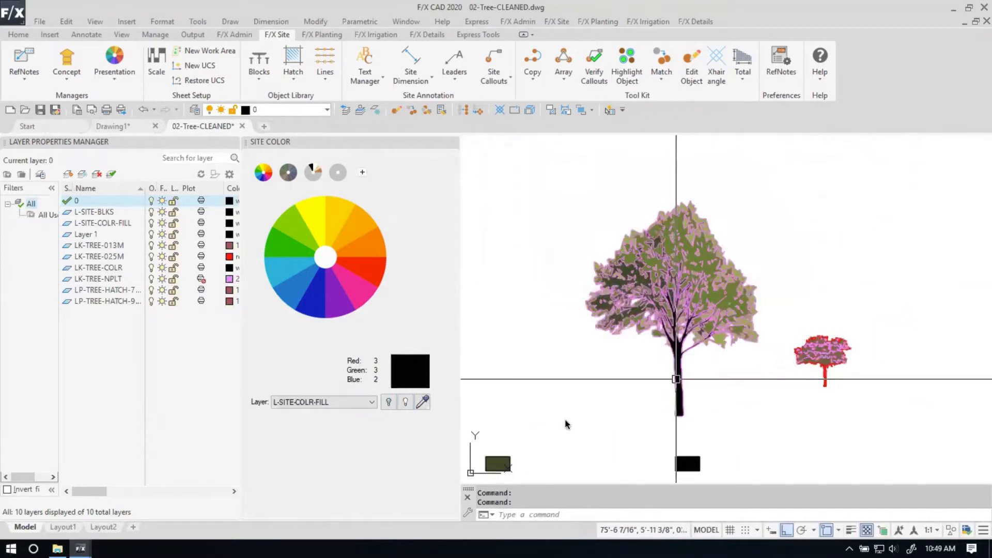
Open Layout1, activate its viewport and frame the assembled tree and the inserted block in it.
{"action": "left_click", "coordinate": [60, 527]}
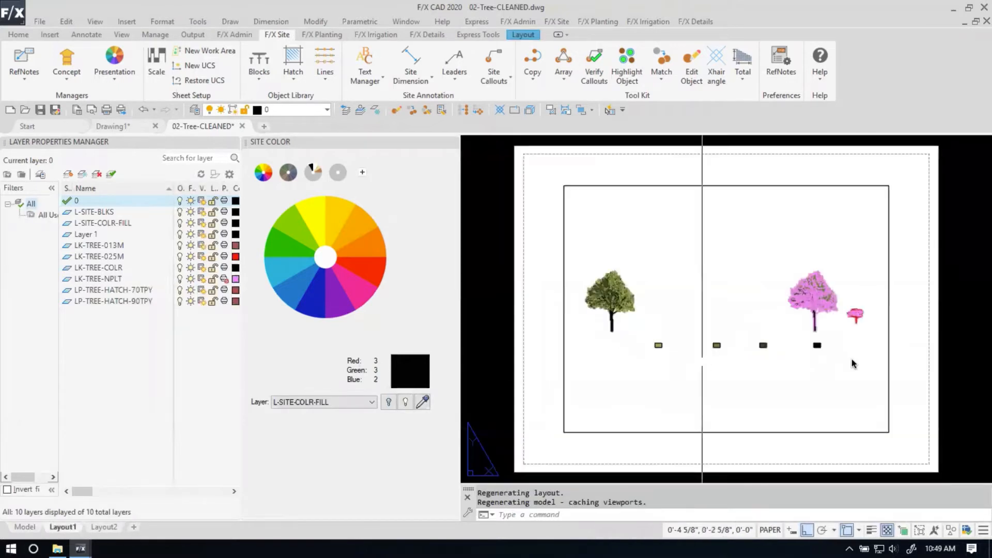
{"action": "double_click", "coordinate": [833, 353]}
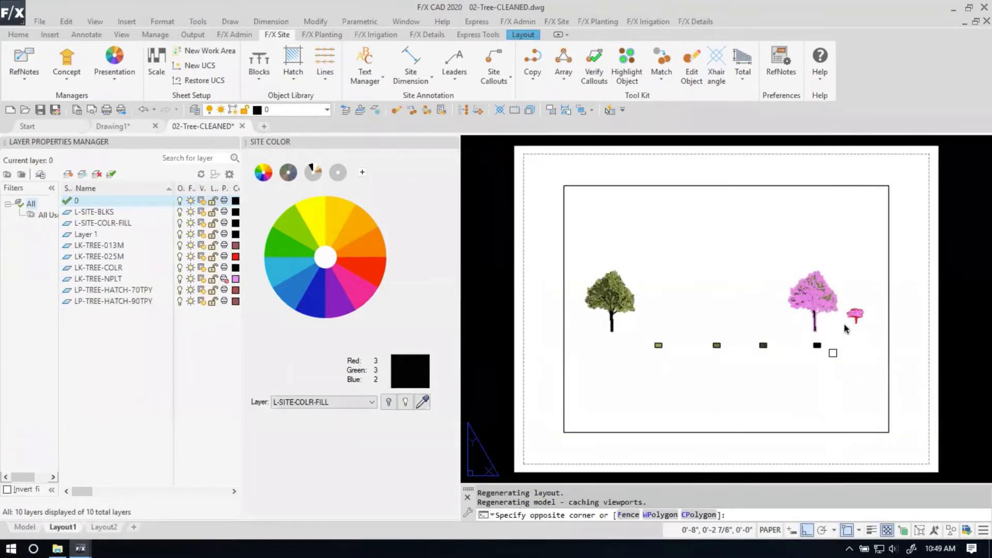
{"action": "scroll", "coordinate": [844, 326], "scroll_direction": "up", "scroll_amount": 6}
{"action": "middle_click_drag", "start_coordinate": [844, 326], "coordinate": [835, 381]}
{"action": "scroll", "coordinate": [836, 382], "scroll_direction": "down", "scroll_amount": 3}
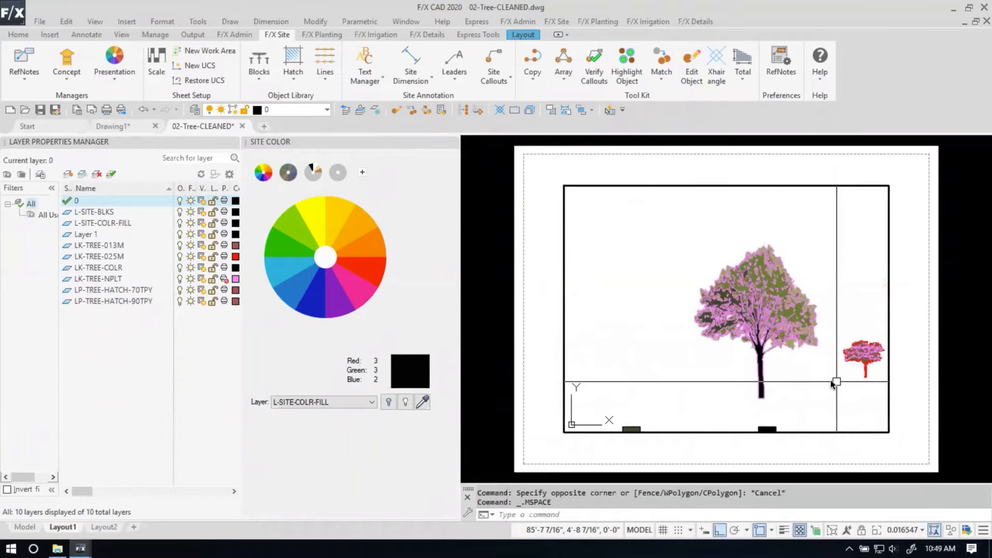
Set Layout1 to plot with DWG To PDF.pc3, the LPX-25percent.ctb plot style table and plot transparency, and apply the setup to the layout.
{"action": "double_click", "coordinate": [532, 339]}
{"action": "key", "text": "ctrl+p"}
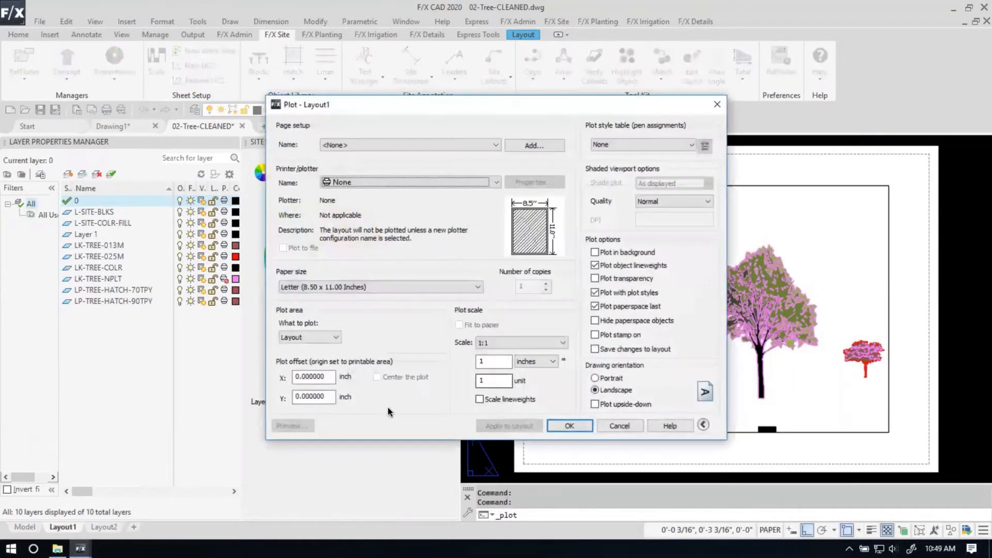
{"action": "left_click", "coordinate": [656, 149]}
{"action": "left_click", "coordinate": [650, 220]}
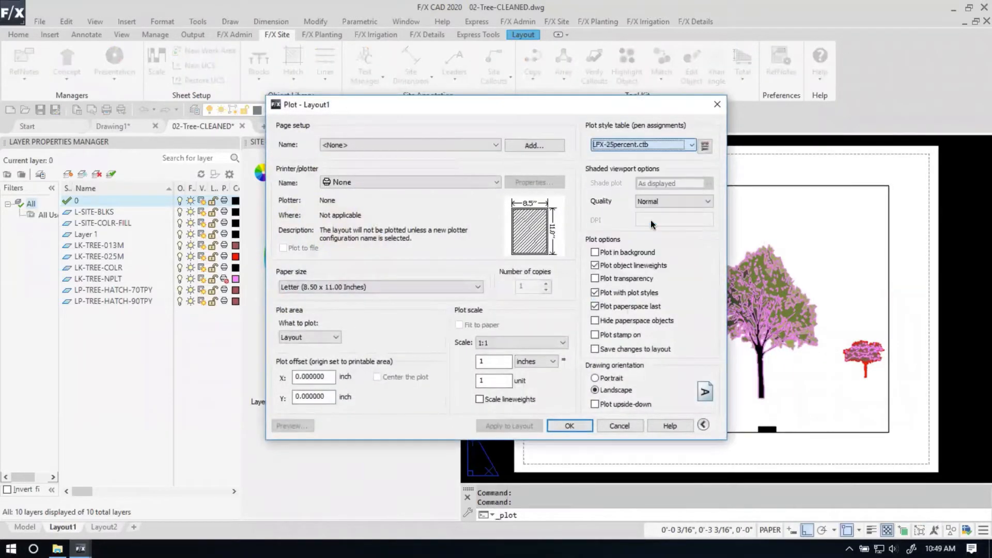
{"action": "left_click", "coordinate": [596, 278]}
{"action": "left_click", "coordinate": [401, 182]}
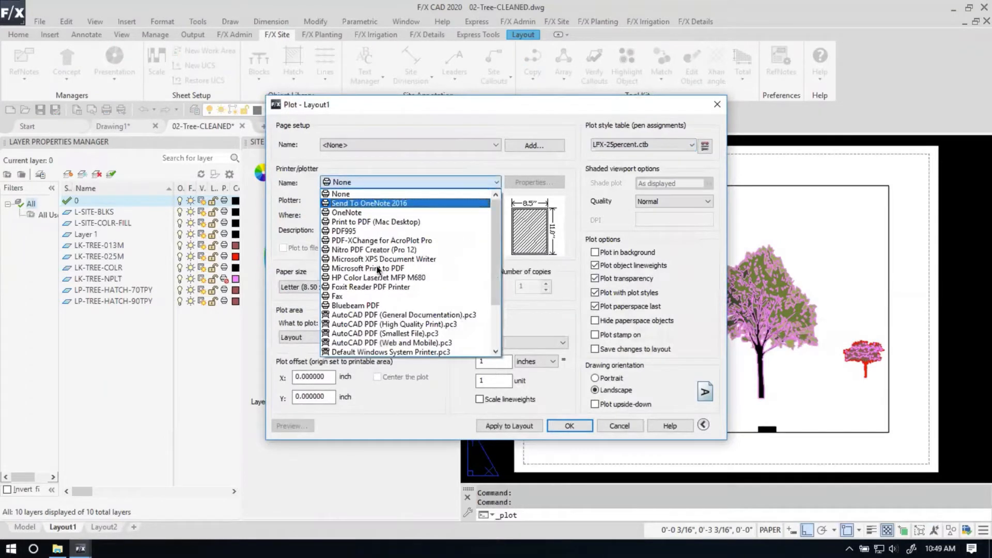
{"action": "scroll", "coordinate": [414, 258], "scroll_direction": "down", "scroll_amount": 2}
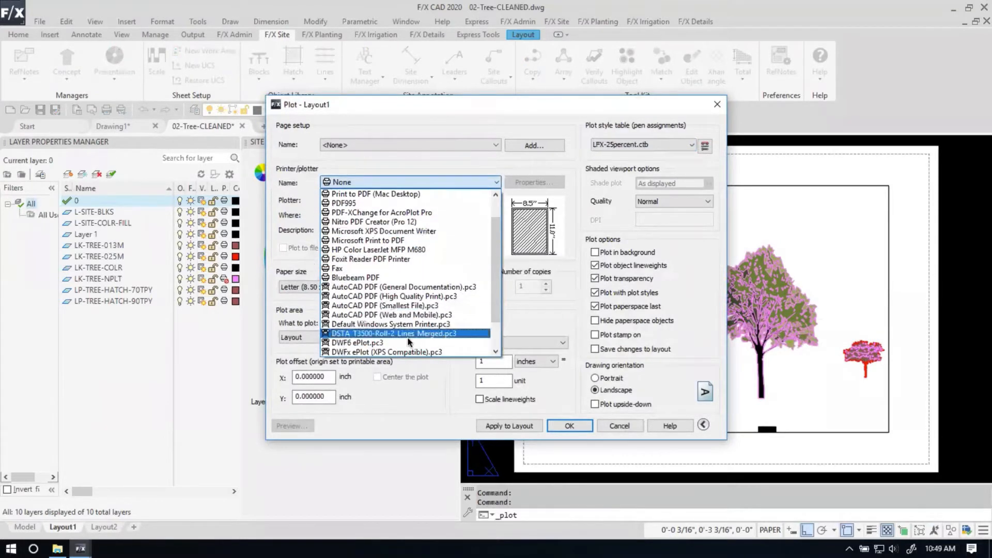
{"action": "left_click", "coordinate": [385, 335]}
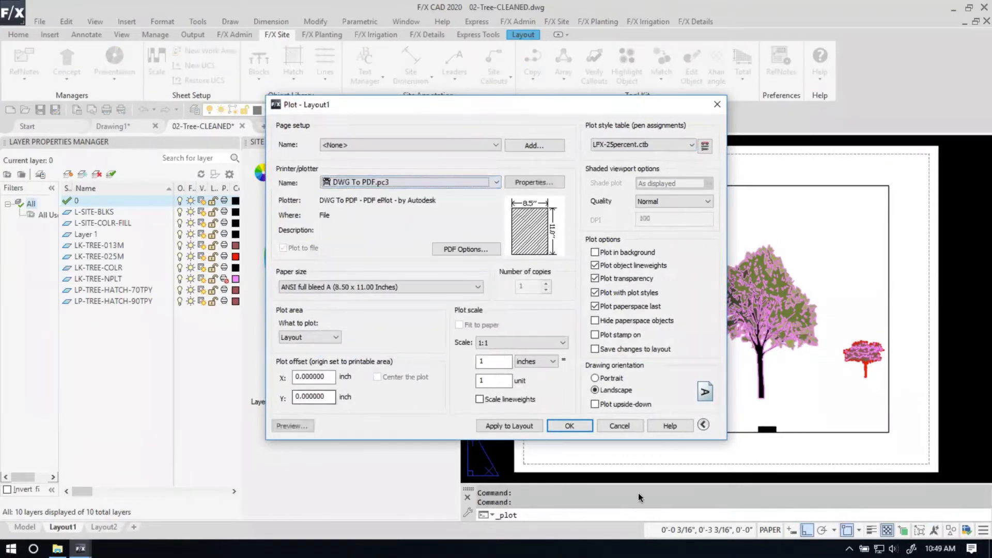
{"action": "left_click", "coordinate": [517, 421]}
Preview the Layout1 plot, compare the assembled tree with the library block up close, and exit plotting.
{"action": "left_click", "coordinate": [294, 427]}
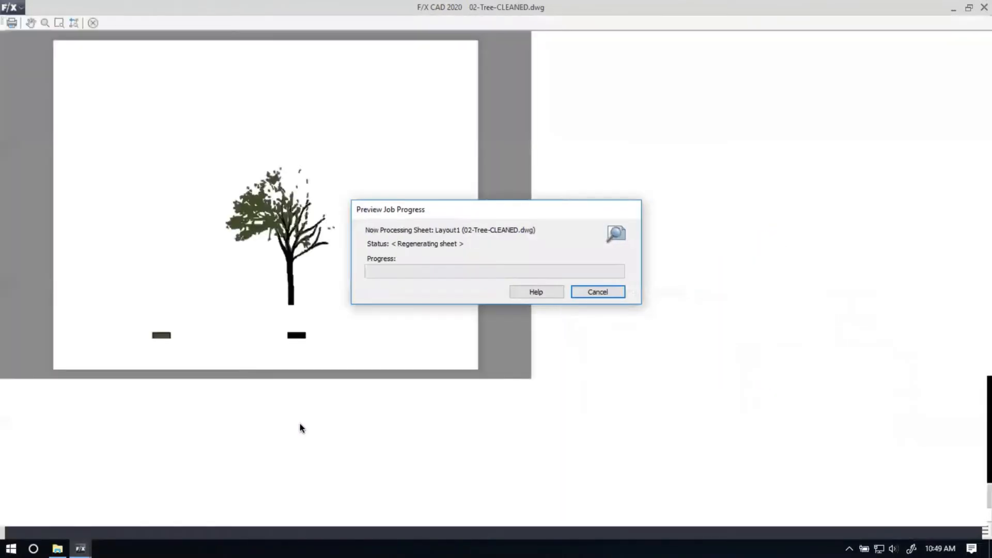
{"action": "scroll", "coordinate": [530, 358], "scroll_direction": "up", "scroll_amount": 3}
{"action": "scroll", "coordinate": [691, 371], "scroll_direction": "up", "scroll_amount": 3}
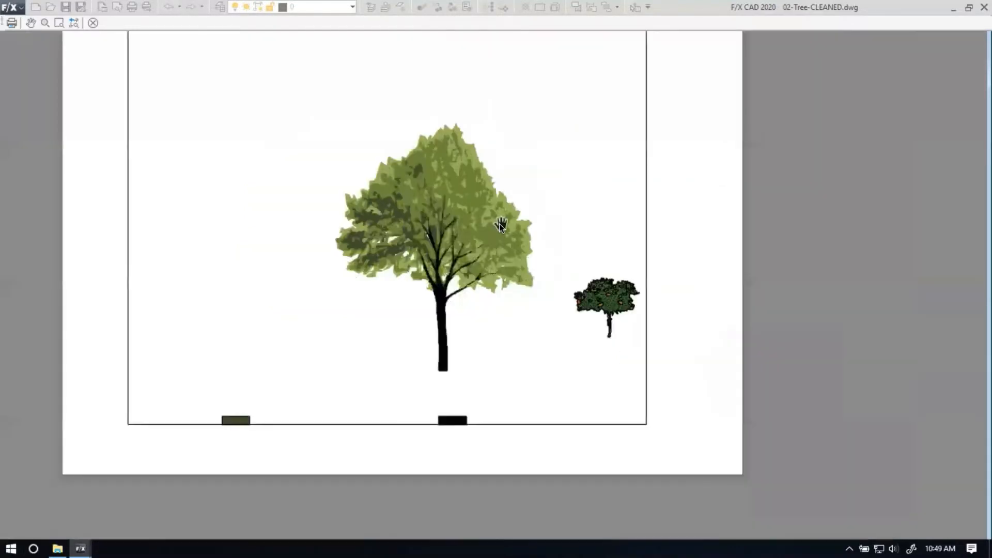
{"action": "key", "text": "Escape"}
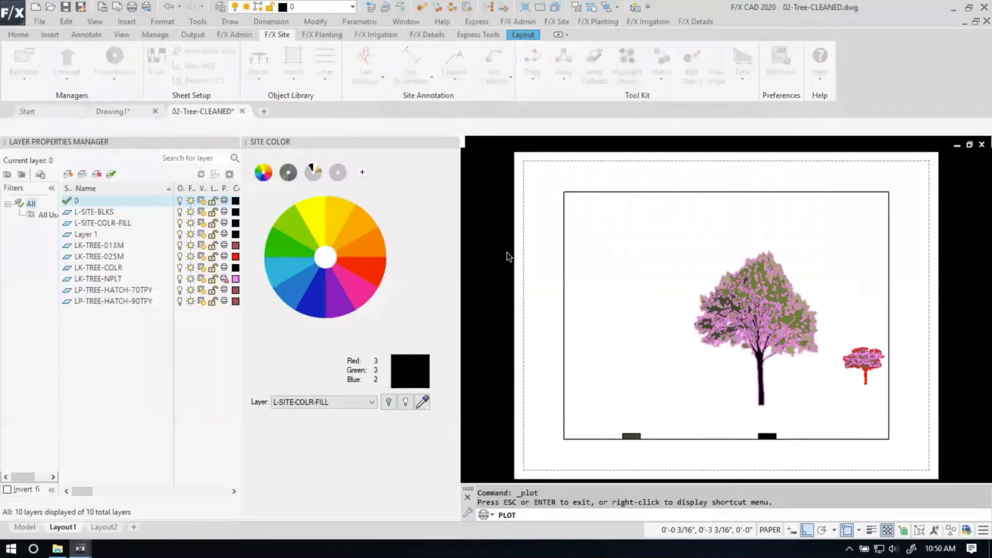
{"action": "left_click", "coordinate": [878, 520]}
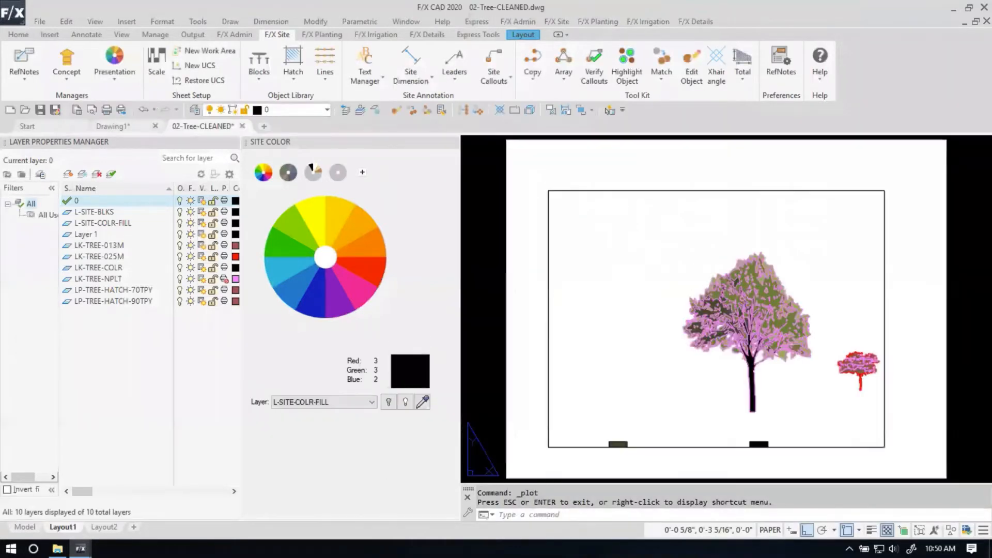
Return to model space and erase the black colour swatch below the assembled tree.
{"action": "left_click", "coordinate": [31, 528]}
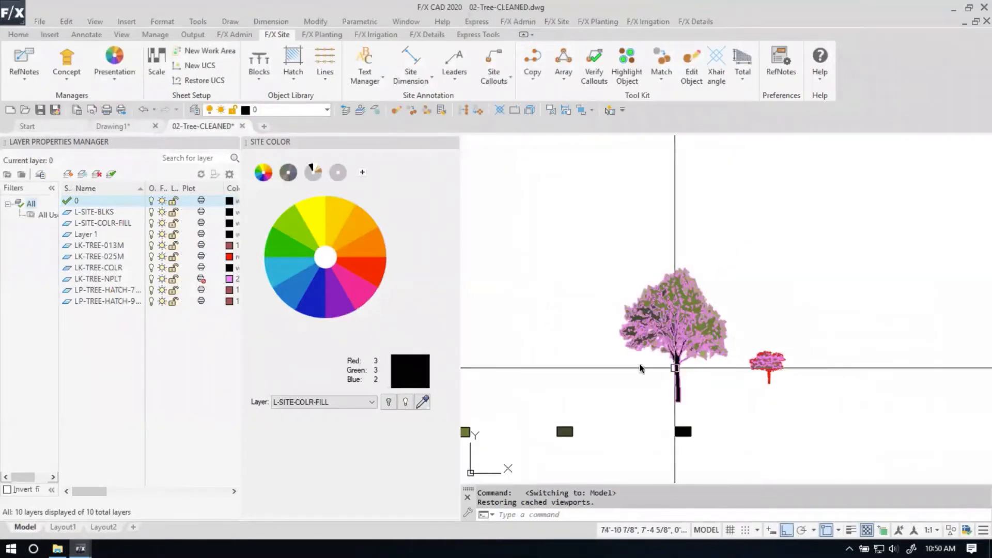
{"action": "mouse_move", "coordinate": [682, 371]}
{"action": "middle_mouse_down"}
{"action": "mouse_move", "coordinate": [566, 348]}
{"action": "mouse_move", "coordinate": [630, 349]}
{"action": "middle_mouse_up"}
{"action": "scroll", "coordinate": [568, 347], "scroll_direction": "up", "scroll_amount": 2}
{"action": "left_click", "coordinate": [719, 469]}
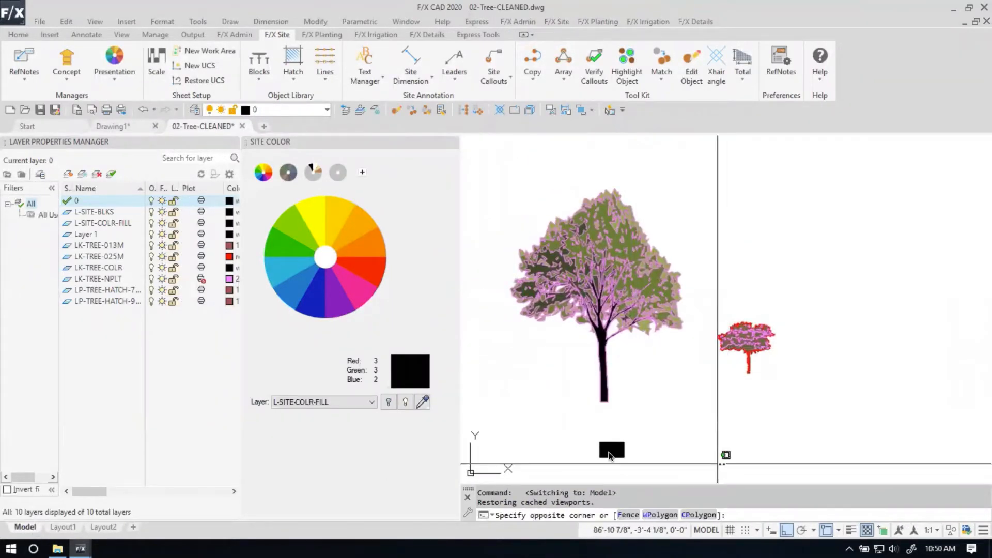
{"action": "left_click", "coordinate": [573, 441]}
{"action": "key", "text": "Delete"}
Erase the three remaining green colour swatches between the reference tree and the assembled tree.
{"action": "scroll", "coordinate": [671, 408], "scroll_direction": "down", "scroll_amount": 3}
{"action": "scroll", "coordinate": [635, 362], "scroll_direction": "up", "scroll_amount": 2}
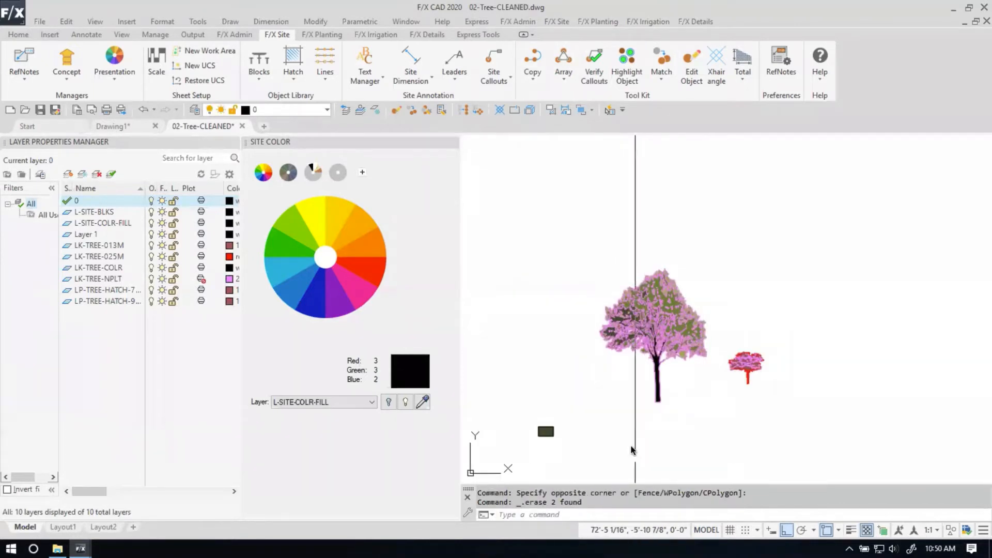
{"action": "scroll", "coordinate": [686, 415], "scroll_direction": "down", "scroll_amount": 3}
{"action": "middle_click_drag", "start_coordinate": [685, 415], "coordinate": [736, 384]}
{"action": "left_click", "coordinate": [662, 433]}
{"action": "left_click", "coordinate": [550, 392]}
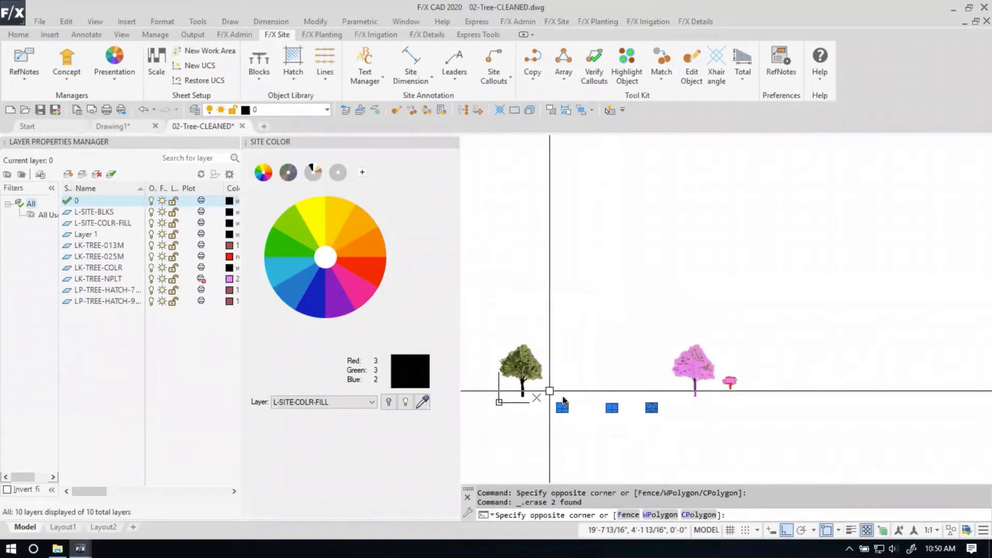
{"action": "key", "text": "Delete"}
Erase the small TREE-10-DEC07 elevation block beside the assembled tree.
{"action": "left_click", "coordinate": [768, 399]}
{"action": "left_click", "coordinate": [725, 377]}
{"action": "key", "text": "Delete"}
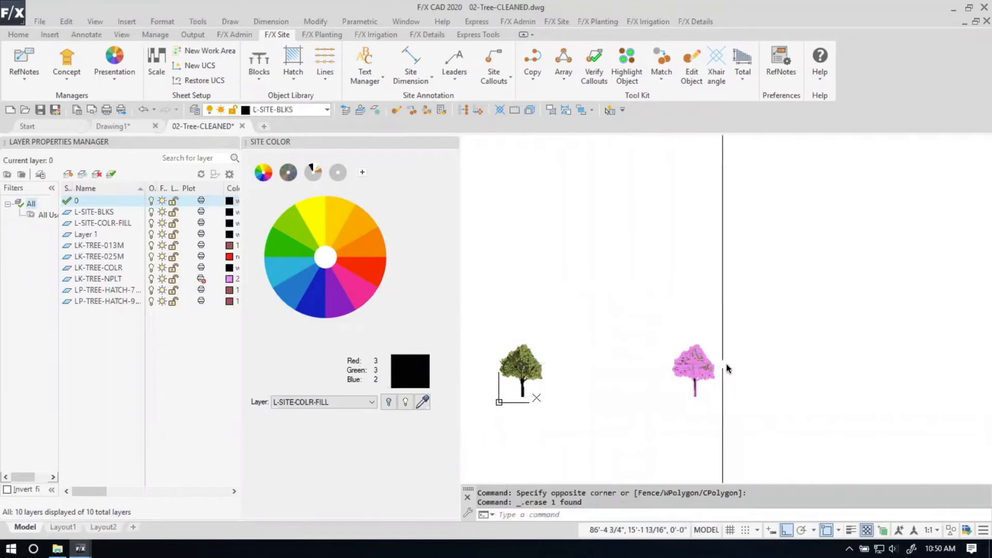
Purge the drawing with the PRG command.
{"action": "type", "text": "pr"}
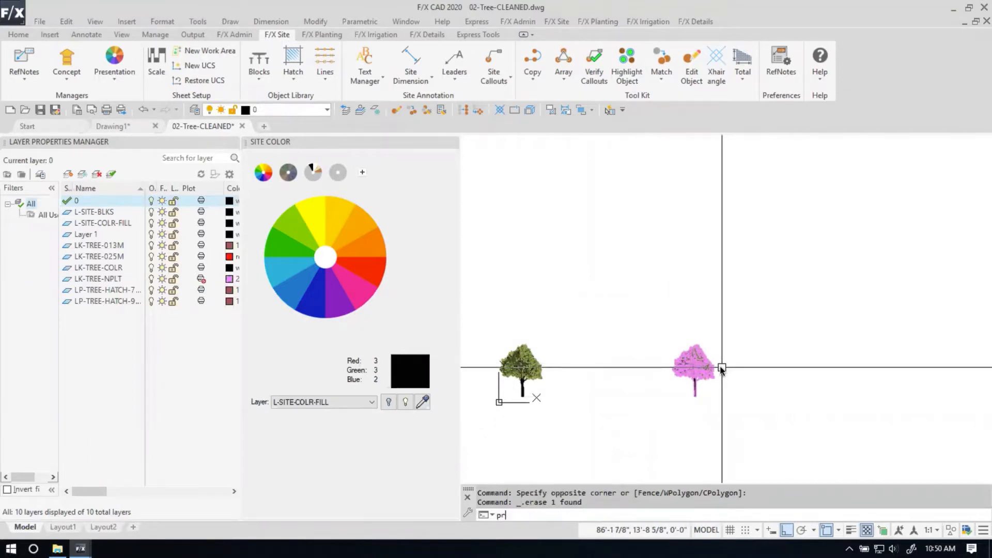
{"action": "type", "text": "g"}
{"action": "key", "text": "Return"}
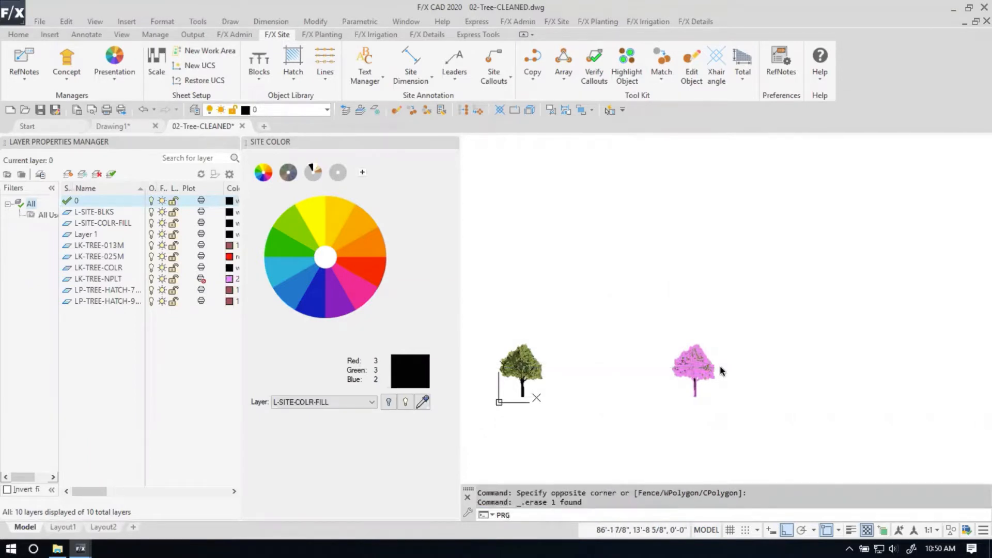
Start saving the whole assembled tree as a block with its insertion point at the base of the trunk.
{"action": "scroll", "coordinate": [760, 388], "scroll_direction": "up", "scroll_amount": 5}
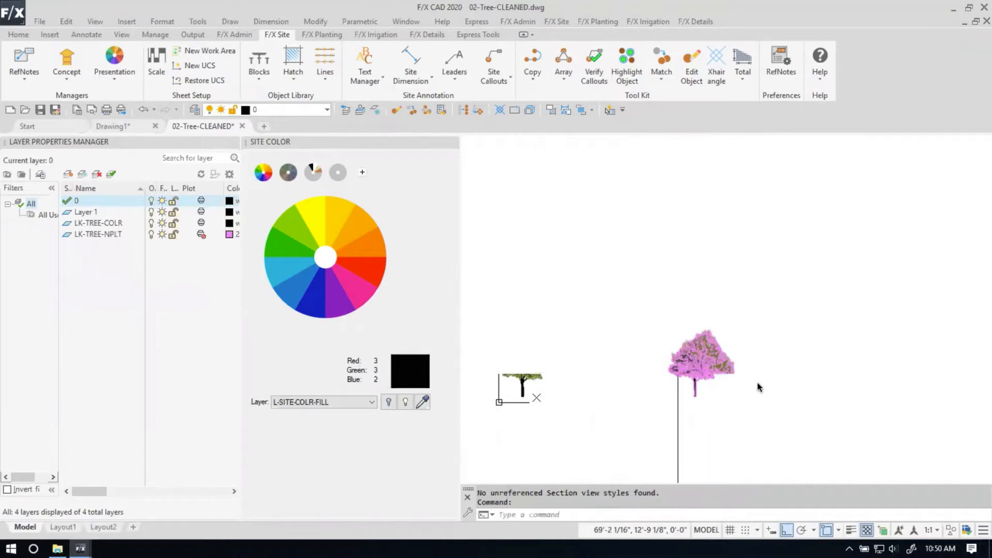
{"action": "middle_click_drag", "start_coordinate": [762, 380], "coordinate": [760, 365]}
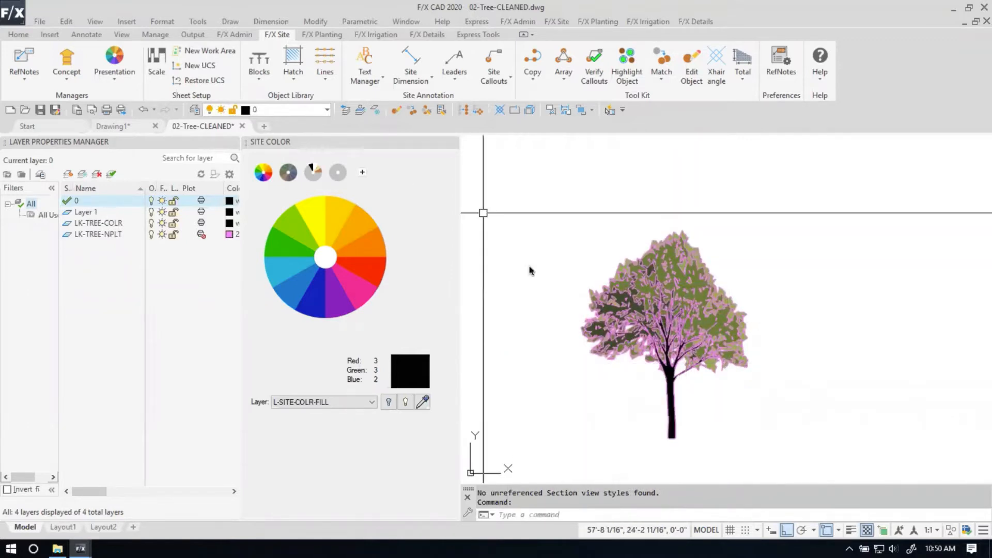
{"action": "left_click", "coordinate": [257, 79]}
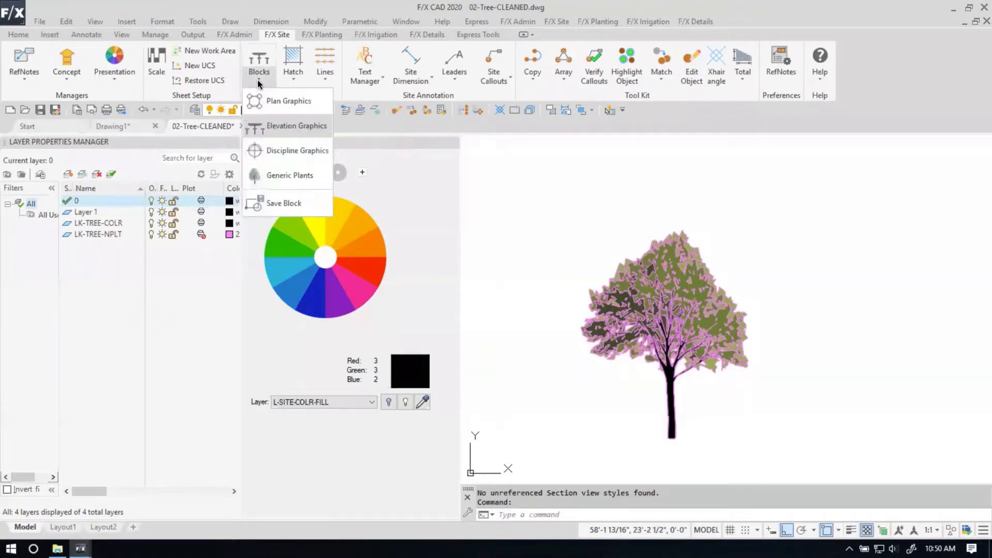
{"action": "left_click", "coordinate": [291, 210]}
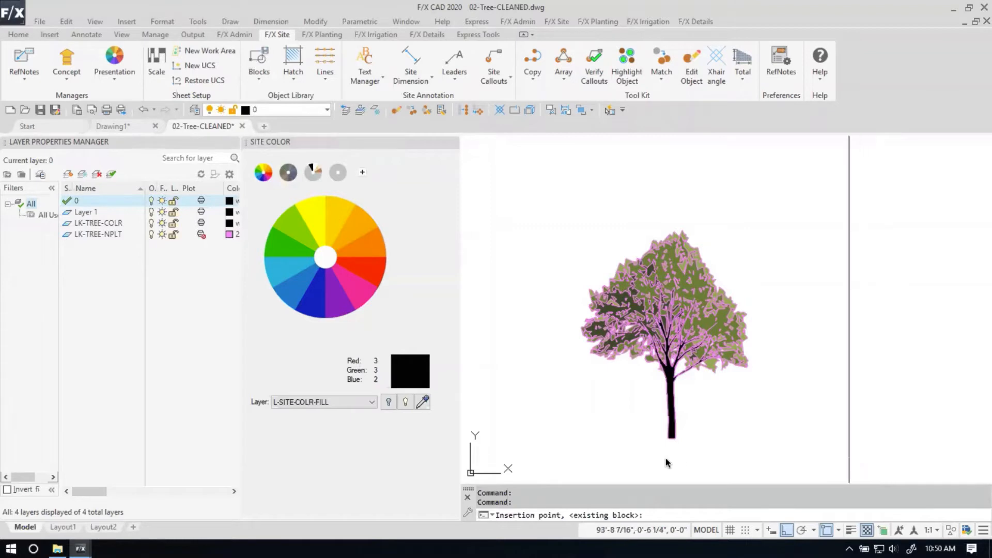
{"action": "left_click", "coordinate": [672, 441]}
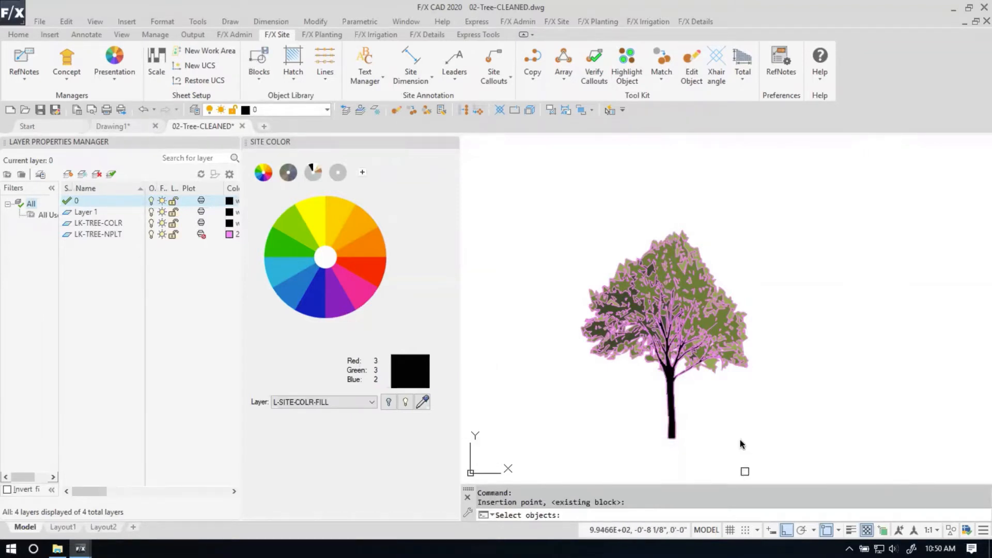
{"action": "left_click", "coordinate": [542, 191]}
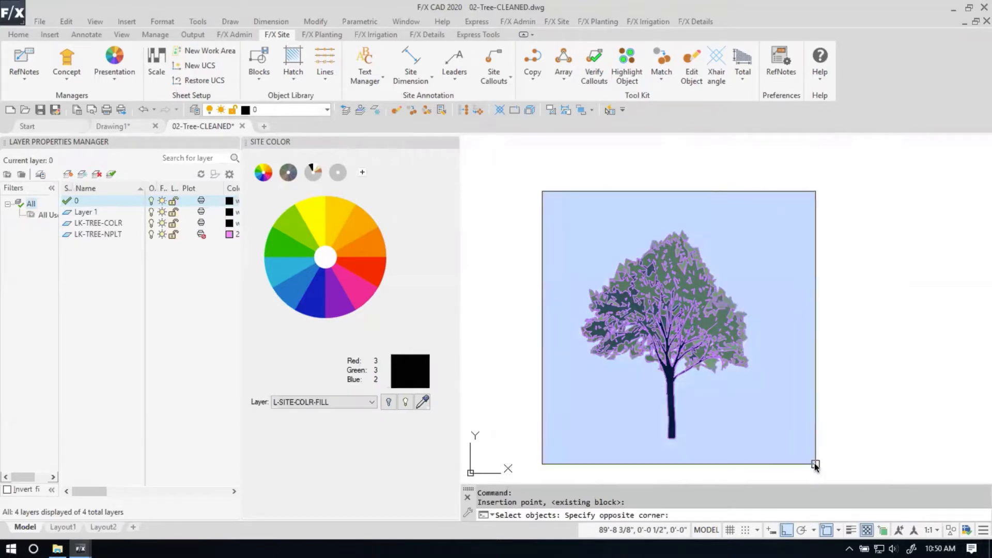
{"action": "left_click", "coordinate": [815, 464]}
{"action": "key", "text": "Return"}
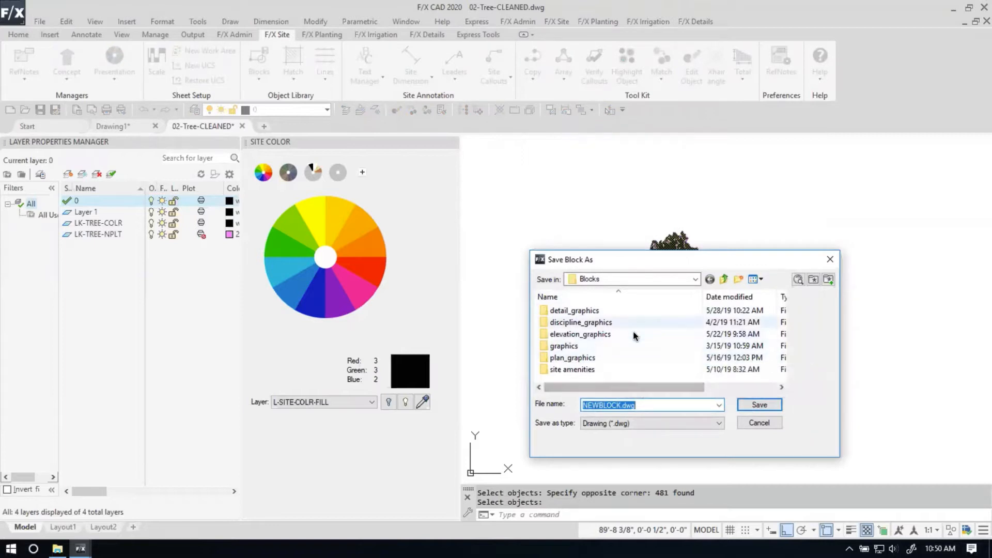
Save the block as LAFX-TREE-WEB01 in the webinar folder under elevation_graphics, 25-plants.
{"action": "double_click", "coordinate": [635, 336]}
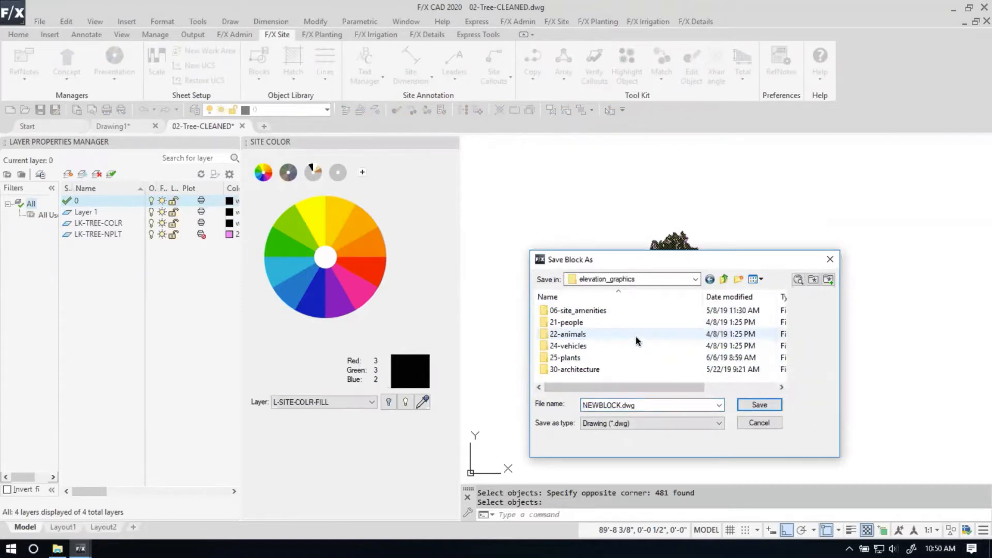
{"action": "double_click", "coordinate": [573, 356]}
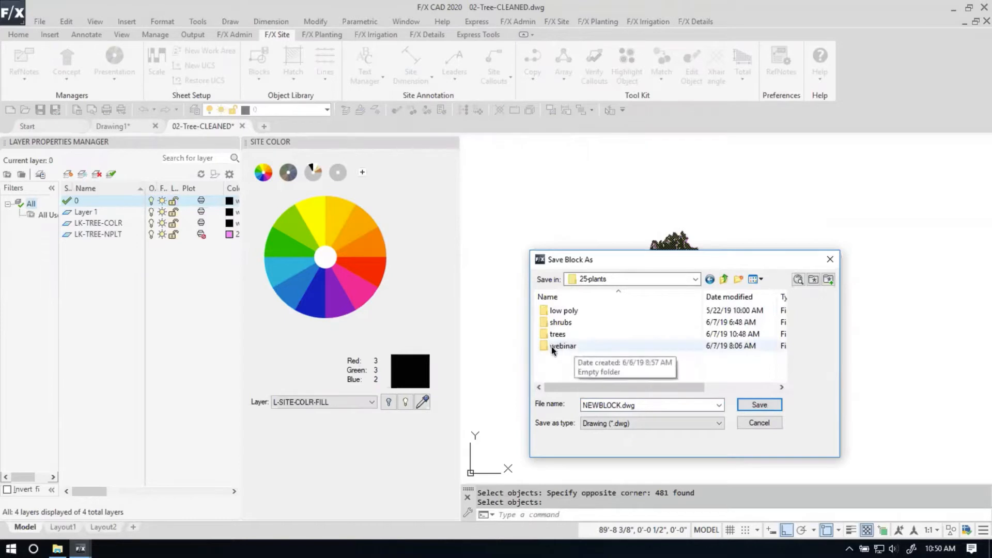
{"action": "double_click", "coordinate": [565, 346]}
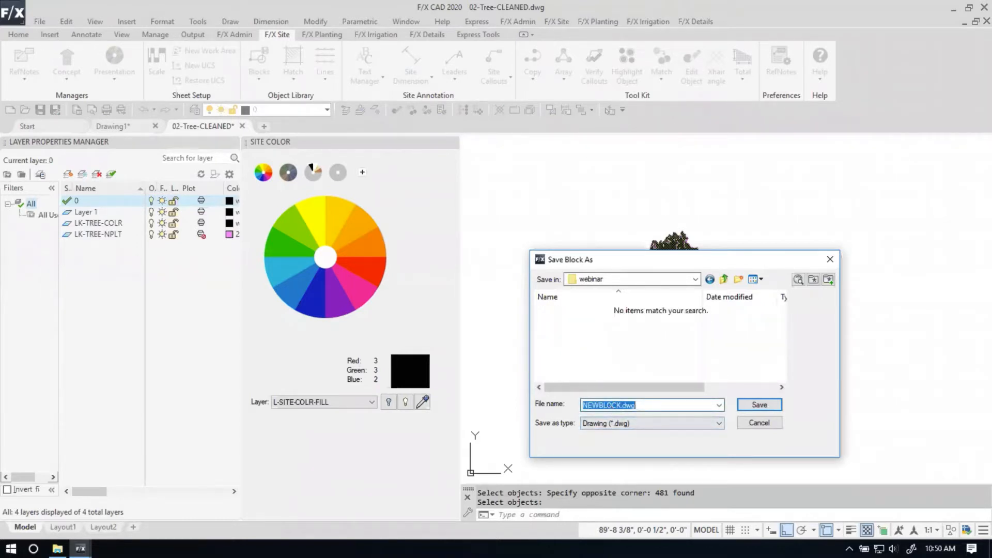
{"action": "type", "text": "LAR"}
{"action": "left_click", "coordinate": [759, 405]}
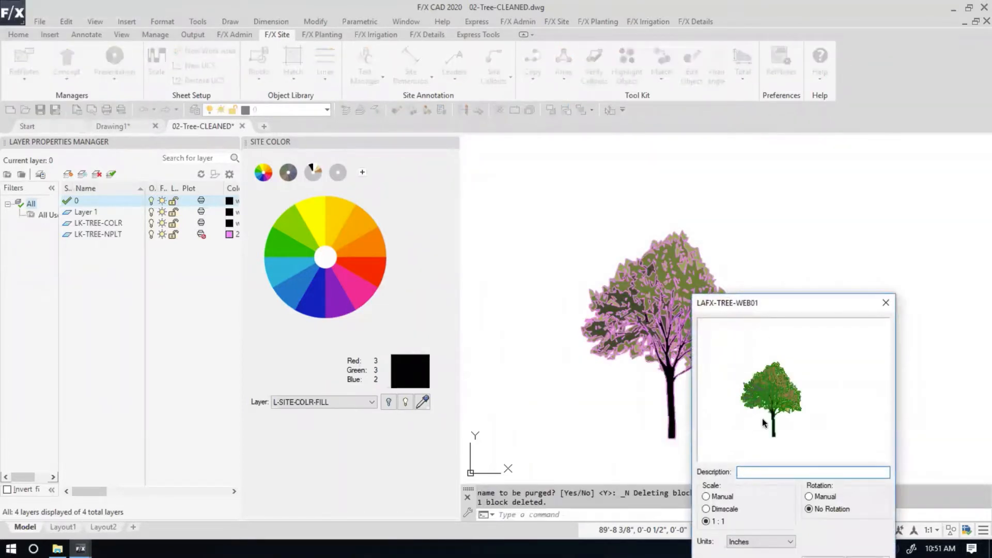
Set the new block's scale option to Manual and accept the block's settings.
{"action": "mouse_move", "coordinate": [780, 311]}
{"action": "left_mouse_down"}
{"action": "mouse_move", "coordinate": [749, 277]}
{"action": "mouse_move", "coordinate": [601, 182]}
{"action": "left_mouse_up"}
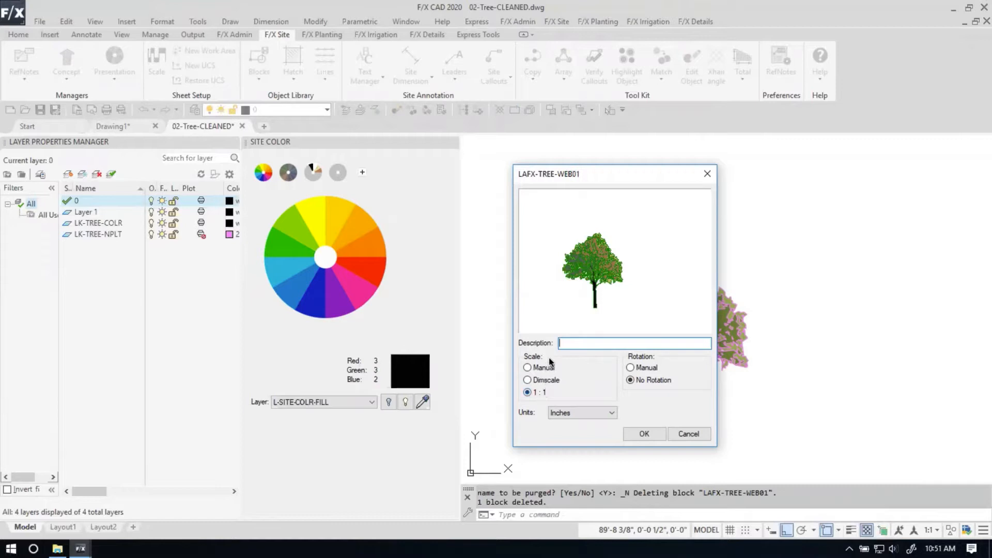
{"action": "left_click", "coordinate": [526, 368]}
{"action": "left_click", "coordinate": [645, 434]}
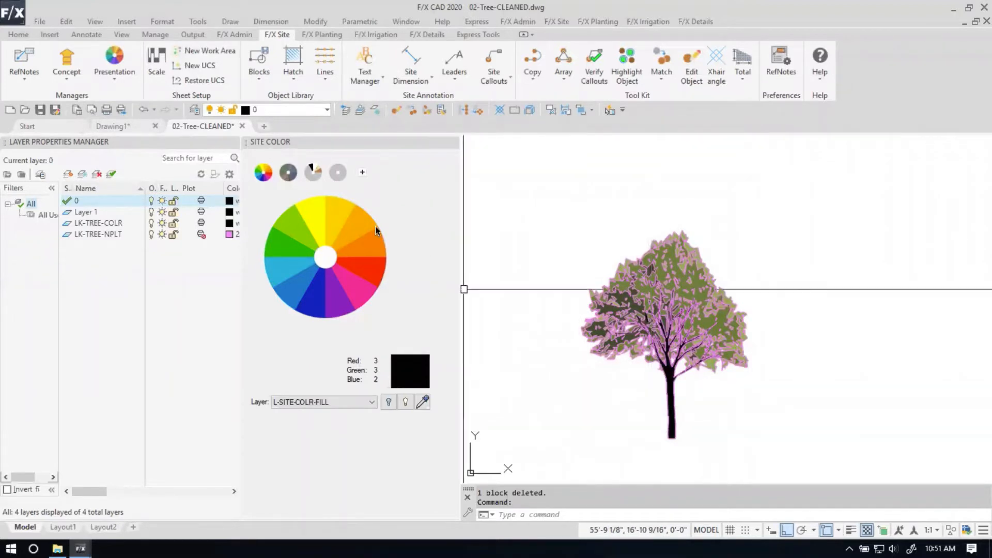
Choose the TREE-WEB01 block from the Webinar category under Plants in the Elevation Graphics library.
{"action": "left_click", "coordinate": [259, 67]}
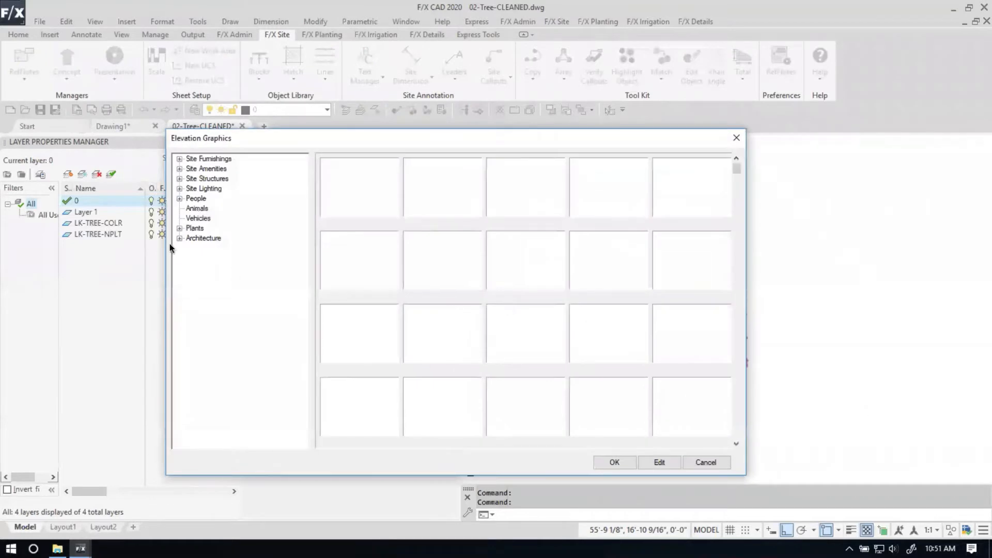
{"action": "left_click", "coordinate": [180, 228]}
{"action": "left_click", "coordinate": [204, 268]}
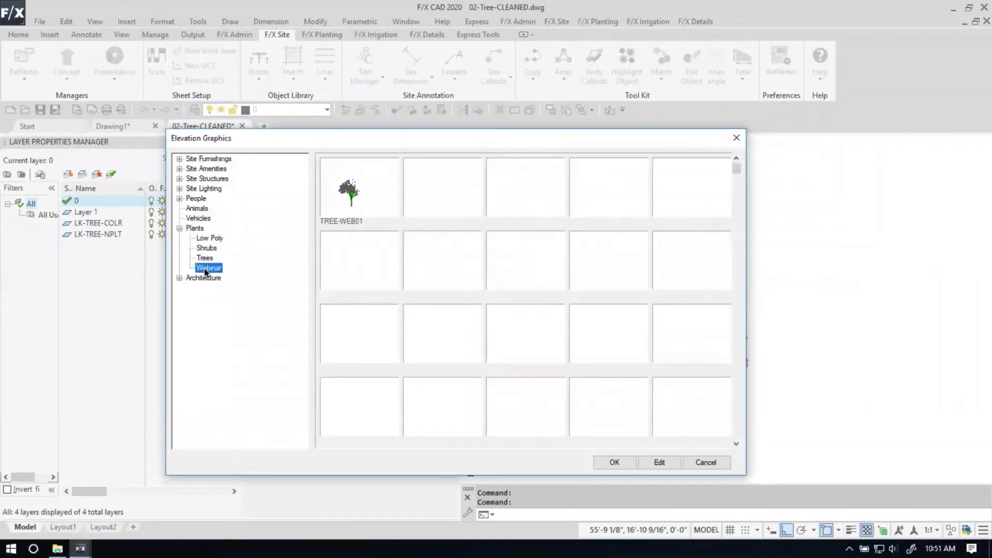
{"action": "left_click", "coordinate": [369, 193]}
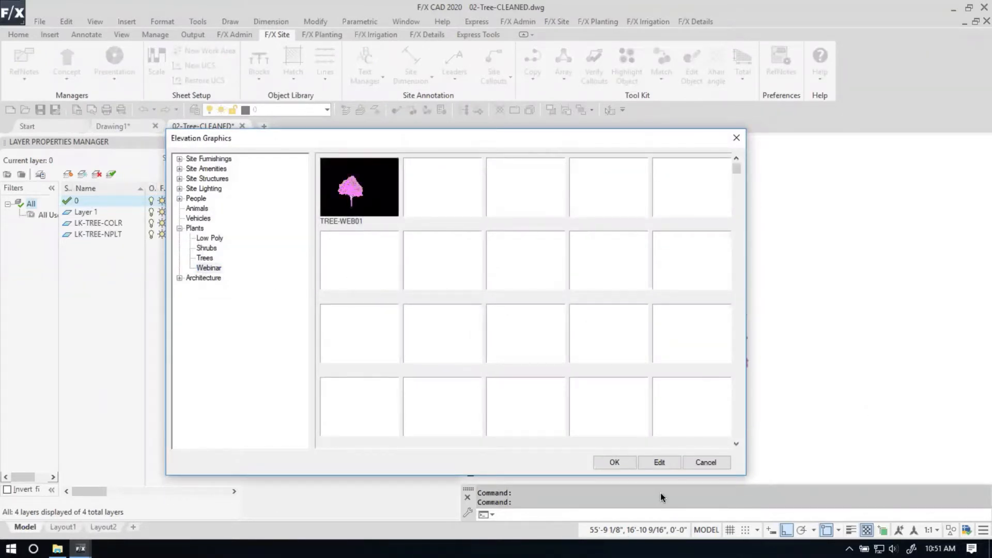
{"action": "left_click", "coordinate": [613, 462]}
Place one copy of the block beside the assembled tree on the same ground line, scaled somewhat larger, and end the insertion.
{"action": "left_click", "coordinate": [837, 439]}
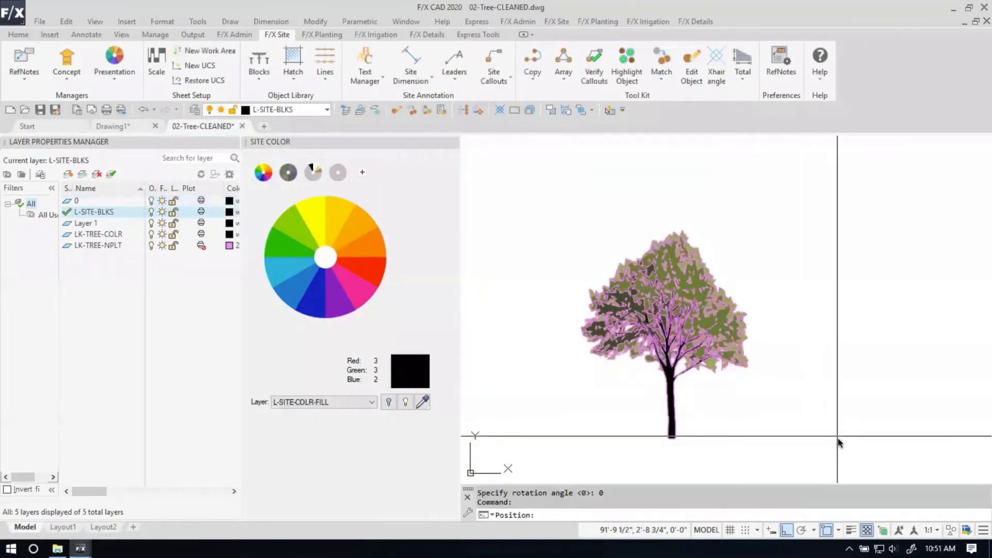
{"action": "left_click", "coordinate": [837, 439]}
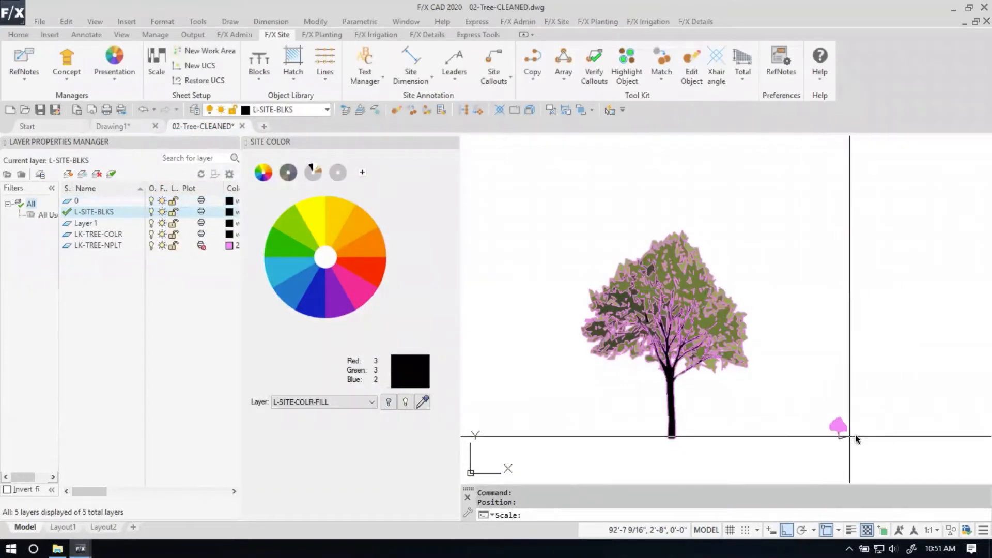
{"action": "left_click", "coordinate": [929, 419]}
{"action": "scroll", "coordinate": [884, 373], "scroll_direction": "down", "scroll_amount": 4}
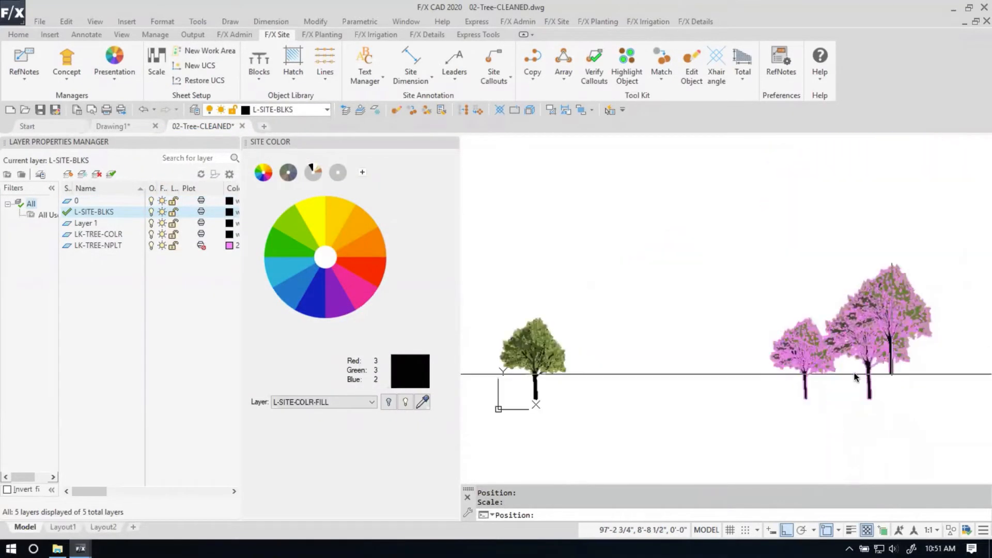
{"action": "scroll", "coordinate": [873, 373], "scroll_direction": "up", "scroll_amount": 2}
{"action": "middle_click_drag", "start_coordinate": [881, 374], "coordinate": [813, 336]}
{"action": "key", "text": "Escape"}
Examine the original reference tree's foliage fills and branches up close and from a distance.
{"action": "scroll", "coordinate": [813, 336], "scroll_direction": "down", "scroll_amount": 2}
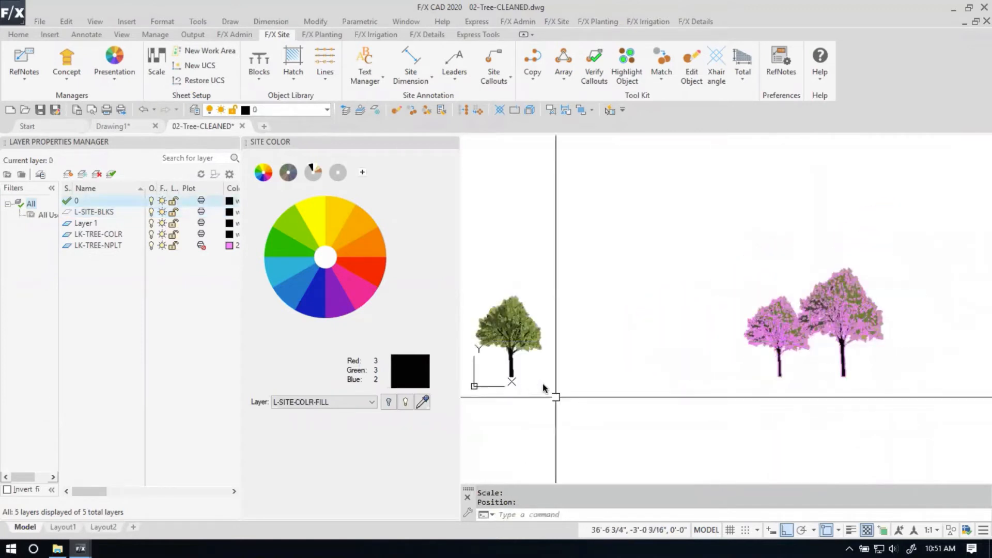
{"action": "middle_click_drag", "start_coordinate": [534, 385], "coordinate": [637, 370]}
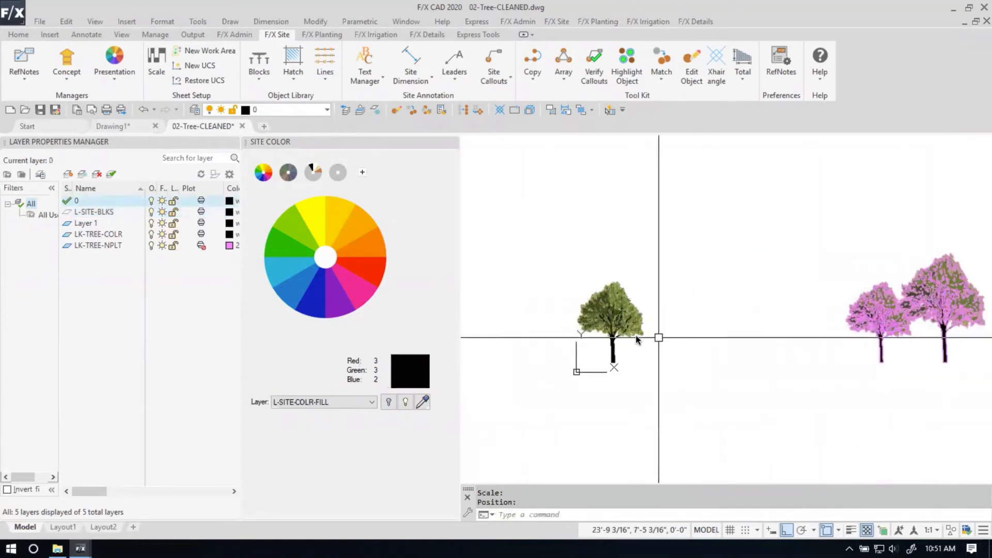
{"action": "scroll", "coordinate": [639, 341], "scroll_direction": "up", "scroll_amount": 4}
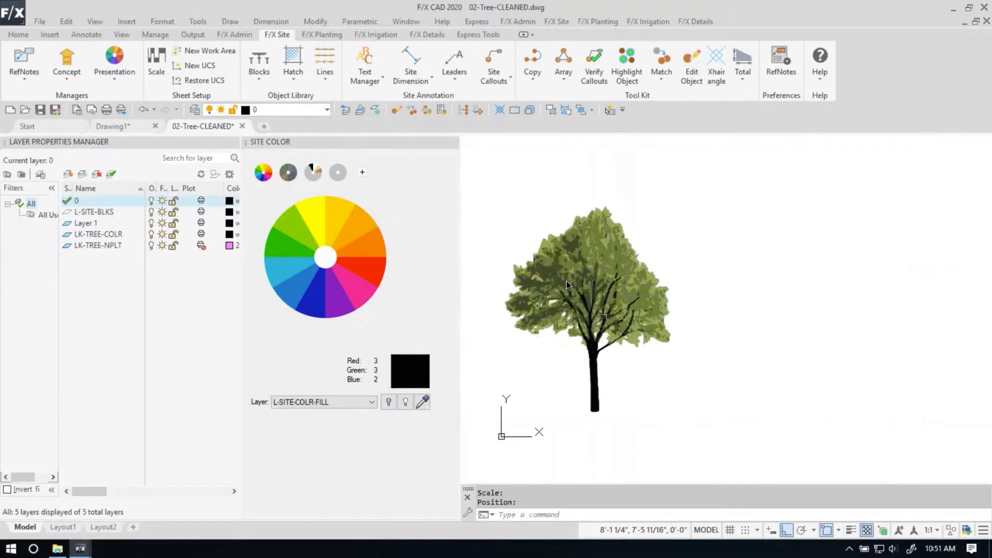
{"action": "scroll", "coordinate": [610, 295], "scroll_direction": "up", "scroll_amount": 3}
{"action": "scroll", "coordinate": [626, 324], "scroll_direction": "down", "scroll_amount": 2}
{"action": "scroll", "coordinate": [626, 324], "scroll_direction": "up", "scroll_amount": 3}
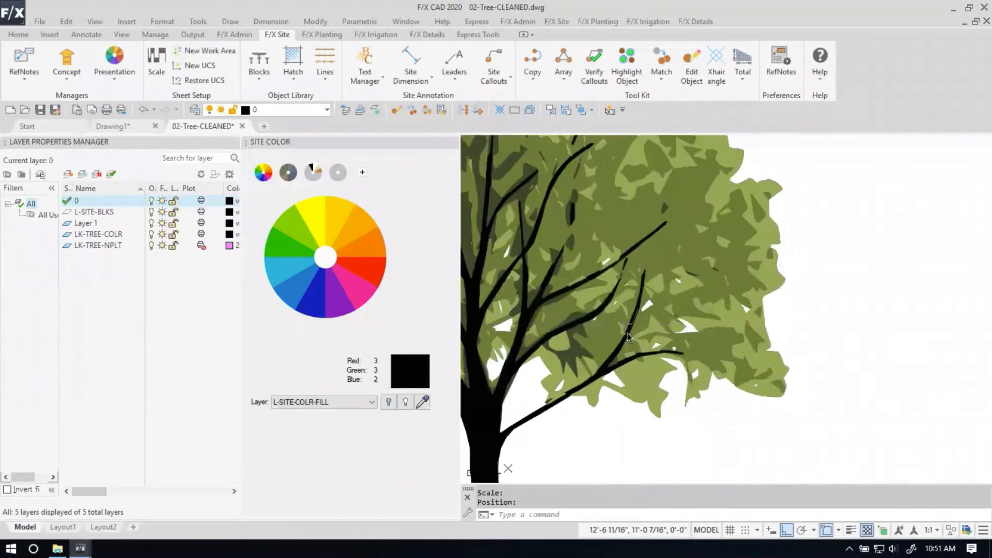
{"action": "scroll", "coordinate": [629, 335], "scroll_direction": "down", "scroll_amount": 2}
{"action": "scroll", "coordinate": [628, 336], "scroll_direction": "down", "scroll_amount": 4}
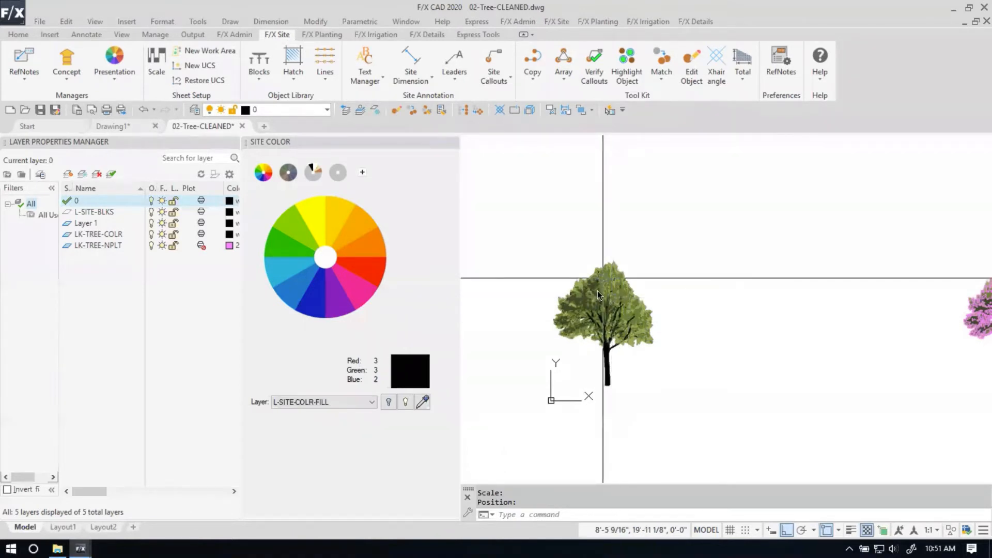
{"action": "scroll", "coordinate": [600, 290], "scroll_direction": "up", "scroll_amount": 6}
{"action": "scroll", "coordinate": [566, 225], "scroll_direction": "down", "scroll_amount": 6}
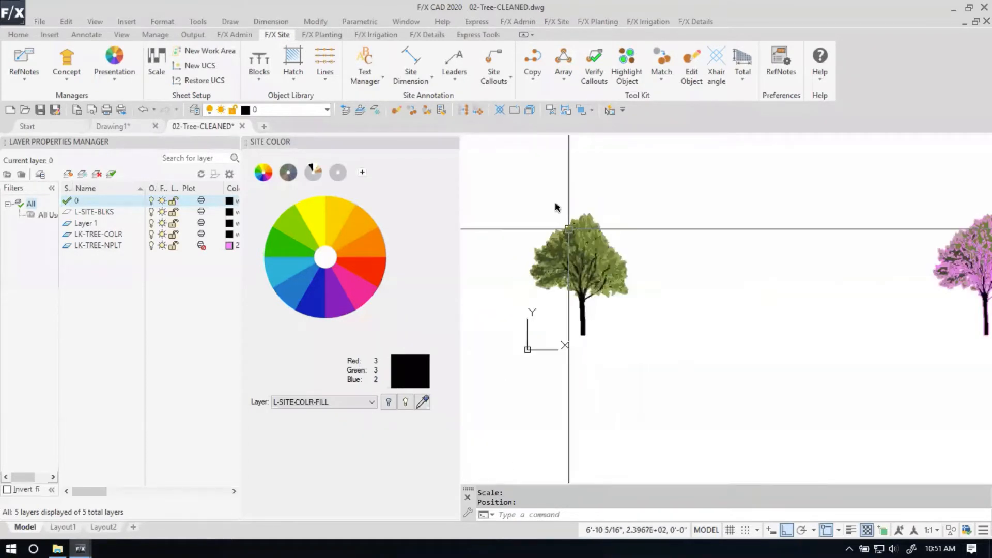
{"action": "scroll", "coordinate": [547, 248], "scroll_direction": "up", "scroll_amount": 6}
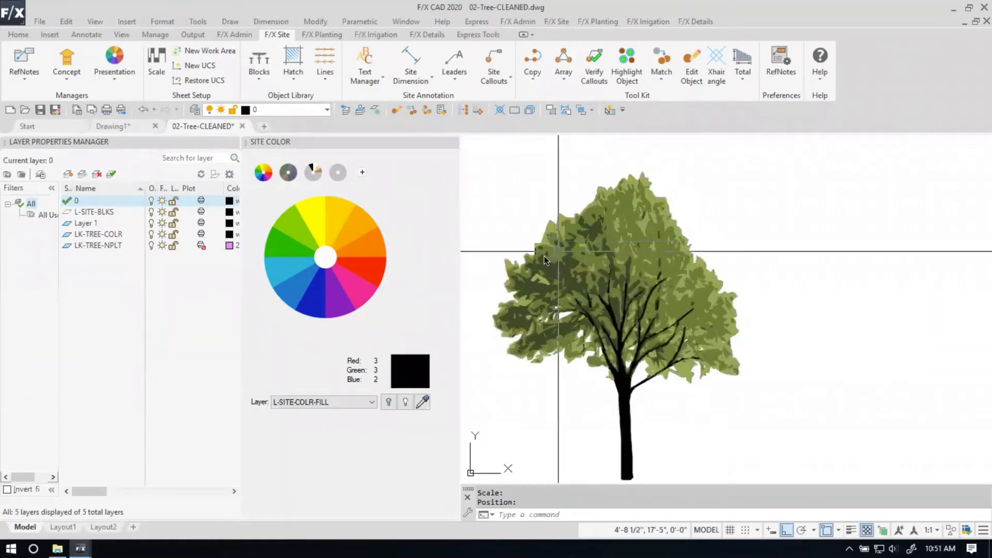
Start saving the whole reference tree as a block with its insertion point at the base of the trunk.
{"action": "left_click", "coordinate": [465, 138]}
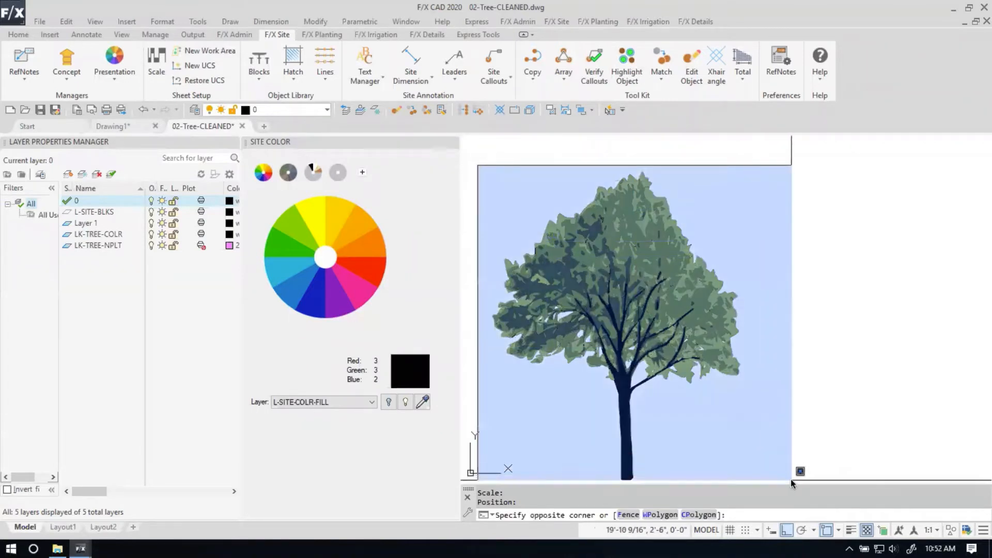
{"action": "left_click", "coordinate": [791, 480]}
{"action": "left_click", "coordinate": [259, 64]}
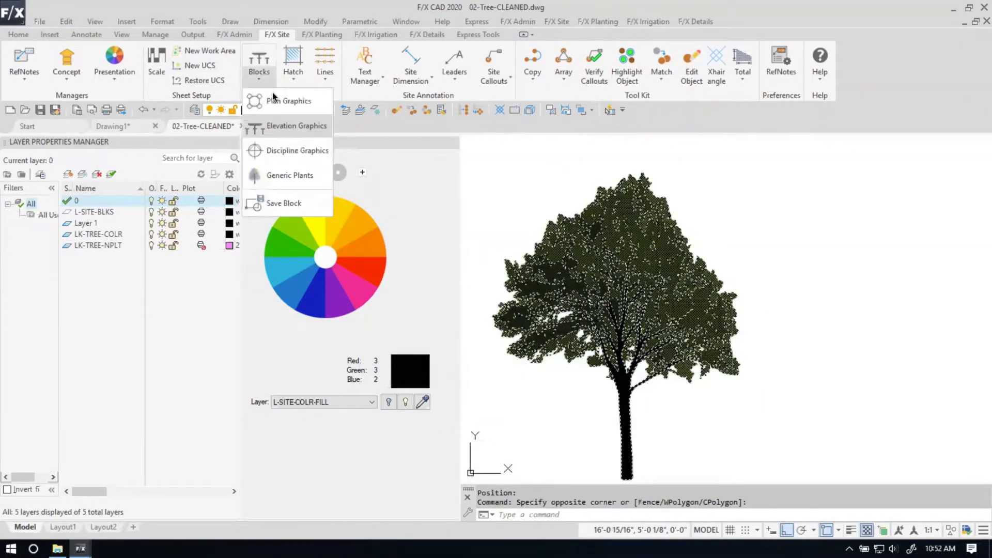
{"action": "left_click", "coordinate": [288, 203]}
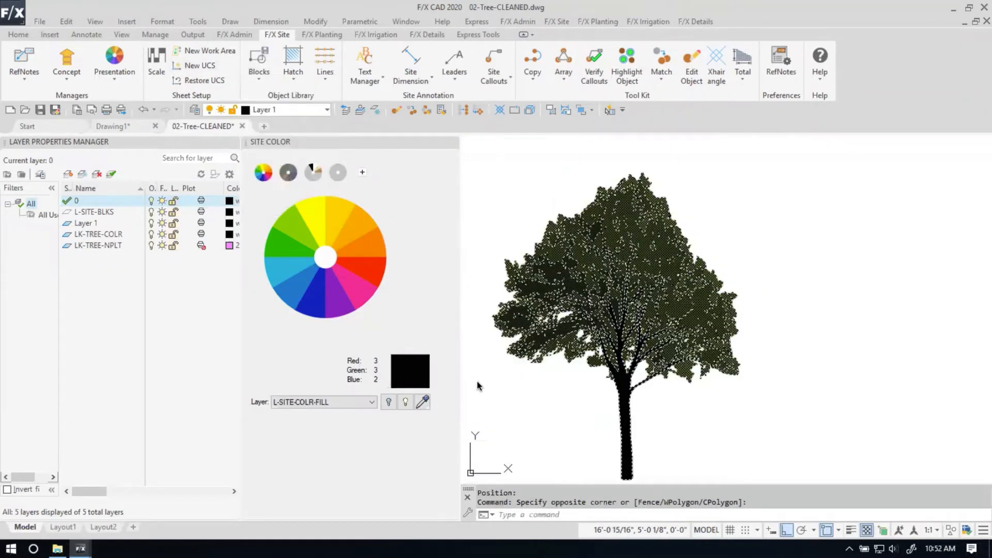
{"action": "left_click", "coordinate": [630, 480]}
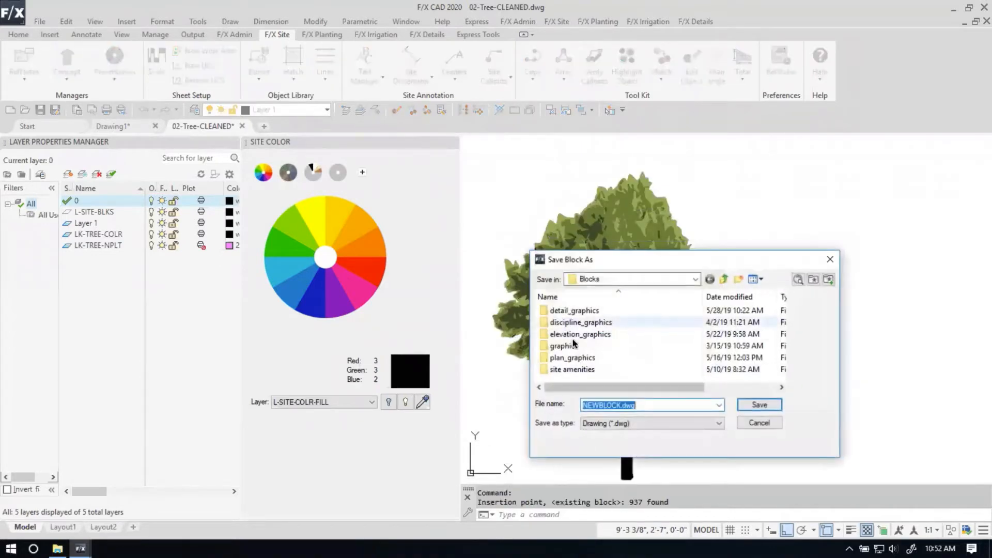
Save the reference tree block in the 25-plants webinar folder, adding "-Not Optimize" to the existing name LAFX-TREE-WEB01.
{"action": "double_click", "coordinate": [575, 334]}
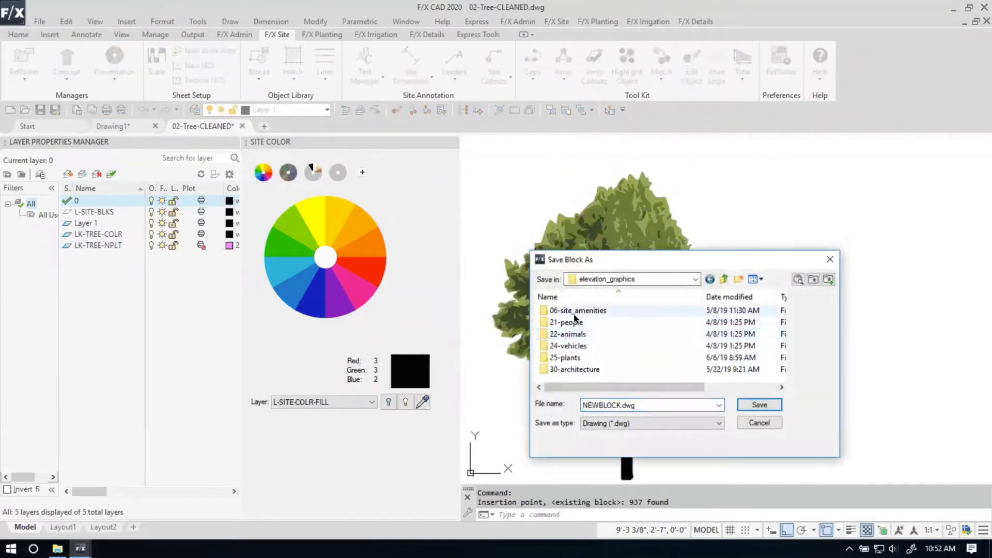
{"action": "double_click", "coordinate": [573, 357]}
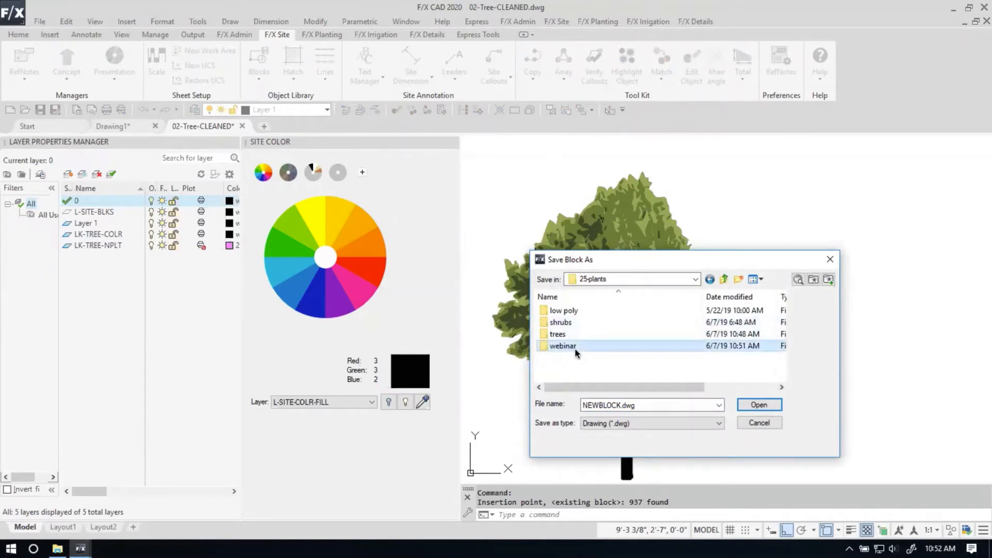
{"action": "double_click", "coordinate": [568, 346]}
{"action": "left_click", "coordinate": [588, 310]}
{"action": "left_click", "coordinate": [645, 405]}
{"action": "left_click", "coordinate": [641, 405]}
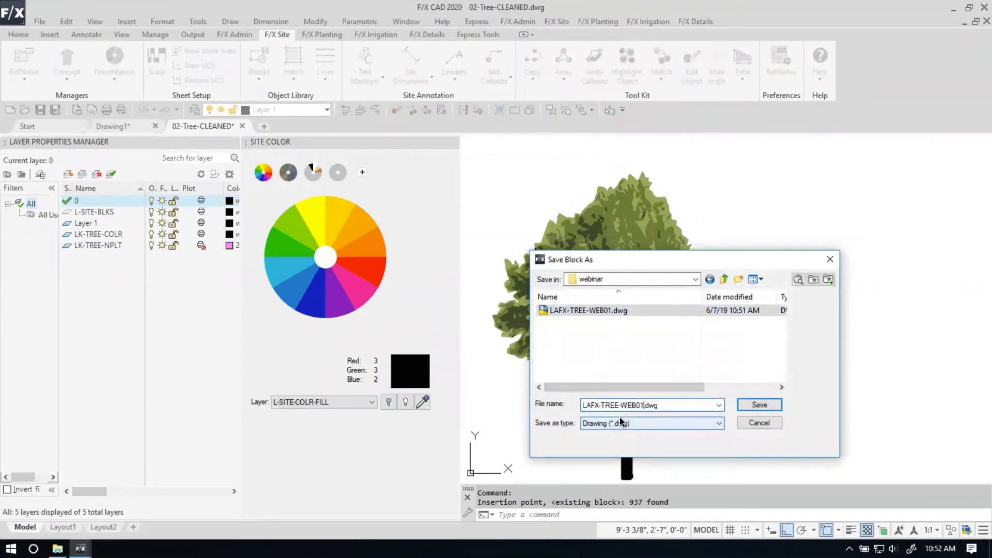
{"action": "type", "text": "-Not Optimize"}
{"action": "key", "text": "Return"}
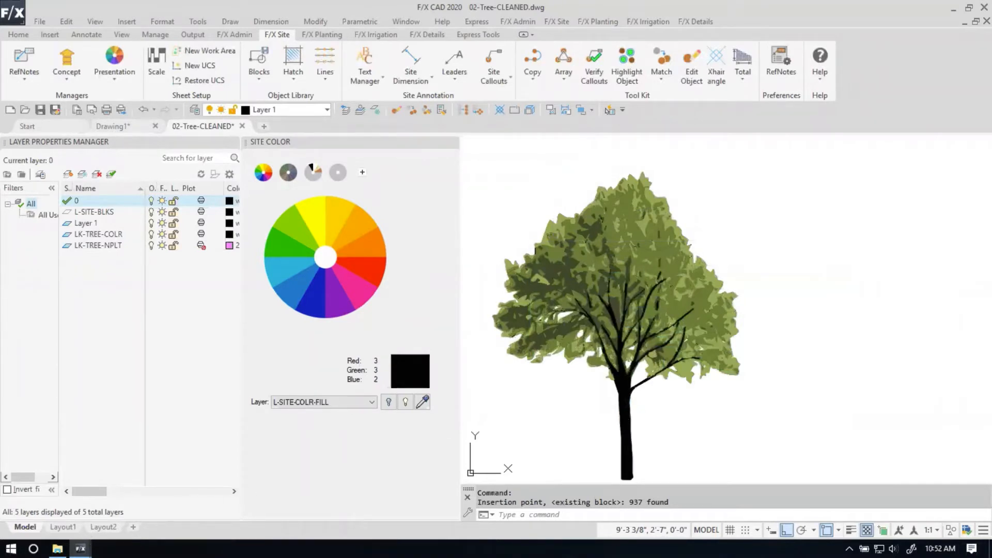
Switch to File Explorer and open the elevation_graphics folder inside LandFX Blocks.
{"action": "key", "text": "alt+Tab"}
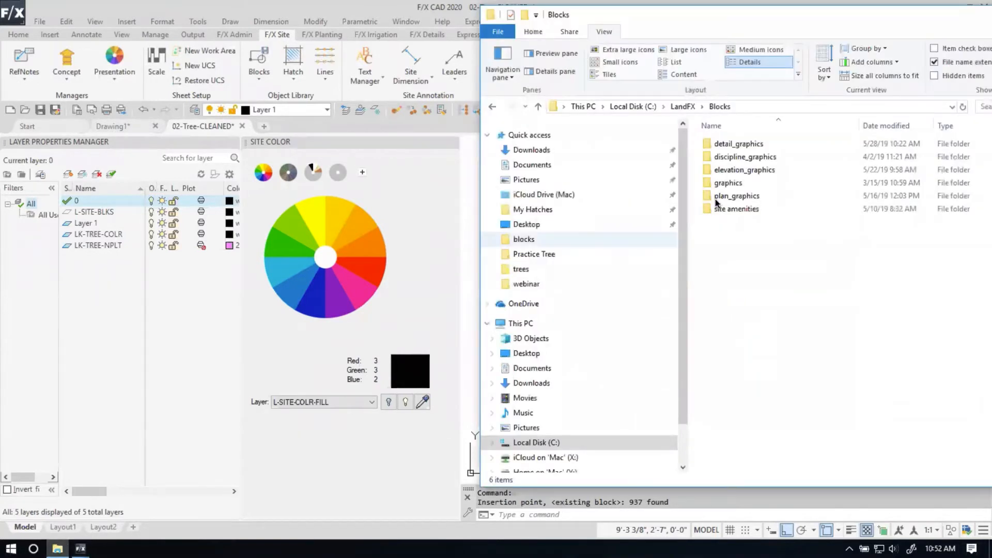
{"action": "double_click", "coordinate": [739, 170]}
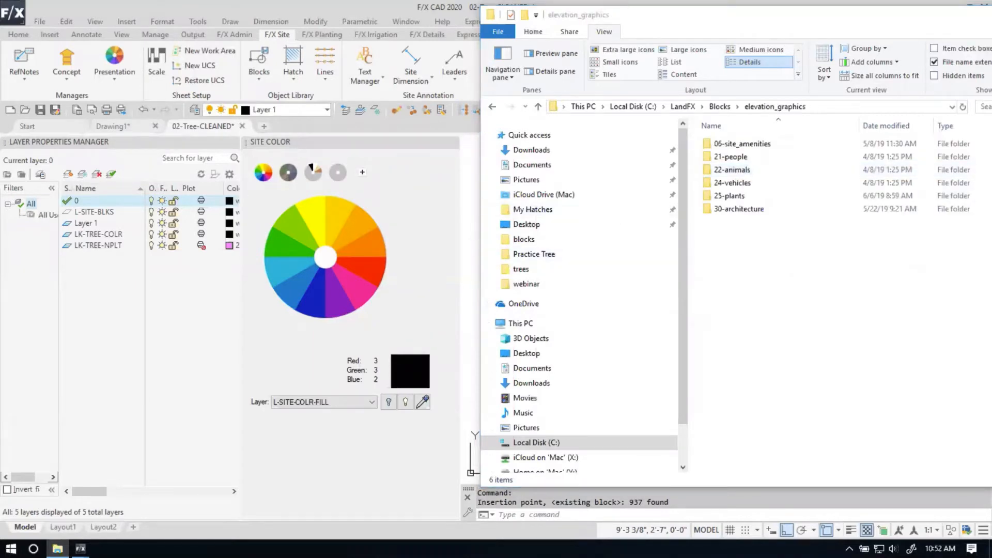
{"action": "left_click_drag", "start_coordinate": [594, 14], "coordinate": [255, 248]}
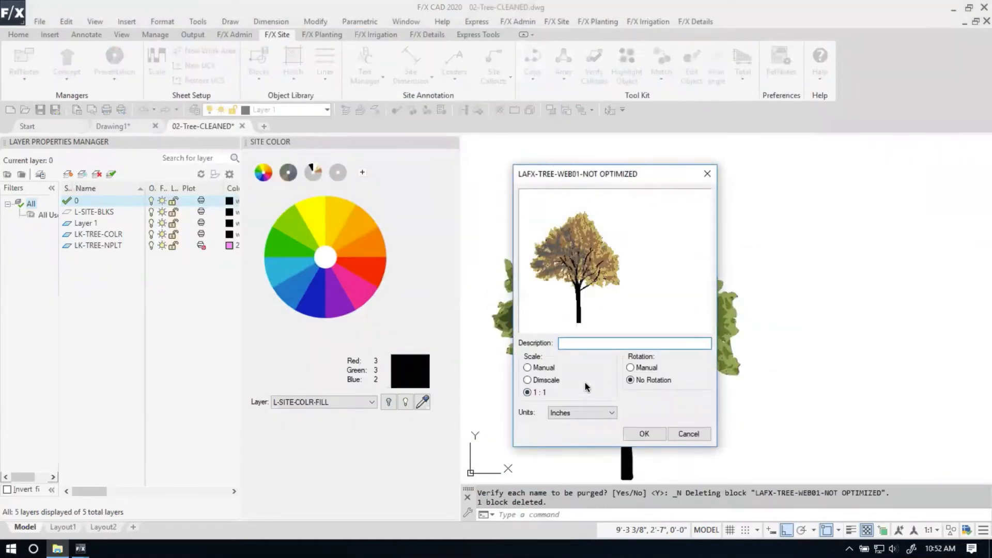
Finish saving the not-optimized tree block with manual scale, no rotation and inches as units.
{"action": "left_click", "coordinate": [528, 367]}
{"action": "left_click", "coordinate": [645, 434]}
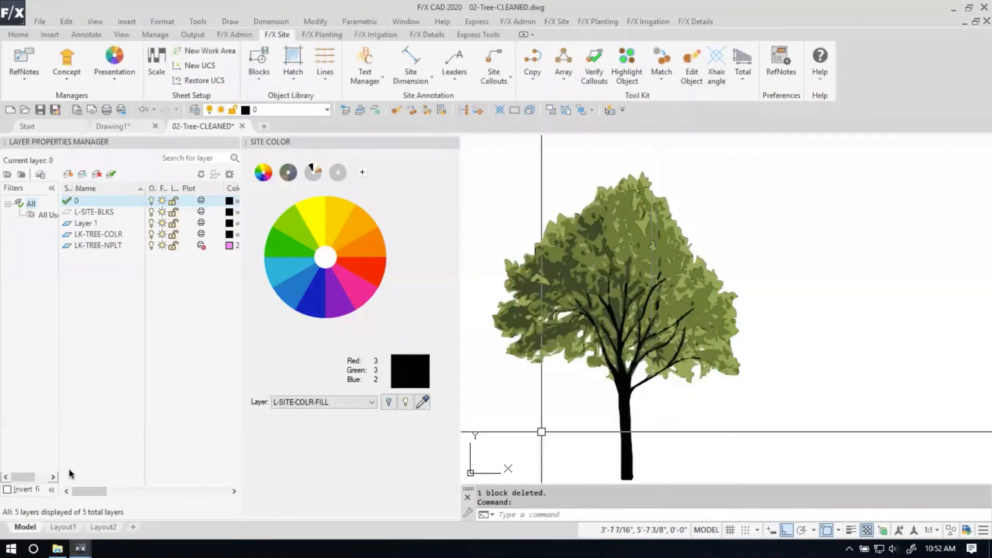
Compare the file sizes of the optimized and not-optimized tree blocks in File Explorer's 25-plants webinar folder, and close the window.
{"action": "key", "text": "alt+Tab"}
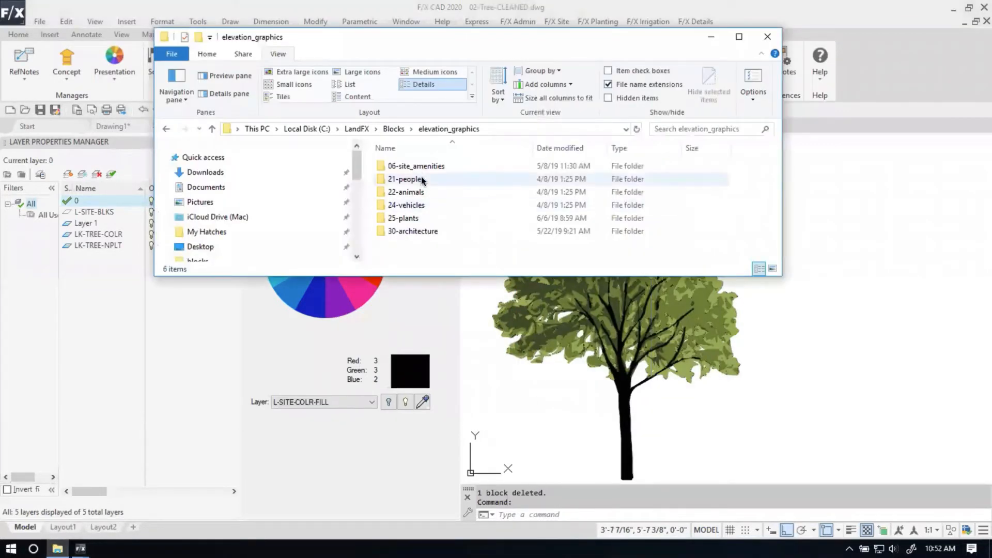
{"action": "double_click", "coordinate": [418, 214]}
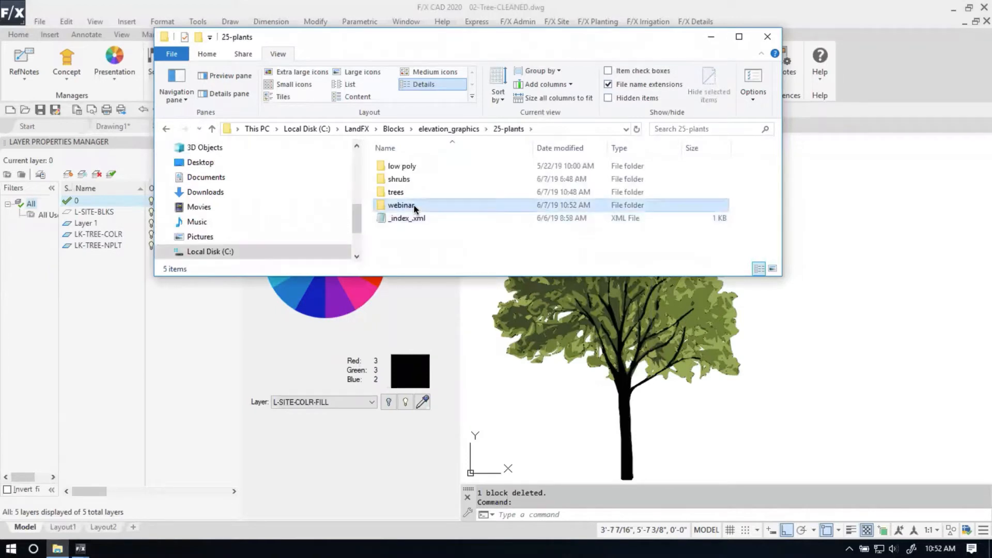
{"action": "double_click", "coordinate": [413, 214]}
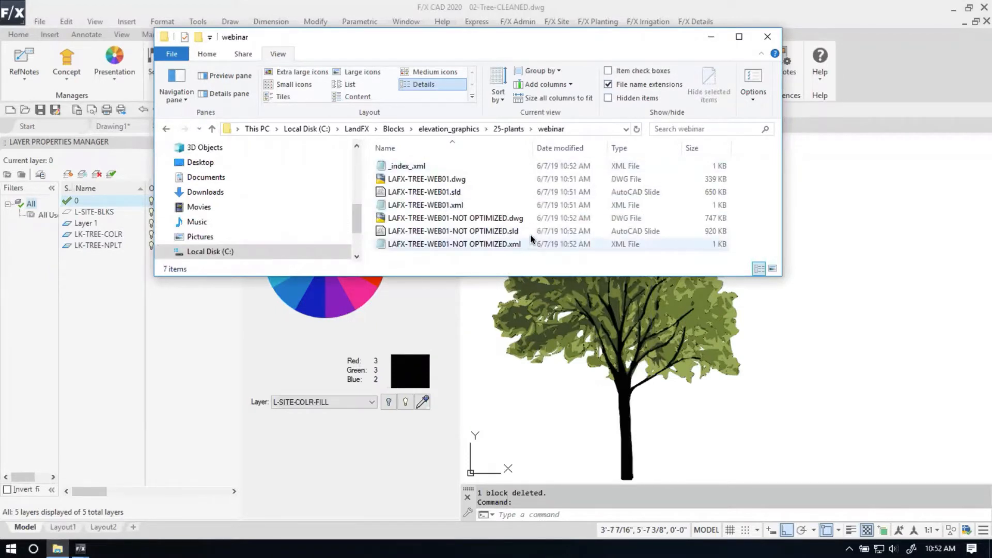
{"action": "left_click", "coordinate": [499, 218]}
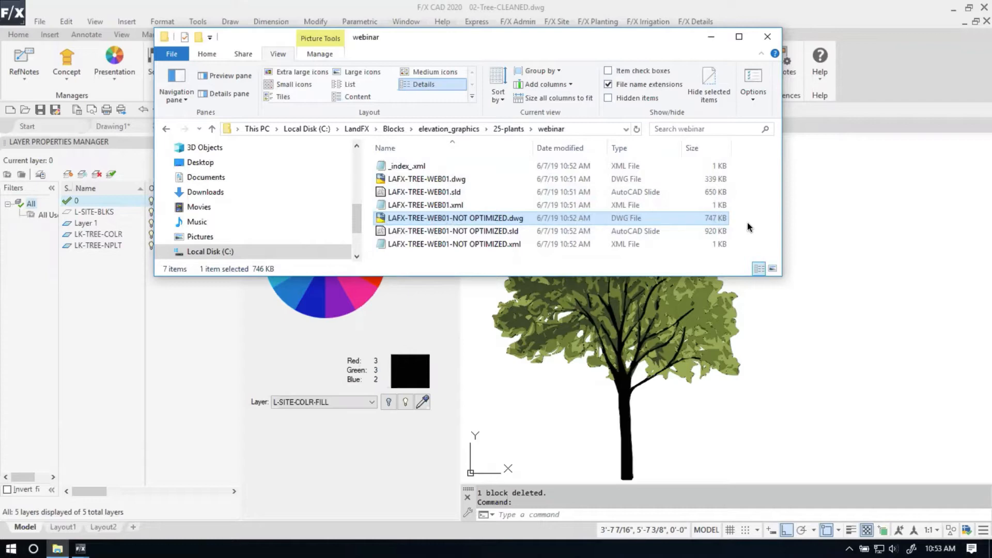
{"action": "left_click", "coordinate": [768, 36]}
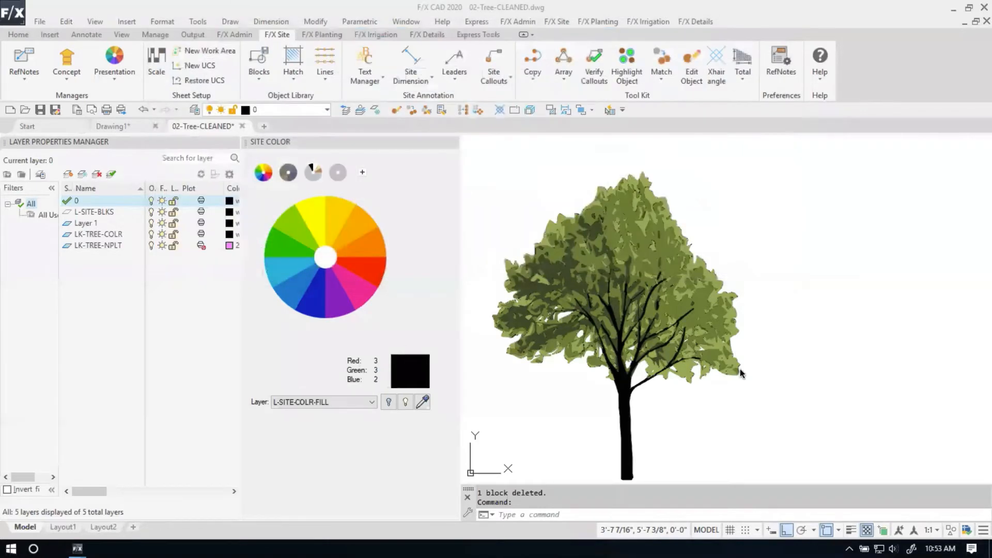
{"action": "left_click", "coordinate": [817, 371]}
{"action": "left_click", "coordinate": [818, 349]}
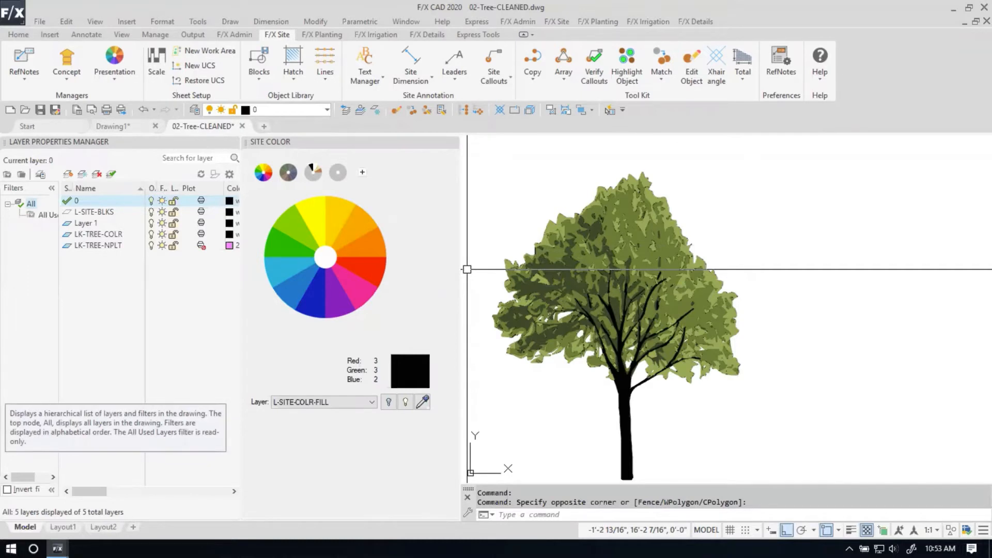
Switch to Finder and open the Linework drawing from the Color Tree Block folder.
{"action": "key", "text": "ctrl+Left"}
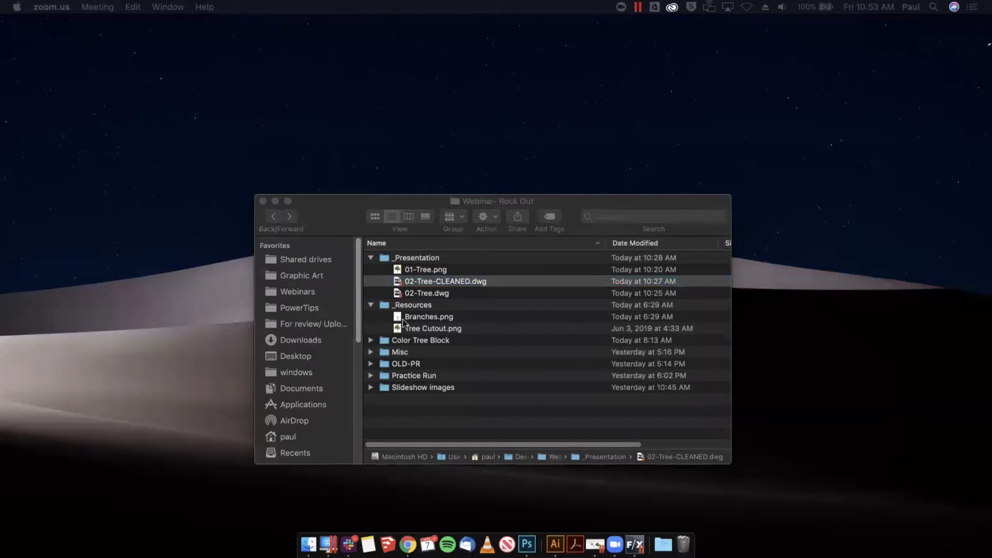
{"action": "left_click", "coordinate": [370, 342]}
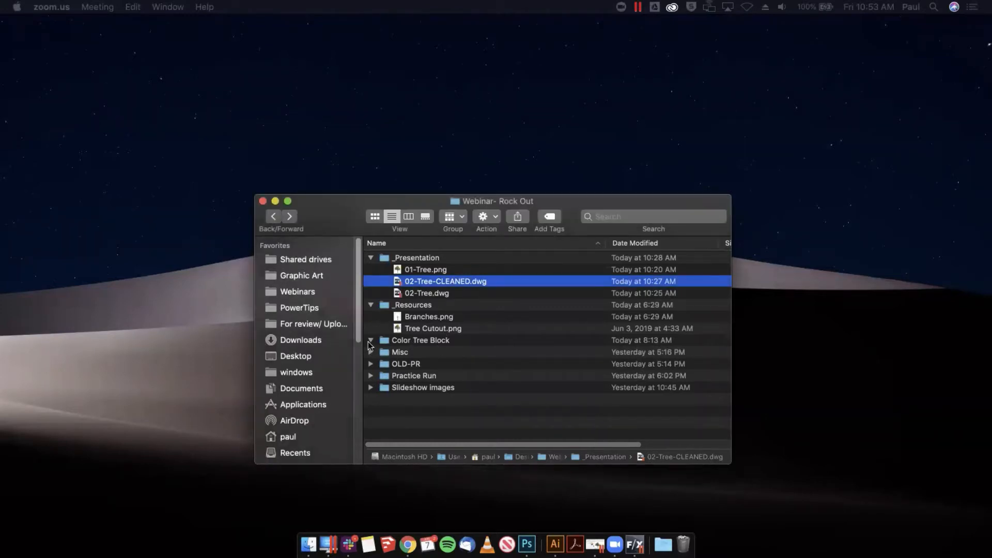
{"action": "double_click", "coordinate": [419, 364]}
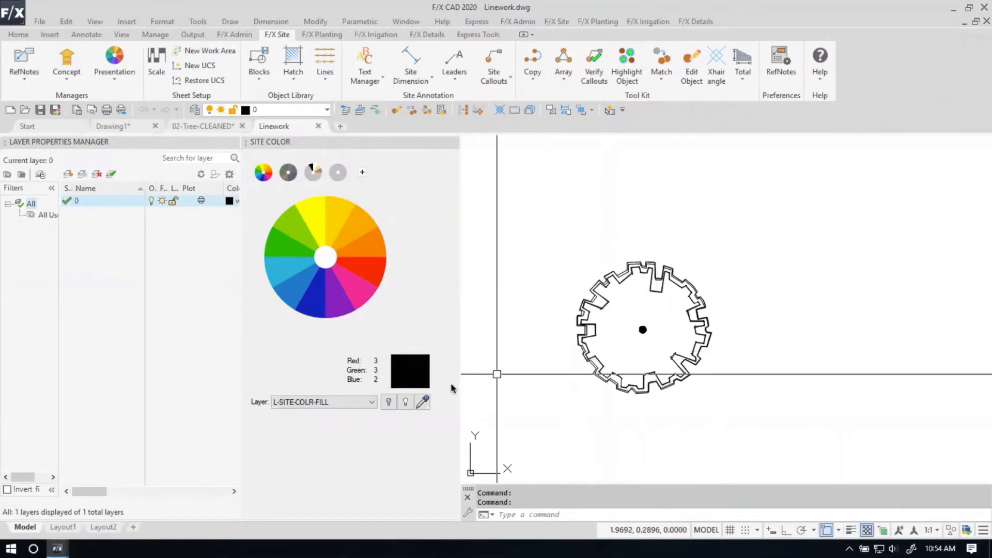
Examine the plan tree symbol's canopy outlines and trunk dot up close and from a distance.
{"action": "scroll", "coordinate": [642, 316], "scroll_direction": "up", "scroll_amount": 4}
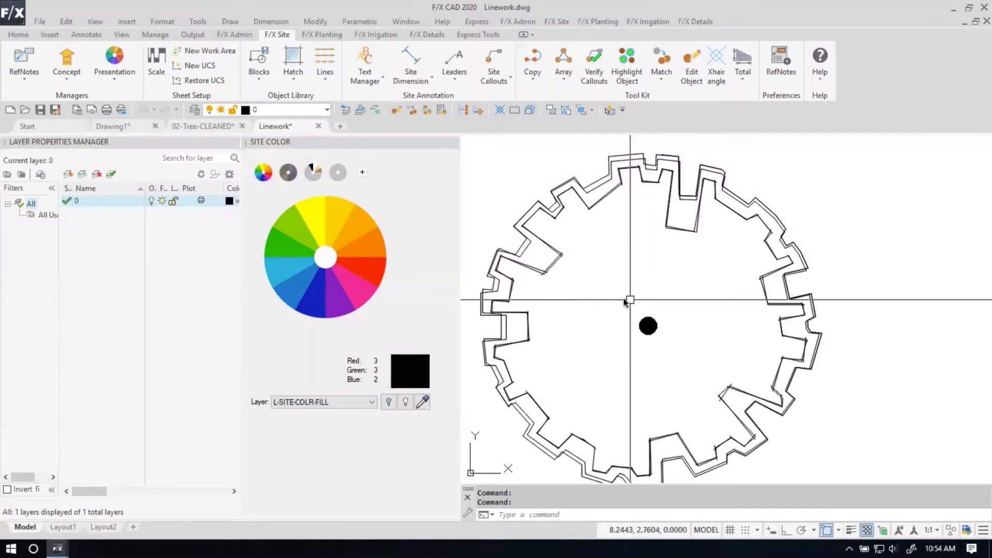
{"action": "scroll", "coordinate": [627, 299], "scroll_direction": "down", "scroll_amount": 2}
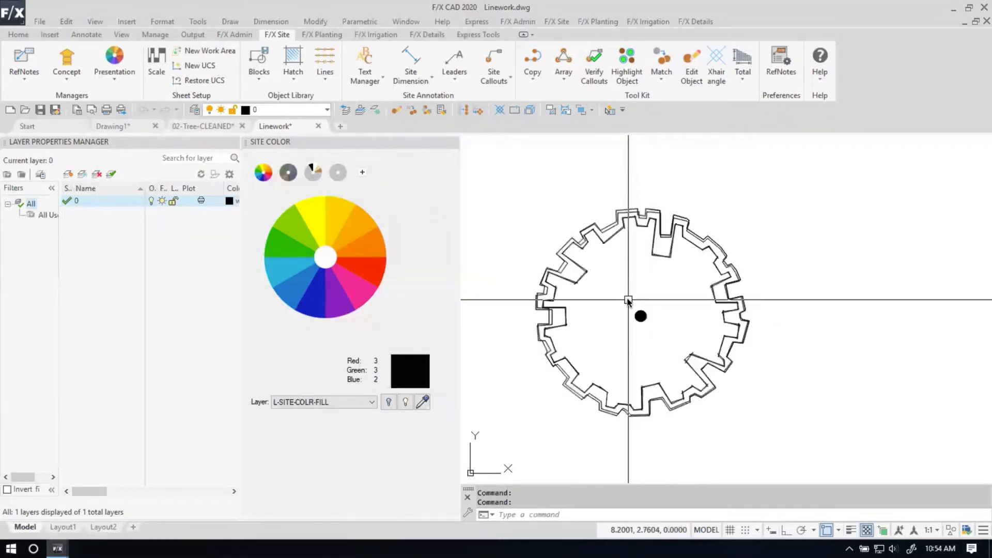
{"action": "left_click", "coordinate": [656, 270]}
{"action": "left_click", "coordinate": [606, 221]}
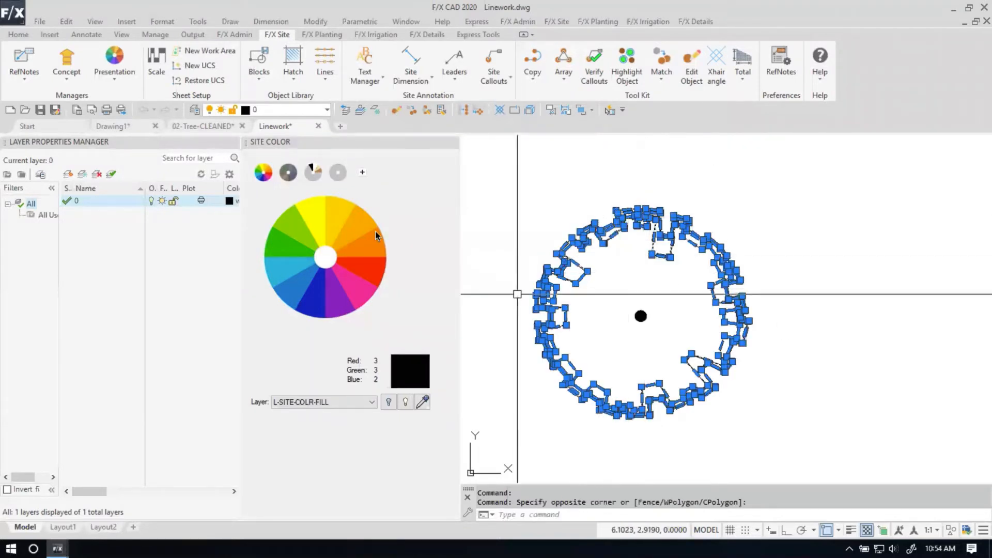
{"action": "key", "text": "Escape"}
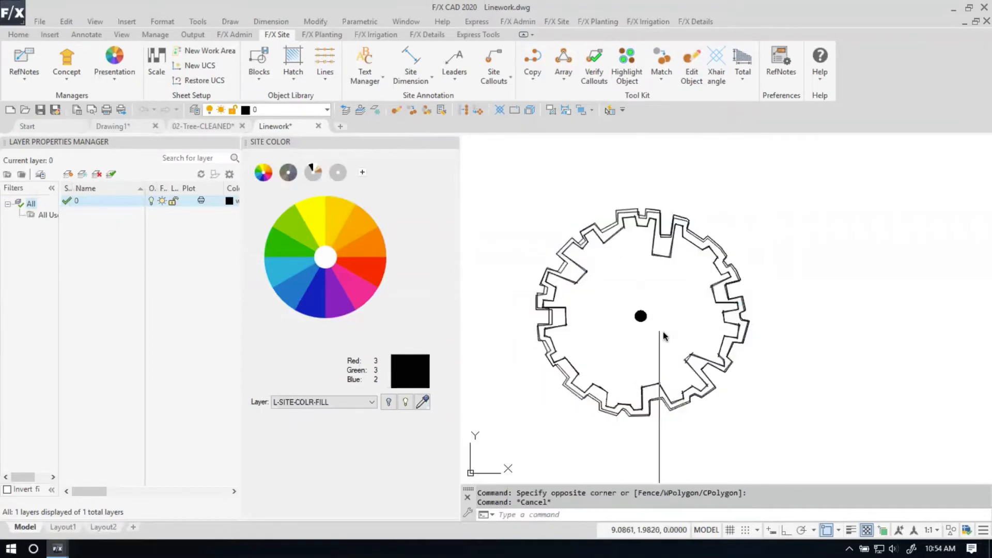
{"action": "scroll", "coordinate": [588, 272], "scroll_direction": "up", "scroll_amount": 5}
{"action": "scroll", "coordinate": [592, 274], "scroll_direction": "down", "scroll_amount": 7}
{"action": "scroll", "coordinate": [593, 274], "scroll_direction": "up", "scroll_amount": 5}
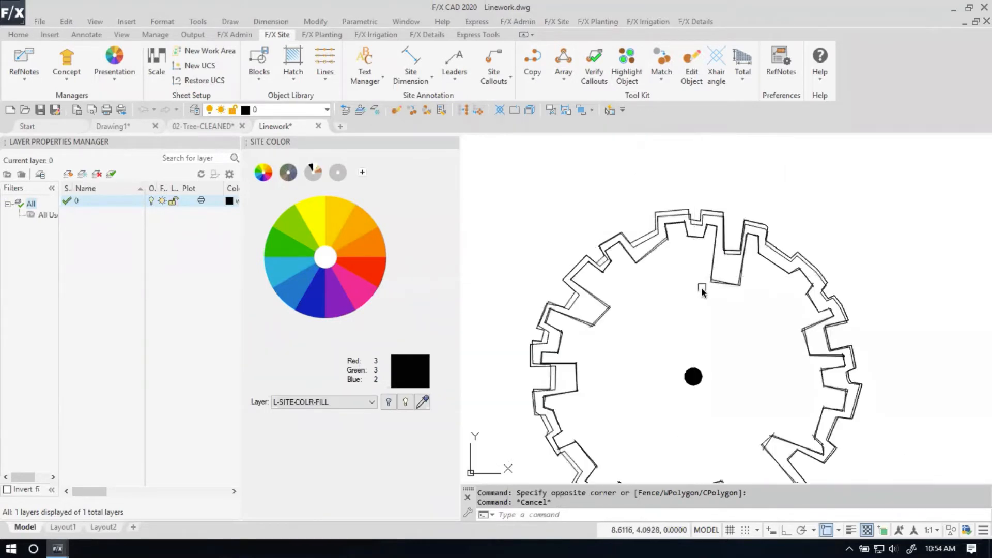
{"action": "scroll", "coordinate": [702, 287], "scroll_direction": "down", "scroll_amount": 5}
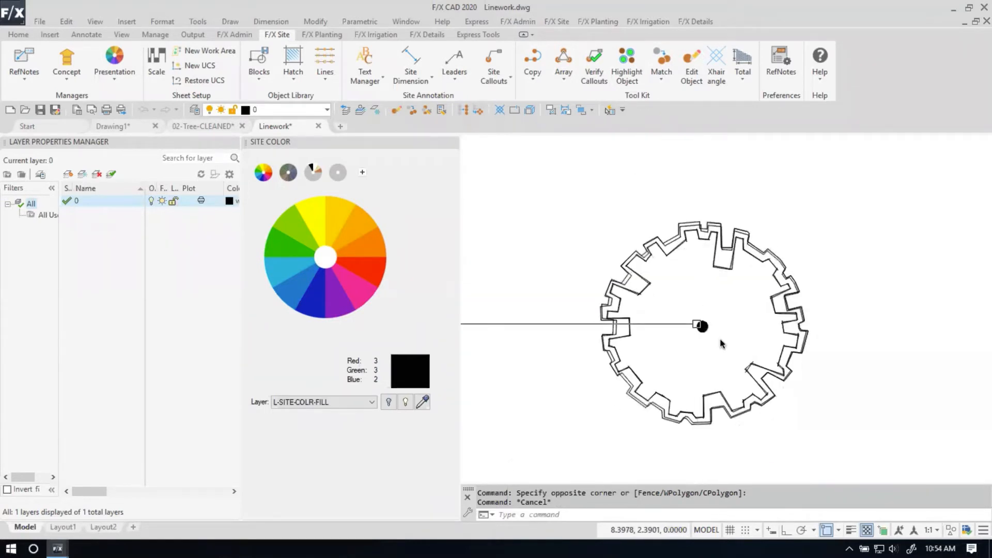
{"action": "scroll", "coordinate": [700, 326], "scroll_direction": "up", "scroll_amount": 2}
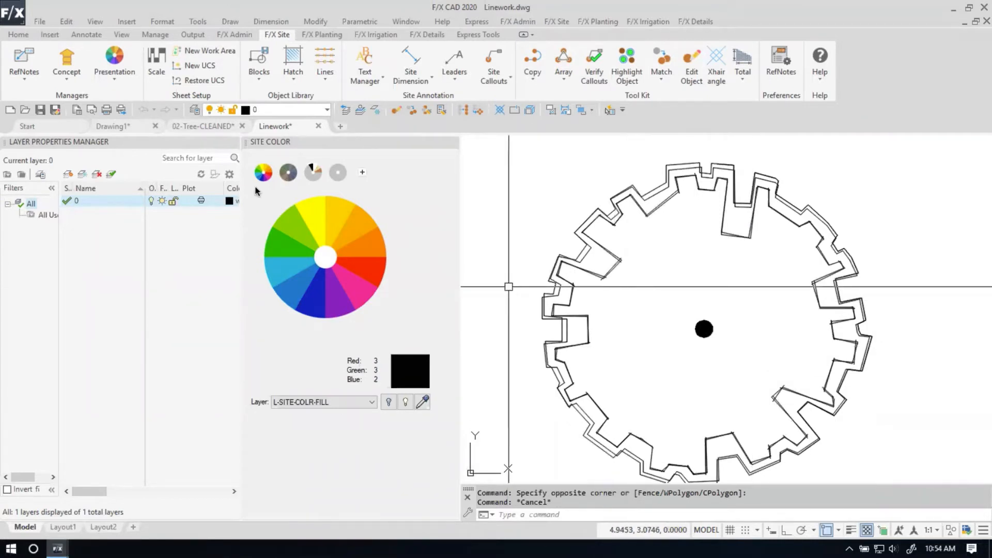
Check which layer states are saved in the blocks folder without saving a new one.
{"action": "left_click", "coordinate": [231, 34]}
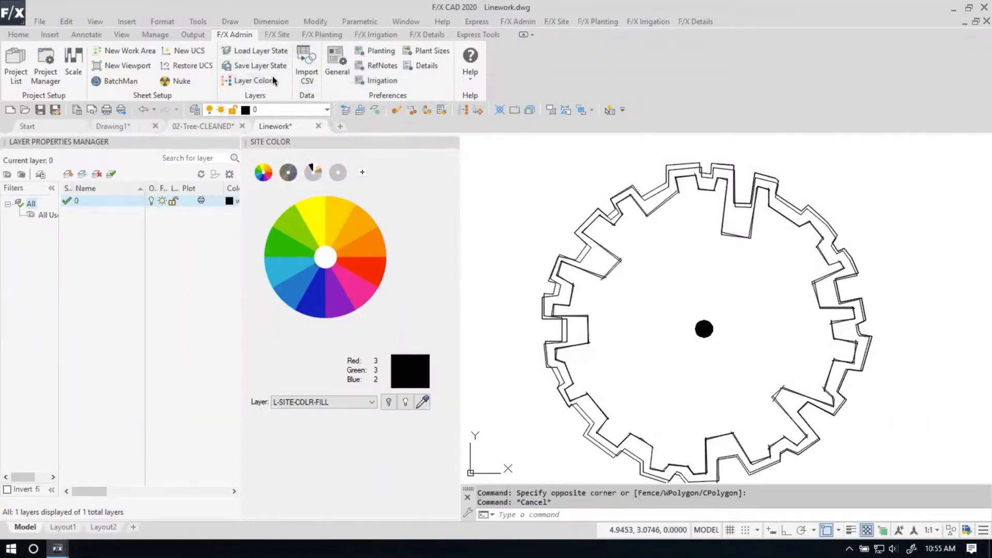
{"action": "left_click", "coordinate": [277, 62]}
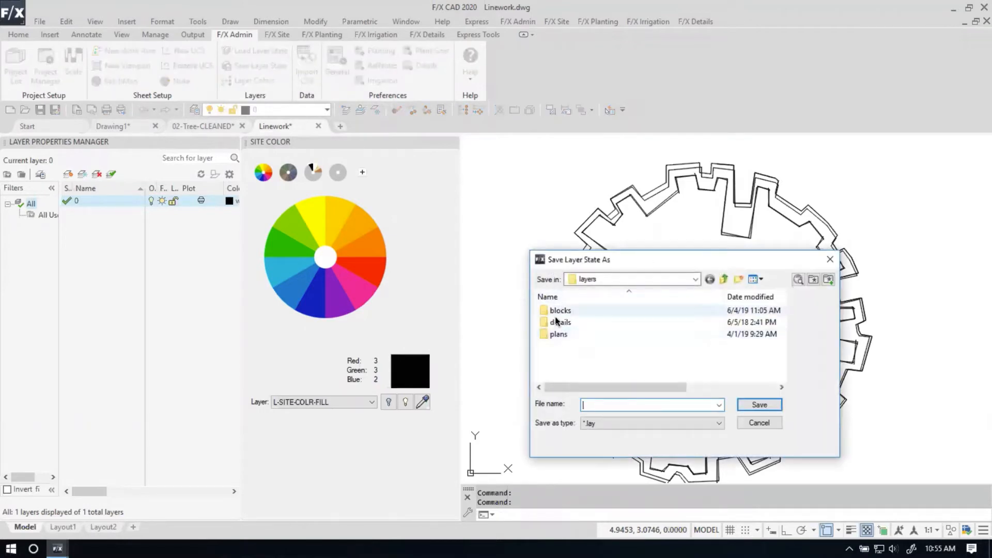
{"action": "double_click", "coordinate": [588, 312]}
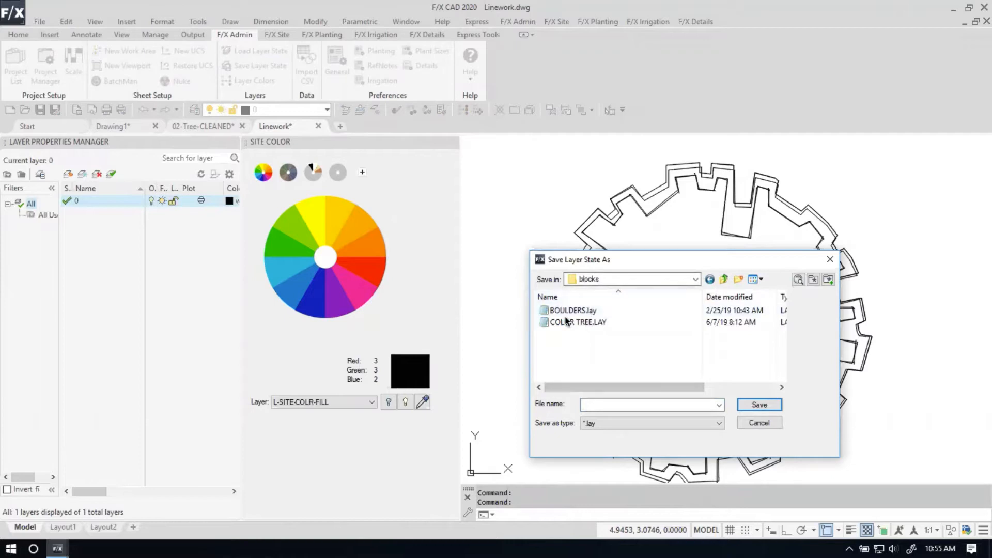
{"action": "left_click", "coordinate": [764, 424]}
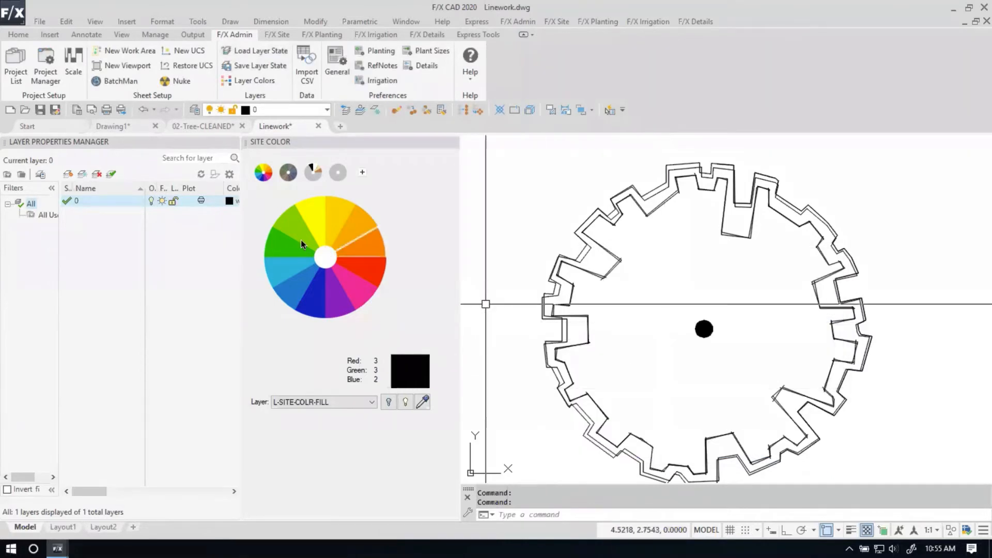
Load the COLOR TREE layer state from the blocks category and adjust the layer list to show full names and colors.
{"action": "left_click", "coordinate": [278, 56]}
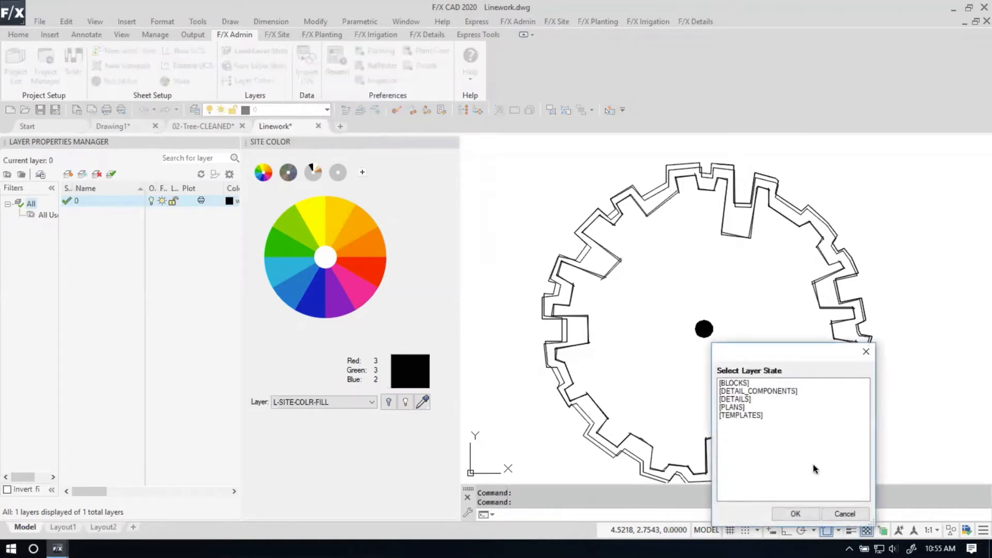
{"action": "double_click", "coordinate": [749, 382]}
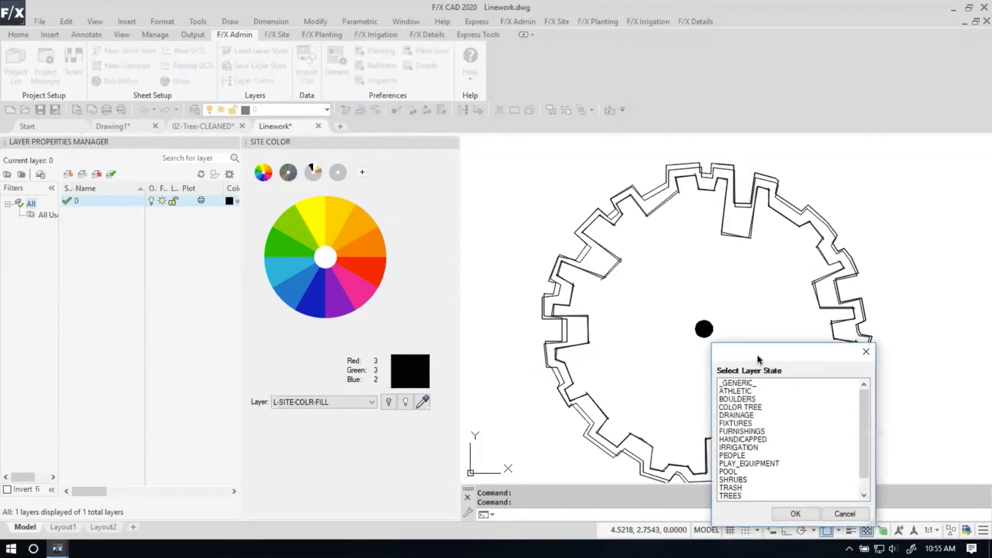
{"action": "left_click_drag", "start_coordinate": [758, 350], "coordinate": [713, 298]}
{"action": "left_click", "coordinate": [691, 349]}
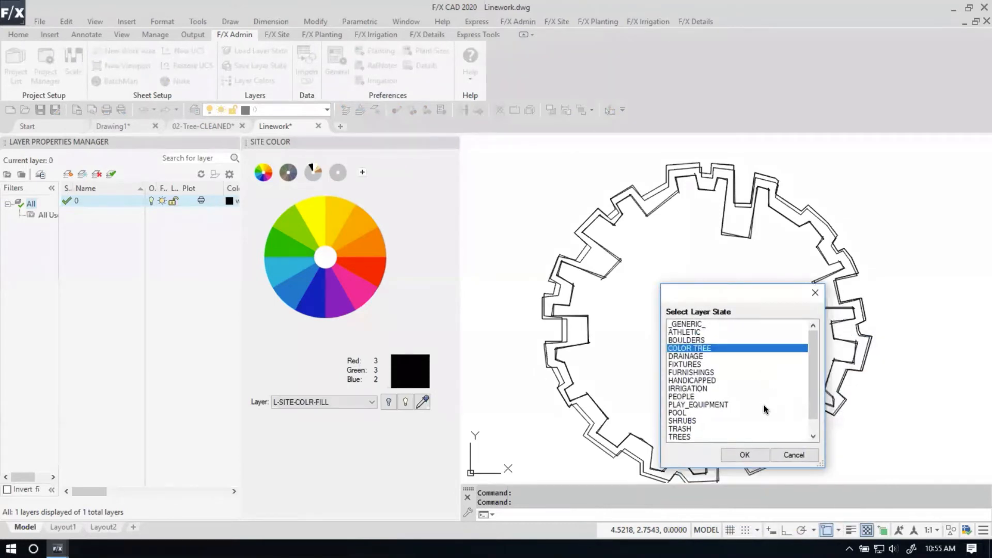
{"action": "left_click", "coordinate": [745, 456]}
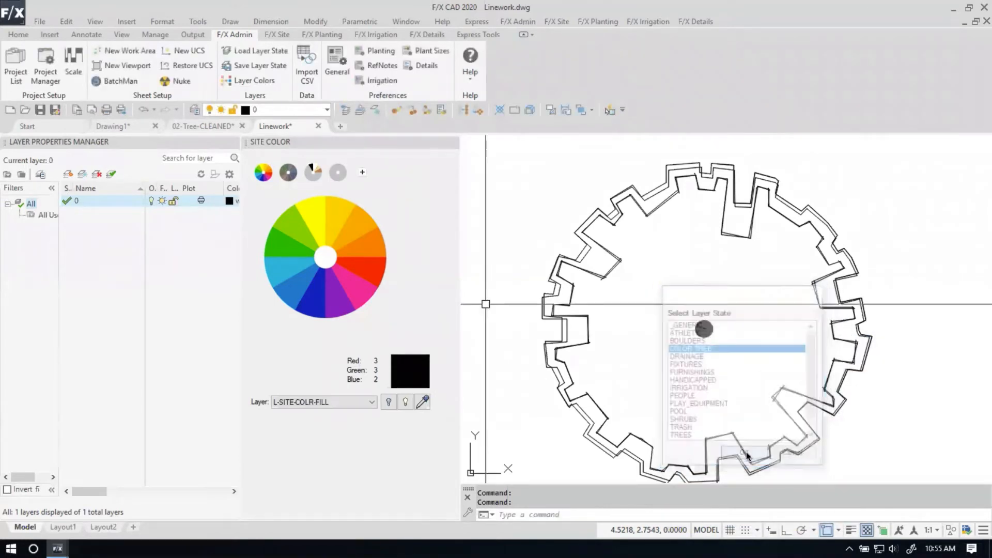
{"action": "double_click", "coordinate": [144, 187]}
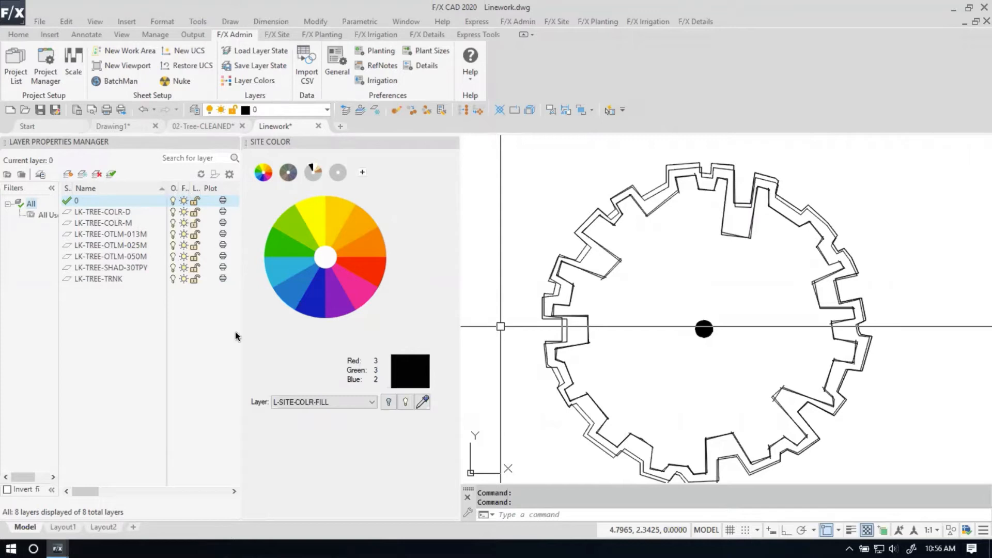
{"action": "left_click_drag", "start_coordinate": [98, 491], "coordinate": [116, 492]}
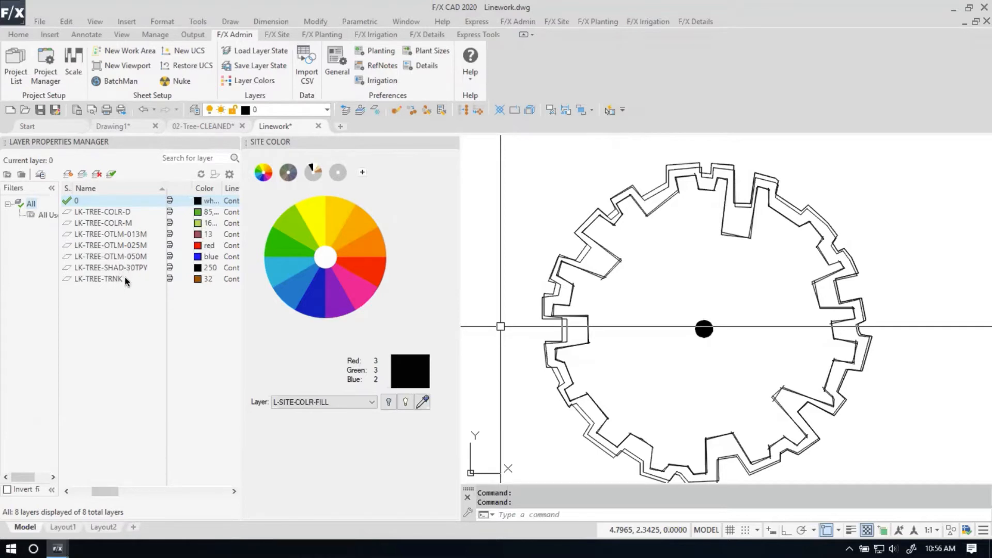
Move the solid trunk dot at the tree symbol's center to the LK-TREE-TRNK layer.
{"action": "left_click", "coordinate": [725, 351]}
{"action": "left_click", "coordinate": [681, 300]}
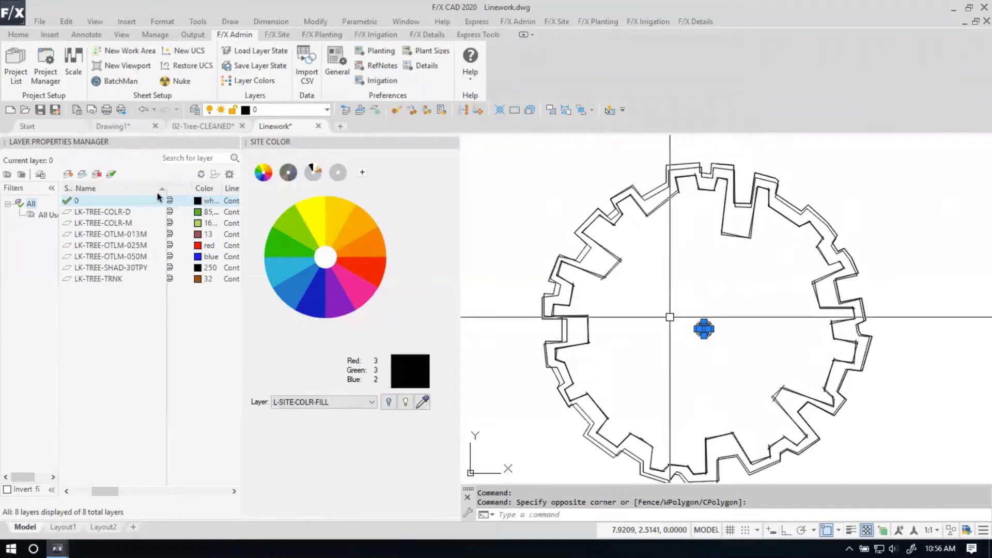
{"action": "left_click", "coordinate": [312, 110]}
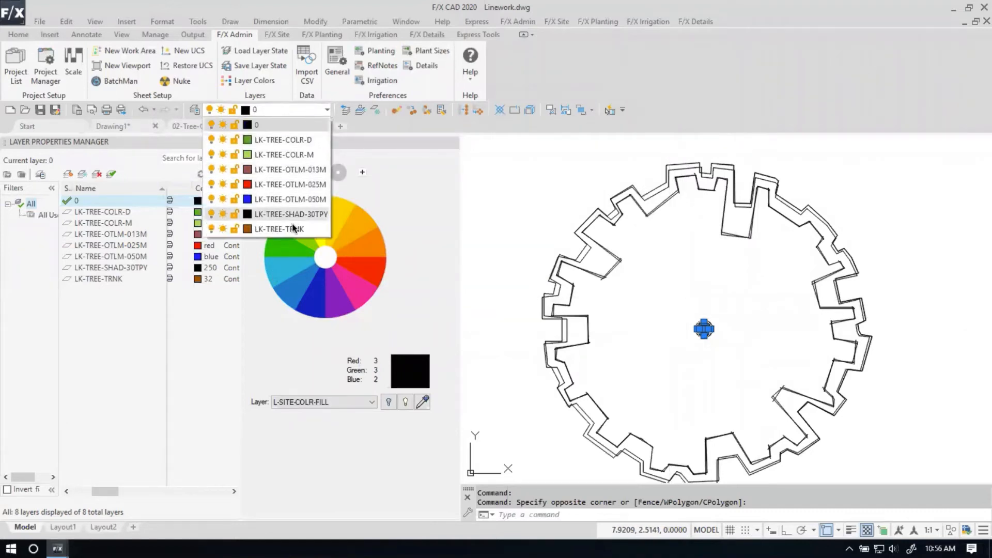
{"action": "left_click", "coordinate": [290, 228]}
{"action": "left_click", "coordinate": [704, 329]}
{"action": "key", "text": "Escape"}
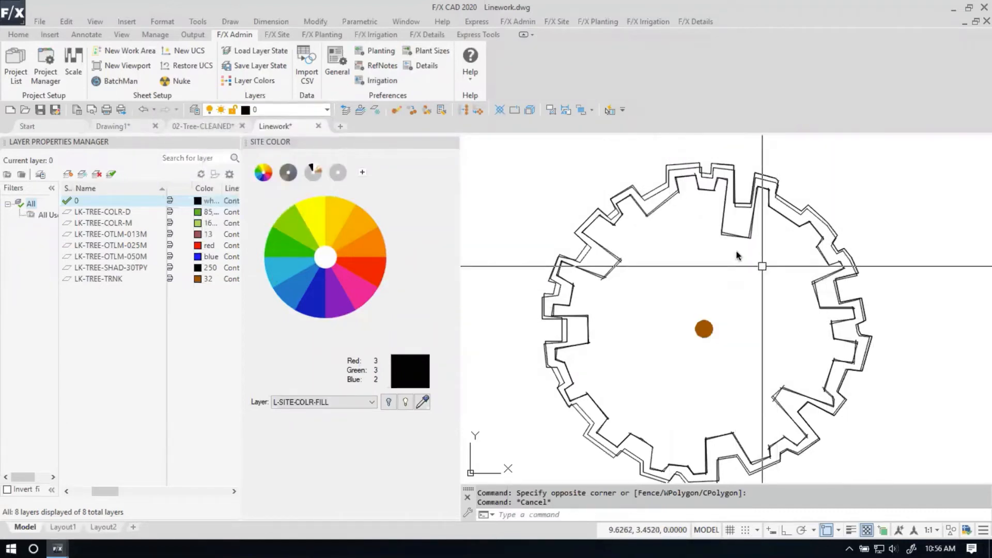
Move the outermost canopy outline of the tree symbol to the LK-TREE-OTLM-050M layer.
{"action": "left_click", "coordinate": [659, 183]}
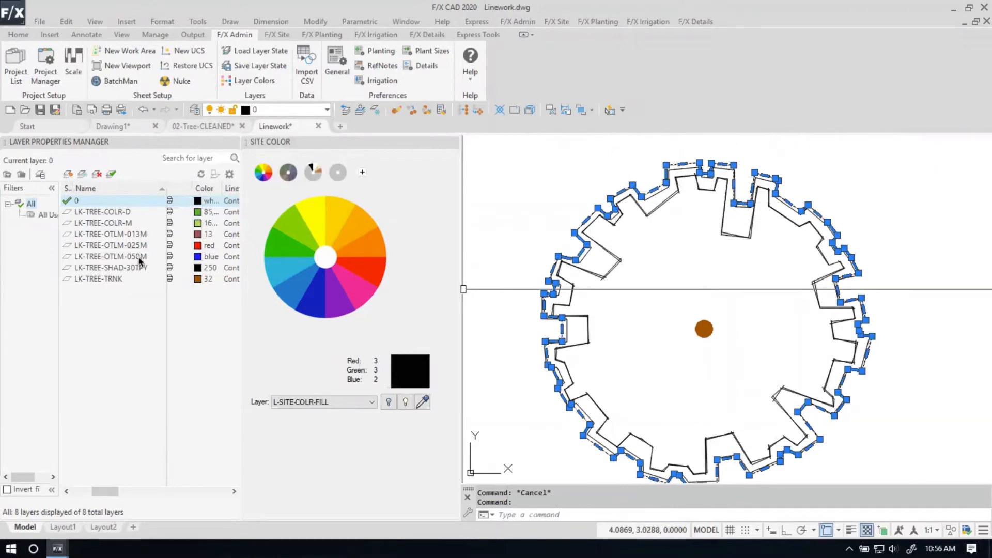
{"action": "left_click", "coordinate": [100, 257]}
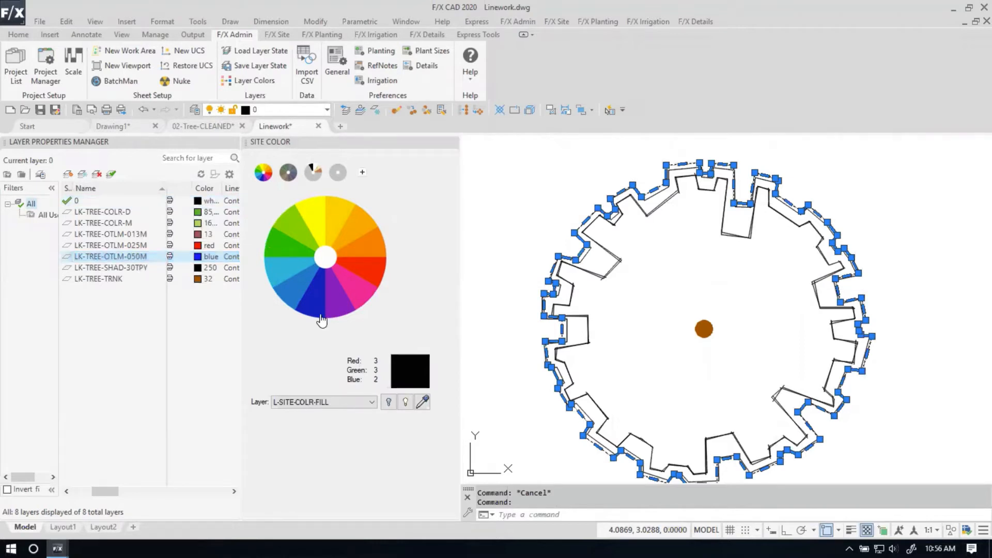
{"action": "left_click", "coordinate": [290, 110]}
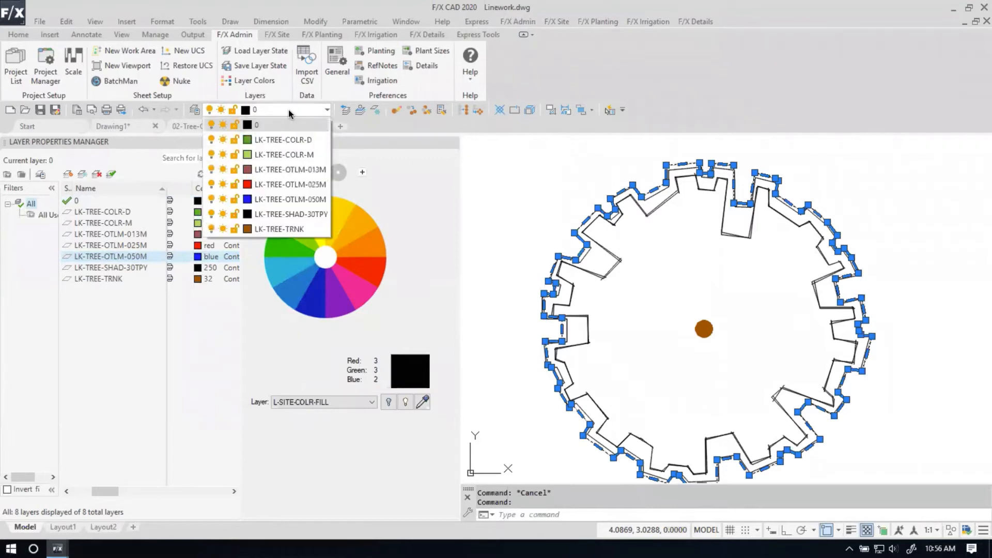
{"action": "left_click", "coordinate": [290, 199]}
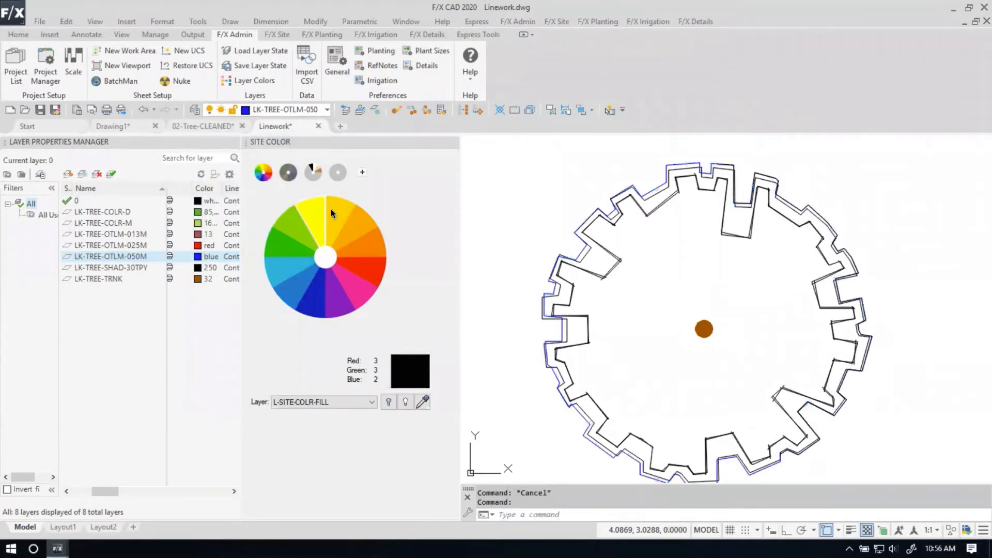
Move the second canopy outline, just offset from the outermost one, to the LK-TREE-OTLM-025M layer.
{"action": "scroll", "coordinate": [582, 253], "scroll_direction": "up", "scroll_amount": 6}
{"action": "left_click", "coordinate": [583, 251]}
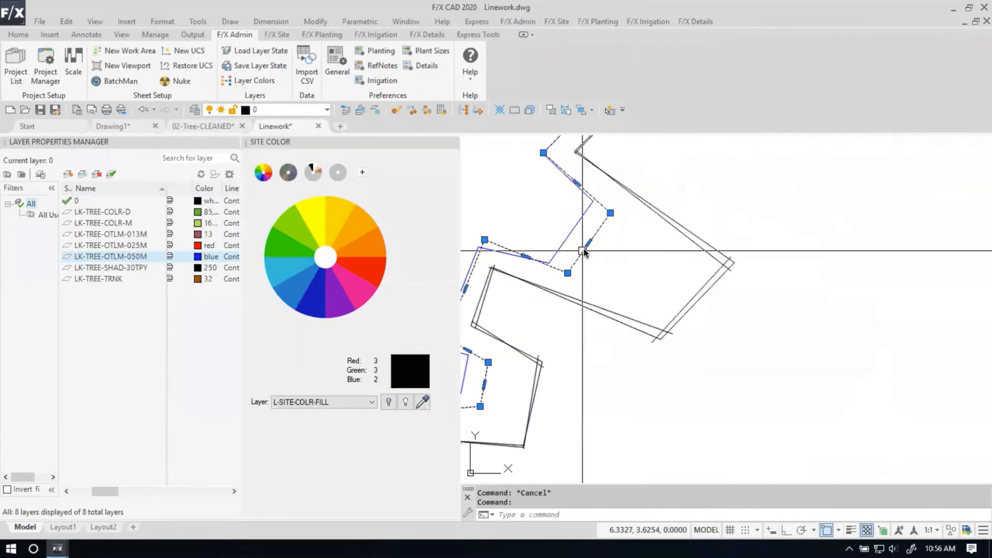
{"action": "scroll", "coordinate": [583, 253], "scroll_direction": "down", "scroll_amount": 8}
{"action": "scroll", "coordinate": [582, 261], "scroll_direction": "up", "scroll_amount": 5}
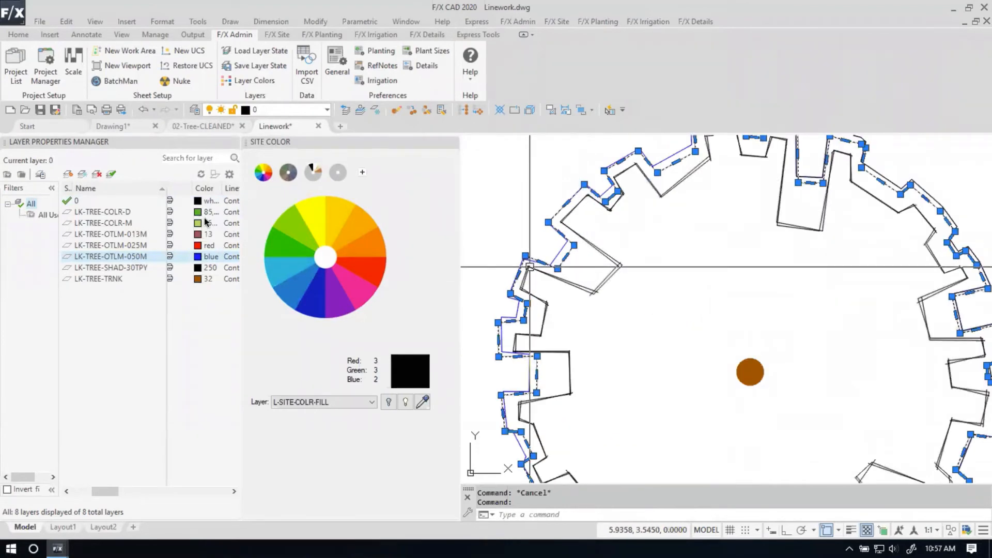
{"action": "left_click", "coordinate": [311, 110]}
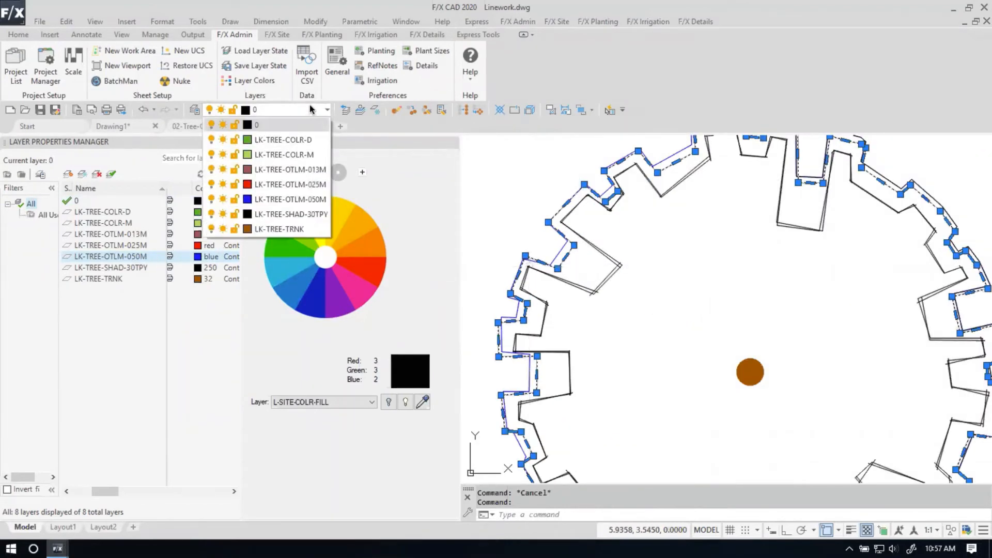
{"action": "left_click", "coordinate": [315, 188]}
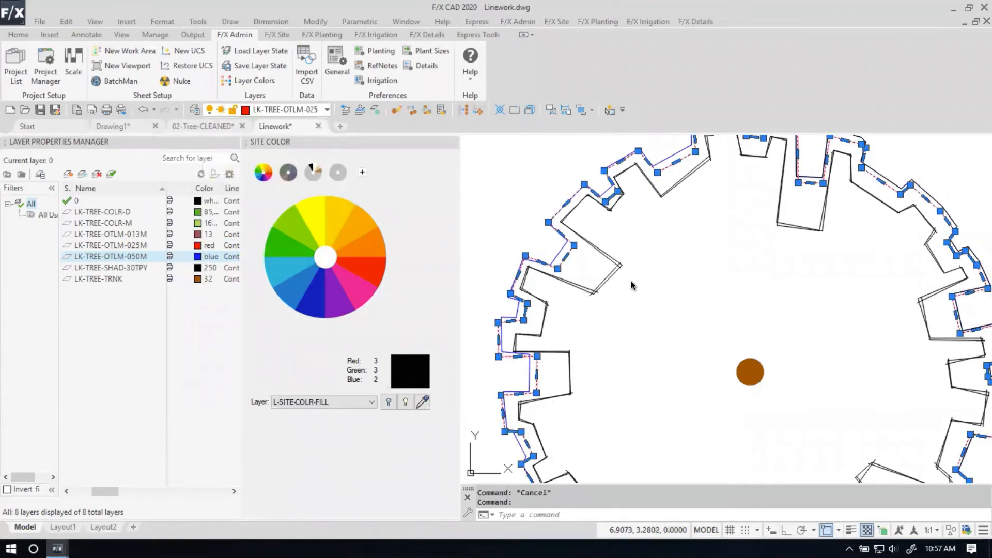
{"action": "key", "text": "Escape"}
Move the continuous inner canopy outline to the LK-TREE-OTLM-013M layer.
{"action": "scroll", "coordinate": [624, 281], "scroll_direction": "up", "scroll_amount": 5}
{"action": "scroll", "coordinate": [615, 271], "scroll_direction": "down", "scroll_amount": 2}
{"action": "left_click", "coordinate": [600, 261]}
{"action": "scroll", "coordinate": [603, 269], "scroll_direction": "down", "scroll_amount": 3}
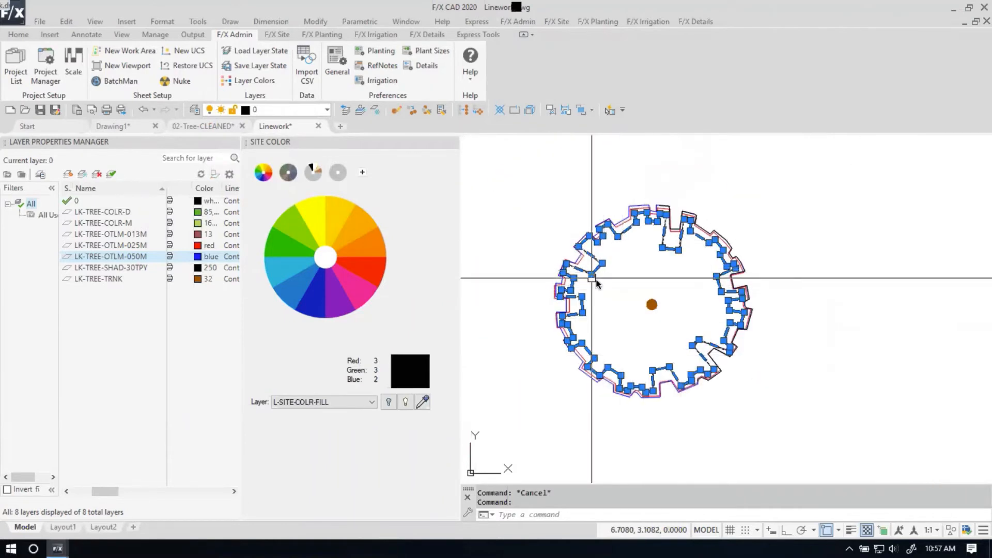
{"action": "left_click", "coordinate": [294, 111]}
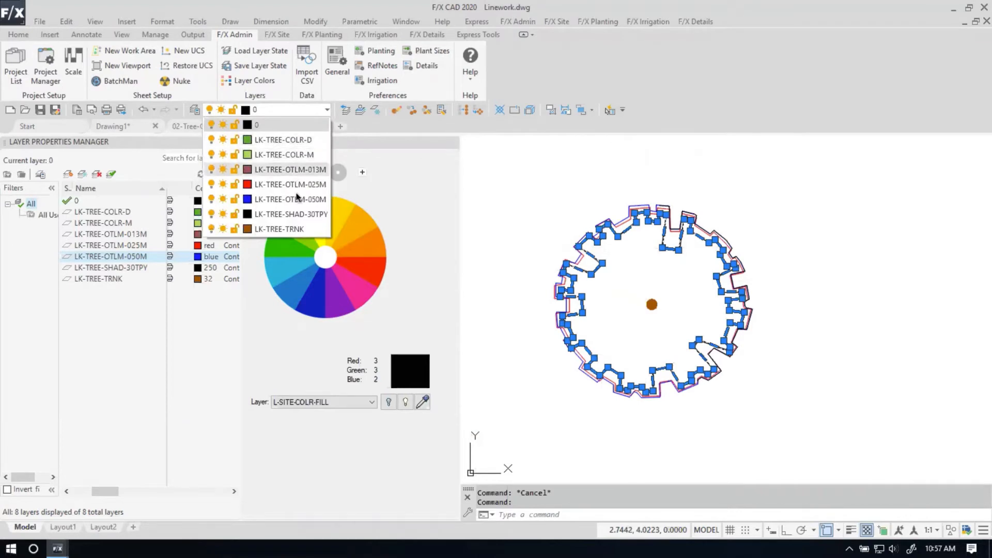
{"action": "left_click", "coordinate": [319, 171]}
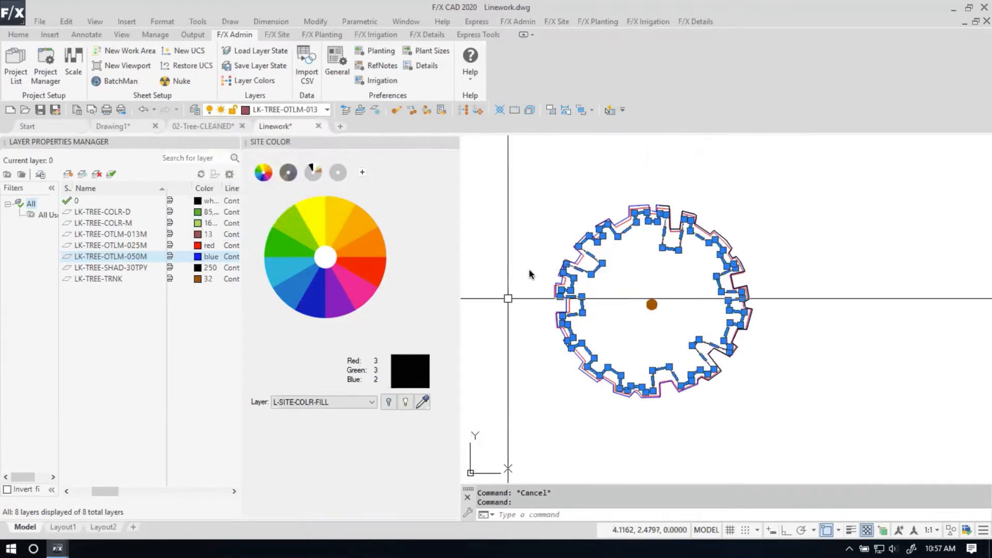
{"action": "scroll", "coordinate": [530, 275], "scroll_direction": "up", "scroll_amount": 4}
{"action": "key", "text": "Escape"}
Select all similar remaining layer 0 polylines around the inner canopy edge and move them to the LK-TREE-OTLM-013M layer.
{"action": "scroll", "coordinate": [653, 287], "scroll_direction": "down", "scroll_amount": 2}
{"action": "scroll", "coordinate": [654, 287], "scroll_direction": "up", "scroll_amount": 6}
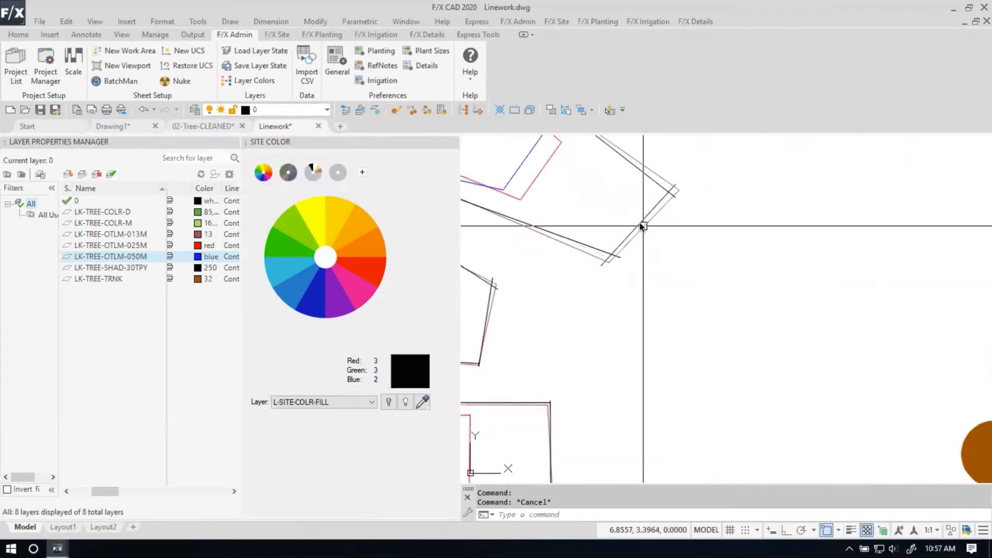
{"action": "left_click", "coordinate": [639, 226]}
{"action": "key", "text": "Escape"}
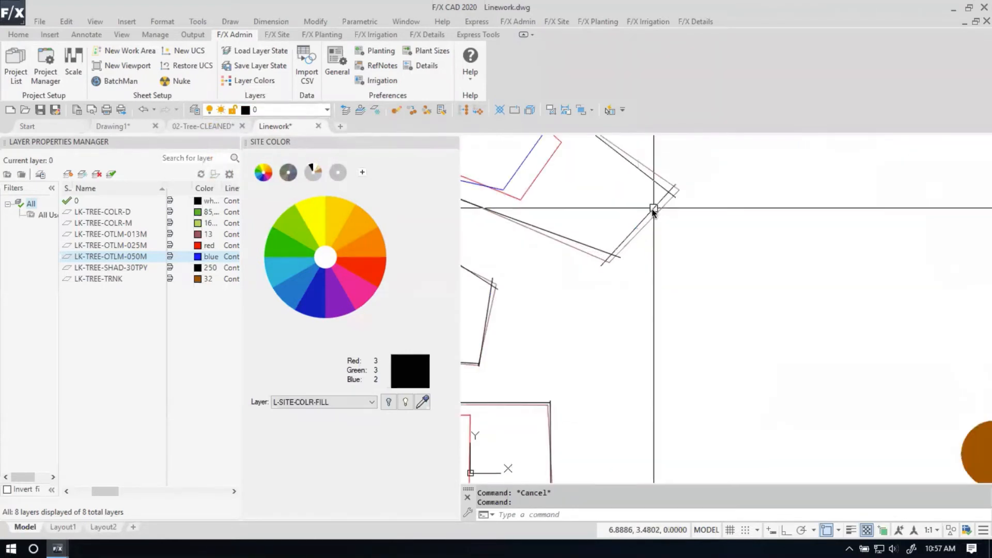
{"action": "right_click", "coordinate": [653, 213]}
{"action": "left_click", "coordinate": [646, 219]}
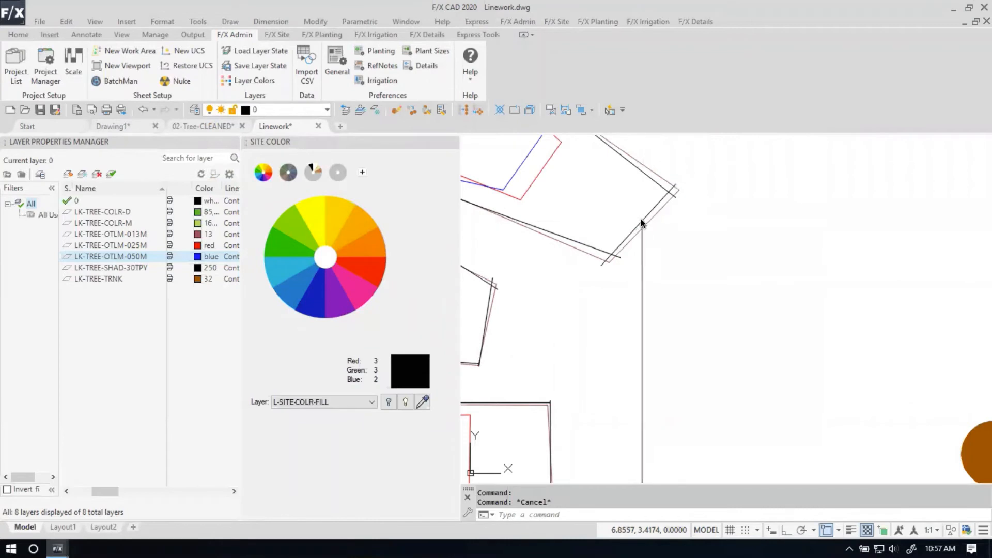
{"action": "left_click", "coordinate": [641, 220]}
{"action": "right_click", "coordinate": [775, 404]}
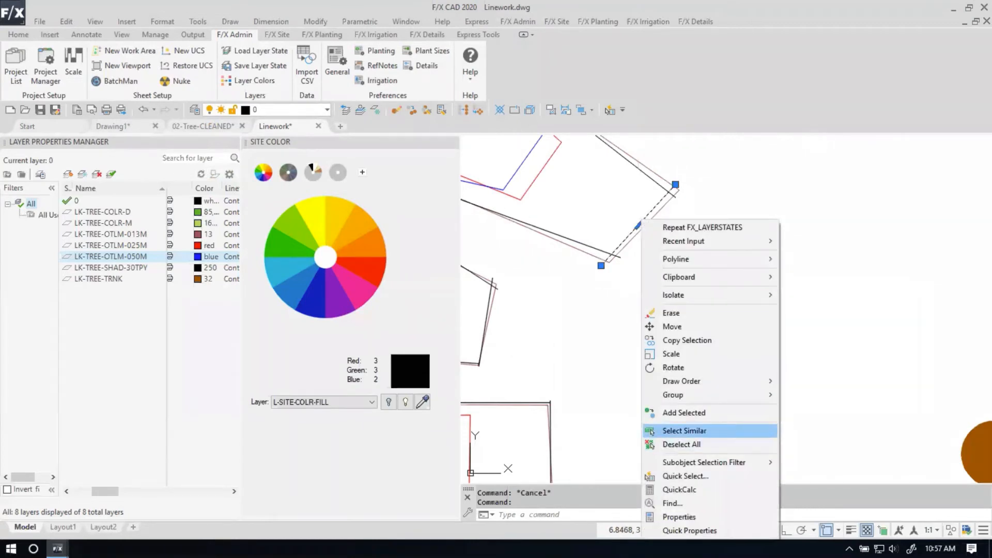
{"action": "left_click", "coordinate": [827, 492]}
{"action": "scroll", "coordinate": [727, 421], "scroll_direction": "down", "scroll_amount": 3}
{"action": "left_click", "coordinate": [292, 109]}
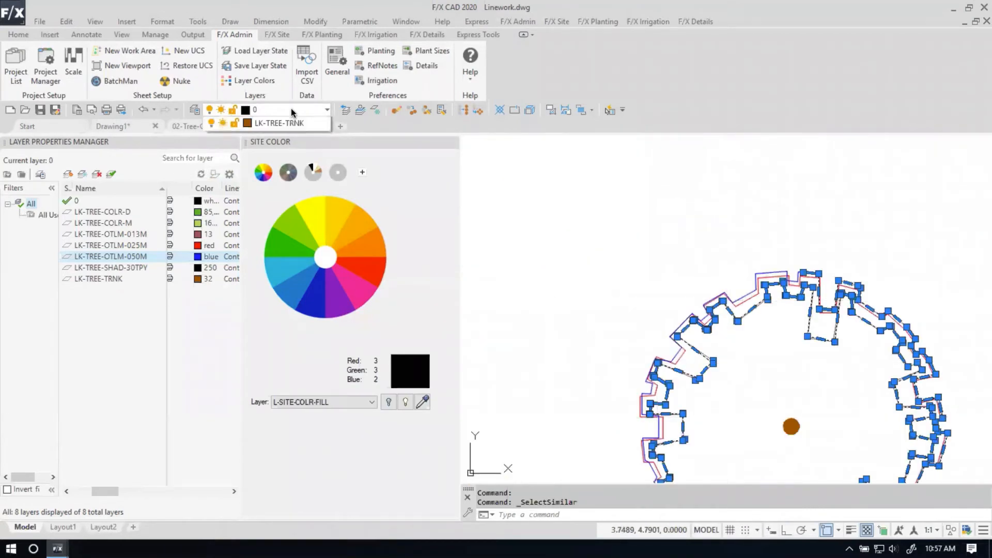
{"action": "left_click", "coordinate": [295, 169]}
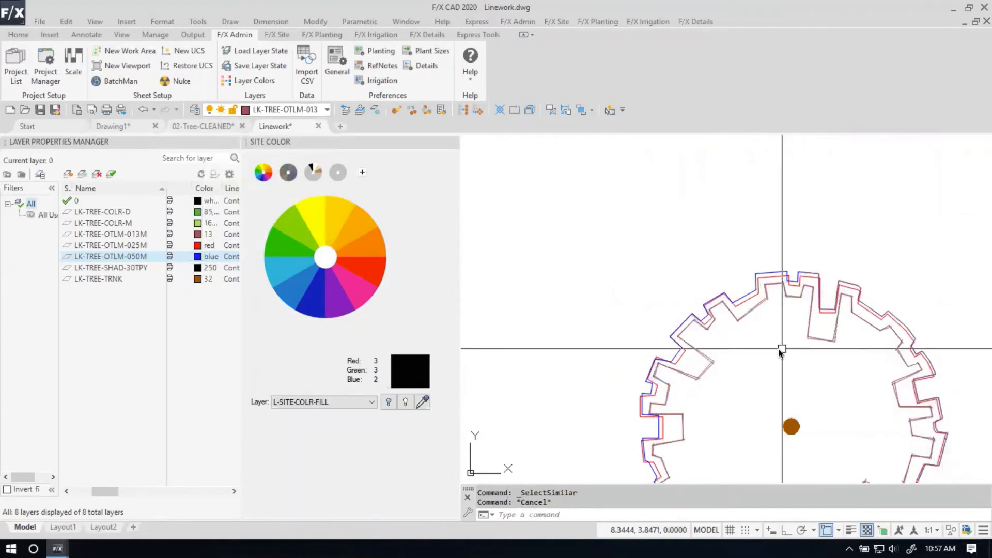
{"action": "key", "text": "Escape"}
Fill the ring between the outermost and inner canopy outlines with dark green 57, 81, 47, using the color hatch's Multiple boundary option.
{"action": "middle_click_drag", "start_coordinate": [778, 349], "coordinate": [624, 252]}
{"action": "scroll", "coordinate": [625, 256], "scroll_direction": "down", "scroll_amount": 2}
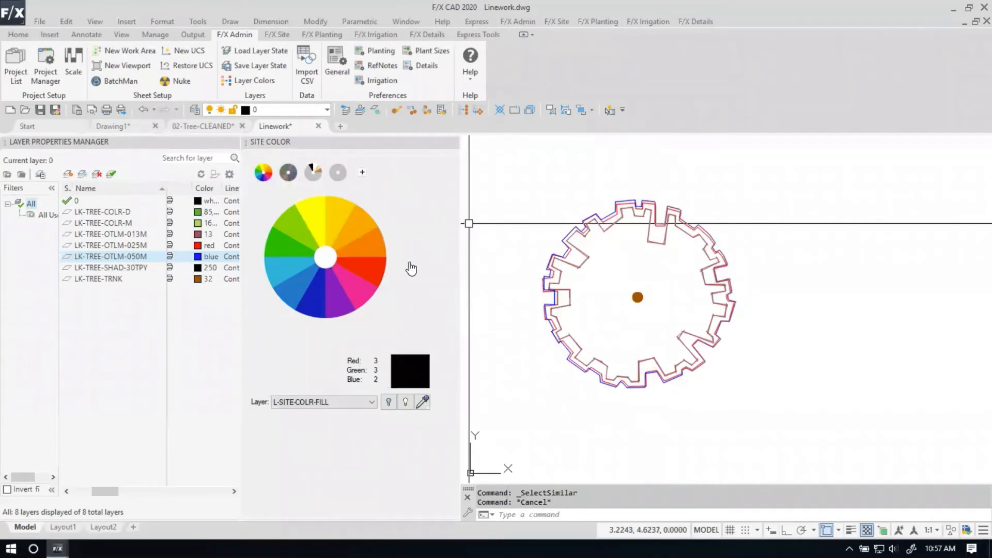
{"action": "left_click", "coordinate": [288, 174]}
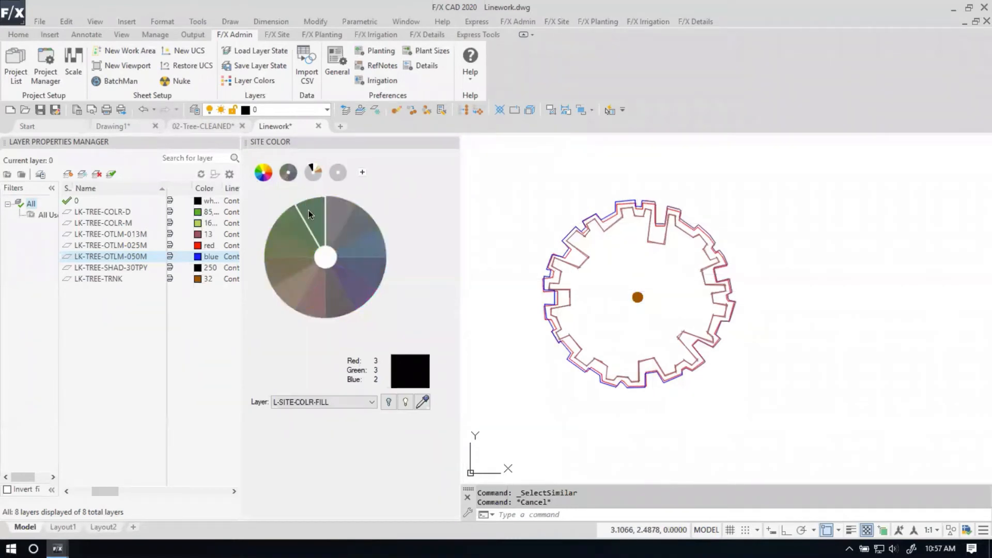
{"action": "mouse_move", "coordinate": [312, 212]}
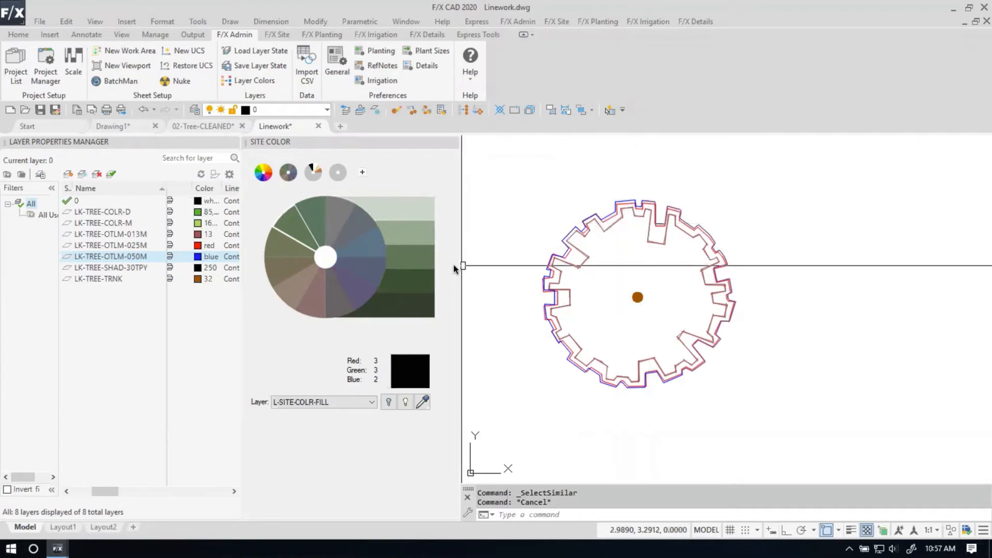
{"action": "left_click", "coordinate": [405, 284]}
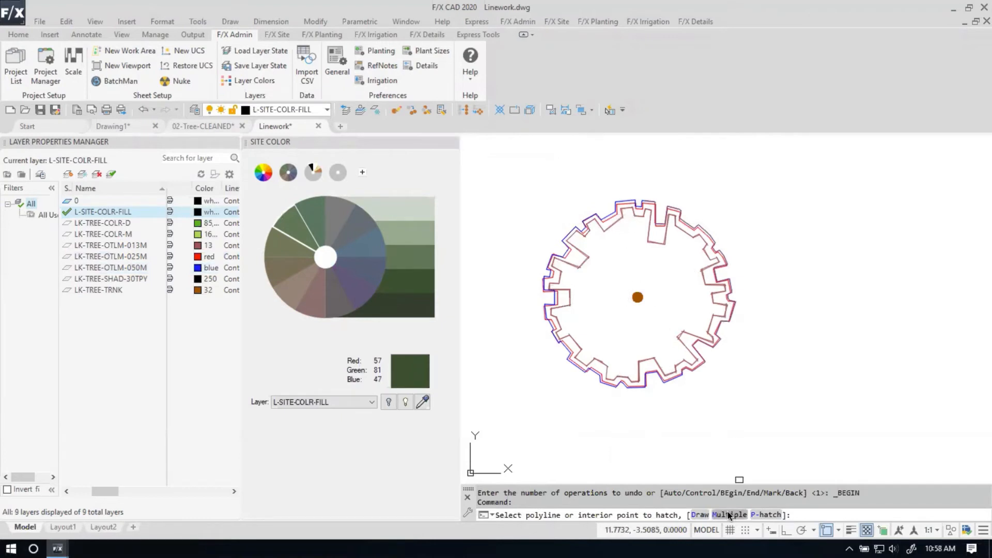
{"action": "right_click", "coordinate": [736, 416]}
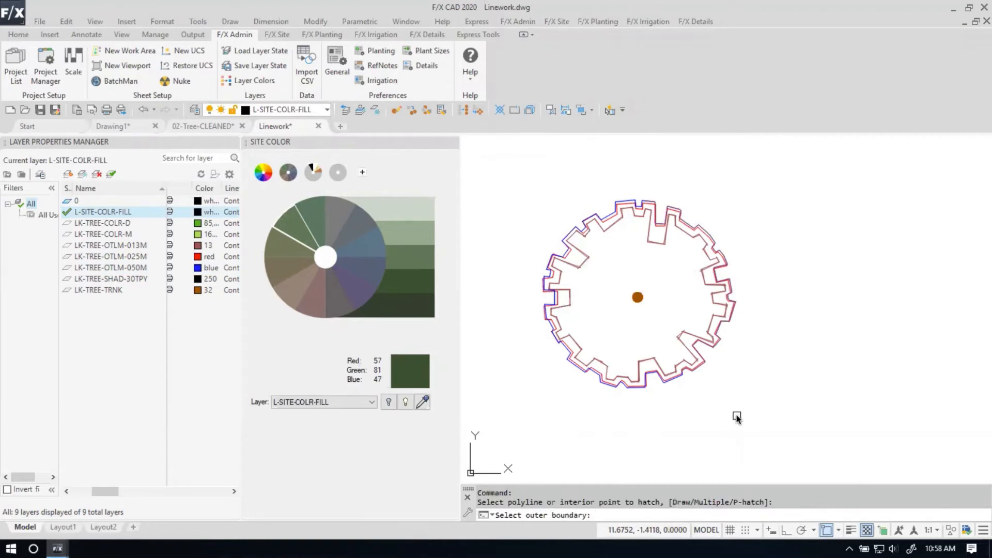
{"action": "scroll", "coordinate": [548, 312], "scroll_direction": "up", "scroll_amount": 4}
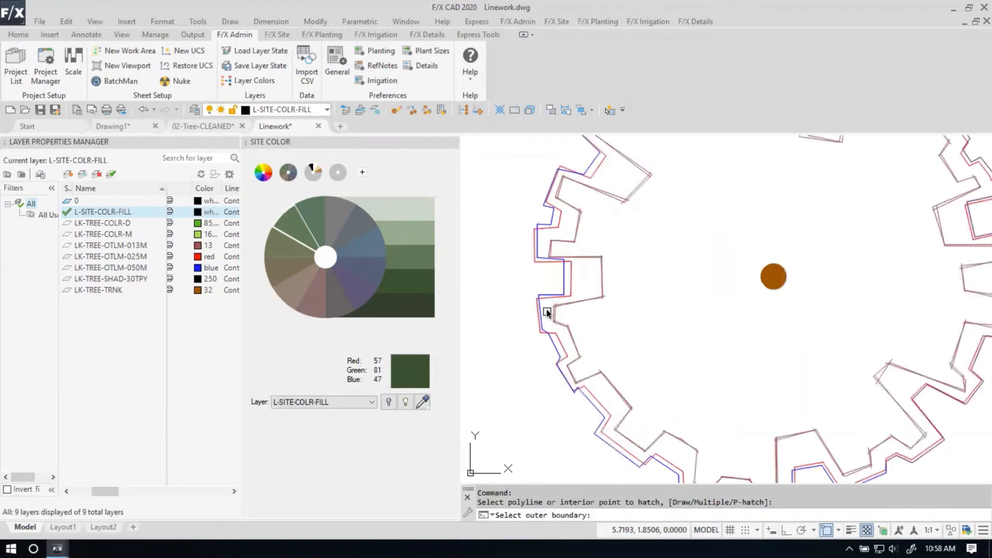
{"action": "left_click", "coordinate": [562, 276]}
{"action": "scroll", "coordinate": [605, 261], "scroll_direction": "up", "scroll_amount": 5}
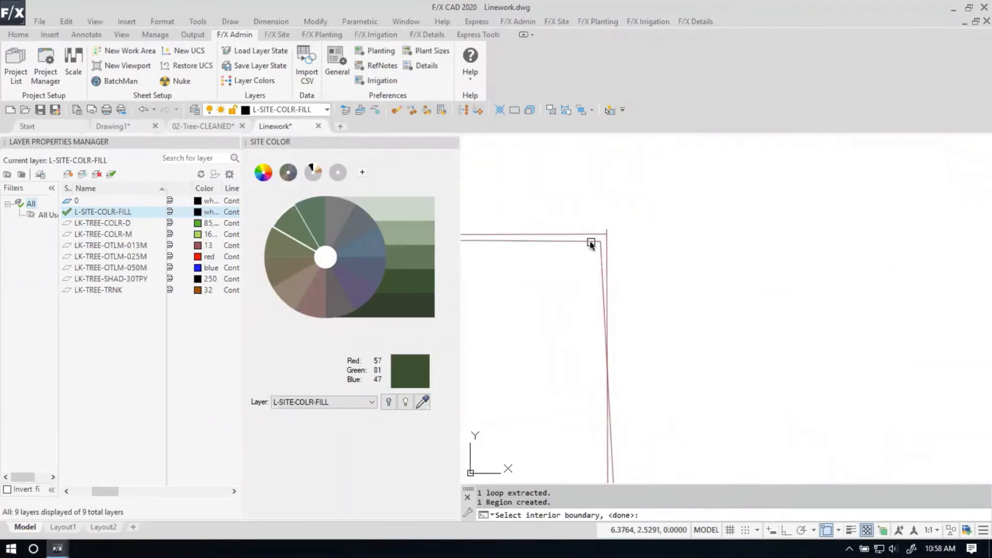
{"action": "scroll", "coordinate": [590, 244], "scroll_direction": "down", "scroll_amount": 7}
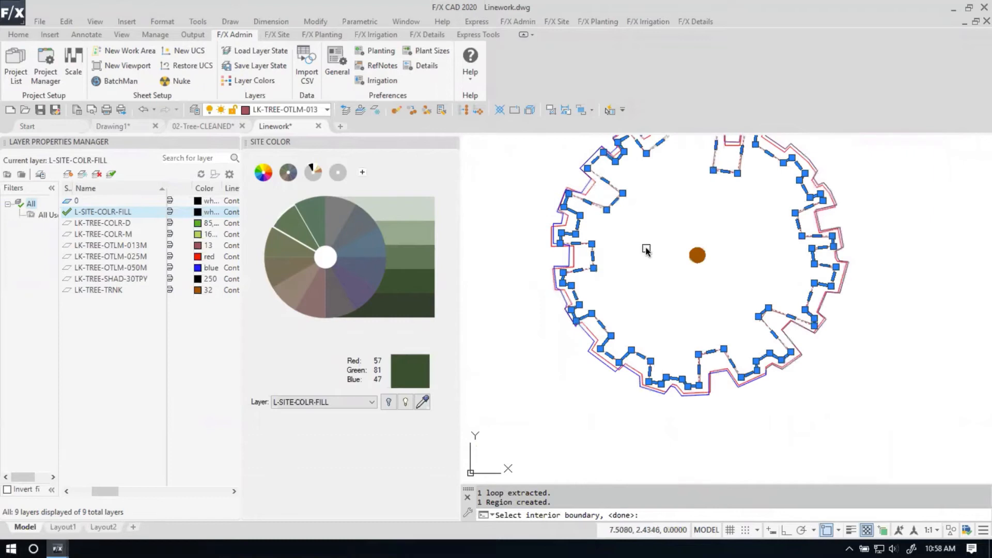
{"action": "key", "text": "Return"}
{"action": "middle_click_drag", "start_coordinate": [767, 261], "coordinate": [700, 310]}
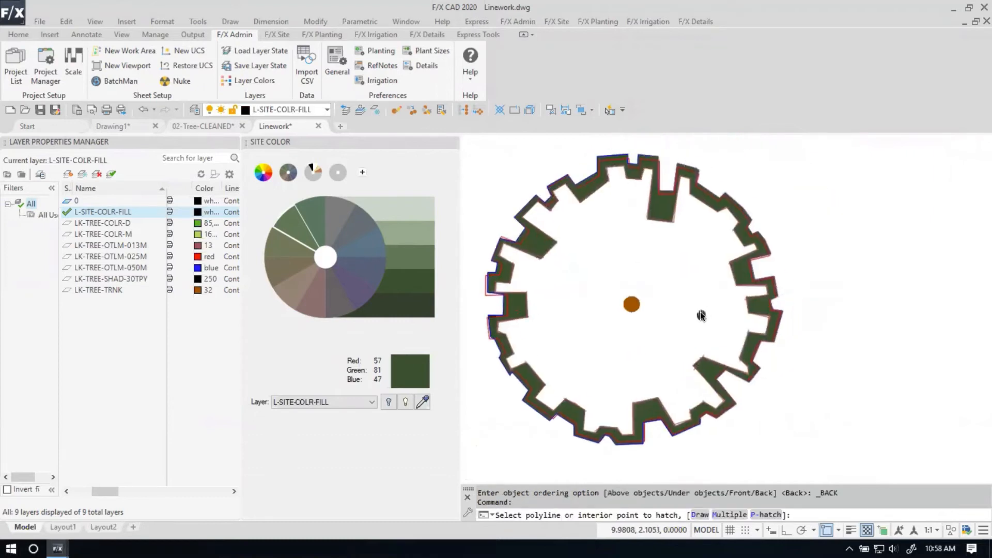
{"action": "key", "text": "Return"}
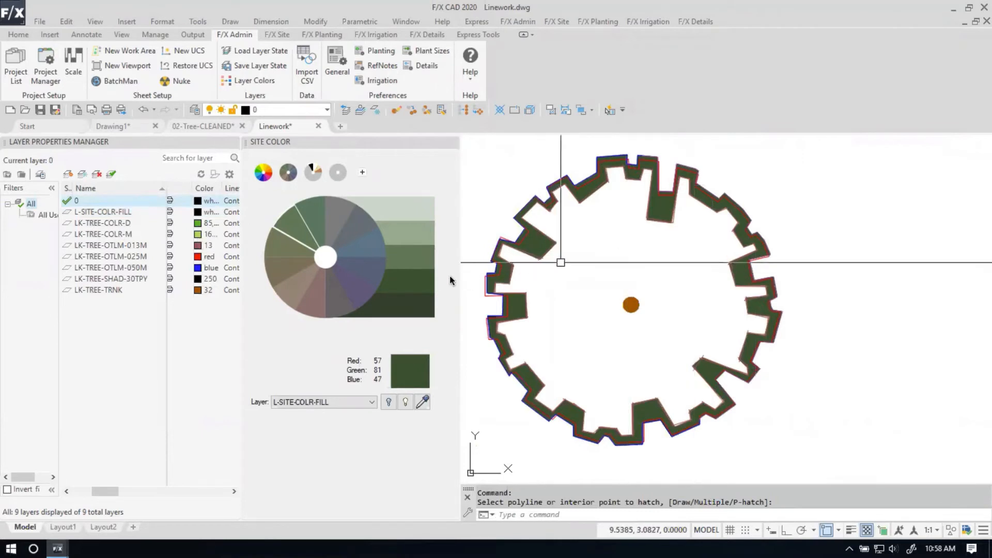
Fill the canopy interior inside the inner outline with the medium green 97, 121, 87.
{"action": "left_click", "coordinate": [417, 259]}
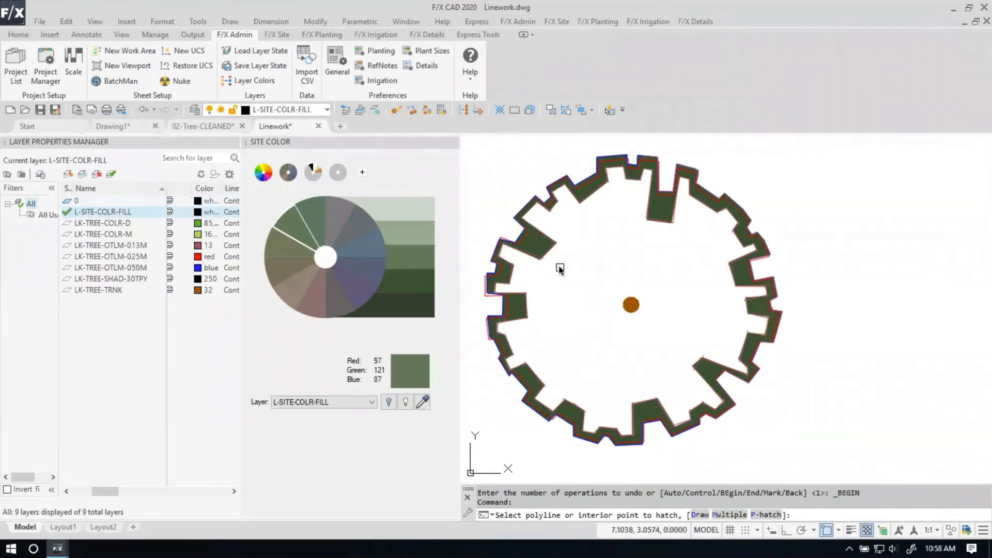
{"action": "scroll", "coordinate": [553, 250], "scroll_direction": "up", "scroll_amount": 5}
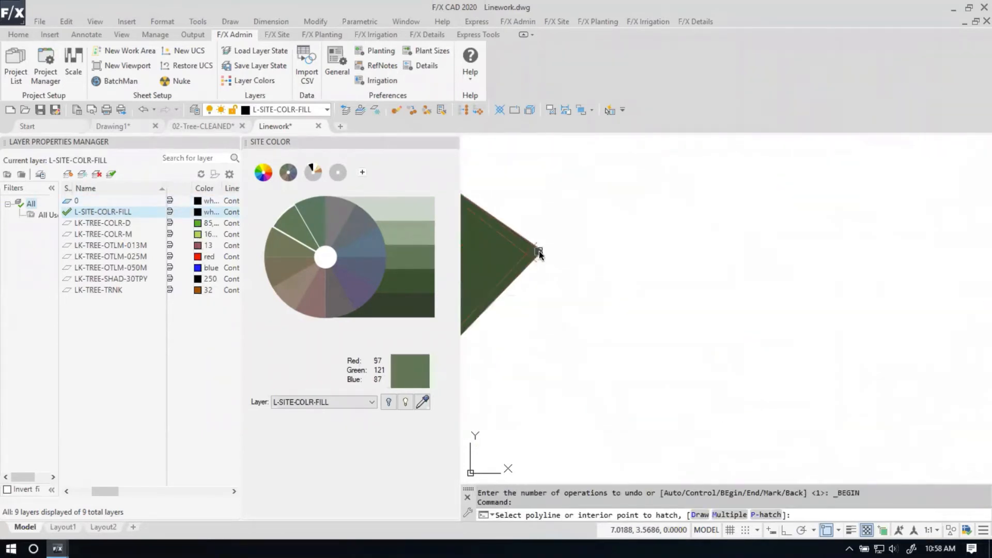
{"action": "scroll", "coordinate": [558, 252], "scroll_direction": "down", "scroll_amount": 2}
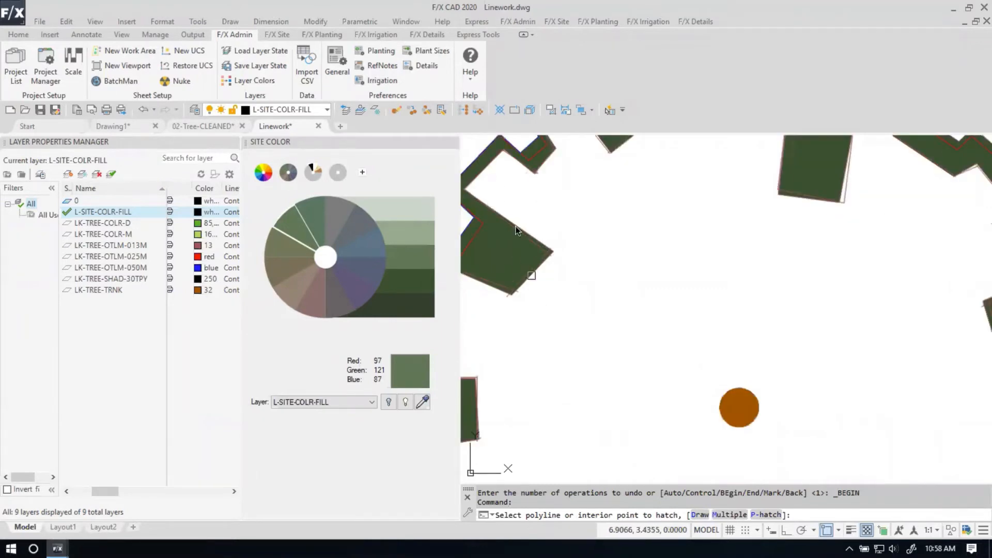
{"action": "scroll", "coordinate": [515, 272], "scroll_direction": "down", "scroll_amount": 5}
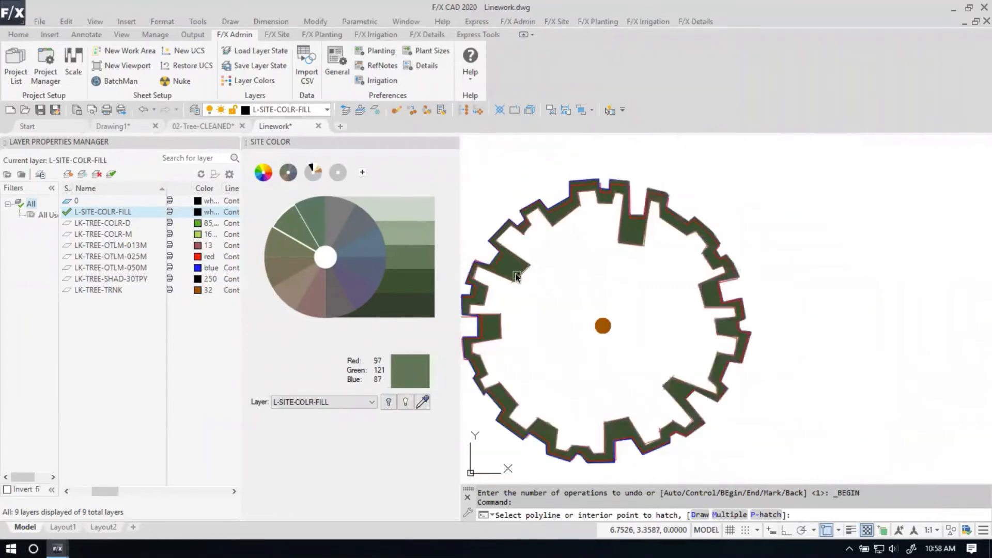
{"action": "scroll", "coordinate": [577, 289], "scroll_direction": "up", "scroll_amount": 2}
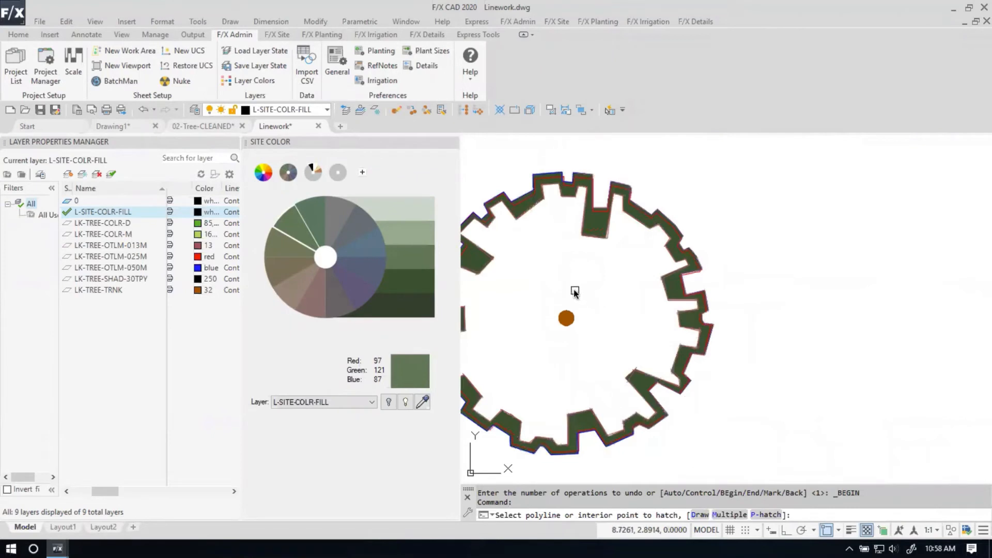
{"action": "left_click", "coordinate": [589, 284]}
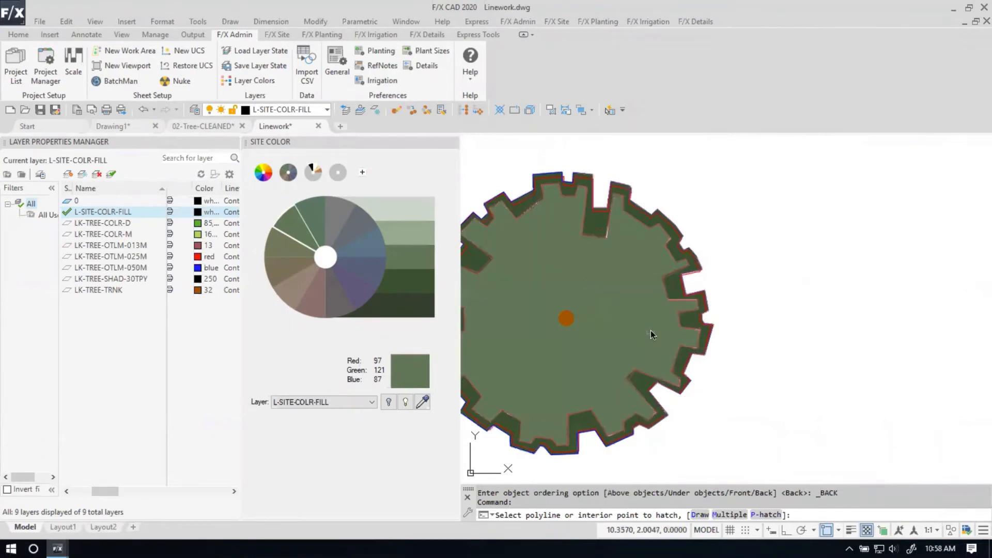
{"action": "key", "text": "Return"}
{"action": "scroll", "coordinate": [653, 331], "scroll_direction": "down", "scroll_amount": 3}
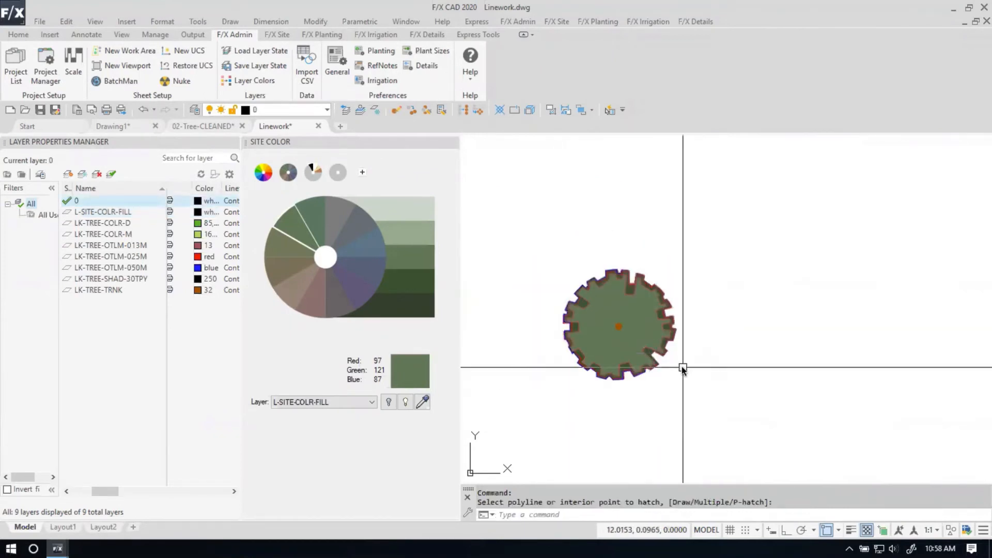
{"action": "scroll", "coordinate": [682, 368], "scroll_direction": "up", "scroll_amount": 2}
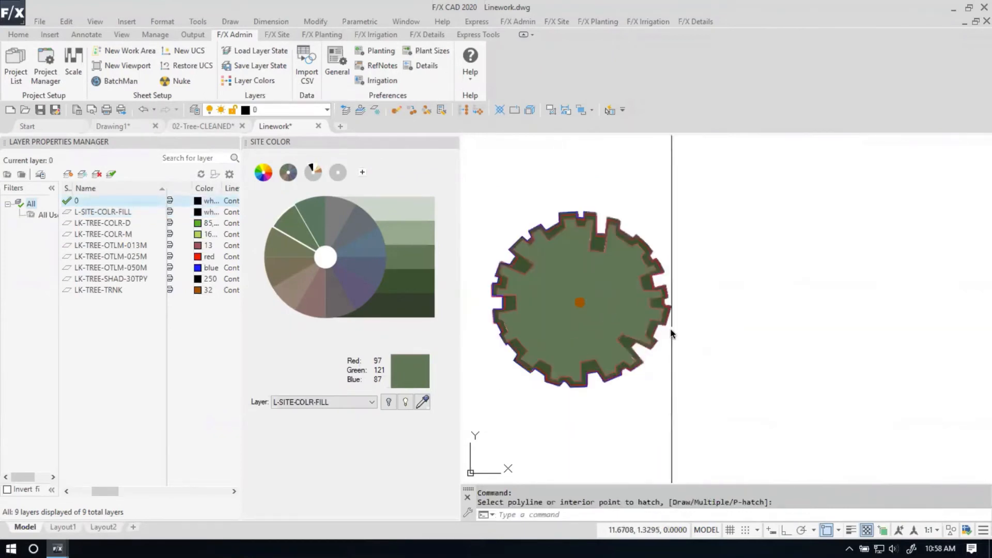
{"action": "left_click", "coordinate": [101, 213]}
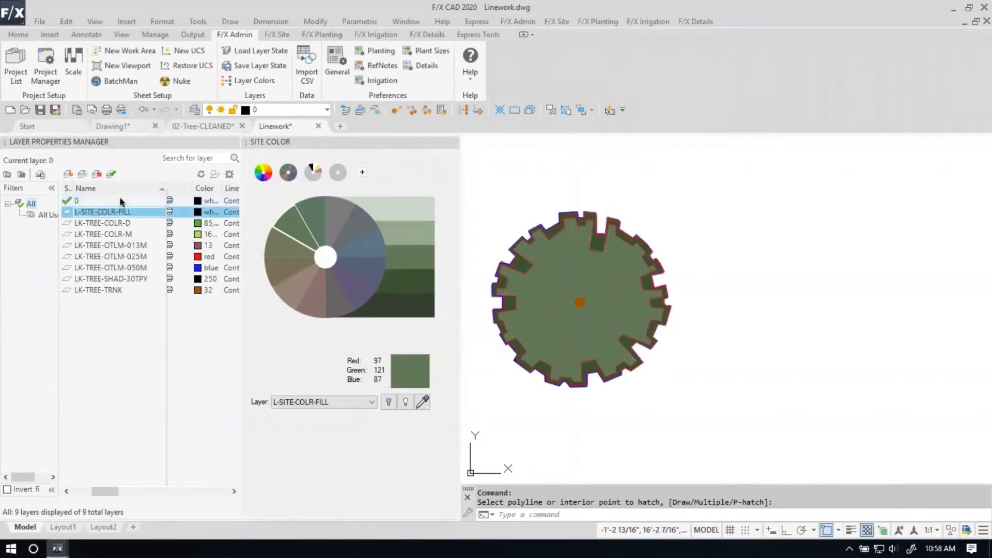
{"action": "left_click", "coordinate": [554, 327]}
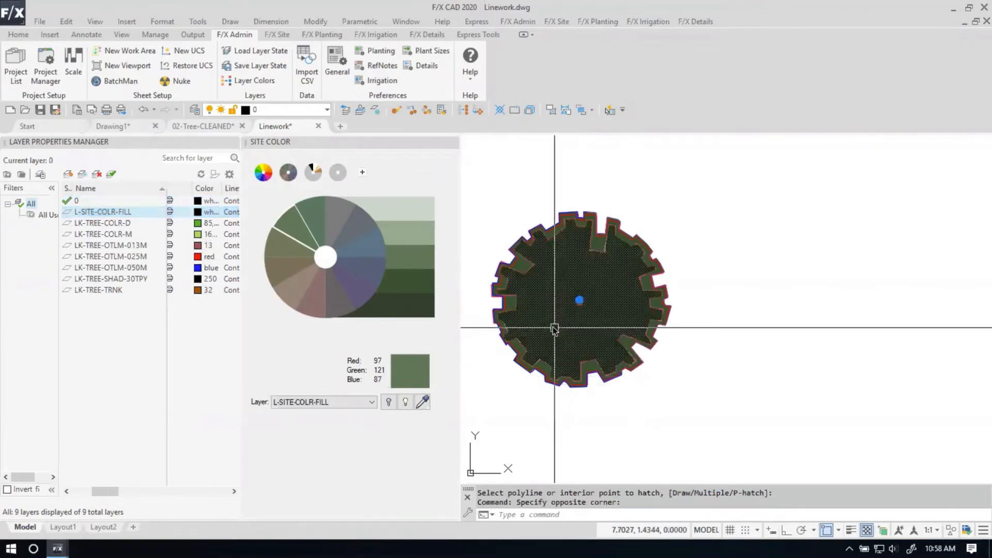
{"action": "left_click", "coordinate": [553, 327]}
{"action": "right_click", "coordinate": [554, 328]}
{"action": "left_click", "coordinate": [599, 429]}
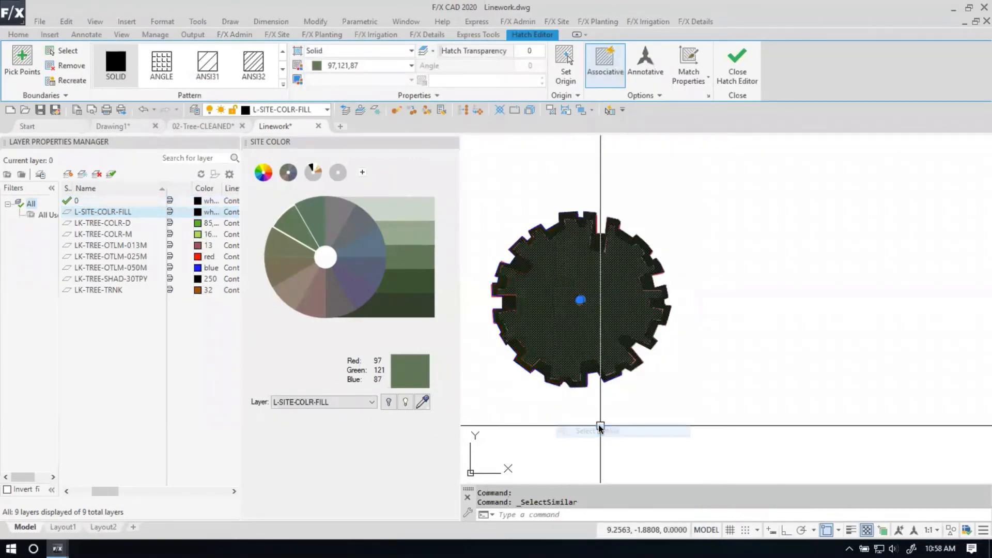
{"action": "left_click", "coordinate": [305, 110]}
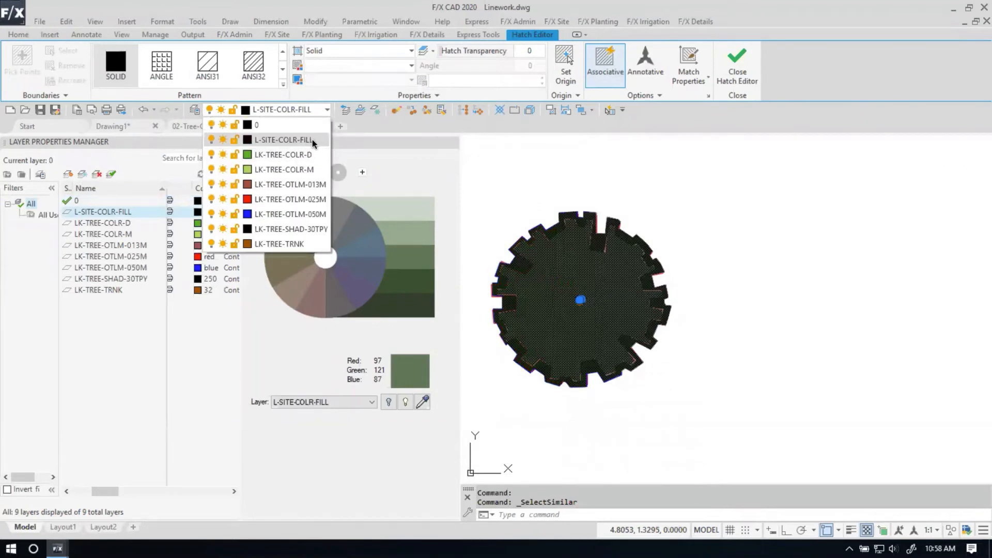
{"action": "left_click", "coordinate": [514, 164]}
{"action": "key", "text": "Escape"}
Move the medium green canopy hatch to the LK-TREE-COLR-M layer.
{"action": "left_click", "coordinate": [560, 252]}
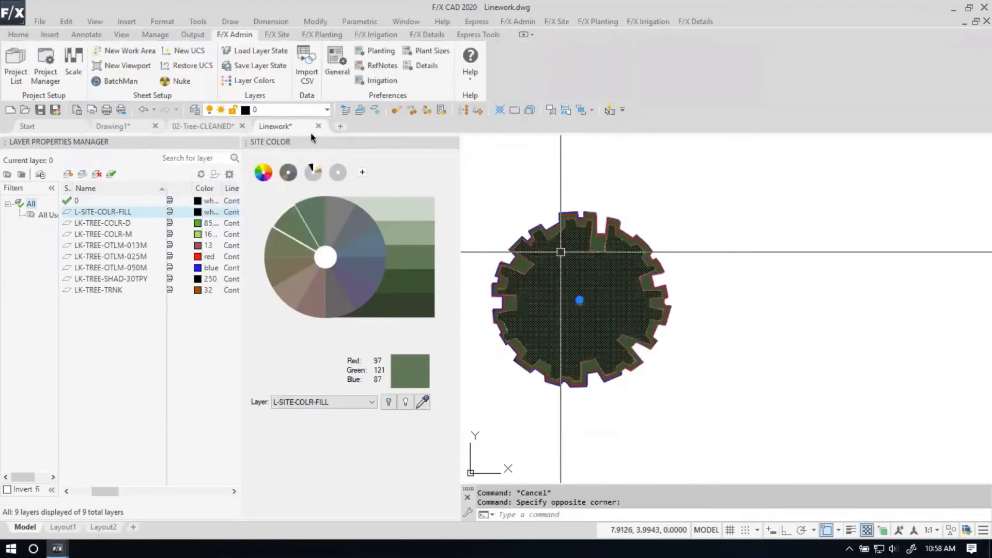
{"action": "left_click", "coordinate": [268, 110]}
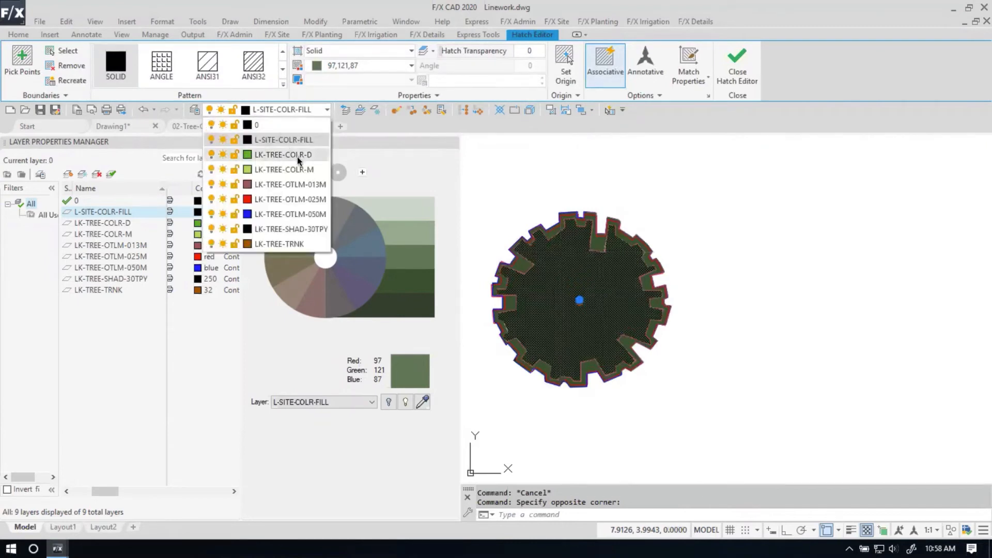
{"action": "left_click", "coordinate": [307, 171]}
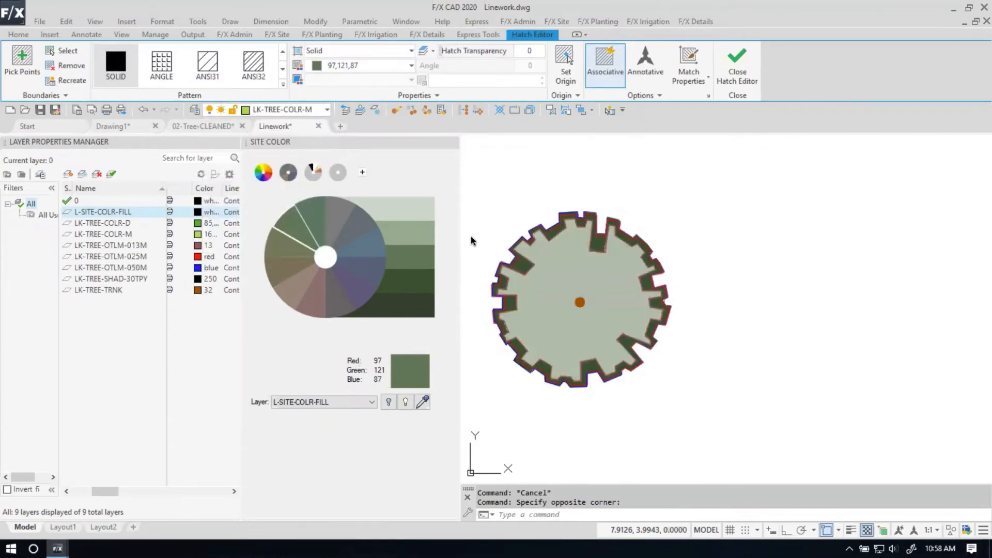
{"action": "key", "text": "Escape"}
Move the dark green hatch of the canopy's outer ring to the LK-TREE-COLR-M layer.
{"action": "scroll", "coordinate": [549, 233], "scroll_direction": "up", "scroll_amount": 2}
{"action": "left_click", "coordinate": [549, 233]}
{"action": "scroll", "coordinate": [549, 234], "scroll_direction": "up", "scroll_amount": 4}
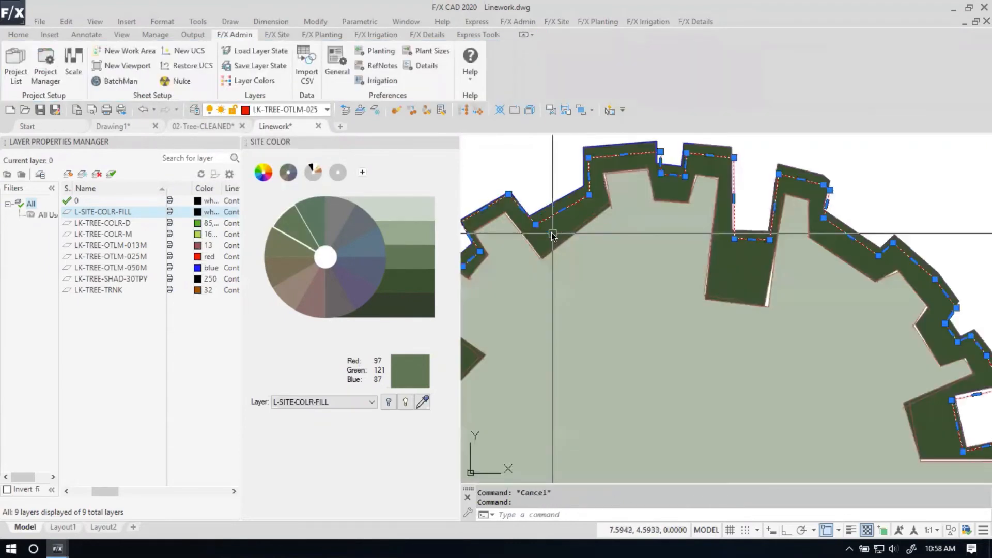
{"action": "left_click", "coordinate": [553, 233]}
{"action": "left_click", "coordinate": [286, 110]}
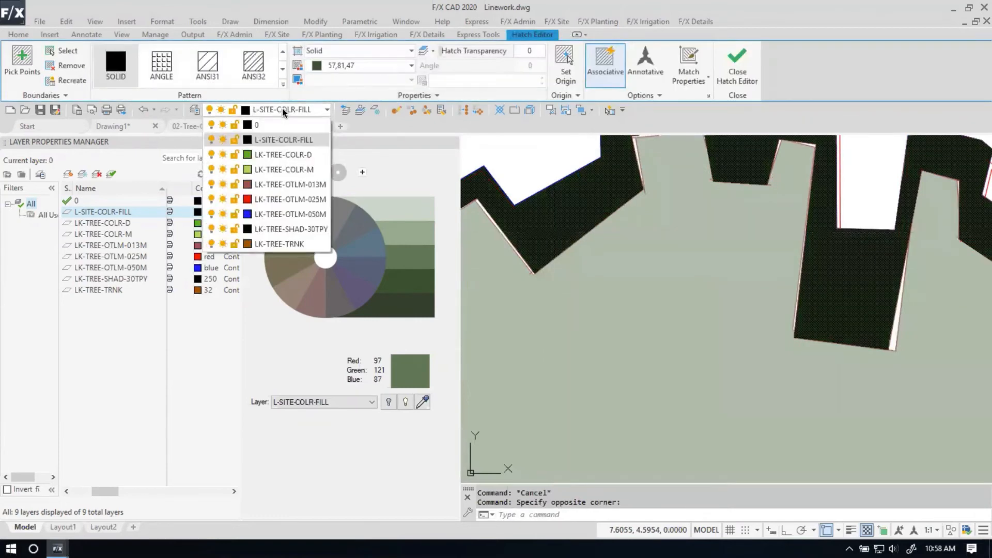
{"action": "left_click", "coordinate": [290, 170]}
{"action": "key", "text": "Escape"}
Examine the tree's canopy edges and both color fills up close and as a whole.
{"action": "scroll", "coordinate": [618, 260], "scroll_direction": "down", "scroll_amount": 8}
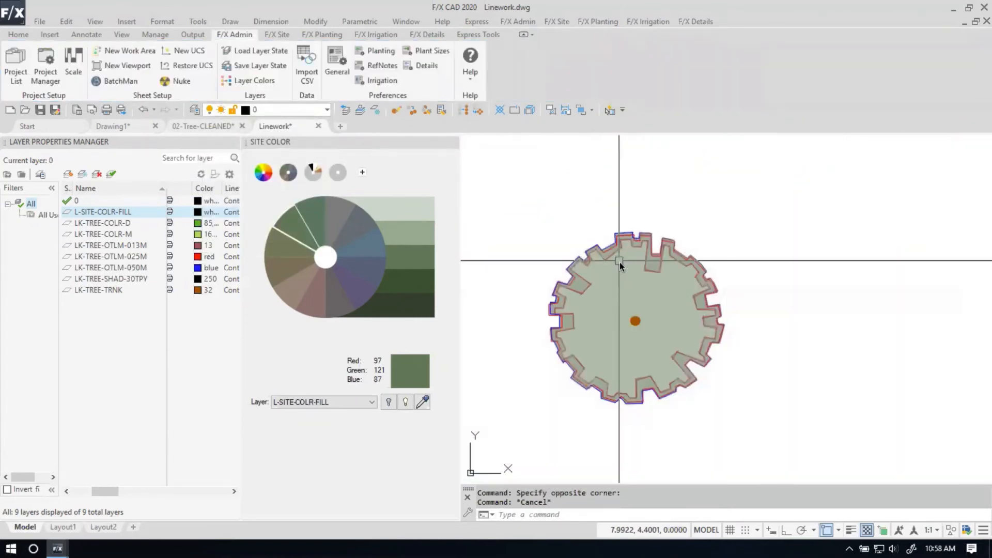
{"action": "scroll", "coordinate": [631, 288], "scroll_direction": "up", "scroll_amount": 5}
{"action": "scroll", "coordinate": [671, 269], "scroll_direction": "down", "scroll_amount": 5}
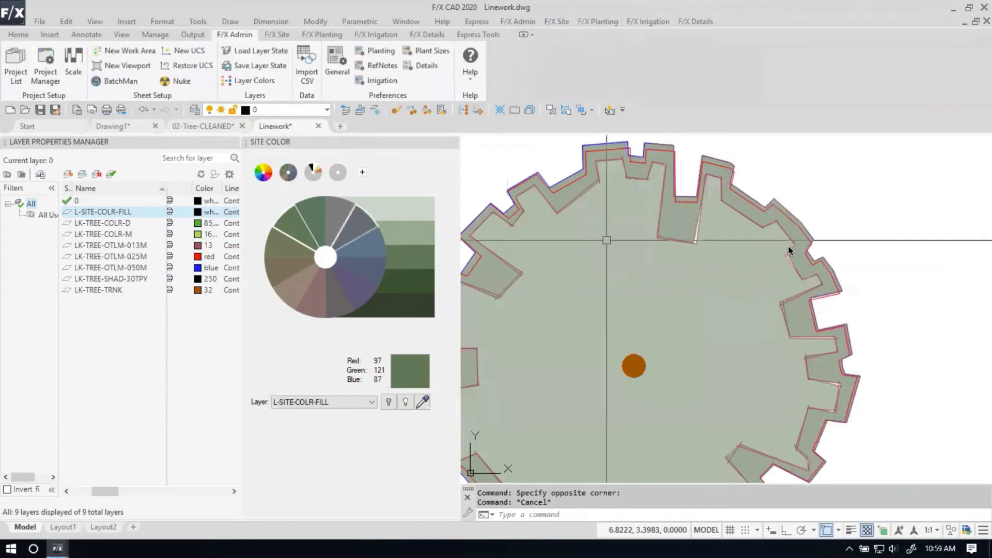
{"action": "scroll", "coordinate": [620, 305], "scroll_direction": "up", "scroll_amount": 6}
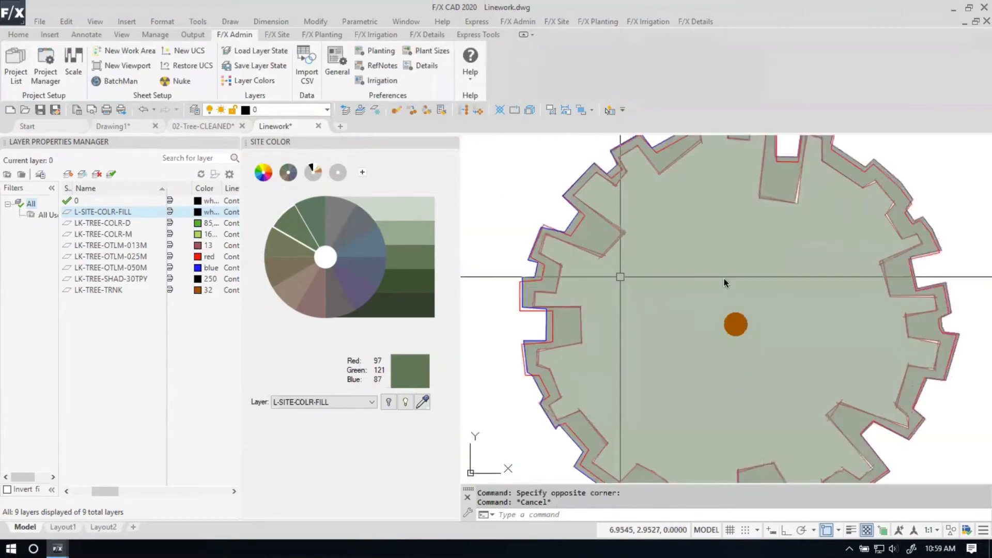
{"action": "scroll", "coordinate": [720, 293], "scroll_direction": "down", "scroll_amount": 4}
{"action": "middle_click_drag", "start_coordinate": [758, 325], "coordinate": [630, 322]}
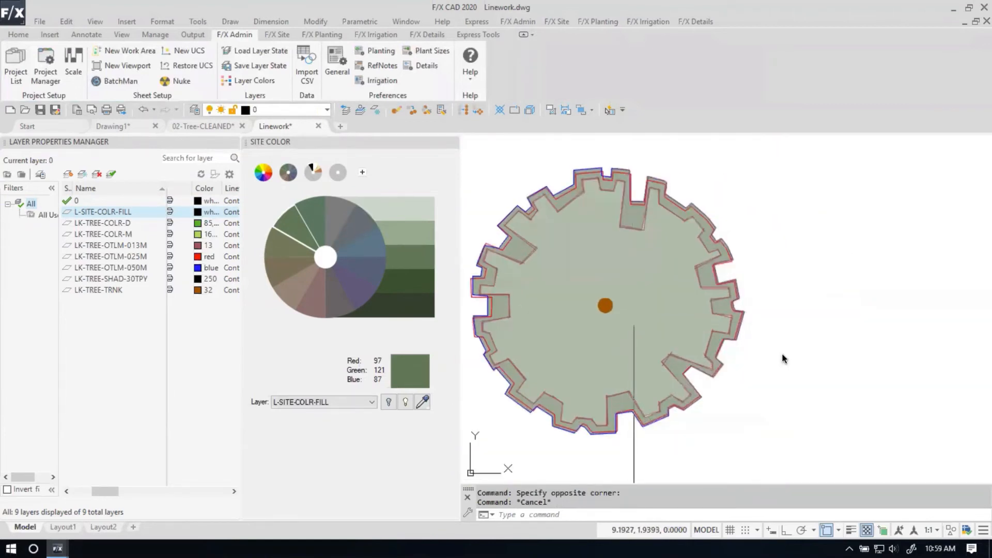
{"action": "scroll", "coordinate": [766, 349], "scroll_direction": "down", "scroll_amount": 2}
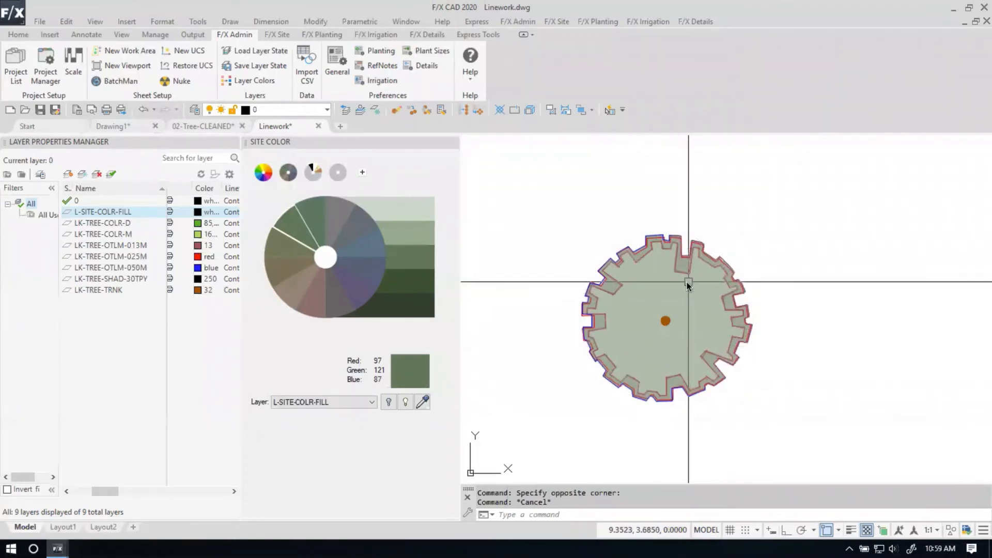
{"action": "scroll", "coordinate": [766, 357], "scroll_direction": "up", "scroll_amount": 4}
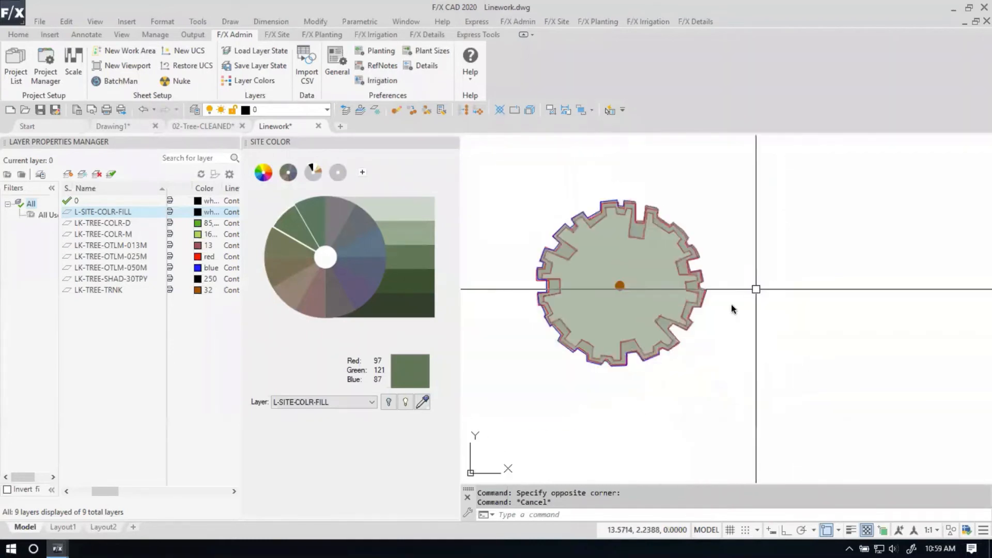
Erase the LK-TREE-OTLM-013M outline that runs along the outermost canopy edge.
{"action": "left_click", "coordinate": [701, 269]}
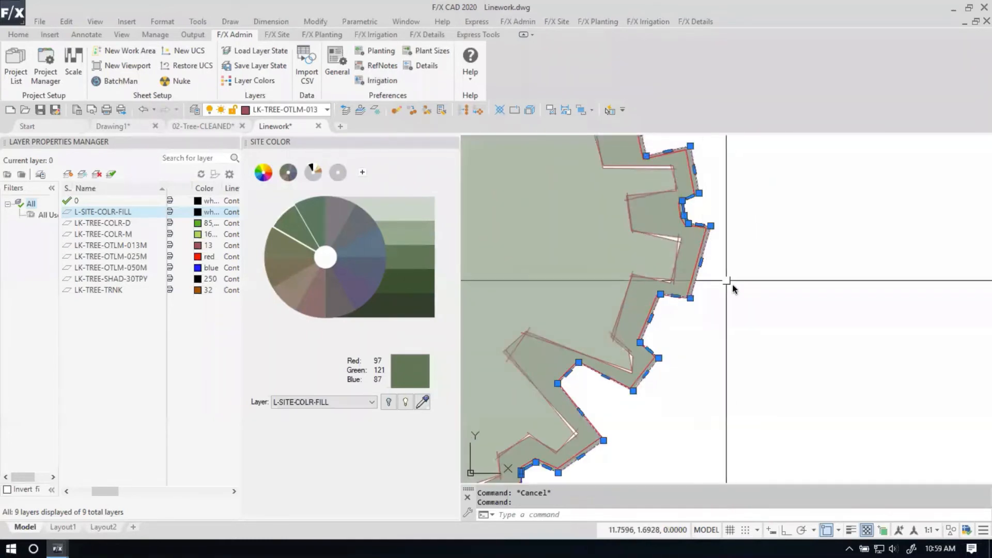
{"action": "scroll", "coordinate": [733, 287], "scroll_direction": "down", "scroll_amount": 5}
{"action": "scroll", "coordinate": [683, 345], "scroll_direction": "up", "scroll_amount": 5}
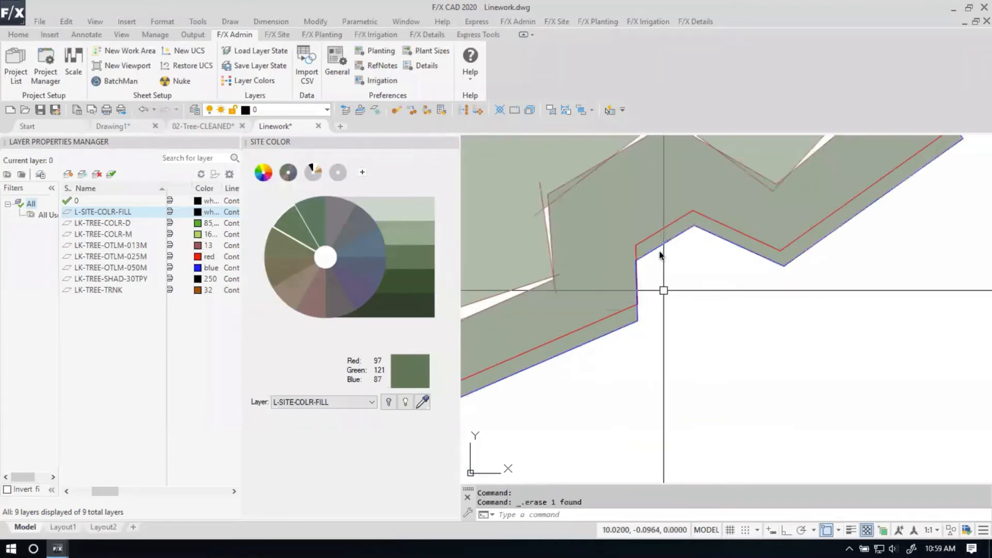
{"action": "key", "text": "Delete"}
Copy the blue LK-TREE-OTLM-050M outer canopy outline and paste it in the empty space beside the tree.
{"action": "left_click", "coordinate": [669, 271]}
{"action": "scroll", "coordinate": [672, 274], "scroll_direction": "down", "scroll_amount": 5}
{"action": "scroll", "coordinate": [675, 279], "scroll_direction": "down", "scroll_amount": 4}
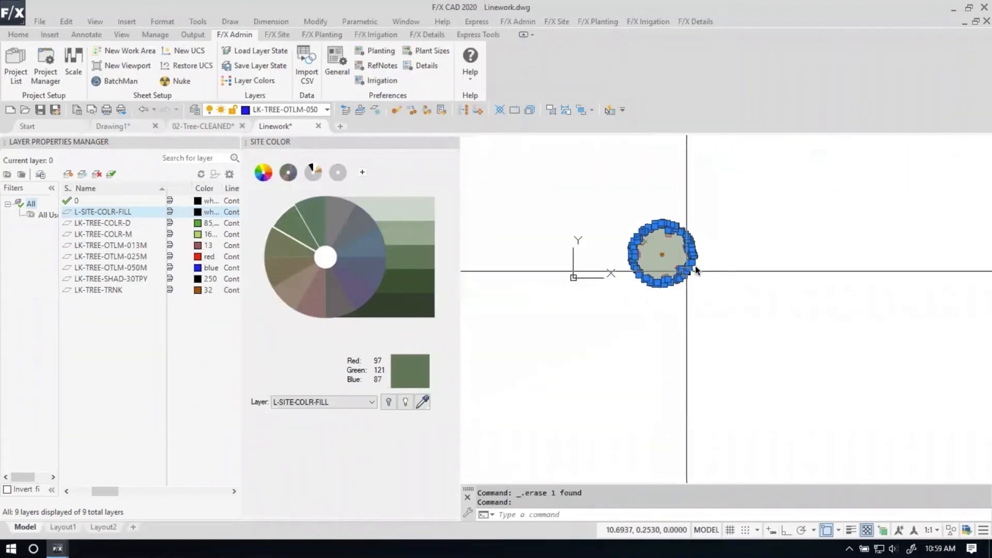
{"action": "scroll", "coordinate": [647, 334], "scroll_direction": "up", "scroll_amount": 3}
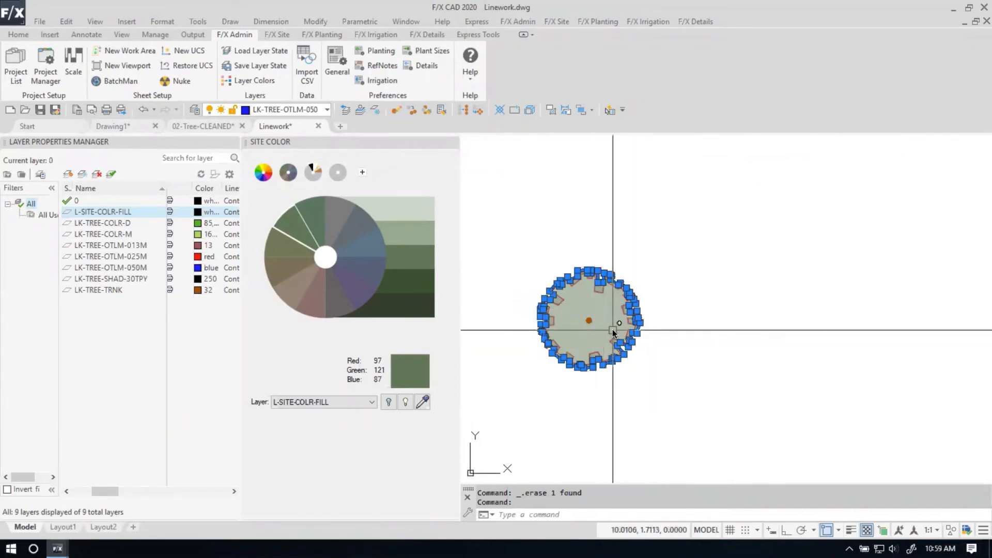
{"action": "key", "text": "ctrl+c"}
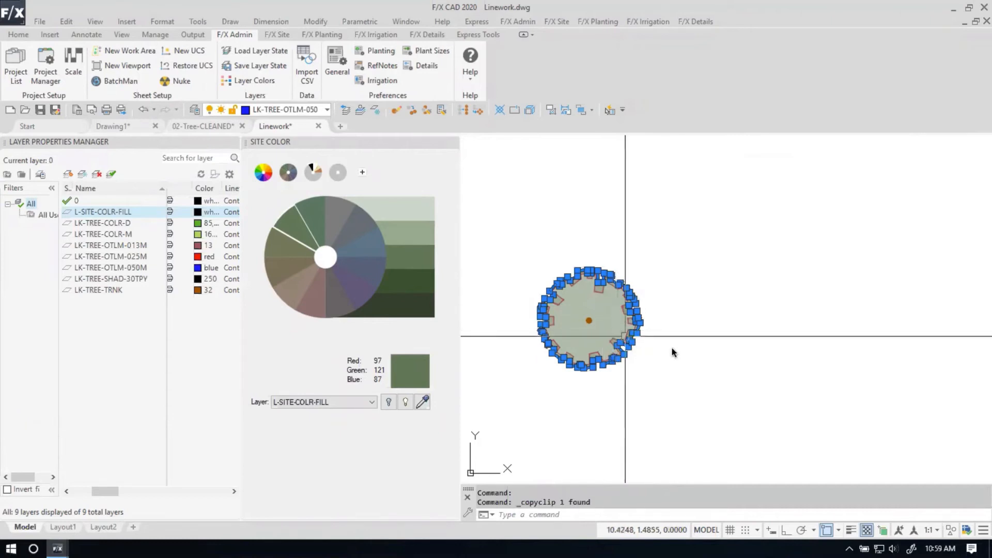
{"action": "key", "text": "ctrl+v"}
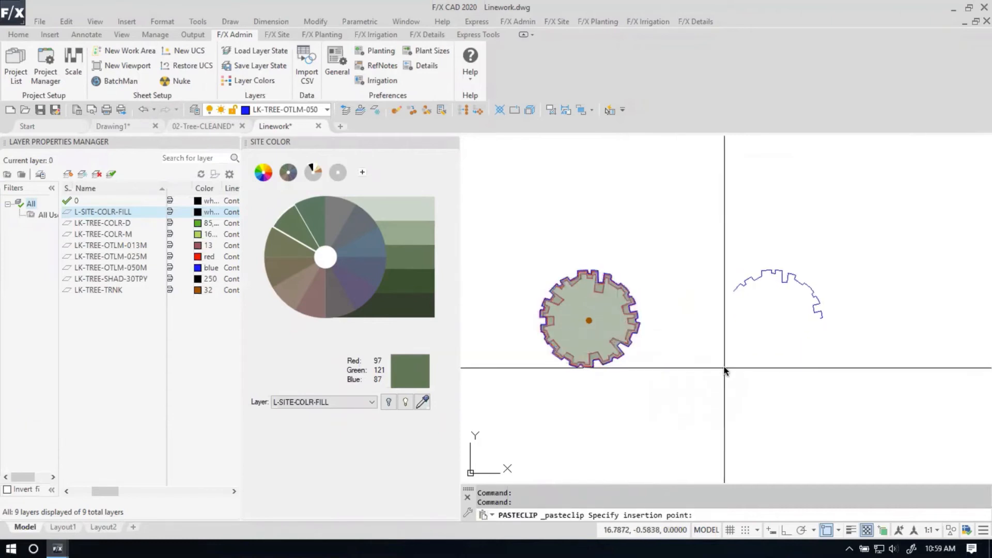
{"action": "left_click", "coordinate": [722, 367]}
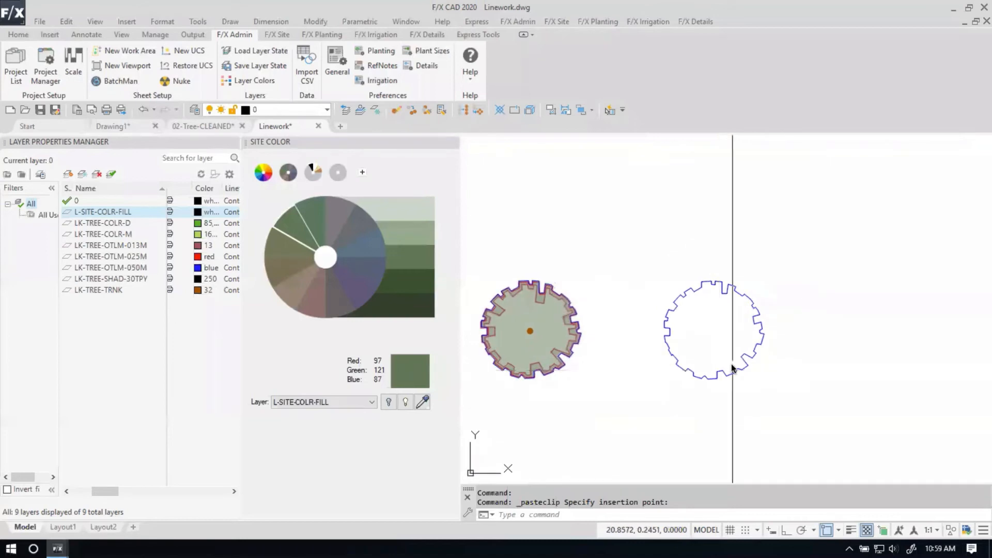
Paste a second copy of the blue canopy outline, offset sideways so that it overlaps the first copy.
{"action": "scroll", "coordinate": [731, 368], "scroll_direction": "up", "scroll_amount": 3}
{"action": "scroll", "coordinate": [731, 370], "scroll_direction": "down", "scroll_amount": 3}
{"action": "left_click", "coordinate": [720, 385]}
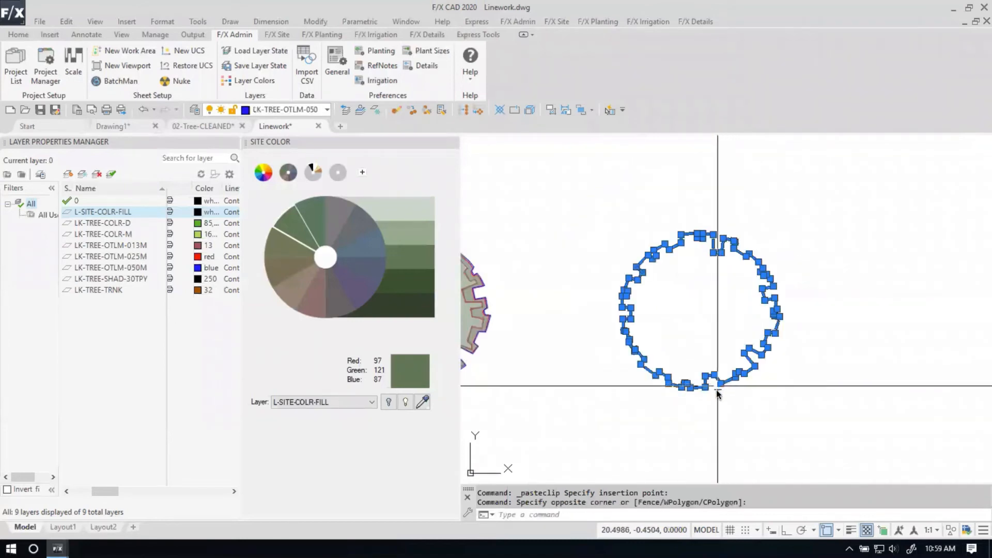
{"action": "key", "text": "Escape"}
{"action": "key", "text": "ctrl+v"}
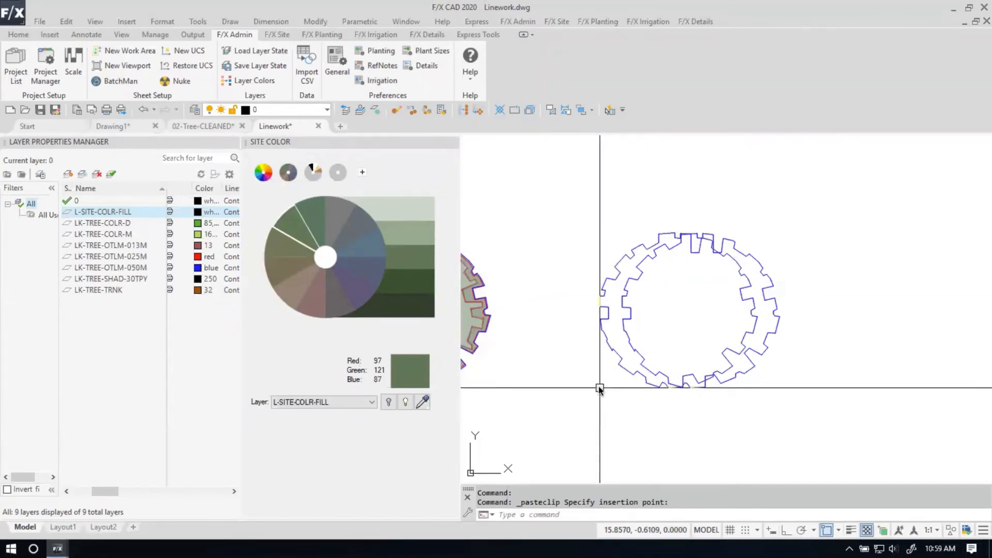
{"action": "left_click", "coordinate": [599, 388]}
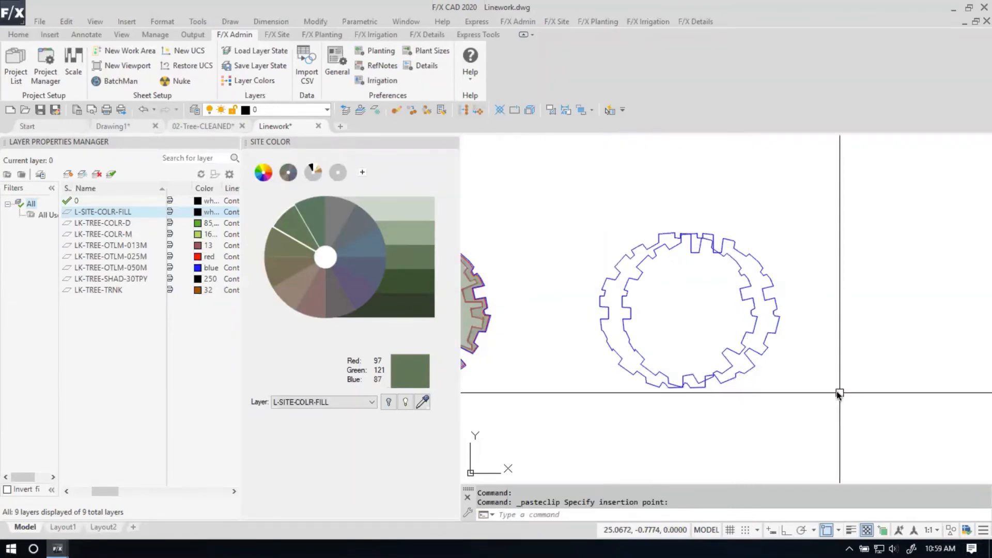
Trim the two overlapping outline copies against each other where they cross at the lower edge.
{"action": "scroll", "coordinate": [661, 377], "scroll_direction": "down", "scroll_amount": 5}
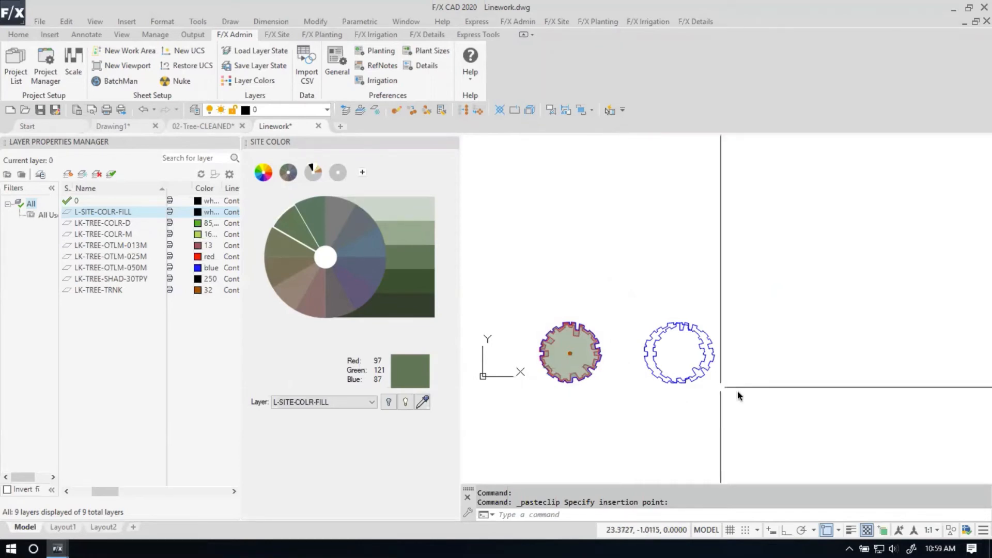
{"action": "scroll", "coordinate": [721, 387], "scroll_direction": "up", "scroll_amount": 4}
{"action": "left_click", "coordinate": [653, 287]}
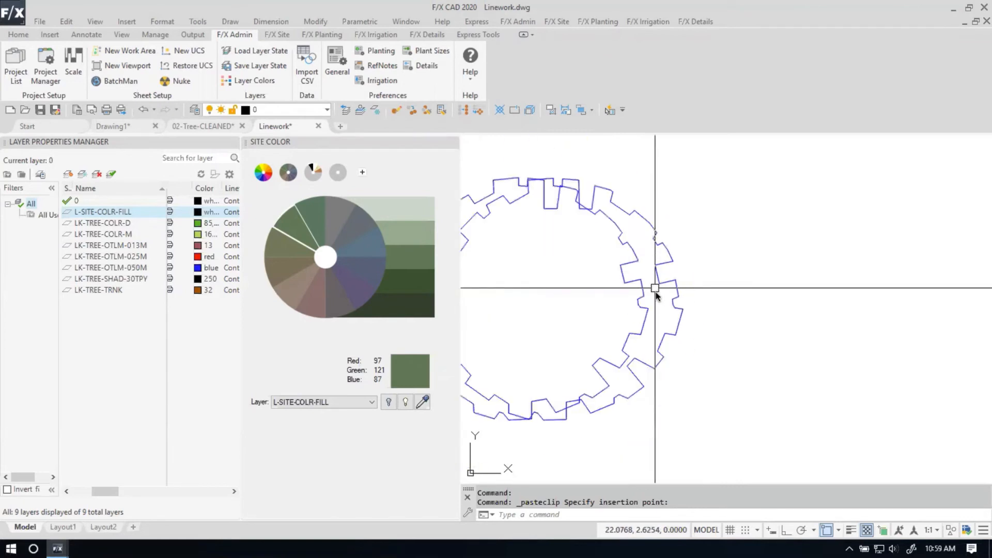
{"action": "left_click", "coordinate": [657, 373]}
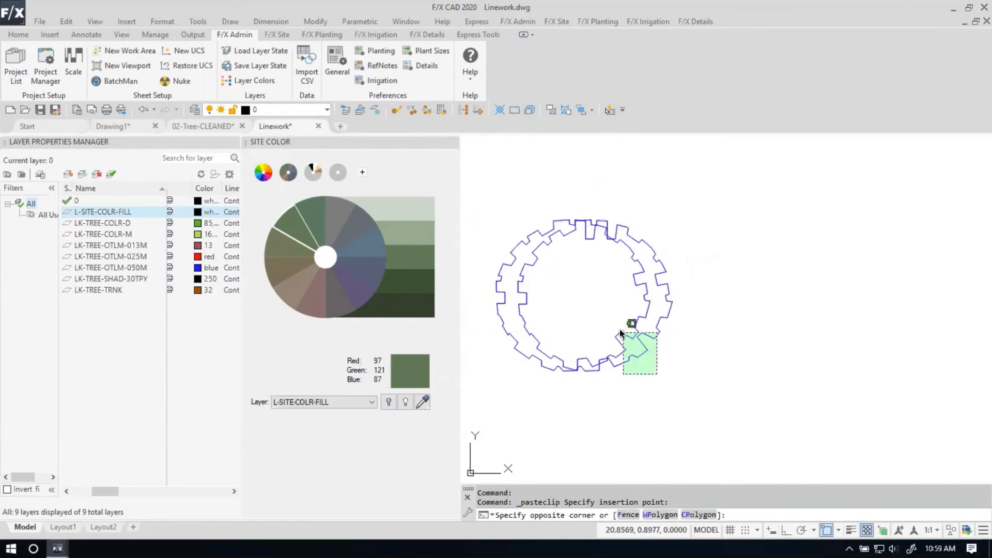
{"action": "left_click", "coordinate": [624, 336]}
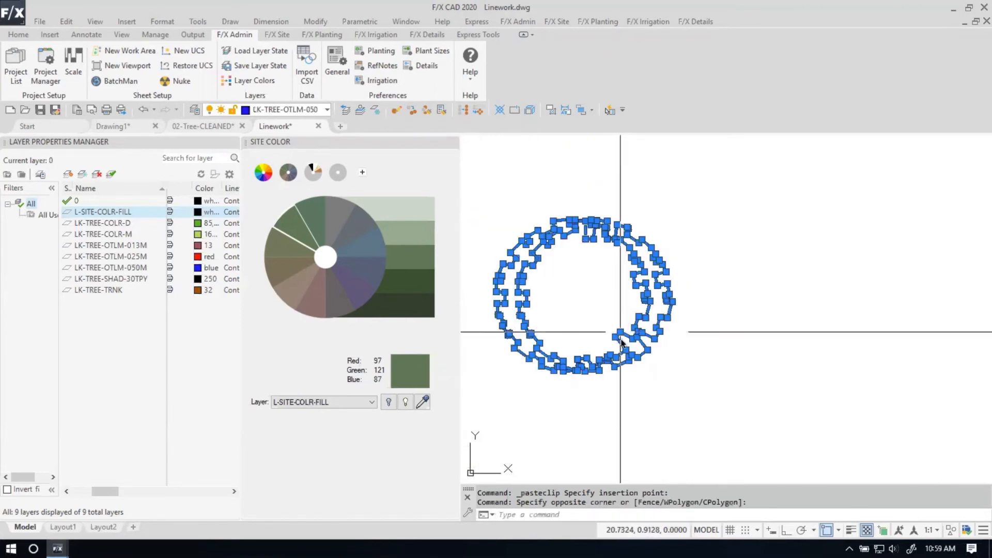
{"action": "key", "text": "Return"}
{"action": "left_click", "coordinate": [655, 342]}
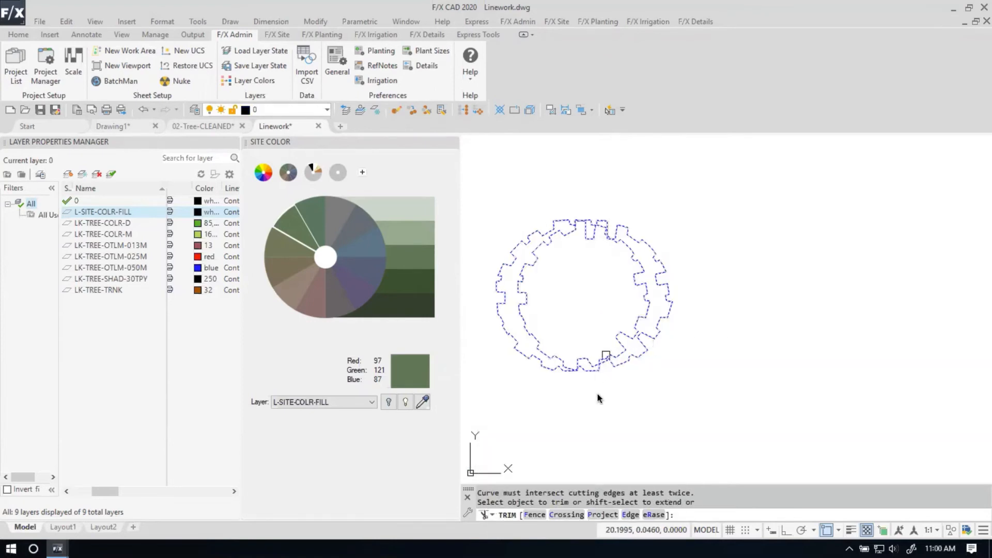
{"action": "scroll", "coordinate": [572, 380], "scroll_direction": "up", "scroll_amount": 6}
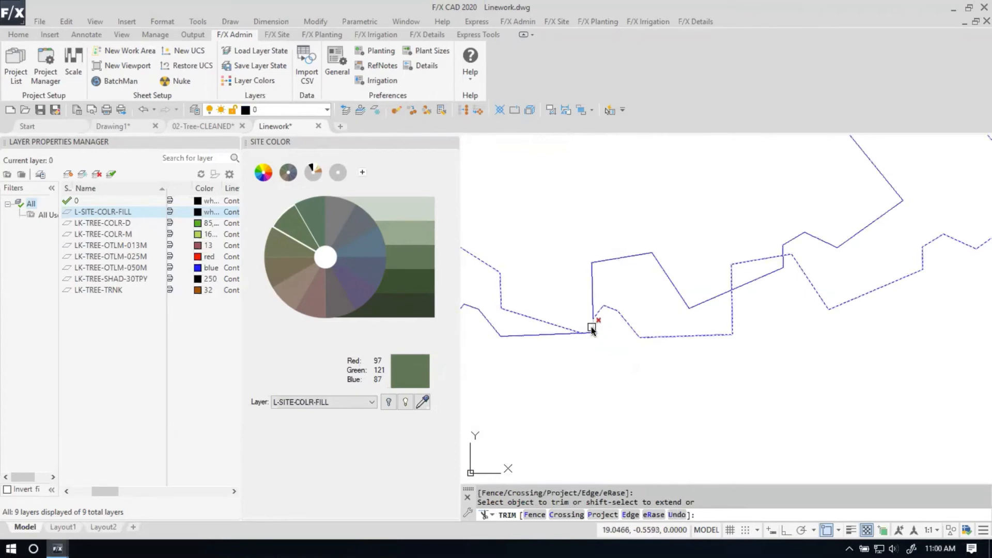
{"action": "left_click", "coordinate": [591, 327]}
Trim the overlapping outline copies where they cross at the upper edge.
{"action": "scroll", "coordinate": [605, 335], "scroll_direction": "down", "scroll_amount": 5}
{"action": "mouse_move", "coordinate": [624, 259]}
{"action": "middle_mouse_down"}
{"action": "mouse_move", "coordinate": [616, 328]}
{"action": "mouse_move", "coordinate": [597, 336]}
{"action": "middle_mouse_up"}
{"action": "scroll", "coordinate": [594, 184], "scroll_direction": "up", "scroll_amount": 3}
{"action": "scroll", "coordinate": [567, 164], "scroll_direction": "up", "scroll_amount": 3}
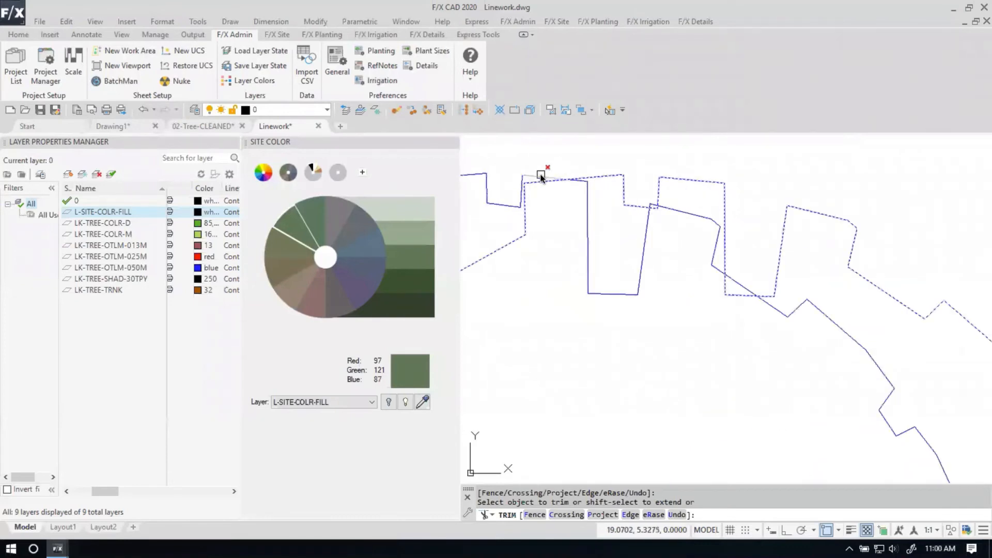
{"action": "scroll", "coordinate": [536, 182], "scroll_direction": "down", "scroll_amount": 6}
{"action": "key", "text": "Escape"}
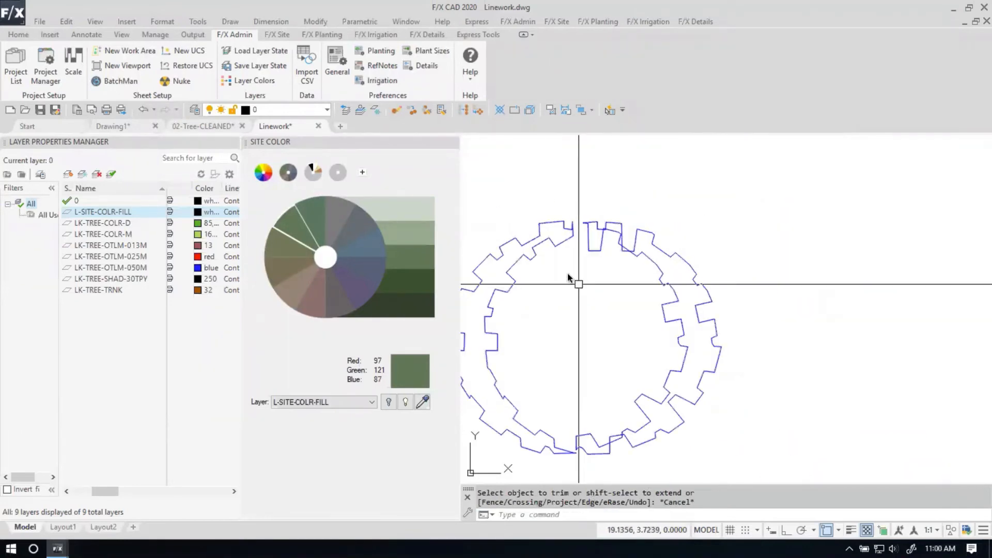
Erase the left-hand arcs of both outline copies, keeping the right-hand crescent.
{"action": "left_click", "coordinate": [572, 280]}
{"action": "left_click", "coordinate": [536, 208]}
{"action": "key", "text": "Delete"}
{"action": "scroll", "coordinate": [609, 373], "scroll_direction": "down", "scroll_amount": 4}
{"action": "middle_click_drag", "start_coordinate": [626, 368], "coordinate": [661, 347]}
{"action": "scroll", "coordinate": [698, 339], "scroll_direction": "up", "scroll_amount": 4}
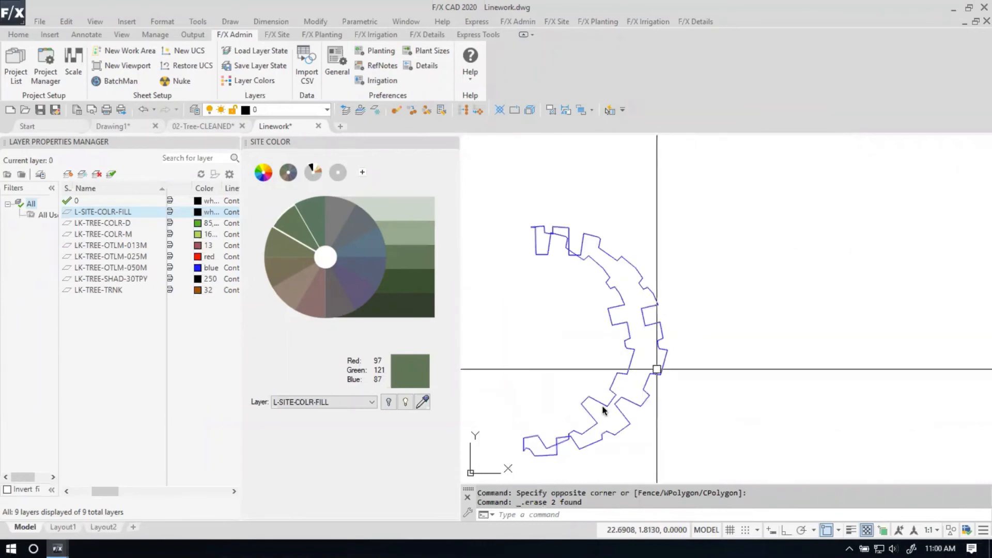
{"action": "scroll", "coordinate": [568, 438], "scroll_direction": "up", "scroll_amount": 5}
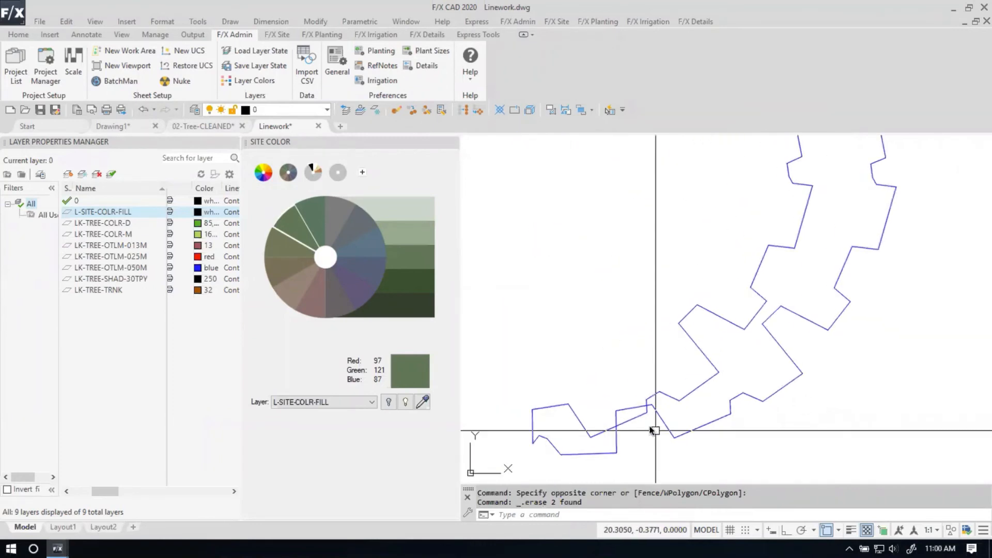
Trim the leftover overlapping segments where the two crescent outlines cross near the lower tip.
{"action": "left_click", "coordinate": [649, 429]}
{"action": "key", "text": "Escape"}
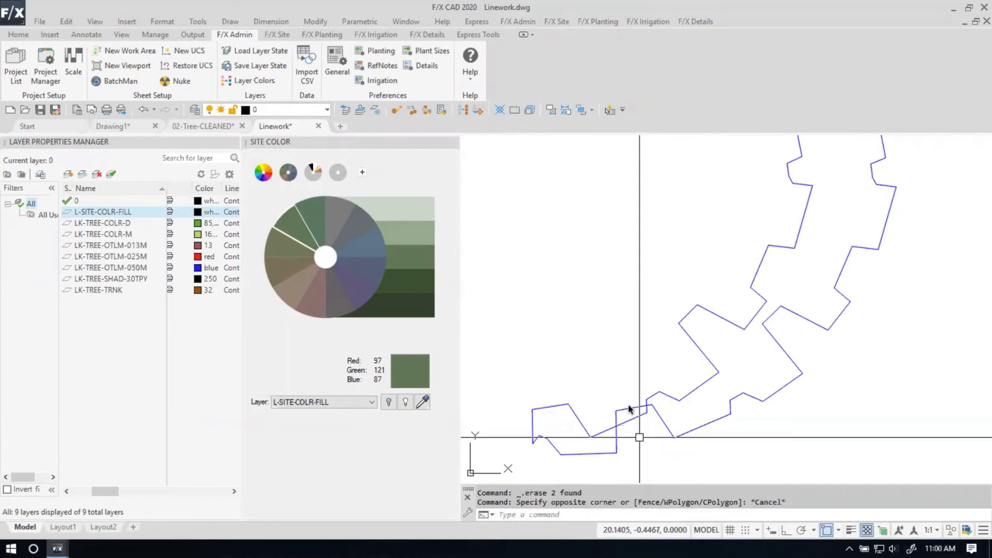
{"action": "left_click", "coordinate": [640, 437]}
{"action": "left_click", "coordinate": [629, 406]}
{"action": "type", "text": "tr"}
{"action": "key", "text": "Return"}
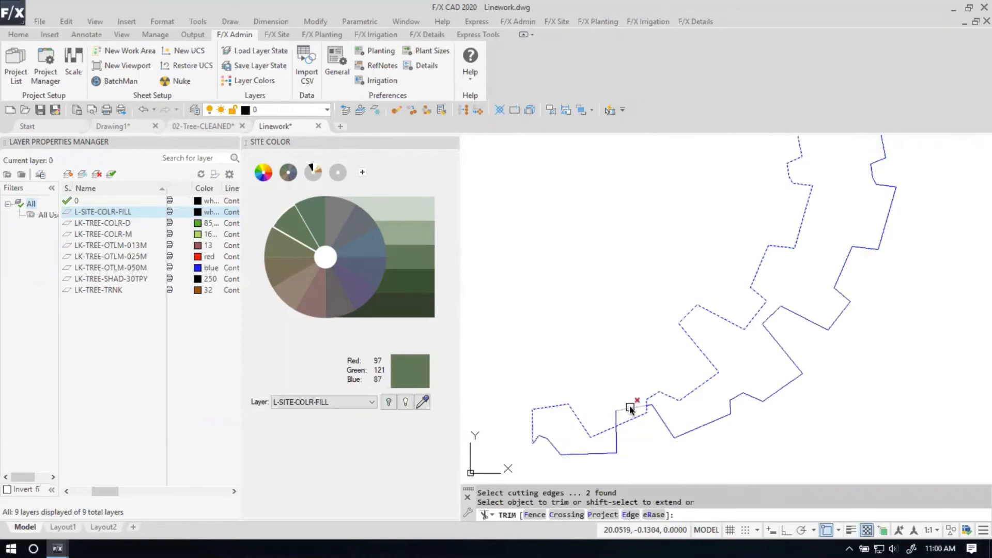
{"action": "scroll", "coordinate": [645, 414], "scroll_direction": "up", "scroll_amount": 2}
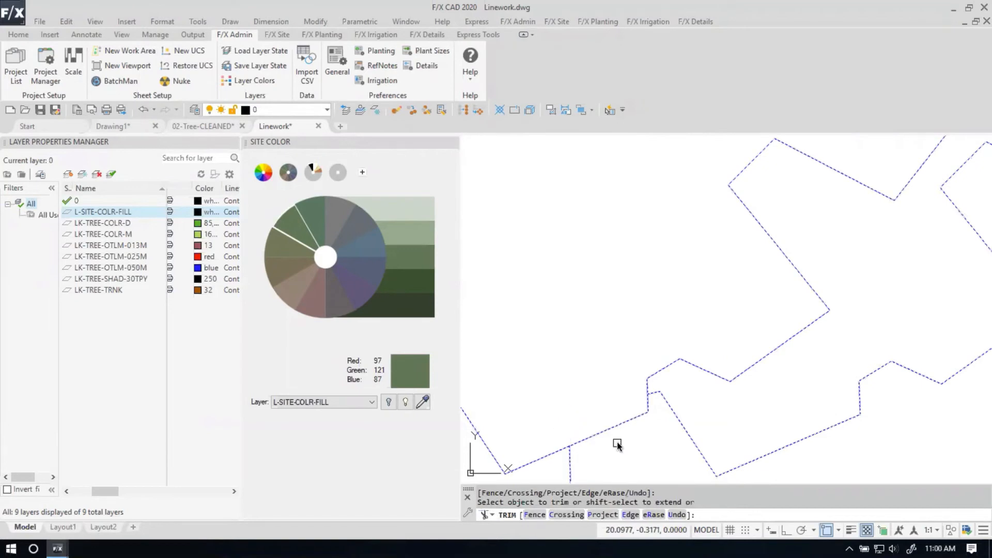
{"action": "key", "text": "Escape"}
Trim the leftover overlapping segments where the two crescent outlines cross near the upper tip.
{"action": "scroll", "coordinate": [629, 403], "scroll_direction": "down", "scroll_amount": 3}
{"action": "scroll", "coordinate": [641, 243], "scroll_direction": "up", "scroll_amount": 4}
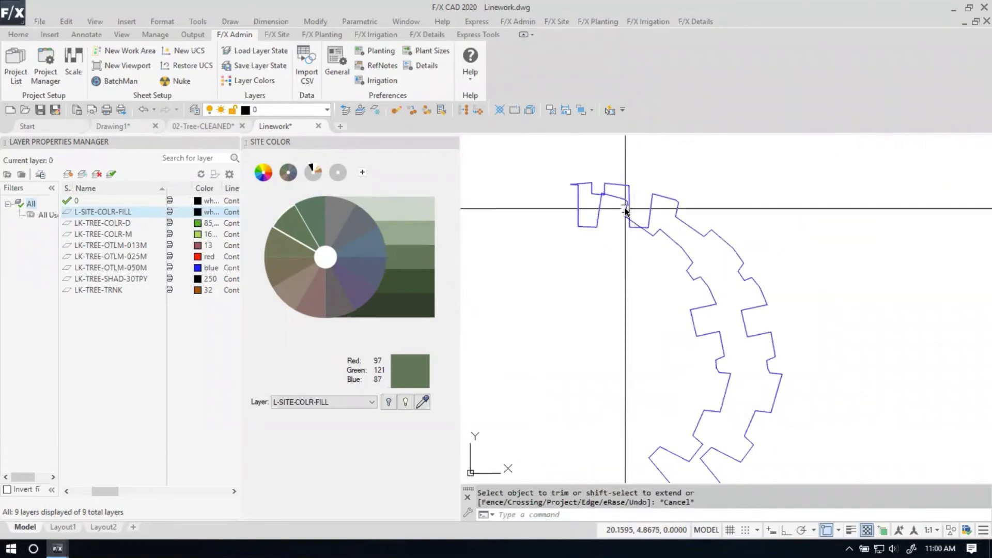
{"action": "left_click", "coordinate": [661, 258]}
{"action": "left_click", "coordinate": [523, 149]}
{"action": "type", "text": "tr"}
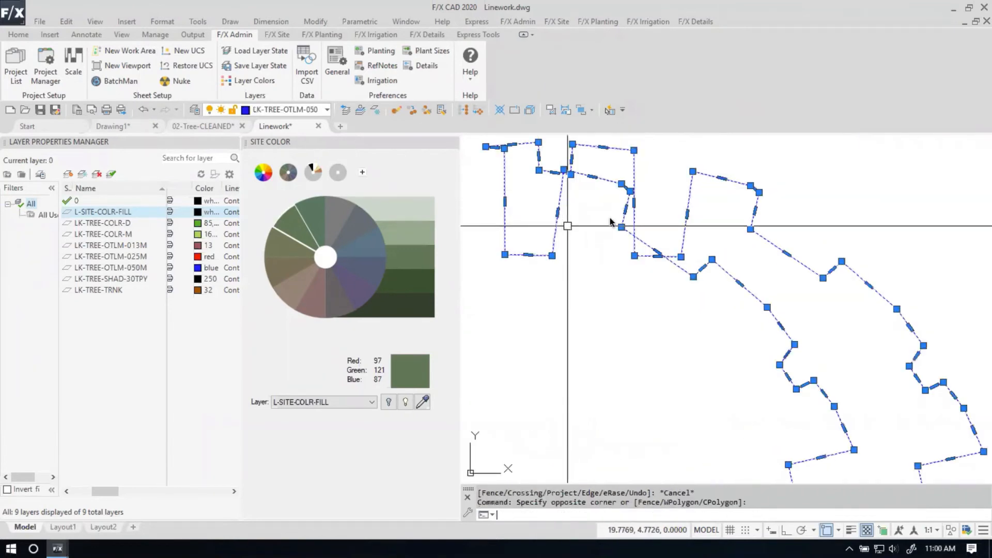
{"action": "key", "text": "Return"}
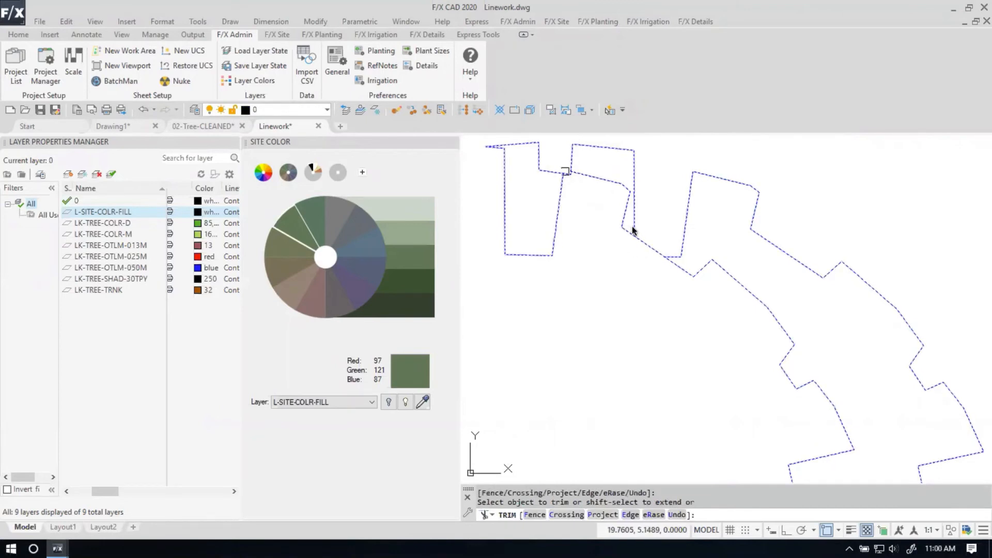
{"action": "key", "text": "Escape"}
Assign all the crescent outline pieces to the layer LK-TREE-SHAD-30TPY.
{"action": "scroll", "coordinate": [632, 229], "scroll_direction": "down", "scroll_amount": 3}
{"action": "scroll", "coordinate": [690, 291], "scroll_direction": "up", "scroll_amount": 2}
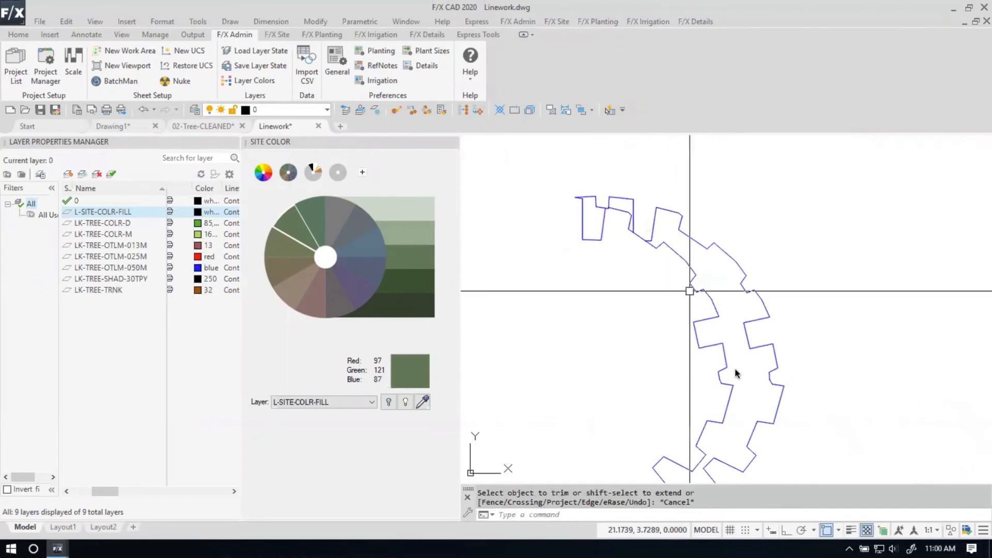
{"action": "scroll", "coordinate": [736, 372], "scroll_direction": "down", "scroll_amount": 3}
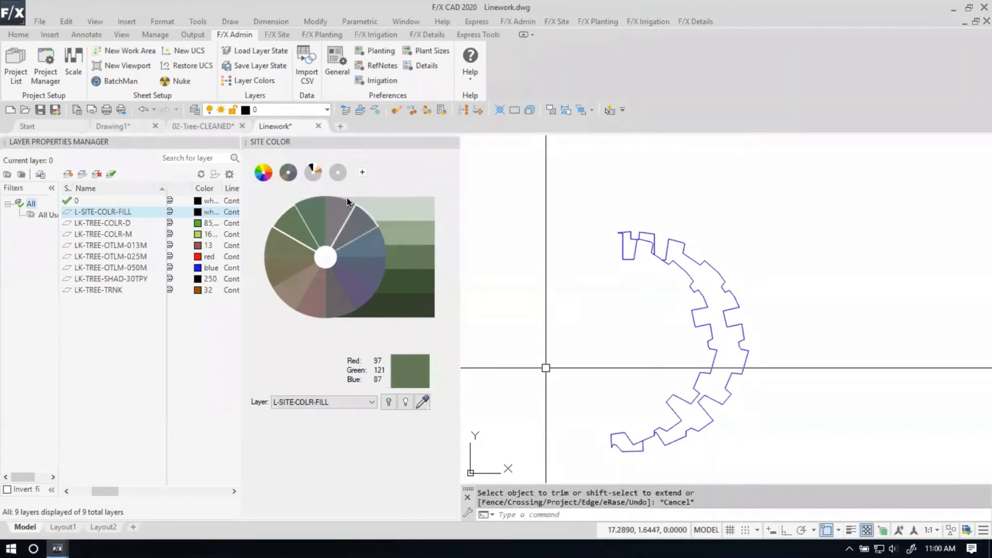
{"action": "left_click", "coordinate": [132, 280]}
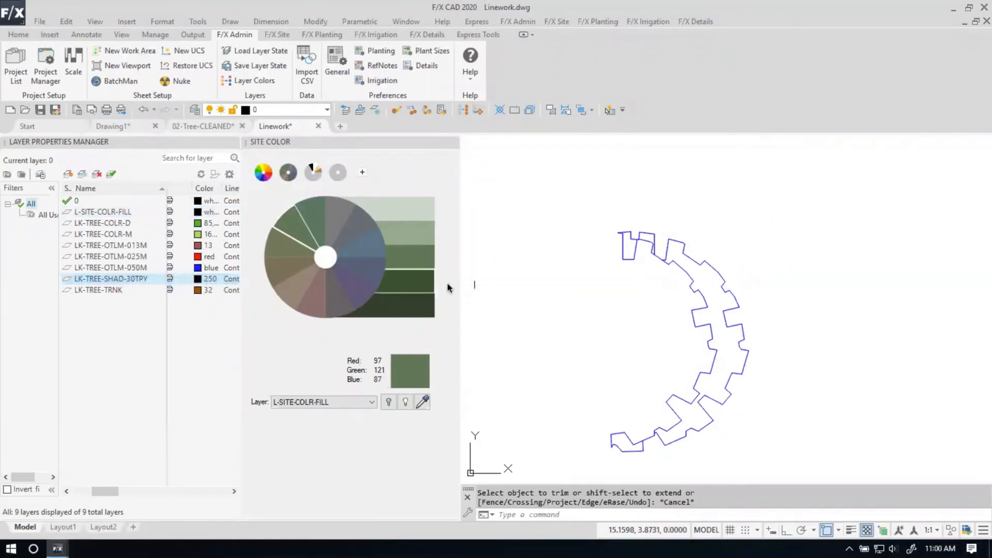
{"action": "left_click", "coordinate": [815, 466]}
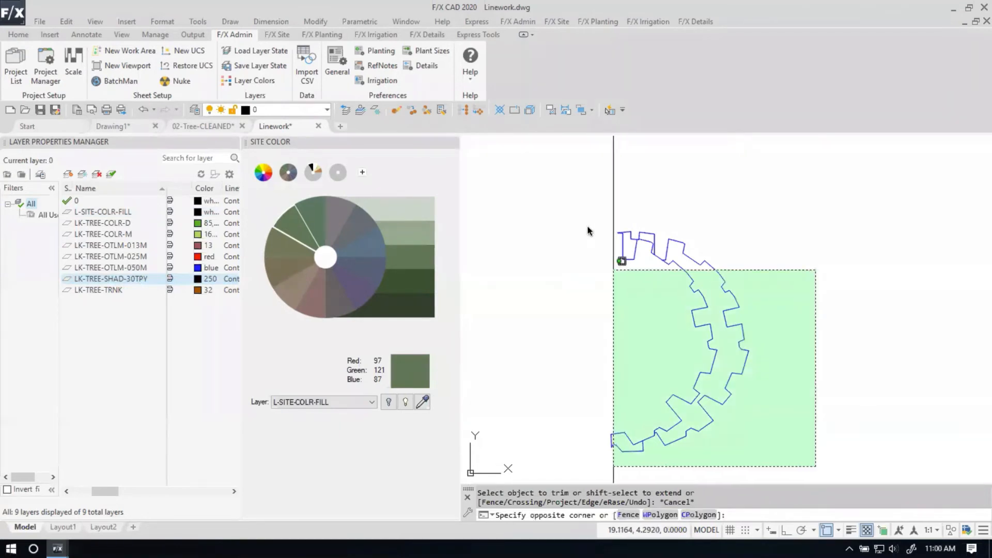
{"action": "left_click", "coordinate": [577, 210]}
{"action": "left_click", "coordinate": [303, 111]}
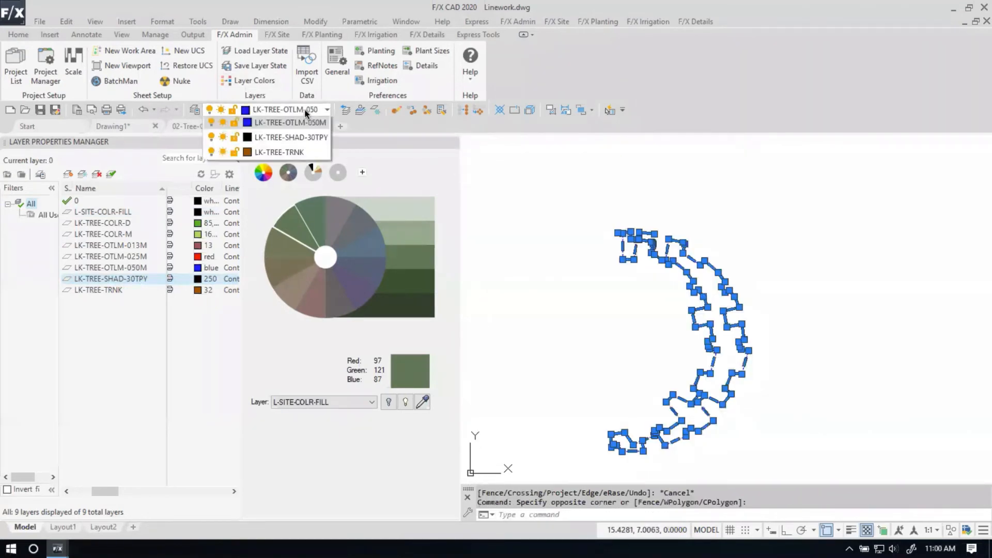
{"action": "left_click", "coordinate": [300, 227]}
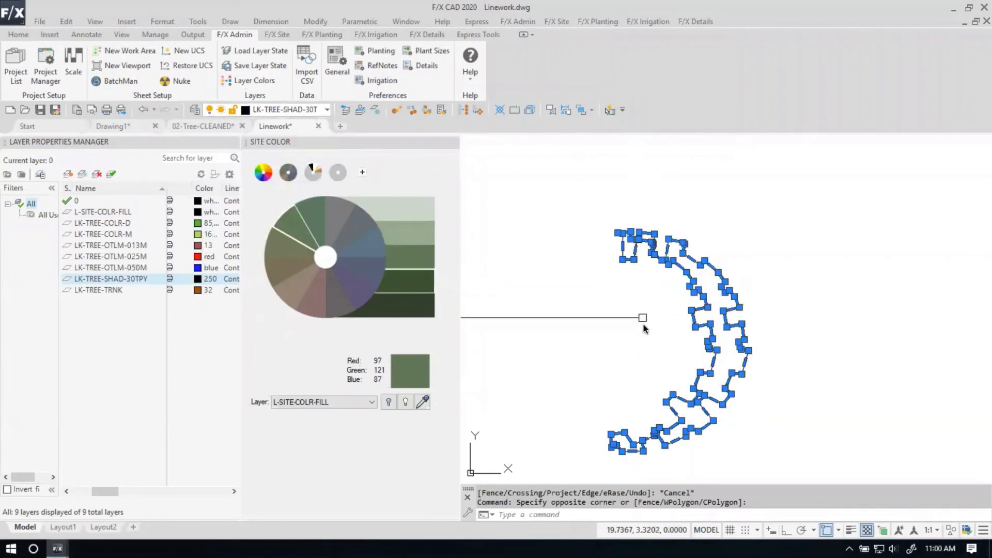
{"action": "key", "text": "Escape"}
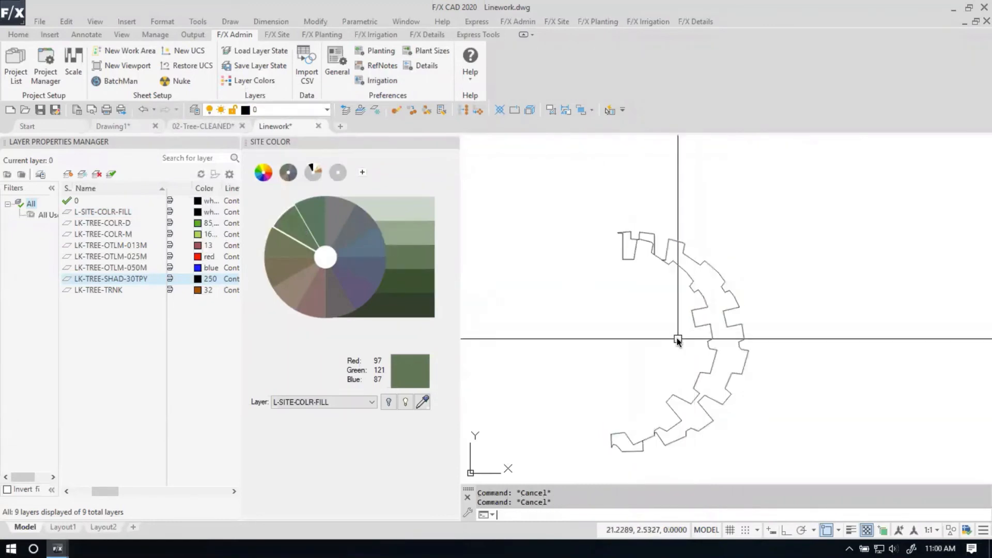
Fill the crescent's closed areas with a solid hatch colored ByLayer by picking internal points.
{"action": "key", "text": "Return"}
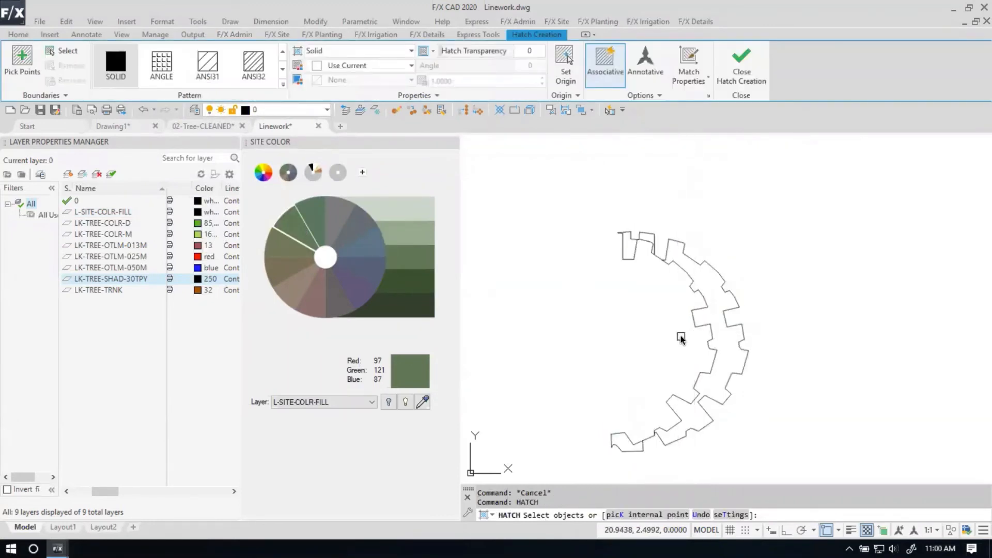
{"action": "left_click", "coordinate": [393, 66]}
{"action": "left_click", "coordinate": [354, 82]}
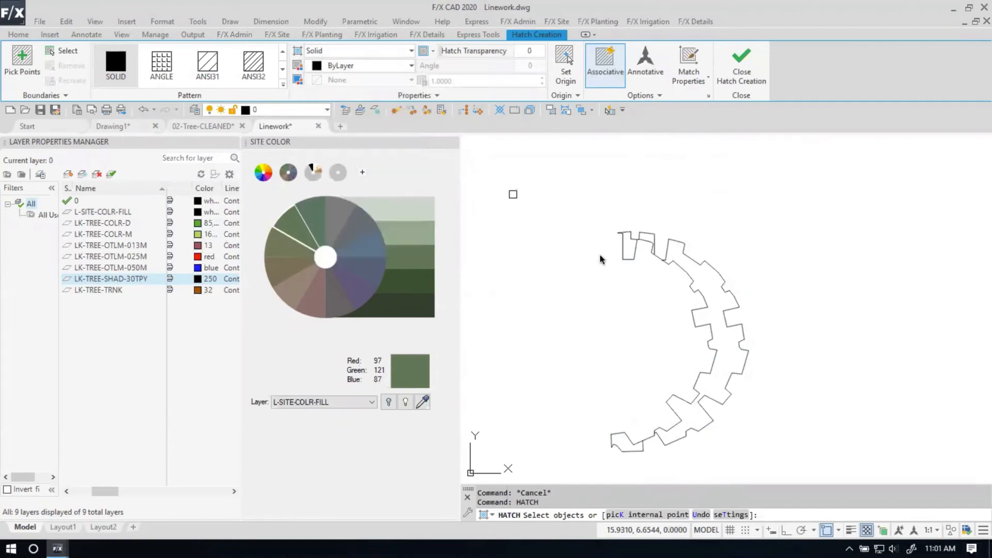
{"action": "left_click", "coordinate": [704, 282]}
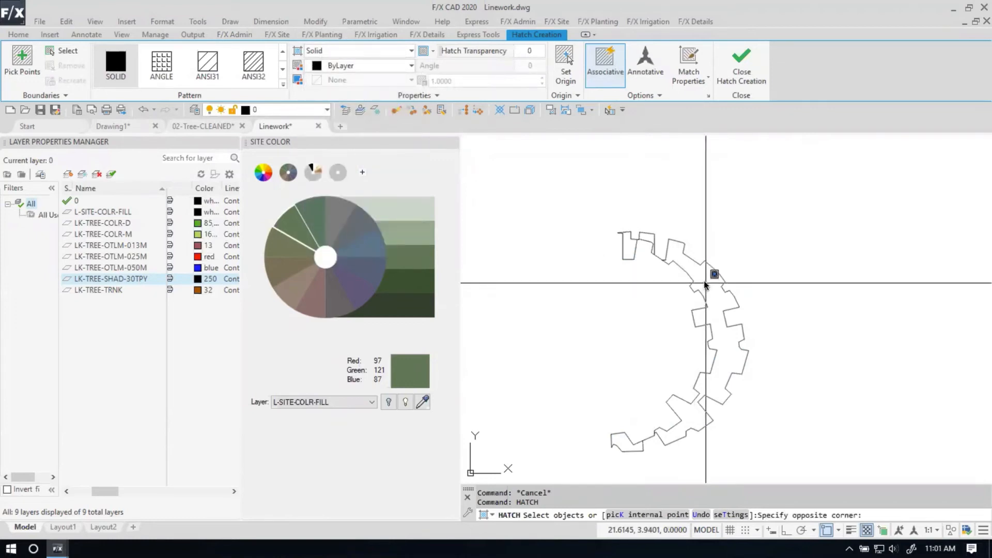
{"action": "left_click", "coordinate": [629, 230]}
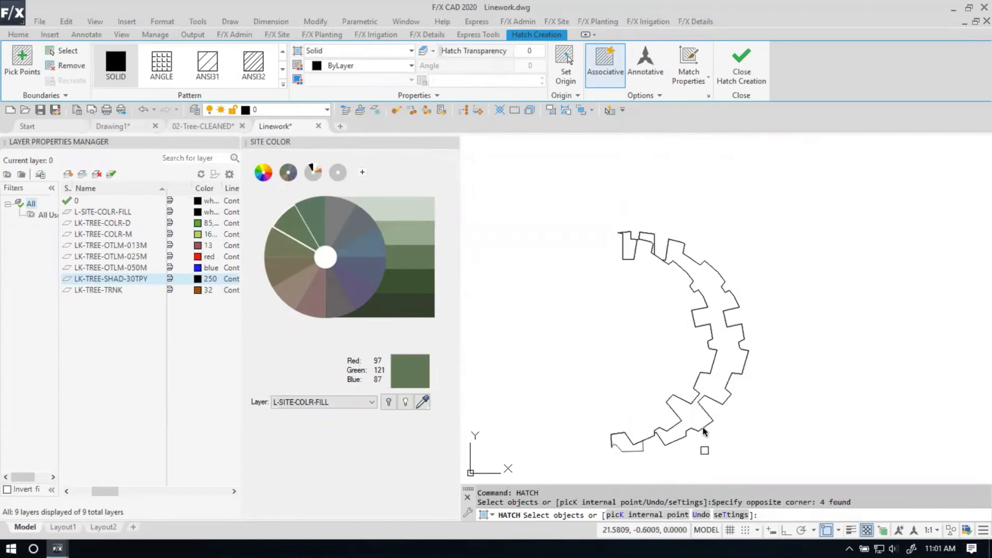
{"action": "key", "text": "k"}
{"action": "key", "text": "Return"}
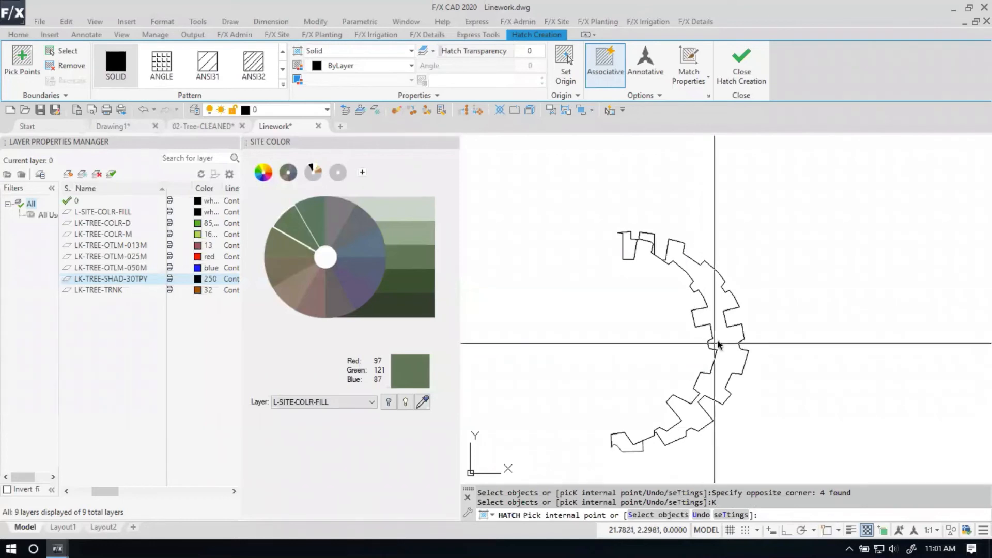
{"action": "left_click", "coordinate": [720, 336]}
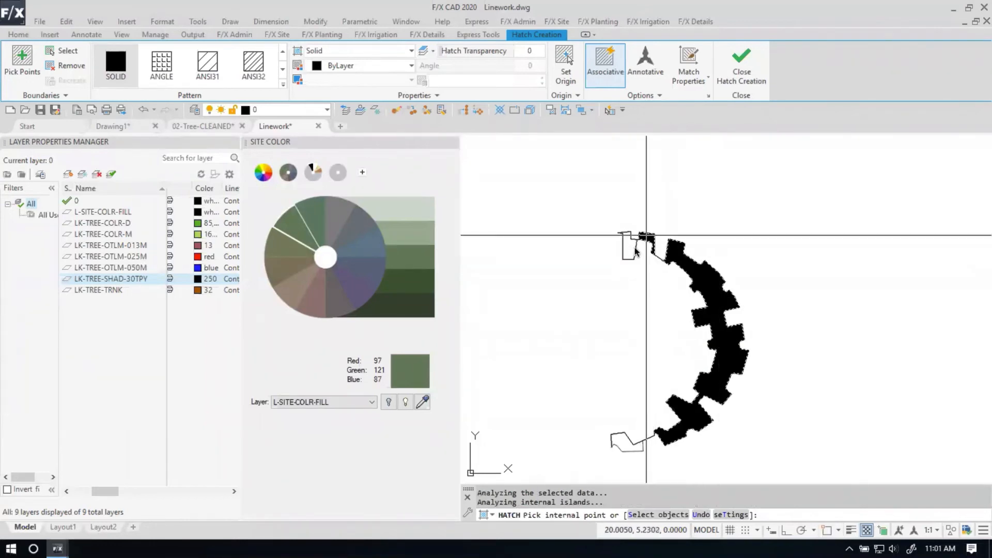
{"action": "left_click", "coordinate": [629, 247]}
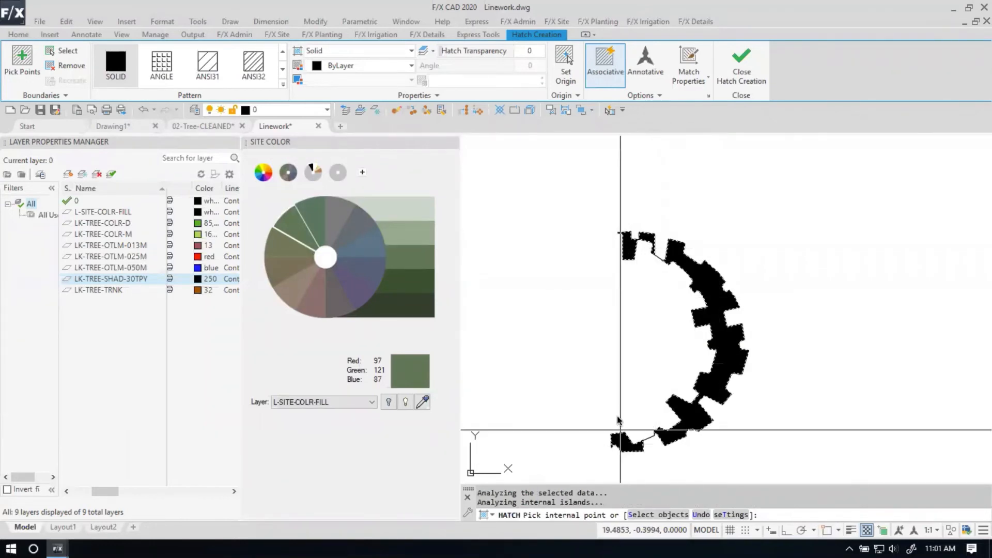
{"action": "key", "text": "Escape"}
Move the hatched crescent onto the tree, matching the corner of its upper tooth to the same corner of the blue canopy outline.
{"action": "scroll", "coordinate": [620, 419], "scroll_direction": "down", "scroll_amount": 2}
{"action": "middle_click_drag", "start_coordinate": [629, 414], "coordinate": [689, 369]}
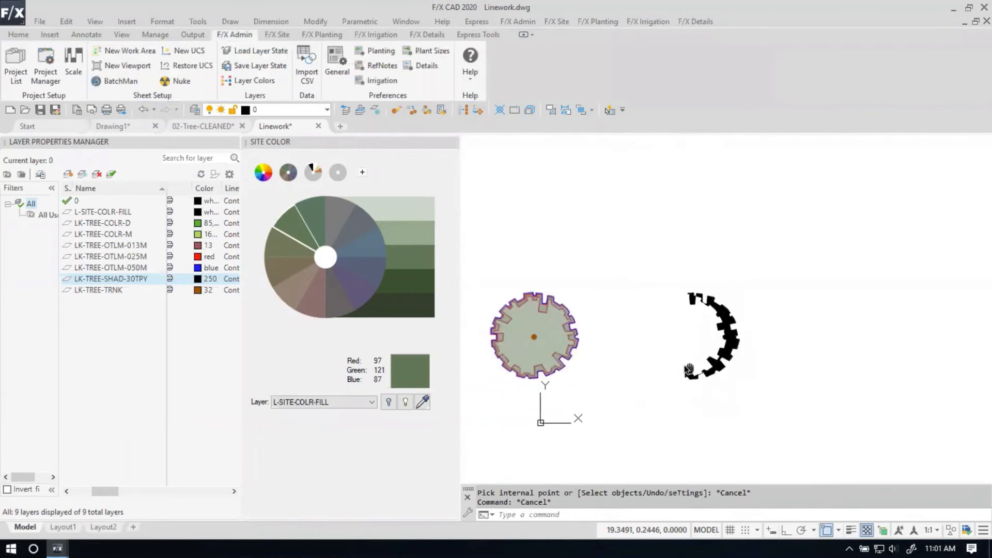
{"action": "left_click", "coordinate": [673, 253]}
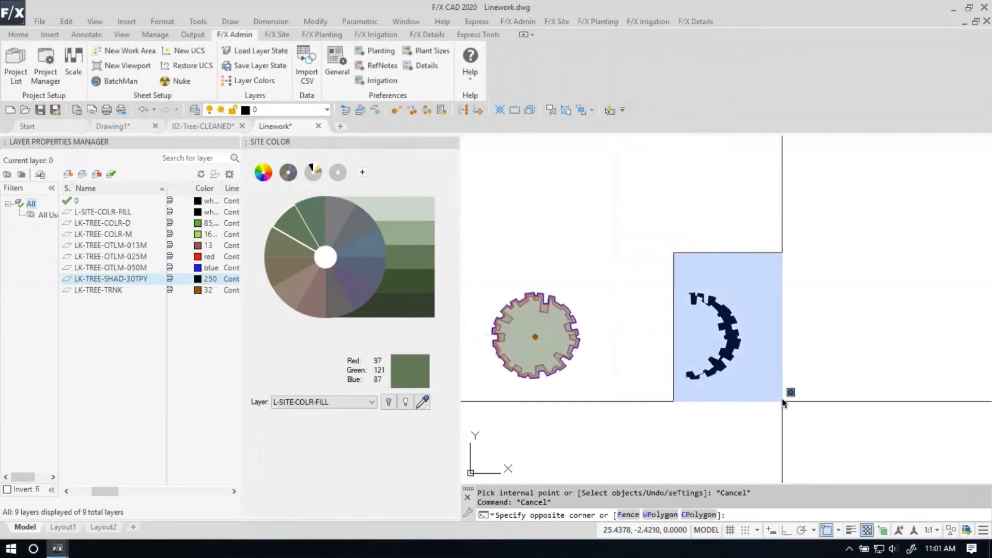
{"action": "left_click", "coordinate": [783, 401]}
{"action": "type", "text": "m"}
{"action": "key", "text": "Return"}
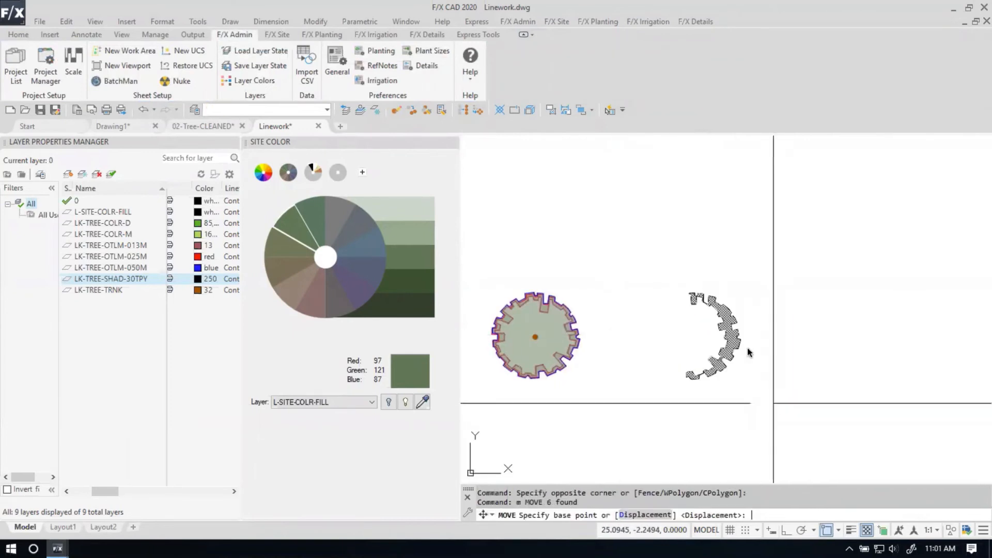
{"action": "scroll", "coordinate": [672, 308], "scroll_direction": "up", "scroll_amount": 5}
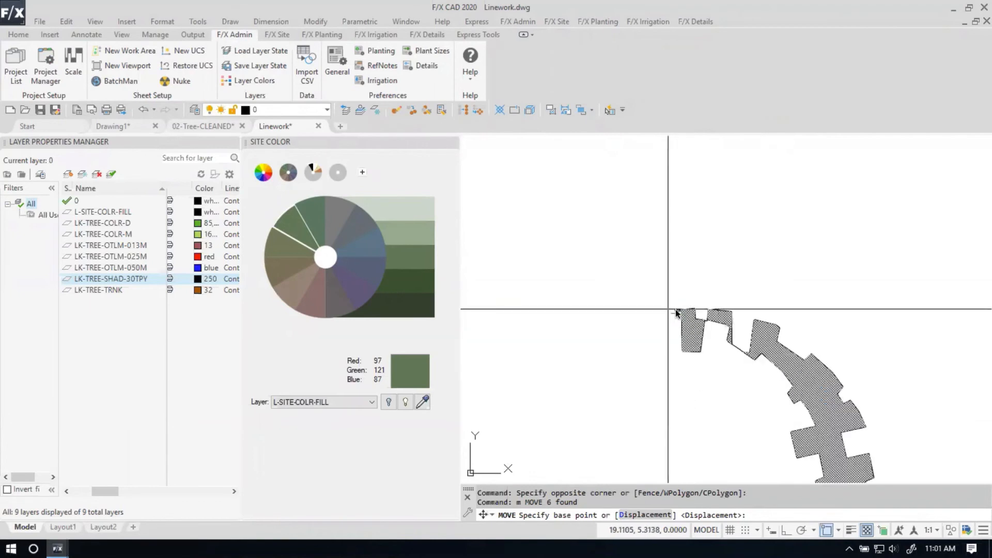
{"action": "scroll", "coordinate": [668, 309], "scroll_direction": "down", "scroll_amount": 8}
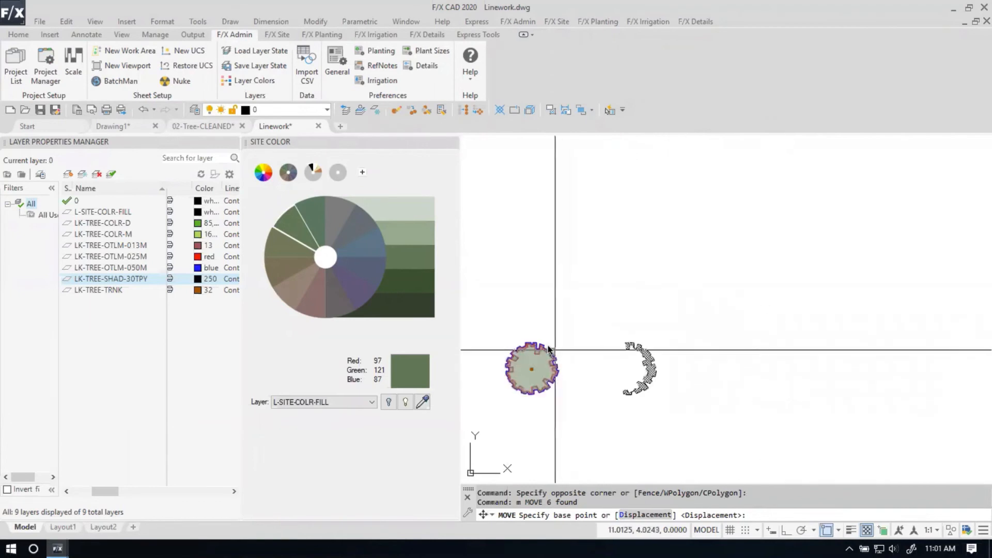
{"action": "scroll", "coordinate": [657, 346], "scroll_direction": "up", "scroll_amount": 7}
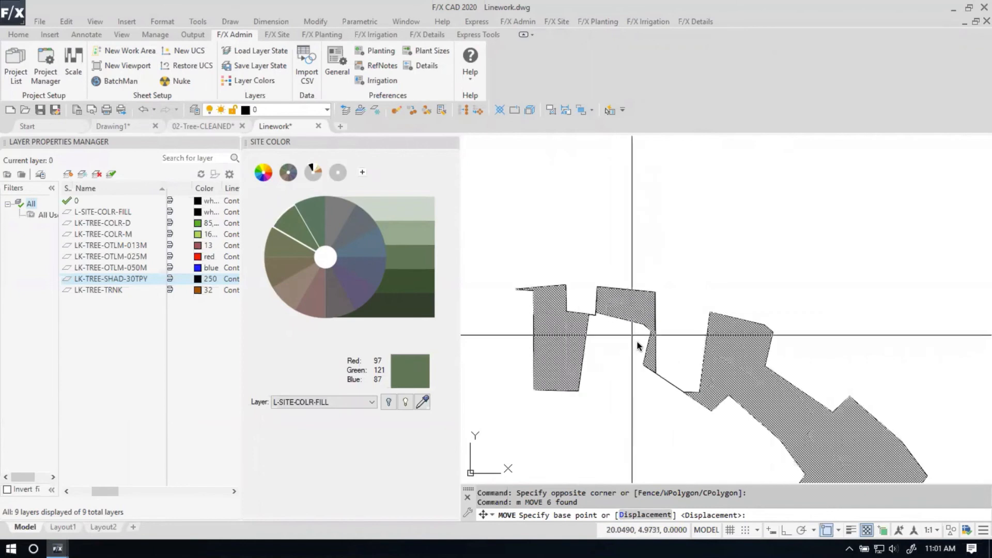
{"action": "scroll", "coordinate": [638, 346], "scroll_direction": "down", "scroll_amount": 2}
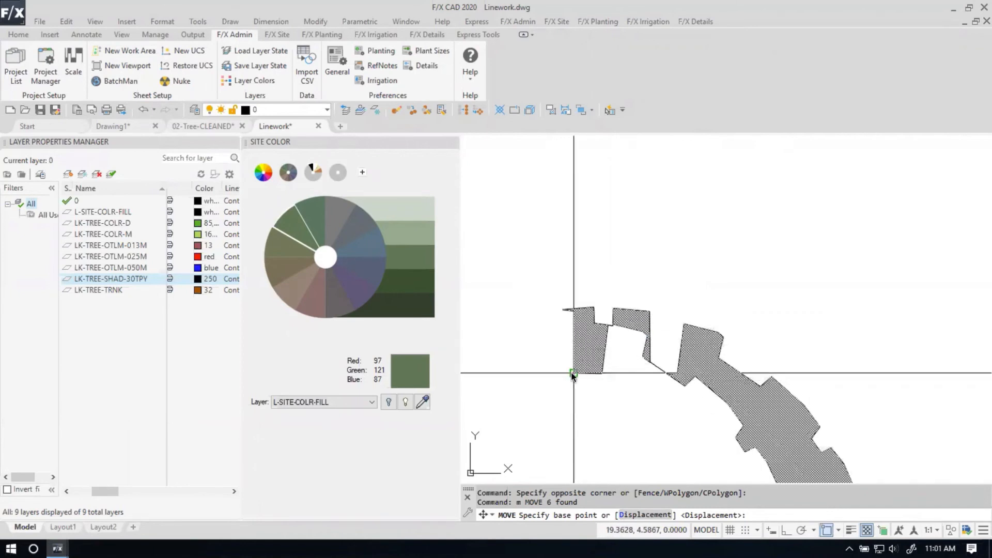
{"action": "left_click", "coordinate": [572, 373]}
{"action": "scroll", "coordinate": [646, 320], "scroll_direction": "down", "scroll_amount": 5}
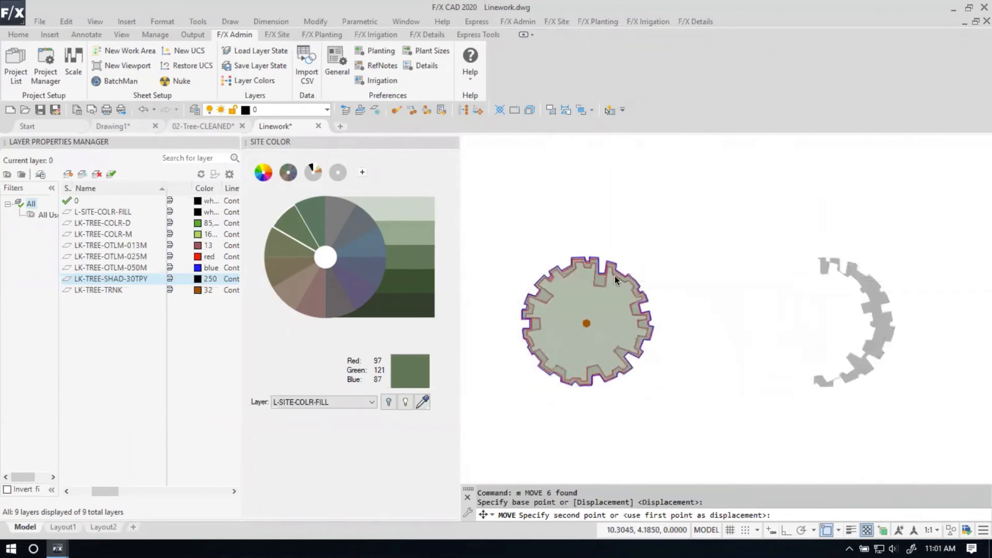
{"action": "scroll", "coordinate": [615, 280], "scroll_direction": "up", "scroll_amount": 10}
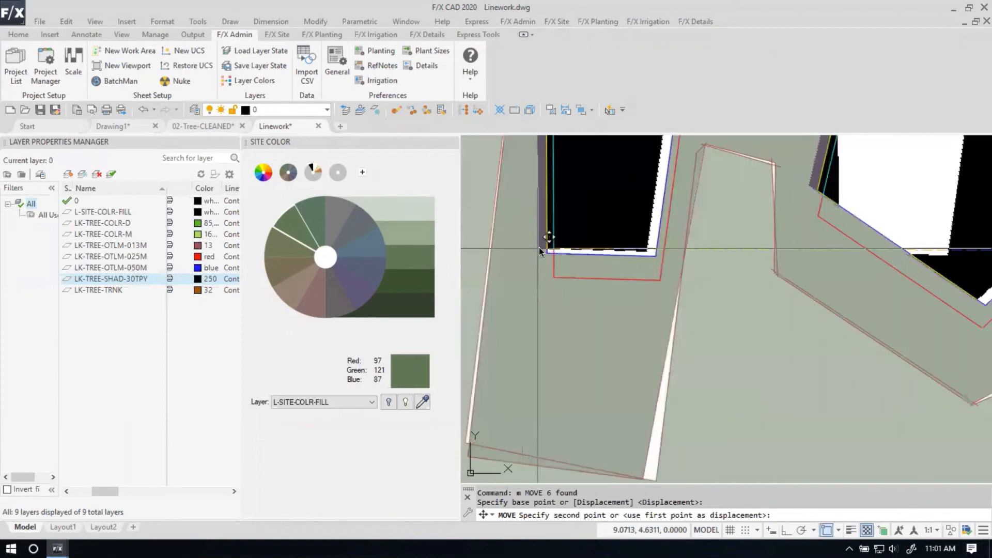
{"action": "left_click", "coordinate": [568, 268]}
{"action": "scroll", "coordinate": [621, 299], "scroll_direction": "down", "scroll_amount": 10}
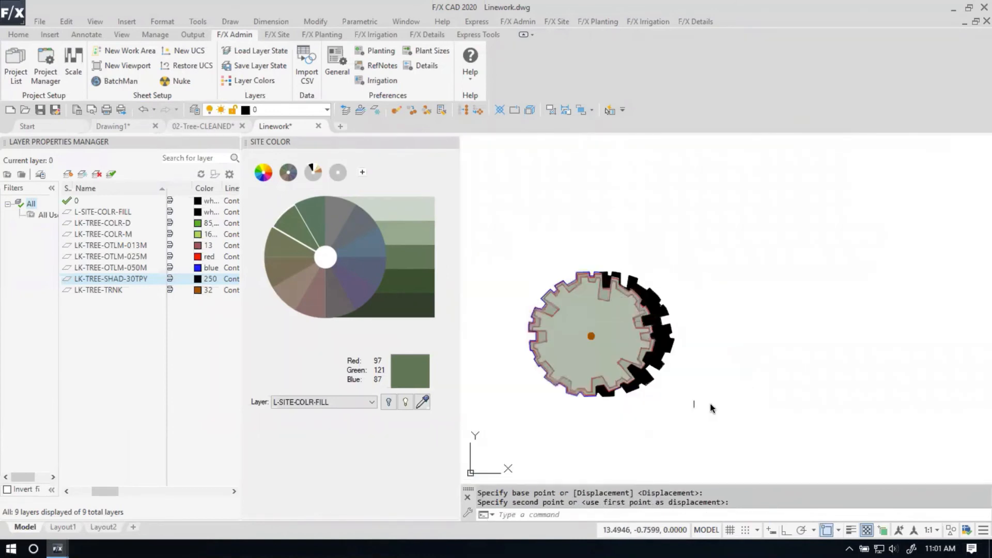
{"action": "middle_click_drag", "start_coordinate": [712, 408], "coordinate": [772, 384]}
{"action": "key", "text": "Escape"}
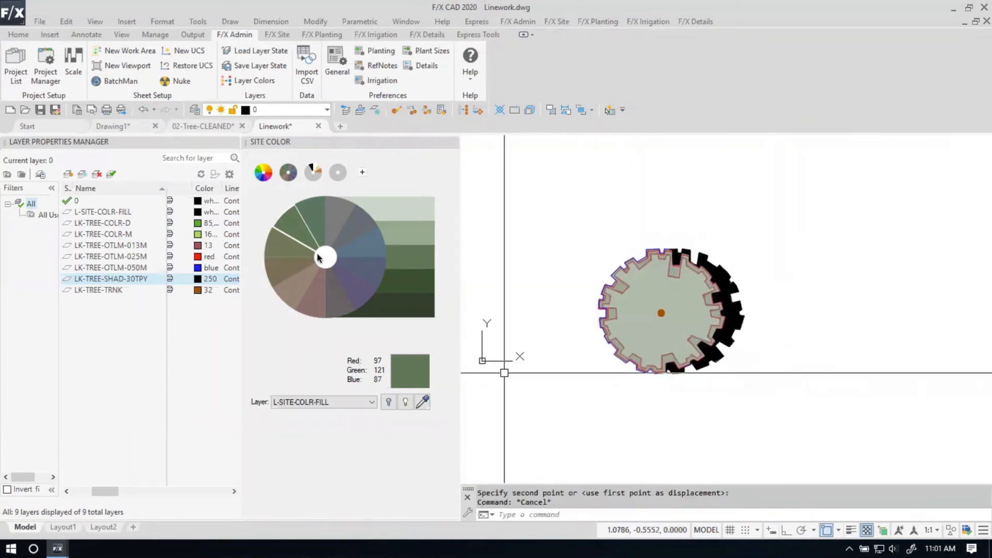
Assign the crescent shadow's hatches and outline pieces to layer LK-TREE-SHAD-30TPY, excluding the tree's inner outline segments from the selection.
{"action": "left_click", "coordinate": [814, 349]}
{"action": "left_click", "coordinate": [731, 284]}
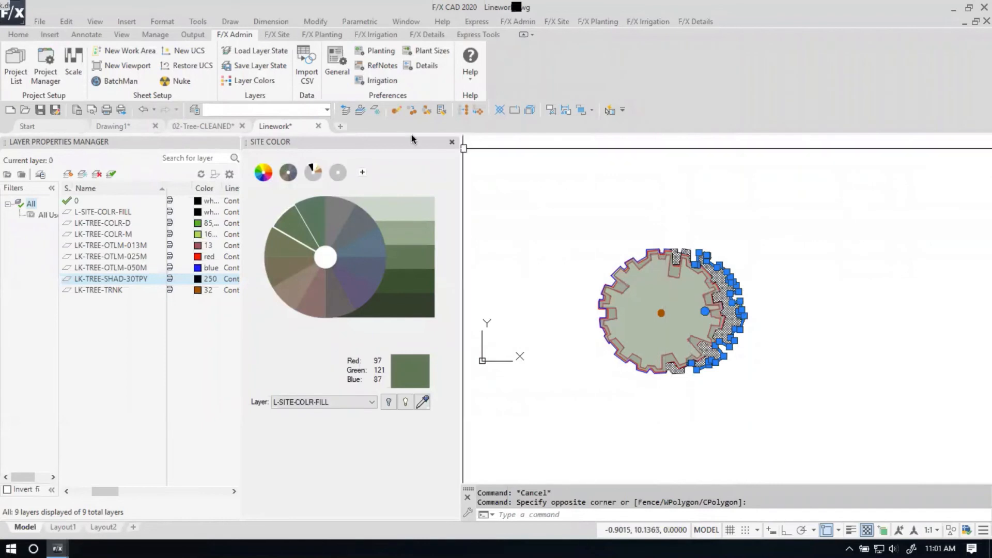
{"action": "scroll", "coordinate": [671, 240], "scroll_direction": "up", "scroll_amount": 2}
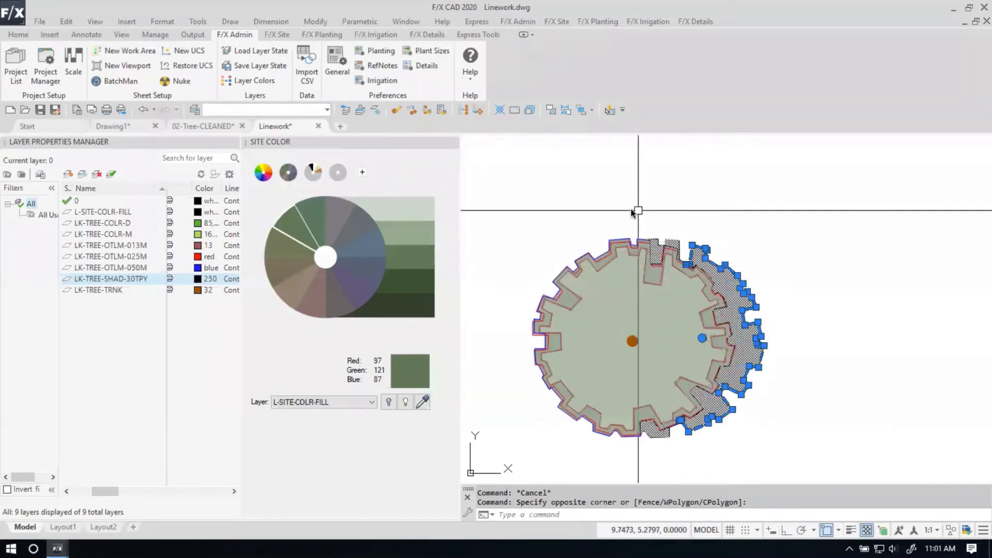
{"action": "left_click", "coordinate": [702, 272]}
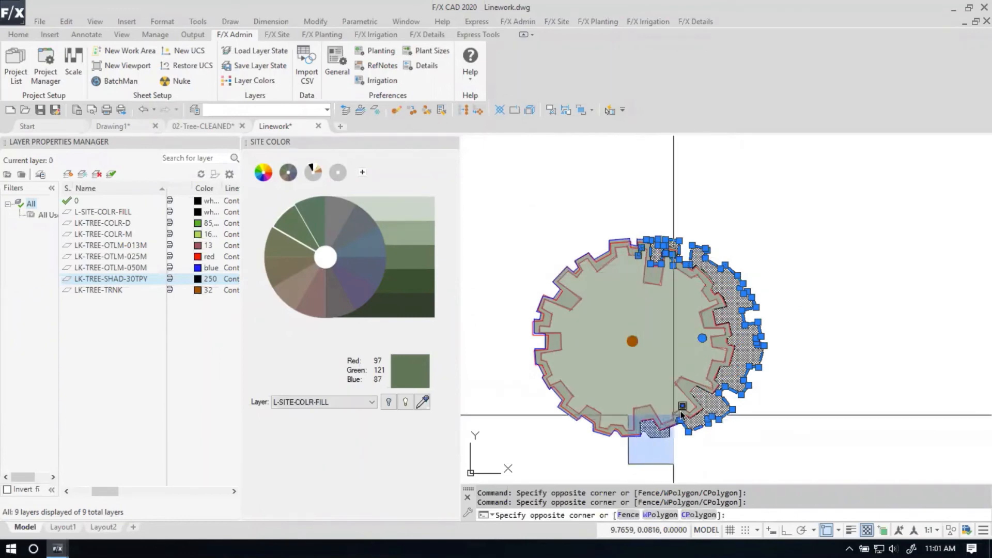
{"action": "scroll", "coordinate": [665, 411], "scroll_direction": "up", "scroll_amount": 4}
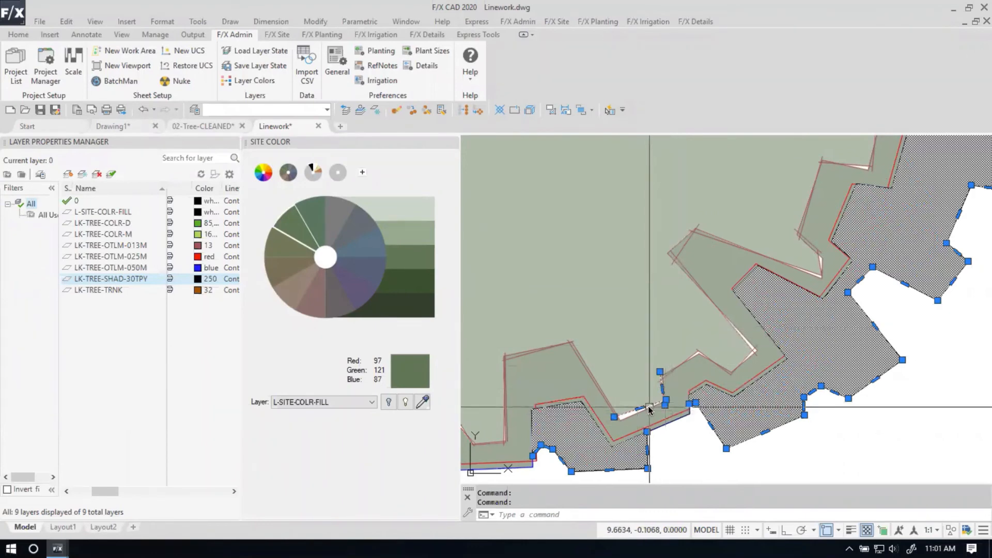
{"action": "scroll", "coordinate": [663, 389], "scroll_direction": "up", "scroll_amount": 5}
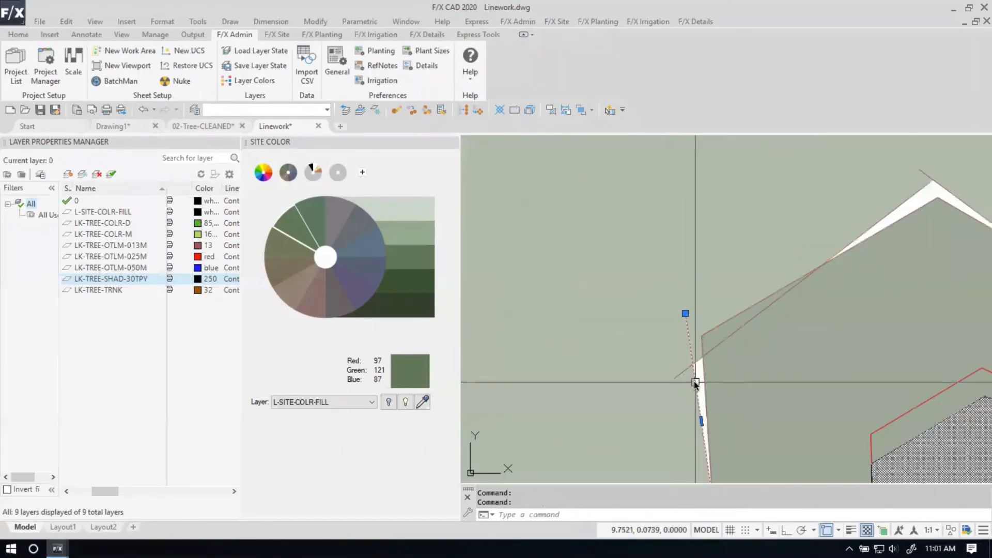
{"action": "scroll", "coordinate": [670, 368], "scroll_direction": "down", "scroll_amount": 6}
{"action": "scroll", "coordinate": [665, 209], "scroll_direction": "up", "scroll_amount": 5}
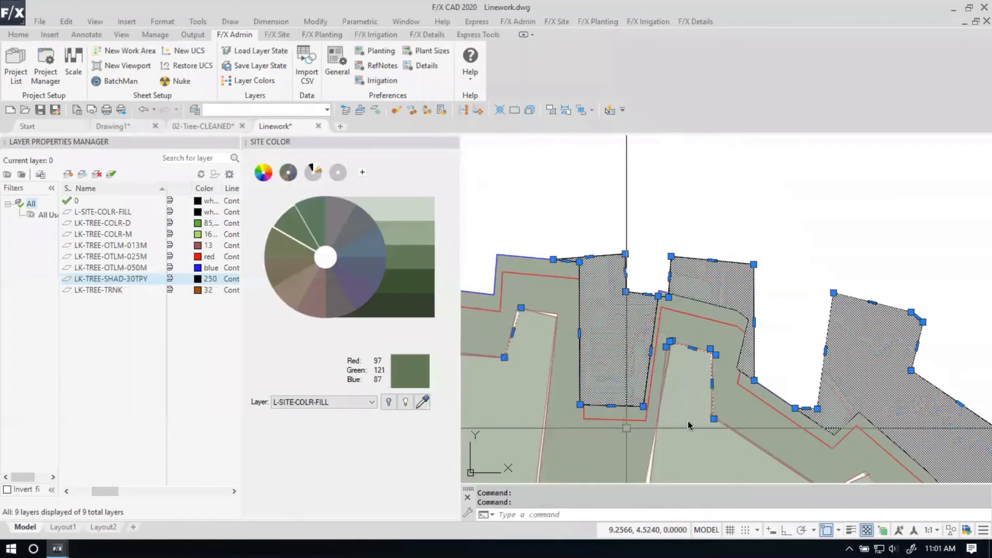
{"action": "left_click", "coordinate": [713, 398], "text": "shift"}
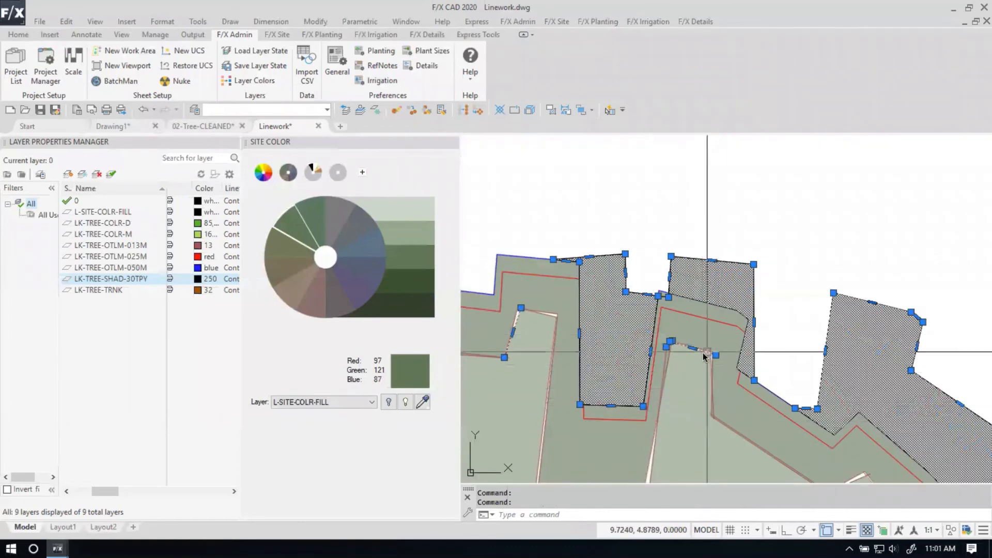
{"action": "scroll", "coordinate": [741, 342], "scroll_direction": "up", "scroll_amount": 5}
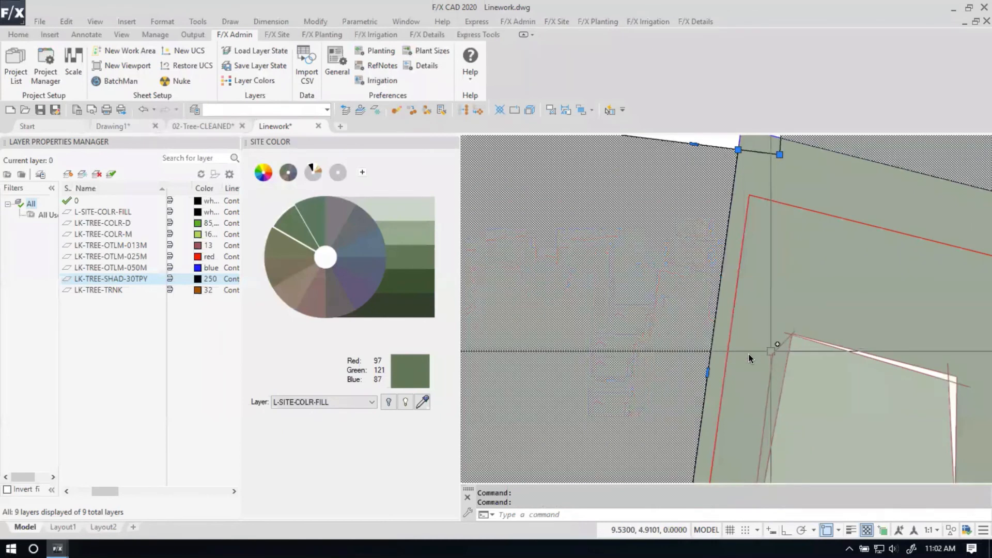
{"action": "scroll", "coordinate": [691, 347], "scroll_direction": "down", "scroll_amount": 4}
{"action": "scroll", "coordinate": [691, 347], "scroll_direction": "up", "scroll_amount": 5}
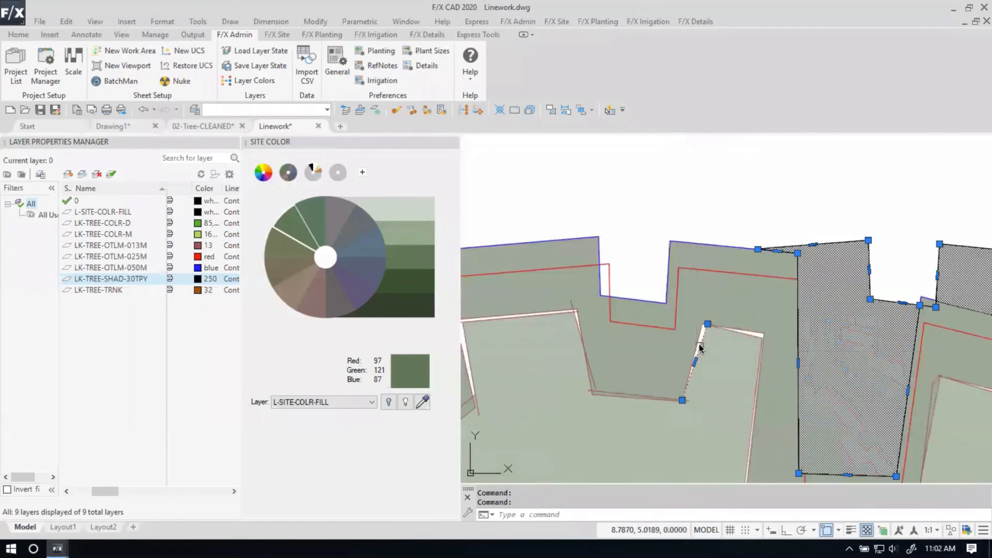
{"action": "left_click", "coordinate": [293, 109]}
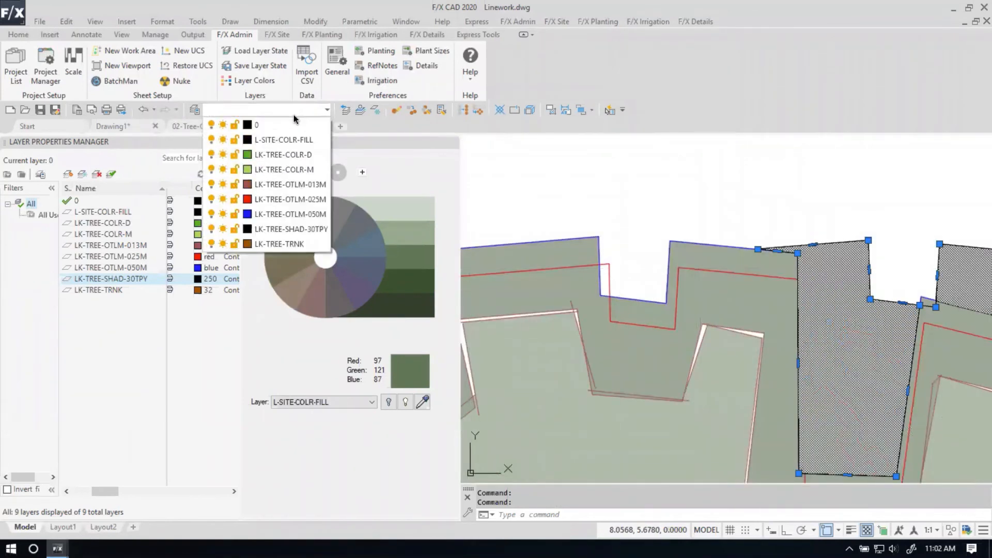
{"action": "left_click", "coordinate": [296, 229]}
{"action": "scroll", "coordinate": [772, 325], "scroll_direction": "down", "scroll_amount": 5}
{"action": "key", "text": "Escape"}
{"action": "scroll", "coordinate": [723, 289], "scroll_direction": "down", "scroll_amount": 3}
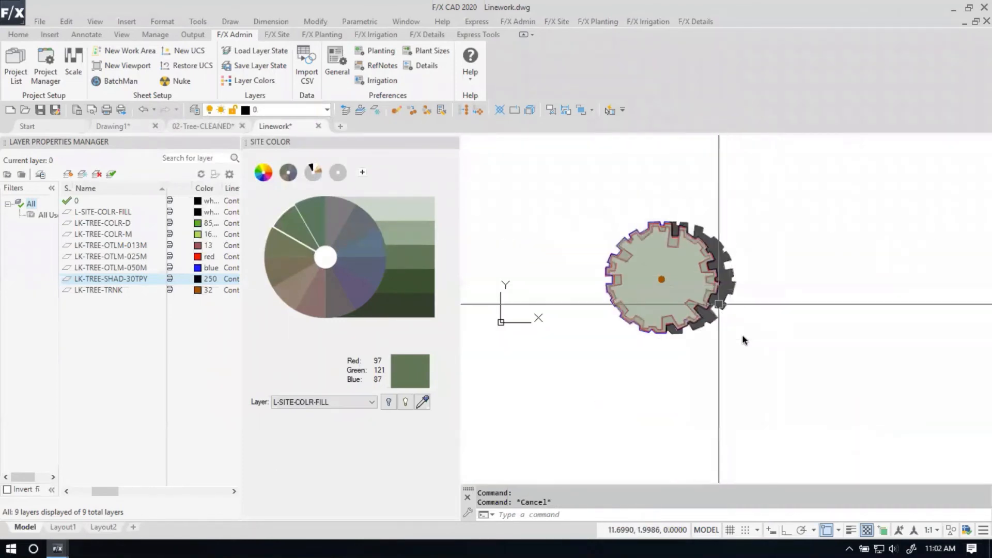
{"action": "scroll", "coordinate": [619, 221], "scroll_direction": "up", "scroll_amount": 8}
{"action": "scroll", "coordinate": [641, 361], "scroll_direction": "down", "scroll_amount": 5}
{"action": "scroll", "coordinate": [676, 372], "scroll_direction": "down", "scroll_amount": 4}
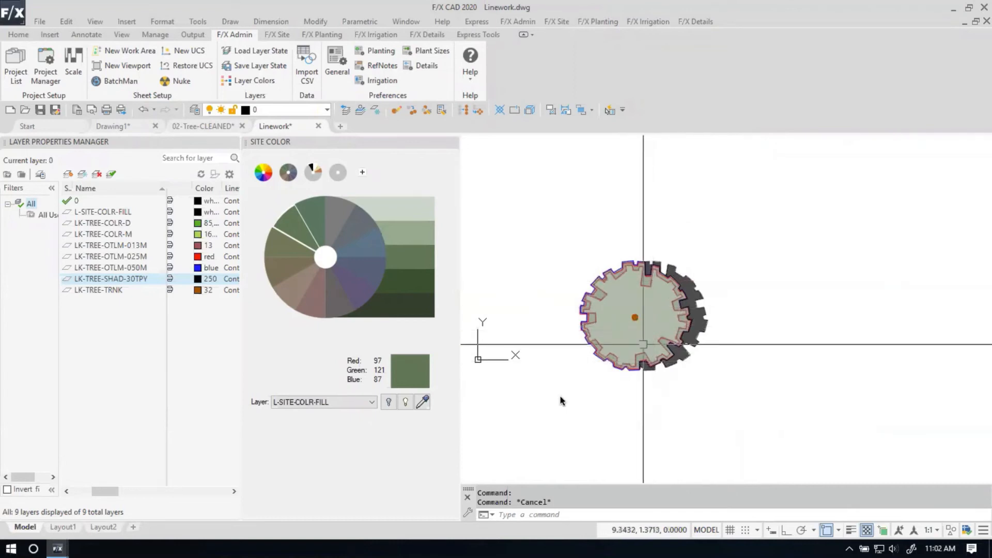
Preview the plot of Layout1 to examine how the tree and its shadow print without a plot style table.
{"action": "left_click", "coordinate": [73, 525]}
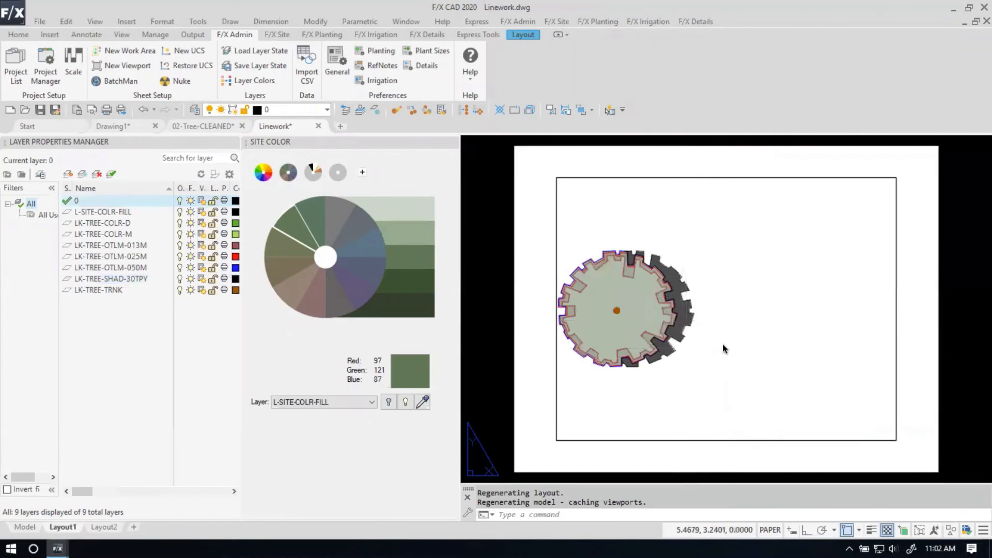
{"action": "key", "text": "ctrl+p"}
{"action": "left_click", "coordinate": [284, 425]}
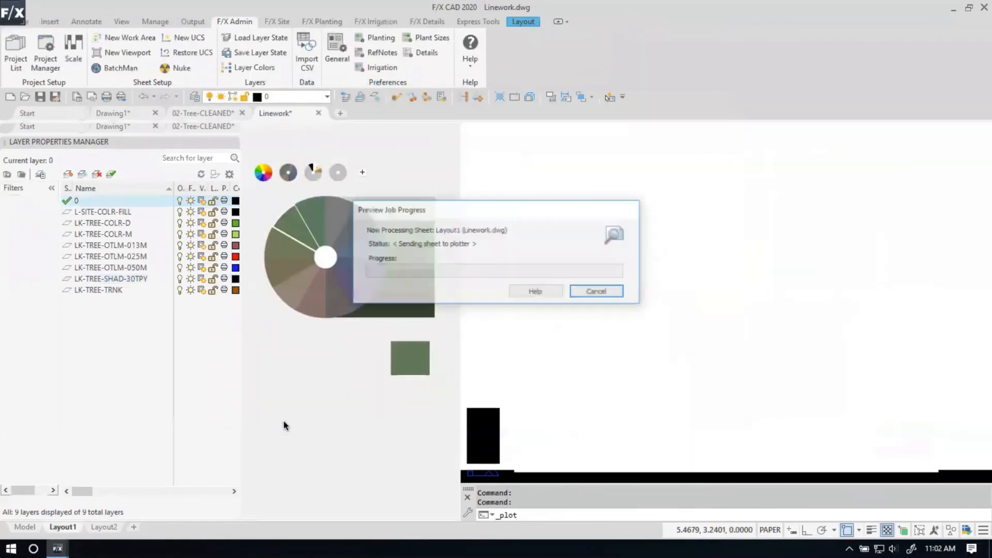
{"action": "scroll", "coordinate": [366, 264], "scroll_direction": "up", "scroll_amount": 2}
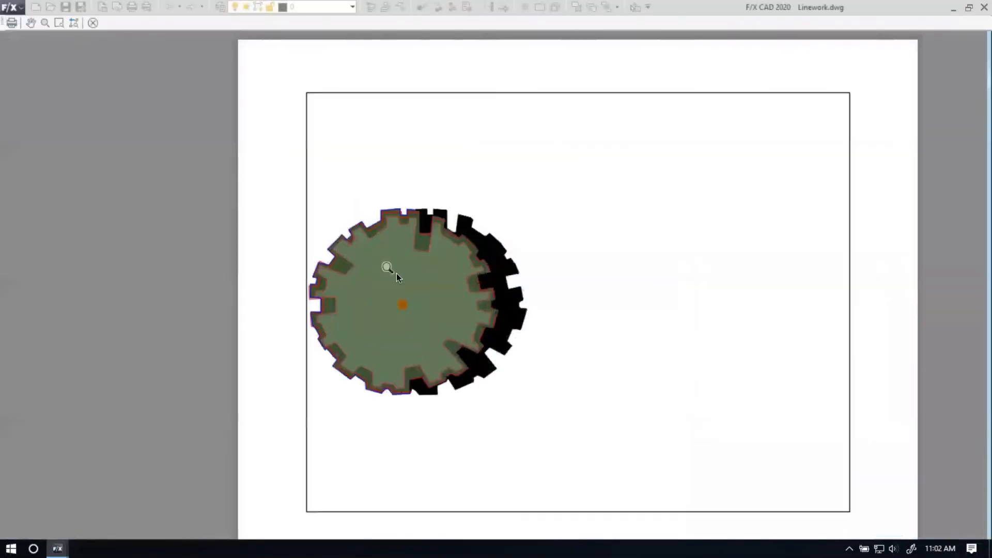
{"action": "key", "text": "Escape"}
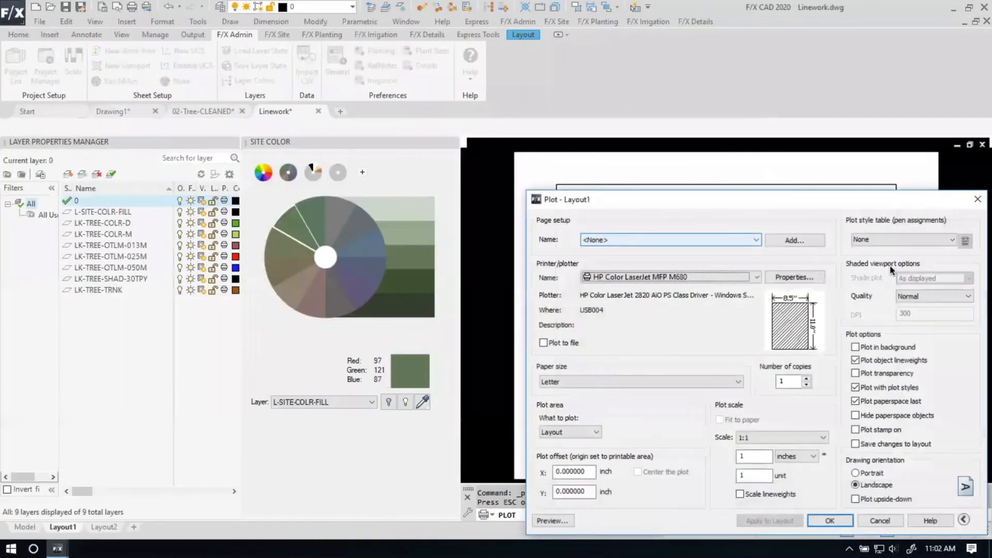
Preview the plot of Layout1 with the plot style table LFX-50percent.ctb and examine the tree's shadow and linework up close.
{"action": "left_click", "coordinate": [927, 238]}
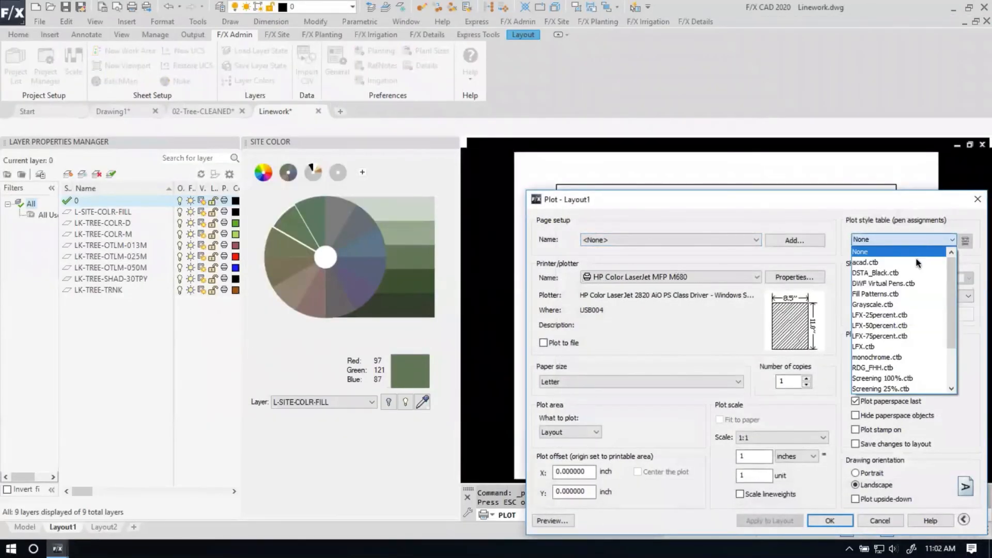
{"action": "left_click", "coordinate": [894, 325]}
{"action": "left_click", "coordinate": [746, 520]}
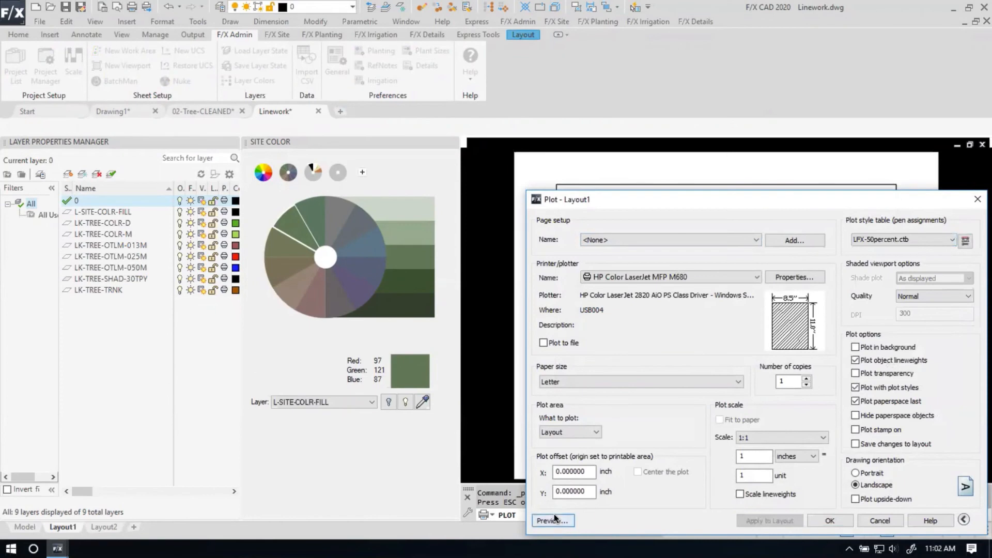
{"action": "left_click", "coordinate": [553, 518]}
{"action": "scroll", "coordinate": [413, 263], "scroll_direction": "up", "scroll_amount": 4}
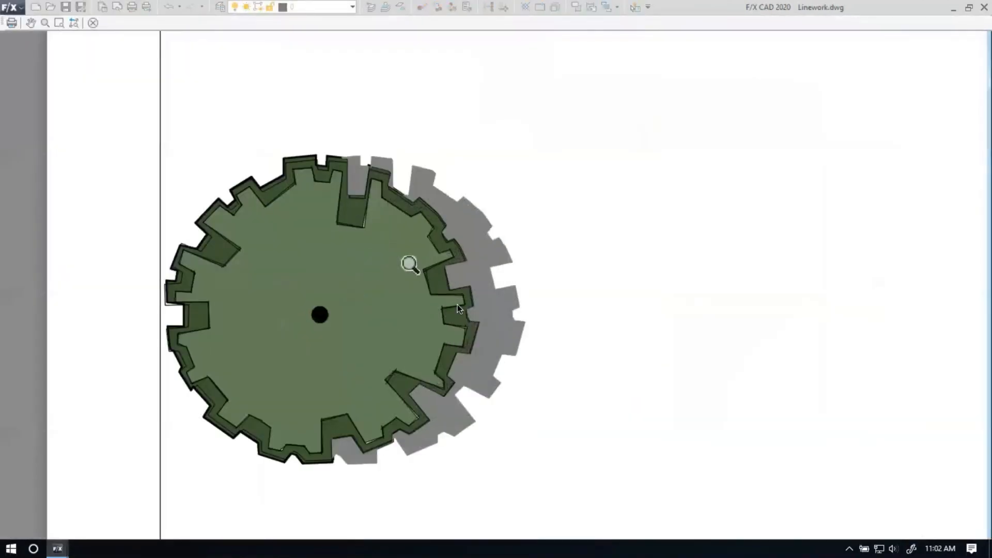
{"action": "scroll", "coordinate": [531, 343], "scroll_direction": "down", "scroll_amount": 4}
{"action": "key", "text": "Escape"}
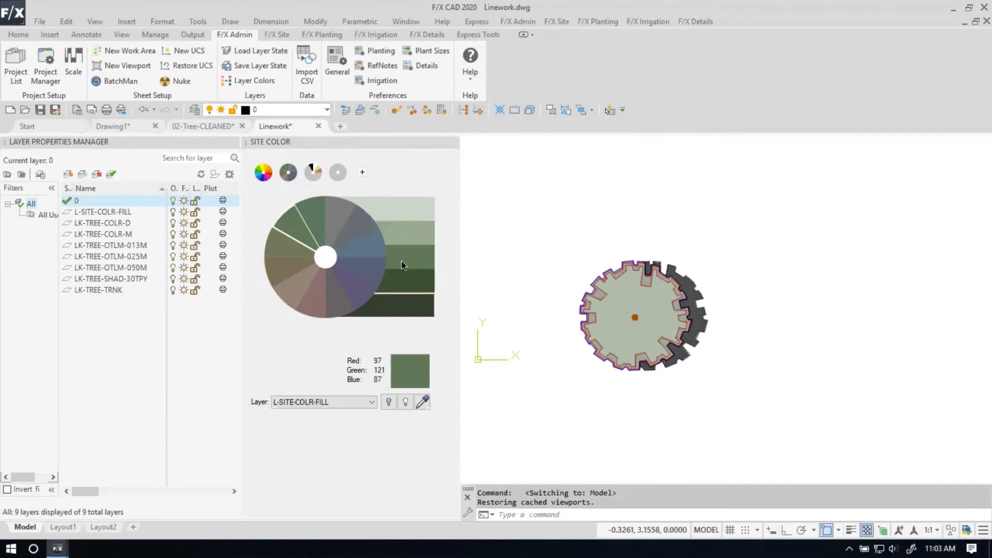
Recolor the tree's inner canopy fill to light yellow, RGB 255, 238, 109, on layer L-SITE-COLR-FILL, replacing its existing fill data.
{"action": "left_click", "coordinate": [264, 170]}
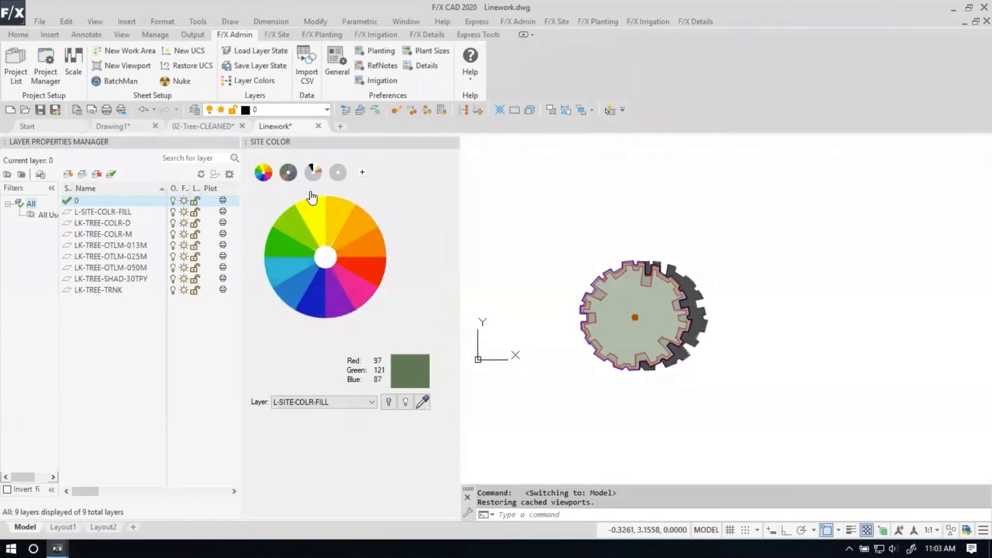
{"action": "left_click", "coordinate": [332, 209]}
{"action": "left_click", "coordinate": [419, 234]}
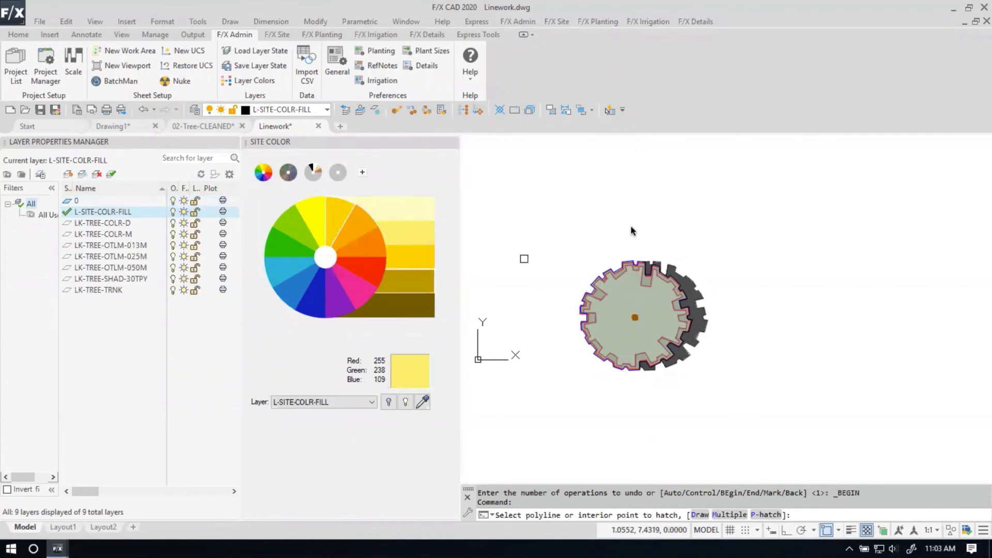
{"action": "left_click", "coordinate": [656, 321]}
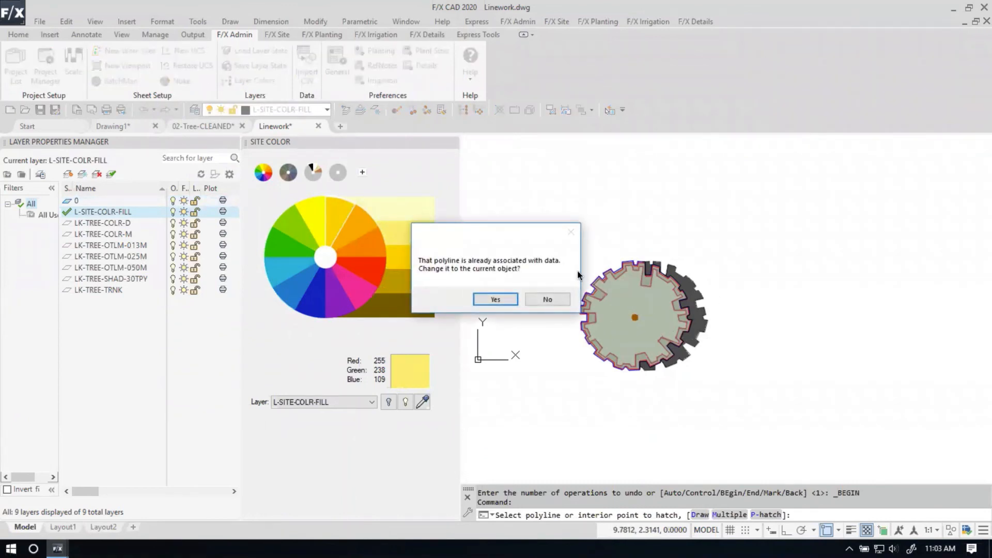
{"action": "left_click", "coordinate": [514, 300]}
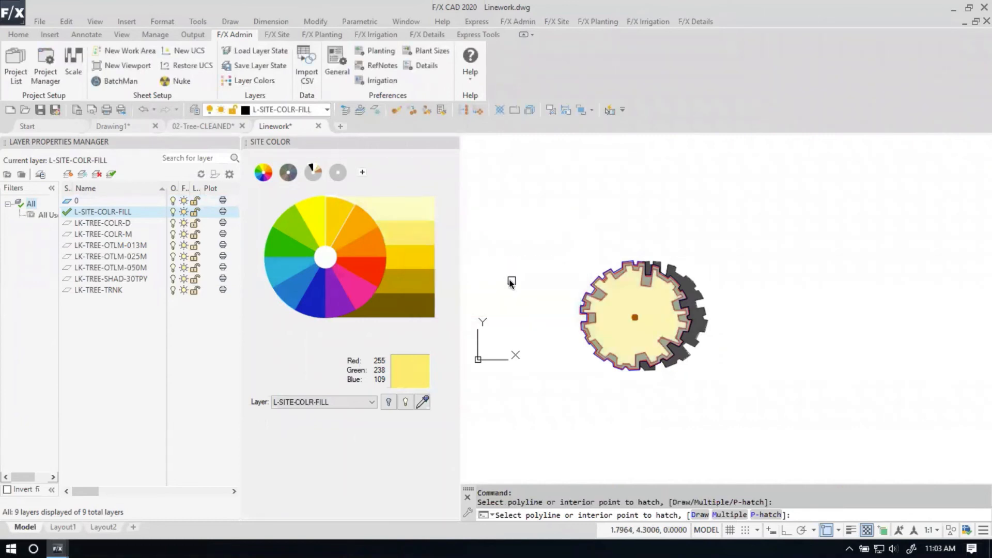
Recolor the darker canopy edge fill to dark gold, RGB 191, 153, 0, on layer L-SITE-COLR-FILL, replacing its existing fill data.
{"action": "left_click", "coordinate": [416, 277]}
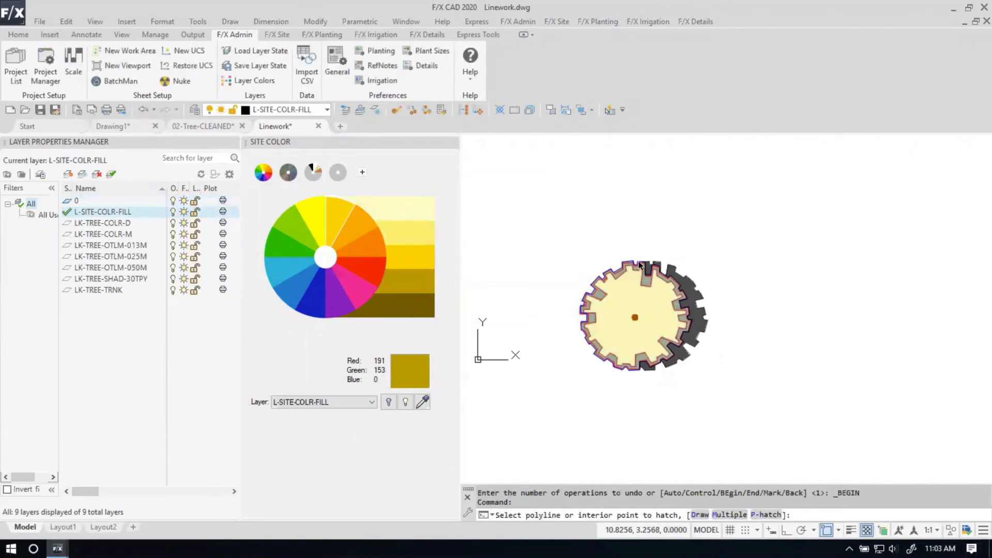
{"action": "scroll", "coordinate": [666, 297], "scroll_direction": "up", "scroll_amount": 5}
{"action": "left_click", "coordinate": [557, 250]}
{"action": "left_click", "coordinate": [495, 299]}
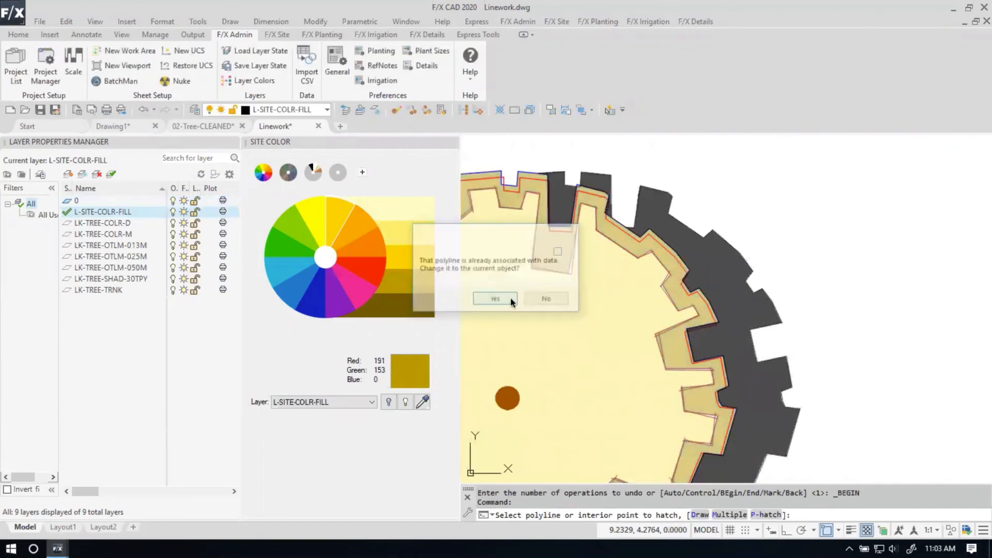
{"action": "scroll", "coordinate": [621, 364], "scroll_direction": "down", "scroll_amount": 5}
{"action": "middle_click_drag", "start_coordinate": [622, 364], "coordinate": [773, 339]}
{"action": "scroll", "coordinate": [663, 333], "scroll_direction": "up", "scroll_amount": 6}
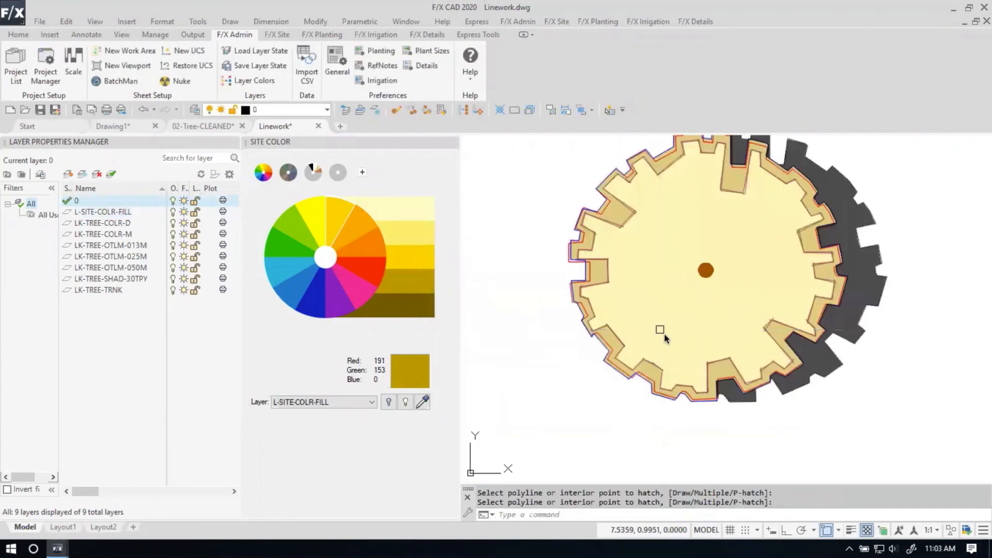
{"action": "scroll", "coordinate": [652, 413], "scroll_direction": "down", "scroll_amount": 4}
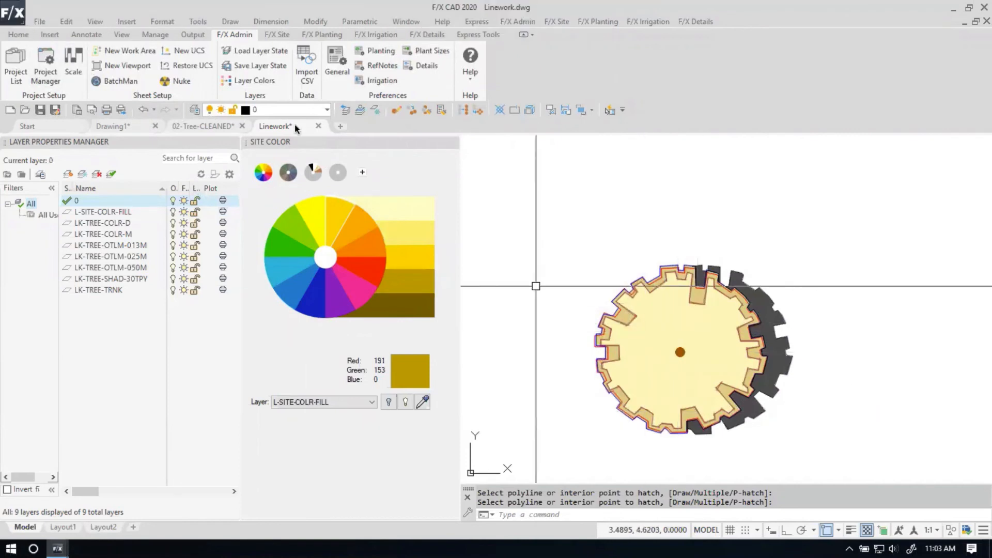
Switch to Drawing1 and open the planting data of the Planting Demo project.
{"action": "left_click", "coordinate": [112, 126]}
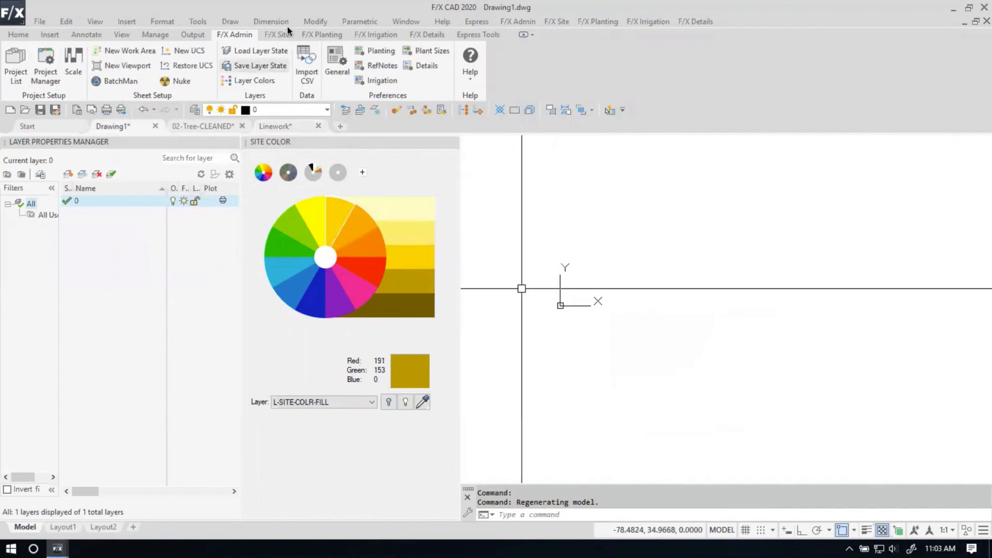
{"action": "left_click", "coordinate": [11, 51]}
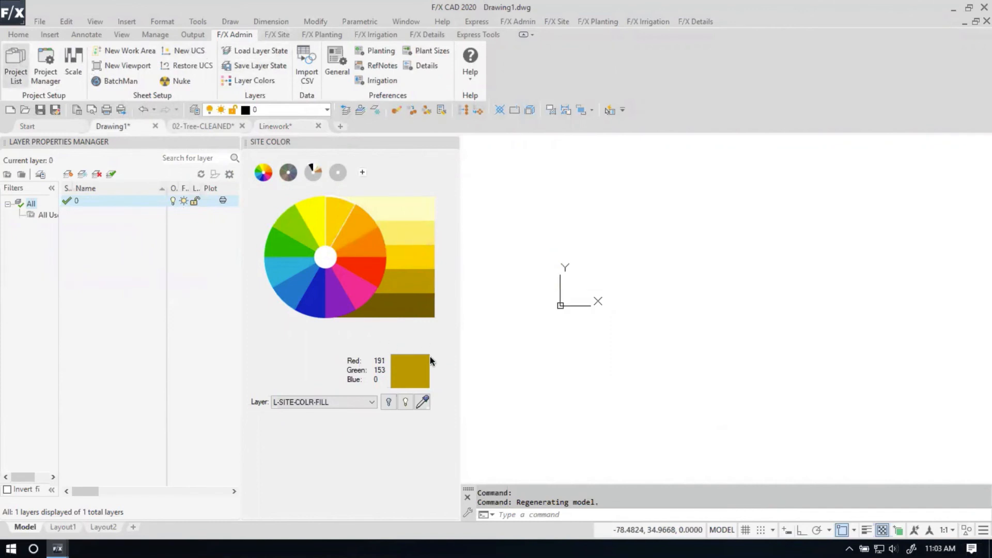
{"action": "left_click", "coordinate": [589, 195]}
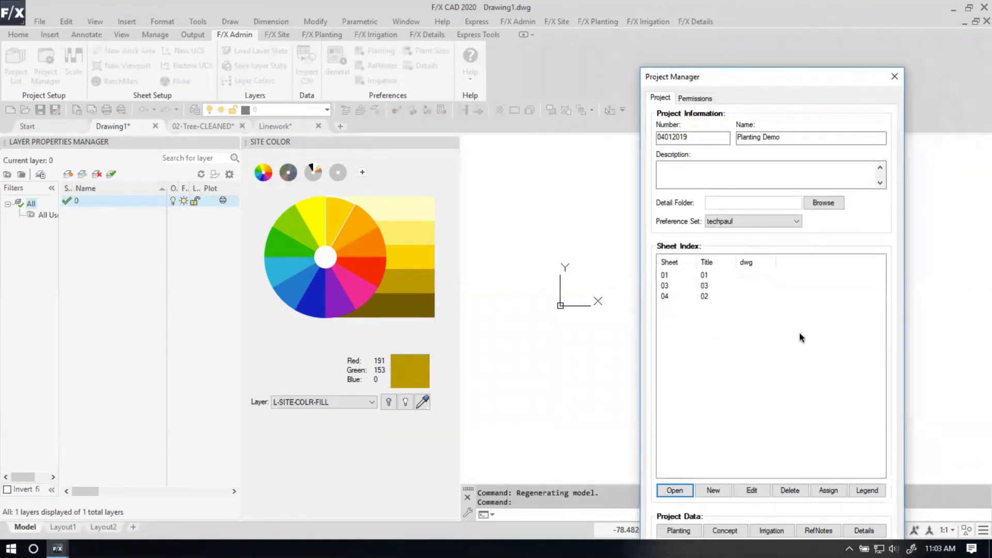
{"action": "left_click", "coordinate": [678, 530]}
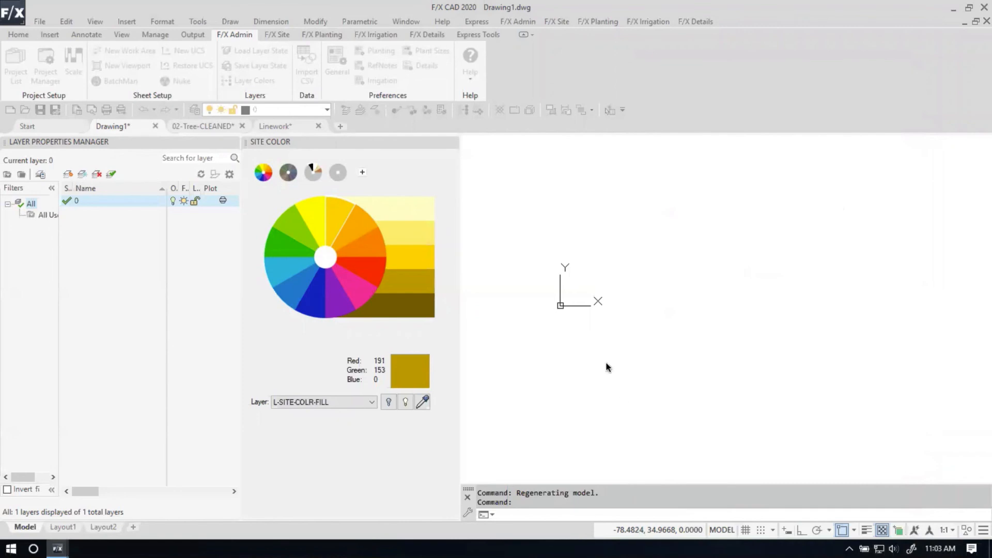
Place one Prairiefire Crabapple (MAL FLO) in the empty drawing area beside the origin.
{"action": "double_click", "coordinate": [110, 251]}
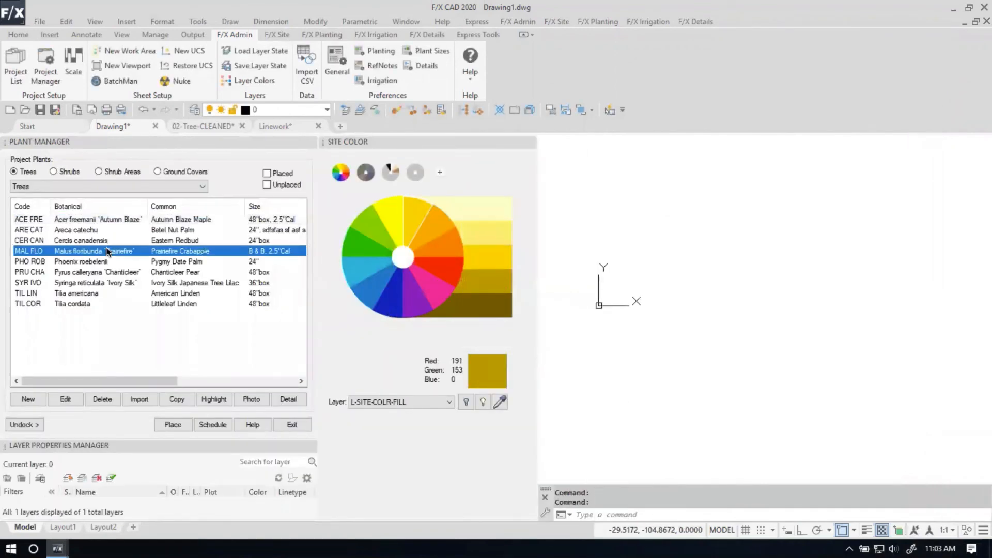
{"action": "left_click", "coordinate": [747, 270]}
{"action": "key", "text": "Escape"}
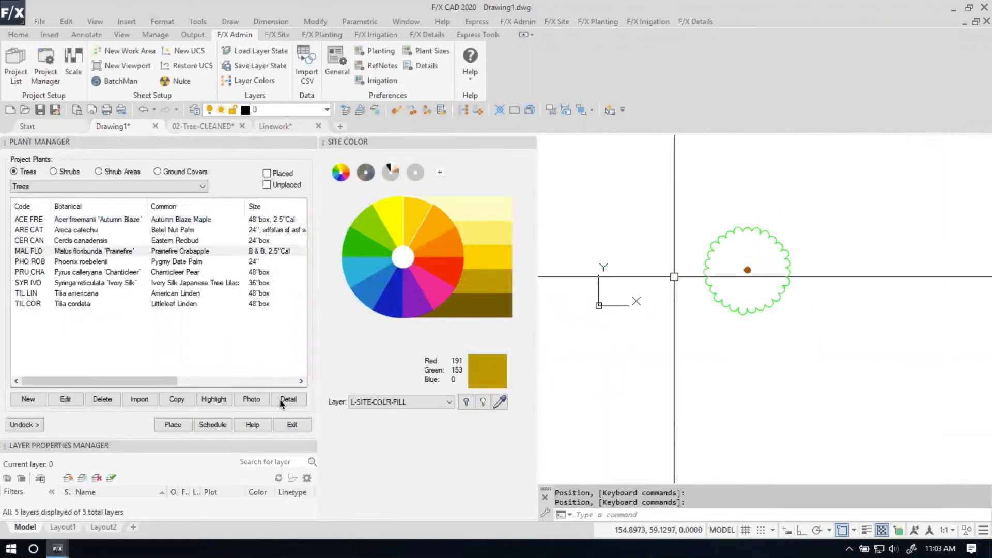
Turn on color rendering for the placed Prairiefire Crabapple through Plant Colorization, keeping its assigned color symbol.
{"action": "left_click", "coordinate": [318, 35]}
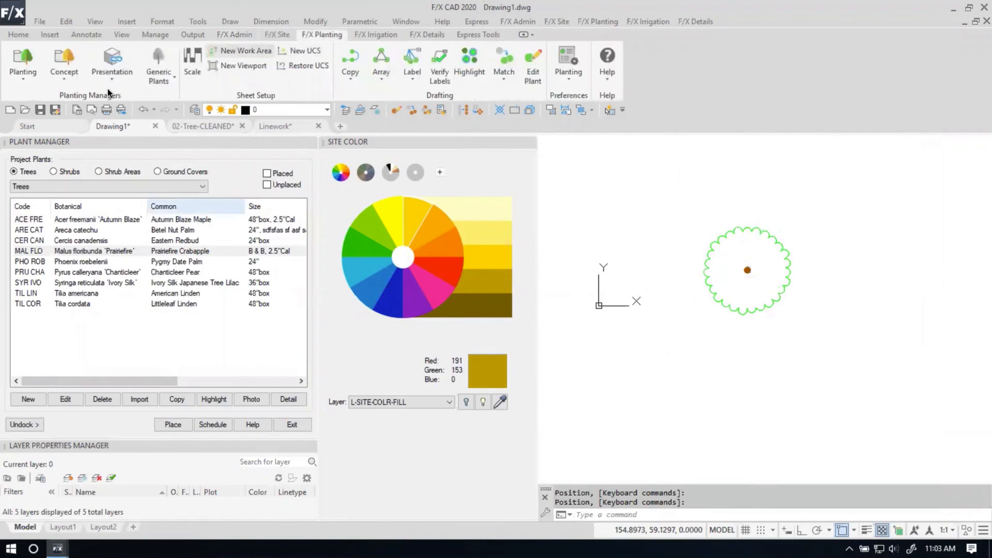
{"action": "left_click", "coordinate": [112, 71]}
{"action": "left_click", "coordinate": [130, 129]}
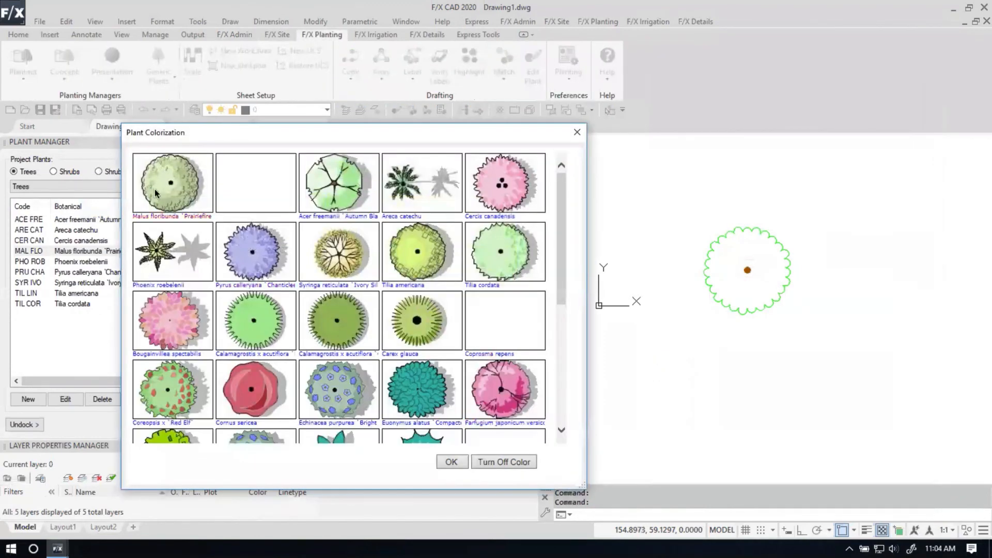
{"action": "left_click", "coordinate": [451, 462]}
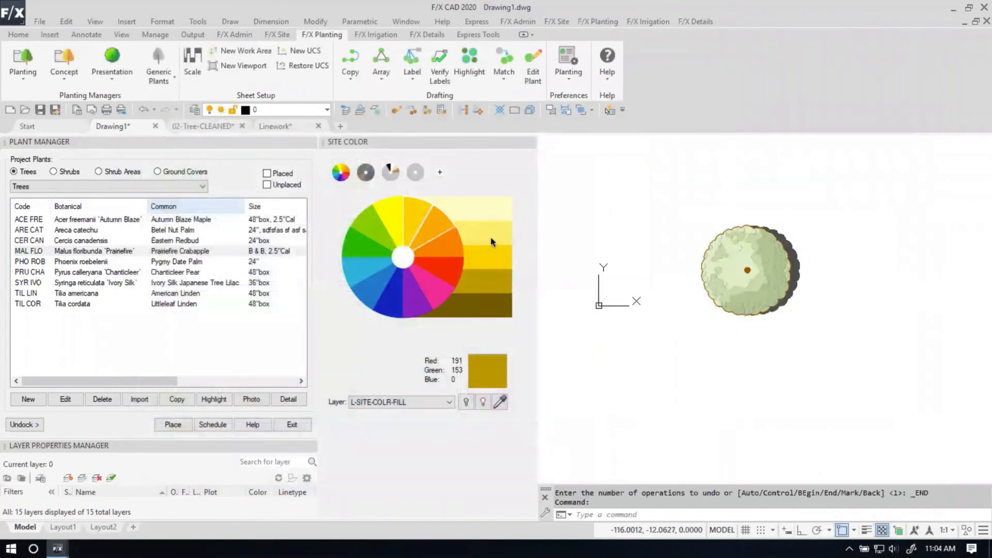
Copy the colorized crabapple and paste the duplicate in the empty space to its right.
{"action": "left_click", "coordinate": [828, 304]}
{"action": "left_click", "coordinate": [777, 281]}
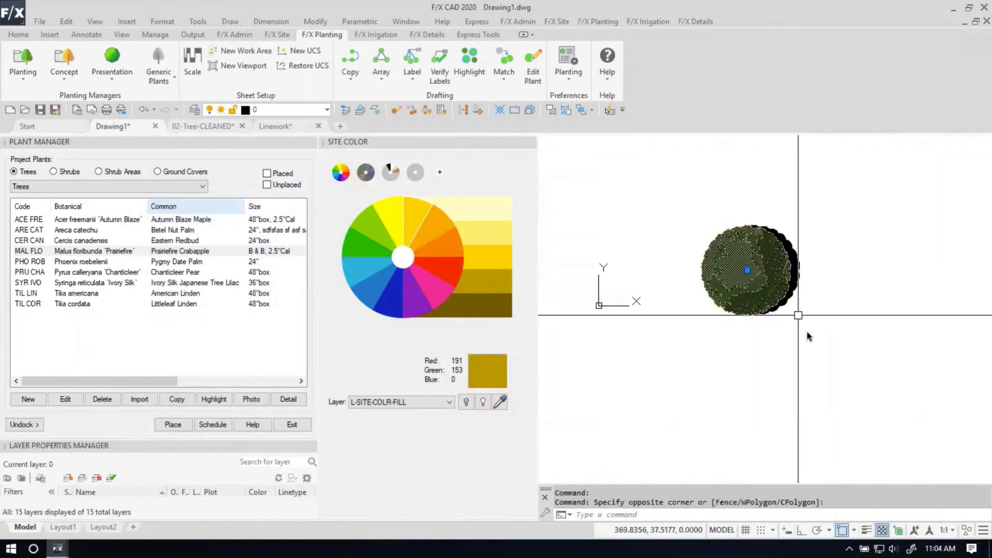
{"action": "key", "text": "ctrl+c"}
{"action": "key", "text": "ctrl+v"}
{"action": "left_click", "coordinate": [851, 305]}
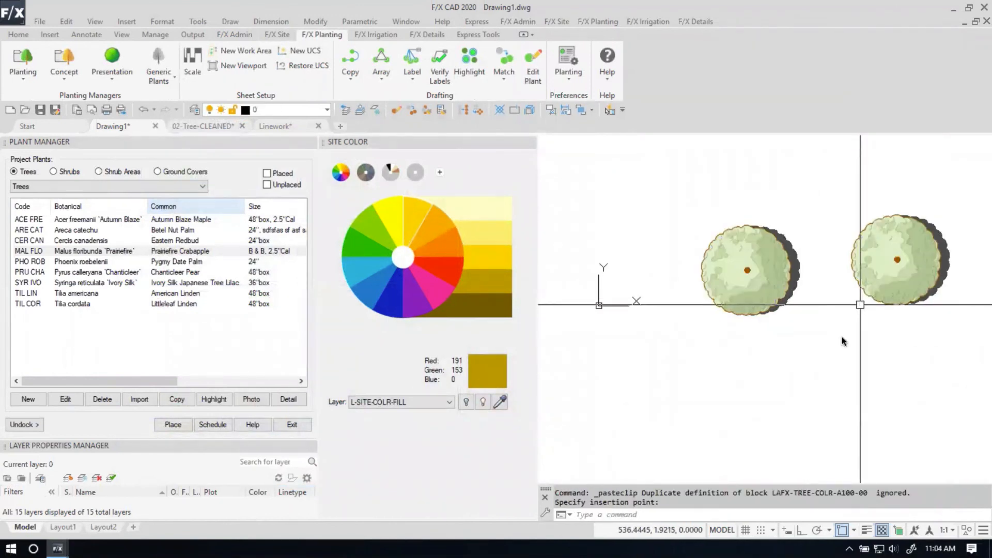
{"action": "middle_click_drag", "start_coordinate": [649, 316], "coordinate": [568, 315]}
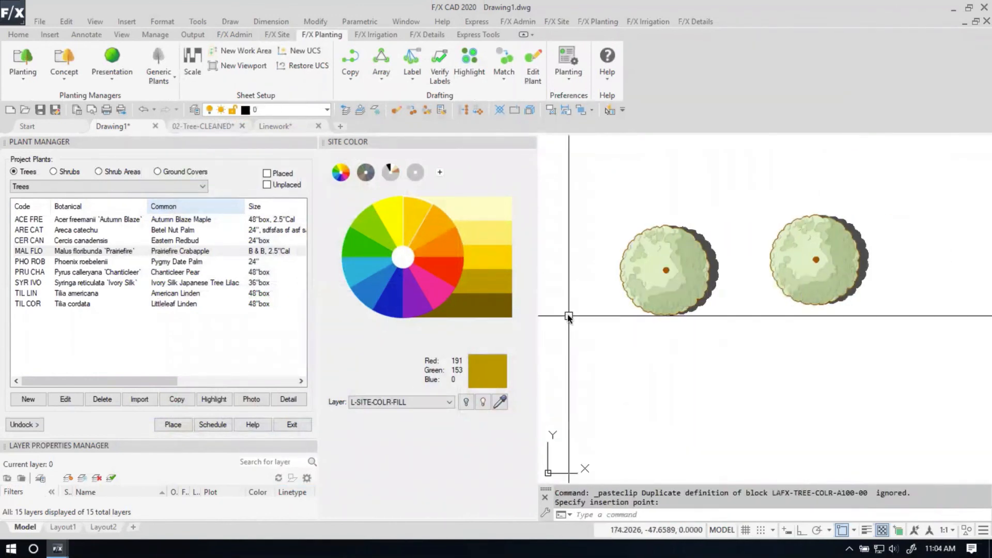
Recolor the lightest inner canopy fill of the original crabapple to light orange, RGB 255, 187, 109, on layer L-SITE-COLR-FILL.
{"action": "left_click", "coordinate": [455, 247]}
{"action": "left_click", "coordinate": [503, 231]}
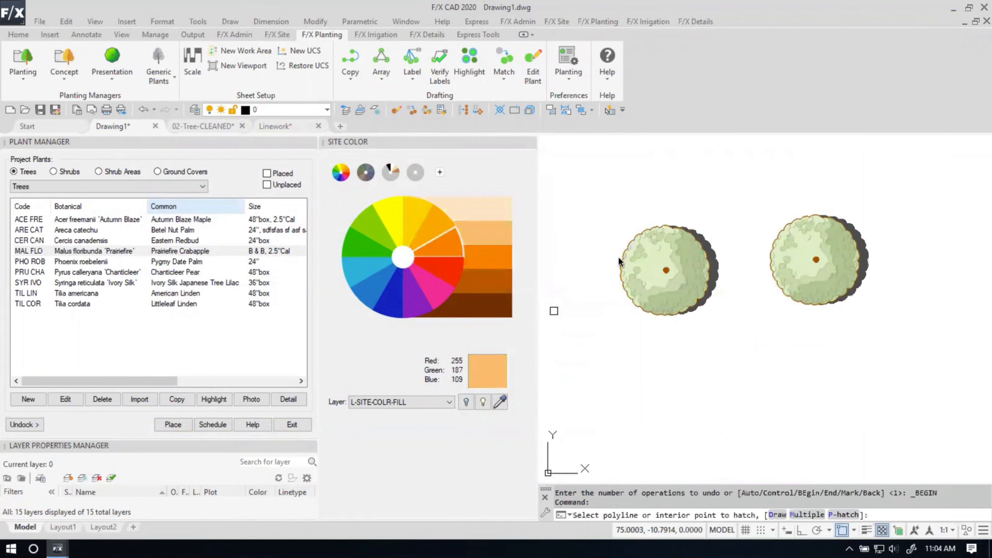
{"action": "scroll", "coordinate": [655, 265], "scroll_direction": "up", "scroll_amount": 4}
{"action": "left_click", "coordinate": [655, 265]}
{"action": "scroll", "coordinate": [653, 264], "scroll_direction": "down", "scroll_amount": 4}
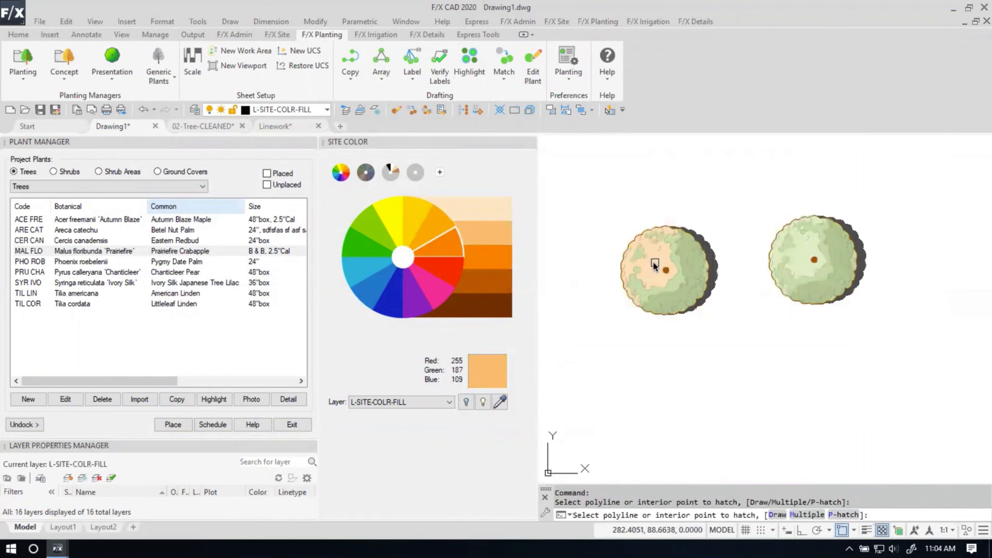
Recolor the crabapple's mid-tone canopy fill to orange, RGB 255, 125, 0, on layer L-SITE-COLR-FILL.
{"action": "left_click", "coordinate": [489, 254]}
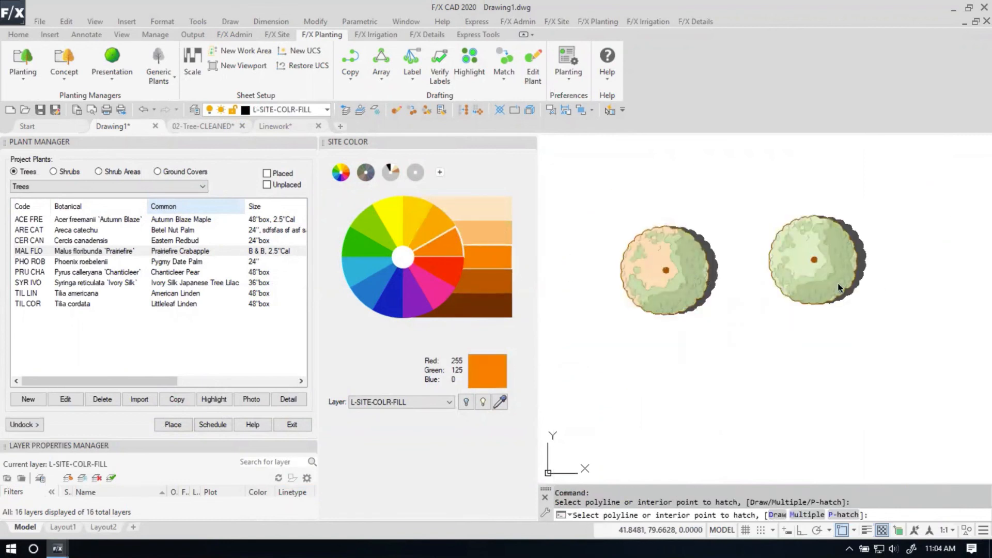
{"action": "scroll", "coordinate": [654, 262], "scroll_direction": "up", "scroll_amount": 2}
{"action": "scroll", "coordinate": [654, 258], "scroll_direction": "up", "scroll_amount": 2}
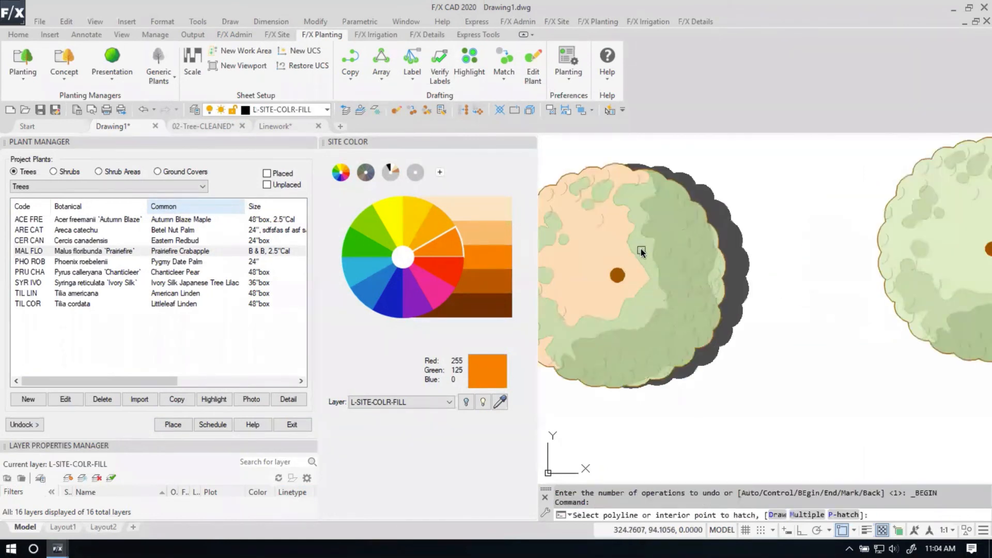
{"action": "left_click", "coordinate": [640, 249]}
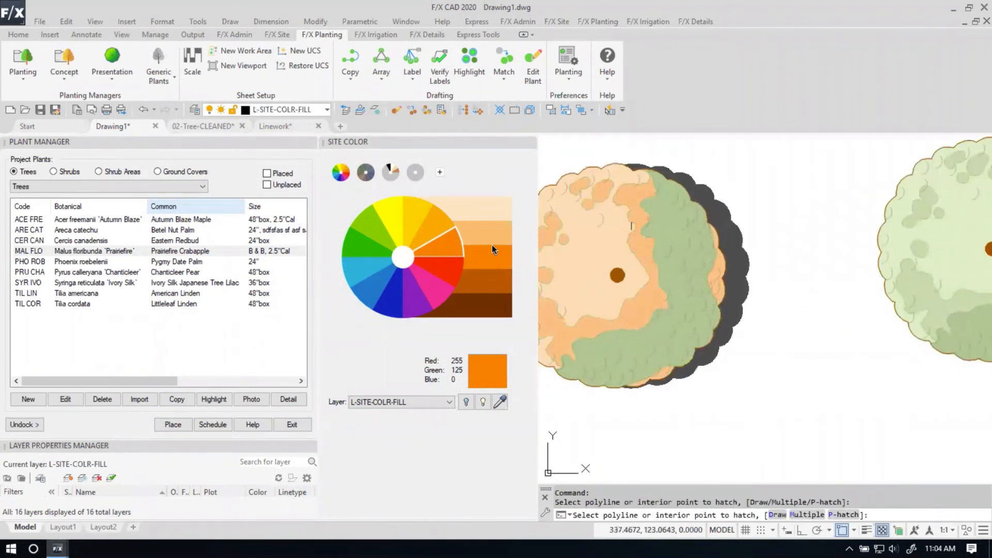
Recolor the crabapple's darkest canopy fill to burnt orange, RGB 191, 85, 0, finish the fill command and compare both trees.
{"action": "left_click", "coordinate": [498, 285]}
{"action": "left_click", "coordinate": [666, 231]}
{"action": "scroll", "coordinate": [704, 302], "scroll_direction": "down", "scroll_amount": 5}
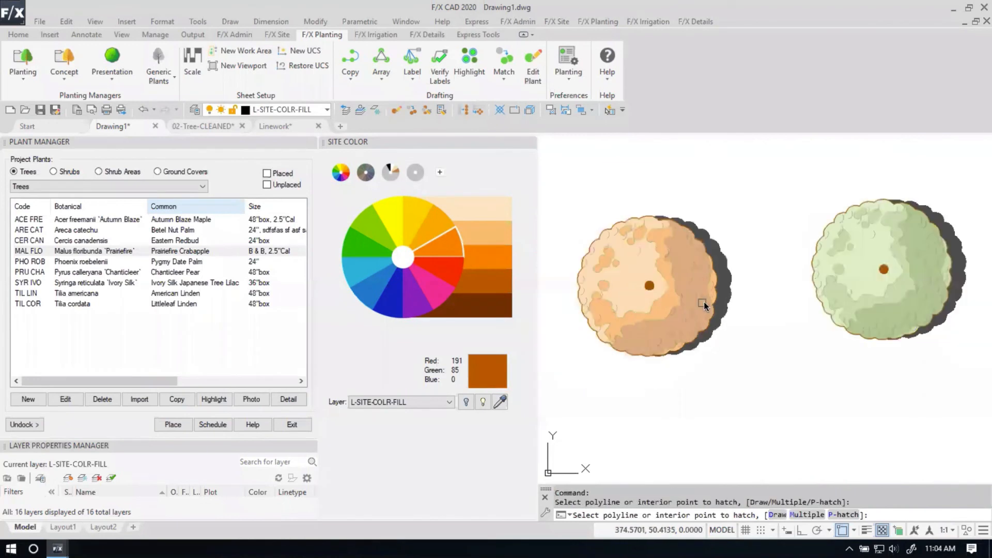
{"action": "scroll", "coordinate": [742, 323], "scroll_direction": "up", "scroll_amount": 4}
{"action": "scroll", "coordinate": [746, 328], "scroll_direction": "down", "scroll_amount": 4}
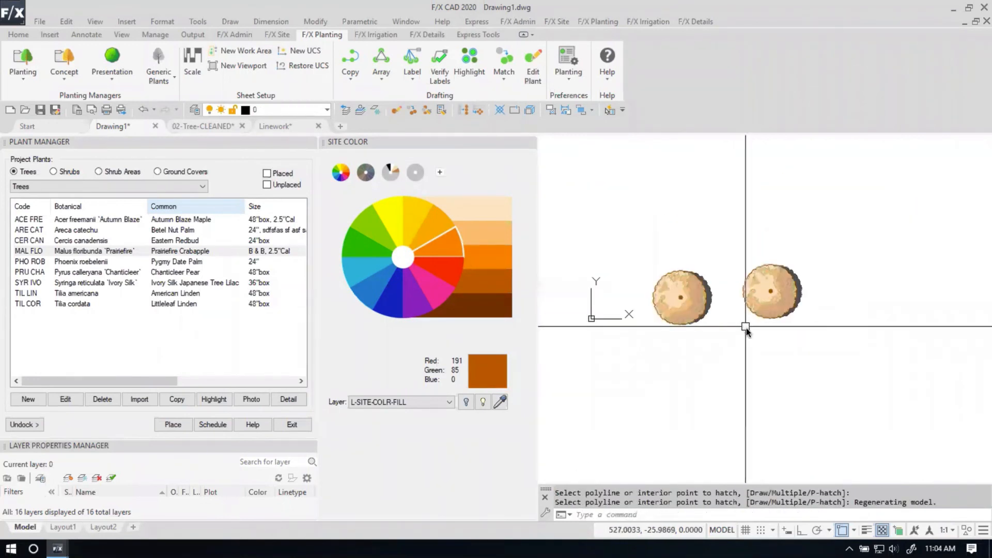
{"action": "scroll", "coordinate": [760, 354], "scroll_direction": "up", "scroll_amount": 4}
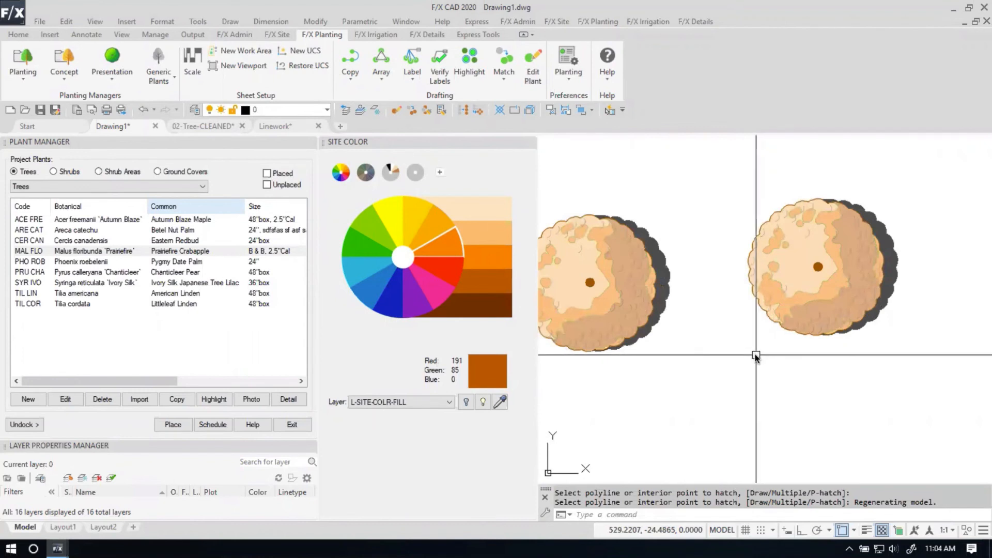
{"action": "scroll", "coordinate": [756, 356], "scroll_direction": "down", "scroll_amount": 2}
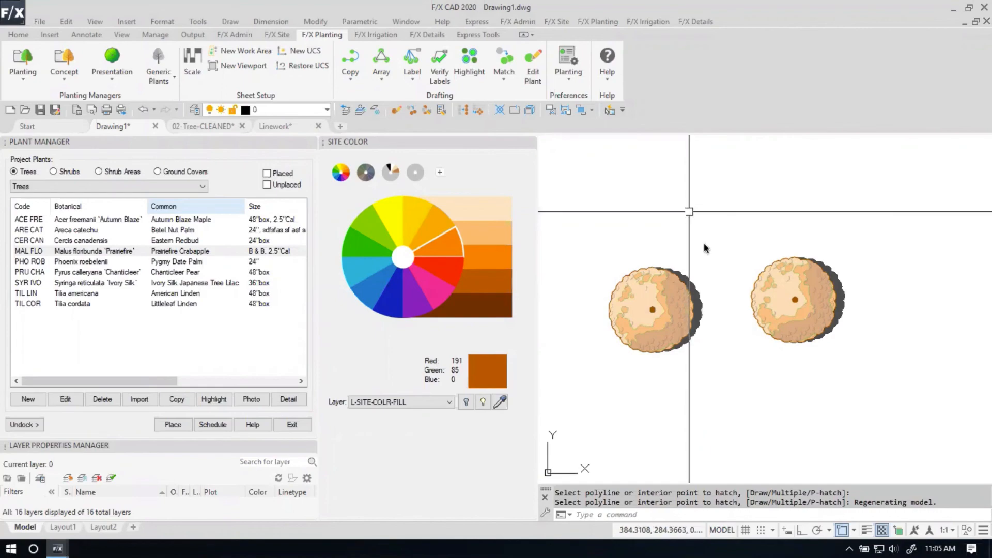
Switch to the slideshow in Google Chrome and advance past the block submissions slide to the closing Thanks slide.
{"action": "key", "text": "ctrl+Up"}
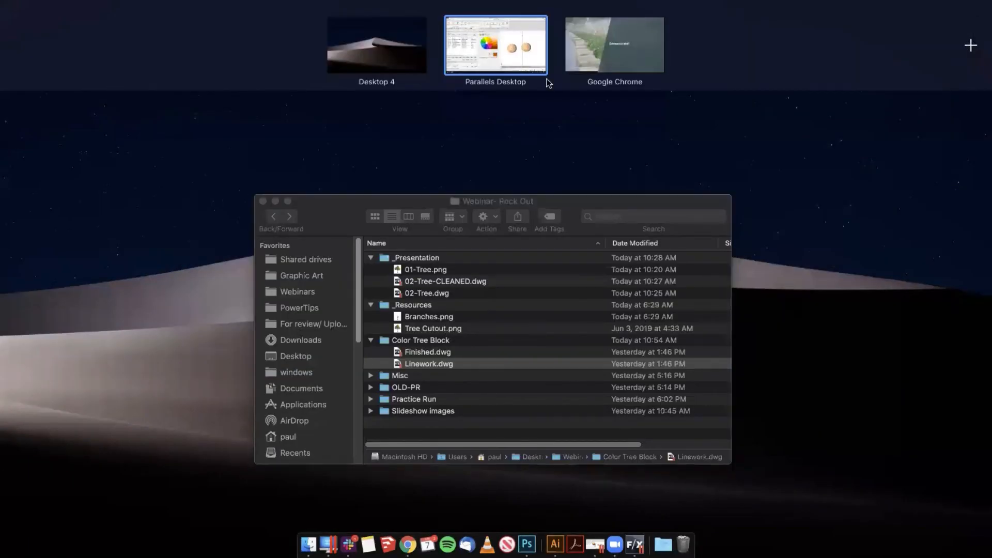
{"action": "left_click", "coordinate": [604, 66]}
{"action": "key", "text": "Right"}
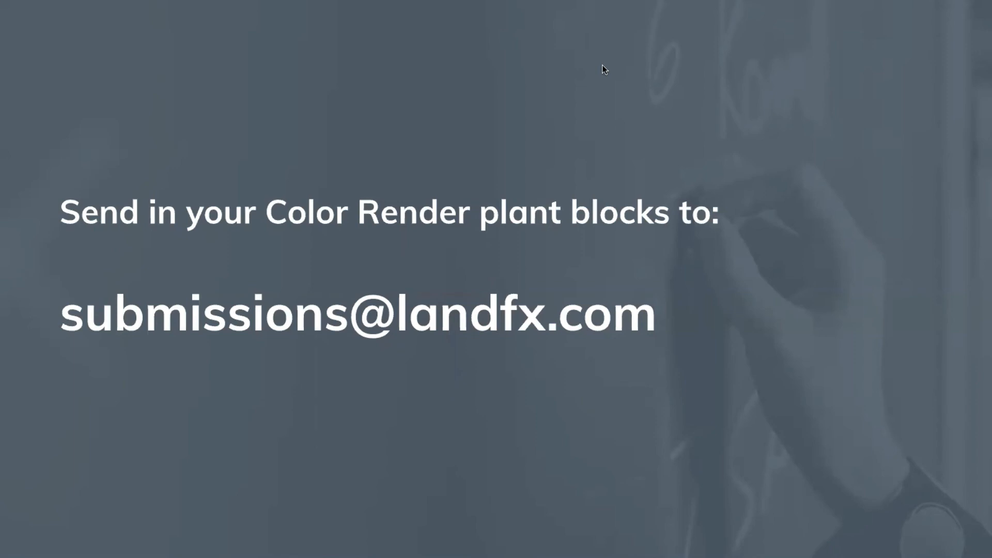
{"action": "key", "text": "Right"}
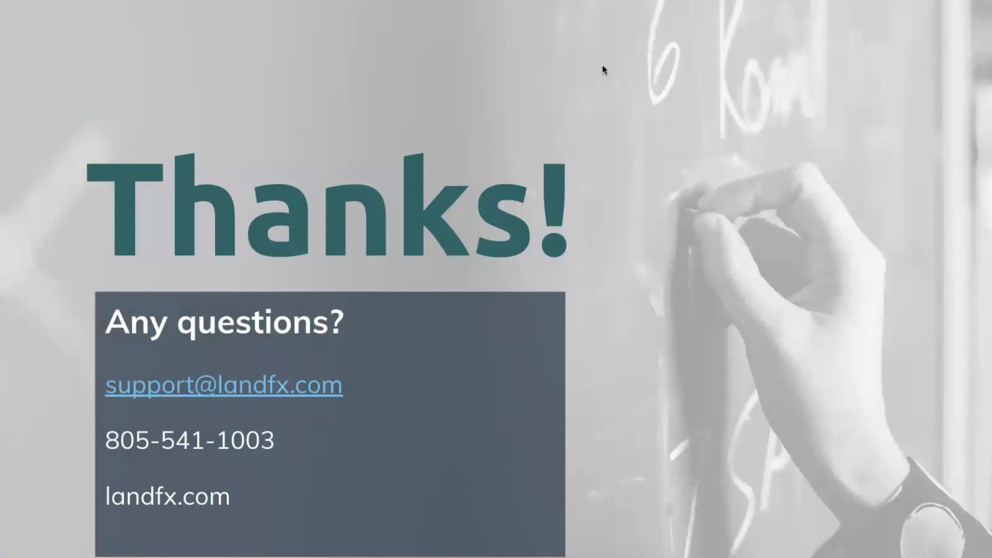